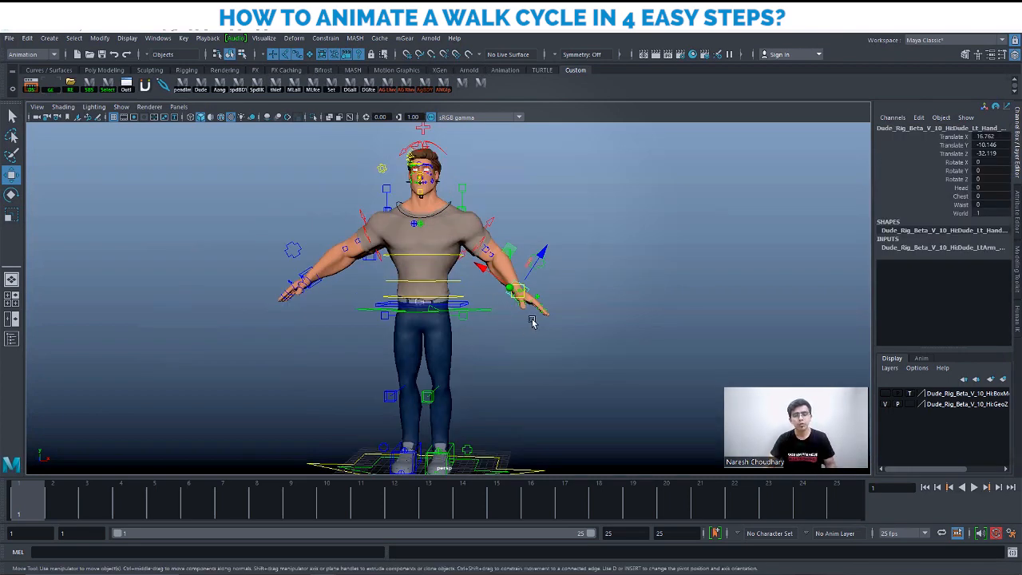
Step: Lower the left hand control toward the hip, to about Translate X 39, Y -14.4, Z -76.6
alt+drag(538, 333, 493, 312)
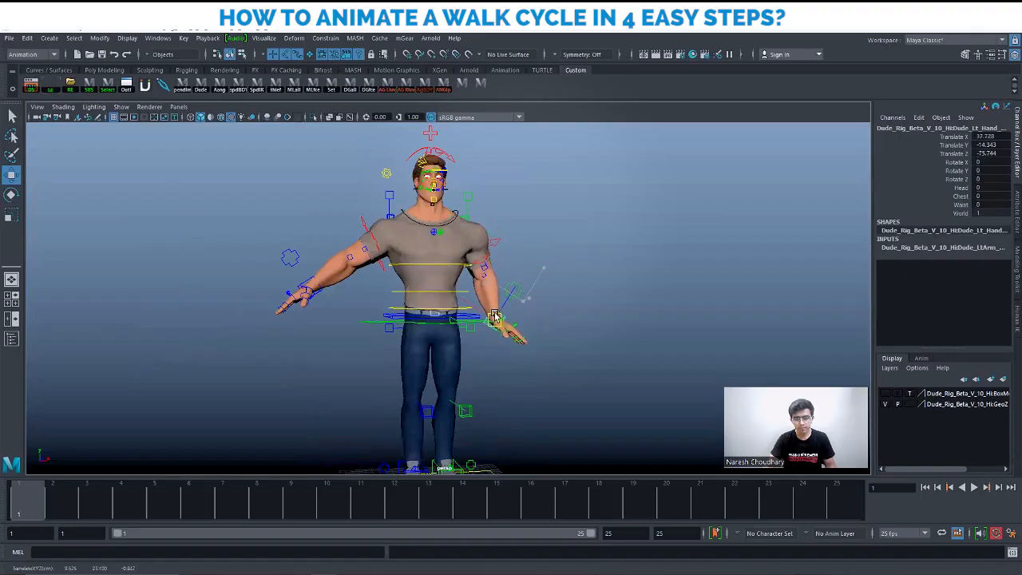
mouse_move(497, 319)
alt+mouse_down()
mouse_move(486, 339)
mouse_move(497, 341)
mouse_move(475, 348)
mouse_move(499, 350)
mouse_move(485, 332)
alt+mouse_up()
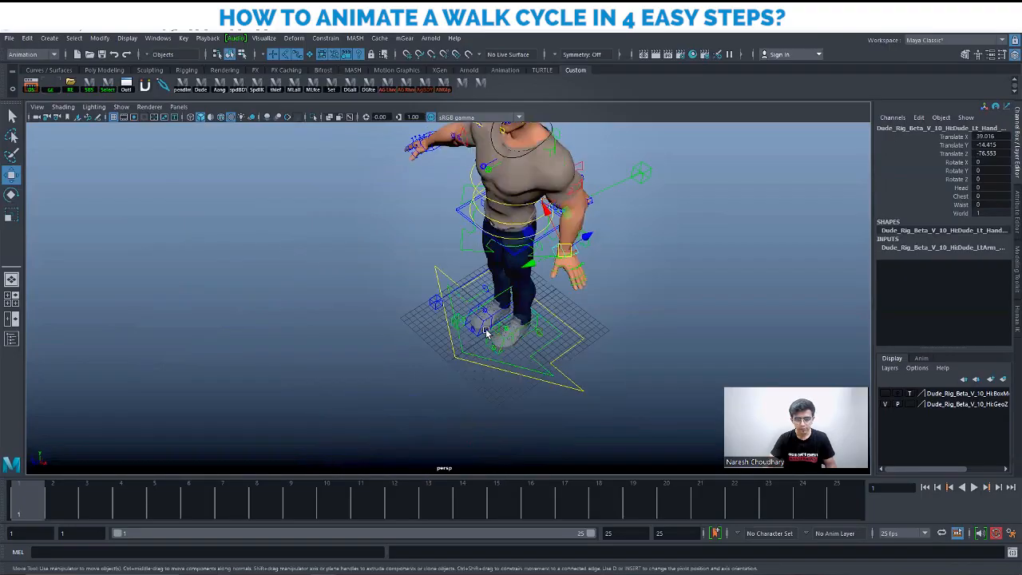
Step: Move the right foot control forward and the left foot control back to about Translate Z -59.6 to form a stride
click(480, 328)
alt+drag(557, 341, 440, 361)
alt+middle_drag(587, 363, 575, 318)
click(551, 340)
alt+drag(552, 339, 536, 310)
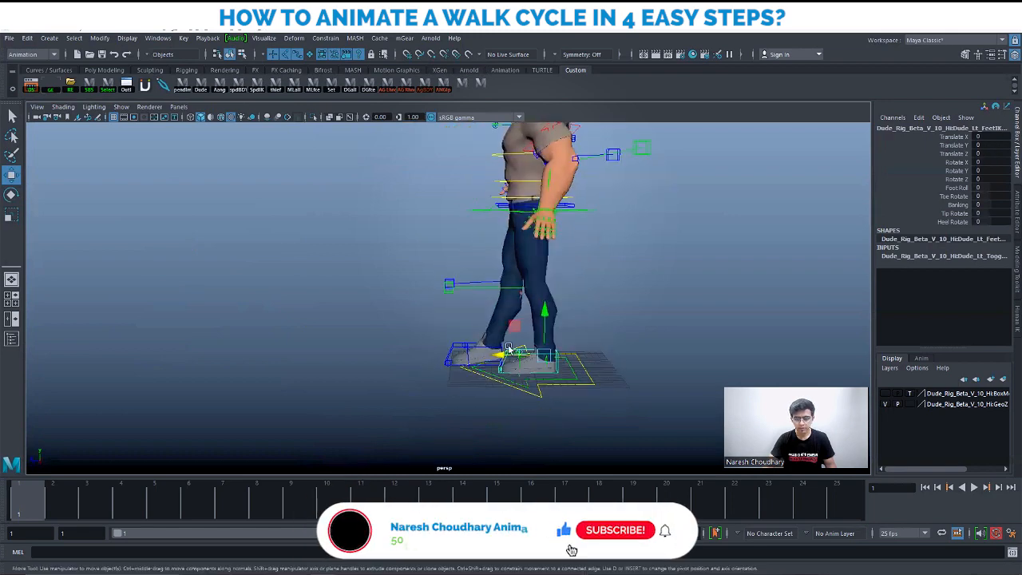
drag(501, 353, 383, 272)
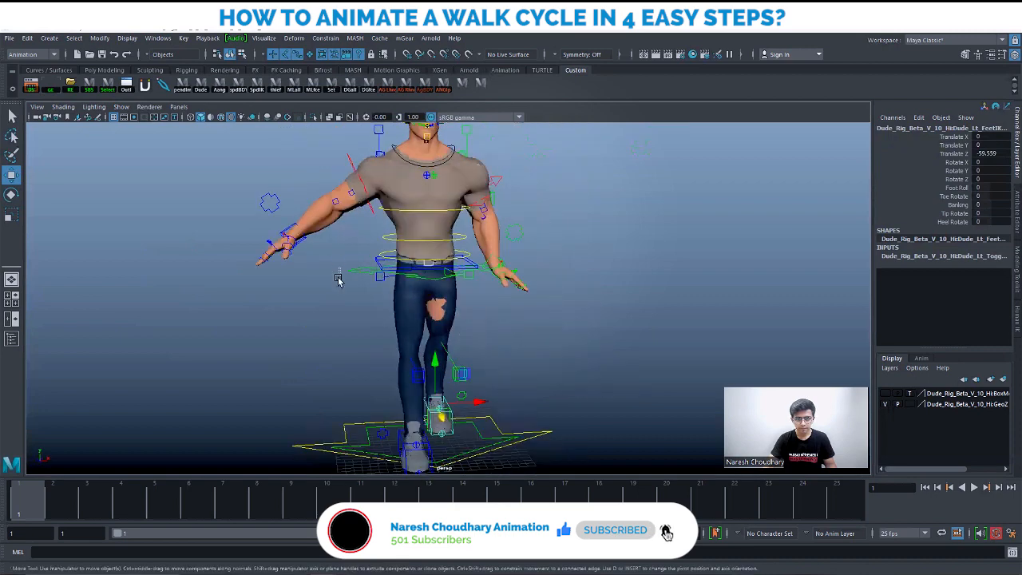
Step: Lower the waist control between the feet to about Translate Y -14.8 and Z -4.9
click(359, 279)
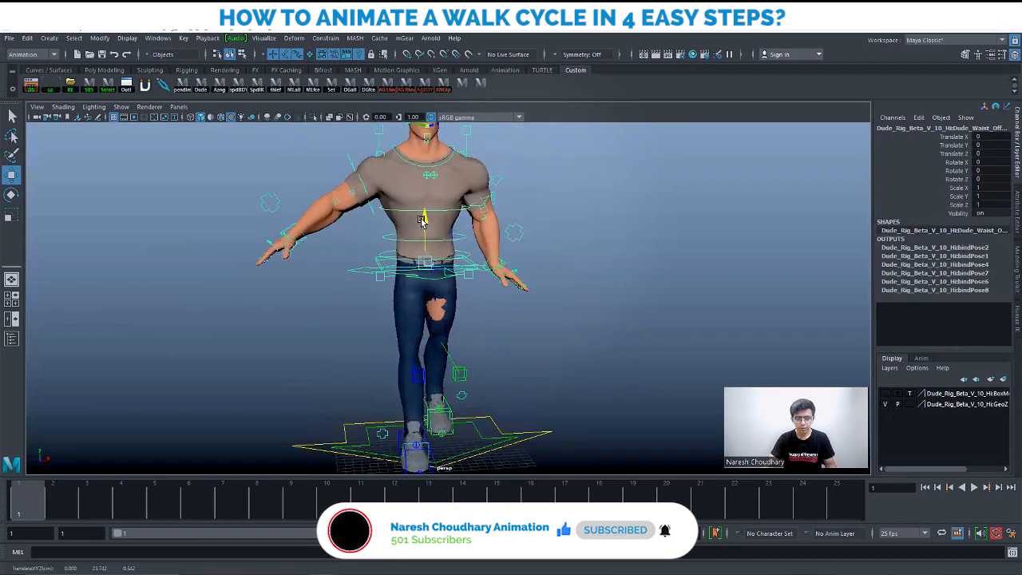
drag(422, 213, 360, 196)
alt+drag(419, 268, 422, 257)
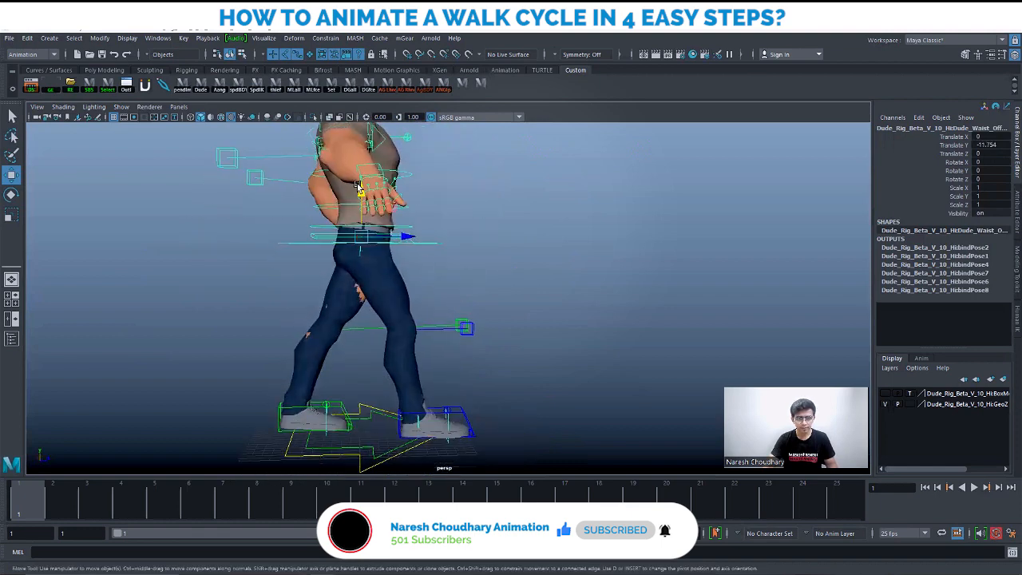
drag(360, 192, 361, 197)
Step: Swing the left hand forward at hip height to about Translate X 35.2, Y 42.4, Z -81.4, rotating it about -16 in Y
alt+drag(422, 276, 423, 343)
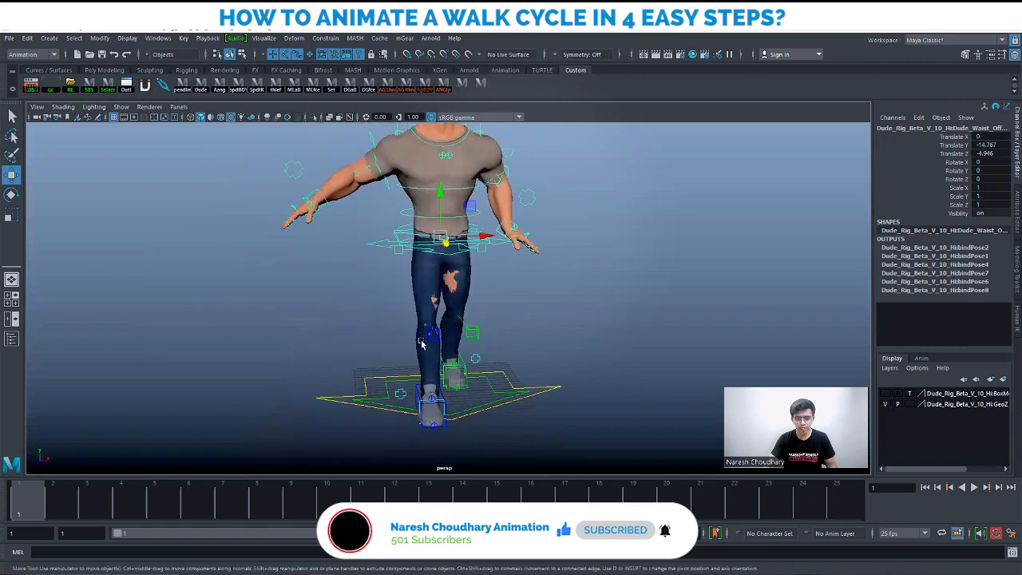
alt+middle_drag(421, 344, 475, 289)
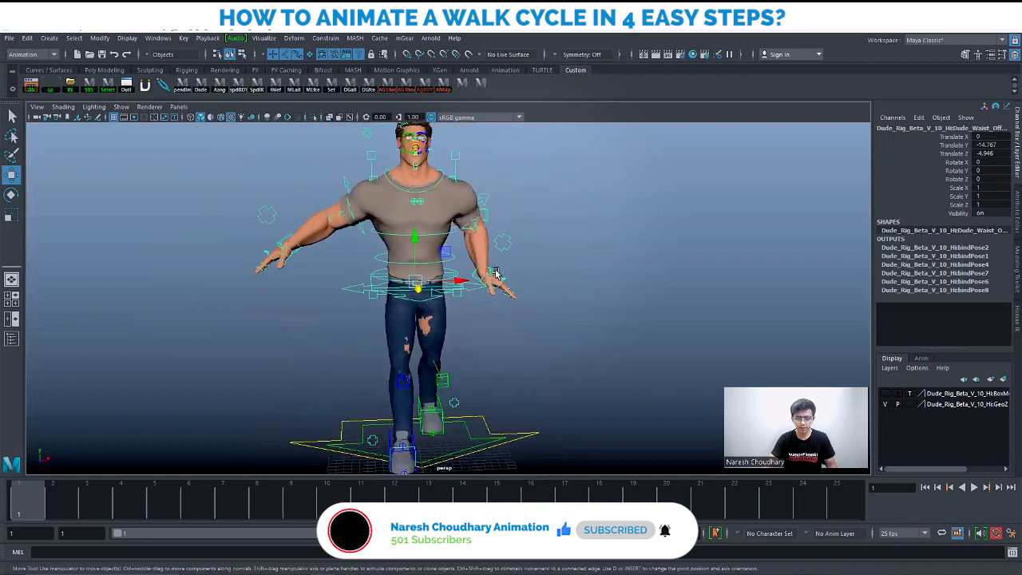
click(483, 268)
alt+drag(483, 267, 507, 314)
alt+drag(409, 419, 426, 383)
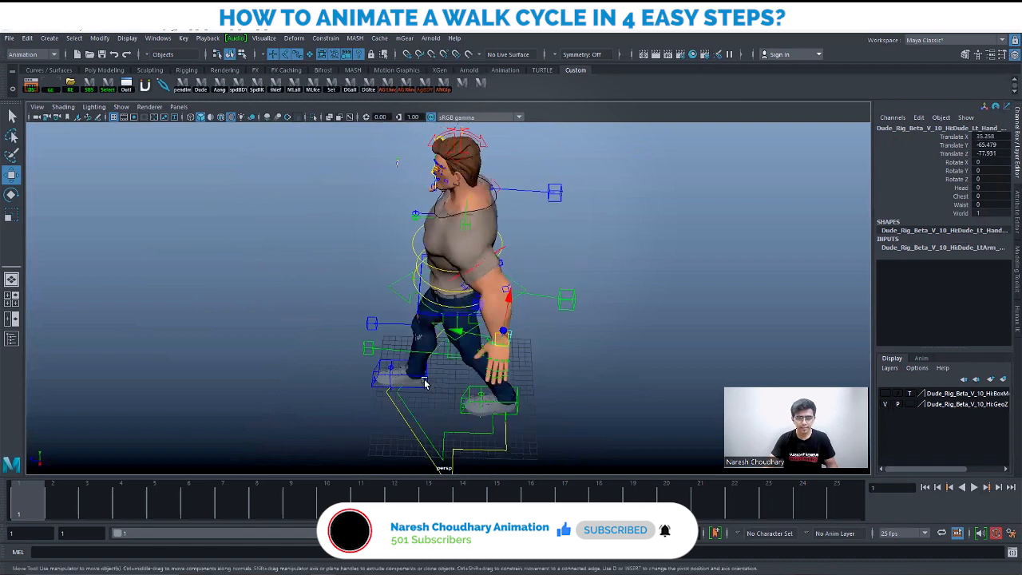
alt+drag(496, 366, 463, 318)
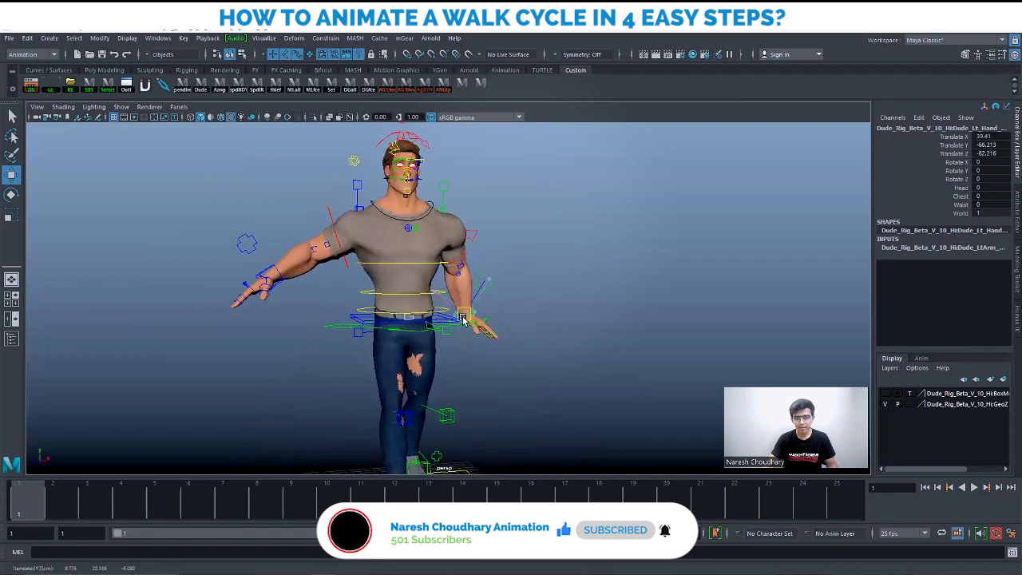
alt+drag(536, 355, 564, 356)
key(e)
drag(509, 318, 515, 334)
key(w)
alt+drag(578, 354, 464, 332)
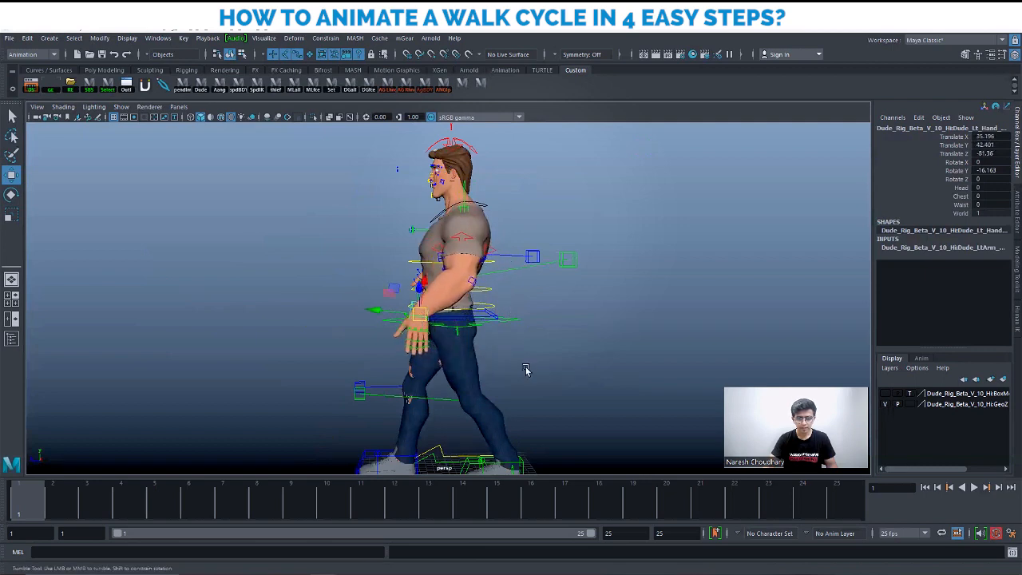
Step: Rotate the left hand to about Rotate X 57.4, Y -46.4, Z -65.7 so it follows the forearm
alt+drag(525, 369, 430, 348)
key(e)
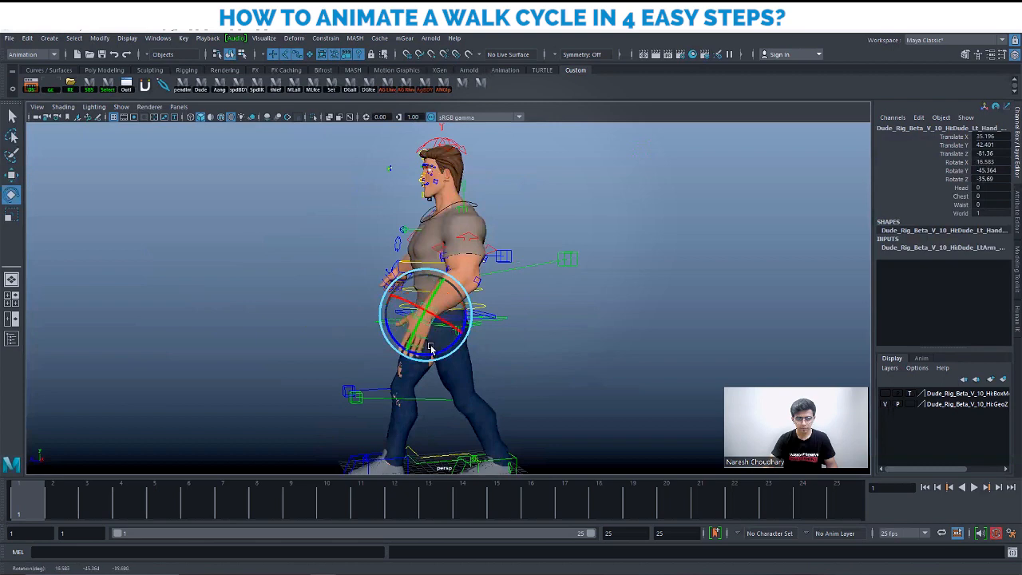
drag(429, 303, 424, 311)
key(w)
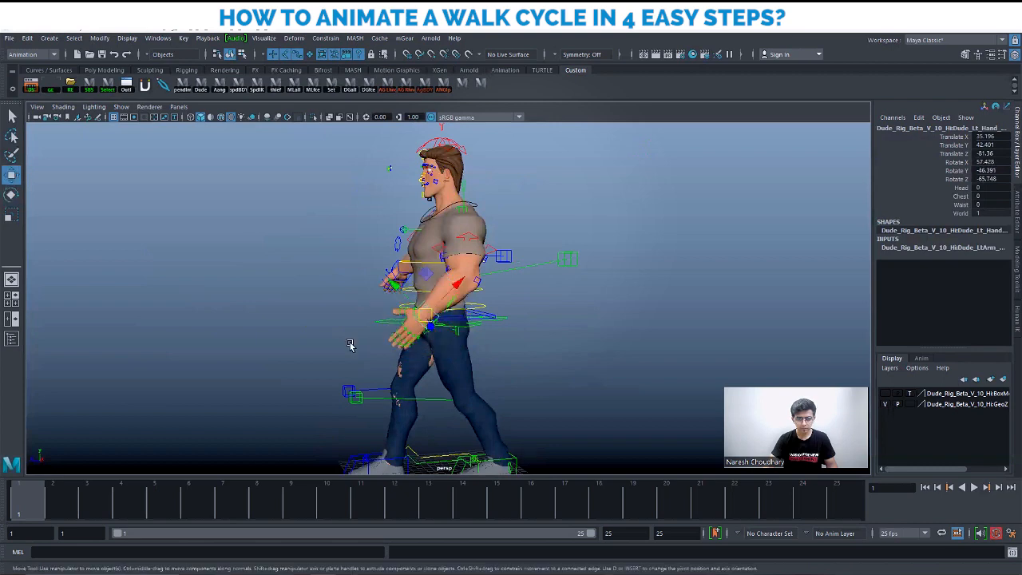
Step: Swing the right hand down behind the hip and rotate it to about Rotate X -35.2, Y -48.6, Z 42.4
alt+drag(349, 347, 484, 343)
alt+drag(284, 375, 512, 291)
click(365, 278)
drag(572, 281, 361, 348)
key(e)
key(w)
drag(351, 305, 351, 297)
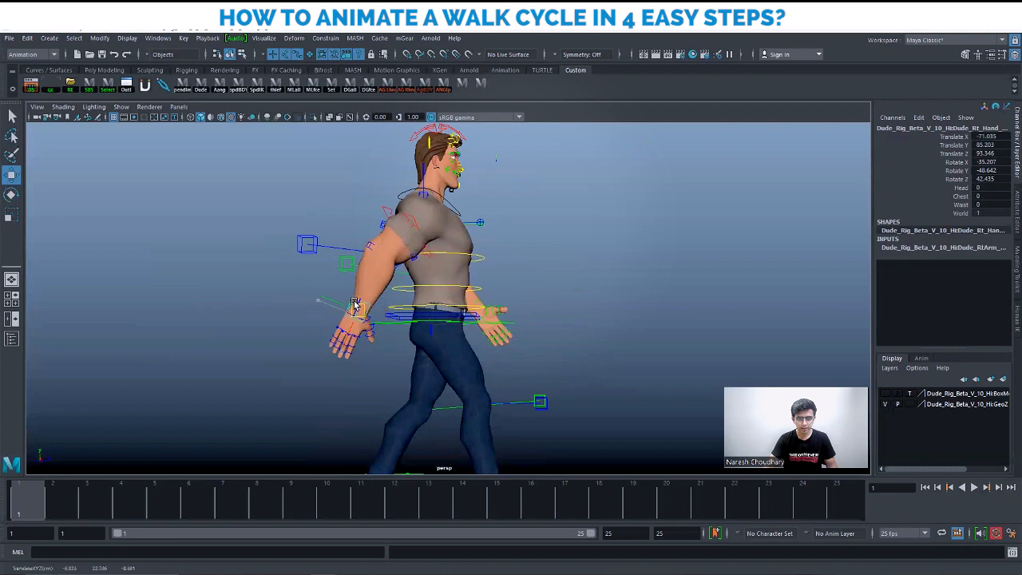
Step: Refine the left hand to about Translate X 40.2, Y 50.7, Z -85.9 and Rotate X 18.5, Y -46, Z -57.1
alt+drag(501, 305, 408, 316)
click(484, 308)
key(e)
key(w)
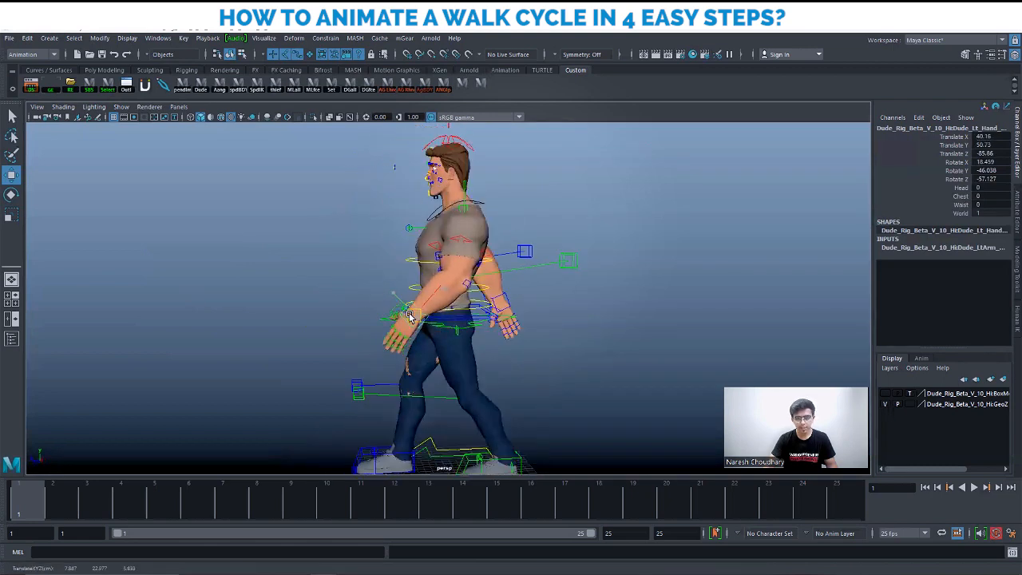
alt+drag(480, 339, 476, 334)
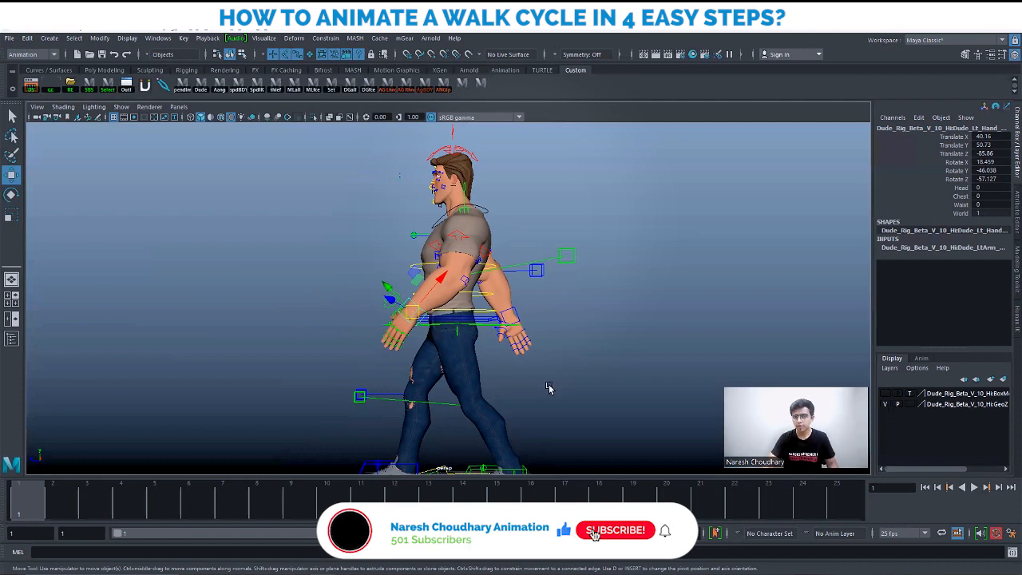
Step: Move the left hand control slightly to refine its placement beside the thigh
scroll(400, 350, down, 4)
alt+drag(400, 351, 453, 343)
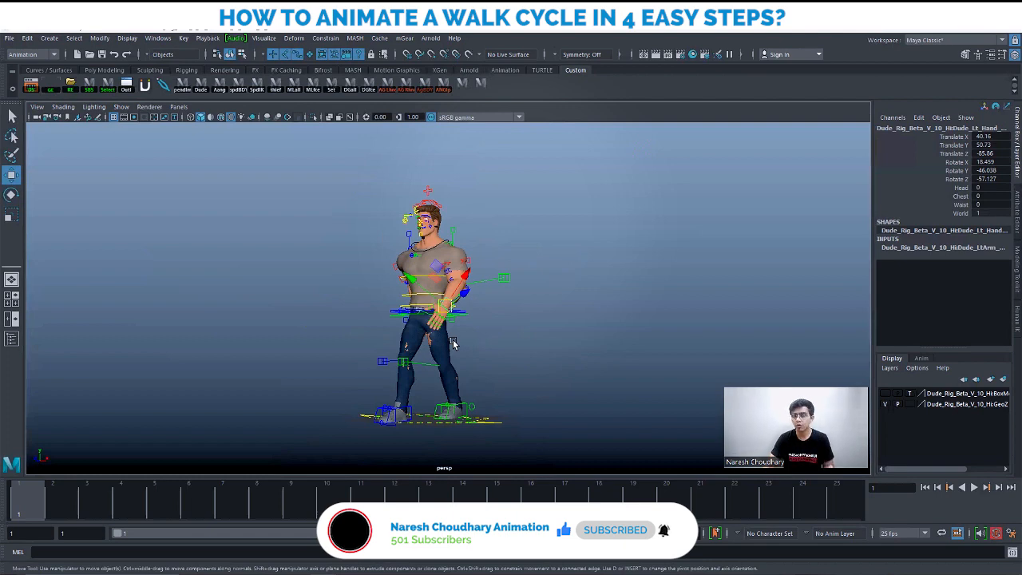
alt+drag(411, 361, 426, 342)
alt+right_drag(427, 343, 515, 359)
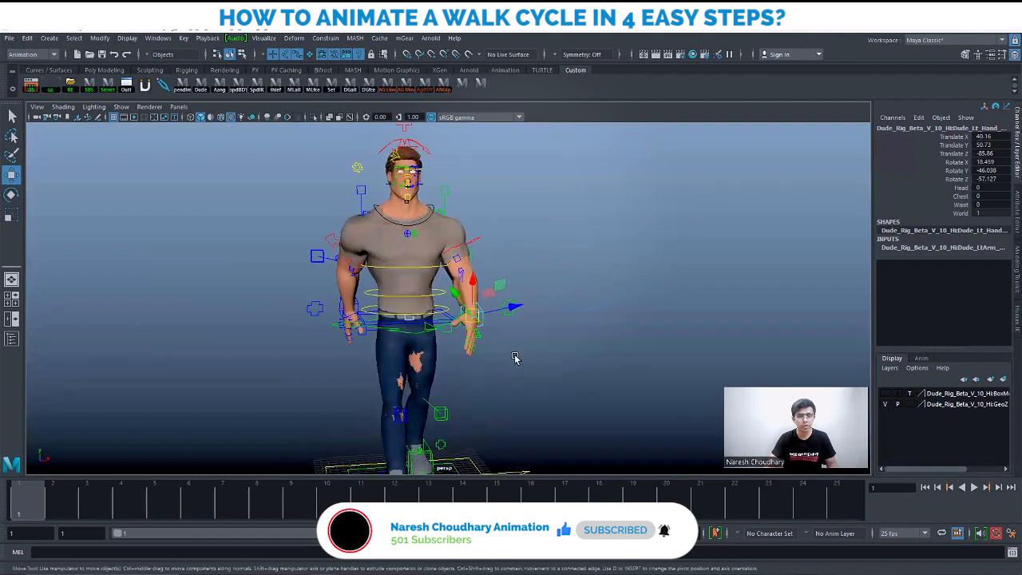
alt+drag(516, 359, 498, 358)
click(498, 356)
click(470, 308)
key(f)
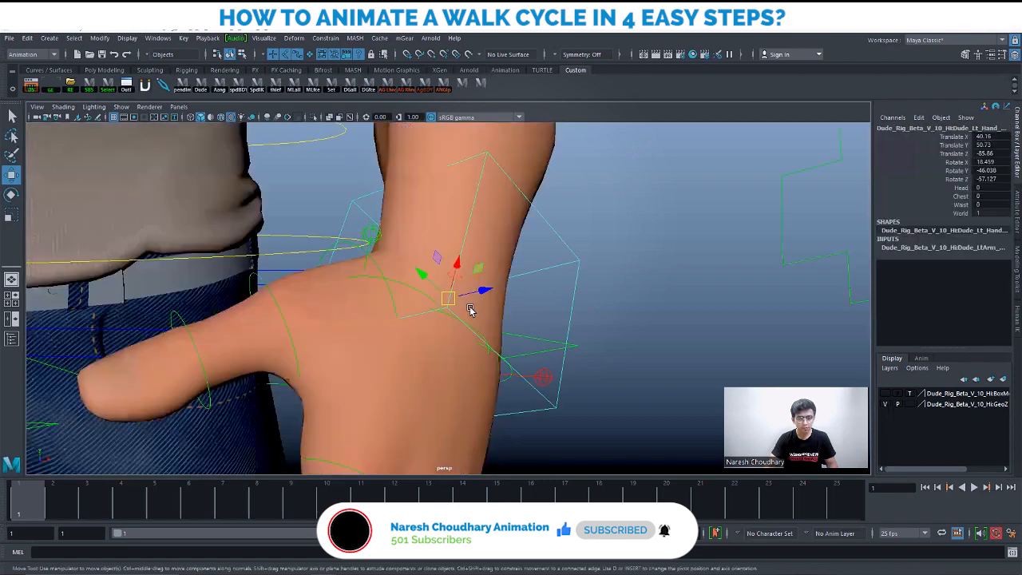
alt+right_drag(639, 357, 234, 306)
alt+right_drag(520, 322, 463, 322)
alt+drag(463, 322, 483, 294)
drag(482, 294, 458, 307)
alt+drag(585, 341, 479, 300)
Step: Rotate the left hand to about Rotate X 25.3, Y -43.2, Z -66.9
alt+drag(261, 294, 331, 297)
click(222, 302)
alt+drag(281, 321, 472, 330)
scroll(338, 279, up, 4)
alt+middle_drag(335, 272, 340, 325)
alt+drag(341, 327, 456, 327)
click(457, 291)
key(e)
key(w)
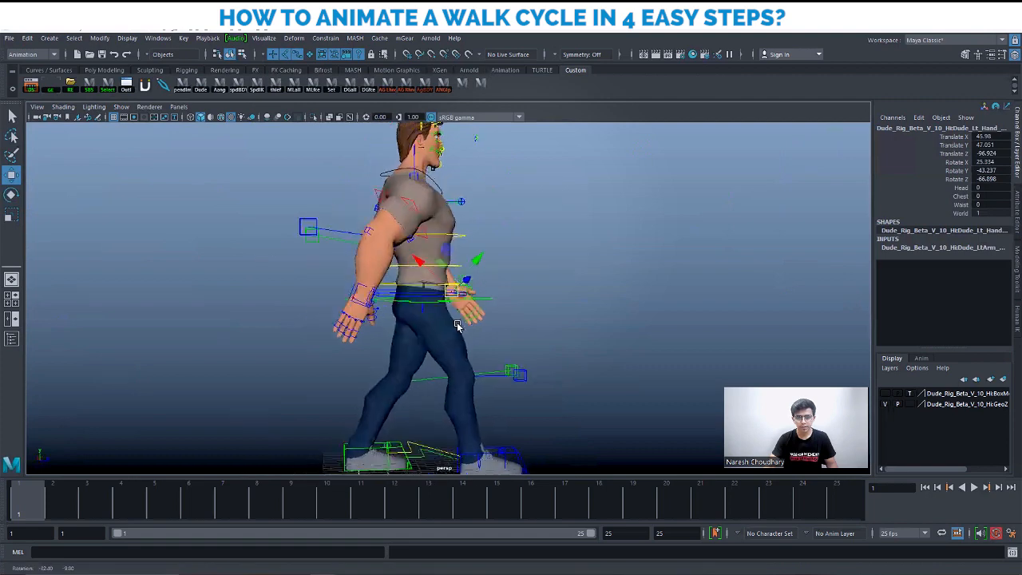
Step: Lean the body forward by rotating the waist offset control to about 4.5 in X
alt+right_drag(456, 327, 527, 344)
alt+middle_drag(527, 343, 528, 369)
scroll(479, 346, up, 1)
click(420, 333)
click(426, 333)
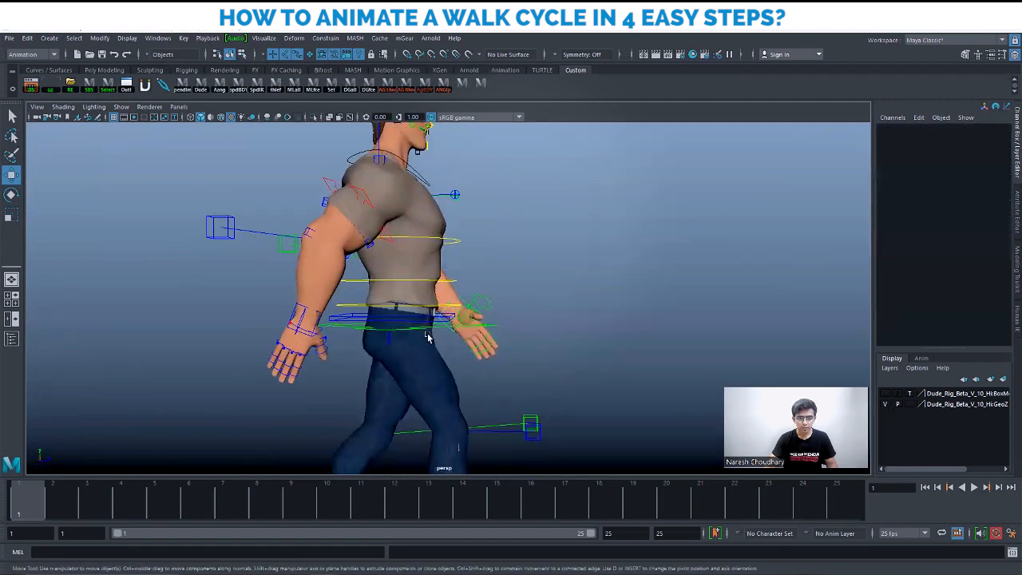
scroll(435, 352, down, 1)
alt+drag(439, 360, 460, 361)
key(e)
drag(436, 284, 445, 296)
key(w)
Step: Reposition the right hand behind the hip at about Translate X -67.8, Y 74.3, Z 96.9
alt+drag(519, 331, 351, 387)
alt+right_drag(431, 359, 492, 358)
alt+drag(493, 358, 529, 347)
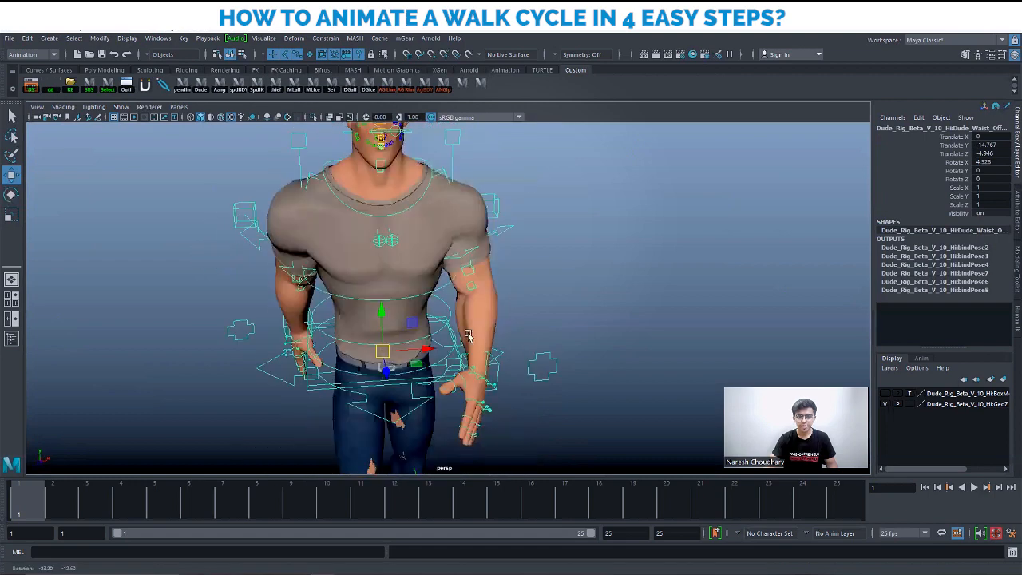
alt+middle_drag(529, 346, 536, 311)
alt+drag(537, 311, 523, 357)
alt+drag(549, 283, 599, 299)
click(586, 296)
alt+drag(521, 288, 365, 143)
click(324, 352)
alt+drag(611, 322, 424, 297)
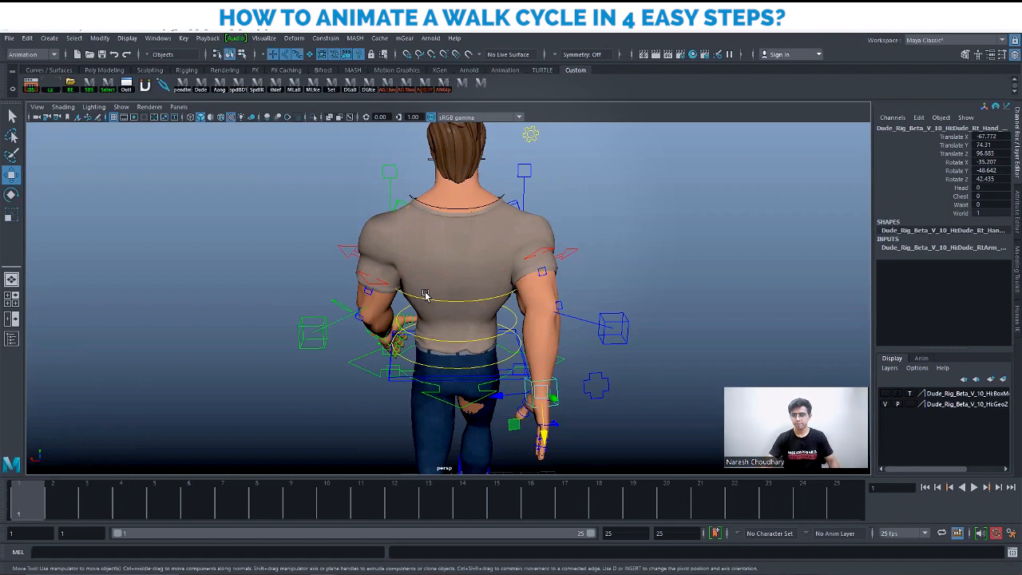
Step: Examine the upper spine and waist controls and the pose from several angles
alt+drag(425, 296, 435, 315)
click(447, 299)
click(444, 297)
alt+right_drag(435, 315, 520, 368)
alt+middle_drag(520, 367, 527, 323)
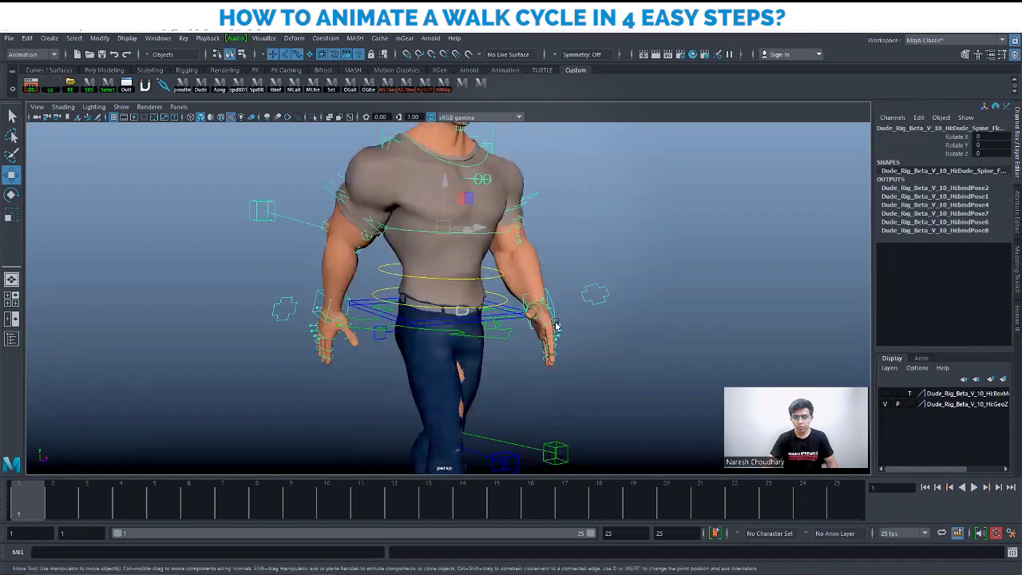
alt+drag(556, 325, 633, 324)
click(439, 319)
alt+drag(445, 328, 431, 334)
click(422, 335)
alt+drag(489, 346, 483, 367)
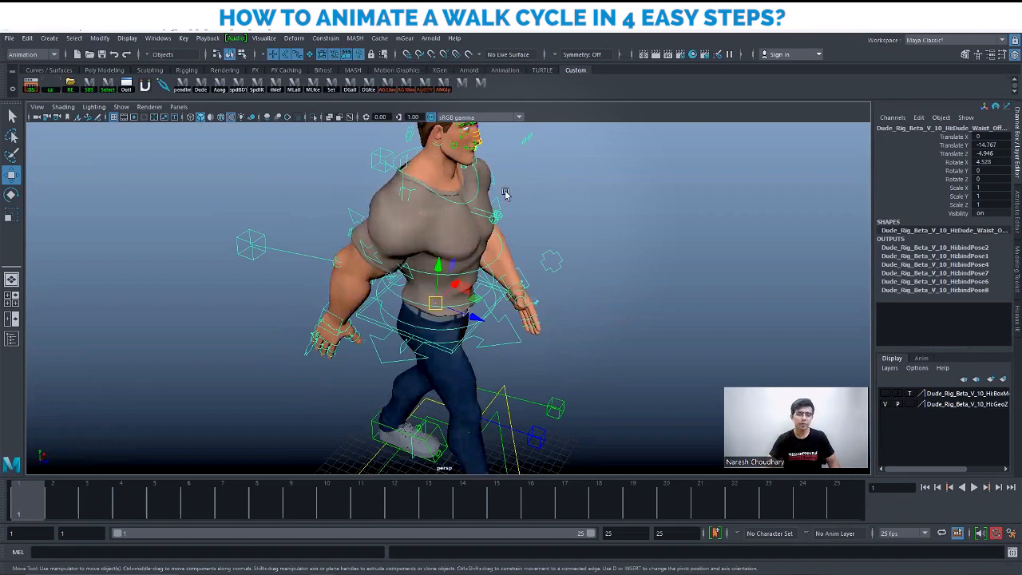
Step: Twist the waist offset control slightly, to about -0.7 in Rotate Y
alt+drag(482, 367, 603, 330)
click(493, 328)
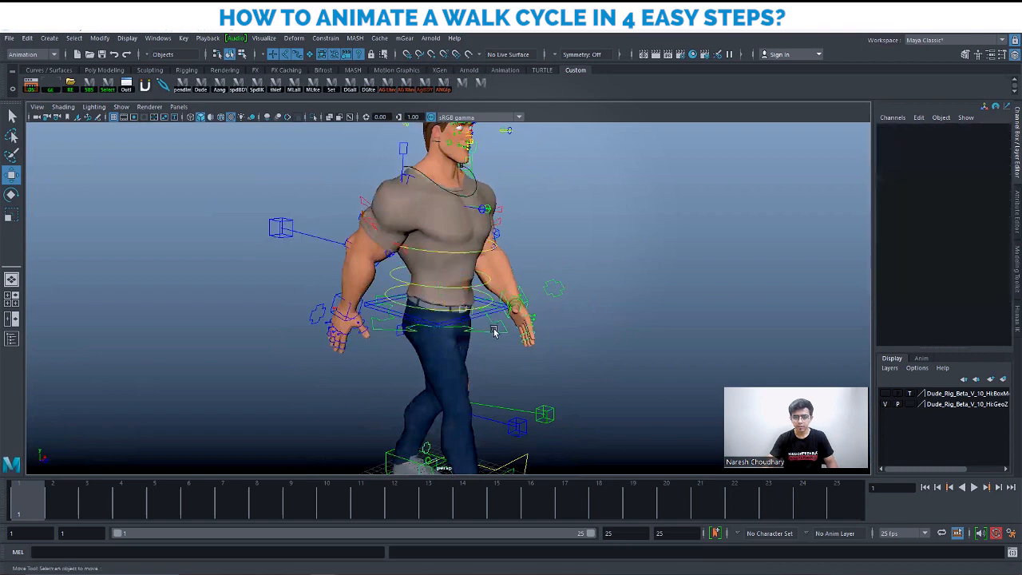
key(ctrl+z)
alt+drag(502, 349, 523, 263)
key(e)
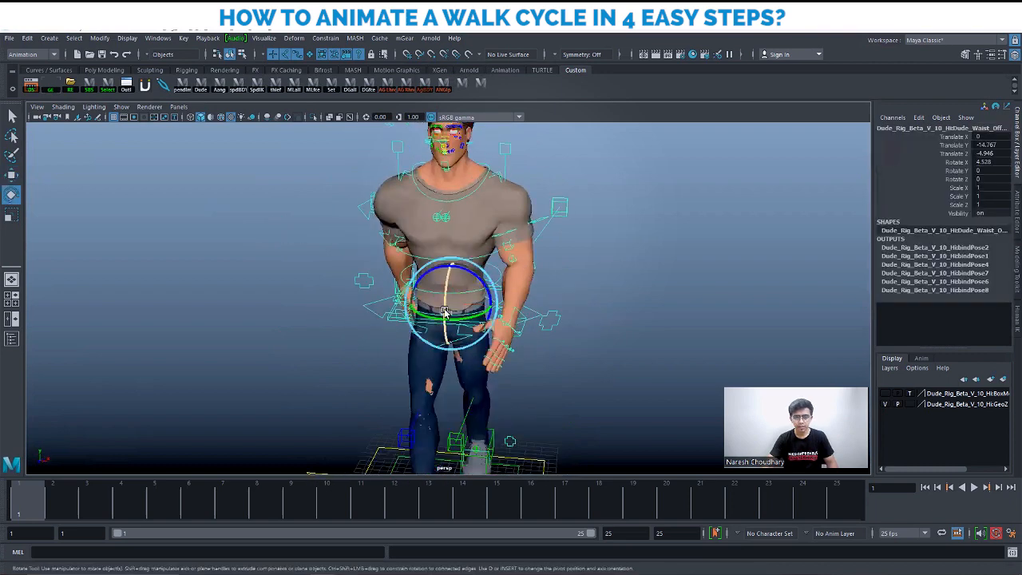
alt+drag(431, 275, 416, 339)
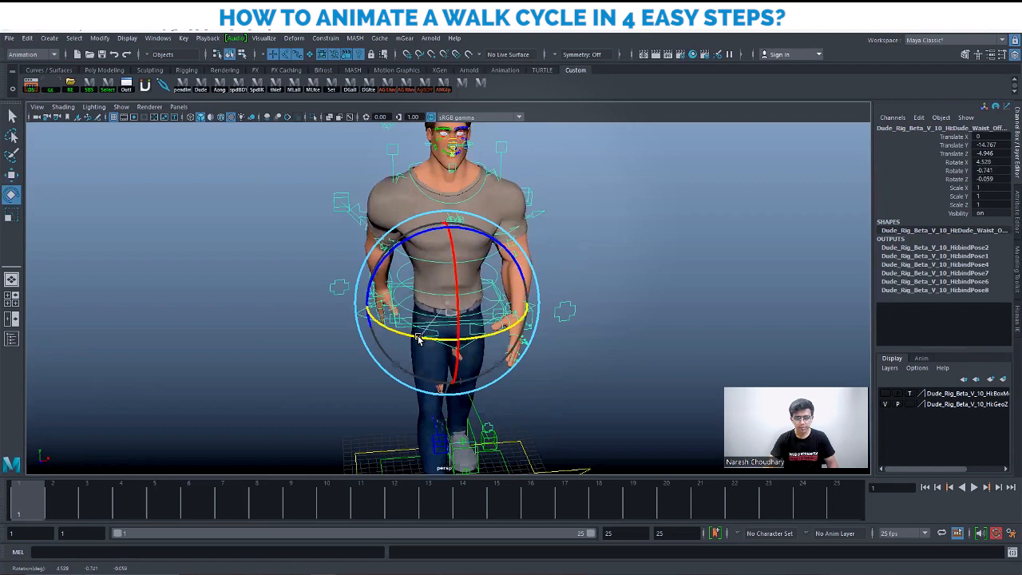
key(w)
Step: Twist the lowest spine control to about -1.8 in Rotate Y
click(417, 302)
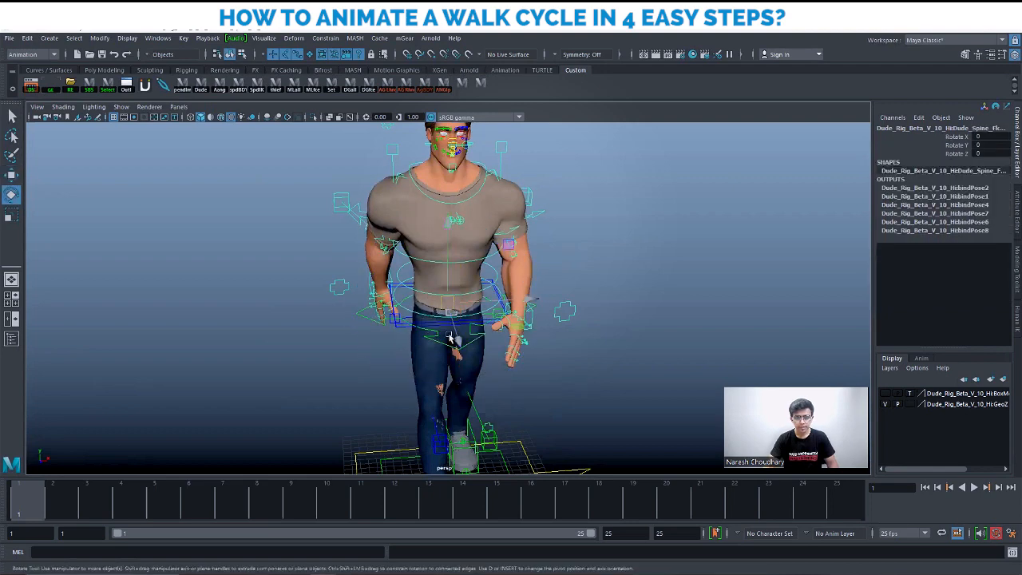
key(e)
key(e)
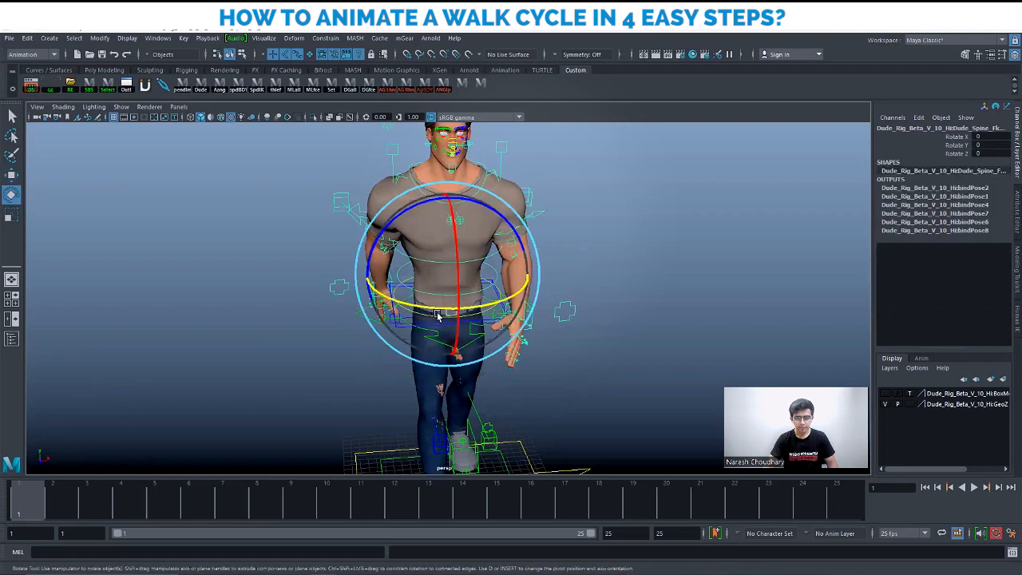
drag(423, 308, 429, 310)
key(w)
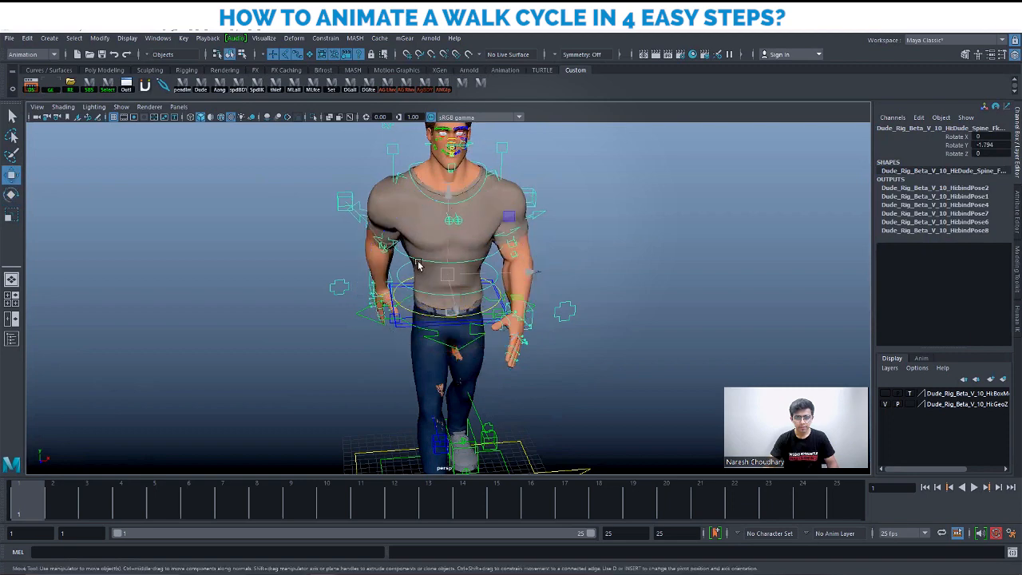
Step: Twist the middle spine control to about -4.5 in Rotate Y
key(e)
drag(434, 272, 442, 274)
key(w)
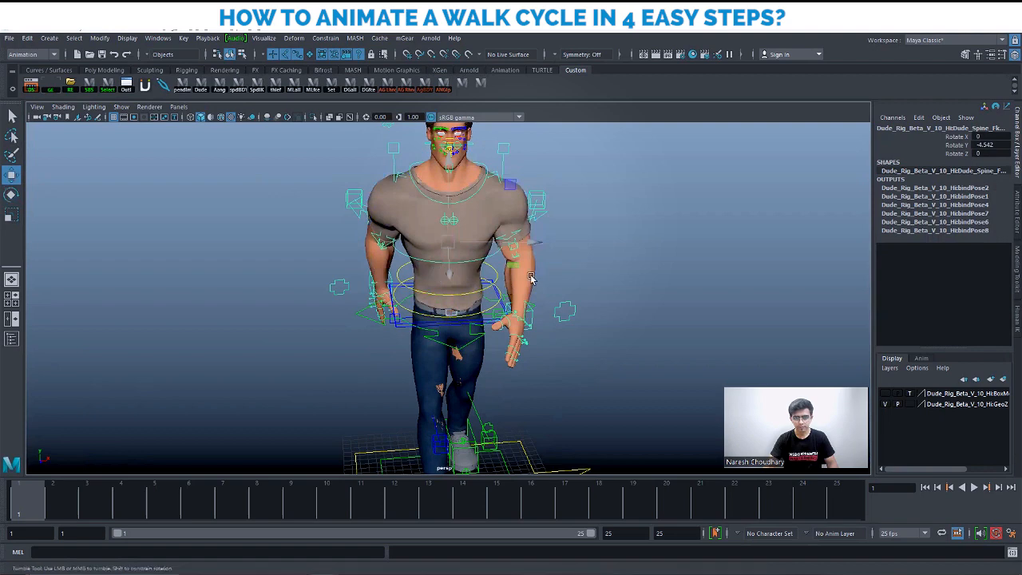
click(482, 332)
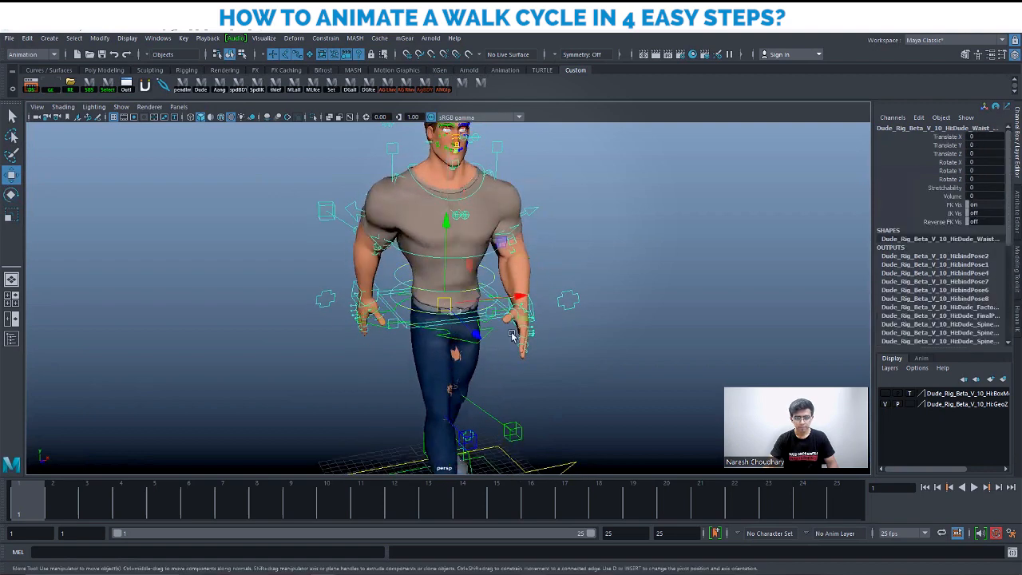
key(e)
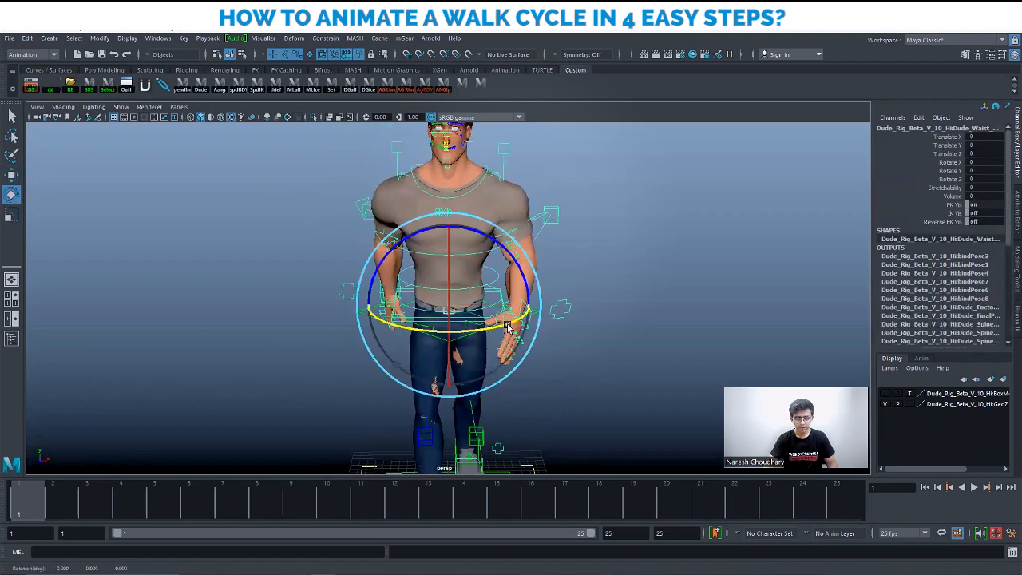
key(ctrl+z)
key(w)
alt+drag(400, 336, 434, 325)
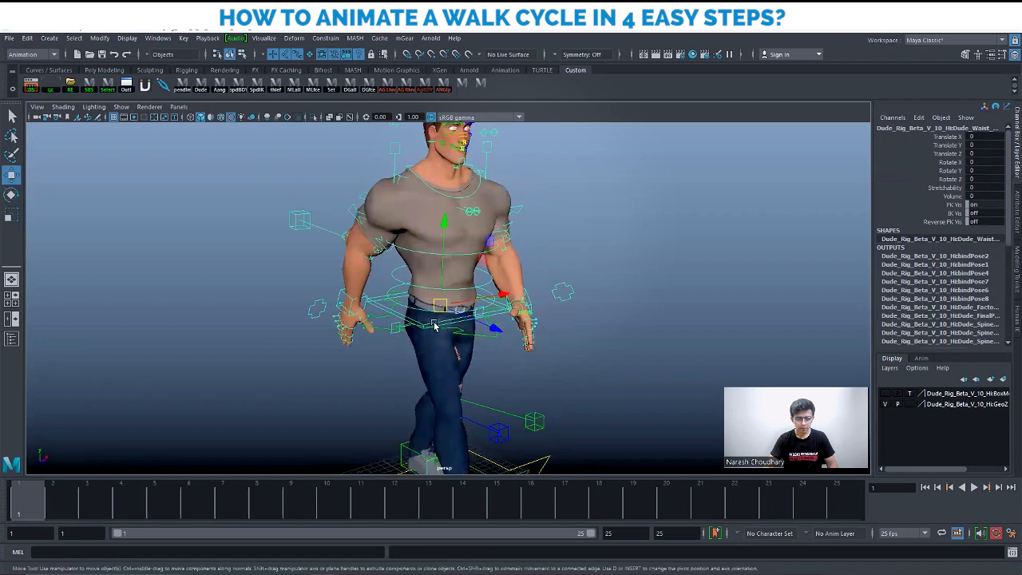
Step: Twist the spine control at the belt line very slightly in Rotate Y
click(418, 311)
alt+drag(511, 342, 474, 343)
key(e)
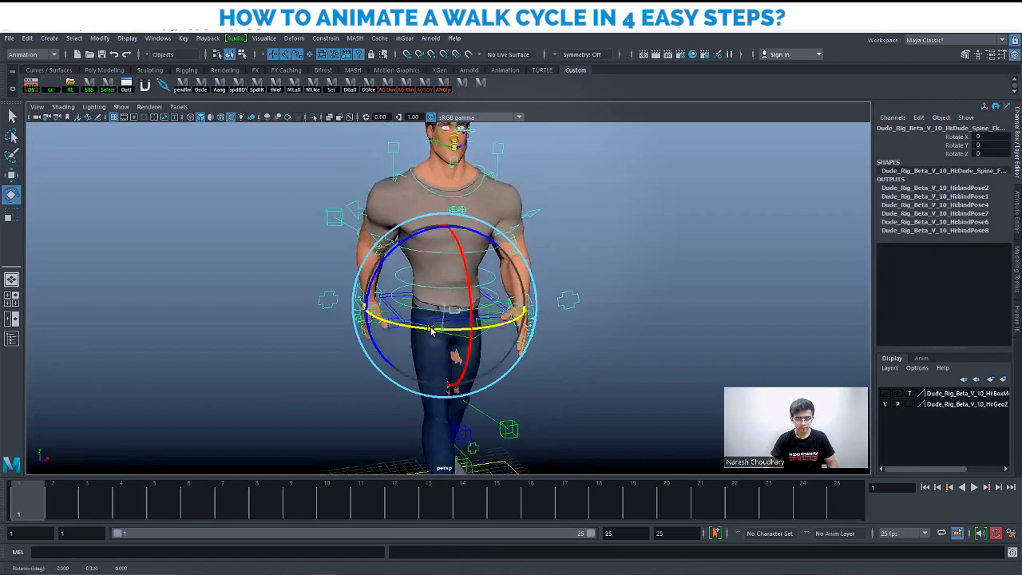
key(w)
Step: Move the right leg root control to about -0.72 in Translate Y, undoing the trial move in X
alt+drag(393, 351, 513, 295)
click(493, 284)
alt+right_drag(619, 336, 663, 352)
alt+drag(663, 352, 598, 346)
key(e)
key(w)
alt+drag(479, 335, 406, 337)
key(ctrl+z)
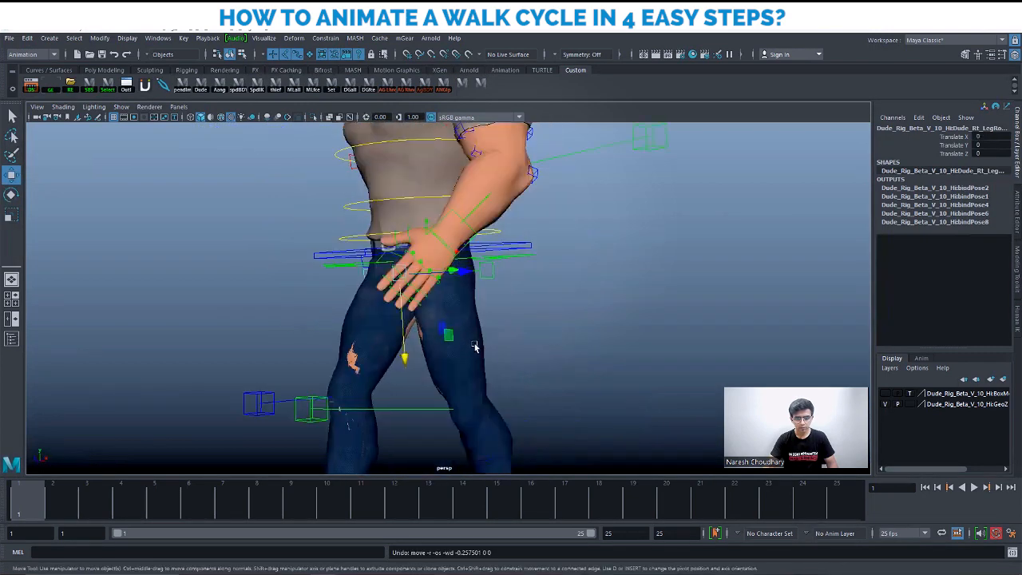
alt+drag(475, 346, 395, 273)
alt+drag(600, 323, 479, 349)
scroll(479, 349, up, 5)
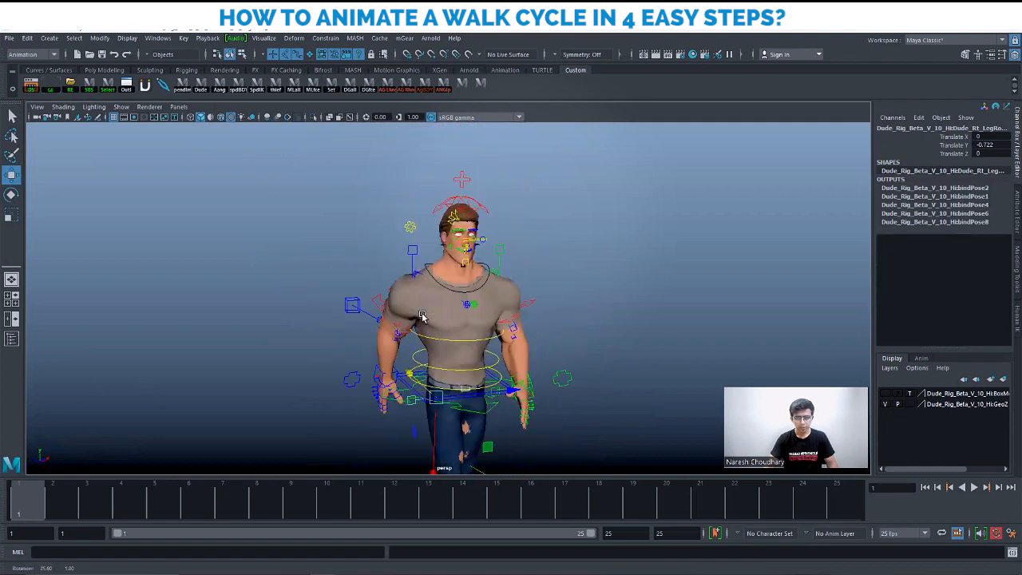
Step: Set the head control's Orient Local World attribute to 1
click(488, 228)
alt+drag(518, 289, 536, 290)
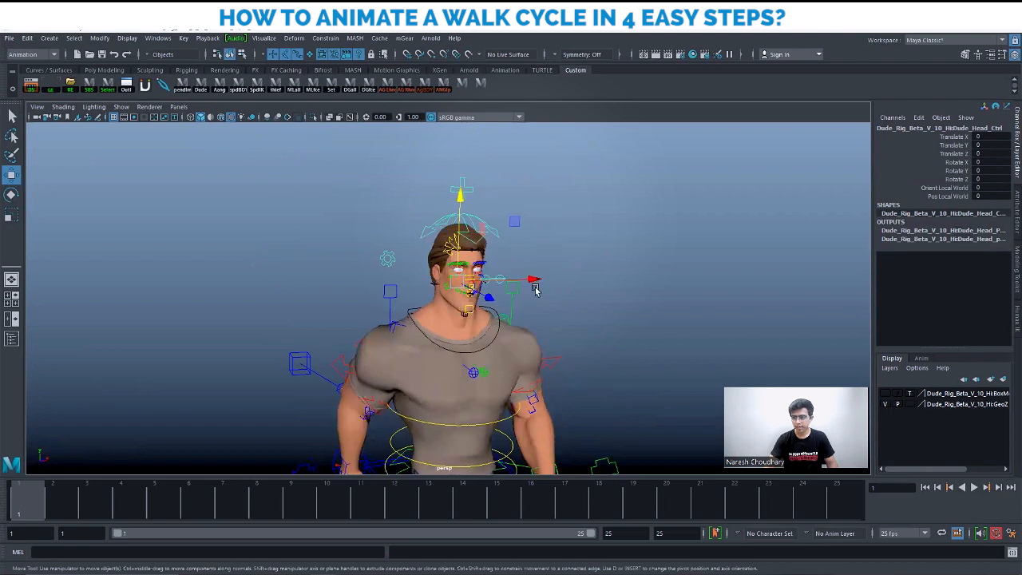
click(946, 190)
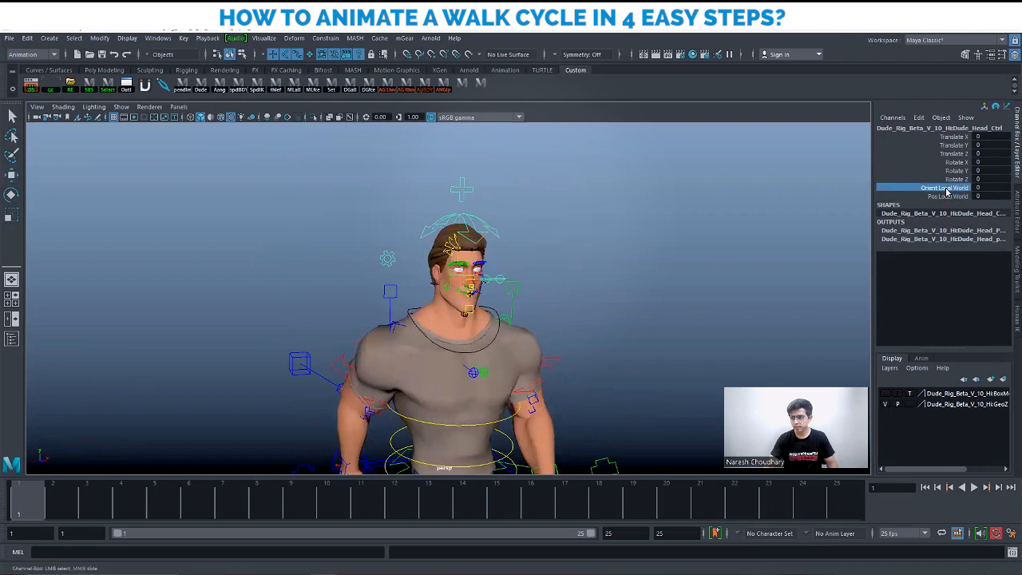
middle_drag(573, 314, 593, 313)
alt+middle_drag(544, 306, 554, 247)
alt+drag(581, 247, 551, 248)
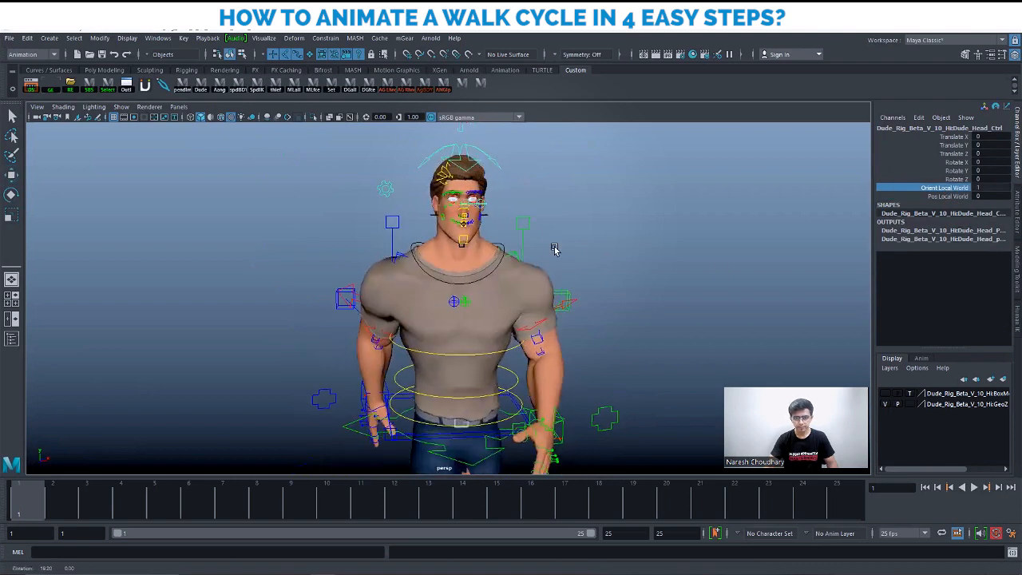
key(w)
alt+drag(543, 296, 529, 293)
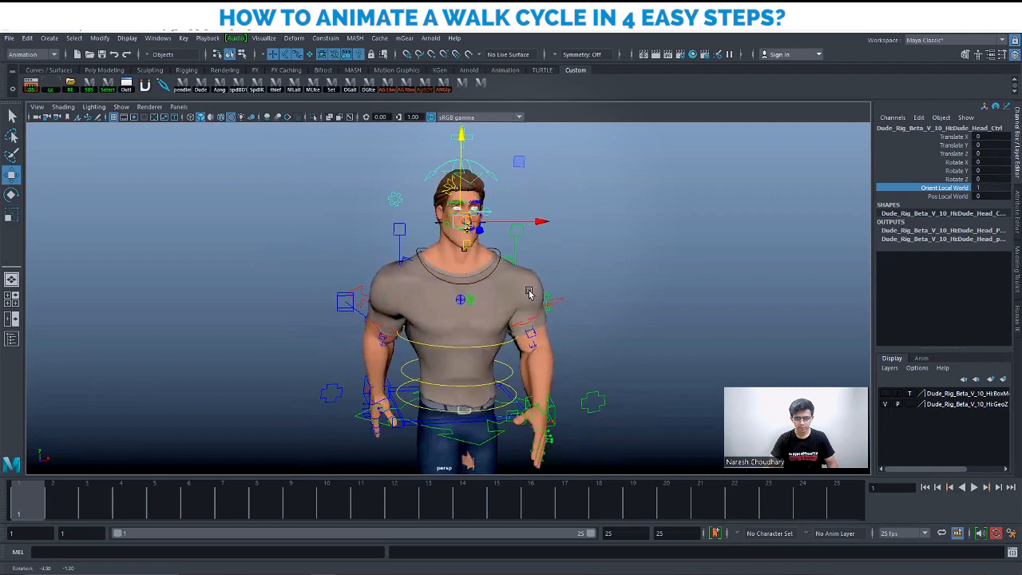
Step: Try twisting the chest-level spine control in Rotate Y, and undo the rotation
click(477, 346)
key(e)
drag(472, 351, 507, 351)
key(ctrl+z)
key(w)
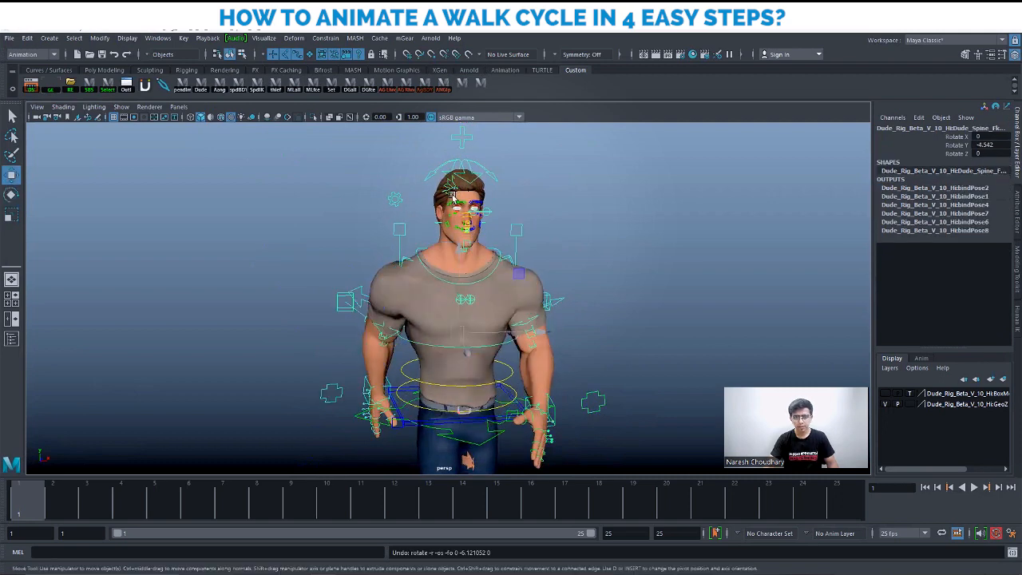
Step: Try tilting the neck control to about -11.8 in Rotate X, and undo the rotation
click(494, 179)
click(477, 280)
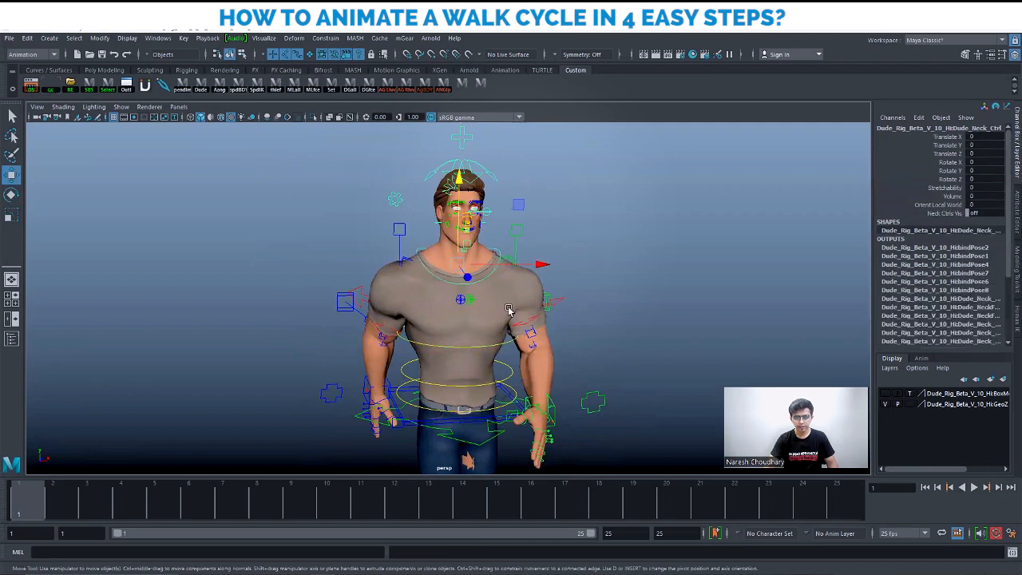
alt+drag(509, 306, 549, 309)
key(e)
drag(523, 253, 521, 232)
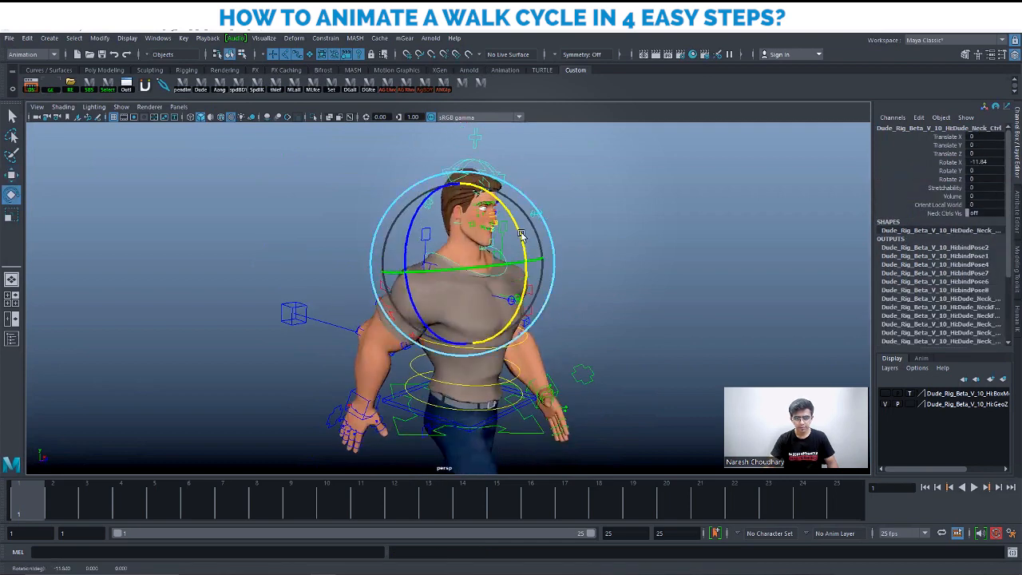
key(ctrl+z)
key(w)
Step: Try bending the chest-level spine control forward to about 16.2 in Rotate X, and undo the rotation
click(506, 348)
key(e)
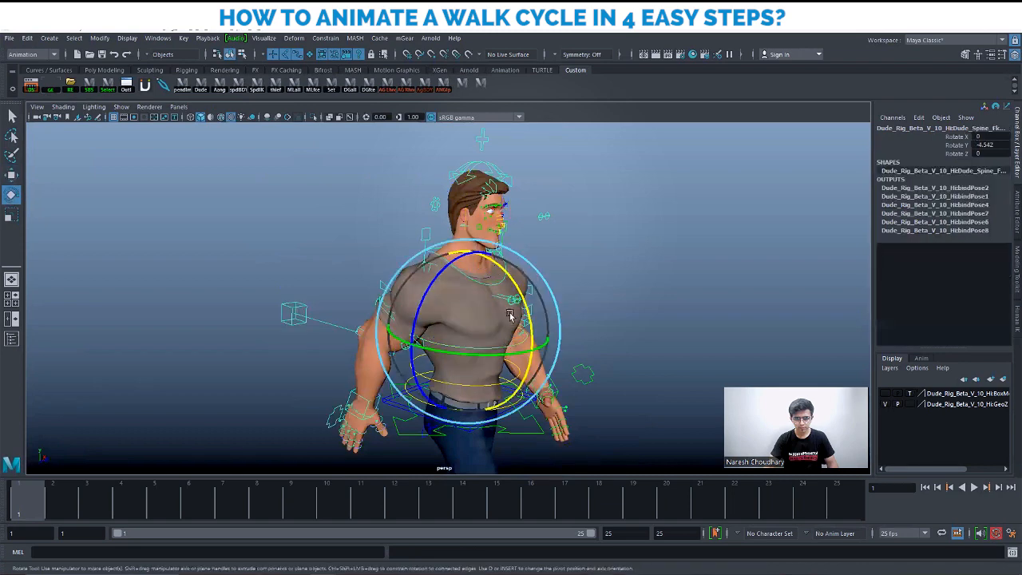
drag(522, 305, 525, 319)
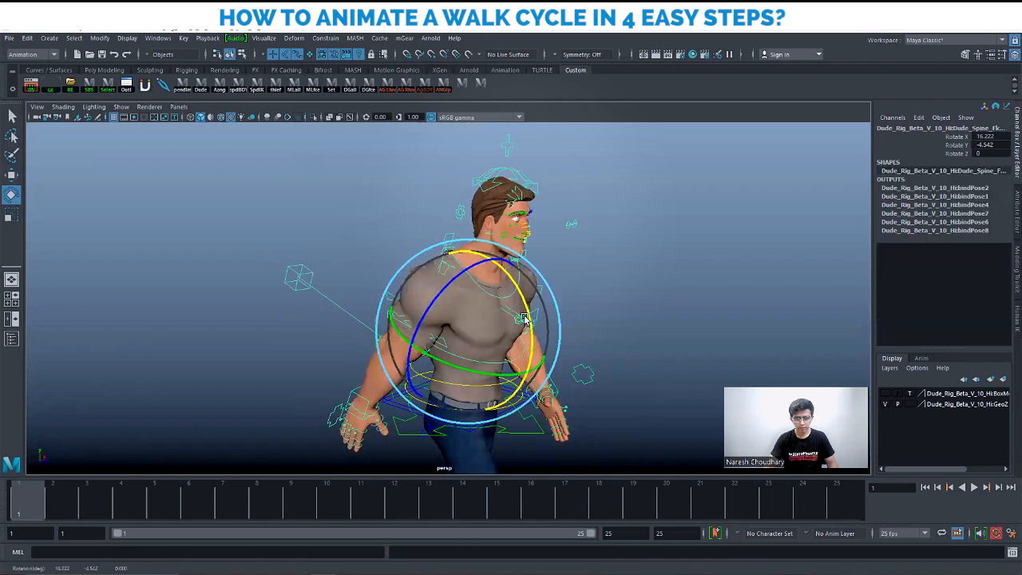
alt+drag(689, 309, 636, 304)
key(ctrl+z)
key(w)
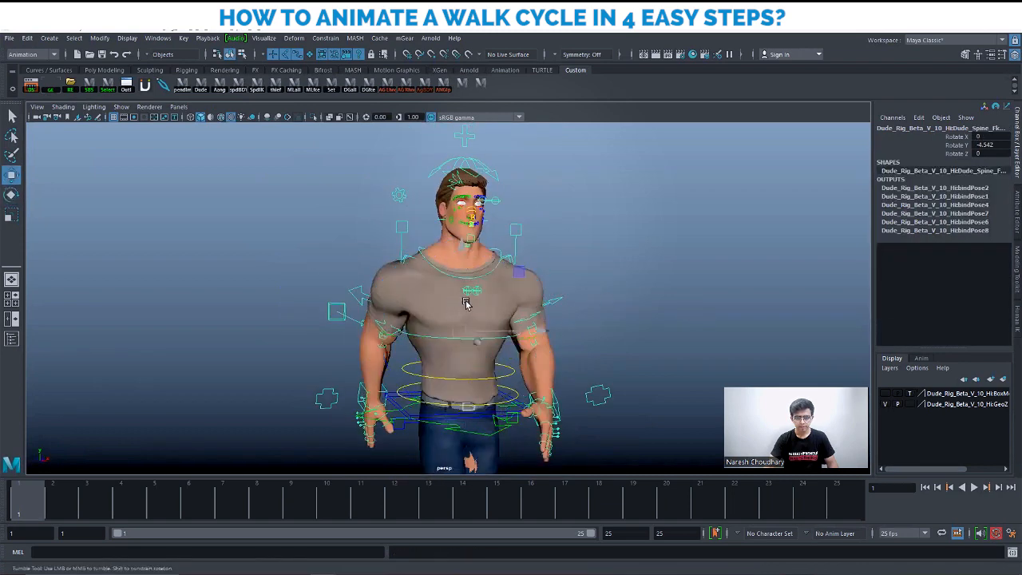
Step: Twist the neck control to about -4.3 in Rotate Y
alt+drag(467, 303, 475, 288)
click(482, 281)
alt+drag(586, 319, 564, 332)
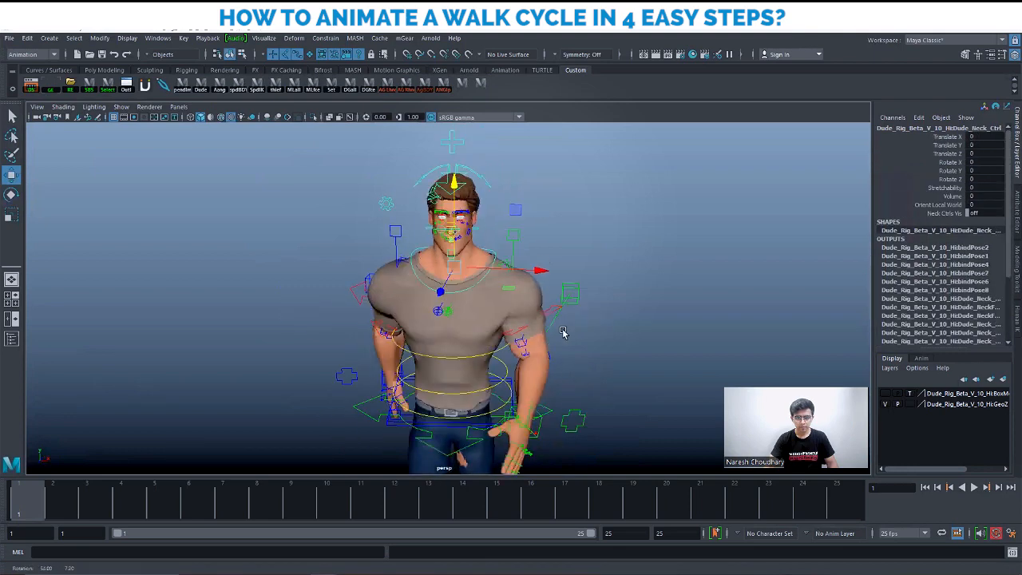
key(e)
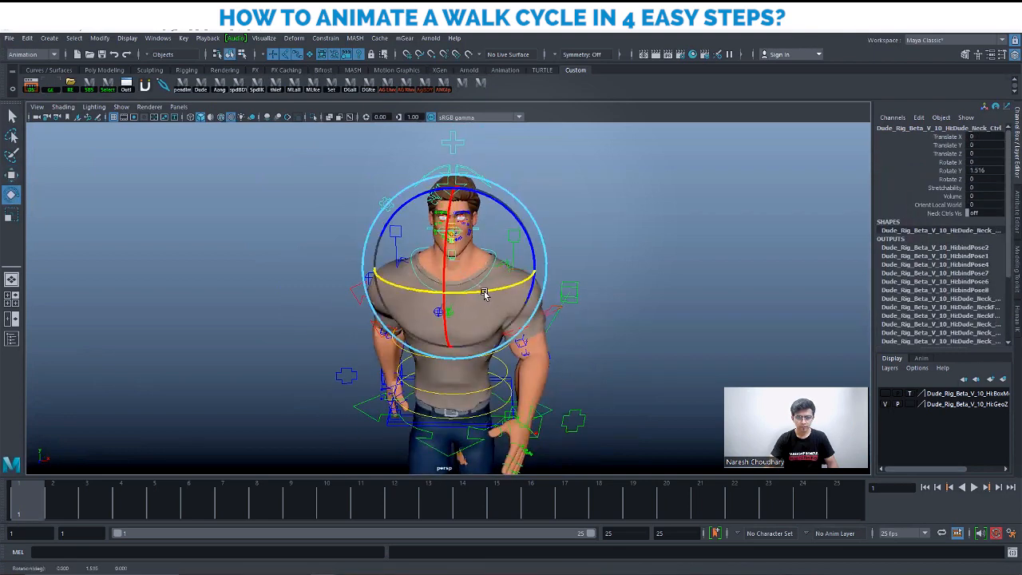
drag(482, 293, 473, 294)
alt+drag(530, 358, 493, 317)
key(w)
alt+drag(551, 337, 523, 240)
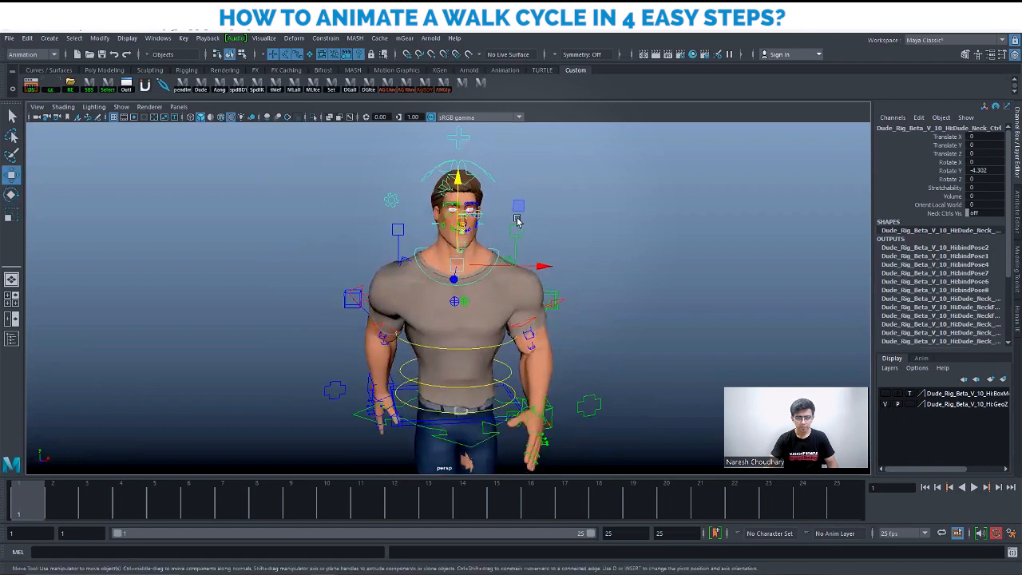
Step: Rotate the head control to about -0.9 in X, -1.5 in Y and 0.8 in Z
click(490, 174)
key(e)
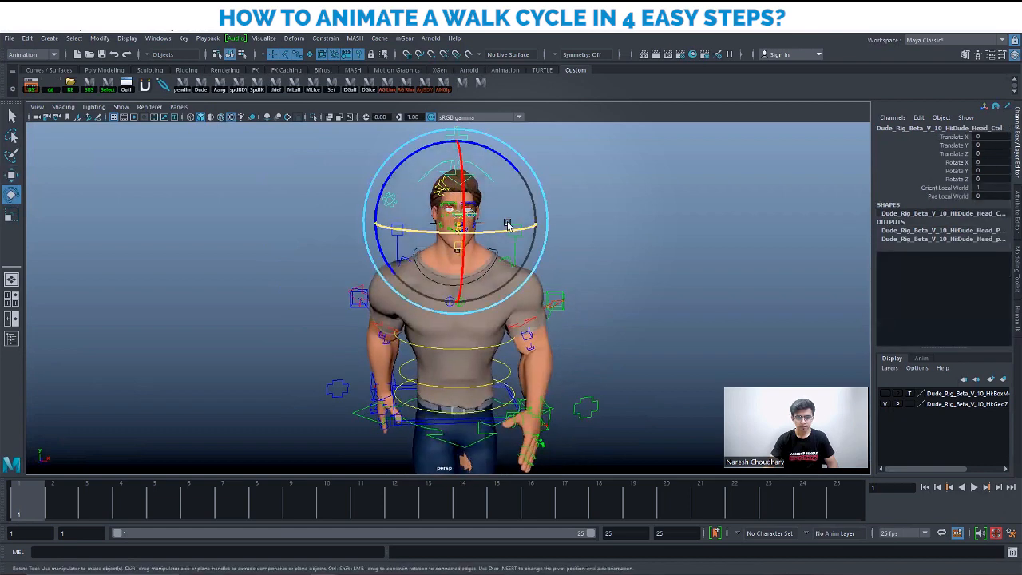
drag(503, 222, 484, 212)
key(w)
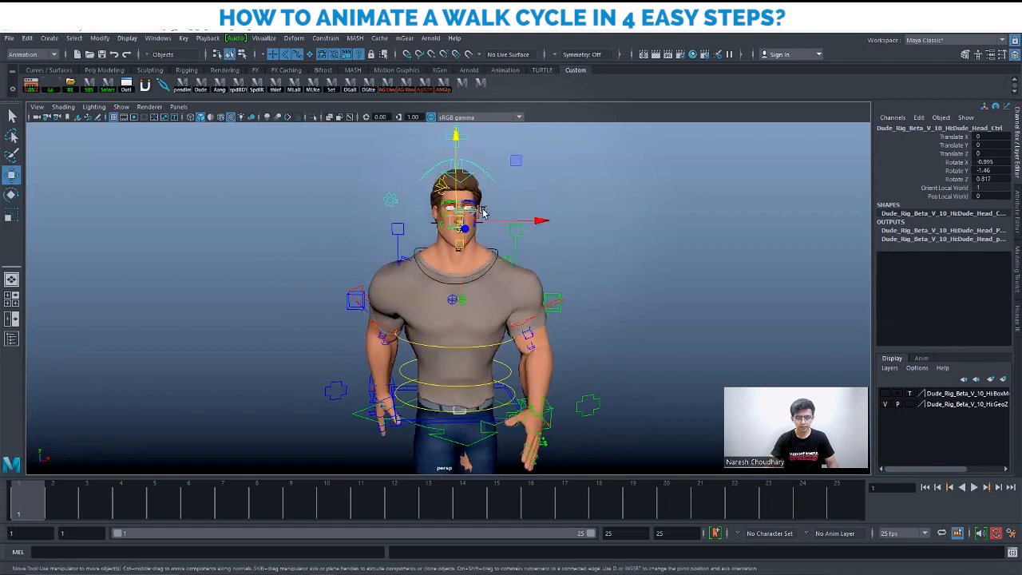
Step: Turn the head control further, to about -1.9 in Rotate X, -3.4 in Rotate Y and 1.8 in Rotate Z
alt+right_drag(603, 336, 551, 319)
key(e)
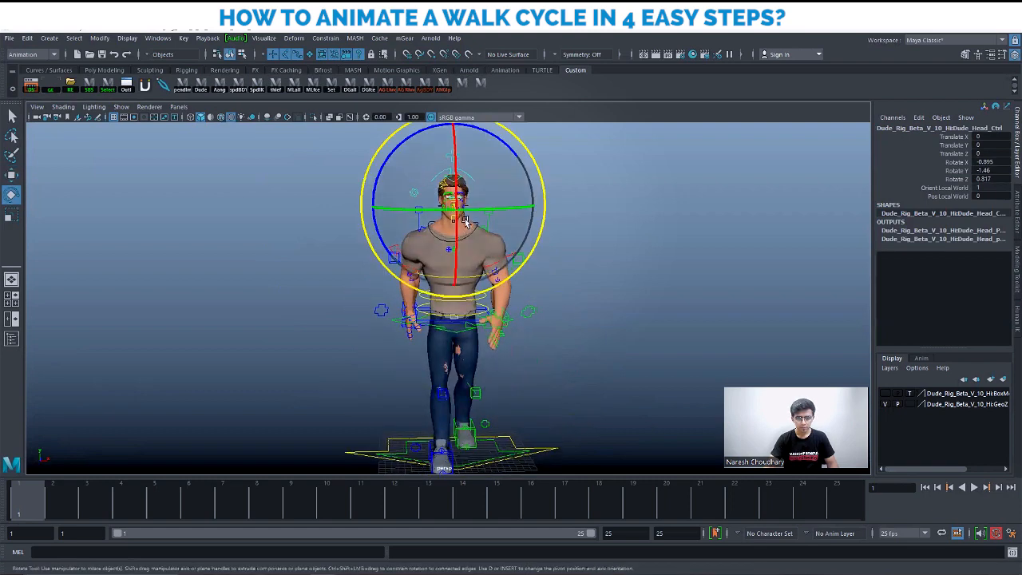
drag(476, 188, 473, 186)
key(w)
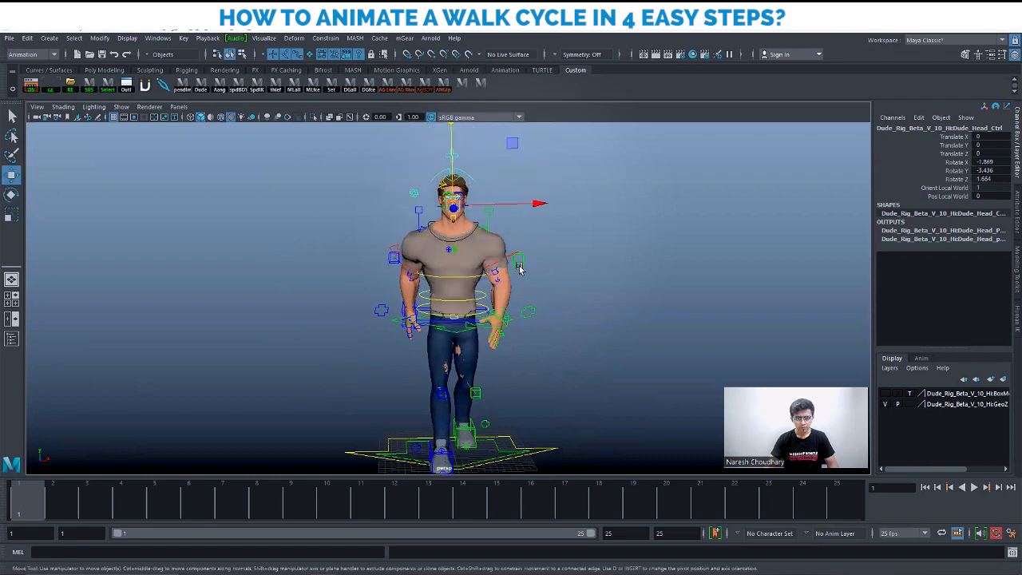
alt+right_drag(559, 307, 543, 301)
alt+drag(543, 301, 529, 299)
key(e)
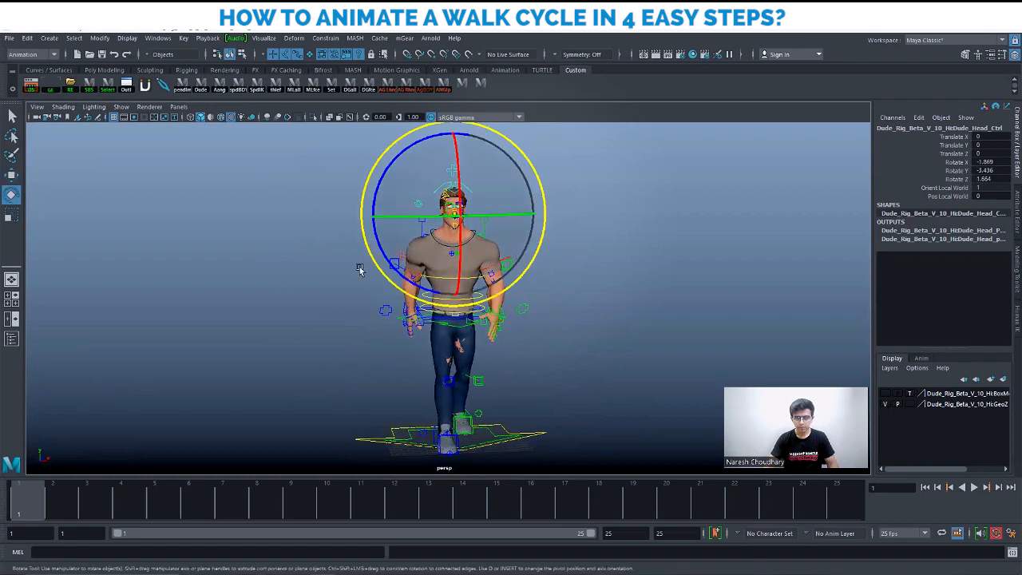
click(395, 271)
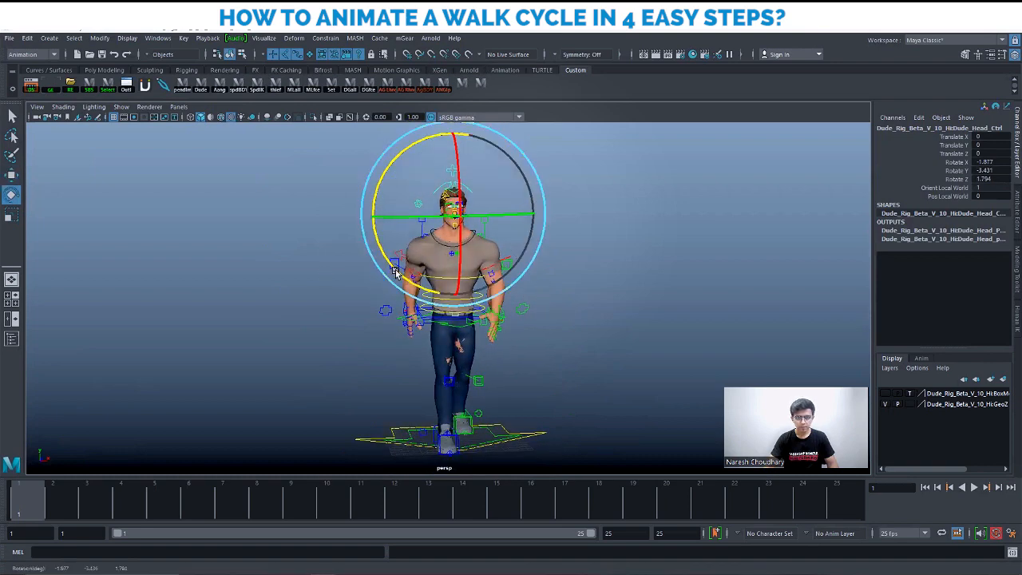
key(w)
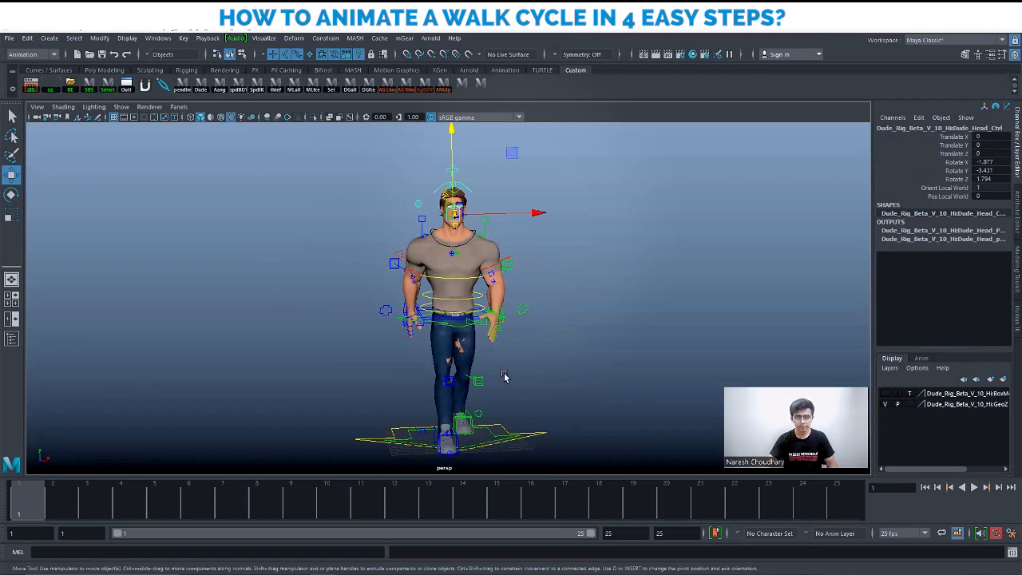
Step: Move the right hand control to about -71.2 in Translate X, 74.4 in Translate Y and 99.1 in Translate Z
alt+drag(505, 377, 467, 357)
click(494, 326)
click(485, 302)
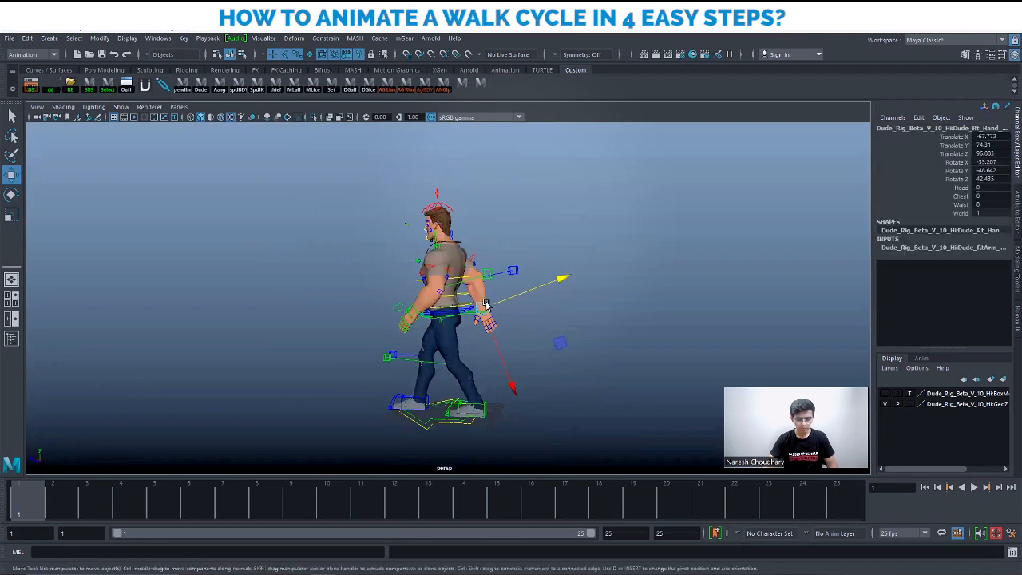
key(f)
scroll(422, 349, down, 5)
alt+right_drag(480, 310, 431, 341)
mouse_move(431, 340)
alt+mouse_down()
mouse_move(391, 359)
mouse_move(434, 358)
alt+mouse_up()
drag(397, 323, 615, 348)
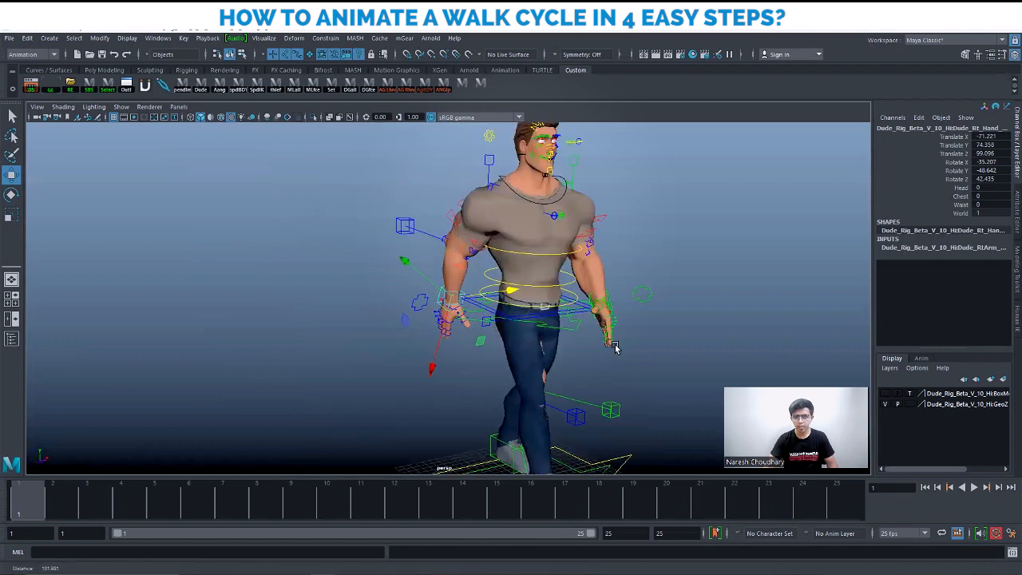
Step: Examine the full-body pose and the upper body from the front and at an angle
alt+middle_drag(614, 348, 543, 378)
scroll(543, 378, down, 5)
alt+drag(543, 379, 479, 334)
scroll(479, 333, up, 2)
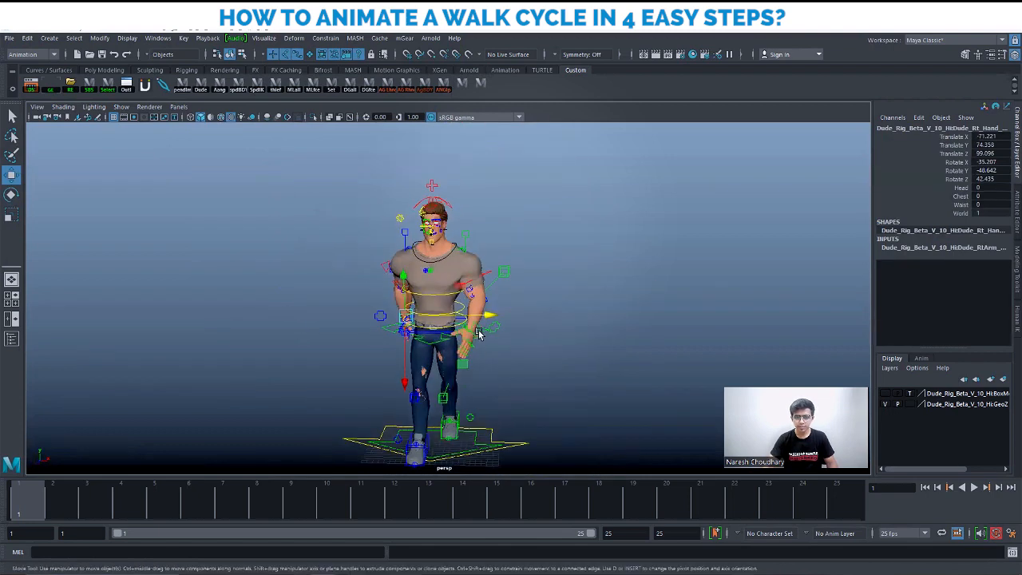
scroll(532, 353, up, 4)
scroll(343, 295, up, 2)
alt+drag(470, 288, 438, 281)
scroll(440, 282, down, 1)
alt+middle_drag(463, 263, 465, 295)
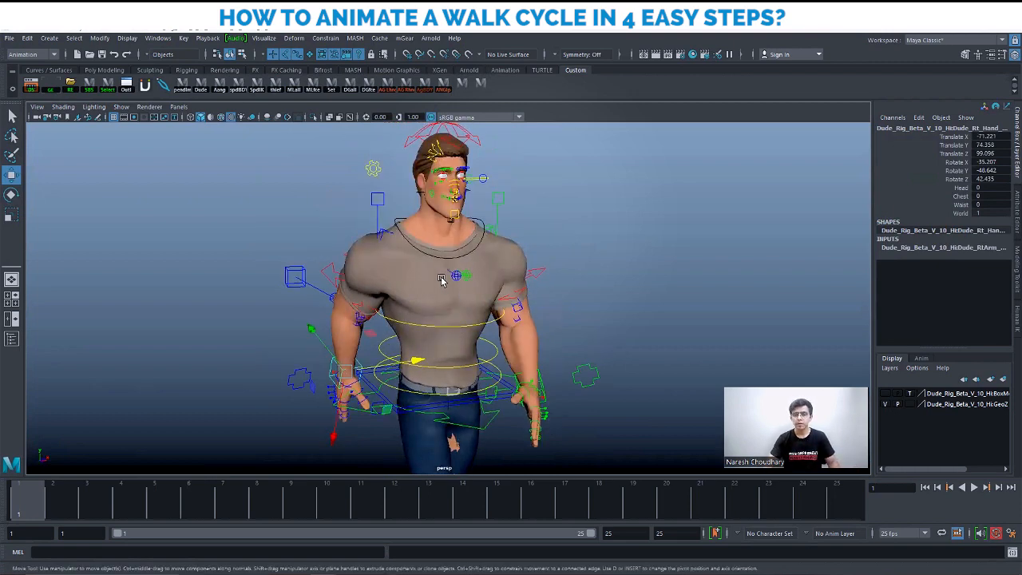
Step: Rotate the right shoulder control to about -3.2 in Rotate Y
scroll(479, 333, down, 3)
alt+drag(479, 333, 555, 342)
scroll(526, 284, up, 3)
click(510, 272)
alt+middle_drag(555, 343, 555, 307)
alt+drag(556, 307, 582, 308)
key(e)
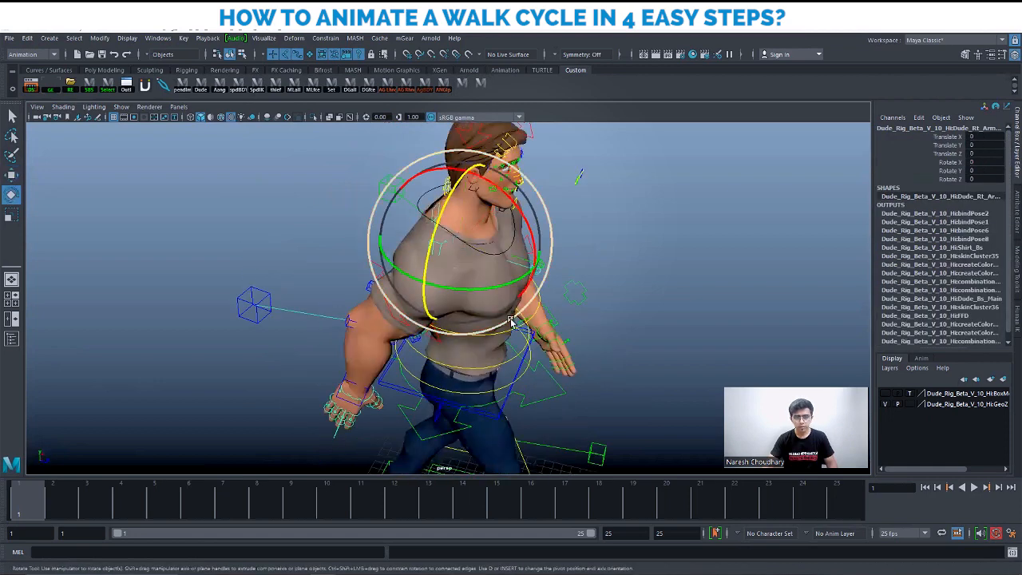
alt+drag(511, 321, 456, 269)
alt+drag(611, 304, 467, 296)
key(w)
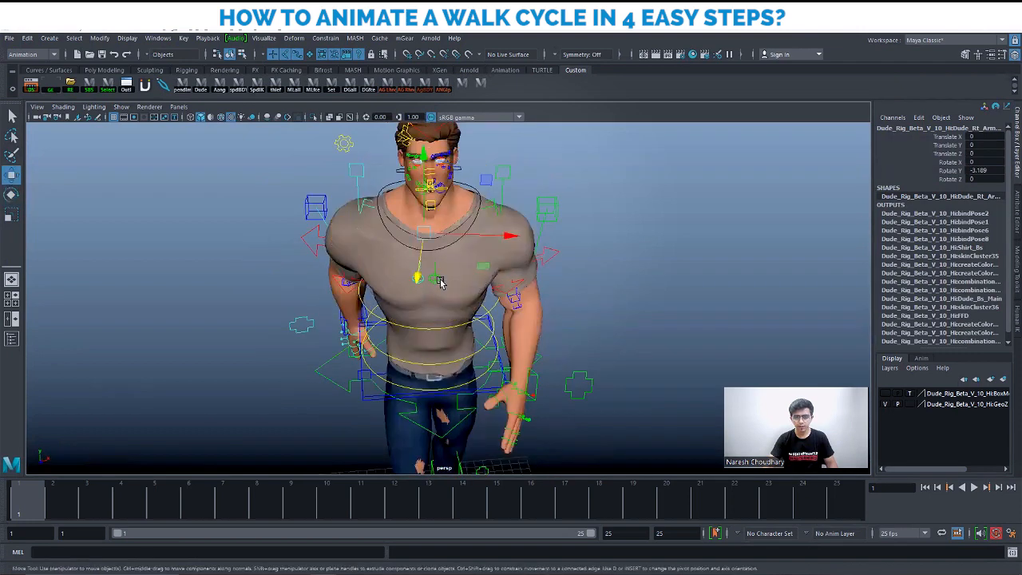
Step: Rotate the left shoulder control to about -1.9 in Rotate Y
click(438, 280)
alt+drag(557, 328, 511, 332)
key(e)
drag(444, 293, 518, 322)
key(w)
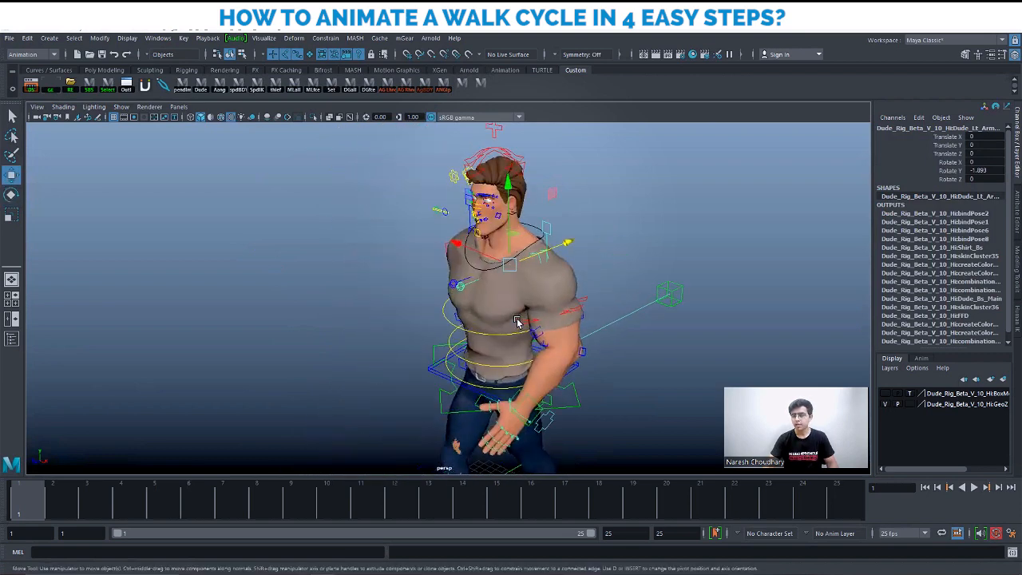
click(451, 282)
alt+drag(639, 326, 620, 328)
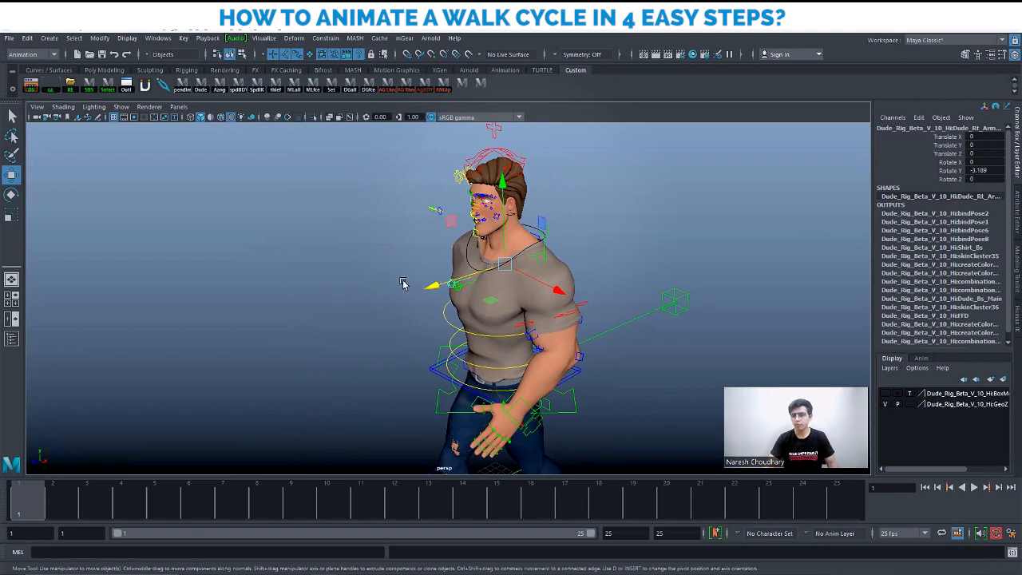
alt+drag(556, 358, 557, 332)
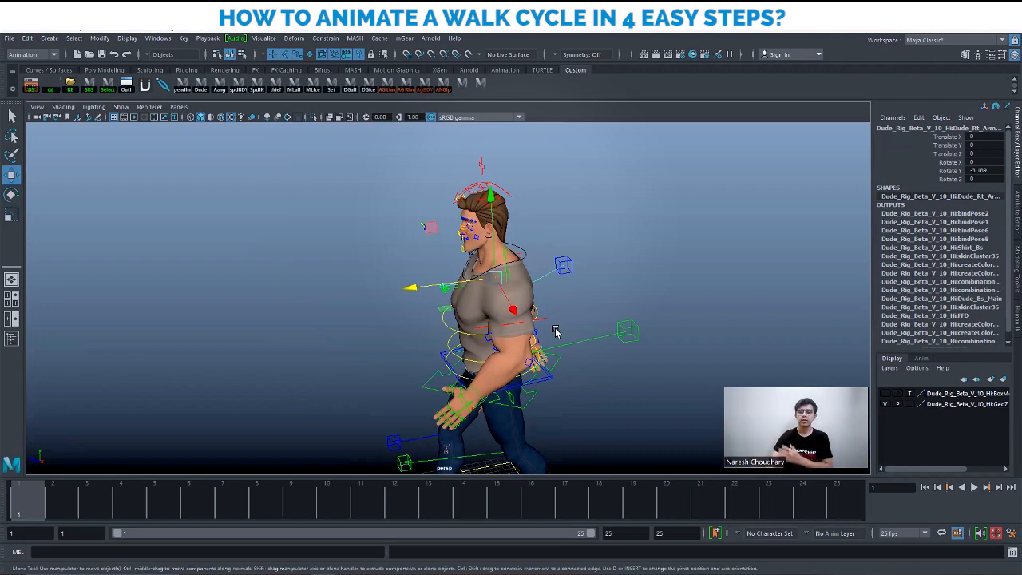
alt+drag(392, 315, 535, 315)
click(707, 240)
Step: Adjust the left shoulder control to about 2.5 in Rotate X and -3.0 in Rotate Y
click(467, 290)
key(e)
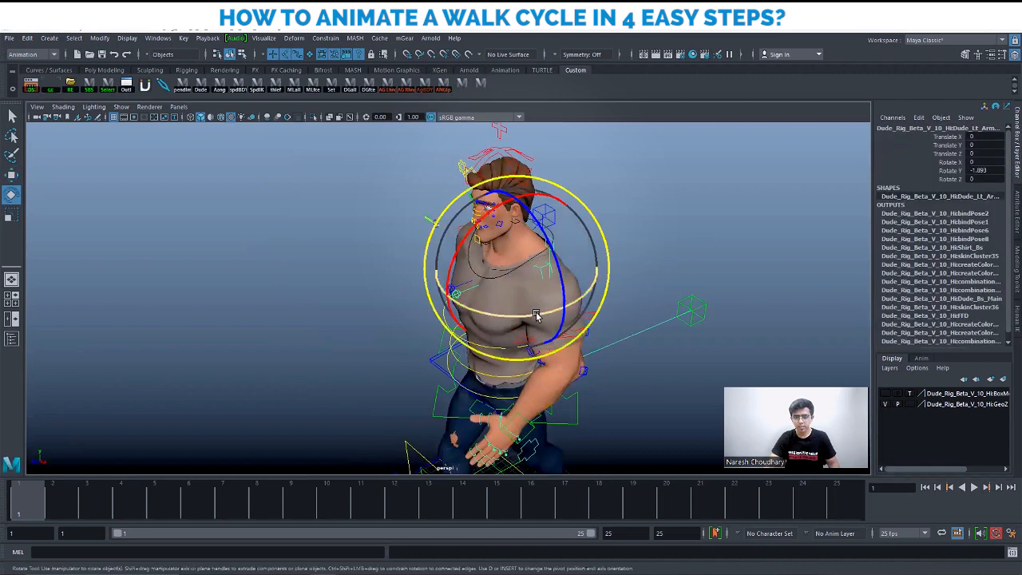
alt+drag(549, 324, 554, 302)
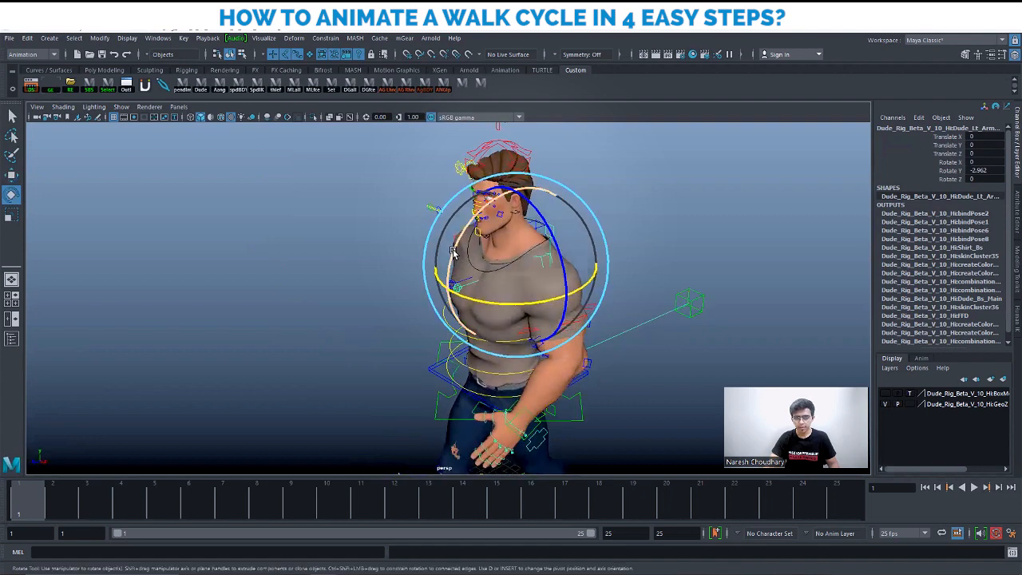
drag(454, 254, 457, 249)
key(w)
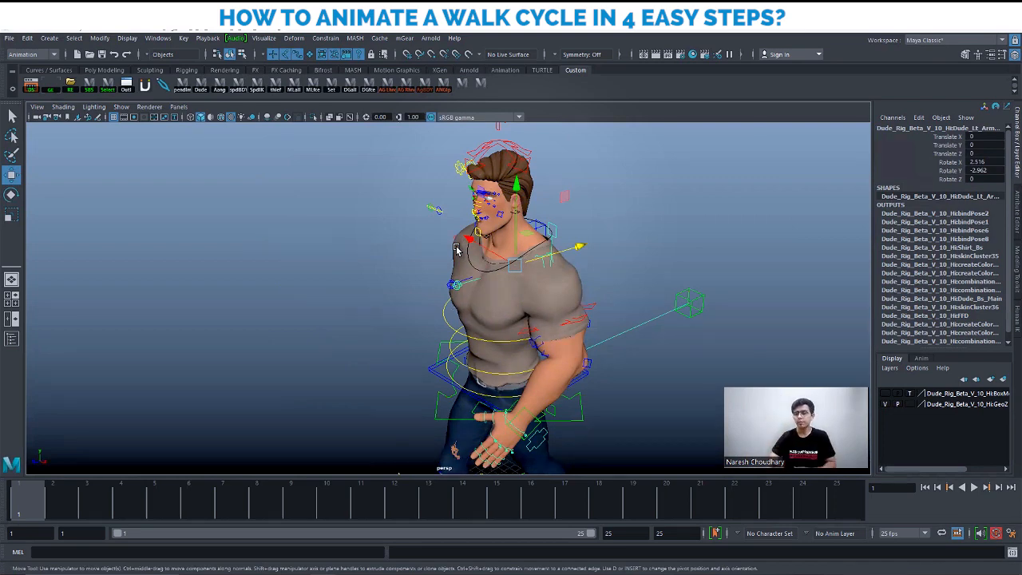
Step: Rotate the right shoulder control to about 3.7 in Rotate X and -4.7 in Rotate Y
alt+drag(495, 316, 523, 278)
key(e)
alt+drag(444, 305, 522, 305)
key(w)
alt+drag(455, 275, 536, 322)
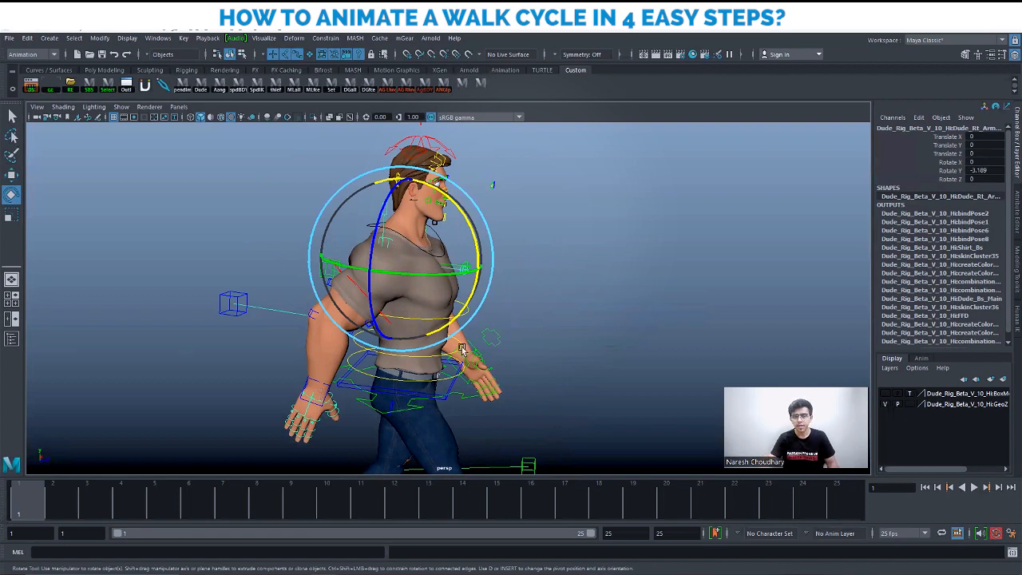
alt+drag(462, 349, 484, 348)
drag(454, 279, 450, 278)
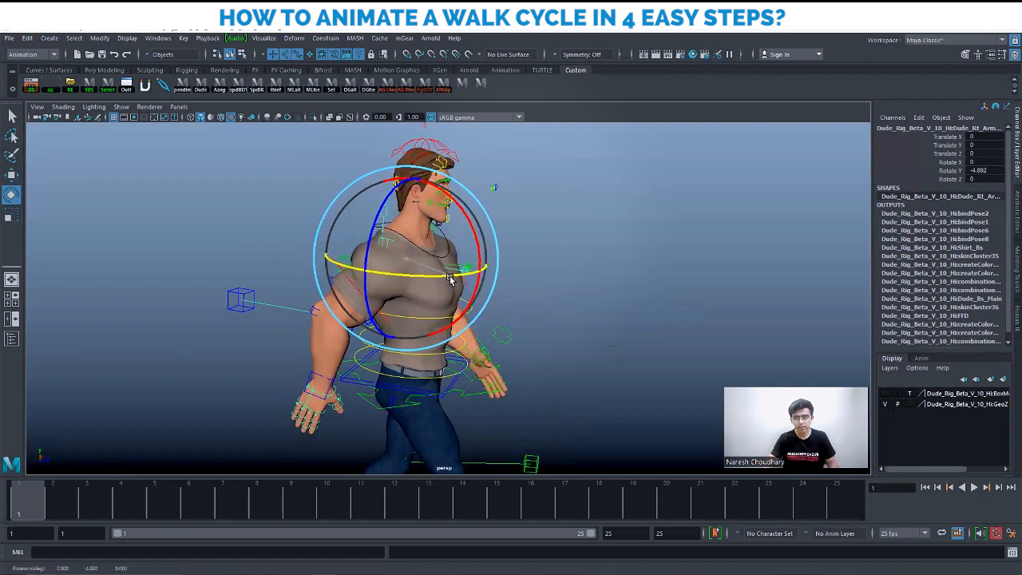
drag(471, 229, 472, 231)
key(w)
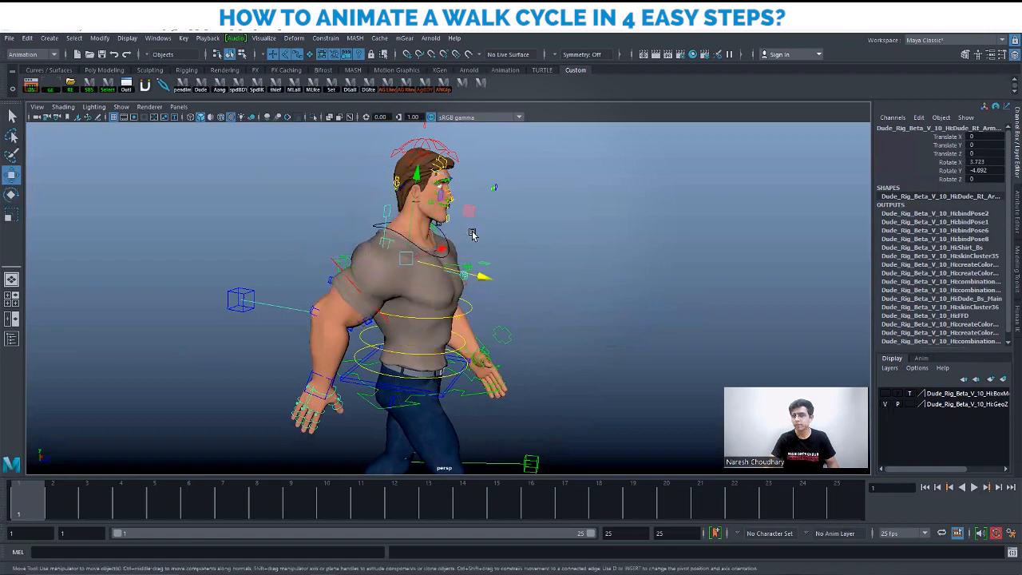
Step: Select all the character's rig controls and set a key for the contact pose at frame 1
alt+drag(472, 351, 414, 338)
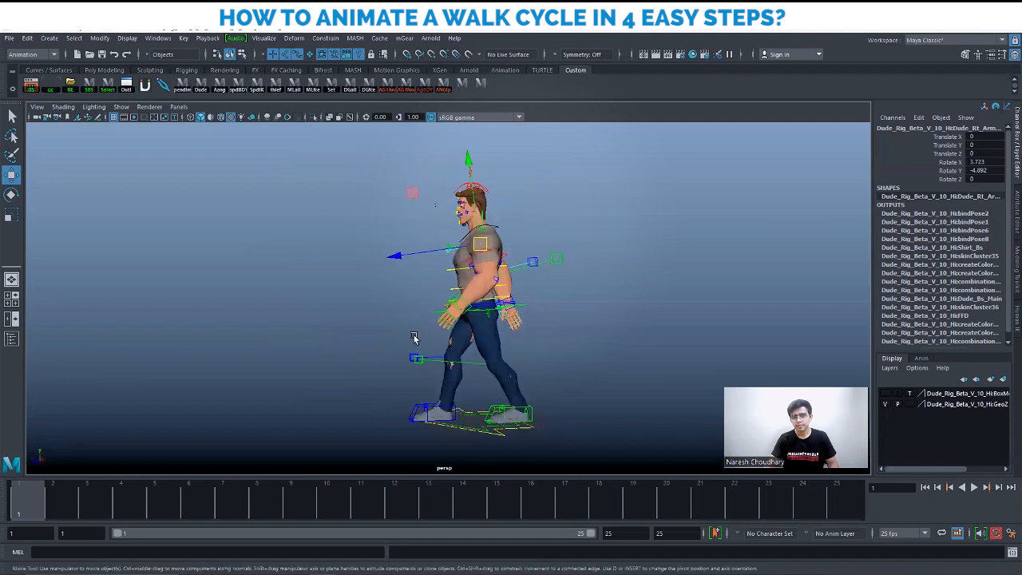
alt+drag(520, 336, 609, 330)
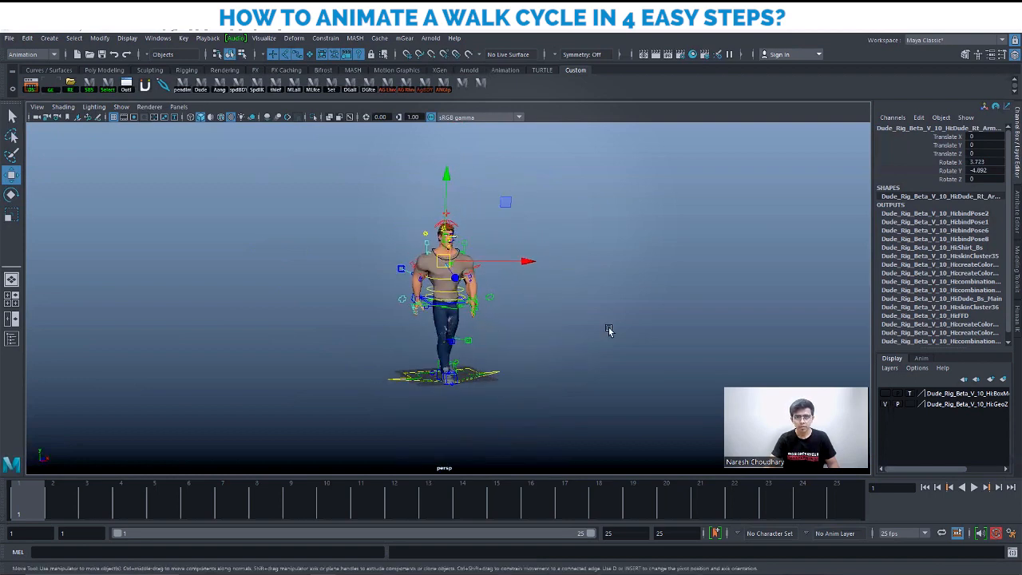
click(609, 331)
alt+drag(457, 246, 591, 262)
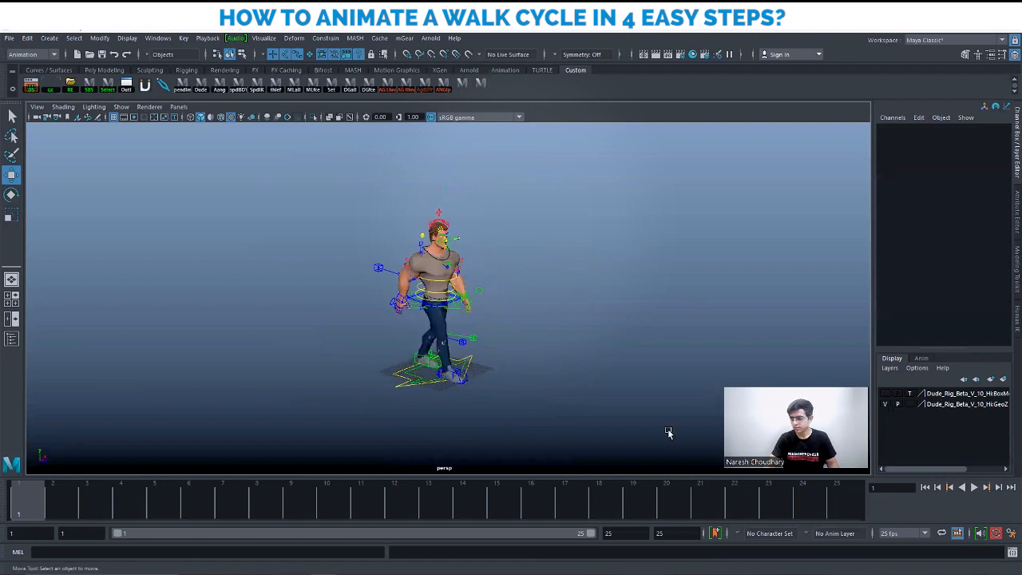
drag(267, 155, 706, 490)
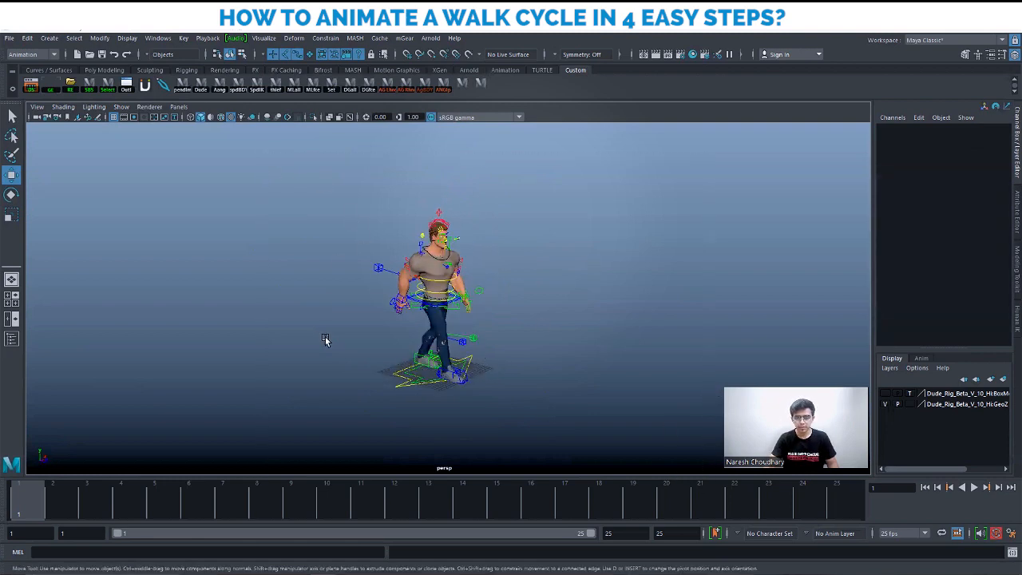
key(f)
alt+drag(341, 406, 413, 379)
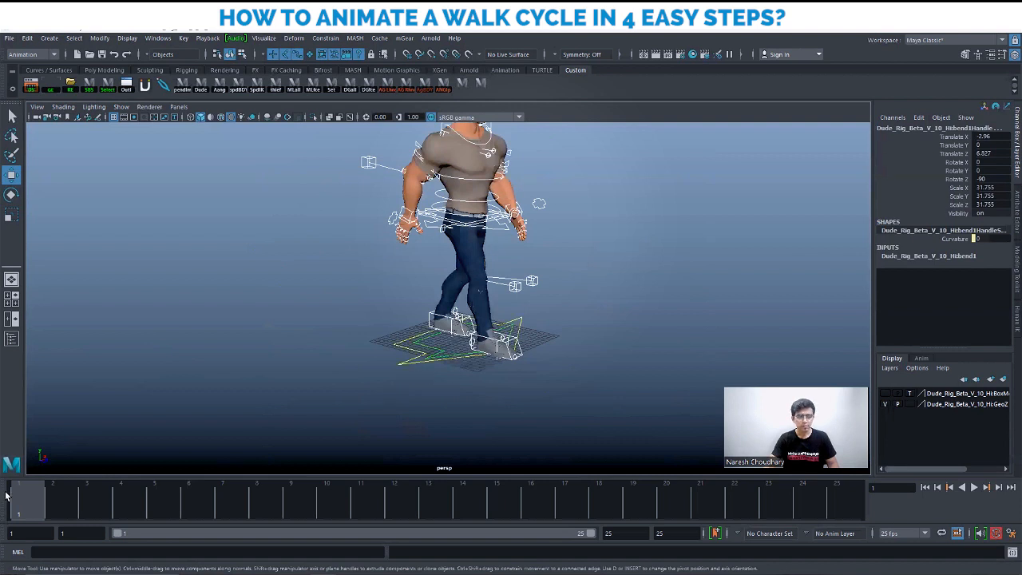
key(s)
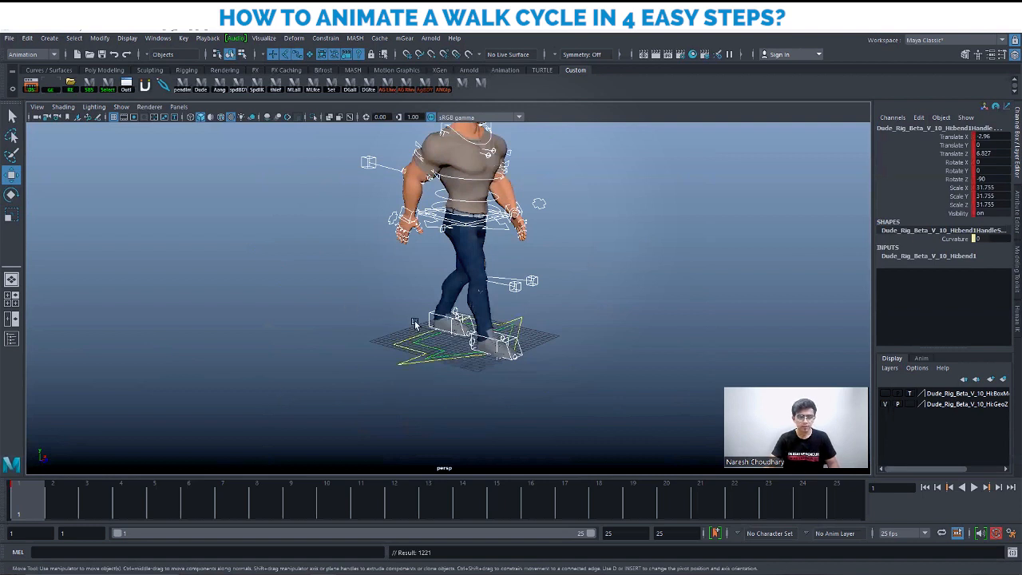
Step: Set a key on all the selected controls at frame 25, repeating the frame 1 contact pose
alt+drag(414, 323, 556, 385)
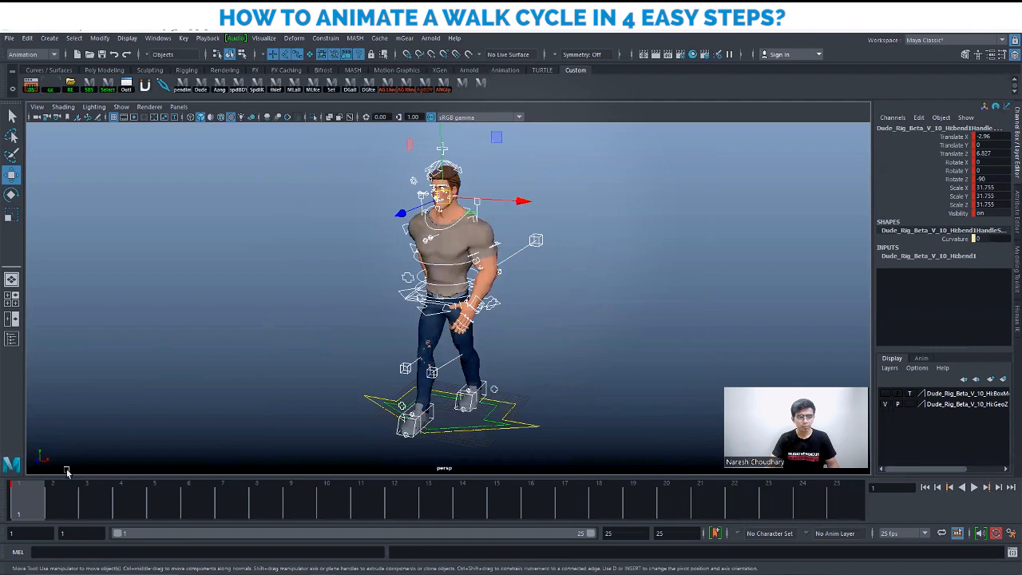
alt+right_drag(579, 376, 550, 366)
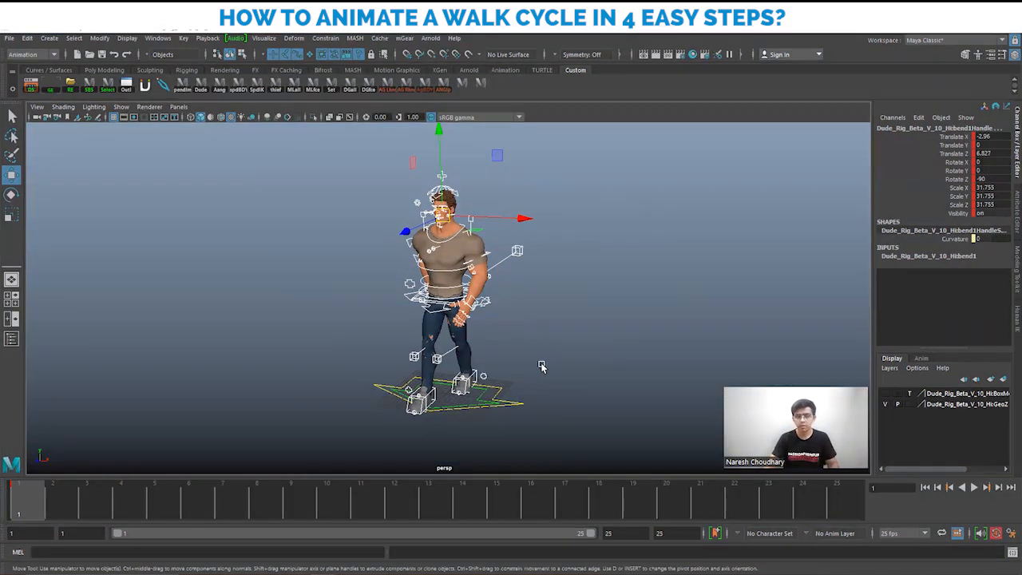
scroll(544, 397, down, 2)
alt+drag(460, 376, 476, 376)
alt+middle_drag(502, 372, 497, 390)
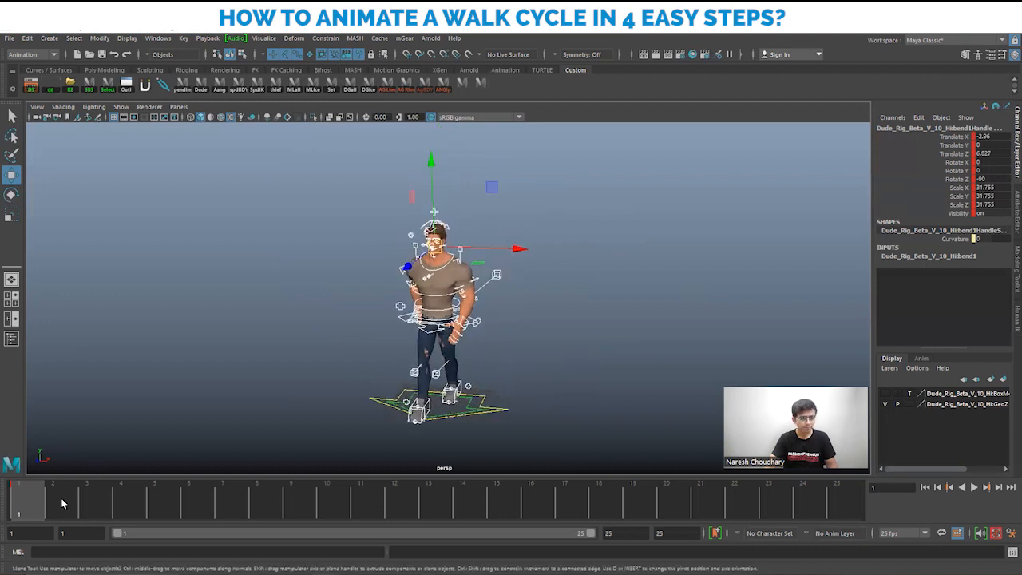
mouse_move(42, 509)
mouse_down()
mouse_move(92, 511)
mouse_move(15, 514)
mouse_move(197, 499)
mouse_move(837, 507)
mouse_up()
key(s)
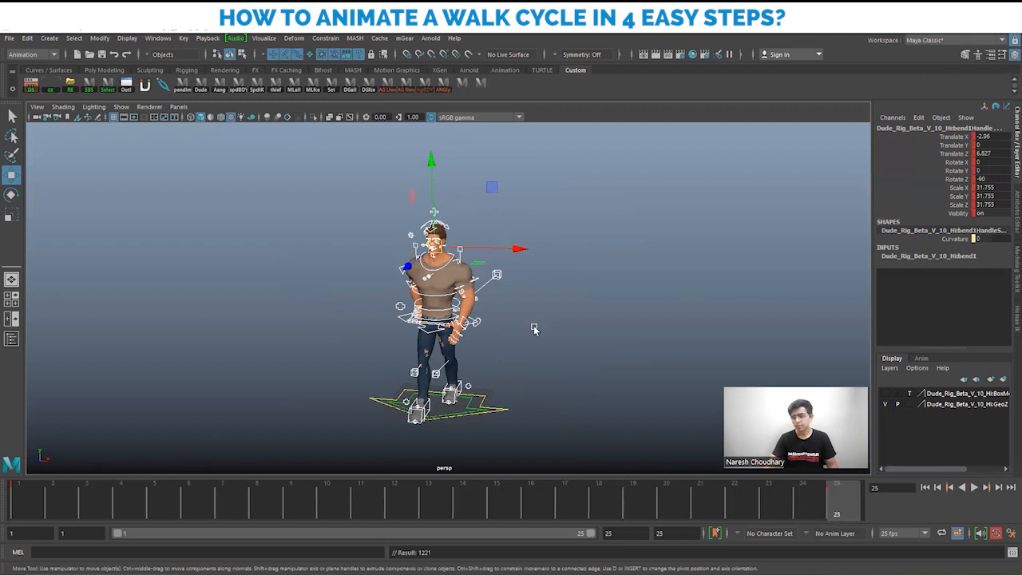
Step: Play the animation from frame 1 and compare the keyed poses at frames 1 and 25
alt+right_drag(596, 388, 514, 370)
alt+drag(513, 369, 521, 363)
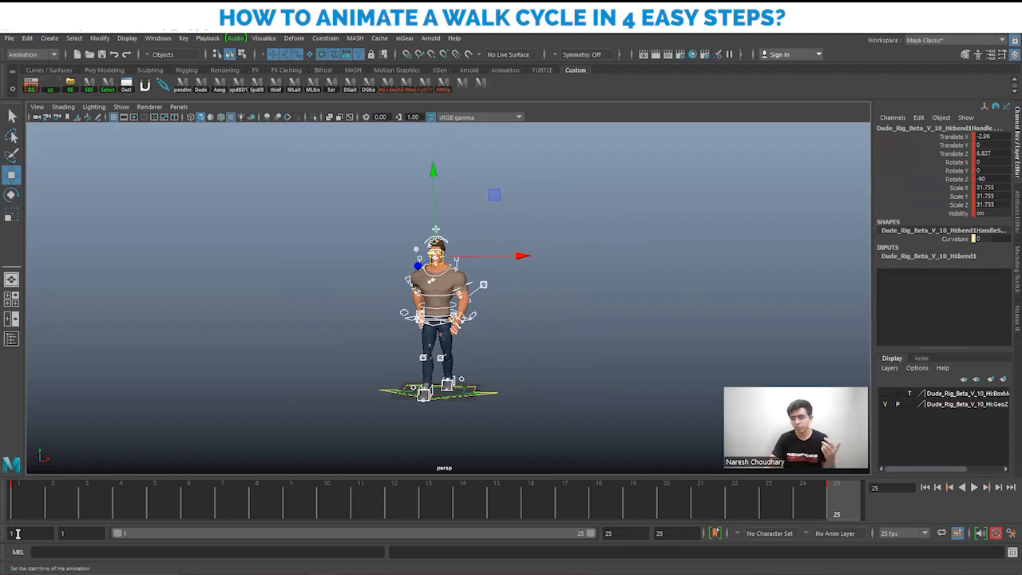
click(24, 498)
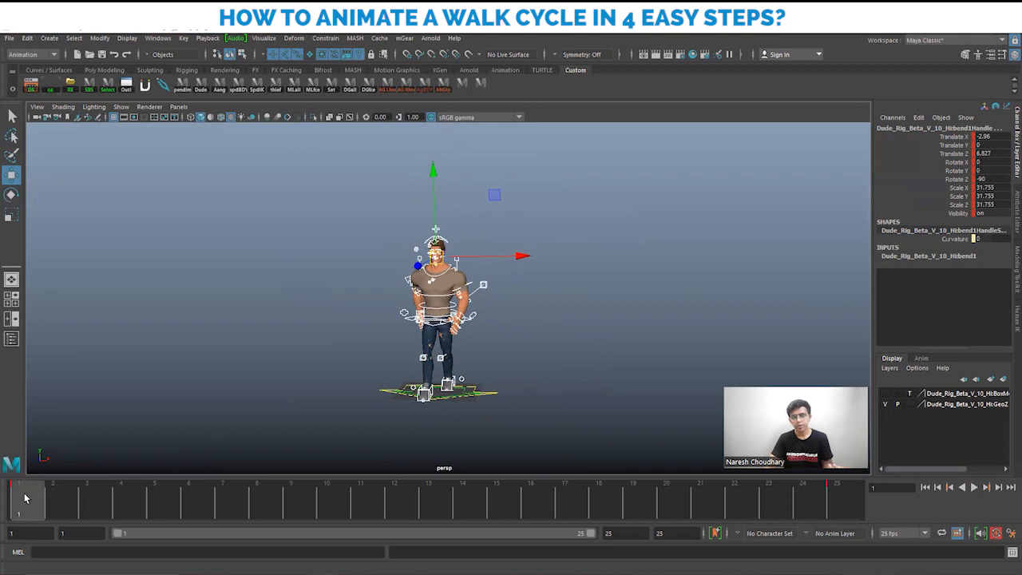
key(alt+v)
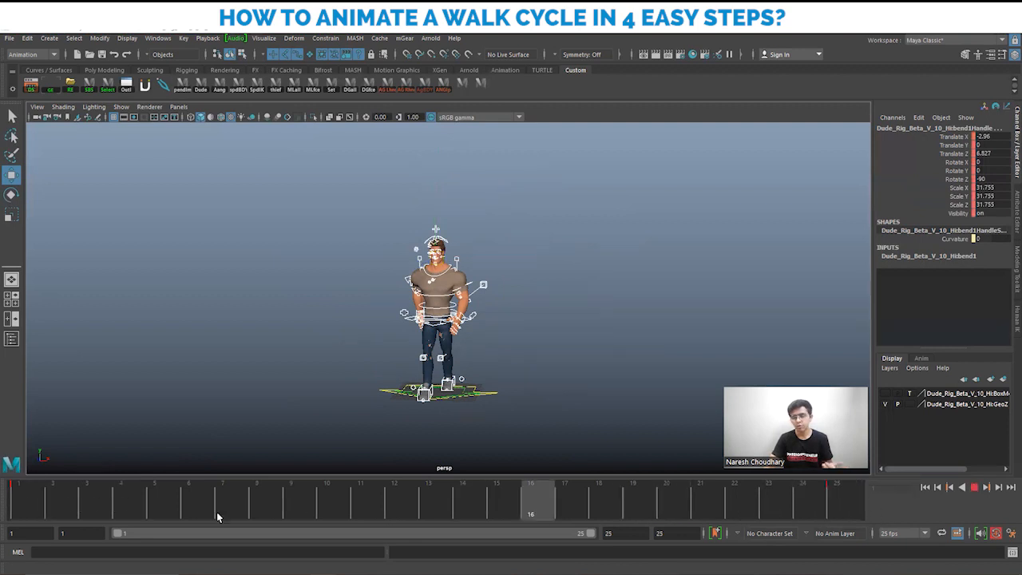
key(alt+v)
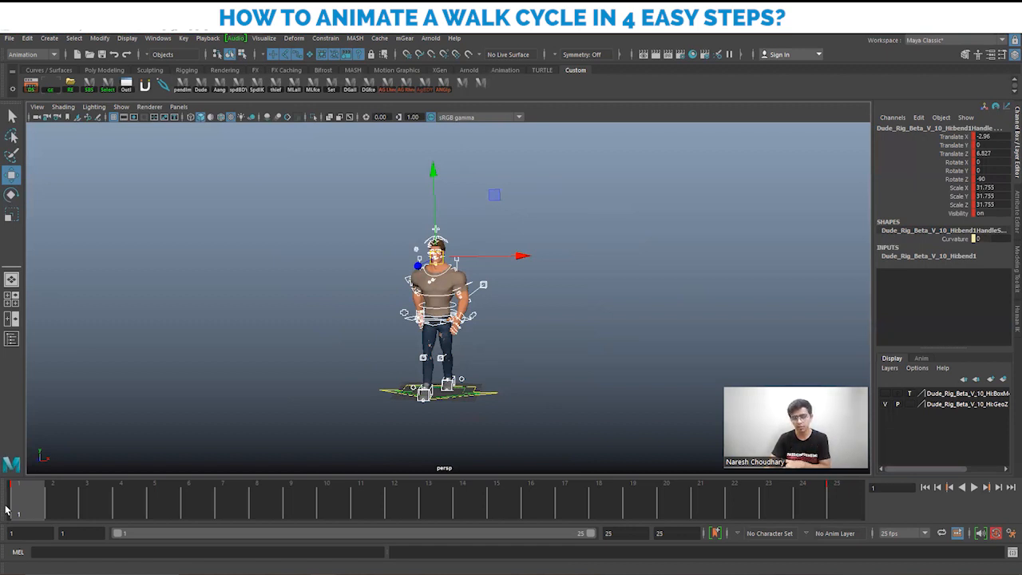
drag(632, 504, 667, 504)
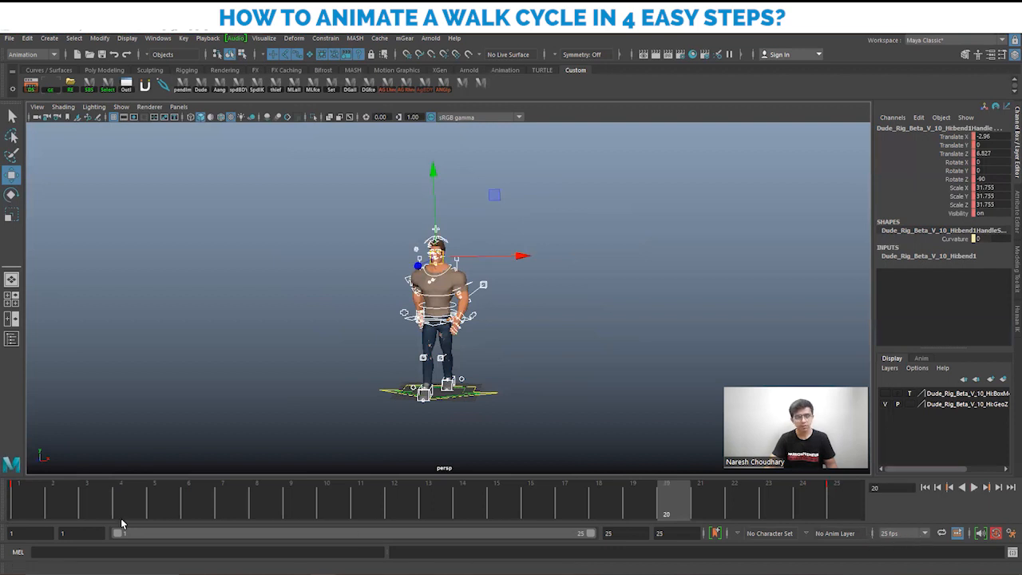
drag(61, 504, 25, 514)
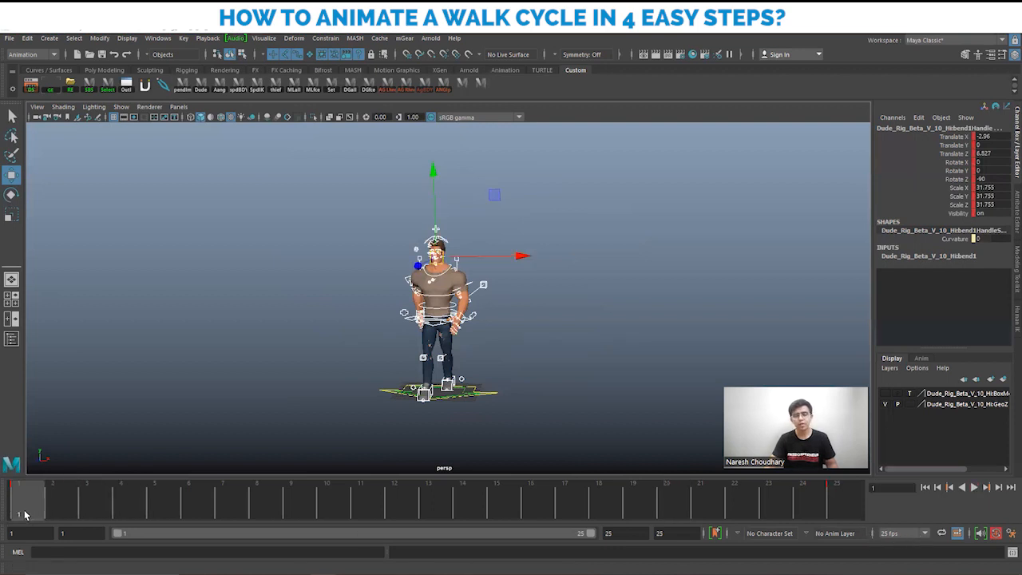
click(827, 495)
scroll(543, 328, up, 2)
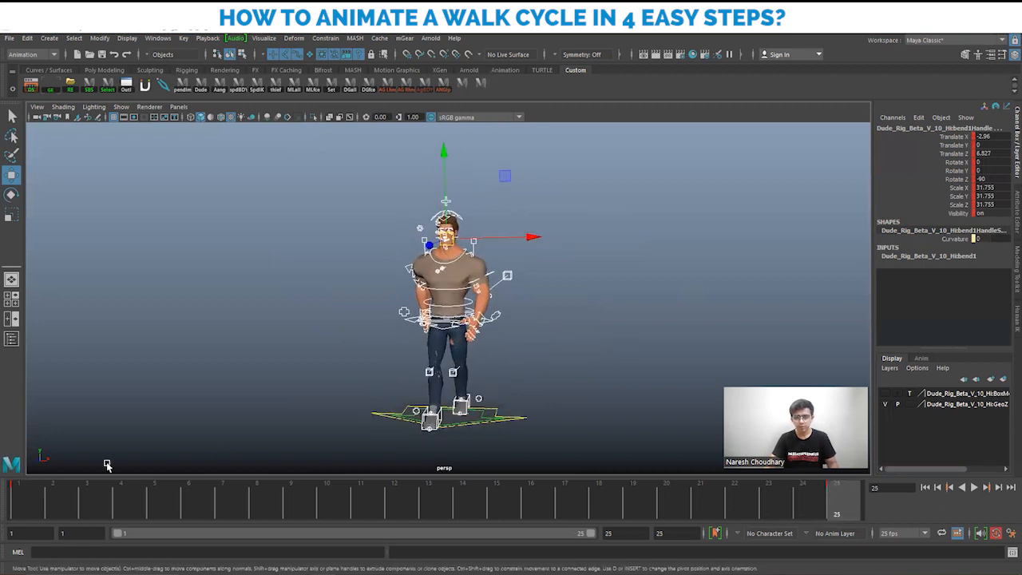
click(10, 515)
click(826, 503)
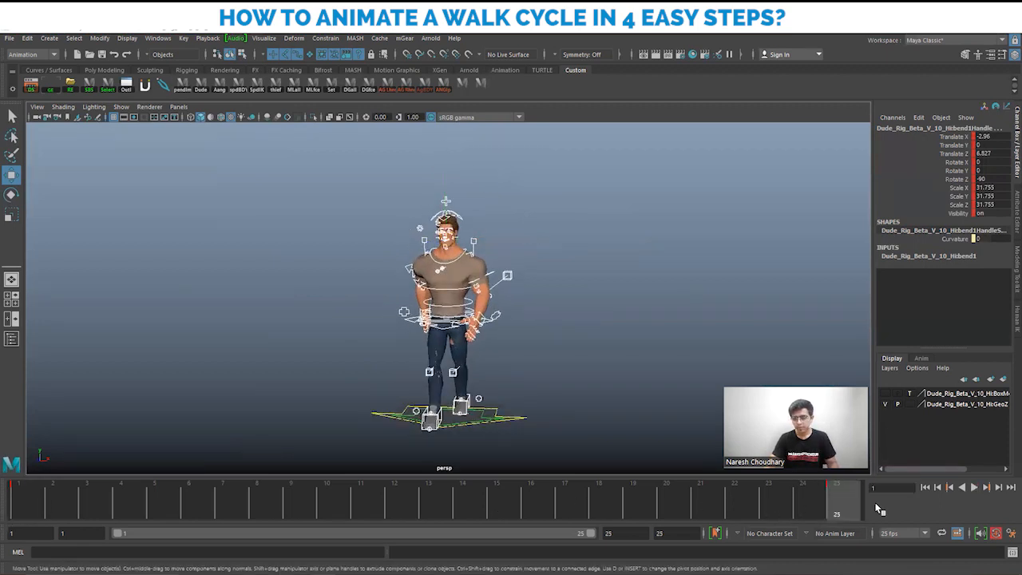
scroll(558, 365, up, 3)
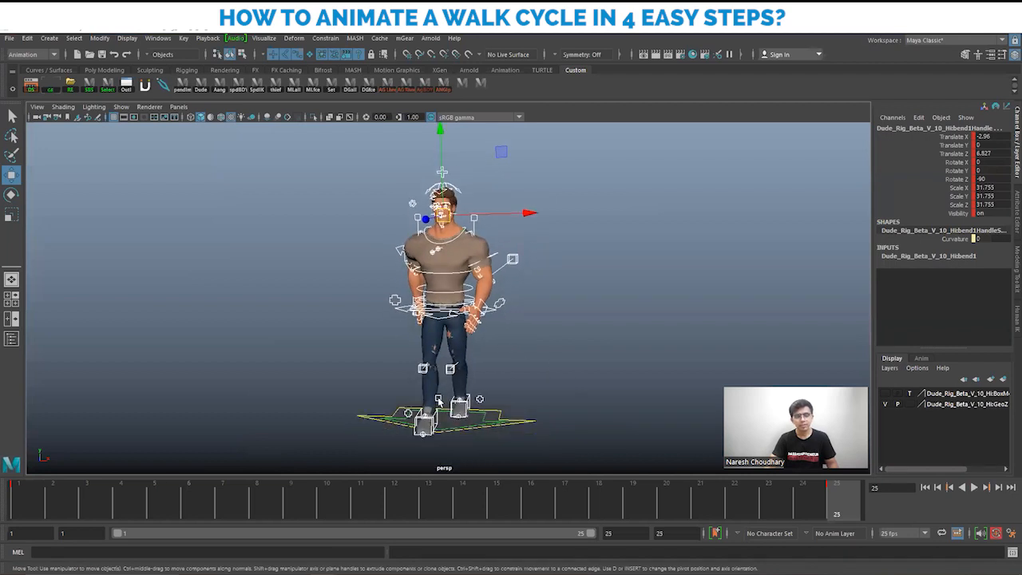
click(20, 503)
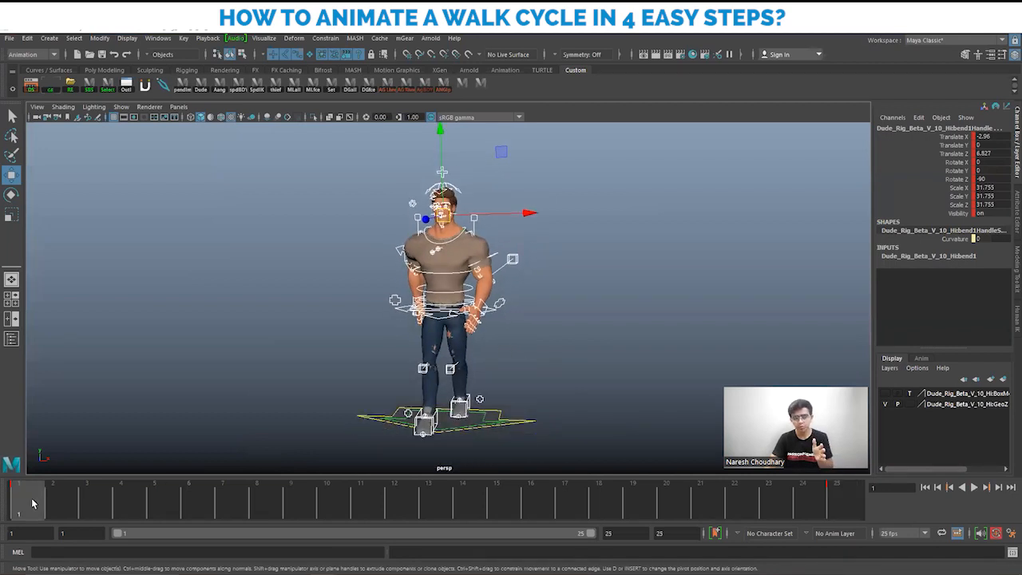
drag(40, 503, 904, 490)
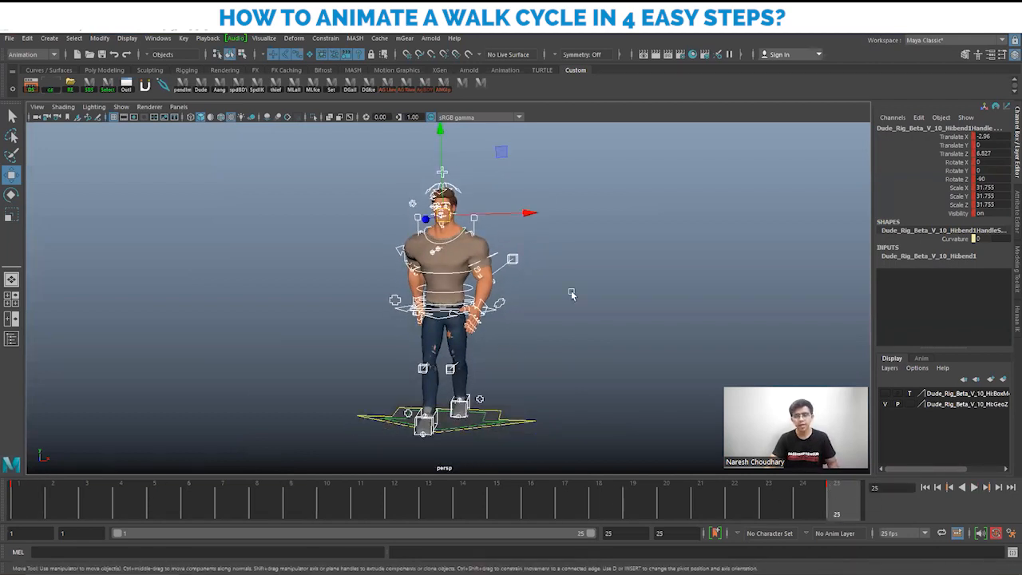
Step: Set a key on all the selected controls at frame 13, midway through the cycle
alt+right_drag(607, 341, 564, 307)
drag(468, 498, 434, 500)
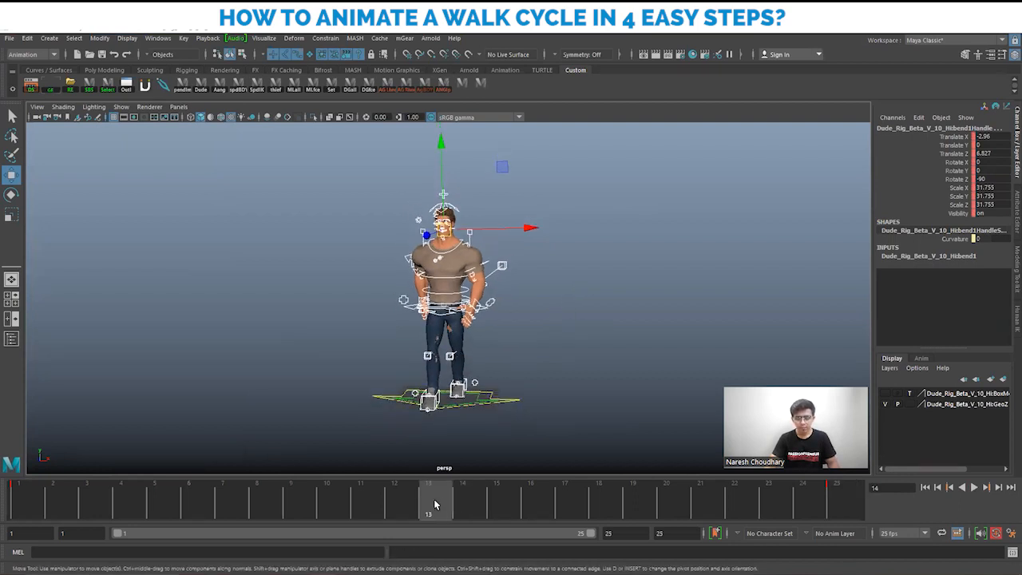
key(s)
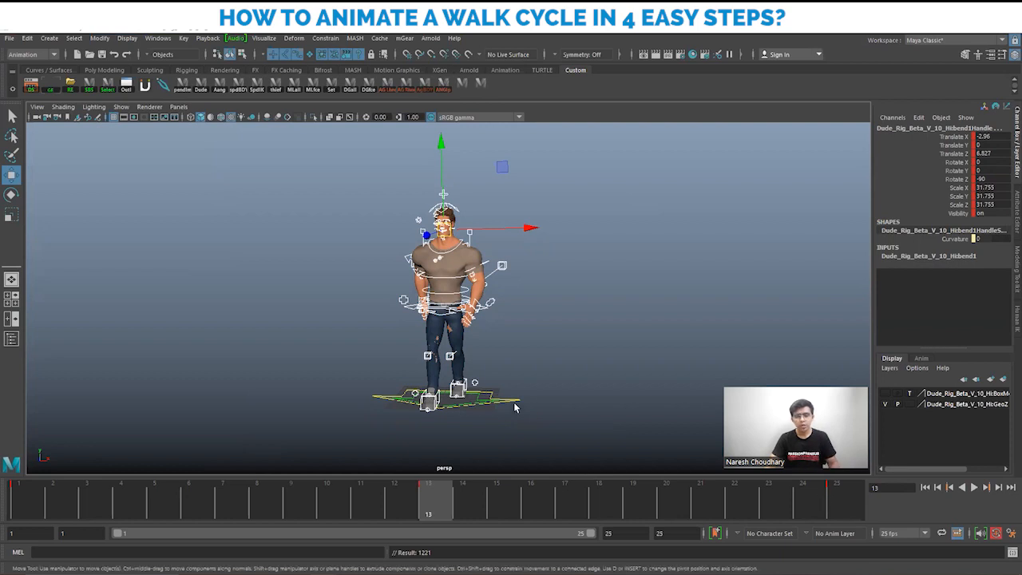
alt+drag(518, 409, 610, 381)
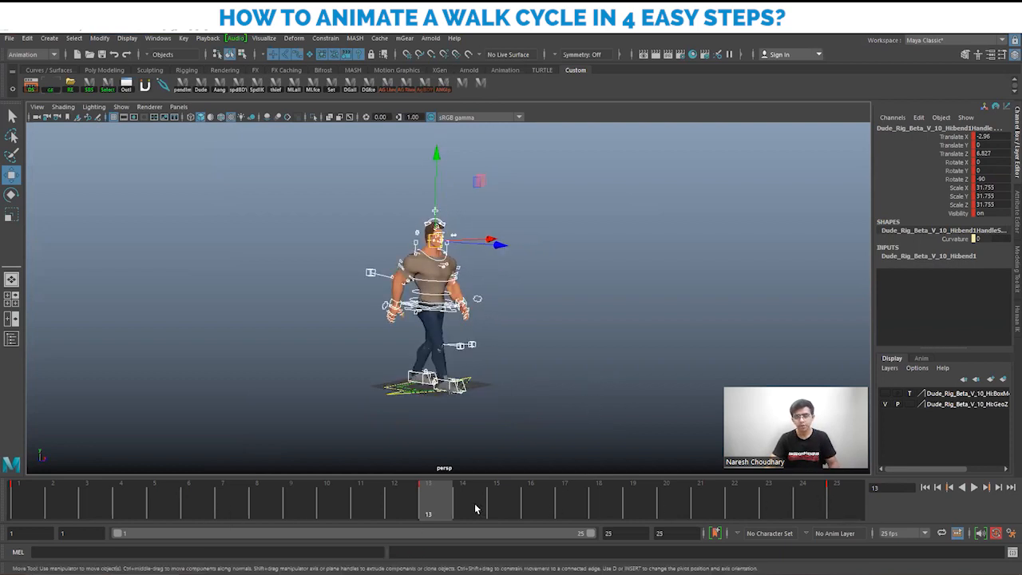
alt+drag(457, 352, 386, 338)
alt+right_drag(386, 338, 516, 378)
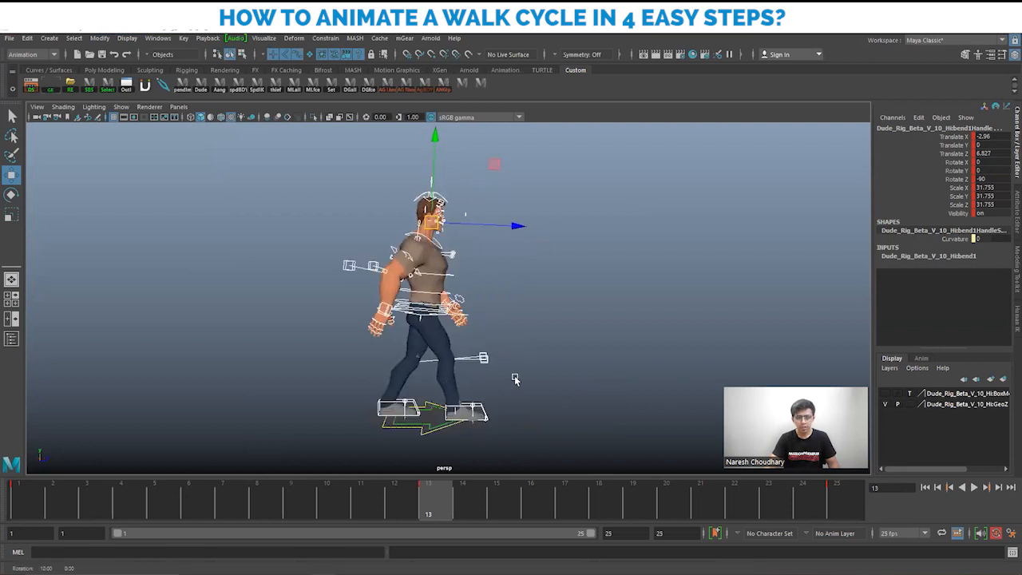
drag(411, 505, 448, 503)
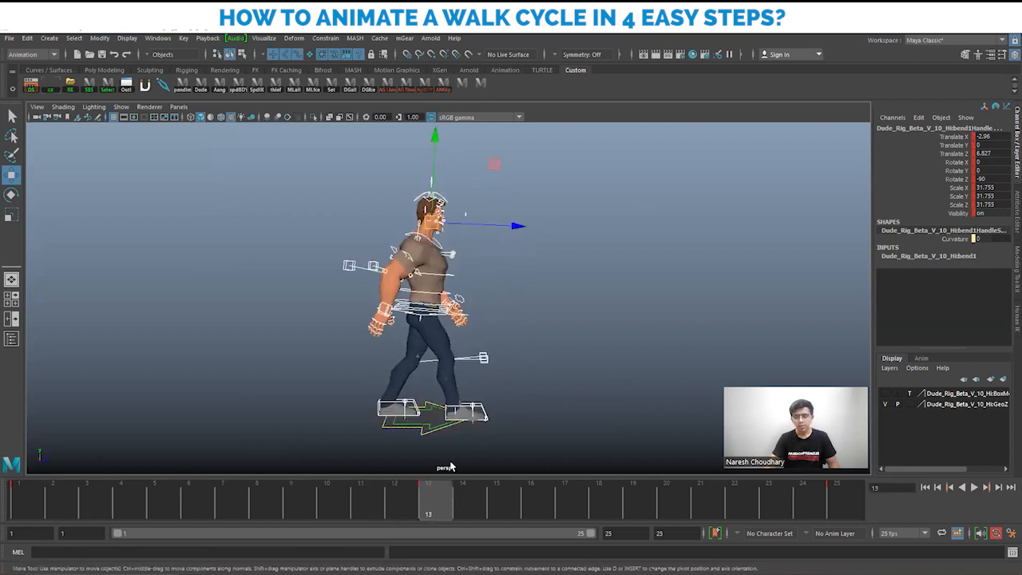
Step: Swap the feet at frame 13, placing the left foot forward and the right foot behind
alt+drag(555, 344, 489, 348)
alt+drag(548, 359, 591, 334)
click(591, 333)
scroll(415, 359, up, 4)
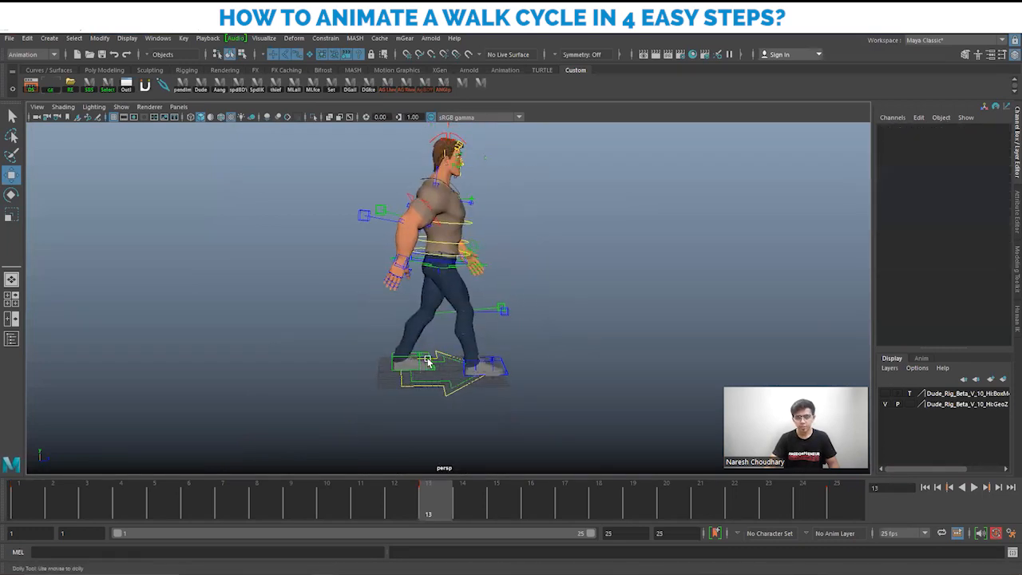
click(469, 383)
drag(469, 383, 525, 359)
click(523, 387)
click(508, 392)
click(498, 364)
Step: Move the left hand control back past the hip at frame 13 and rotate it to about -21.9, -44.8, -2.6
drag(402, 331, 442, 343)
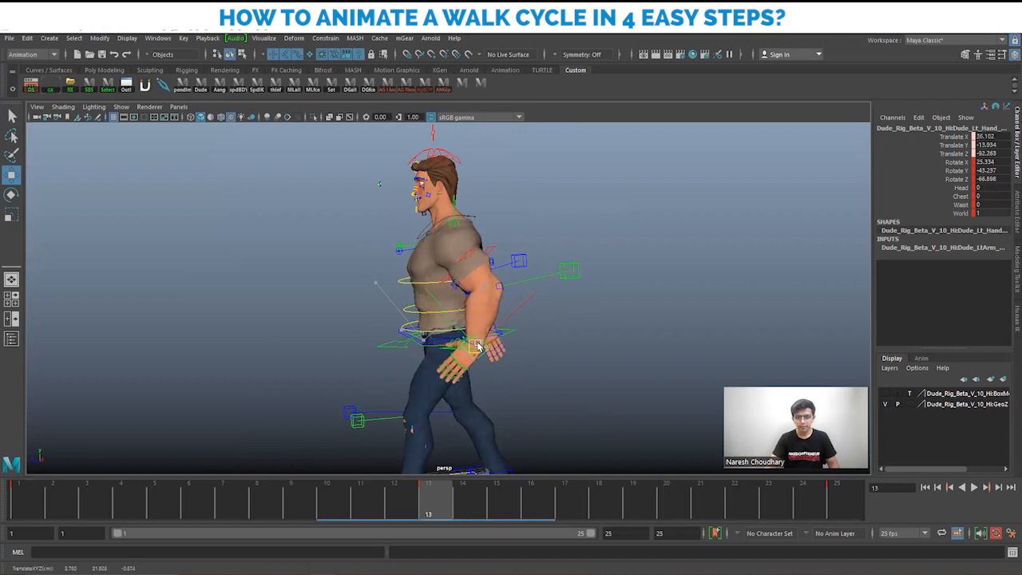
key(e)
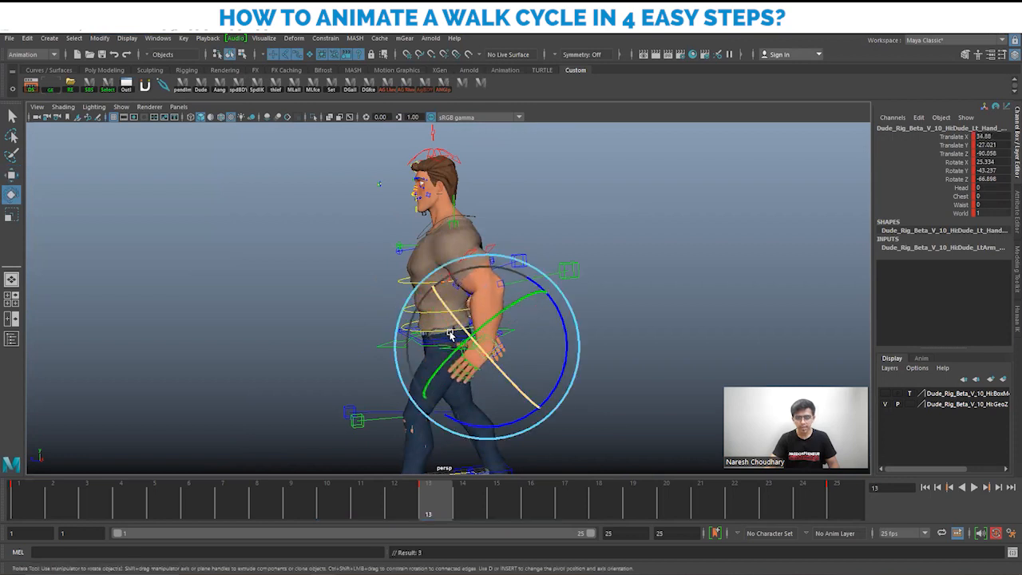
drag(564, 364, 554, 319)
key(w)
alt+drag(510, 376, 574, 363)
drag(587, 304, 575, 303)
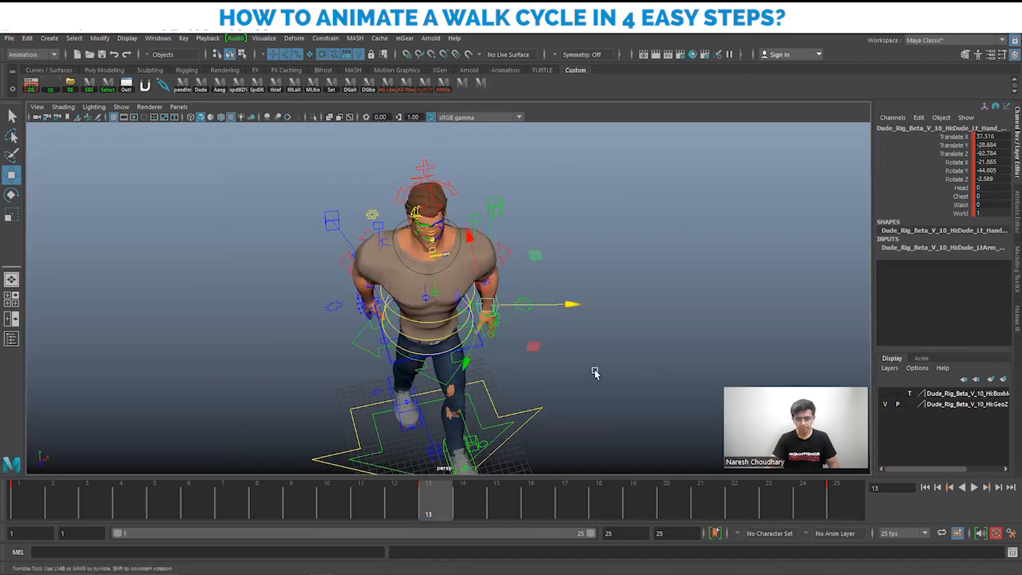
Step: Refine the left hand beside the hip to about translate 38.9, -38.0, -91.9 and rotate -29.7, -46.8, 8.0
alt+drag(593, 372, 548, 360)
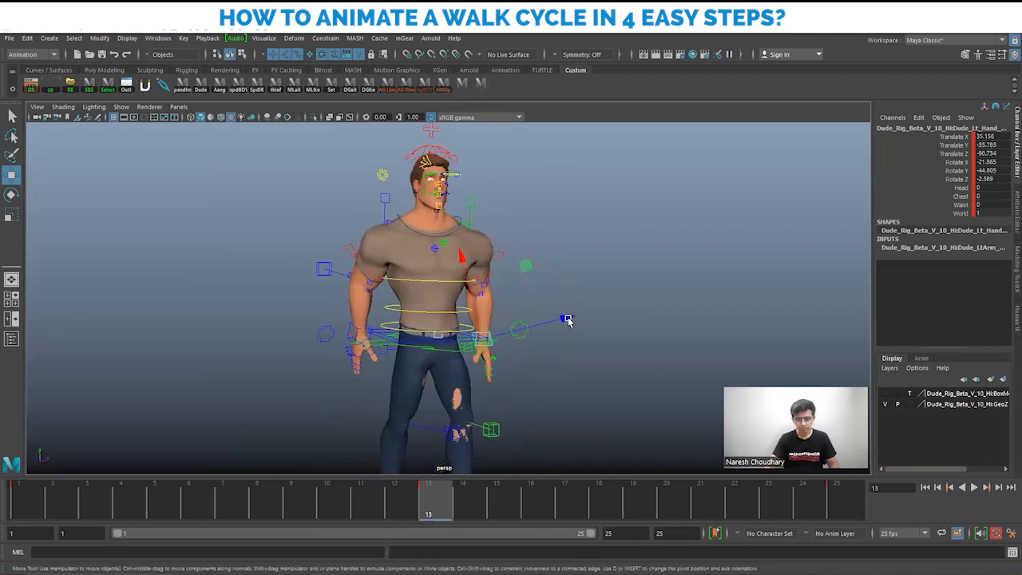
alt+drag(563, 319, 565, 372)
key(e)
drag(528, 277, 536, 289)
key(w)
alt+drag(519, 354, 552, 360)
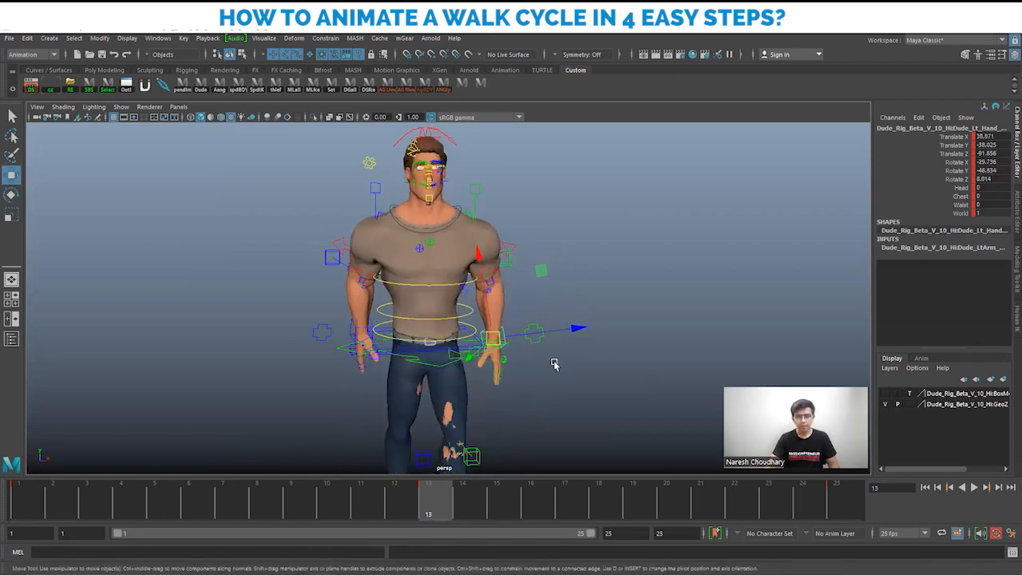
Step: Reset the left arm control on the chest at frame 13, setting Translate Z and Rotate X, Y and Z to 0
click(442, 232)
click(431, 239)
drag(989, 161, 994, 182)
text(0)
key(Return)
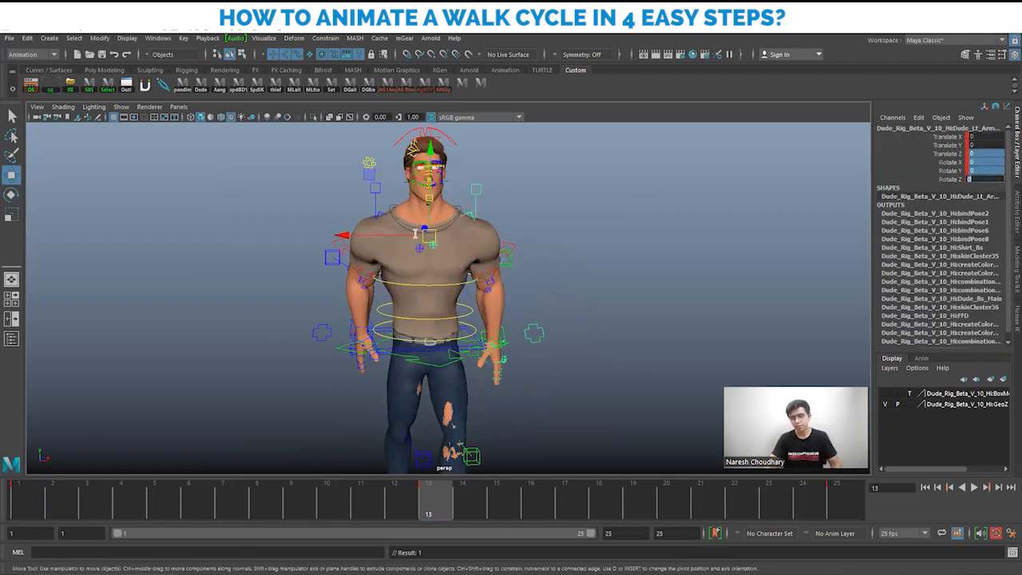
Step: Rotate the right hand control at frame 13 to about 40.1, -45.1, -50.7
alt+drag(400, 241, 511, 303)
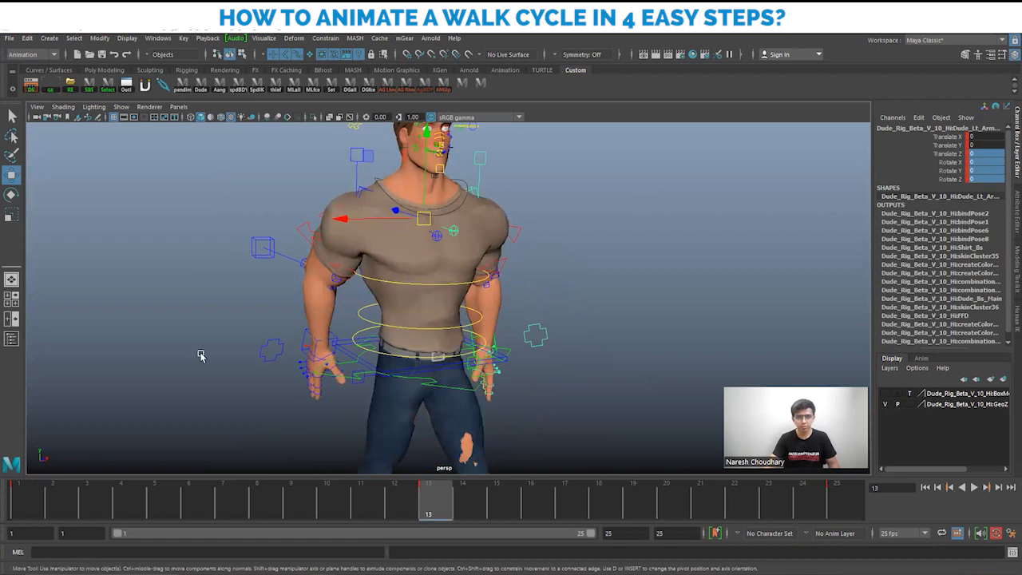
click(300, 357)
click(314, 337)
alt+drag(291, 352, 459, 359)
key(e)
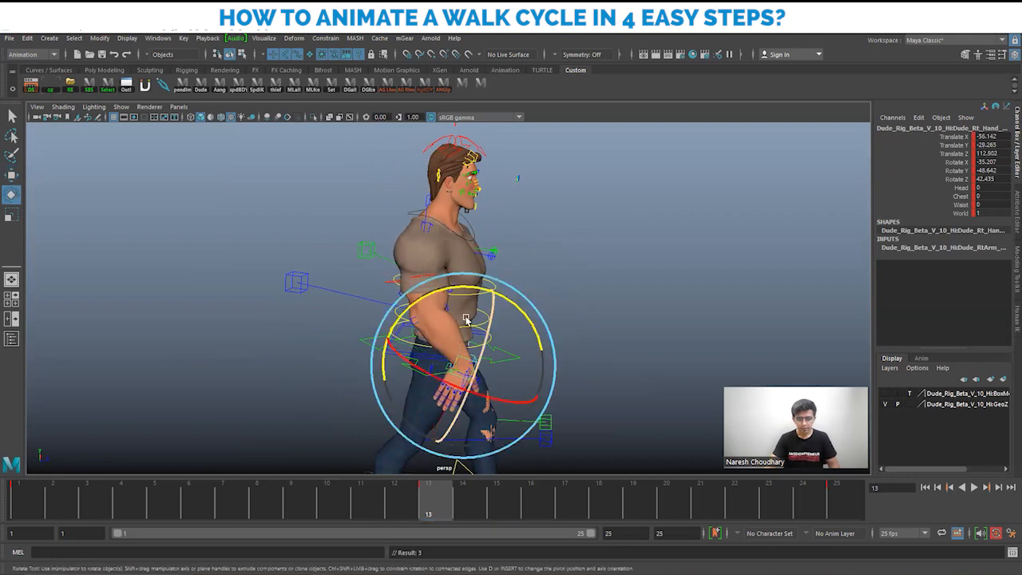
drag(413, 331, 483, 354)
key(w)
key(e)
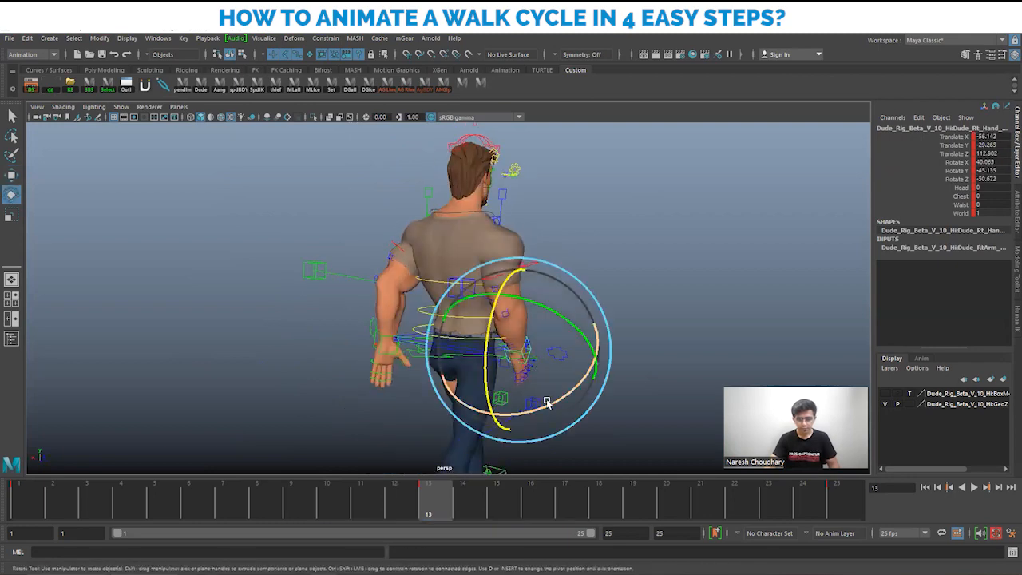
Step: Adjust and key the right hand control at about translate -49.4, -38.0, 99.9 and rotate 38.4, -44.4, -57.7
drag(547, 402, 558, 399)
key(w)
alt+drag(503, 382, 532, 338)
key(s)
alt+drag(609, 356, 501, 350)
key(s)
alt+drag(419, 361, 534, 377)
key(e)
key(s)
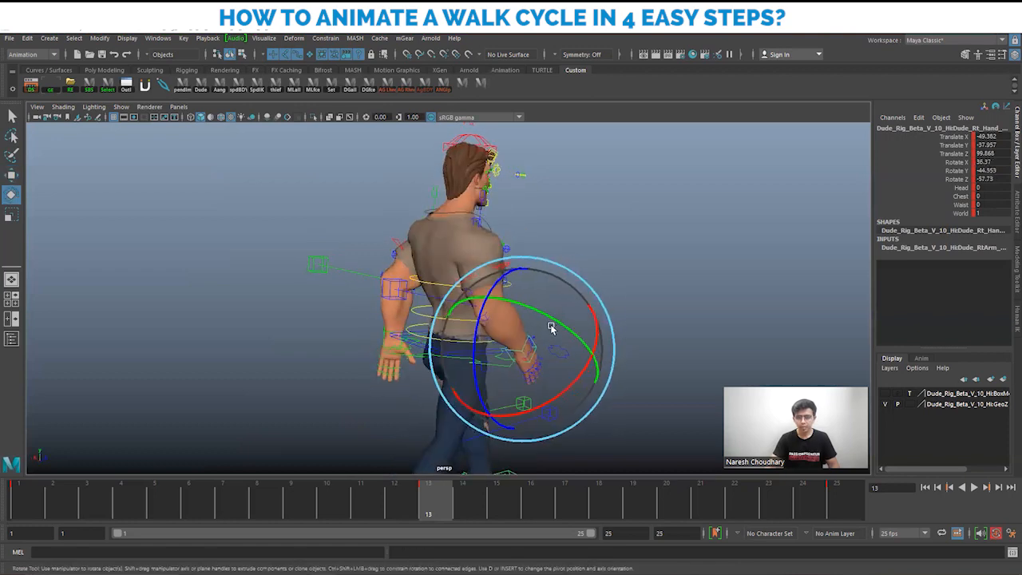
Step: Refine the right hand in front of the hip to about translate -40.8, -35.7, 93.7 and rotate 44.2, -29.1, -60.2
drag(552, 326, 490, 378)
key(s)
key(w)
alt+drag(591, 376, 423, 361)
alt+drag(413, 380, 406, 391)
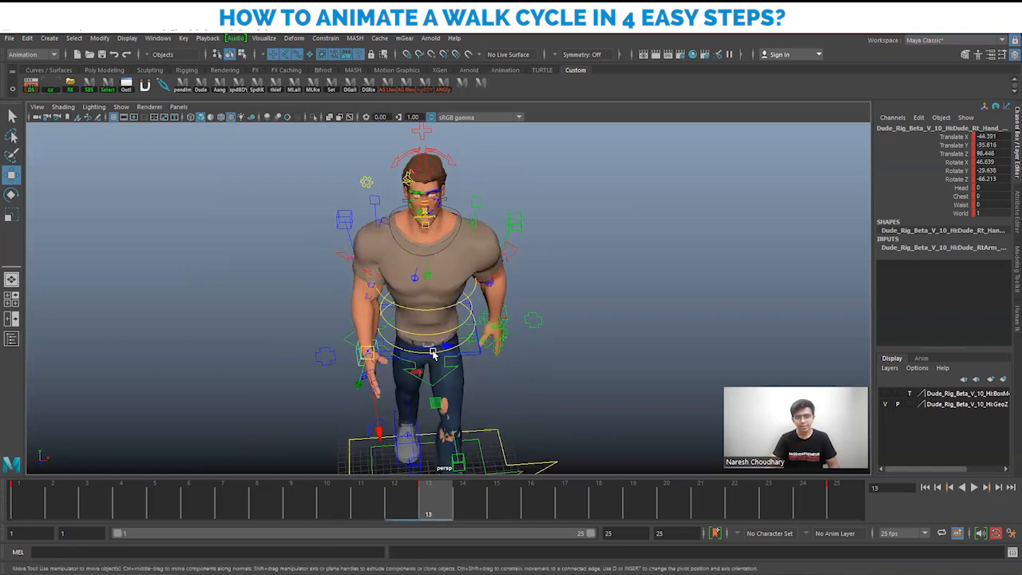
drag(444, 349, 451, 348)
key(e)
drag(406, 402, 404, 405)
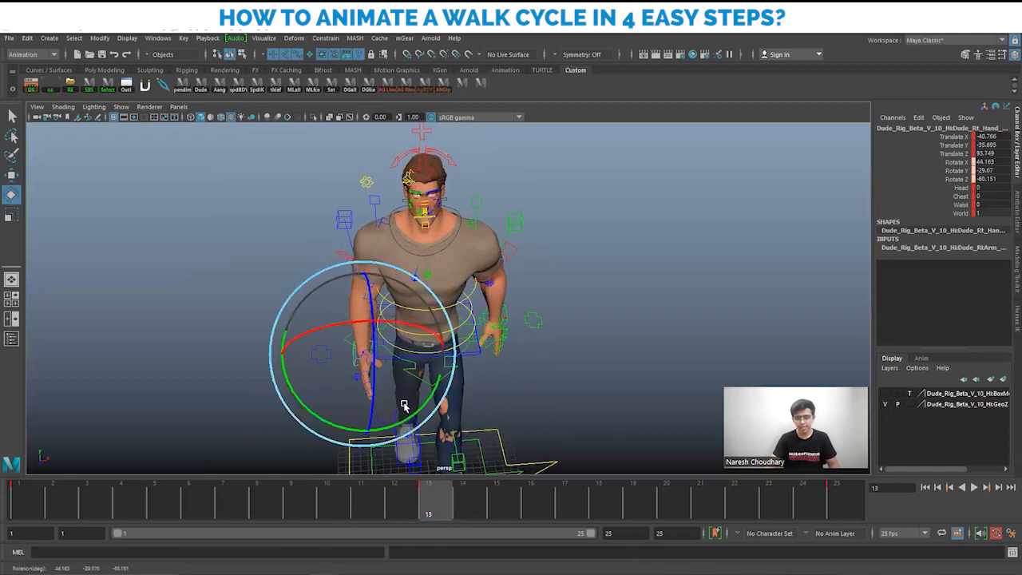
key(w)
Step: Move the left elbow control inward at frame 13 to about -13.3 in Translate X
alt+drag(557, 396, 503, 320)
click(520, 274)
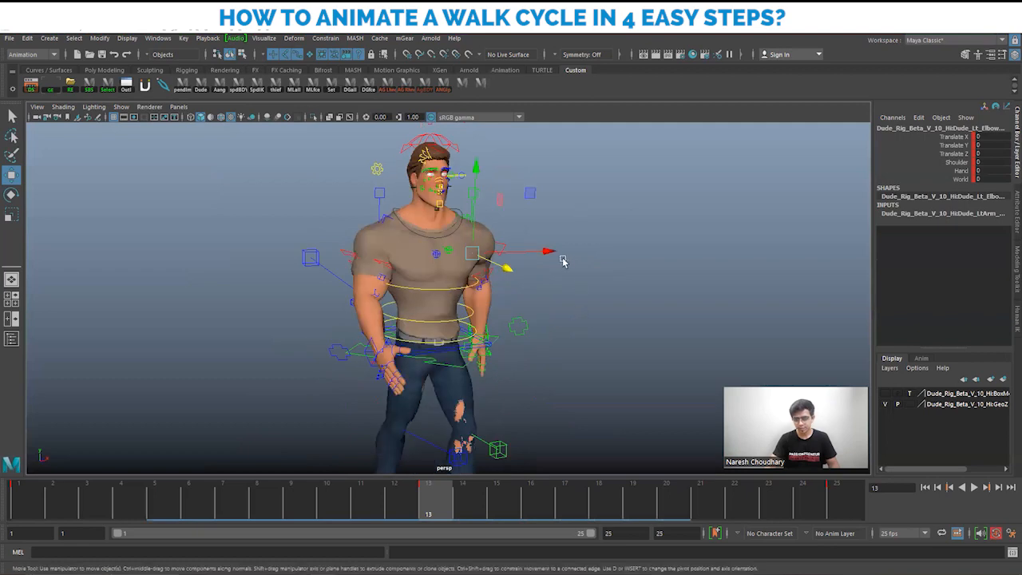
drag(564, 258, 541, 255)
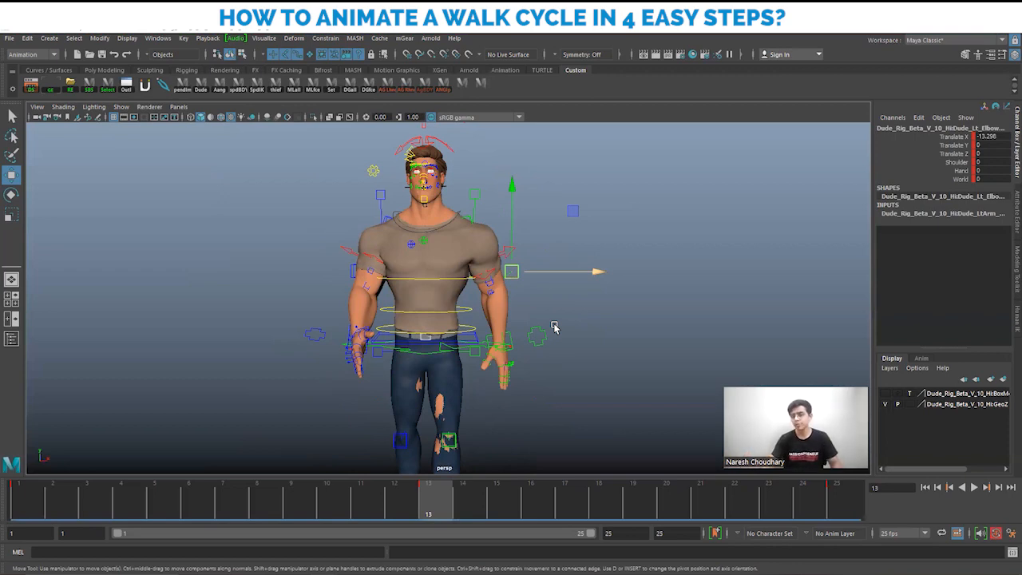
alt+drag(481, 327, 423, 342)
alt+right_drag(423, 342, 461, 356)
alt+drag(437, 369, 431, 377)
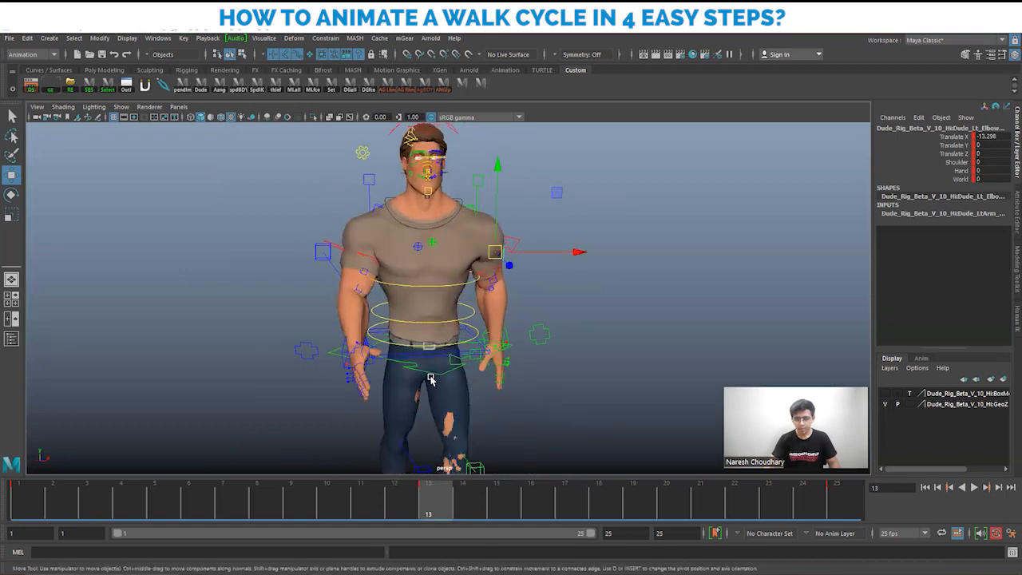
Step: Zero the X, Y and Z rotations of the lower two spine controls at frame 13
click(414, 370)
scroll(431, 370, up, 2)
alt+middle_drag(433, 369, 417, 326)
alt+drag(418, 327, 414, 300)
scroll(414, 300, up, 3)
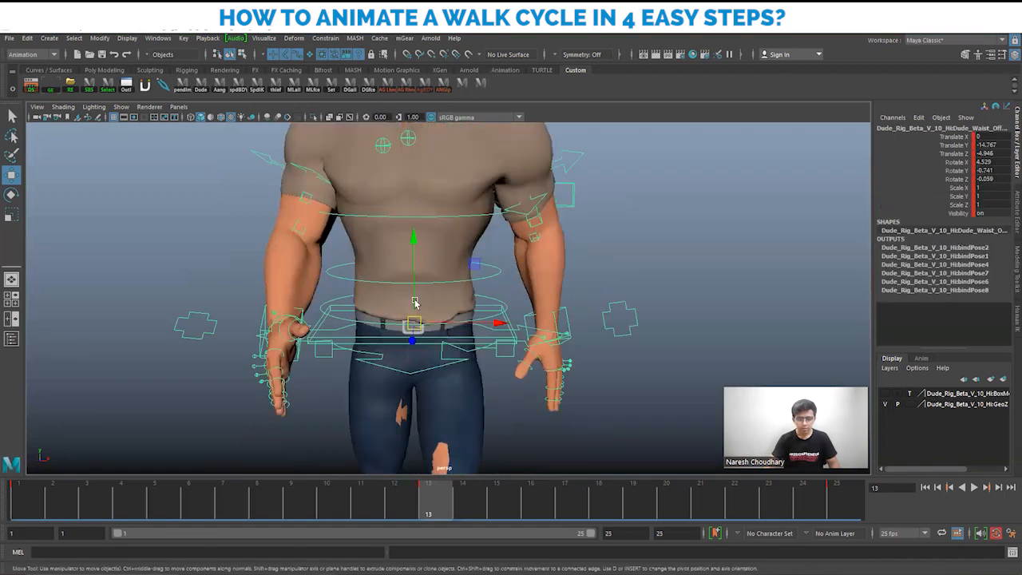
click(362, 309)
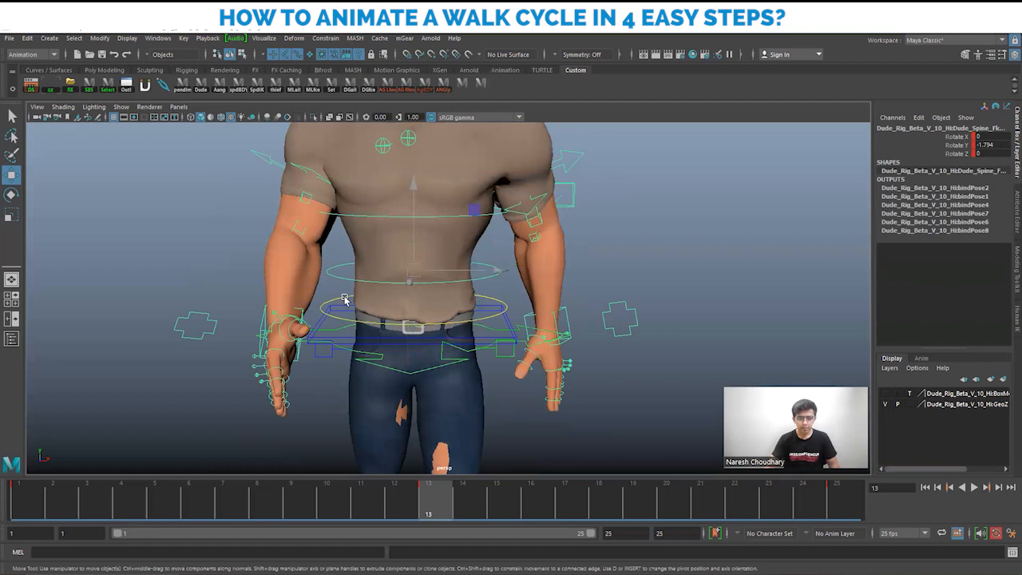
alt+drag(431, 239, 425, 290)
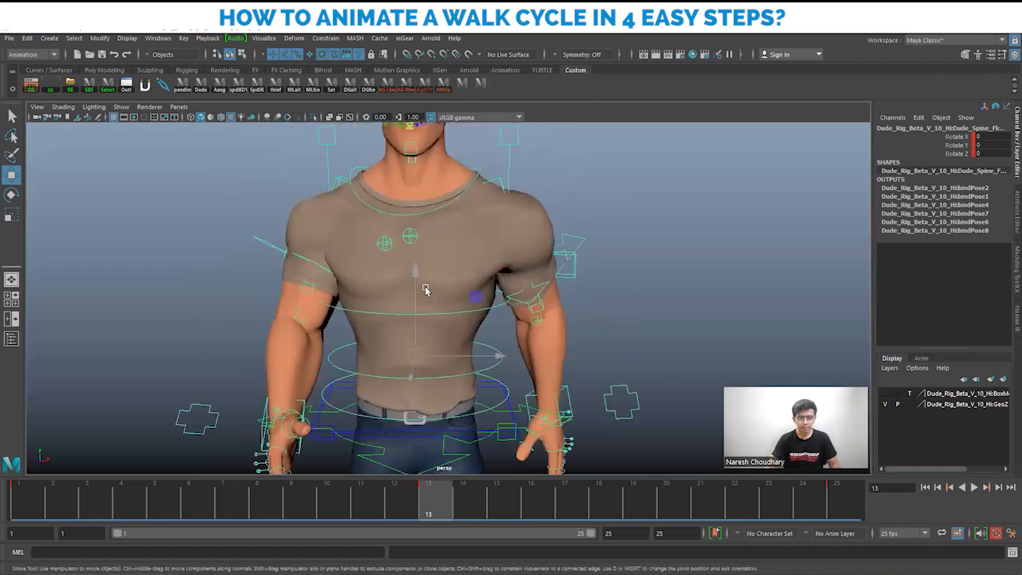
shift+click(342, 310)
drag(988, 136, 991, 158)
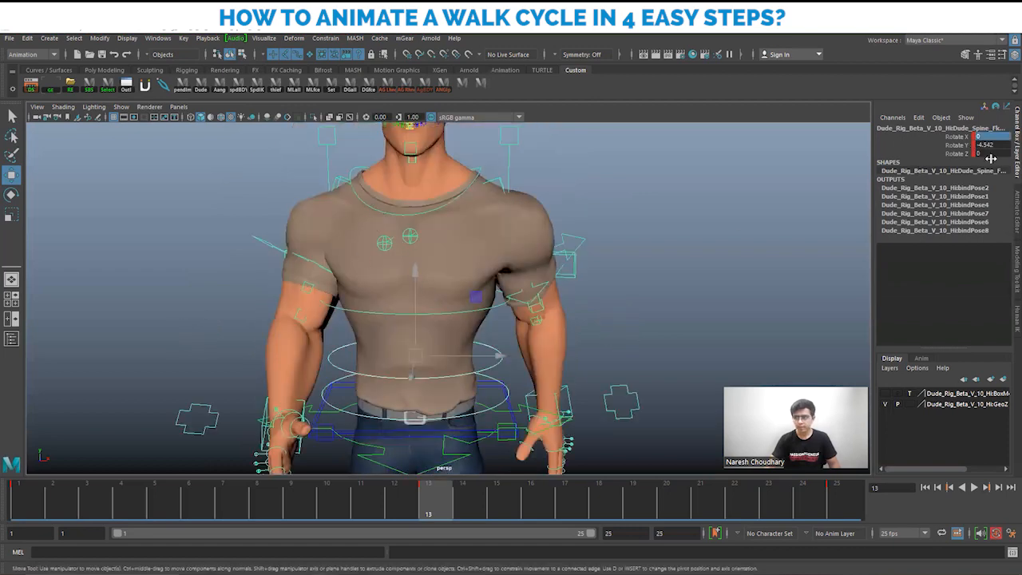
text(0)
key(Return)
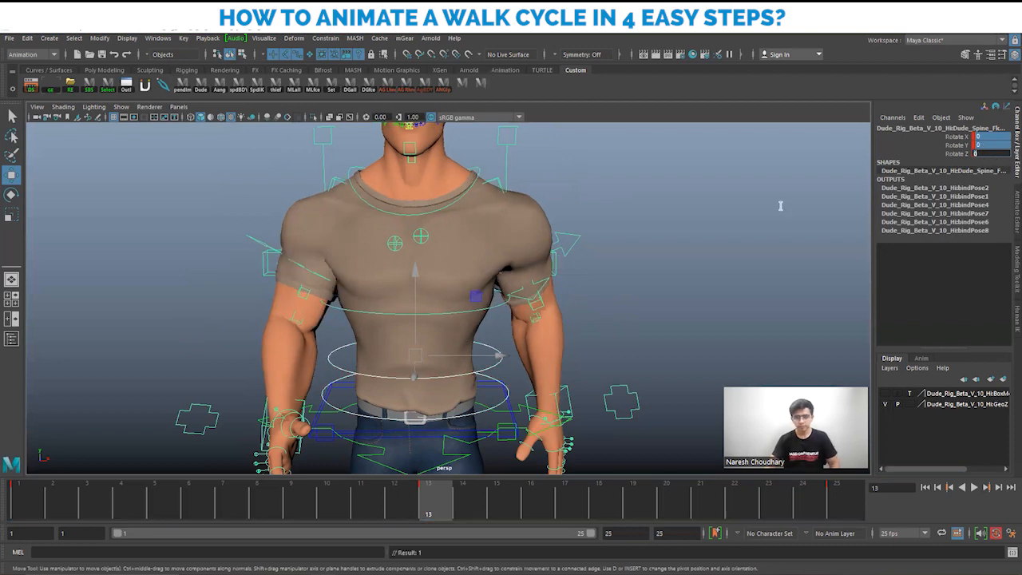
Step: Examine the torso and hip pose at frame 13 from the front, the side and above
scroll(417, 329, down, 5)
alt+middle_drag(457, 331, 476, 278)
alt+drag(477, 279, 595, 267)
click(648, 252)
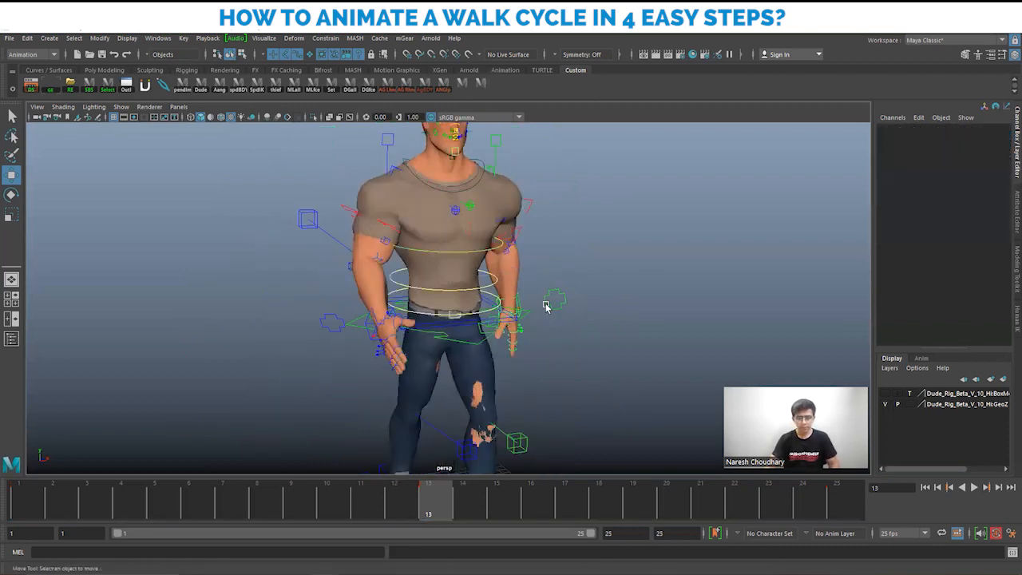
alt+drag(545, 304, 483, 356)
alt+drag(537, 331, 422, 259)
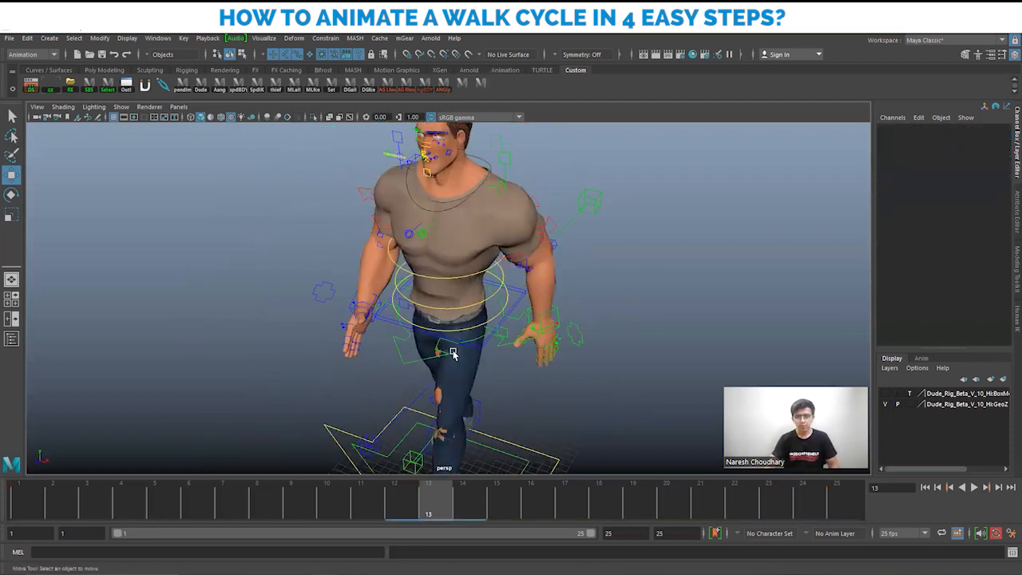
click(451, 318)
alt+drag(502, 354, 557, 360)
key(e)
click(468, 342)
key(w)
alt+right_drag(557, 360, 640, 272)
Step: Twist the lowest spine control to about 1.5 and the middle one to about 1.8 in Rotate Y at frame 13
click(385, 316)
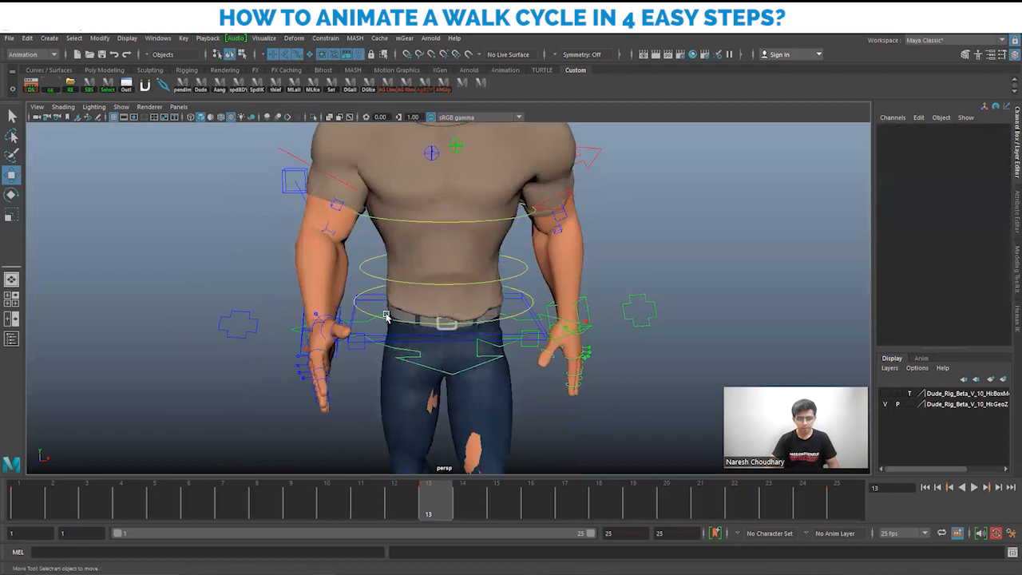
click(387, 318)
key(e)
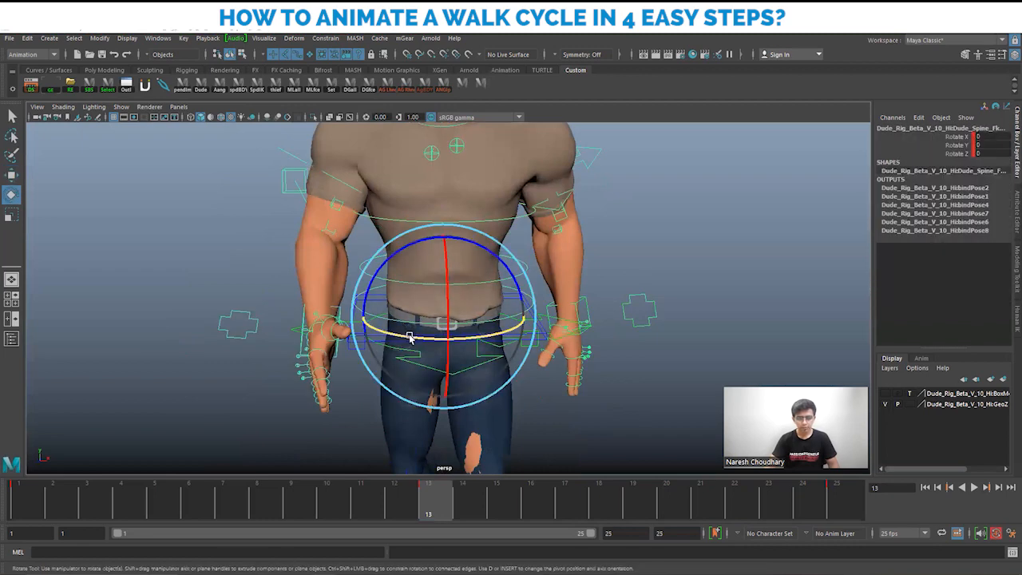
drag(412, 338, 413, 337)
key(w)
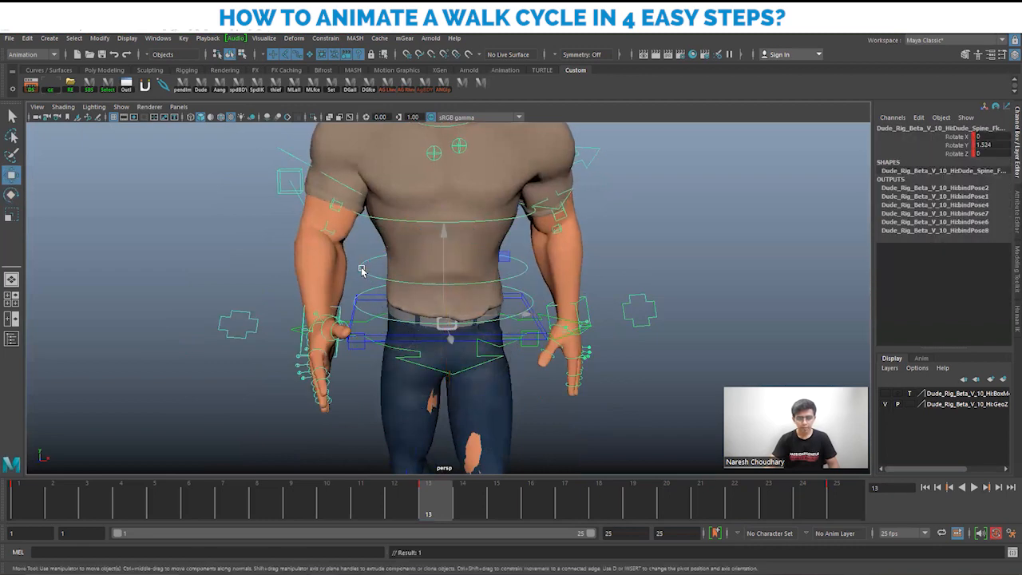
key(e)
drag(393, 283, 395, 284)
key(w)
alt+middle_drag(390, 234, 383, 283)
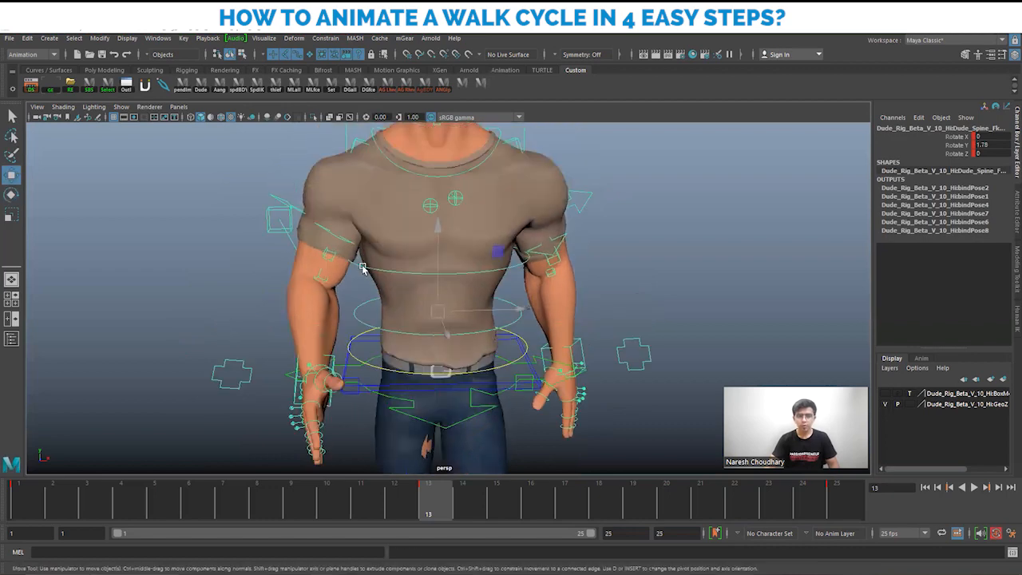
Step: Twist the upper spine control around the chest to about 2.9 in Rotate Y at frame 13
click(413, 296)
alt+drag(419, 283, 470, 292)
key(e)
key(w)
scroll(376, 293, down, 5)
alt+drag(376, 297, 486, 338)
key(e)
key(w)
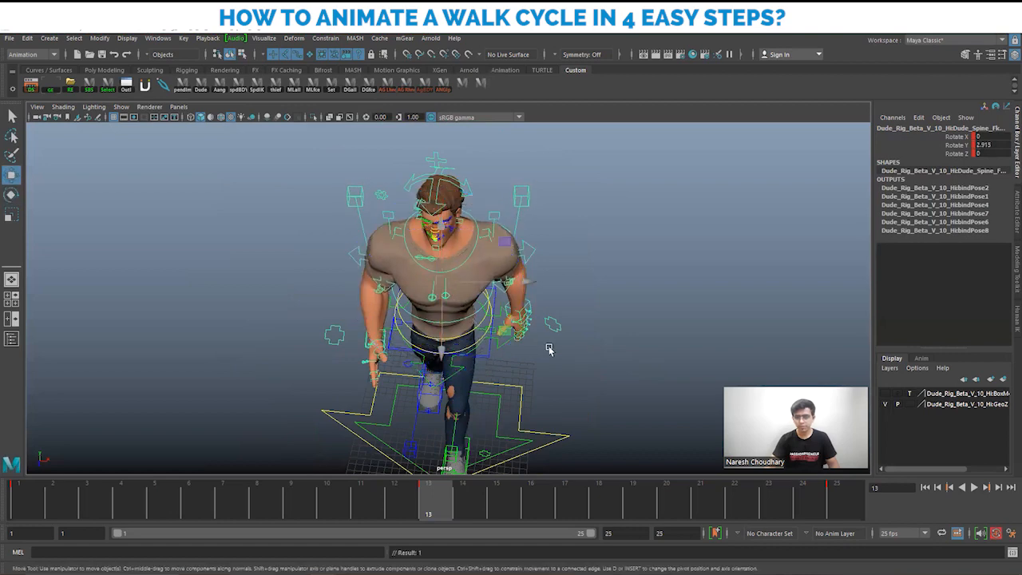
Step: Rotate the neck control at frame 13 to about -2.6 in Y
scroll(482, 318, down, 2)
alt+drag(486, 278, 474, 307)
alt+middle_drag(474, 228, 497, 292)
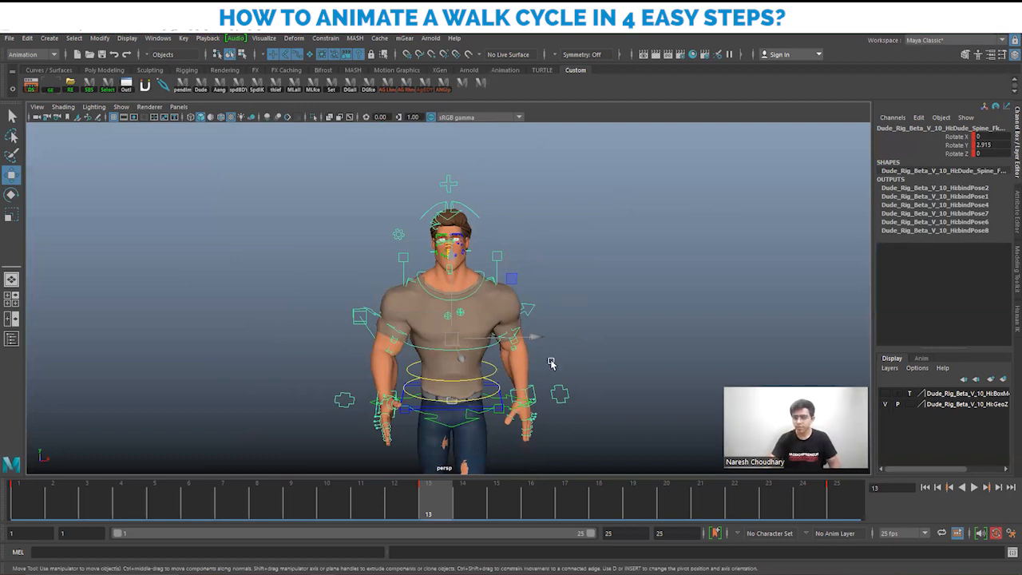
alt+drag(551, 364, 479, 302)
click(475, 295)
key(e)
key(w)
alt+drag(485, 252, 492, 196)
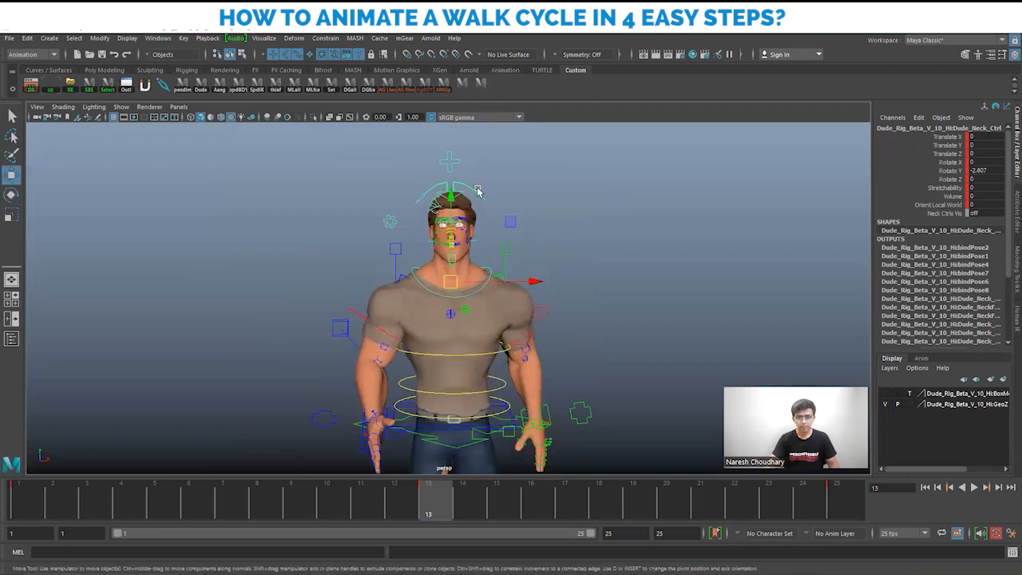
Step: Rotate the head control at frame 13 to about -1.9, 0.1, 2.2 so the face points forward
click(502, 267)
click(479, 197)
scroll(503, 280, down, 1)
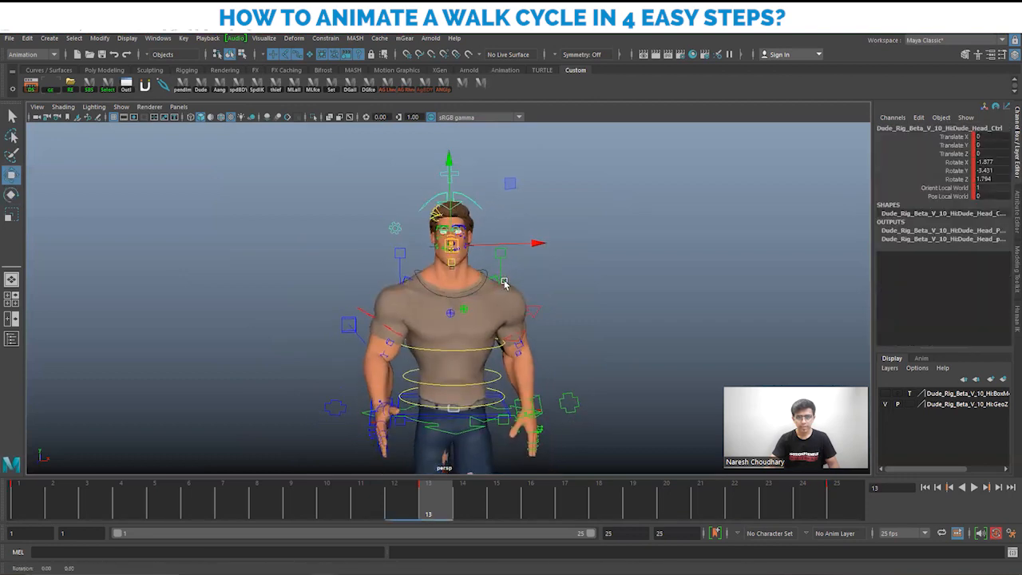
key(e)
click(492, 256)
key(ctrl+z)
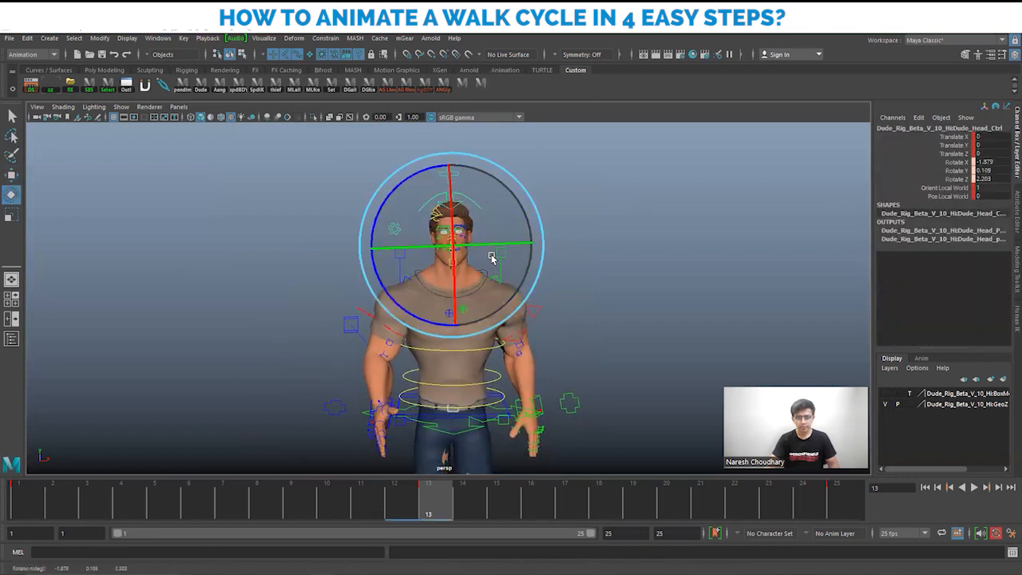
key(w)
Step: Reset the right arm control on the chest at frame 13, setting its translation and rotations to 0
alt+middle_drag(481, 311, 490, 282)
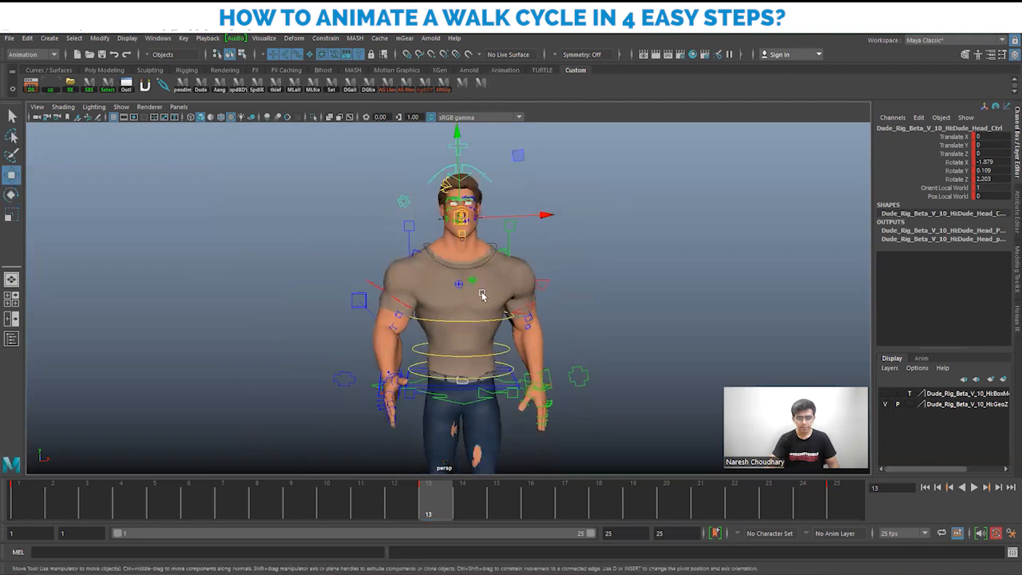
alt+drag(475, 290, 556, 336)
scroll(549, 324, up, 2)
click(474, 286)
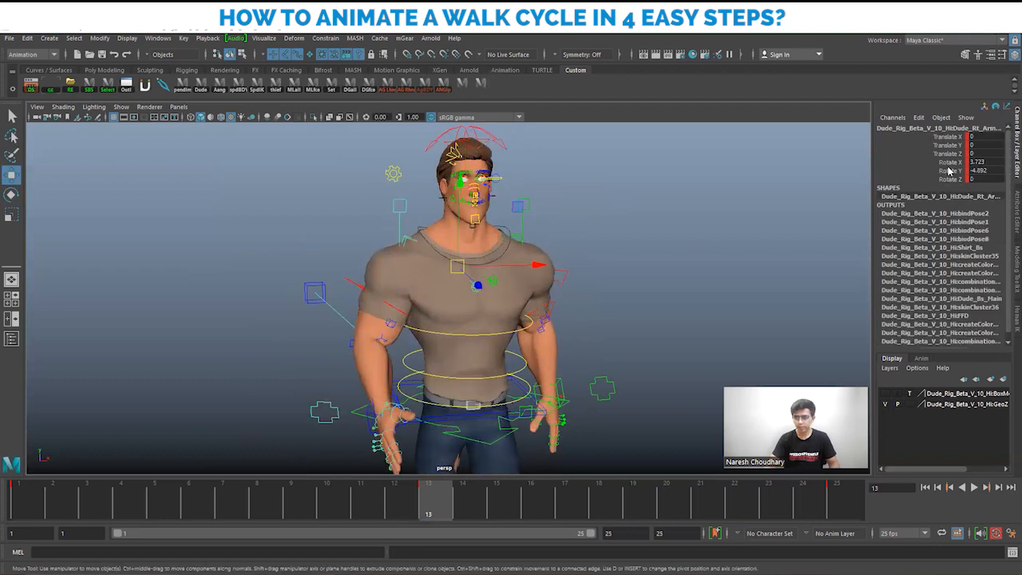
drag(984, 153, 980, 170)
key(Return)
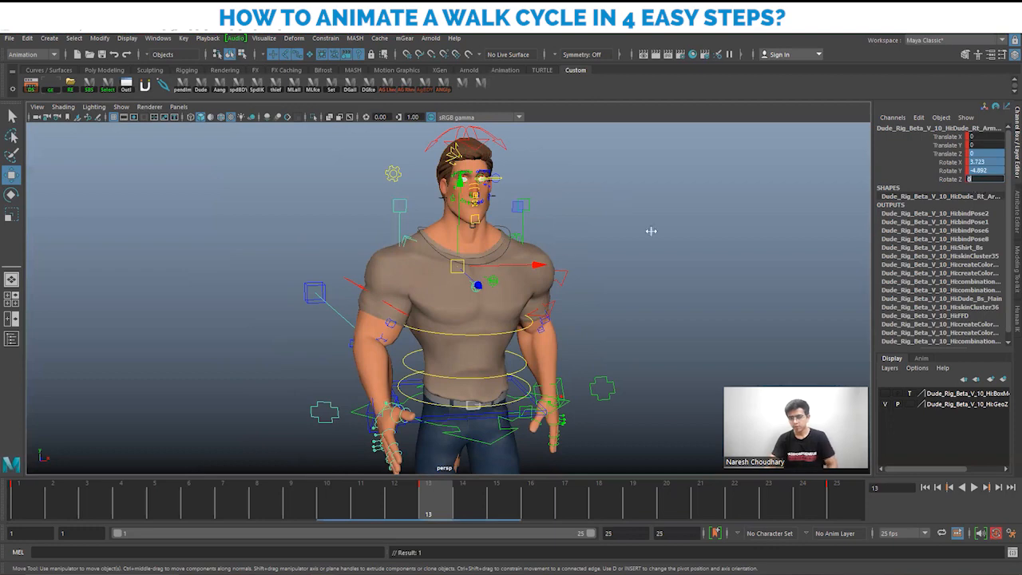
Step: Rotate the right arm control on the chest to about -2.6 in X and 3.8 in Y, and key it at frame 13
alt+drag(473, 323, 678, 277)
click(514, 308)
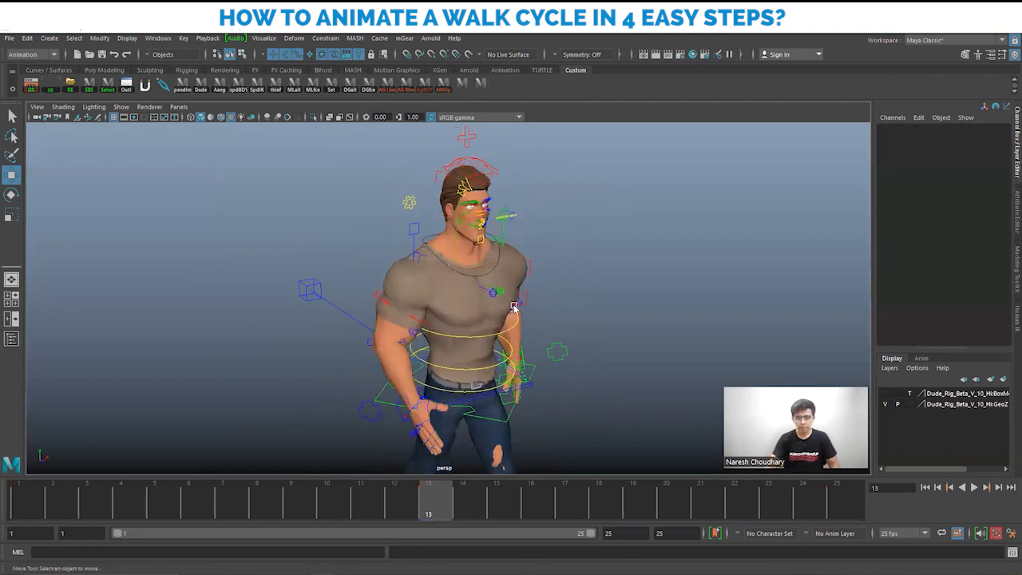
click(493, 292)
alt+drag(493, 291, 397, 333)
scroll(506, 342, up, 2)
alt+drag(508, 340, 496, 282)
scroll(531, 356, up, 1)
key(e)
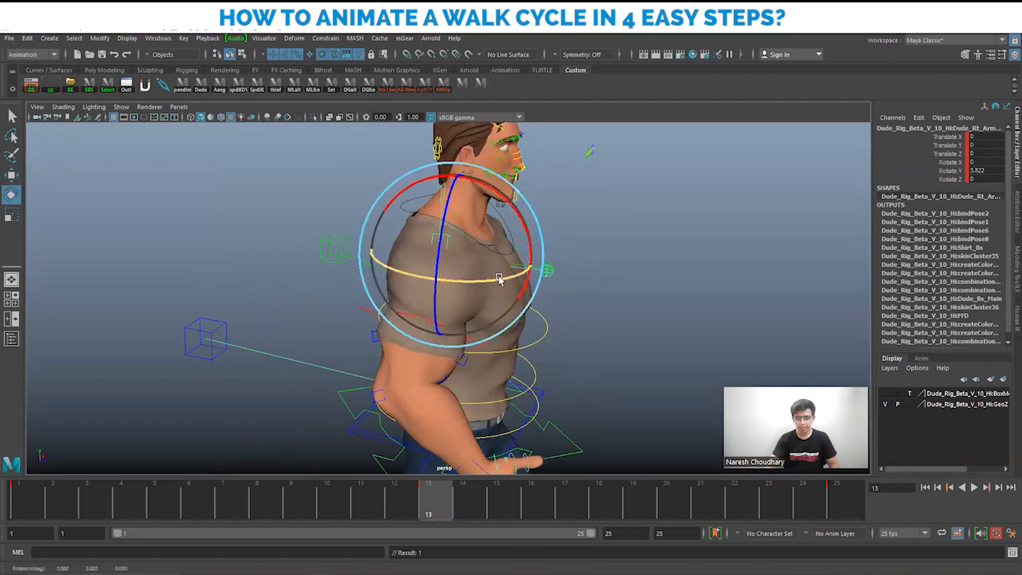
drag(508, 203, 512, 207)
key(s)
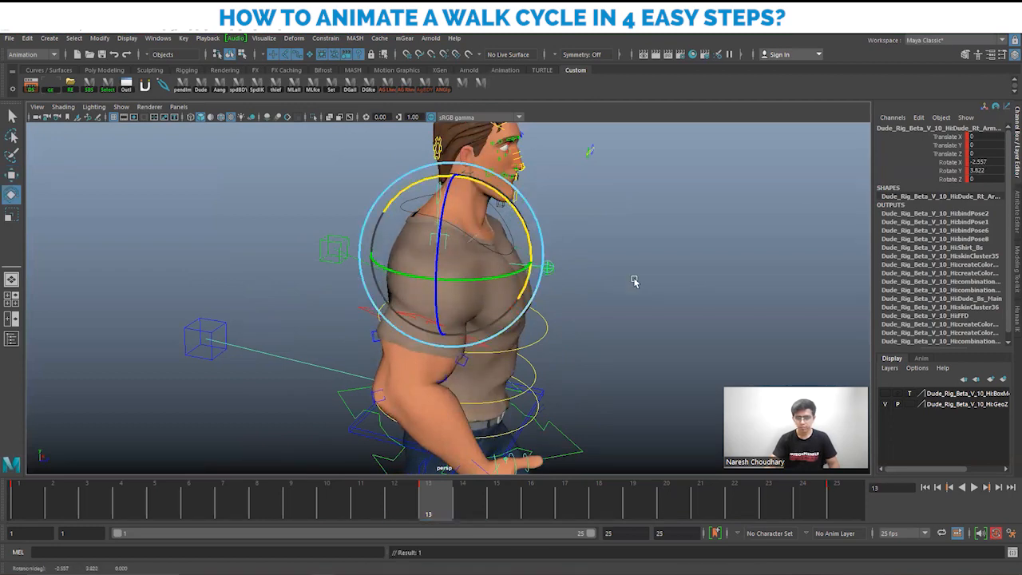
Step: Rotate the left arm control on the chest to about -1.0 in X and 2.2 in Y, and key it at frame 13
alt+drag(634, 280, 387, 229)
key(w)
click(480, 301)
key(e)
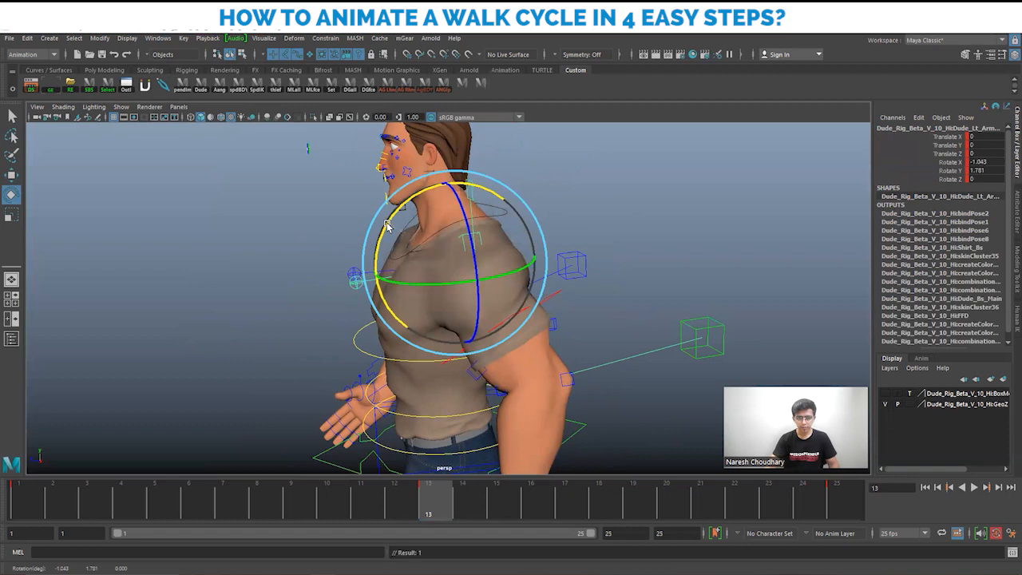
key(w)
key(e)
drag(406, 284, 410, 284)
key(s)
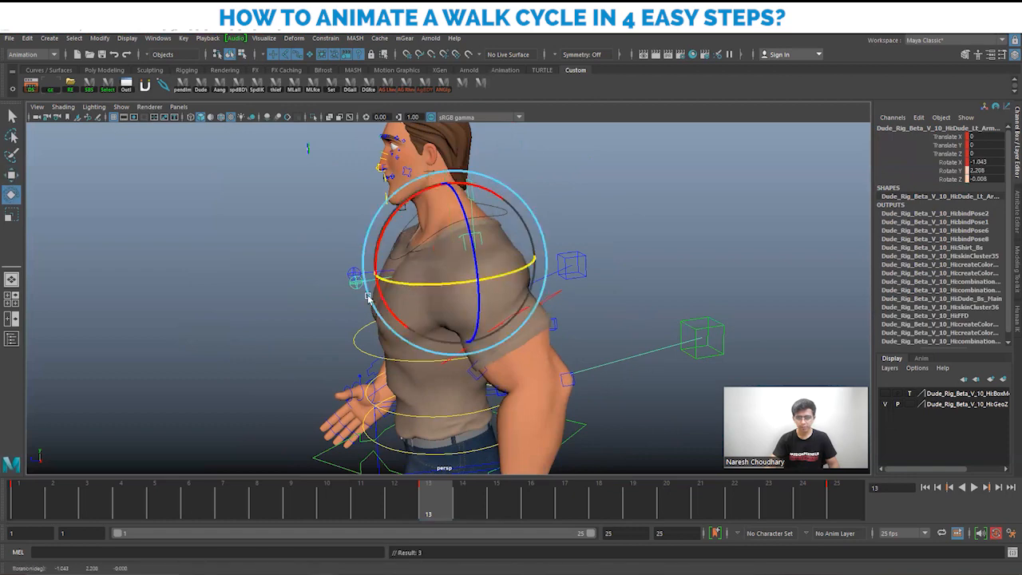
scroll(479, 306, down, 6)
key(w)
alt+drag(484, 306, 497, 346)
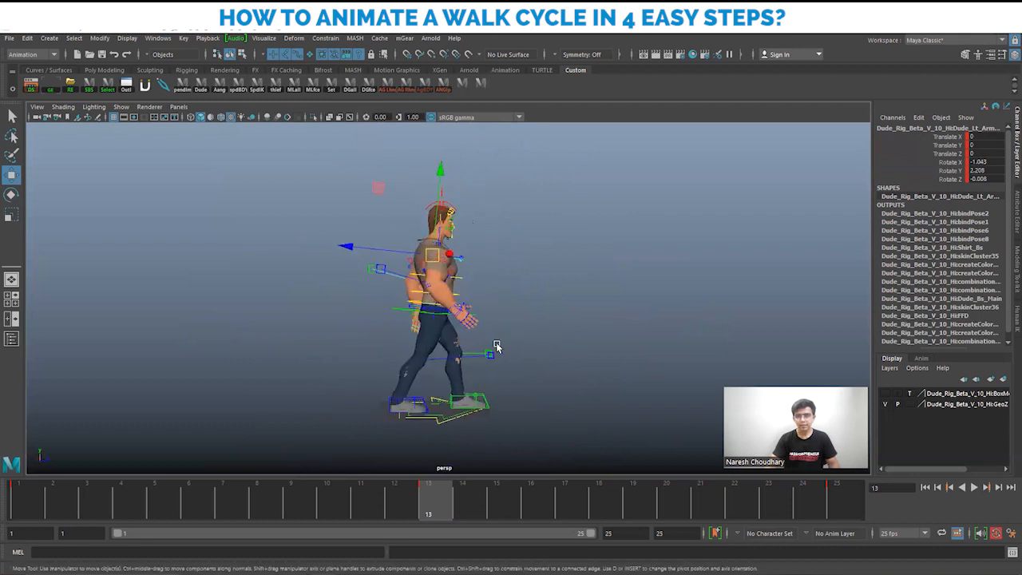
Step: Move the left hand control at frame 13 to about 44.3, -58.0, -91.6
click(570, 274)
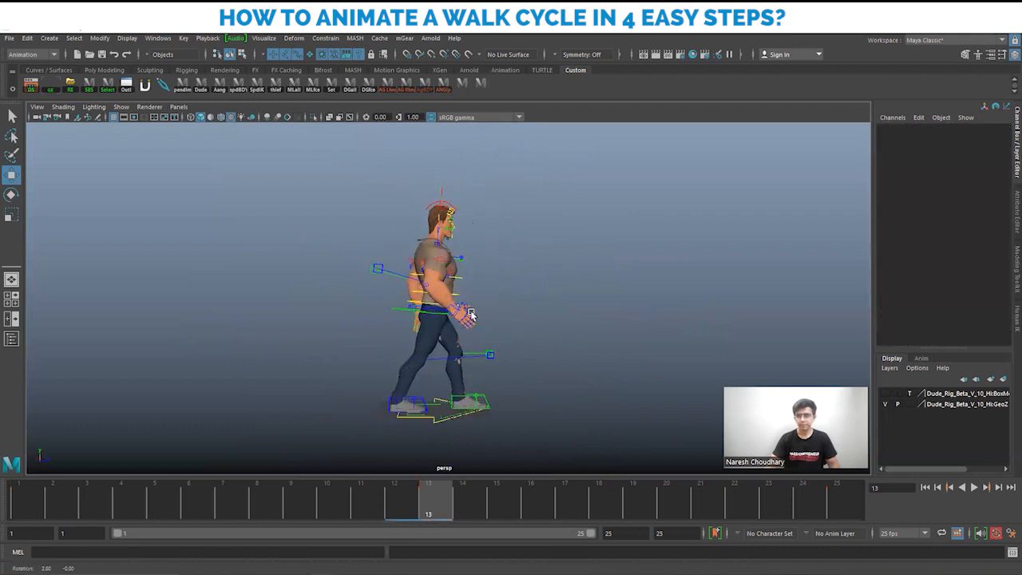
alt+drag(403, 315, 426, 324)
click(390, 313)
alt+drag(426, 325, 568, 293)
alt+drag(577, 340, 451, 337)
drag(503, 292, 503, 286)
alt+drag(463, 331, 512, 330)
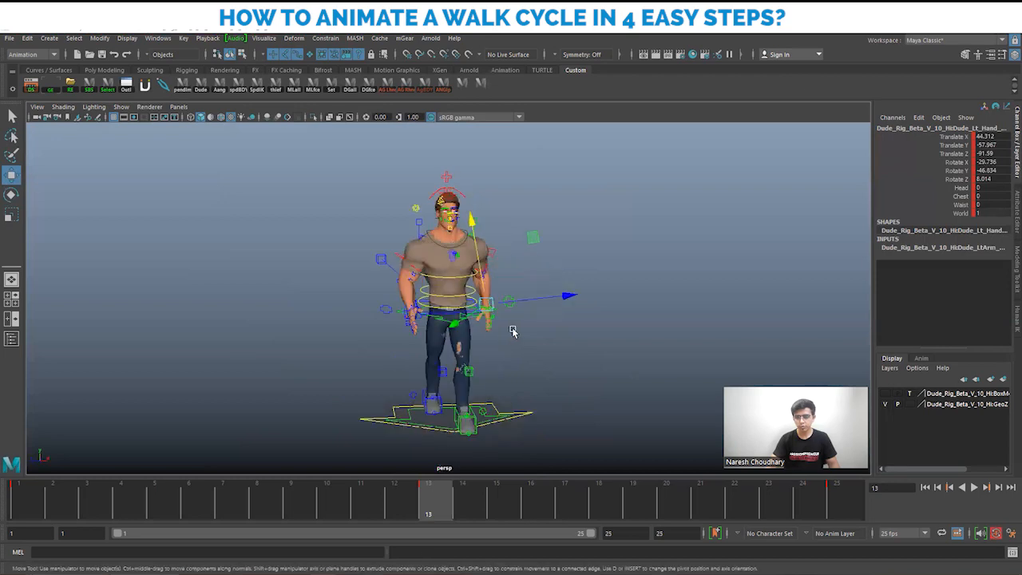
Step: Move the right hand control at frame 13 to about -34.6, -41.3, 96.9 and rotate it to about 40.7 in X
click(407, 312)
key(f)
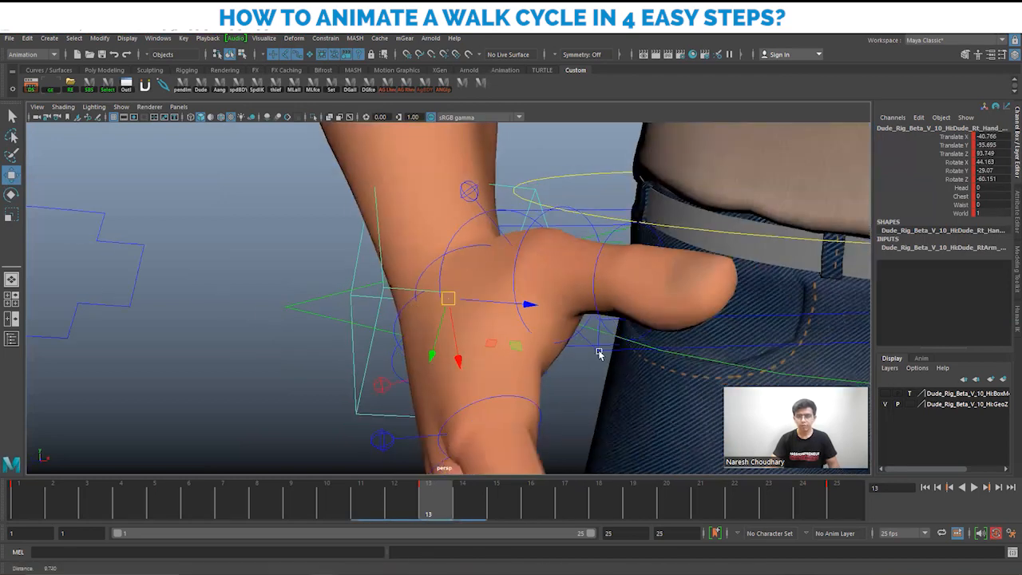
alt+right_drag(362, 280, 272, 279)
alt+drag(271, 279, 351, 279)
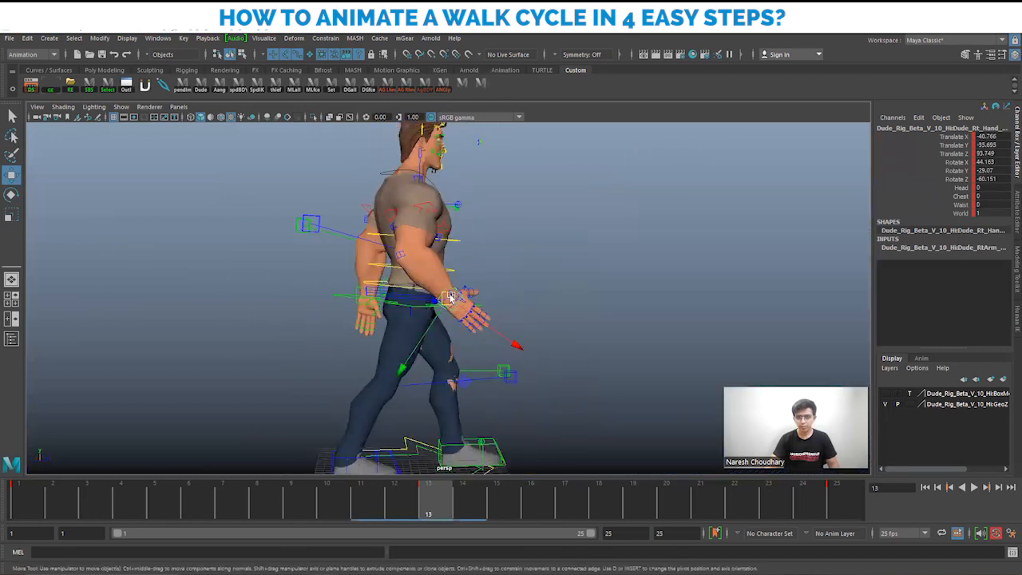
drag(450, 297, 393, 318)
key(e)
drag(466, 254, 431, 346)
key(w)
drag(524, 355, 557, 348)
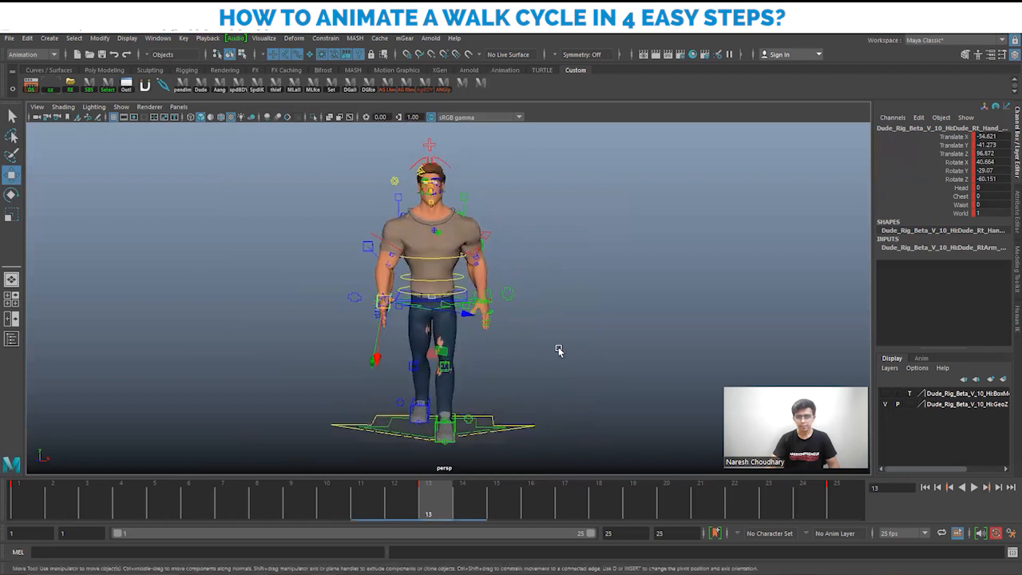
click(269, 376)
alt+drag(269, 376, 485, 348)
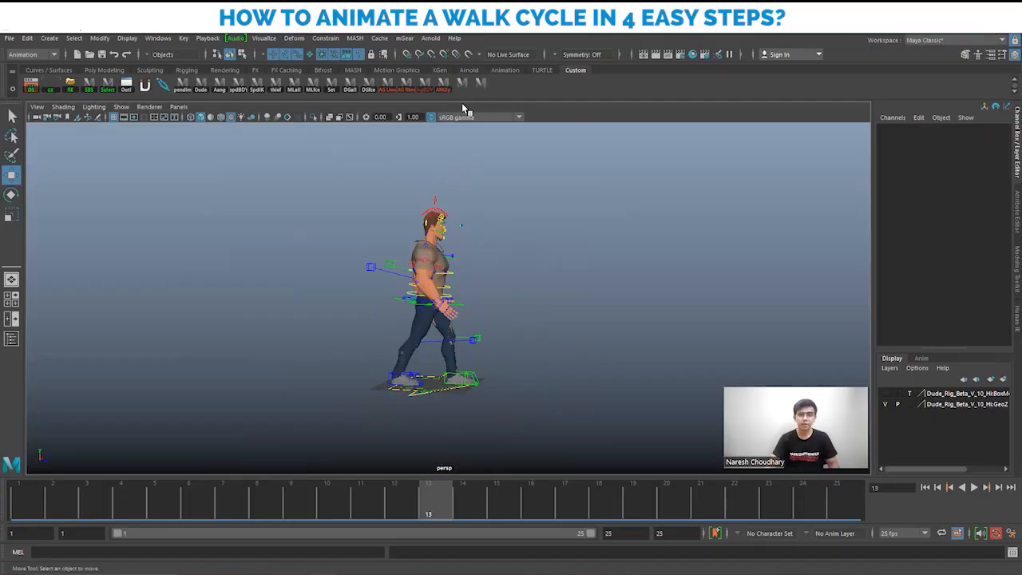
key(ctrl+z)
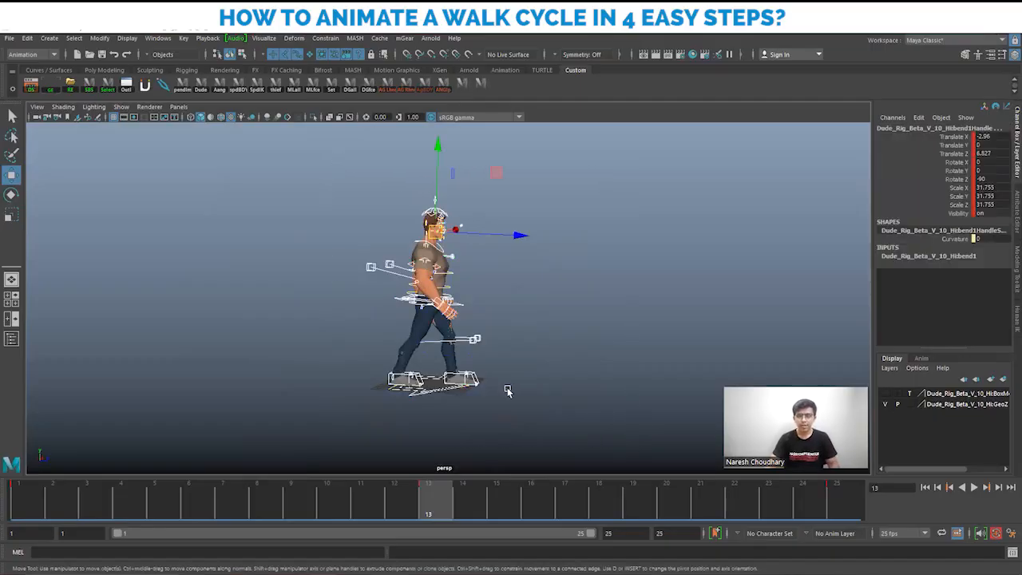
alt+right_drag(403, 395, 449, 445)
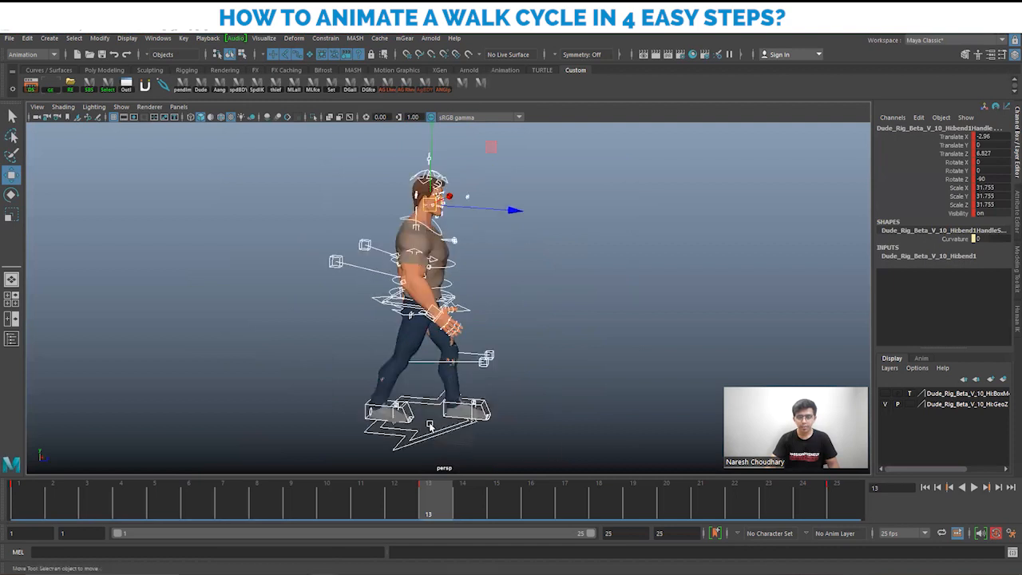
click(590, 300)
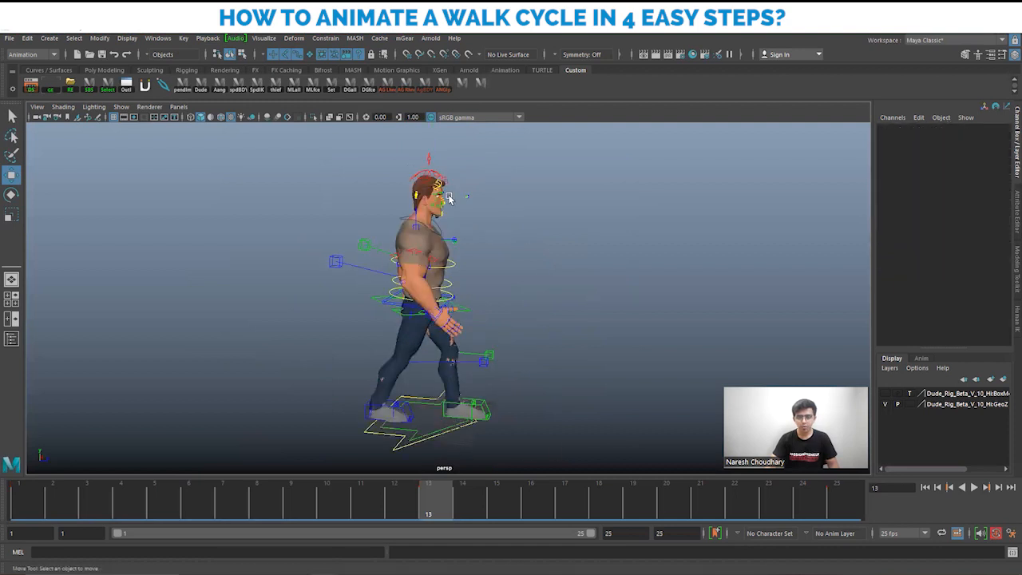
right_click(449, 268)
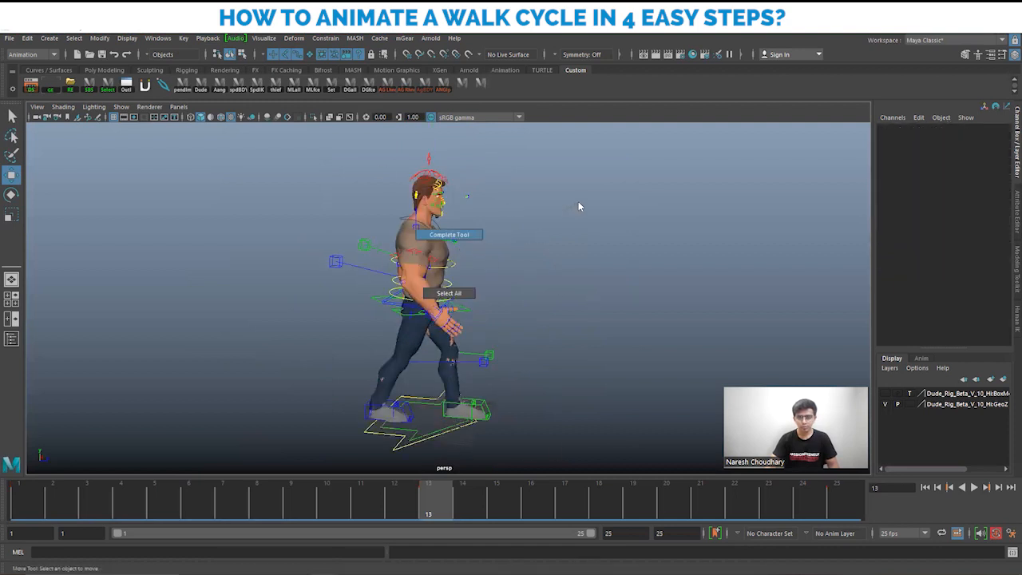
right_click(465, 264)
right_drag(455, 264, 560, 215)
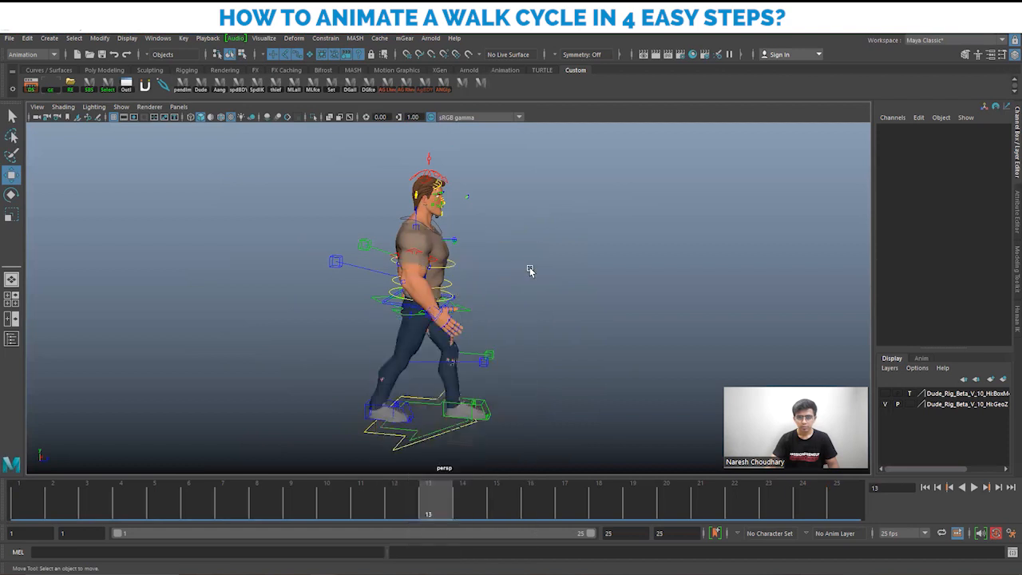
Step: Select all the character's controls except the ground controls under the feet, and key them at frame 13
scroll(518, 275, down, 3)
drag(254, 170, 639, 451)
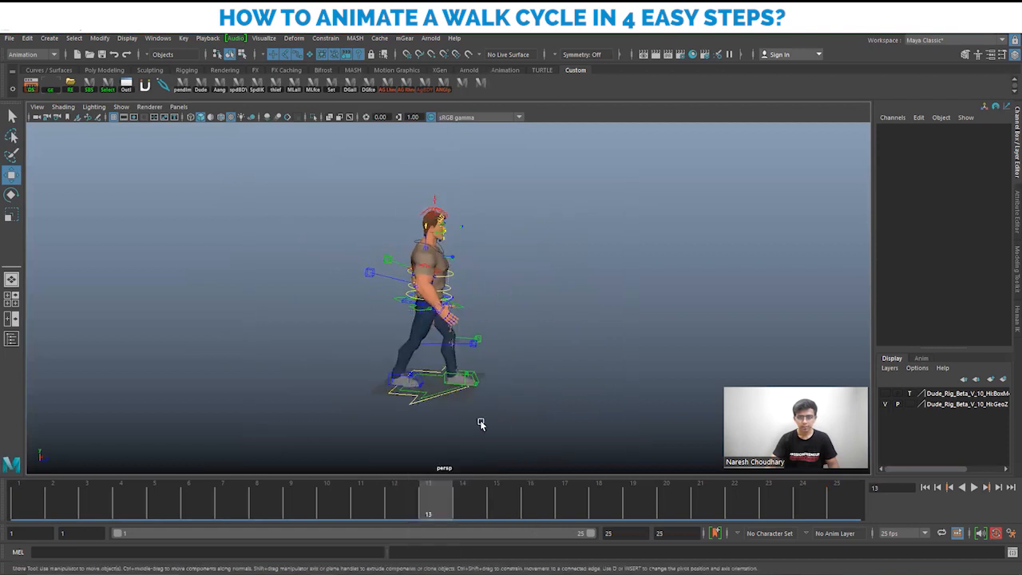
ctrl+click(436, 396)
scroll(532, 408, down, 2)
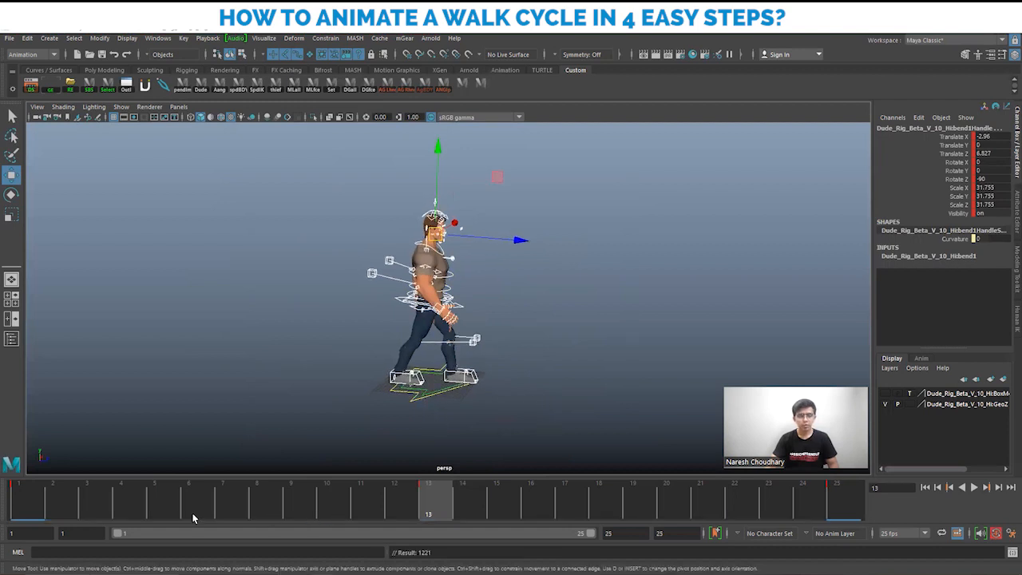
Step: Compare the contact poses at frames 1, 13 and 25 from the side and the front
click(14, 503)
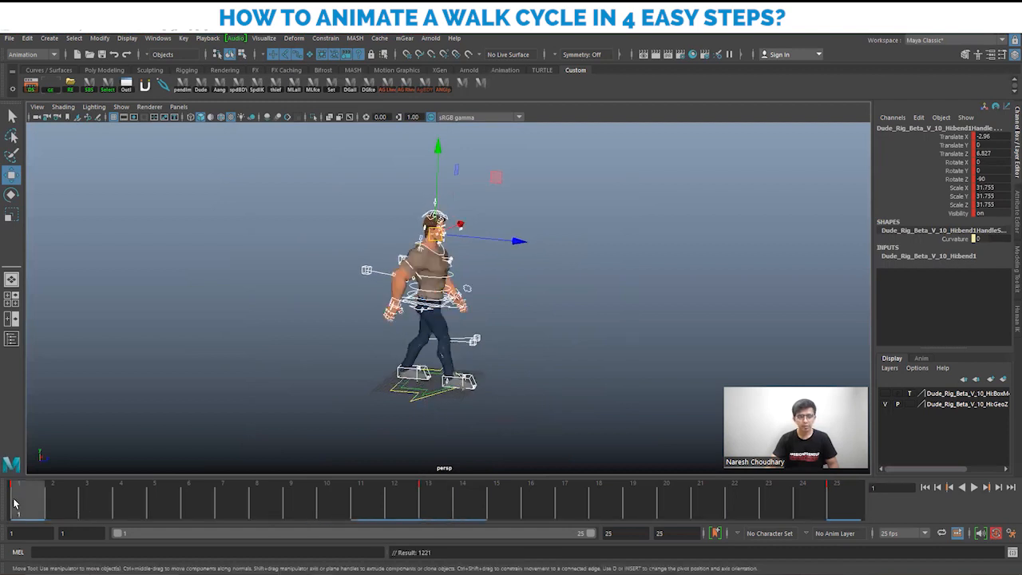
click(853, 511)
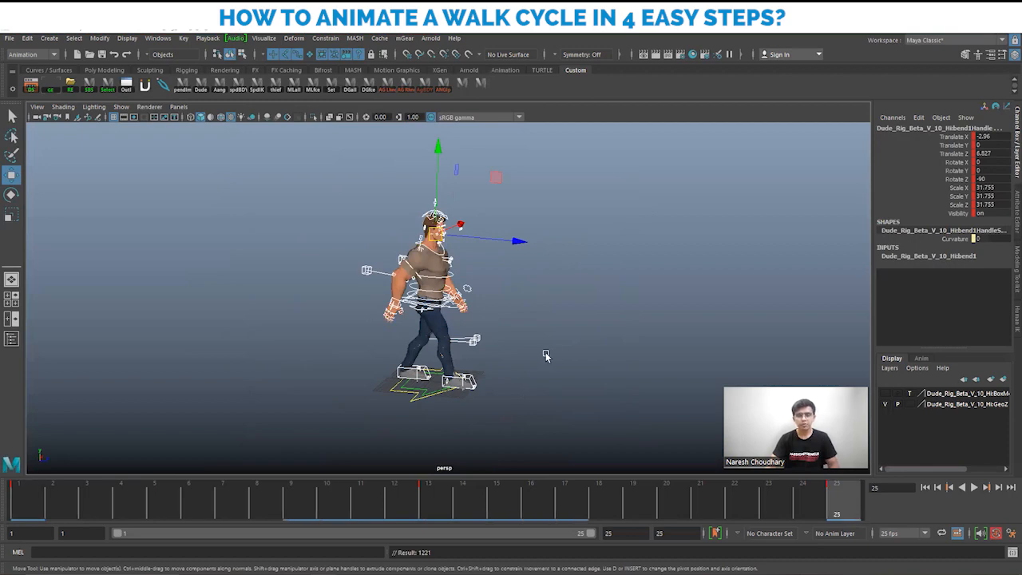
alt+drag(467, 350, 624, 371)
scroll(624, 371, up, 5)
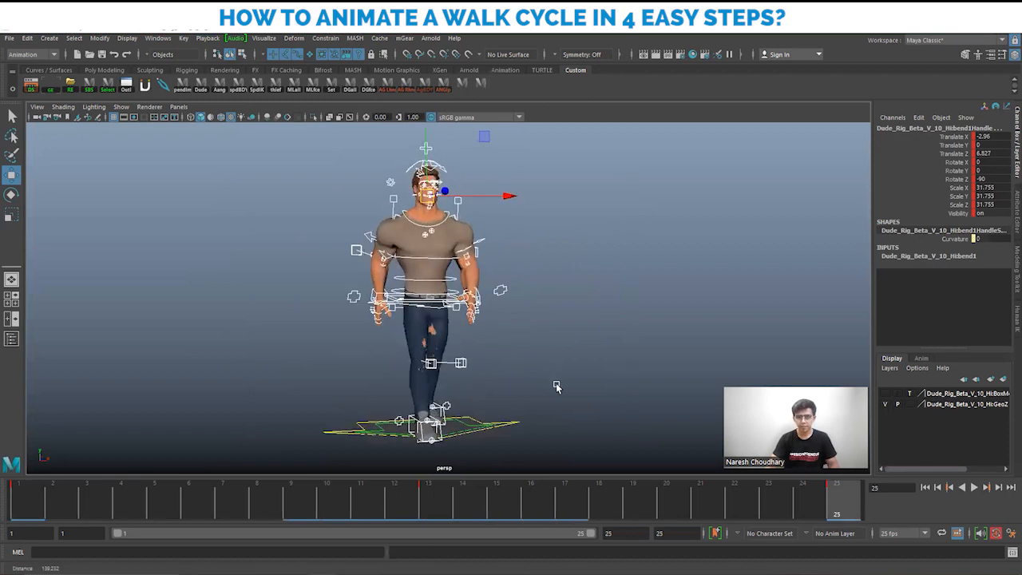
scroll(556, 382, up, 2)
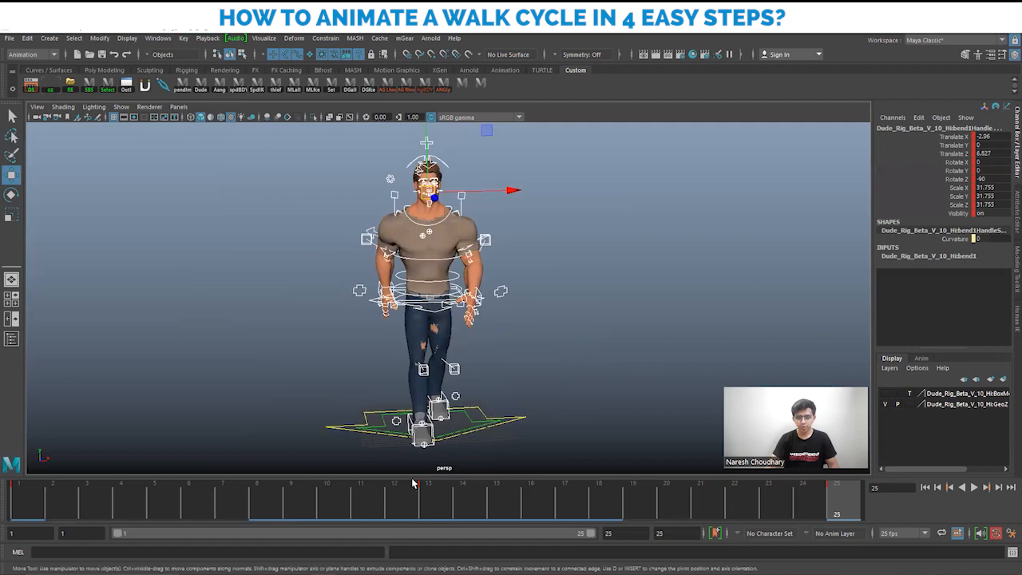
click(436, 505)
scroll(540, 399, down, 2)
alt+drag(541, 399, 514, 397)
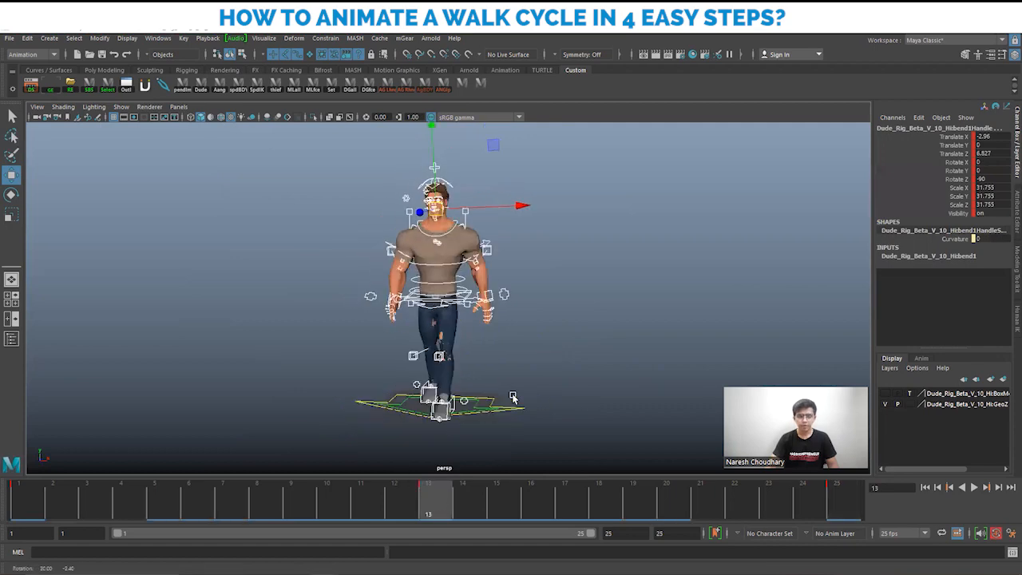
alt+drag(605, 368, 421, 388)
mouse_move(20, 503)
mouse_down()
mouse_move(428, 498)
mouse_move(11, 498)
mouse_up()
scroll(493, 366, up, 1)
alt+drag(431, 339, 388, 333)
click(438, 498)
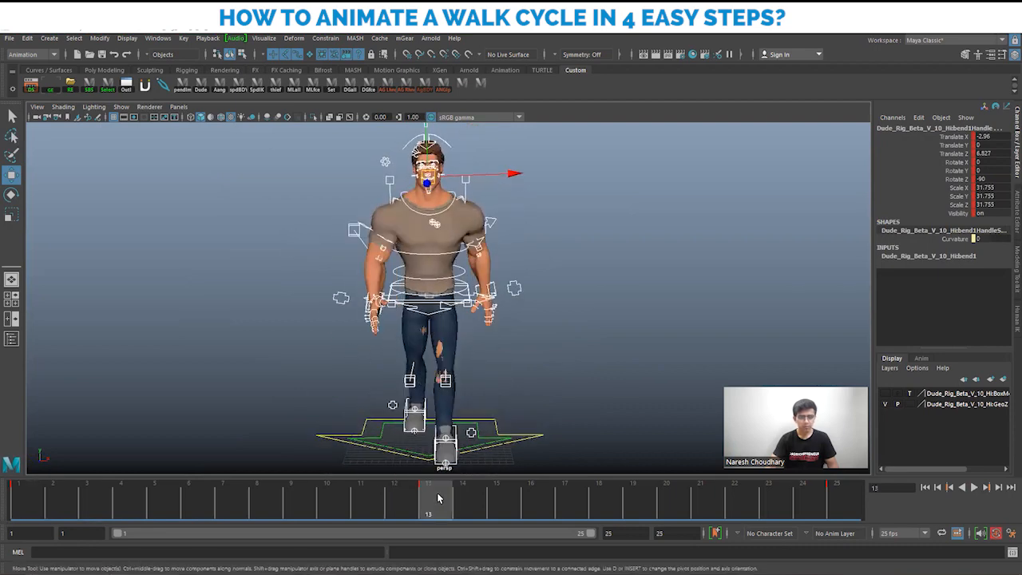
alt+drag(570, 378, 471, 372)
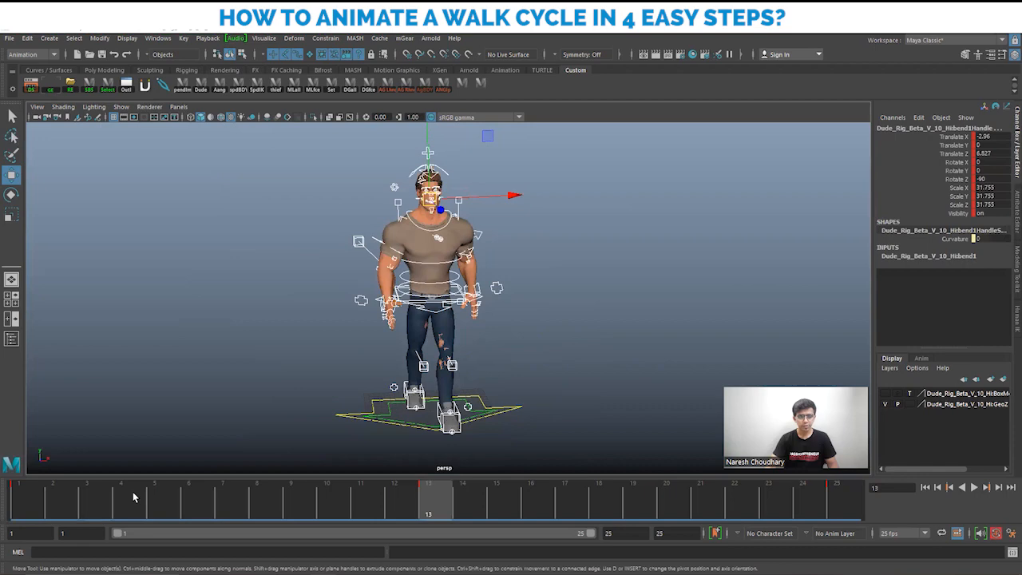
Step: Key all the selected controls at frame 7 to start the passing pose
click(224, 498)
key(s)
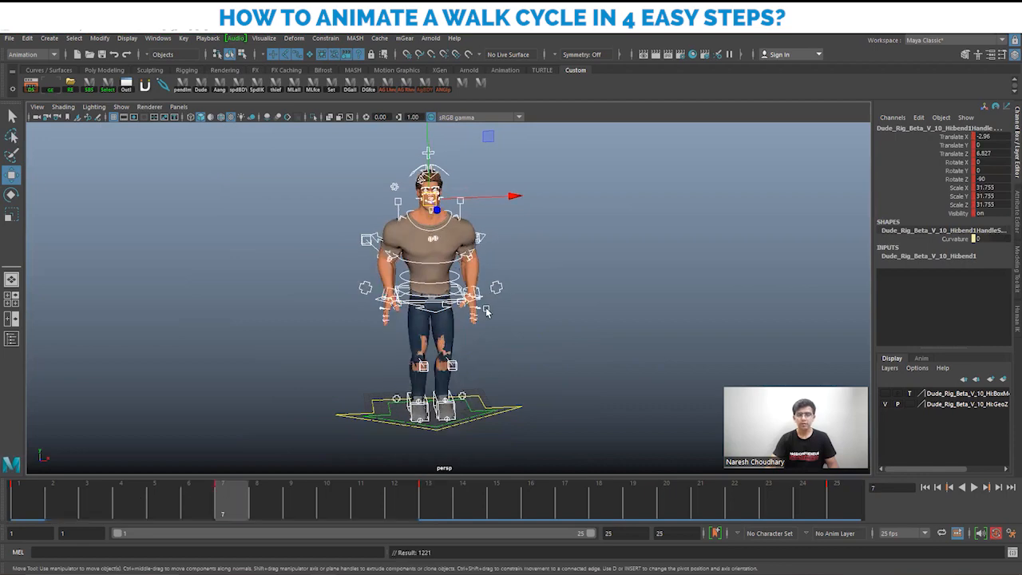
alt+right_drag(579, 402, 490, 360)
alt+drag(490, 360, 502, 375)
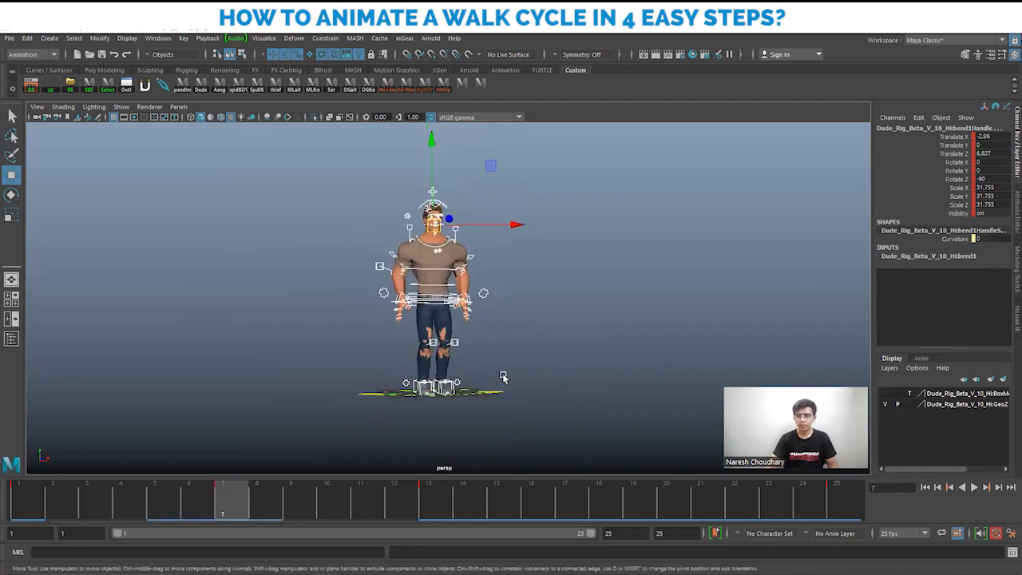
alt+right_drag(502, 375, 495, 360)
alt+drag(495, 360, 473, 341)
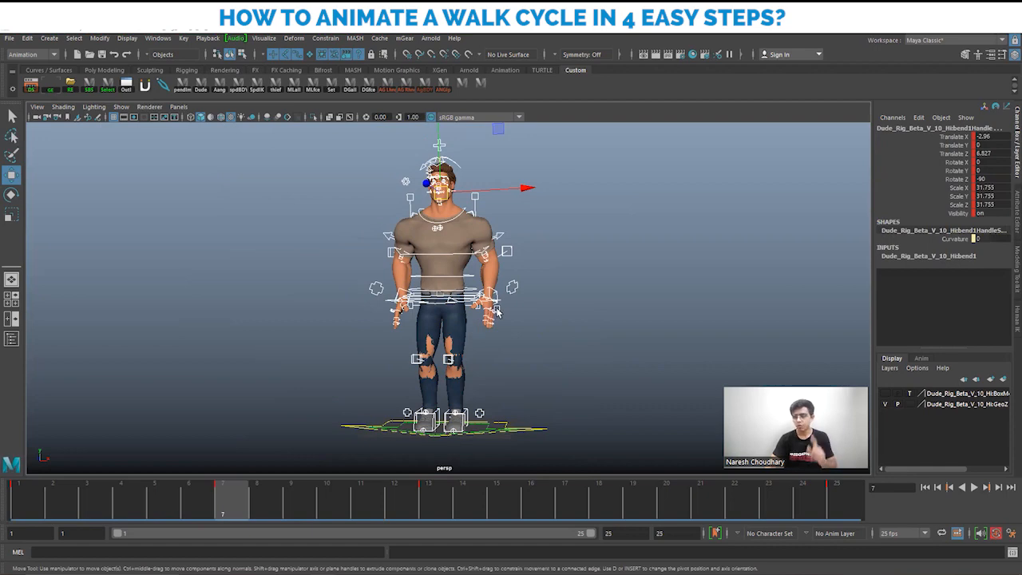
Step: Select the waist control and review the motion between frames 1 and 7 by scrubbing and playing the animation
scroll(581, 297, up, 4)
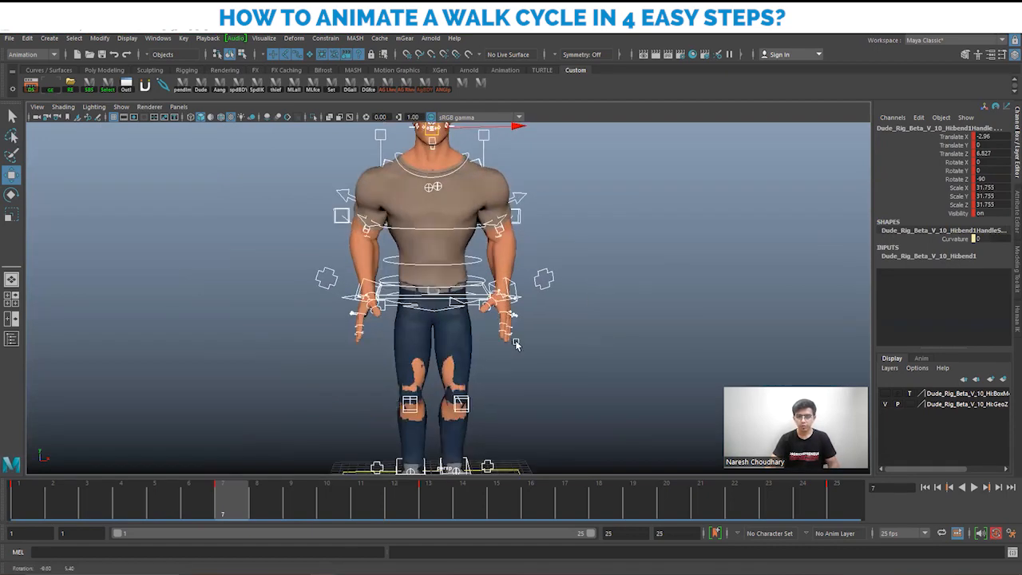
click(432, 312)
click(432, 312)
scroll(511, 319, down, 3)
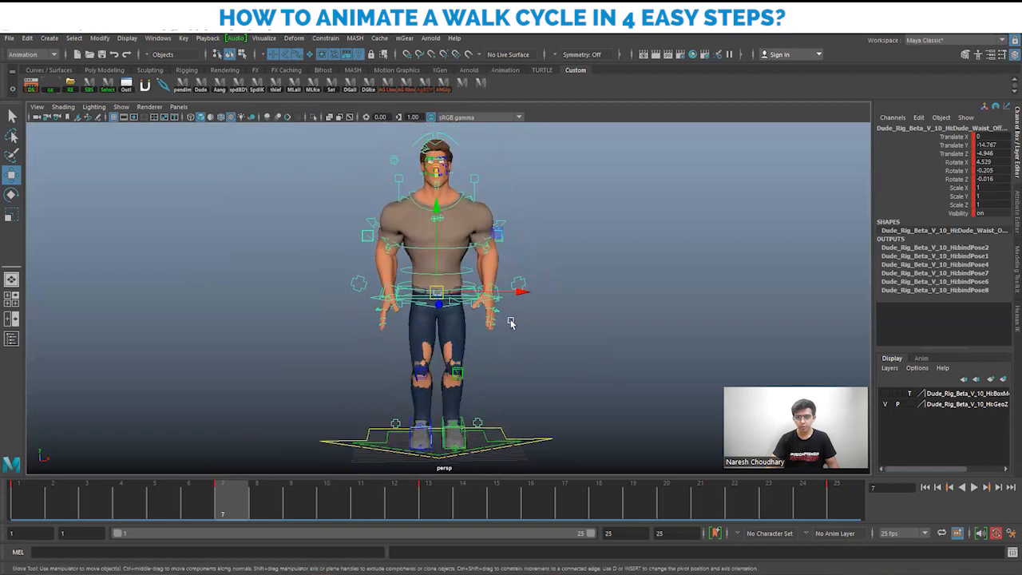
scroll(519, 349, up, 2)
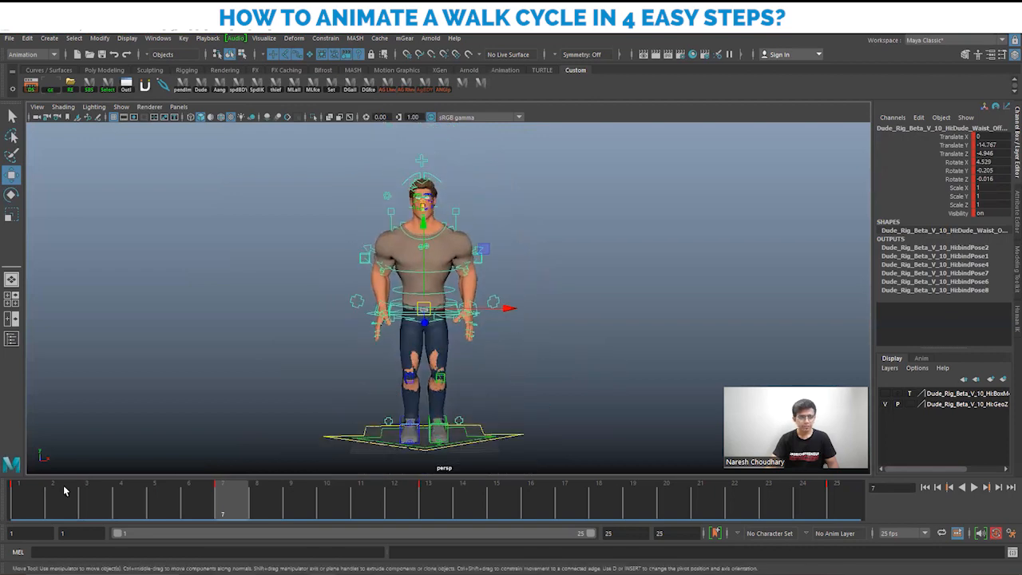
click(26, 503)
drag(35, 503, 238, 505)
alt+drag(477, 384, 509, 411)
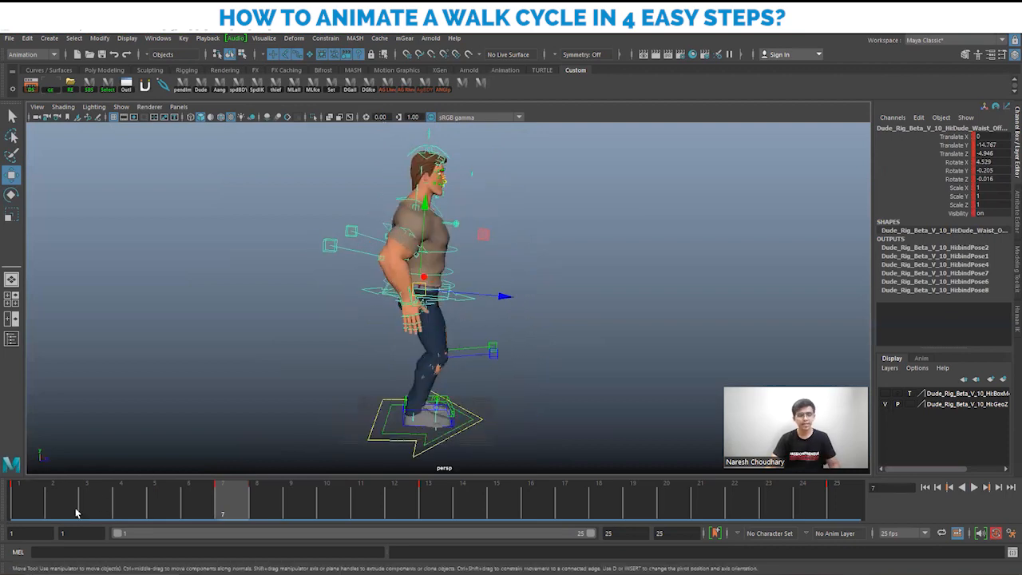
click(27, 503)
alt+drag(423, 396, 488, 412)
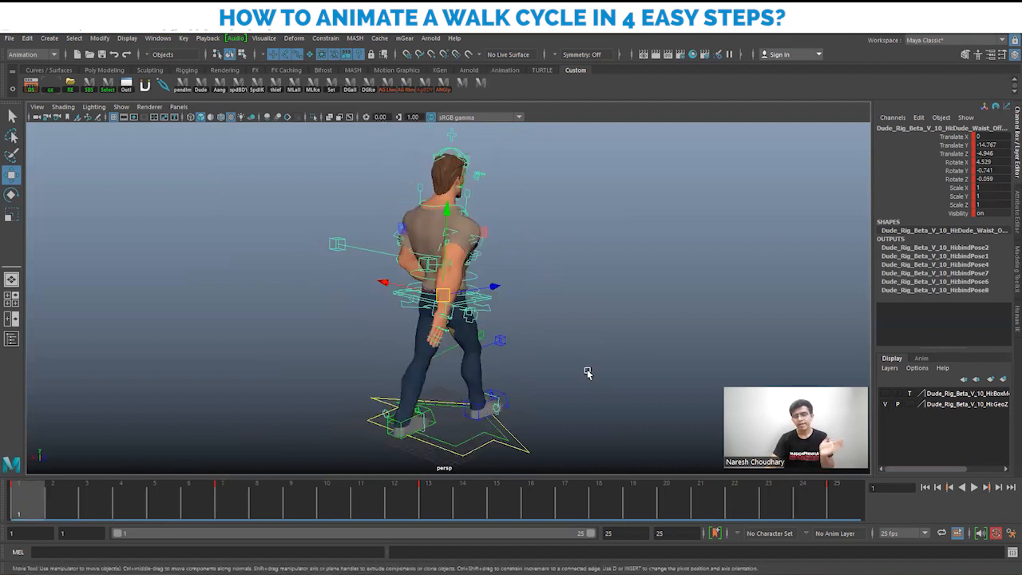
key(alt+v)
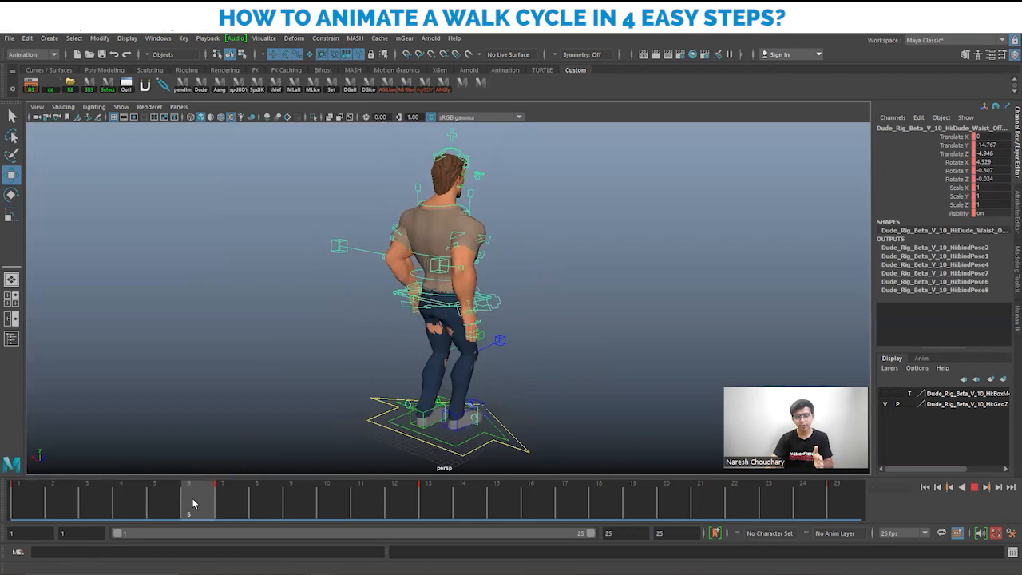
key(alt+v)
Step: Raise the waist control at frame 7 to about -10.4 in Y and shift it to about -6.8 in X, keying its translation
key(f)
alt+right_drag(576, 359, 445, 344)
alt+drag(445, 344, 309, 339)
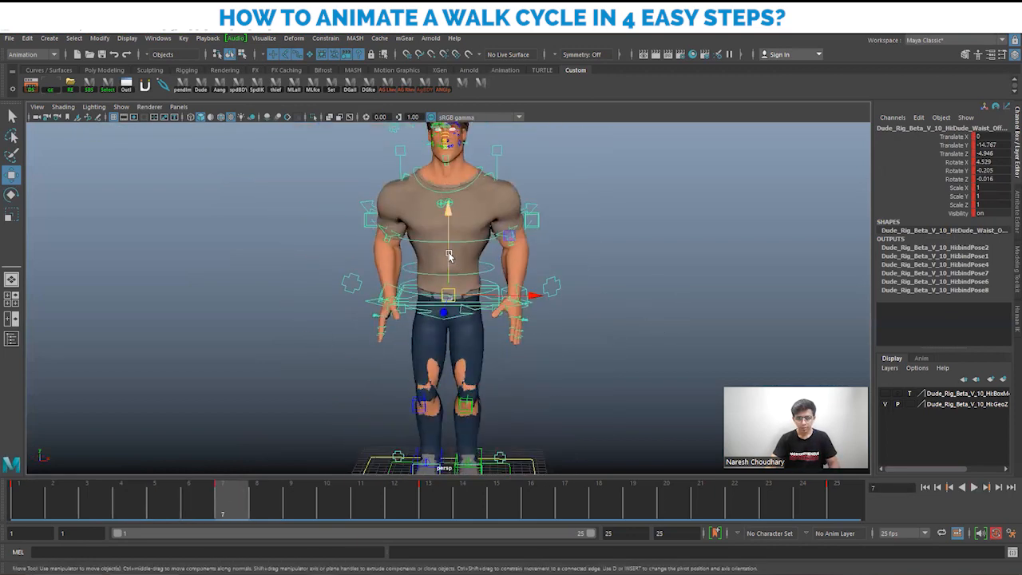
drag(449, 254, 449, 250)
key(shift+w)
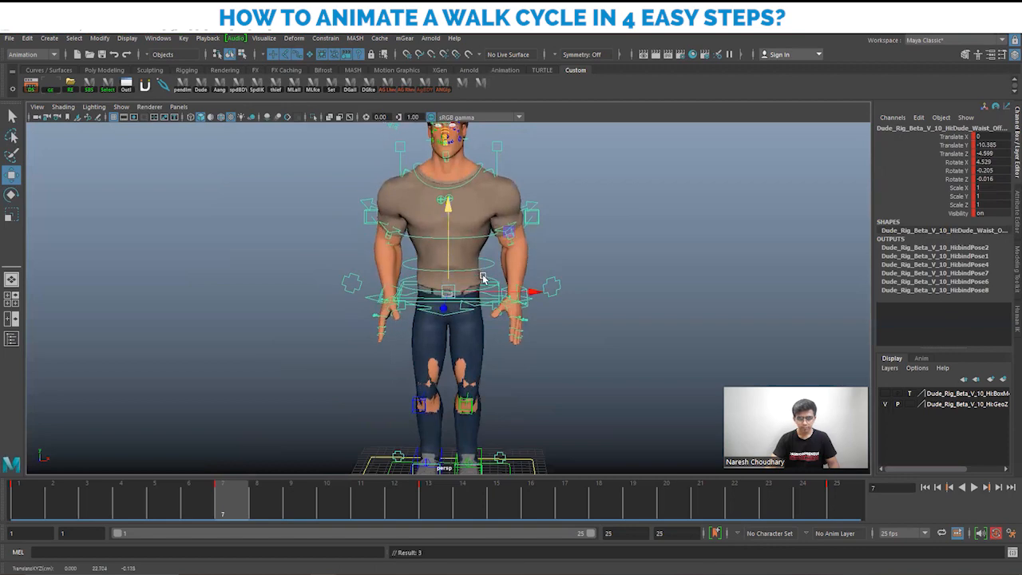
alt+middle_drag(492, 348, 514, 301)
drag(556, 245, 550, 246)
key(shift+w)
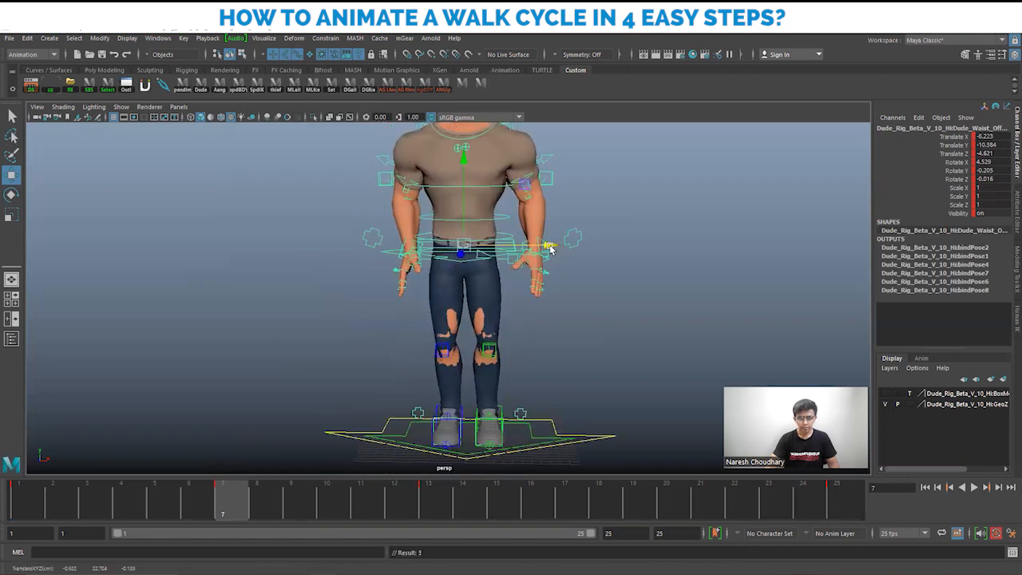
alt+drag(529, 304, 533, 274)
alt+right_drag(533, 273, 572, 264)
drag(549, 244, 548, 244)
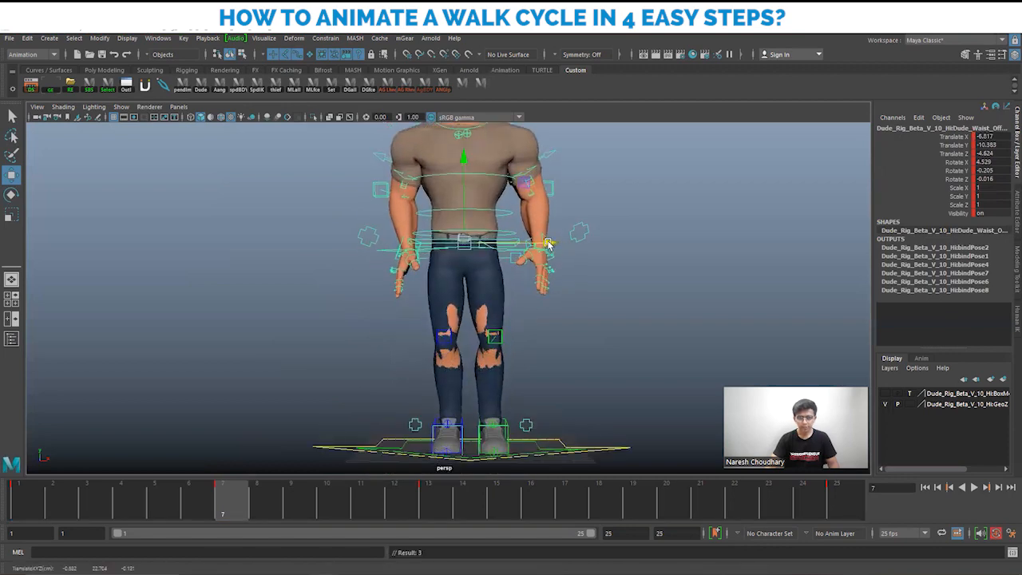
Step: Raise the waist control further at frame 7 to about -0.8 in Y and shift it to about -9.8 in X
alt+middle_drag(479, 221, 477, 258)
drag(461, 211, 463, 206)
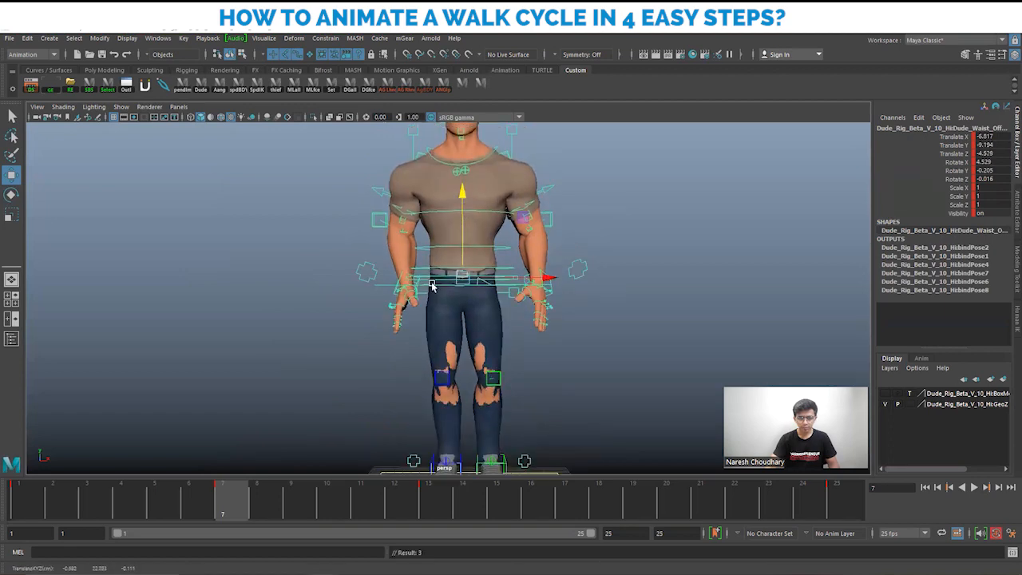
alt+drag(432, 283, 493, 330)
drag(446, 233, 541, 271)
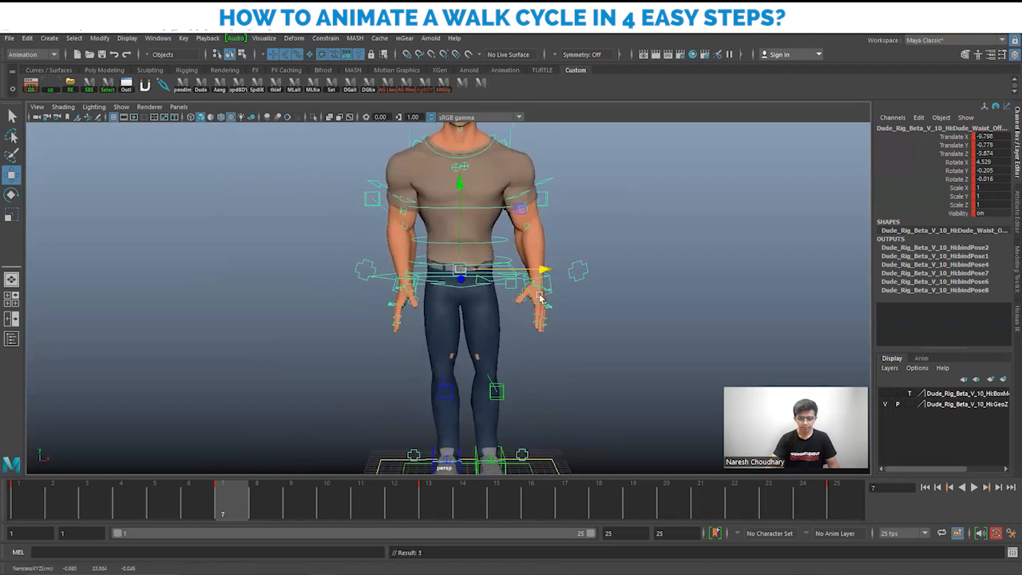
Step: Shift the right leg root control at frame 7 to about 1.4 in Y and key it
alt+drag(440, 369, 499, 360)
scroll(459, 323, up, 4)
alt+drag(459, 322, 503, 316)
click(371, 351)
click(406, 276)
drag(350, 266, 347, 267)
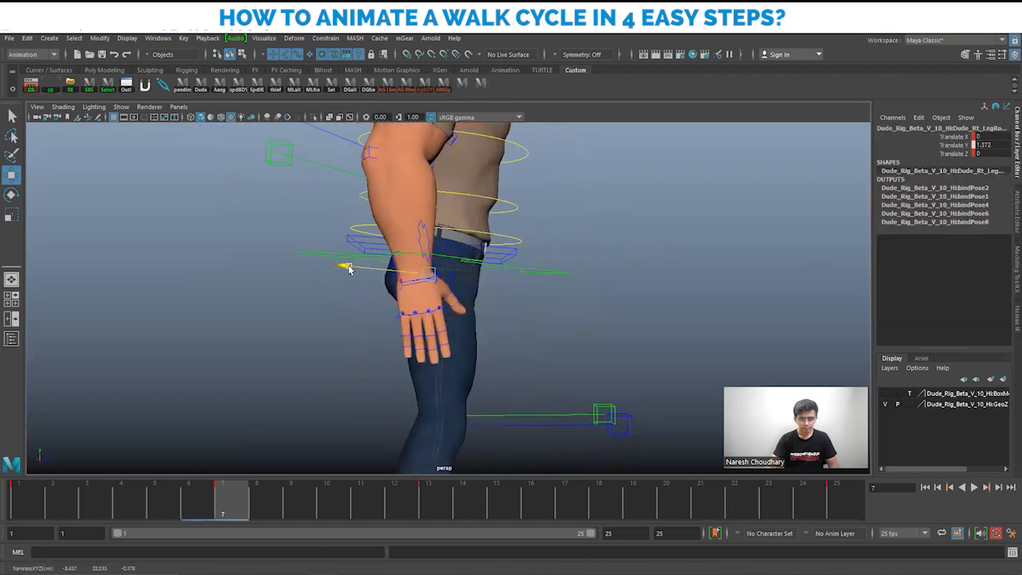
key(s)
alt+drag(430, 308, 541, 307)
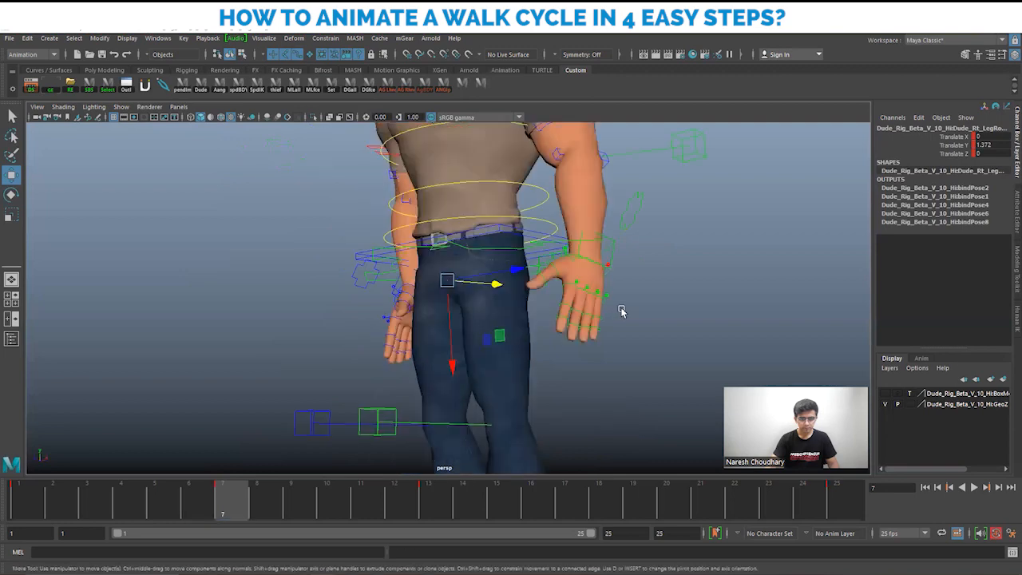
Step: Try shifting the right leg root control at frame 7 to about -1.1 in X and undo the move
alt+drag(621, 311, 703, 311)
alt+drag(424, 312, 436, 312)
drag(422, 371, 423, 366)
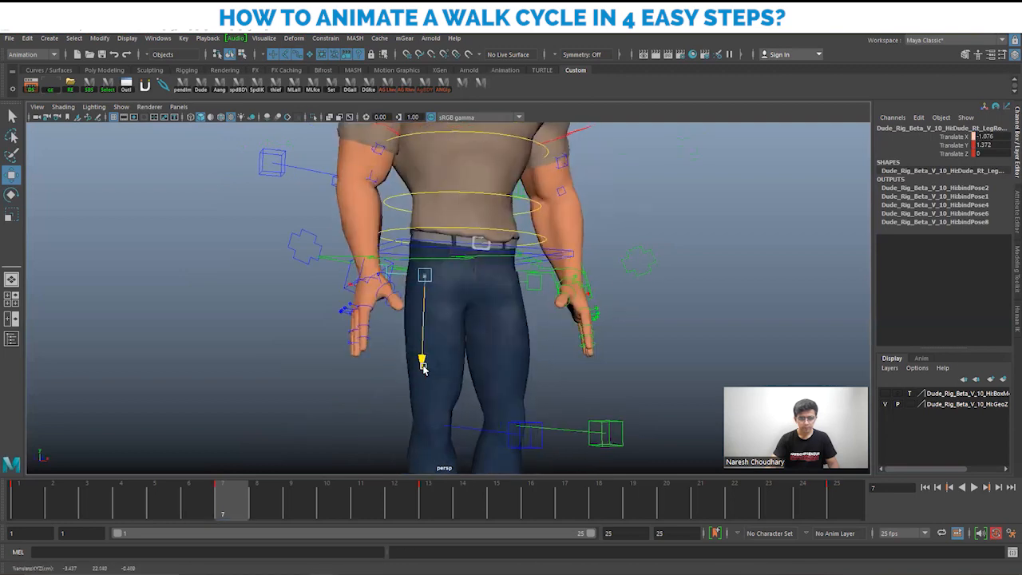
alt+drag(594, 365, 488, 356)
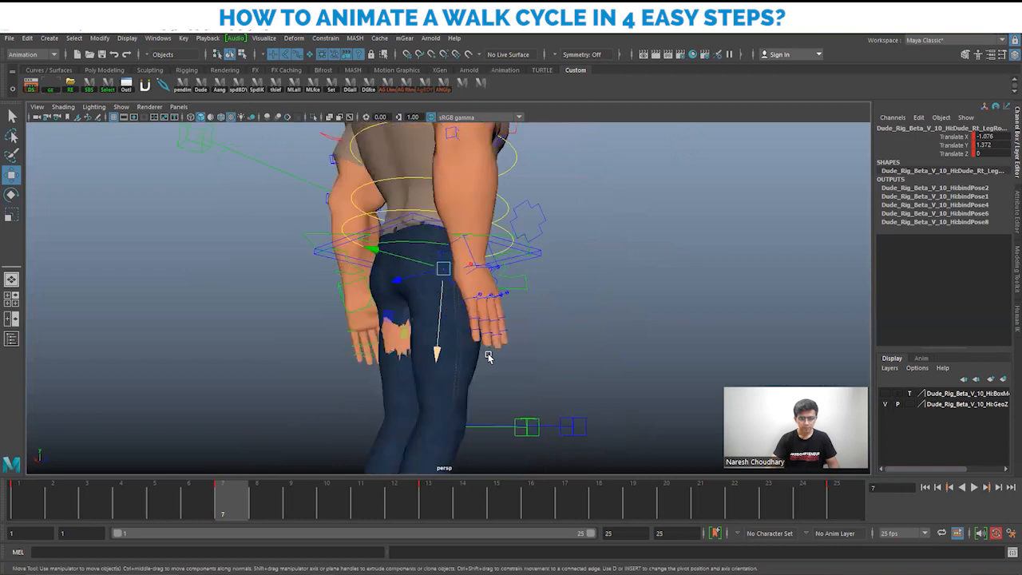
alt+right_drag(587, 380, 333, 340)
alt+drag(383, 355, 431, 363)
key(ctrl+z)
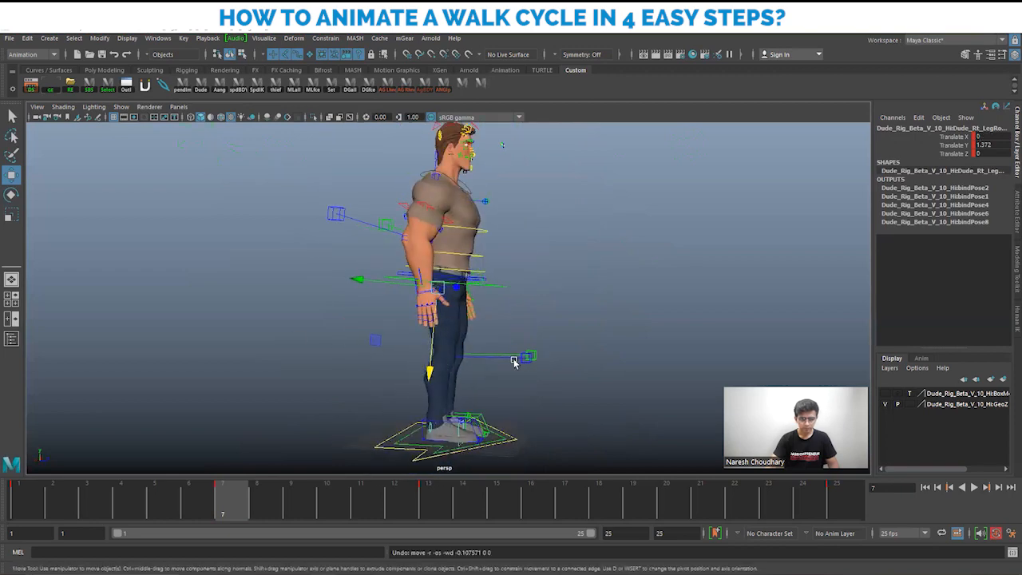
Step: Nudge the right leg root control slightly upward along its X axis at frame 7 and deselect it
alt+drag(513, 359, 456, 361)
alt+right_drag(455, 360, 465, 360)
drag(437, 372, 437, 368)
alt+drag(493, 343, 585, 353)
click(584, 354)
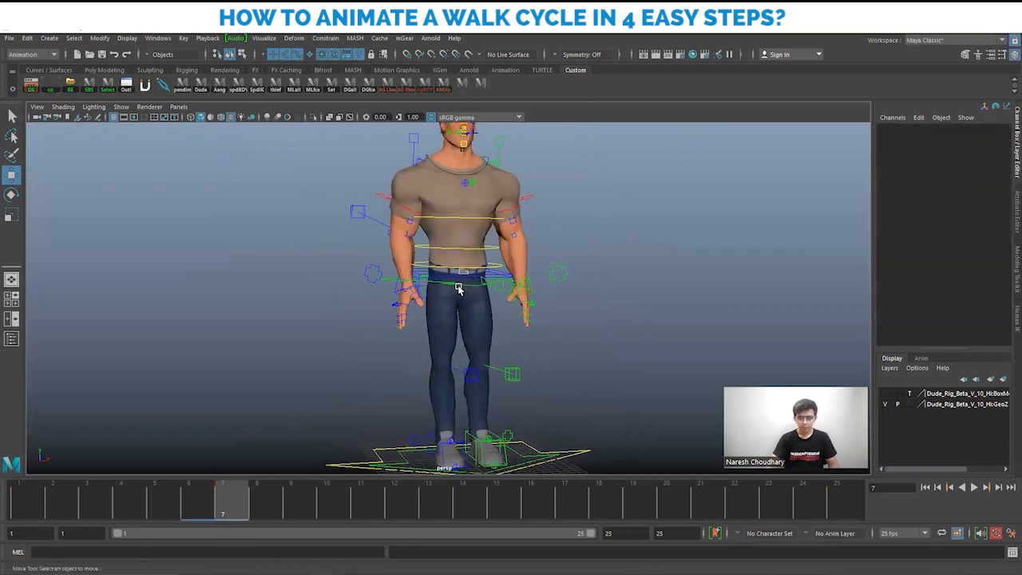
Step: Shift the waist control at frame 7 to about -10.6 in X and lower it to about -2.1 in Y, keying it
click(457, 288)
key(f)
alt+right_drag(412, 280, 274, 291)
alt+drag(436, 334, 451, 323)
alt+right_drag(503, 346, 533, 342)
drag(533, 296, 531, 297)
alt+middle_drag(529, 333, 530, 240)
alt+drag(511, 307, 319, 326)
alt+right_drag(383, 334, 426, 336)
alt+drag(426, 335, 519, 279)
drag(463, 160, 463, 166)
key(s)
Step: Move the waist control back at frame 7 to about -12.0 in Z and -1.5 in Y, and key it
alt+drag(407, 292, 511, 308)
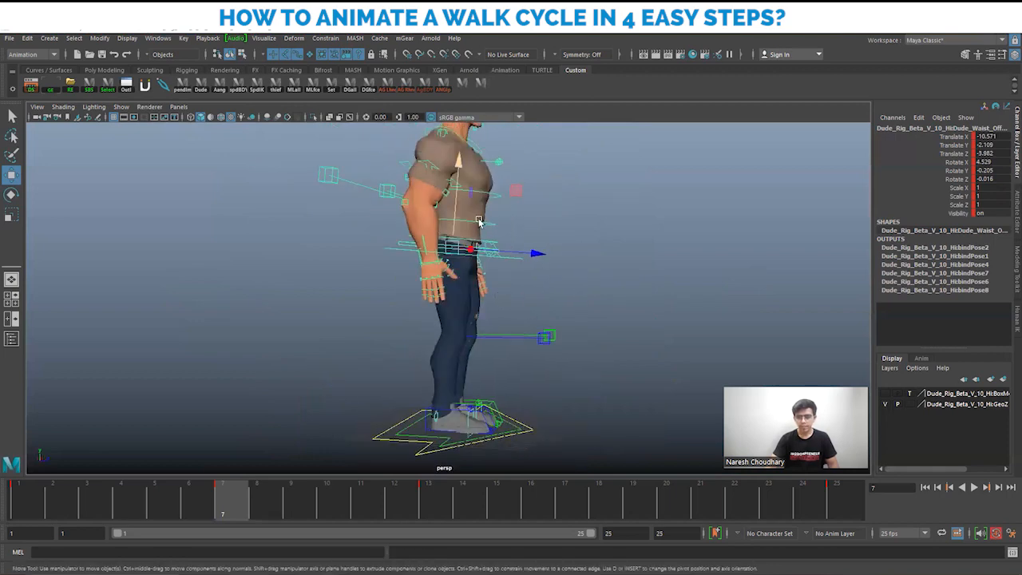
drag(459, 170, 457, 164)
key(s)
alt+drag(520, 306, 516, 288)
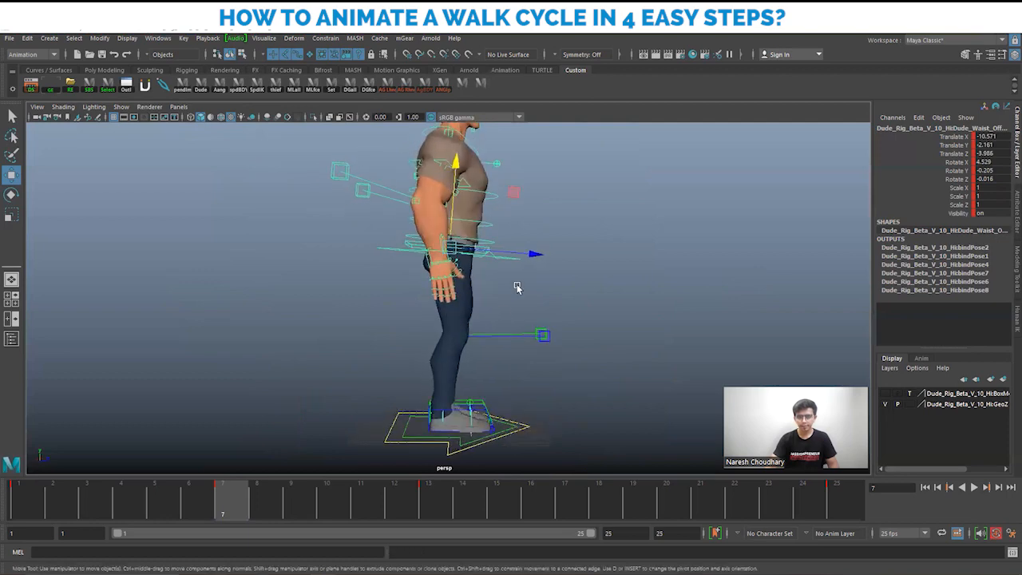
mouse_move(539, 254)
mouse_down()
mouse_move(523, 257)
mouse_move(535, 255)
mouse_up()
key(s)
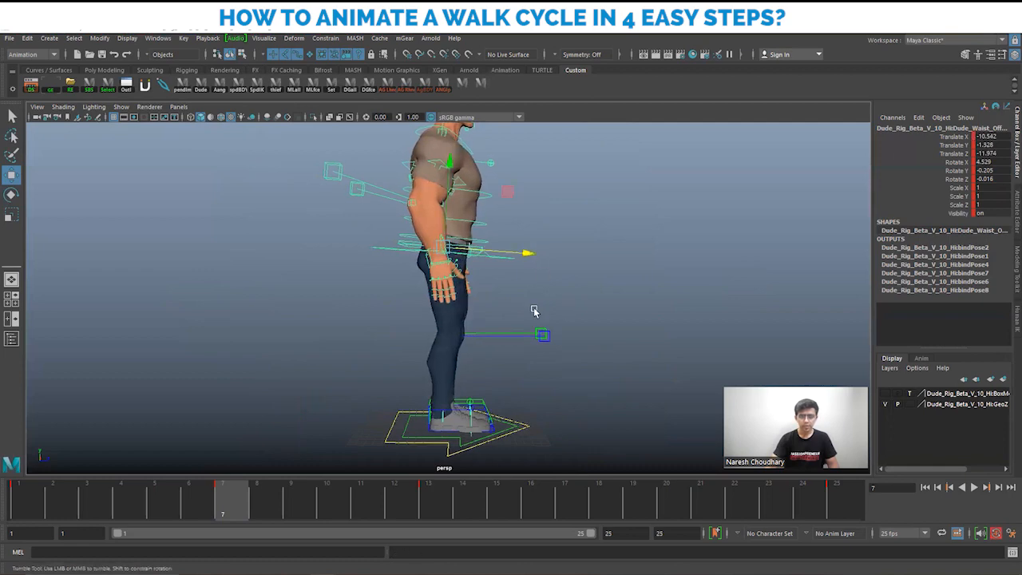
Step: Raise the left foot control at frame 7 to about 19.6 in Y and rotate it to about 20.7° in X
alt+drag(534, 311, 450, 310)
alt+drag(515, 370, 478, 382)
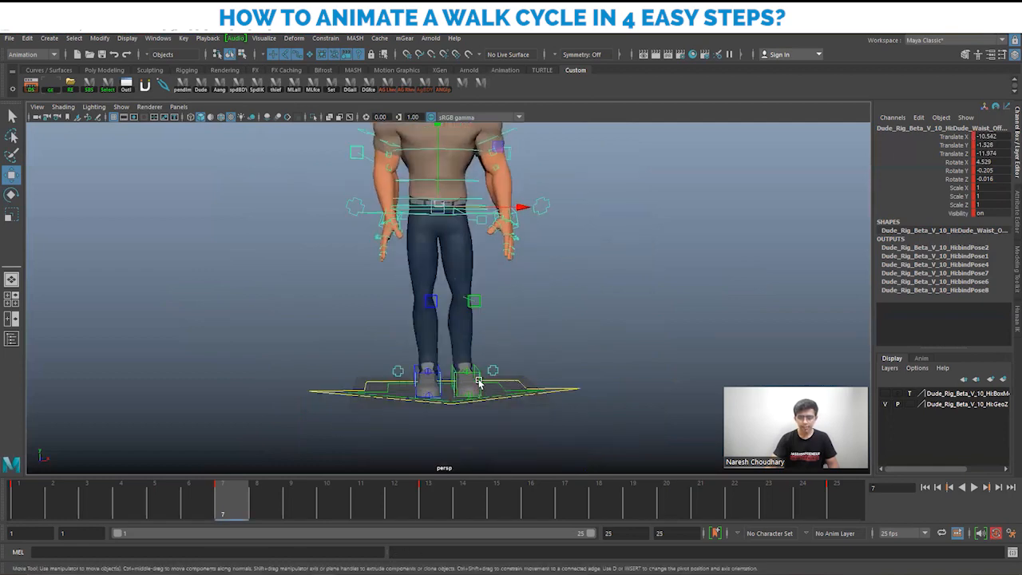
click(479, 373)
alt+drag(556, 388, 444, 392)
drag(461, 296, 460, 274)
alt+drag(505, 332, 454, 328)
key(e)
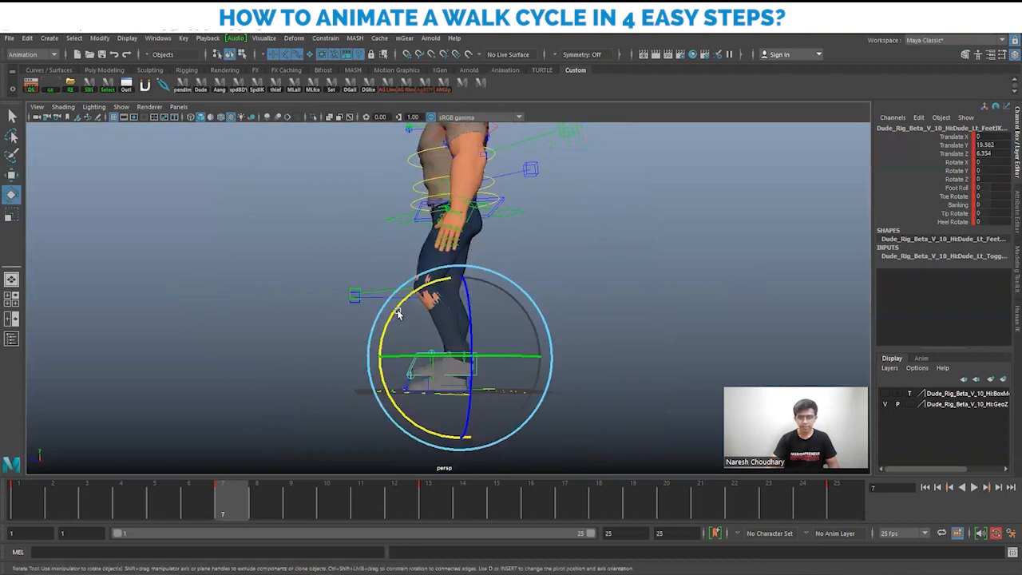
drag(393, 339, 392, 340)
Step: Move the left foot control back to about 30.7 in Y and -23.2 in Z, and rotate it to about 35.6° in X
key(w)
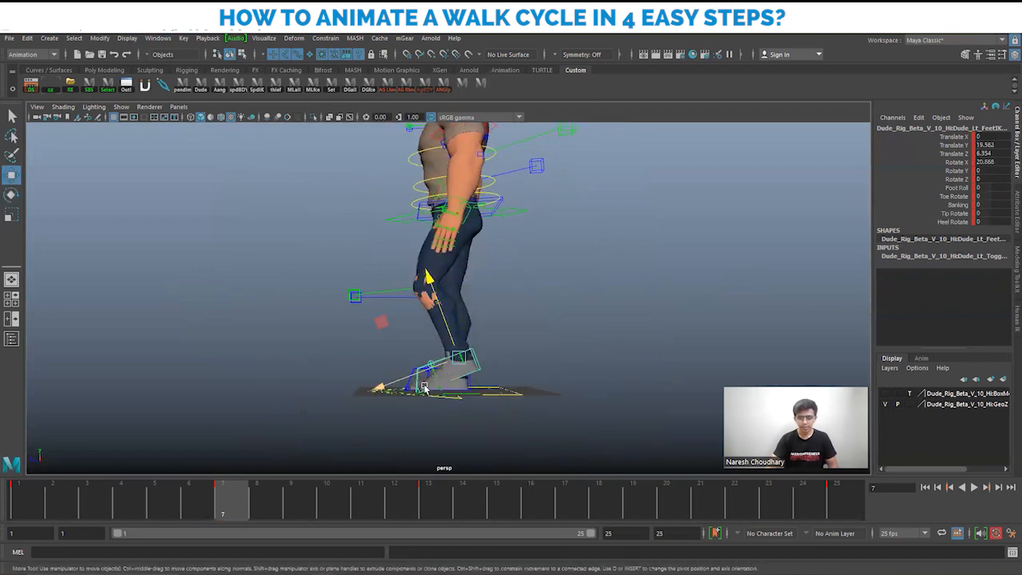
drag(381, 388, 407, 381)
alt+drag(491, 392, 471, 387)
key(e)
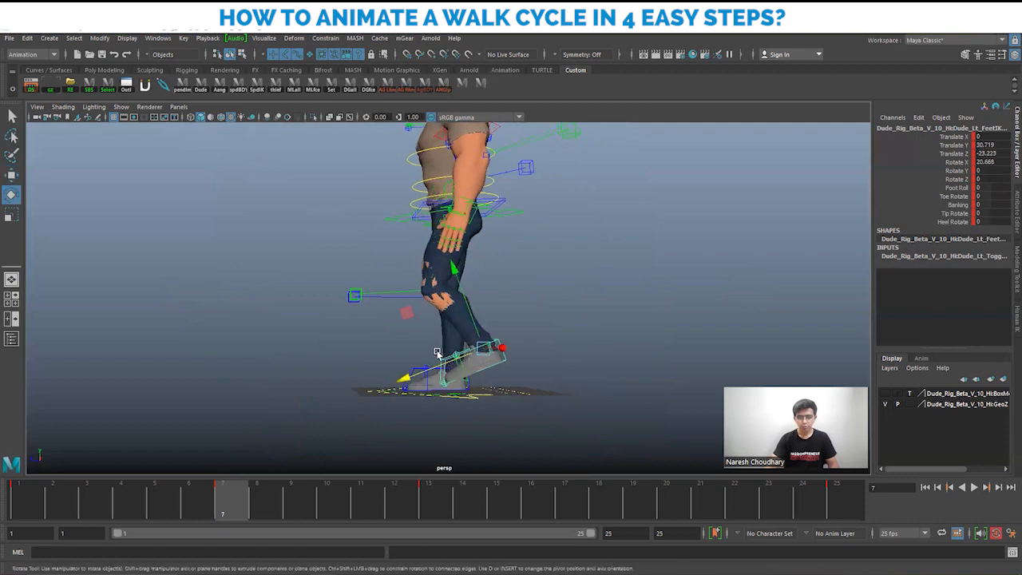
drag(406, 329, 404, 340)
Step: Pull the left foot control to about 34.9 in Y and -31.9 in Z, rotate it to about 43.3° in X, and deselect it
key(w)
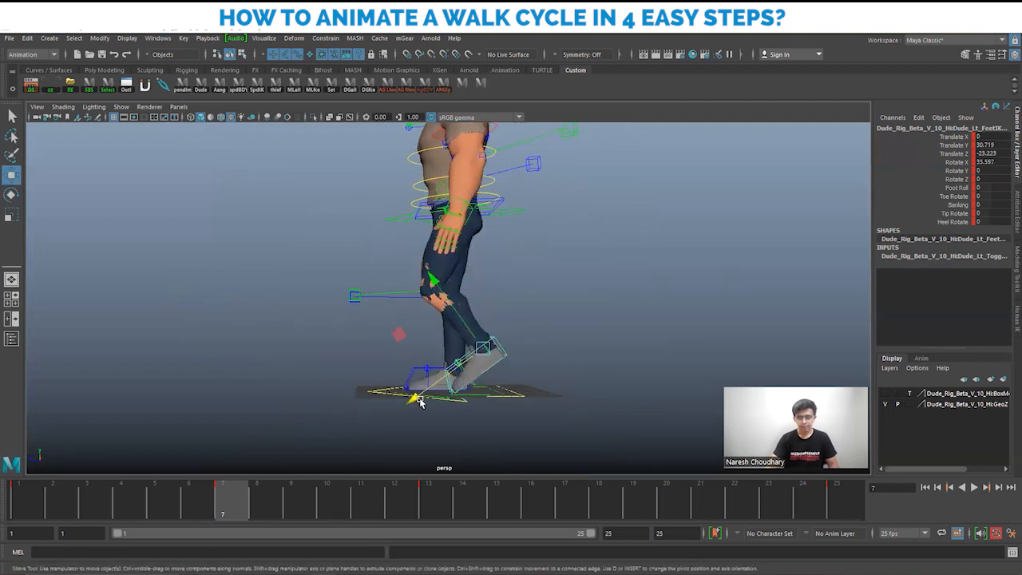
drag(422, 396, 465, 376)
key(e)
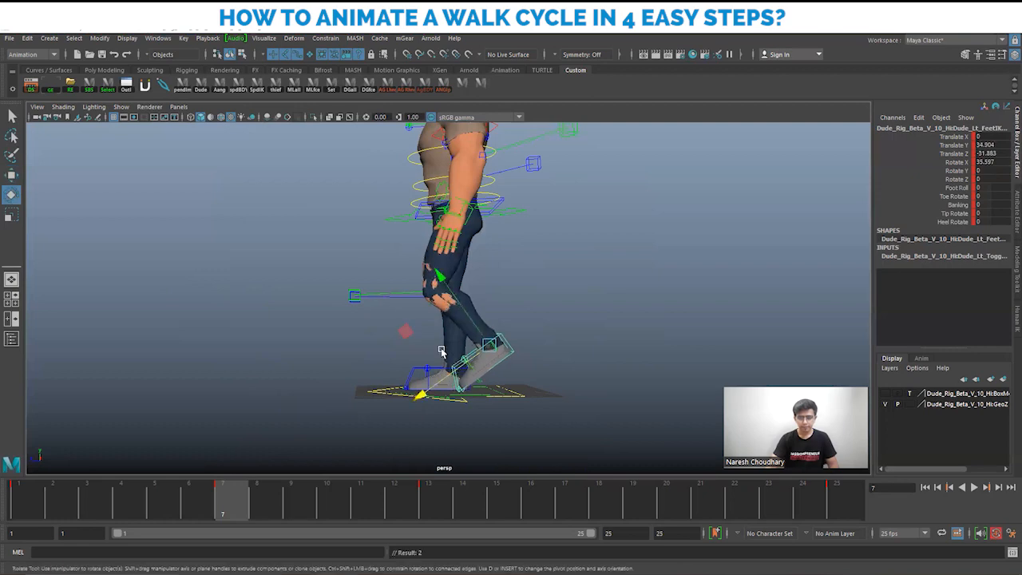
drag(414, 326, 525, 388)
key(w)
click(526, 386)
alt+drag(490, 347, 471, 394)
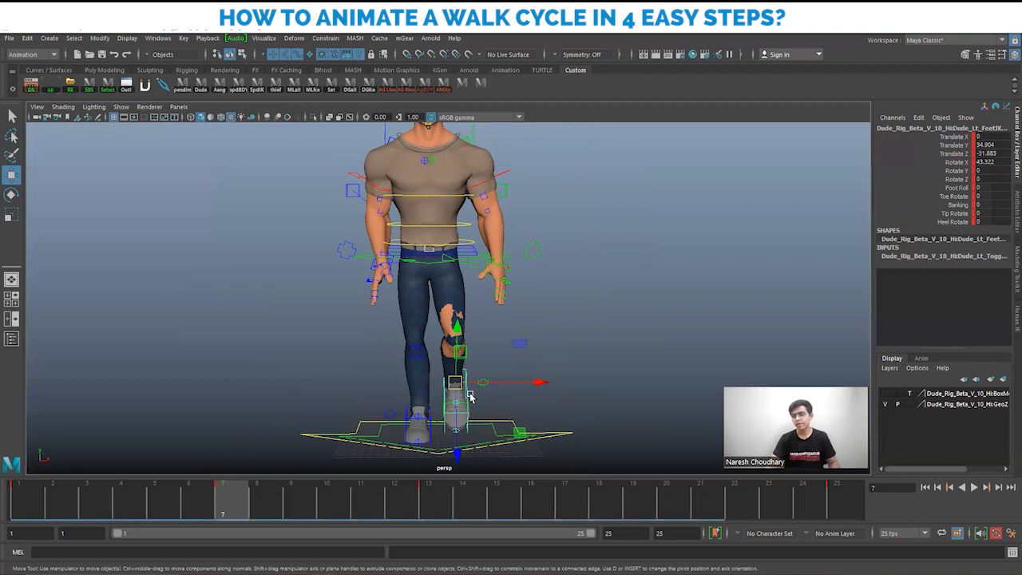
mouse_move(459, 367)
alt+mouse_down()
mouse_move(550, 360)
mouse_move(471, 361)
alt+mouse_up()
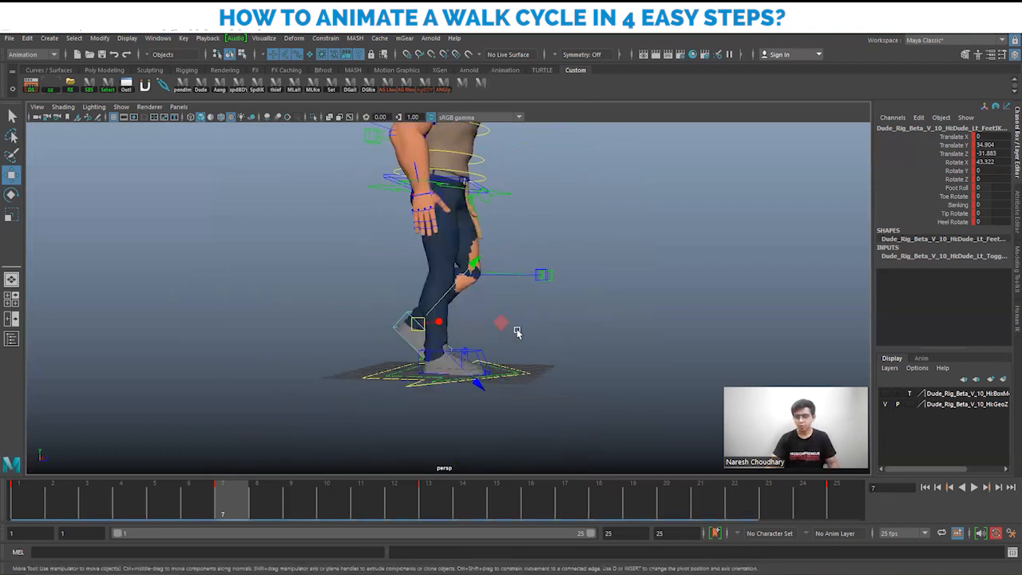
click(503, 340)
Step: Move the right hand control at frame 7 to about -49.4 in X, 16.0 in Y and 100.9 in Z
alt+middle_drag(548, 288, 548, 317)
alt+drag(548, 317, 435, 321)
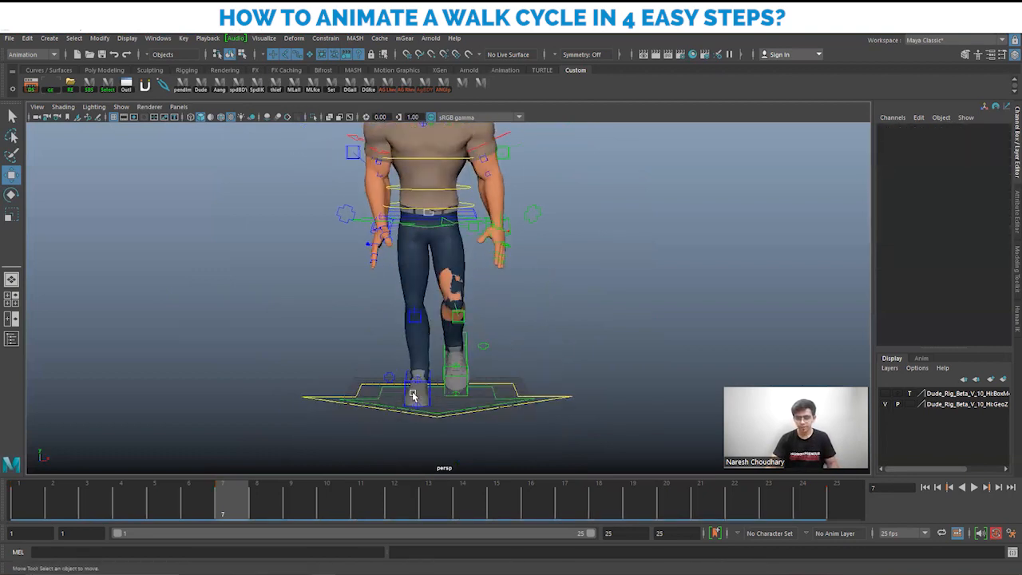
alt+middle_drag(520, 296, 520, 342)
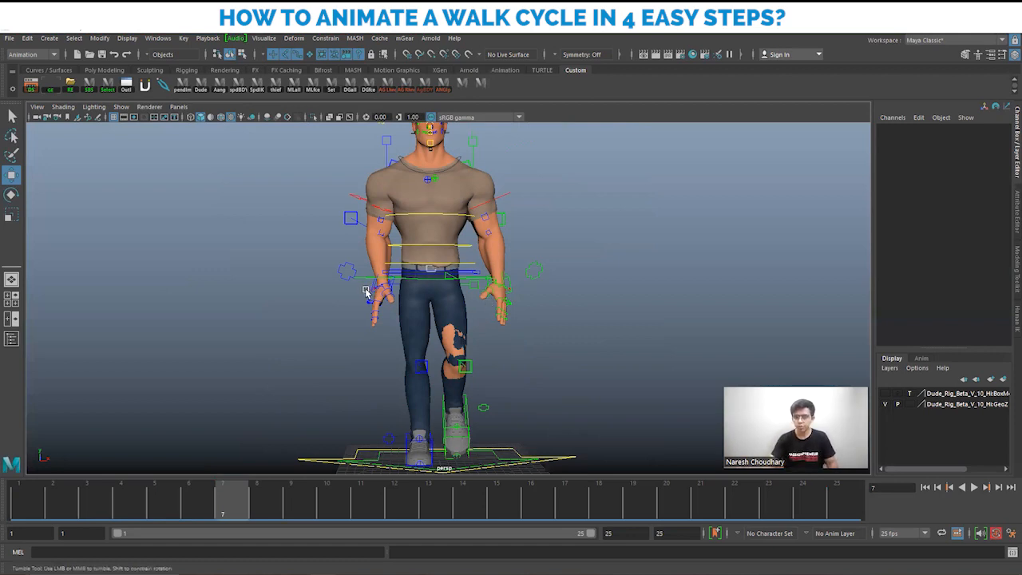
alt+drag(367, 291, 451, 301)
click(444, 290)
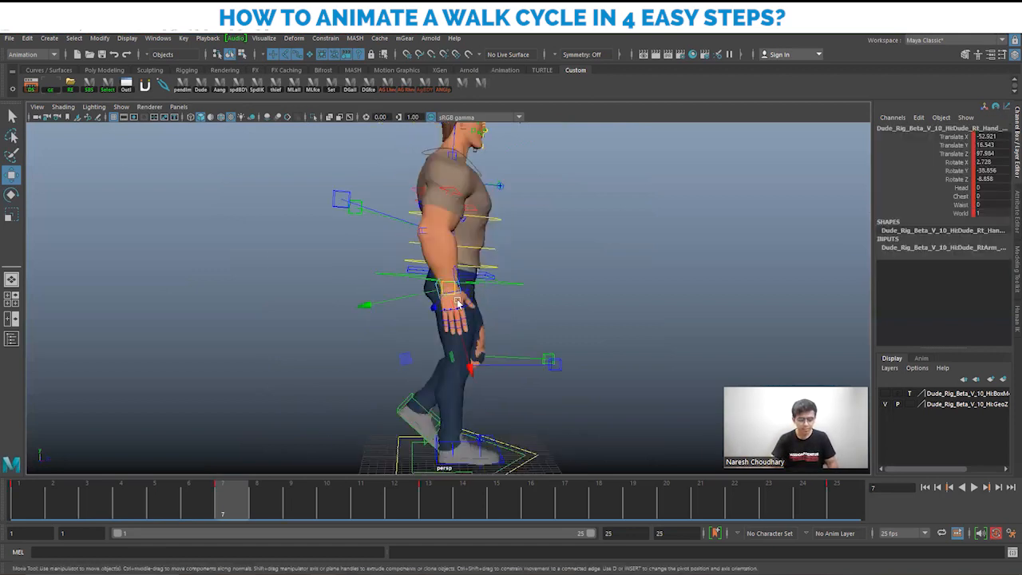
key(f)
alt+right_drag(611, 359, 269, 267)
scroll(269, 267, down, 3)
alt+drag(271, 266, 388, 270)
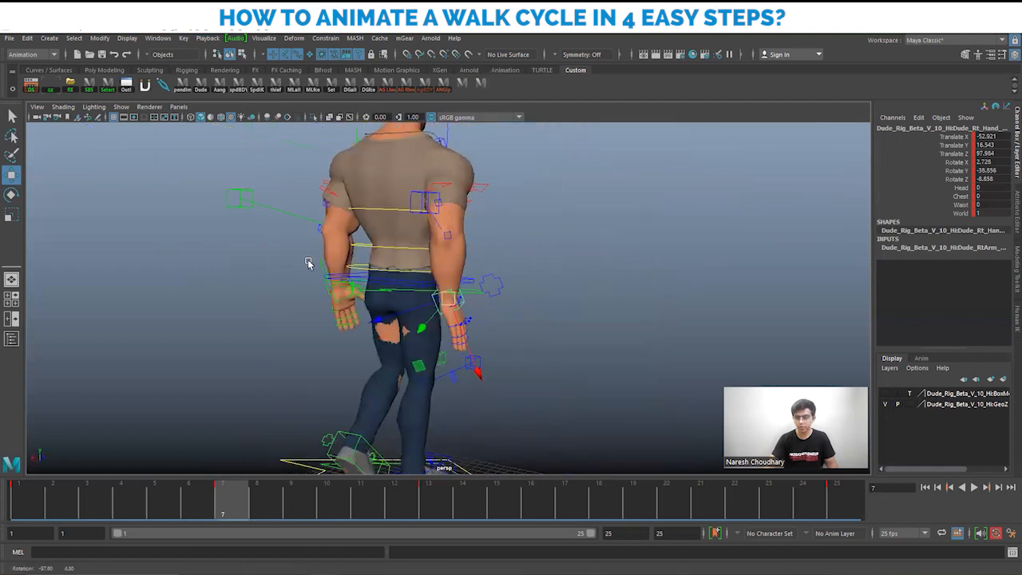
alt+drag(309, 264, 375, 271)
drag(479, 383, 487, 396)
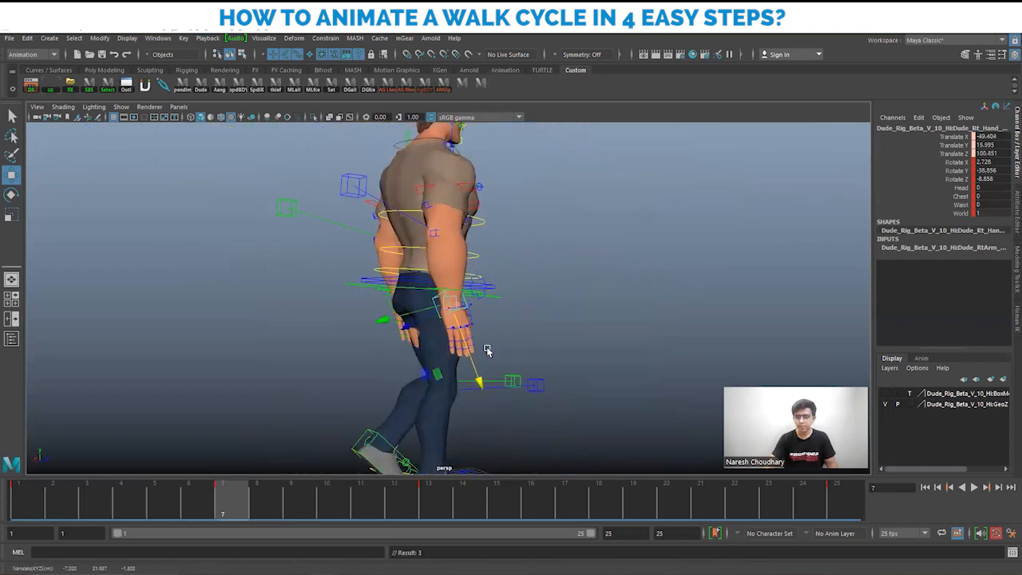
Step: Rotate the right hand control to about -60.2° in Y and move it to about -47.8 in X and 96.9 in Z
key(e)
drag(487, 351, 497, 343)
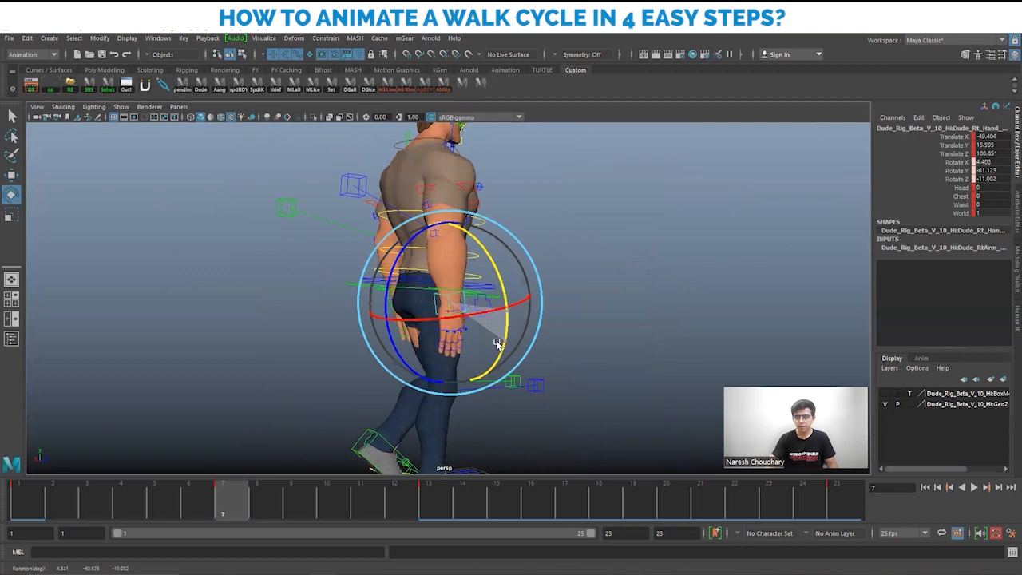
key(w)
alt+drag(577, 335, 423, 335)
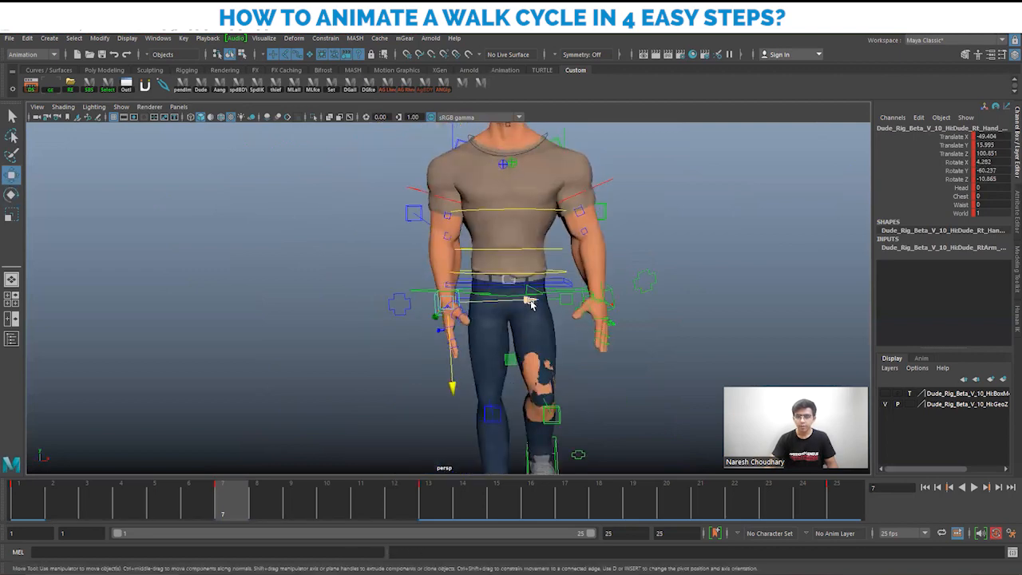
drag(450, 388, 531, 339)
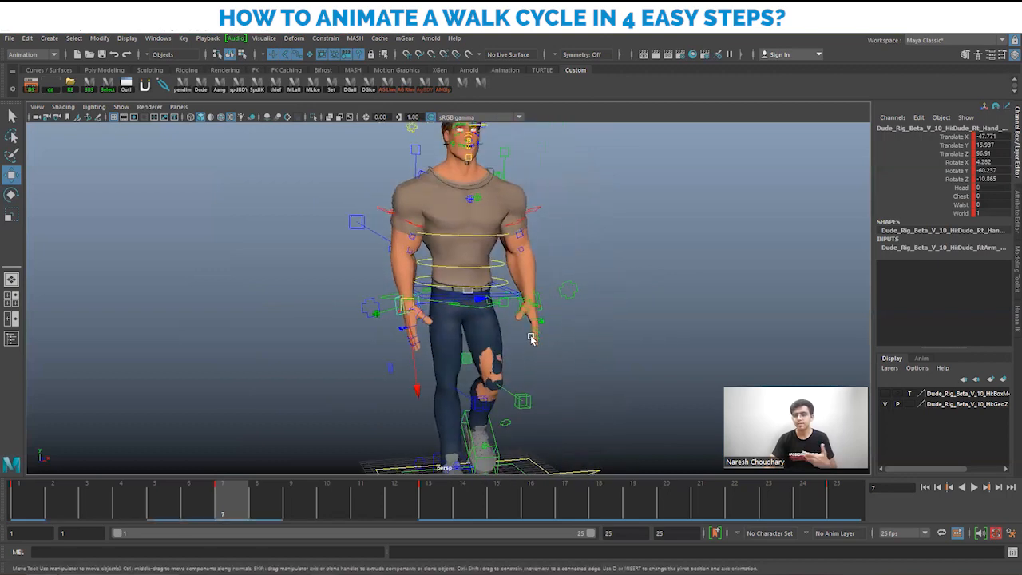
Step: Examine both arms of the passing pose from several front angles, selecting the left hand control
alt+drag(490, 365, 529, 365)
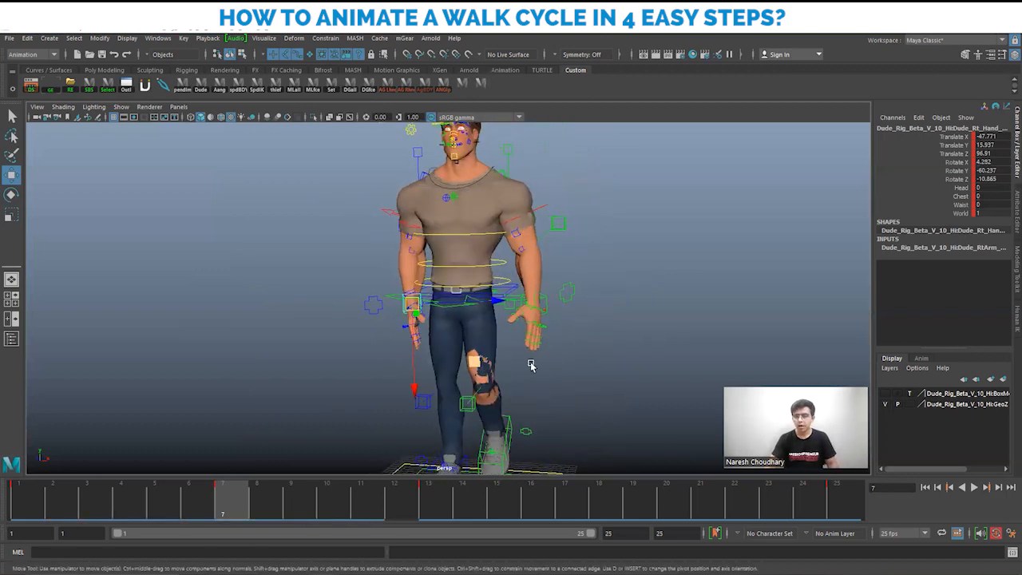
alt+right_drag(529, 364, 507, 328)
alt+drag(506, 328, 511, 320)
alt+middle_drag(511, 319, 487, 351)
scroll(486, 352, up, 1)
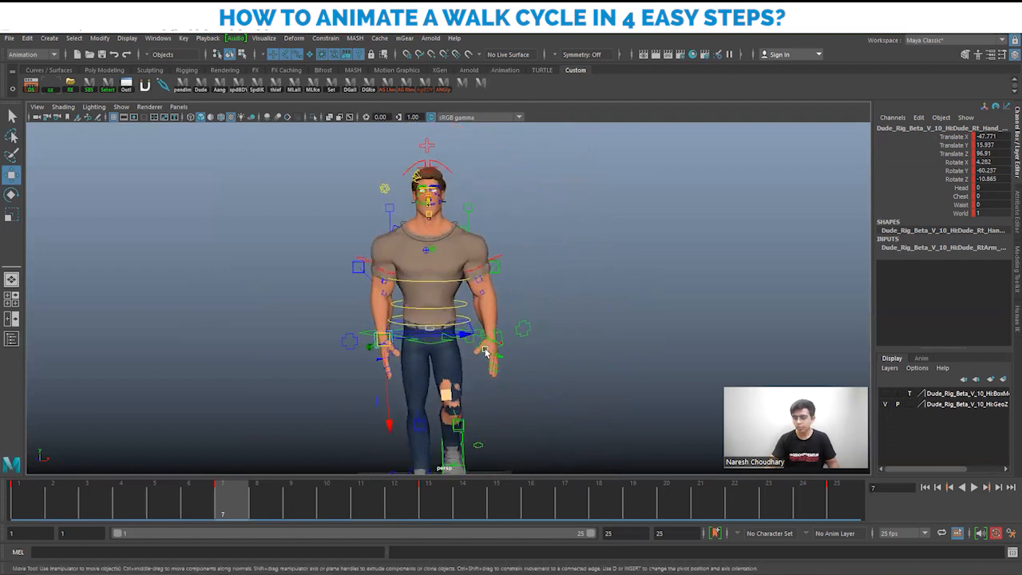
alt+drag(498, 366, 523, 356)
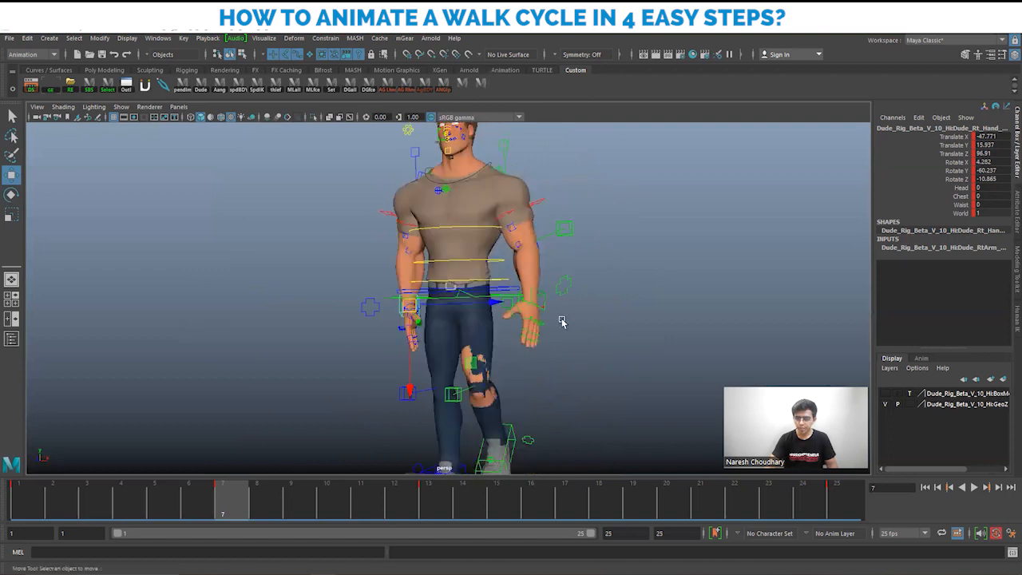
click(561, 321)
click(544, 305)
alt+middle_drag(510, 324, 505, 372)
alt+drag(504, 372, 582, 374)
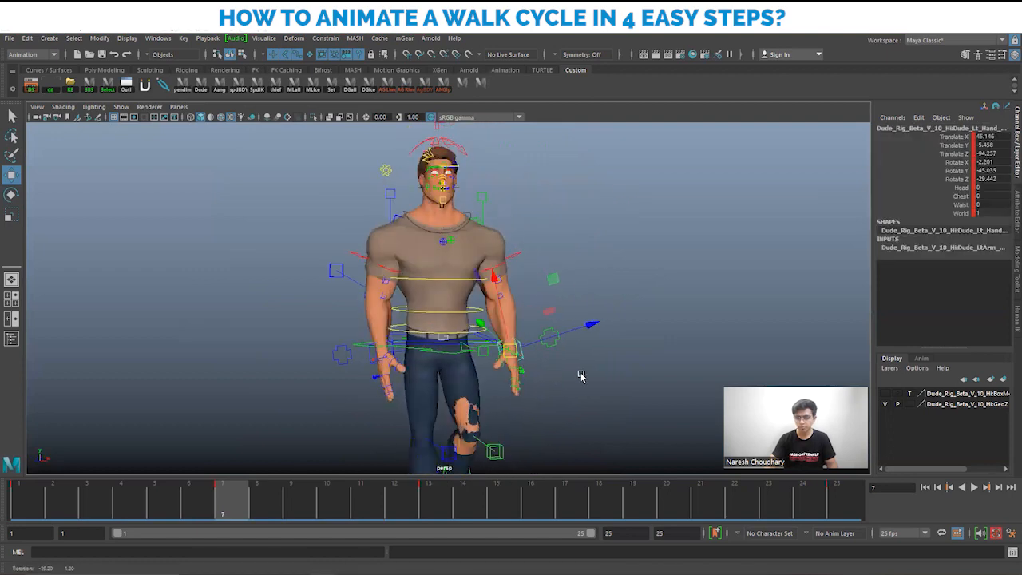
scroll(429, 330, down, 3)
scroll(486, 336, up, 5)
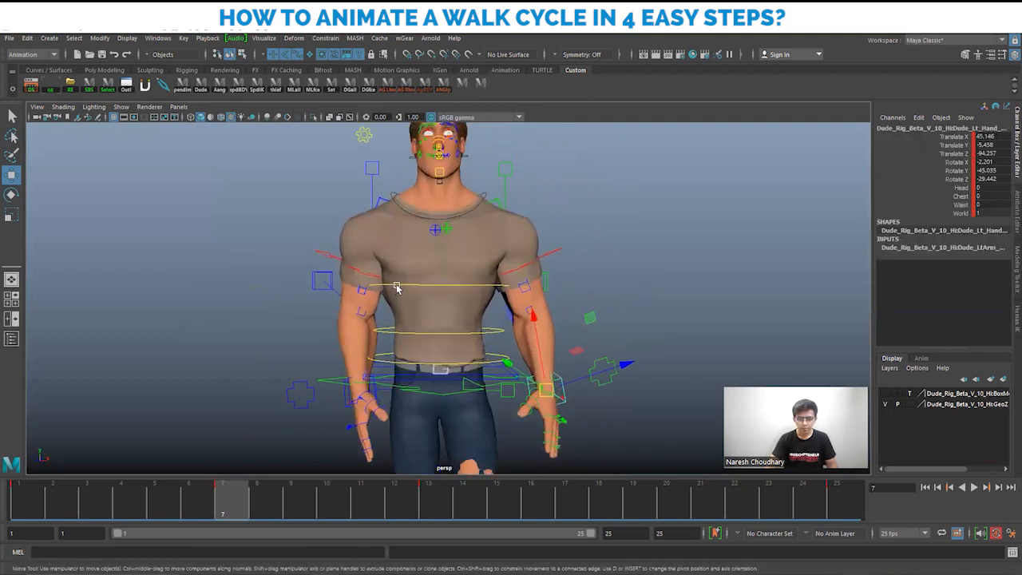
Step: Try rotating the chest control at frame 7 and undo the rotation
click(397, 288)
key(e)
drag(515, 315, 458, 353)
key(w)
alt+drag(435, 363, 377, 333)
key(ctrl+z)
key(ctrl+z)
Step: Tilt the middle spine control at frame 7 and rotate the lowest spine control to about 0.7° in Z
key(e)
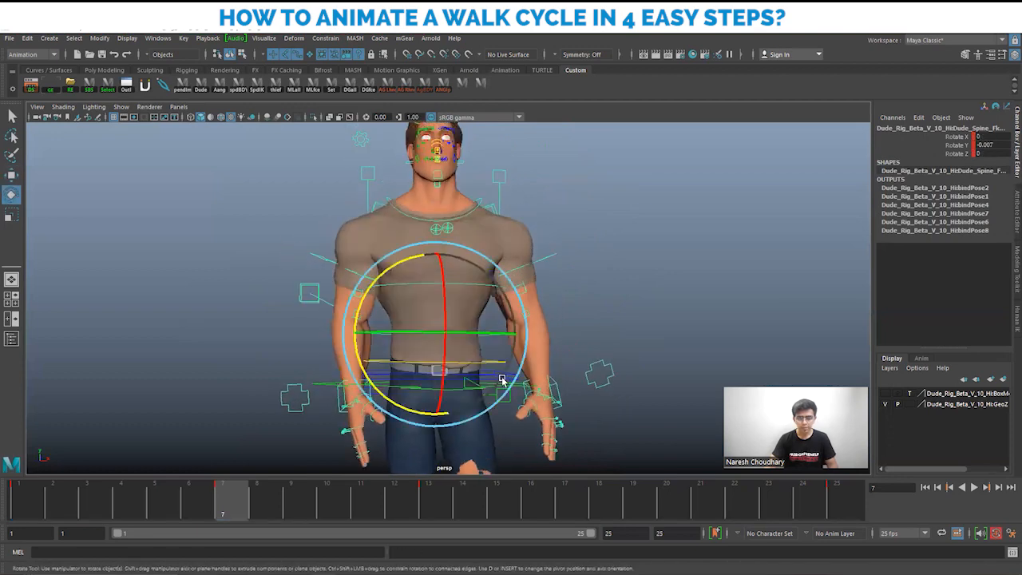
drag(405, 407, 397, 371)
key(w)
click(389, 364)
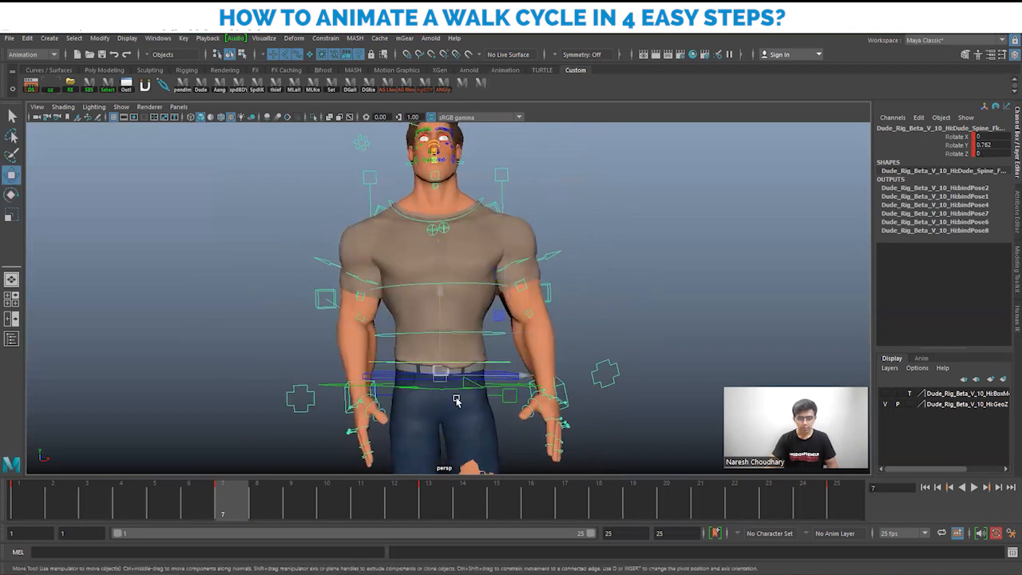
key(e)
click(512, 347)
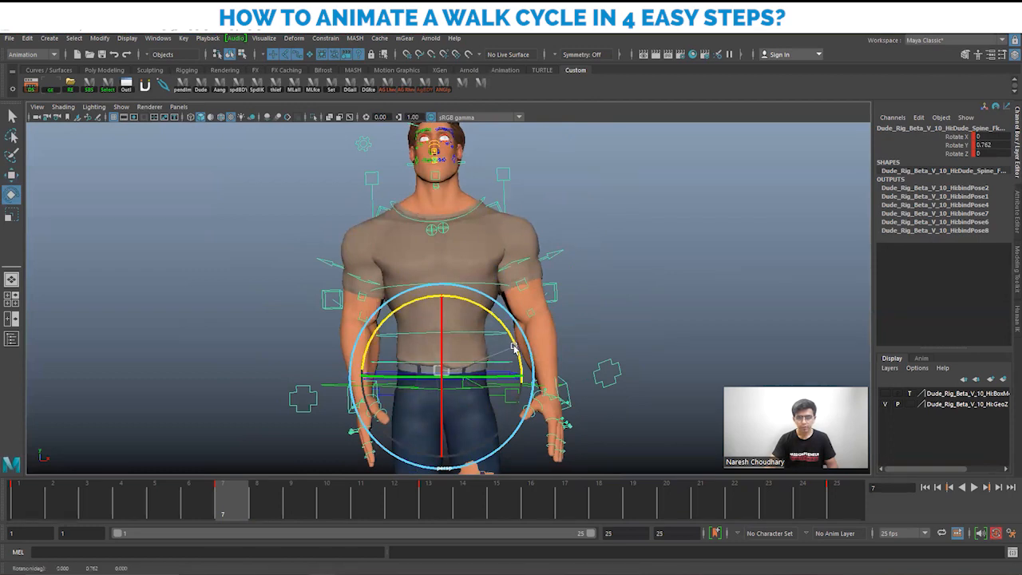
drag(514, 346, 506, 341)
key(w)
Step: Move the left hand control at frame 7 to about 48.7 in X, -13.9 in Y and -89.2 in Z, and key it
alt+right_drag(470, 354, 355, 319)
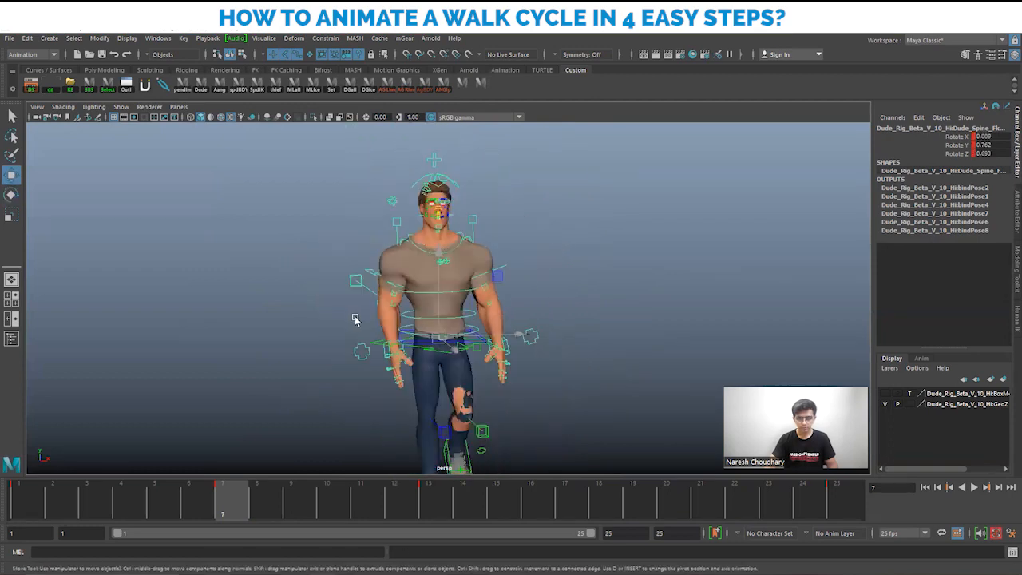
mouse_move(505, 358)
alt+mouse_down()
mouse_move(490, 349)
mouse_move(514, 365)
alt+mouse_up()
mouse_move(513, 364)
alt+right_down()
mouse_move(471, 354)
mouse_move(504, 361)
alt+right_up()
alt+drag(556, 380, 508, 383)
alt+right_drag(509, 384, 587, 375)
alt+drag(586, 379, 547, 399)
click(546, 400)
click(540, 388)
alt+right_drag(638, 399, 593, 401)
alt+drag(593, 402, 539, 403)
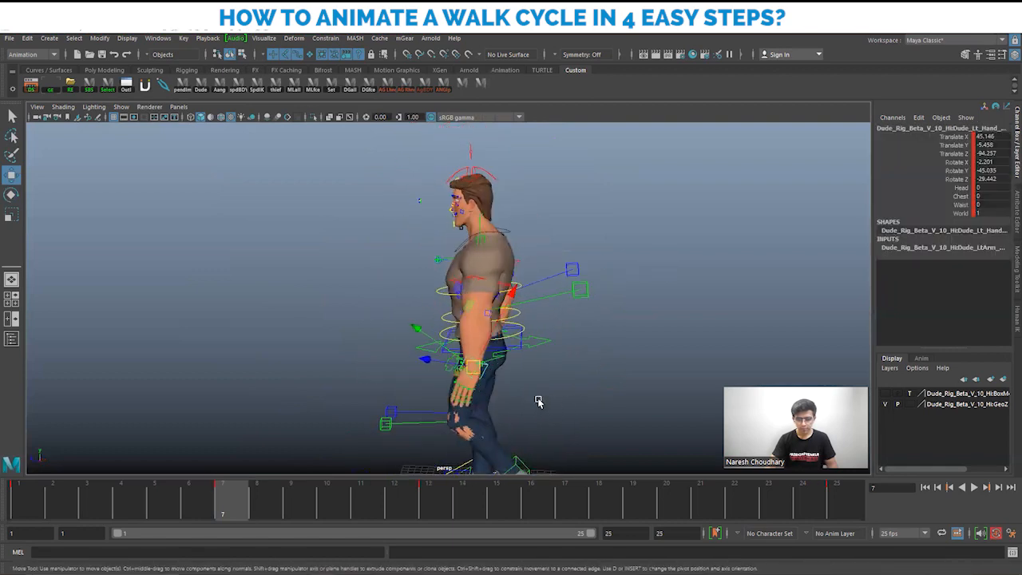
alt+middle_drag(551, 400, 558, 347)
drag(487, 309, 486, 299)
key(s)
Step: Rotate the left hand control to about -12.6° in Z and move it to about 64.6, -35.4 and -99.9
alt+drag(541, 330, 501, 312)
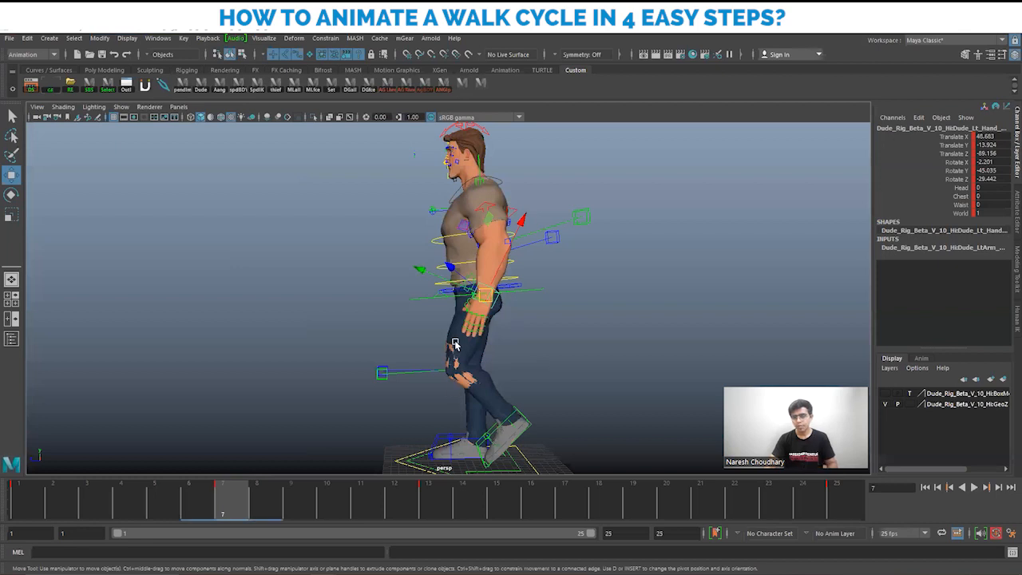
alt+drag(519, 373, 582, 375)
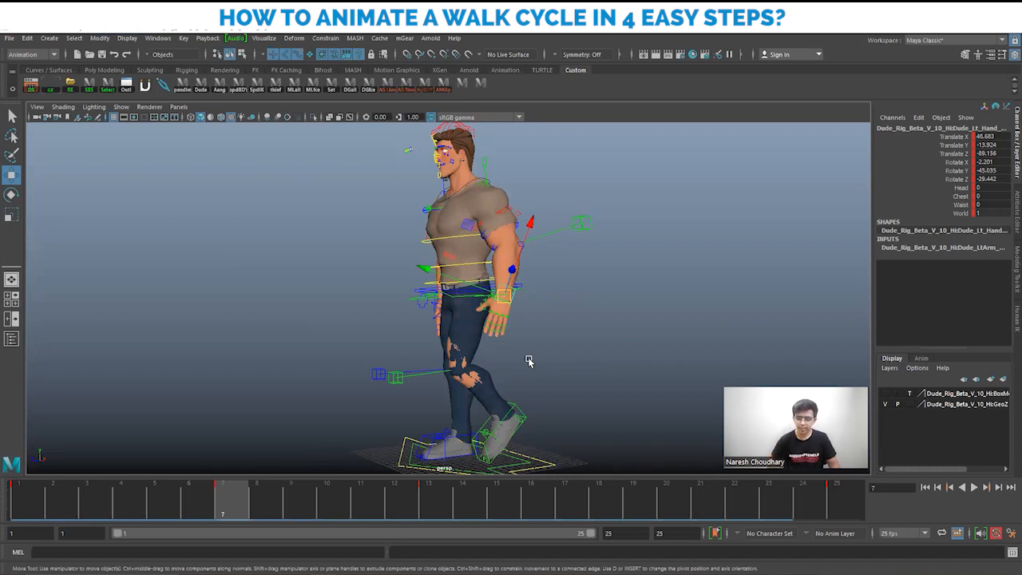
mouse_move(539, 373)
alt+mouse_down()
mouse_move(566, 356)
mouse_move(543, 358)
alt+mouse_up()
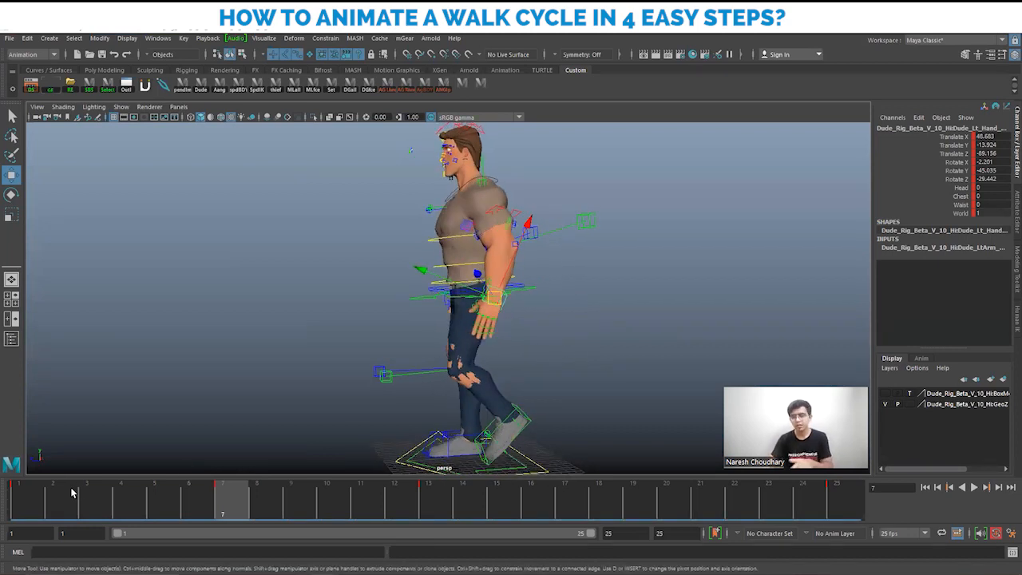
alt+drag(467, 329, 527, 339)
key(e)
key(w)
drag(485, 305, 582, 321)
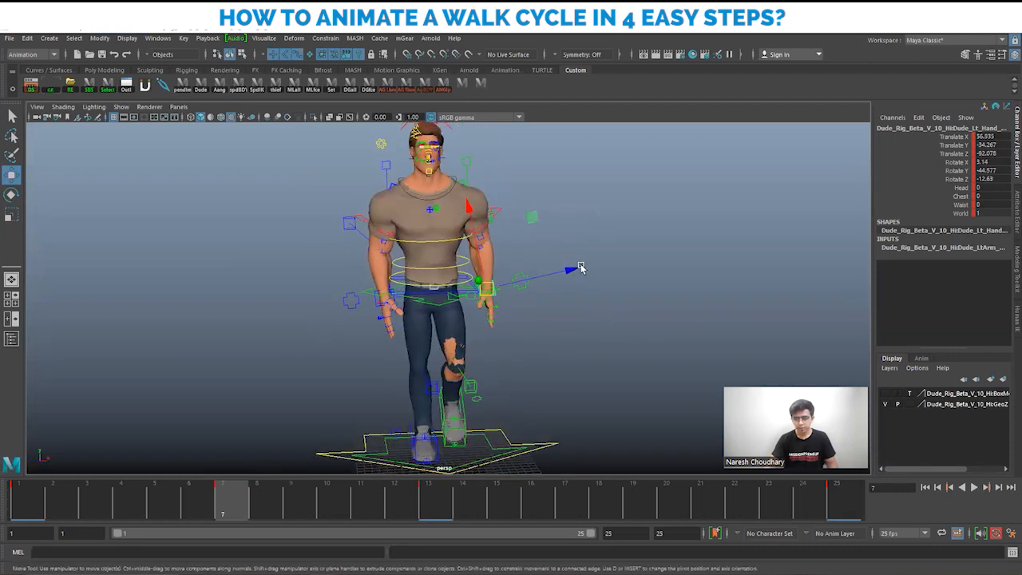
drag(582, 267, 568, 270)
alt+drag(573, 317, 401, 316)
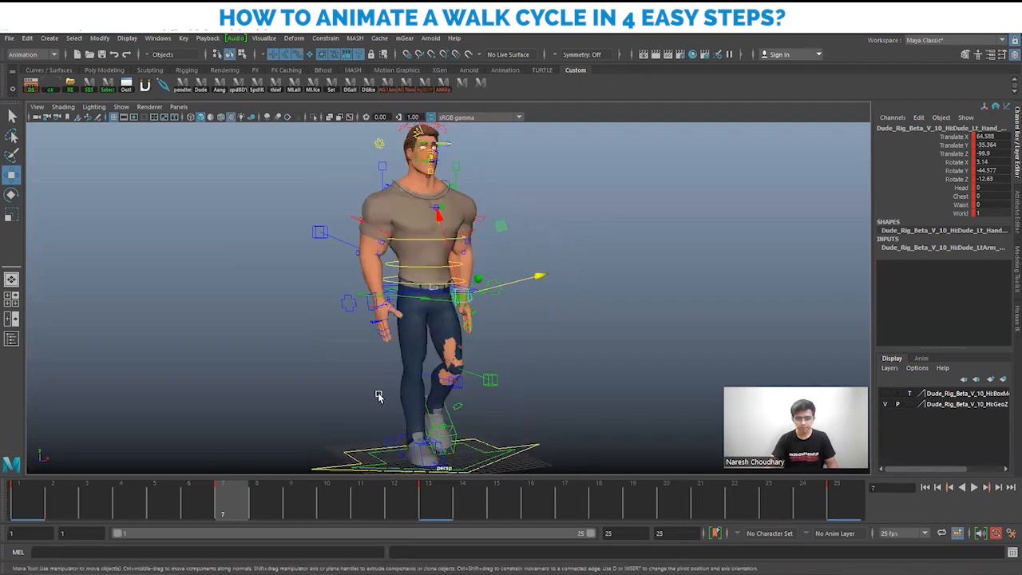
Step: Check the arm swing between frames 1 and 7 from both sides of the character
click(34, 501)
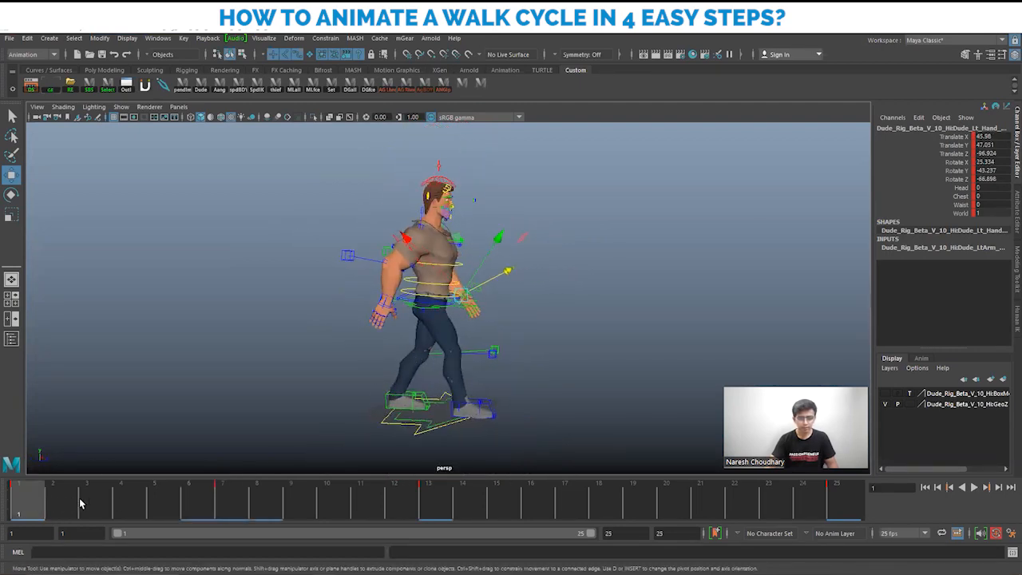
key(alt+v)
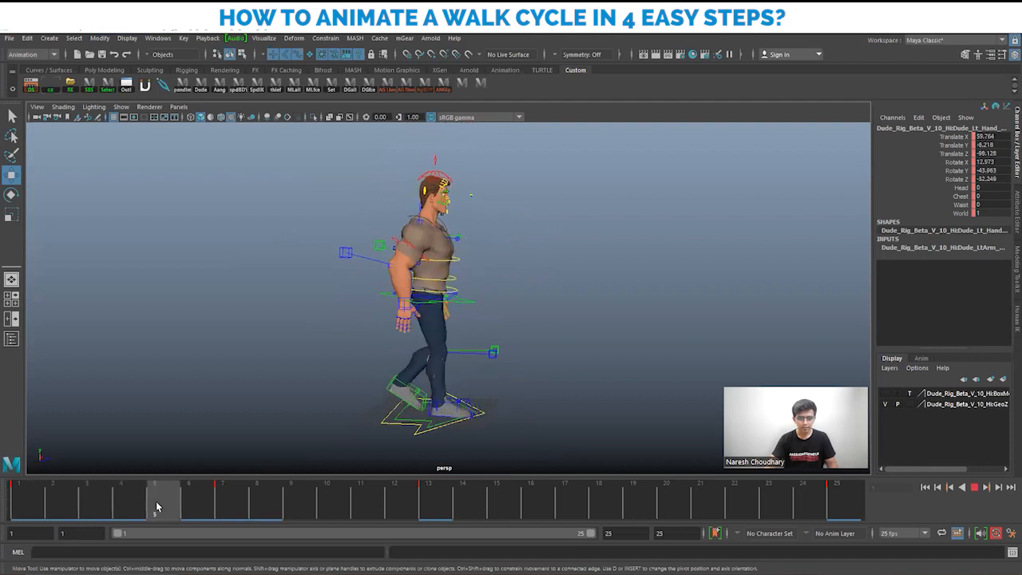
click(233, 502)
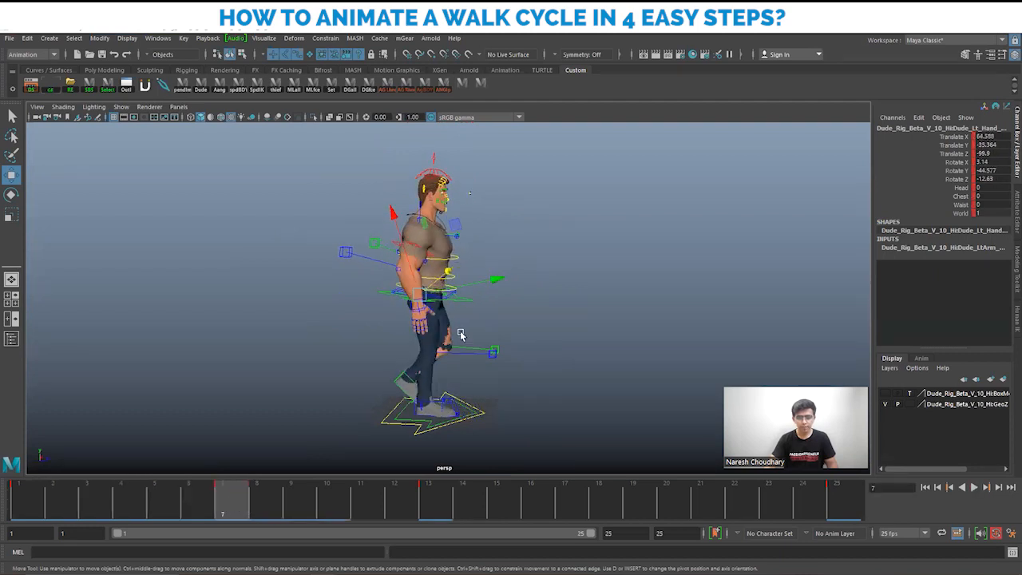
alt+drag(461, 334, 372, 334)
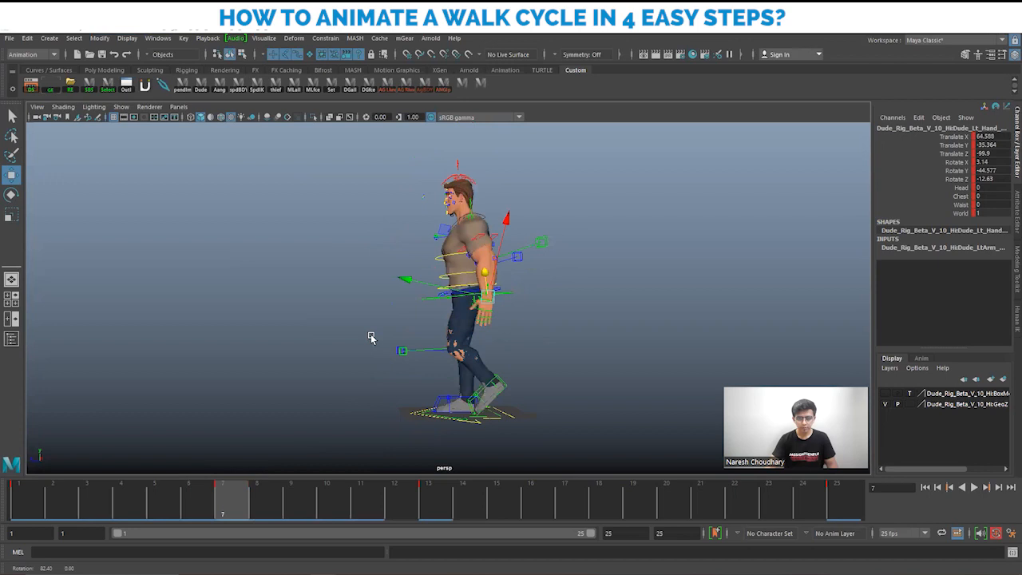
click(28, 504)
drag(56, 505, 228, 504)
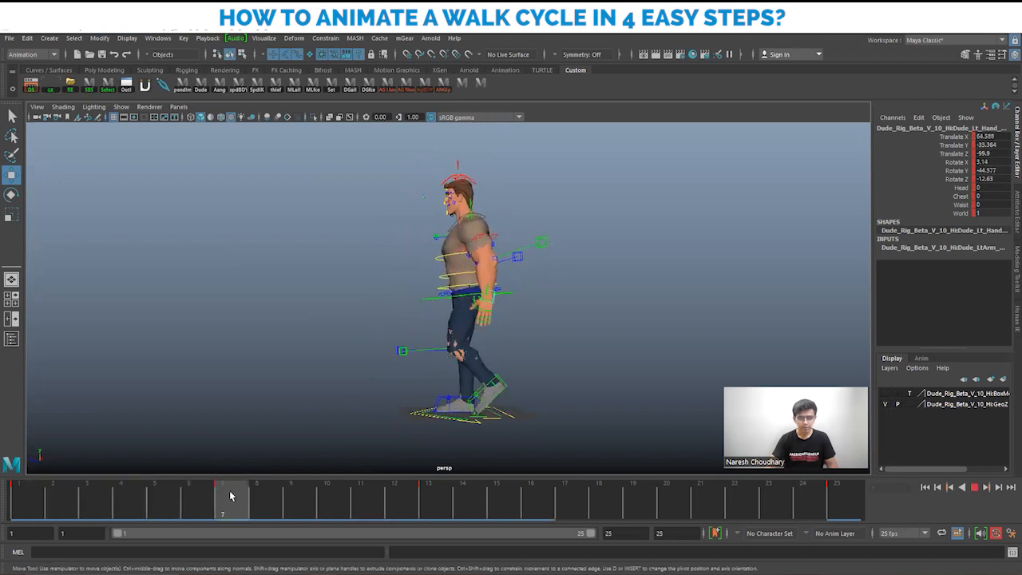
Step: Move the left hand control at frame 7 to about 8.7 in Y and rotate it to about 19.1°, -41.2° and -35.9°
drag(491, 299, 466, 302)
key(e)
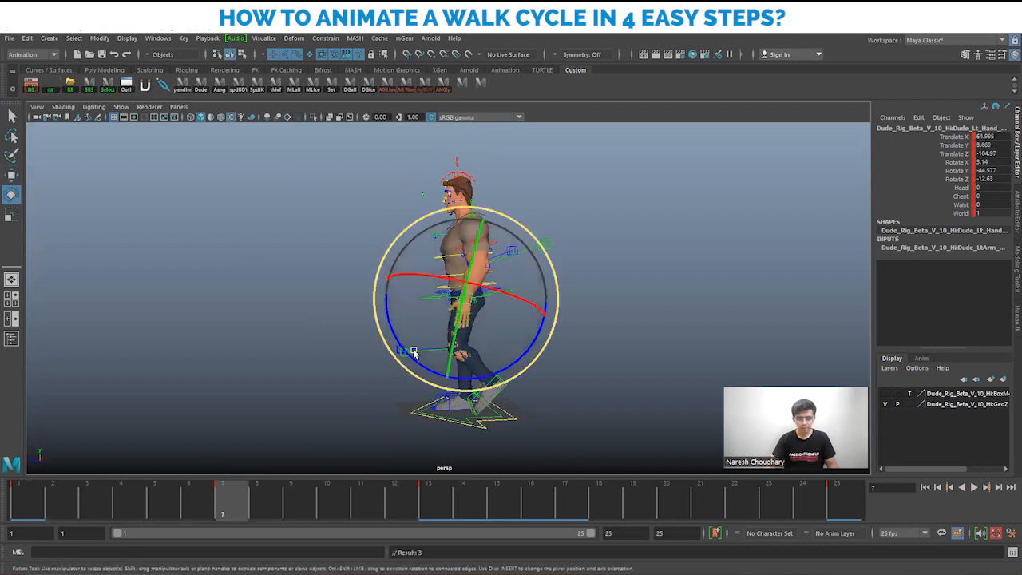
drag(413, 352, 395, 337)
key(w)
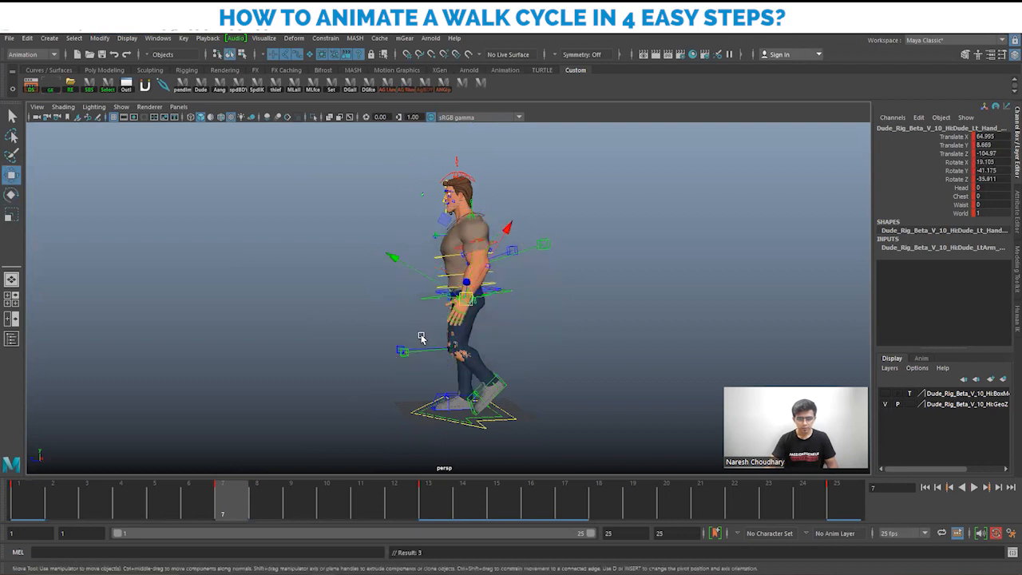
drag(37, 508, 242, 515)
Step: Move the right hand control at frame 7 to about 28.1 in Y
alt+drag(444, 338, 542, 364)
scroll(541, 364, up, 3)
click(421, 306)
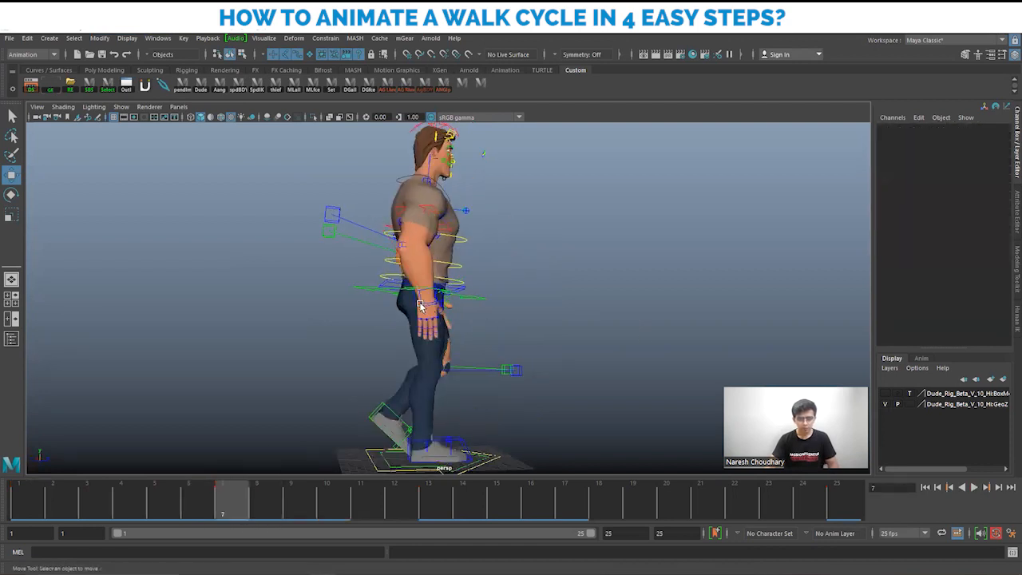
click(416, 297)
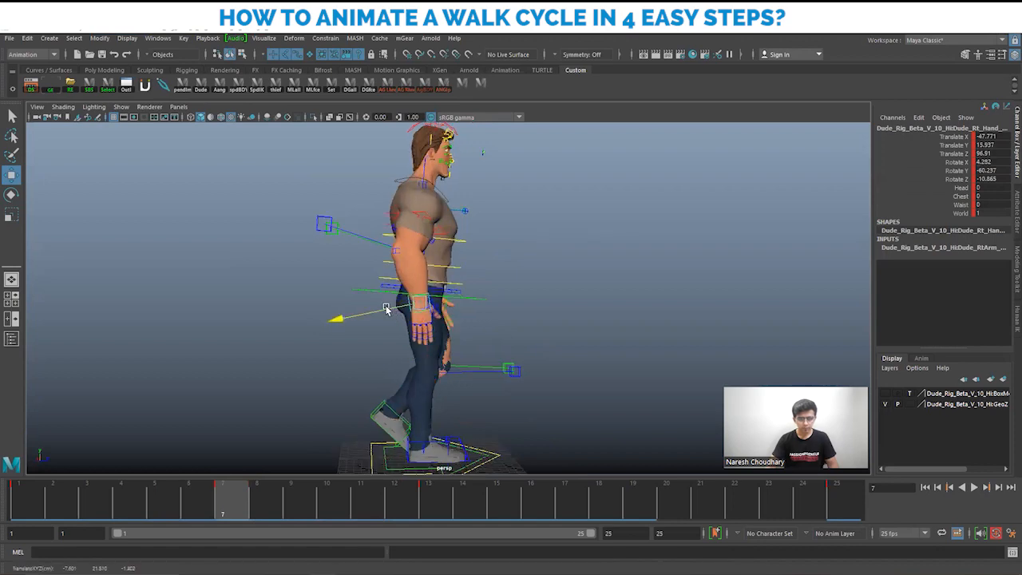
drag(417, 305, 410, 300)
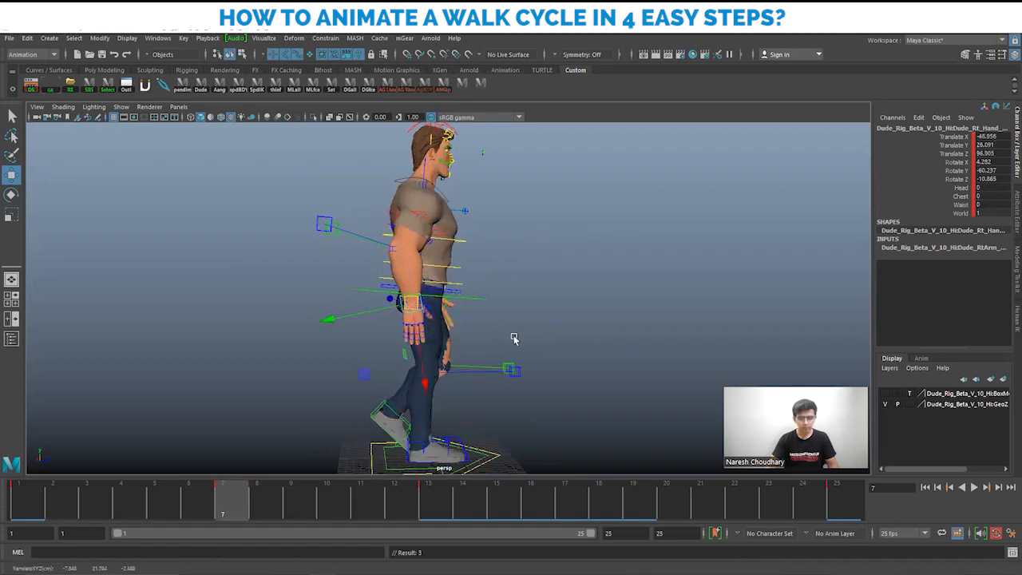
Step: Examine both hands and the left finger controls of the passing pose up close from several front angles
alt+drag(513, 340, 527, 358)
scroll(535, 357, up, 6)
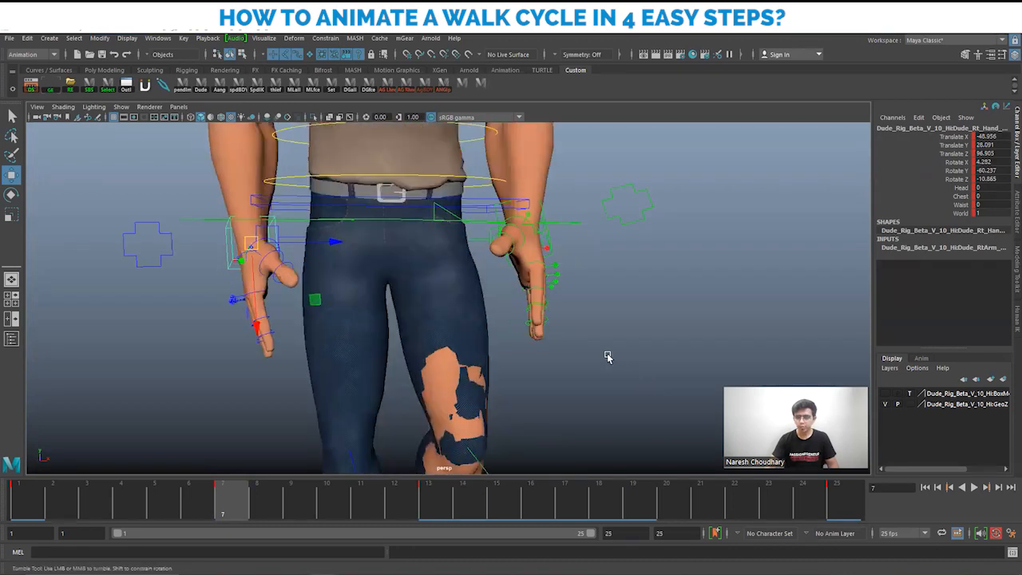
alt+drag(578, 375, 594, 344)
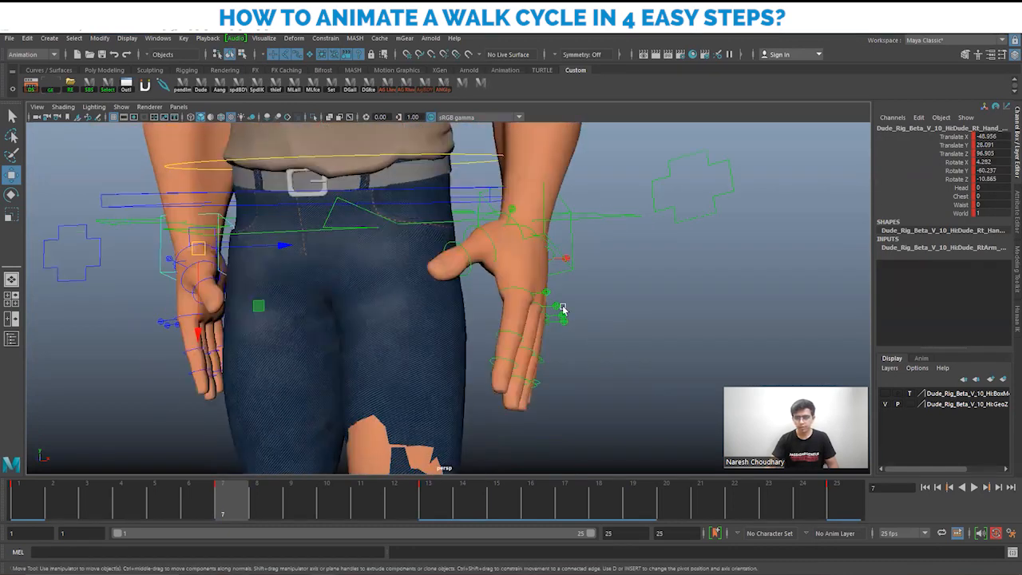
click(582, 317)
mouse_move(563, 310)
alt+mouse_down()
mouse_move(582, 316)
mouse_move(563, 309)
alt+mouse_up()
click(567, 279)
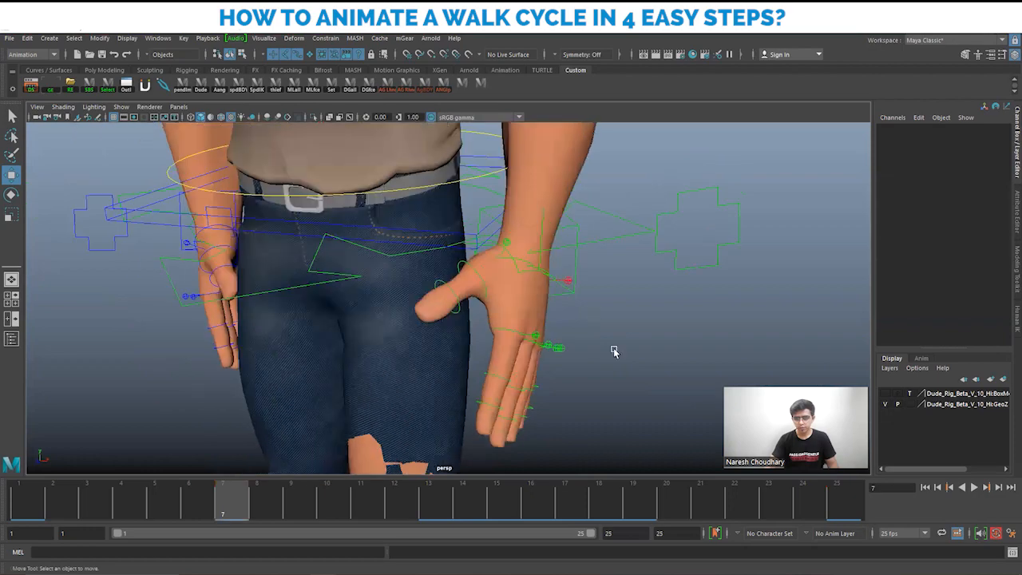
alt+drag(614, 351, 656, 364)
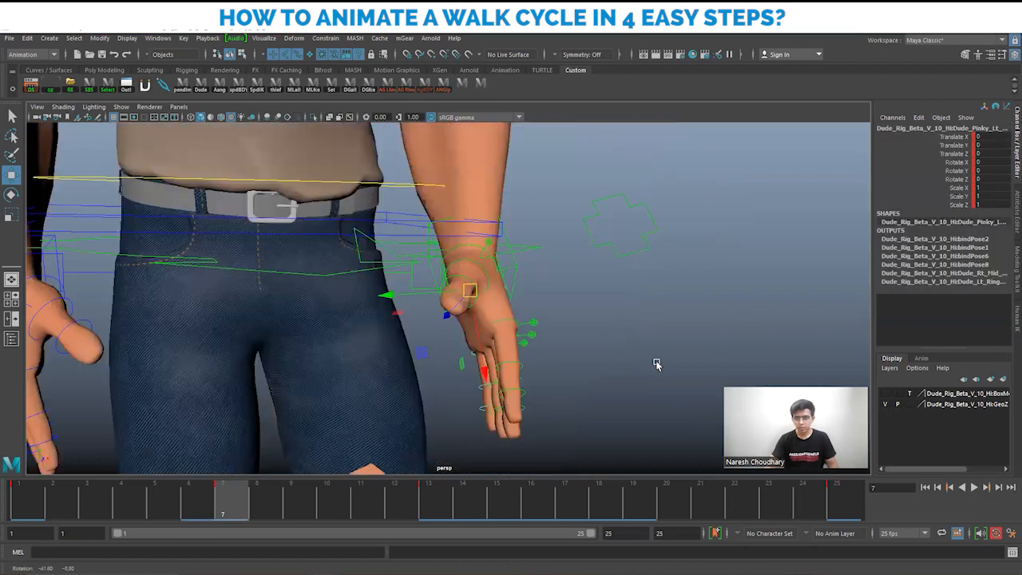
alt+drag(573, 364, 595, 218)
click(593, 370)
click(578, 227)
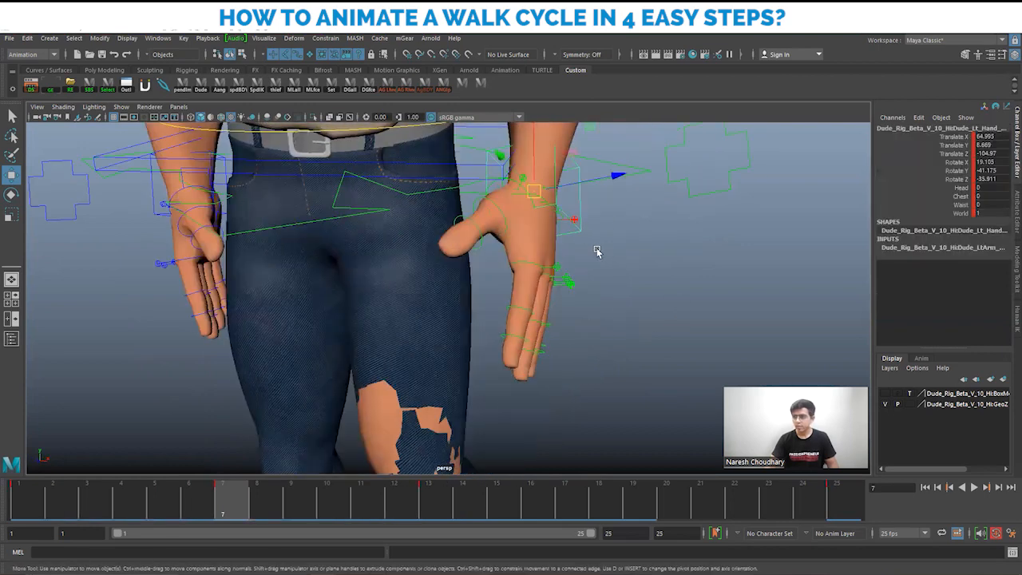
alt+drag(466, 279, 559, 279)
alt+drag(593, 325, 585, 301)
click(585, 301)
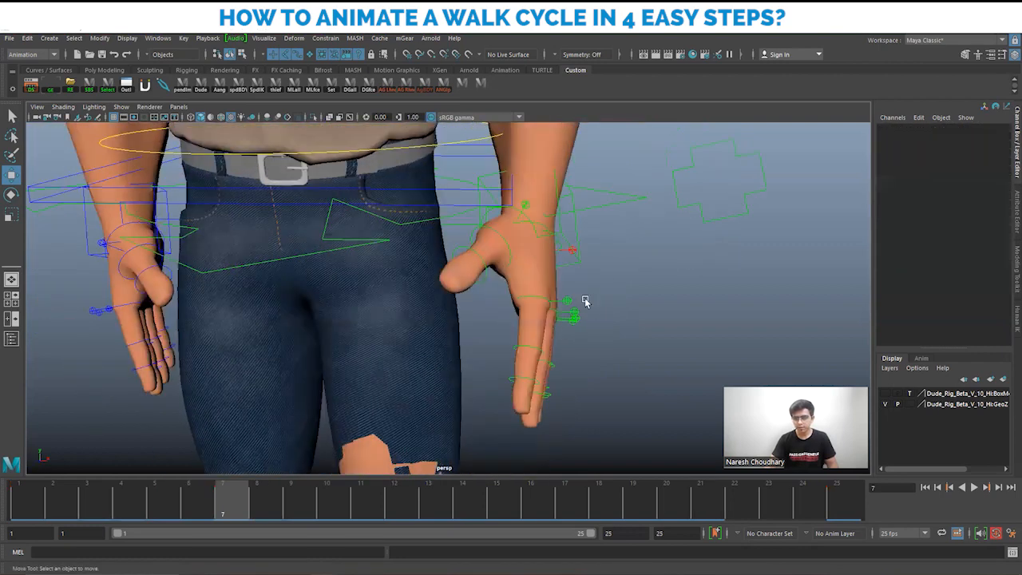
Step: Try rotating the left hand's finger base controls together at frame 7 and undo the rotation
alt+middle_drag(567, 293, 551, 262)
drag(551, 262, 561, 289)
alt+drag(561, 289, 534, 260)
click(545, 265)
click(547, 259)
key(e)
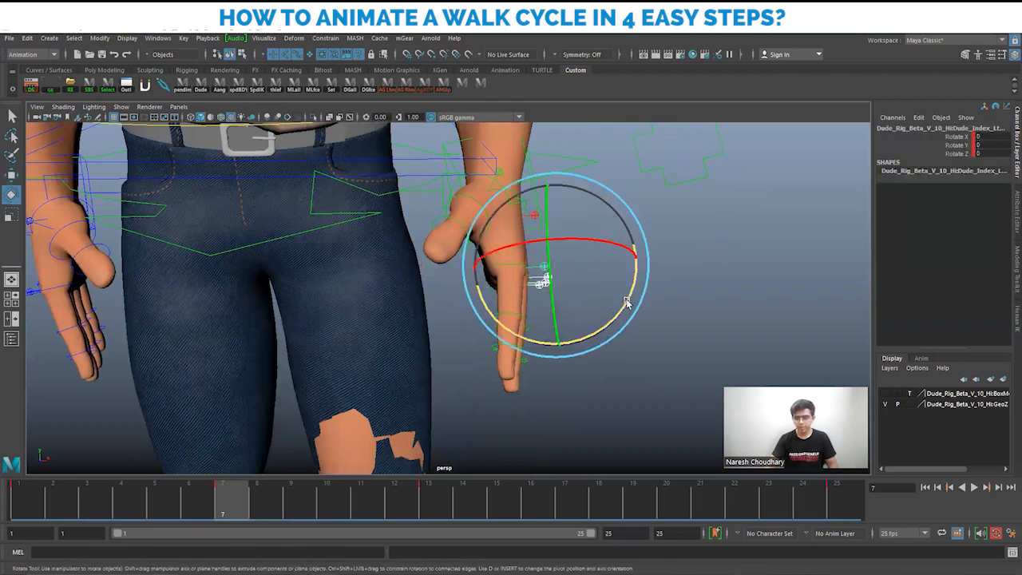
click(626, 304)
drag(626, 304, 623, 307)
key(ctrl+z)
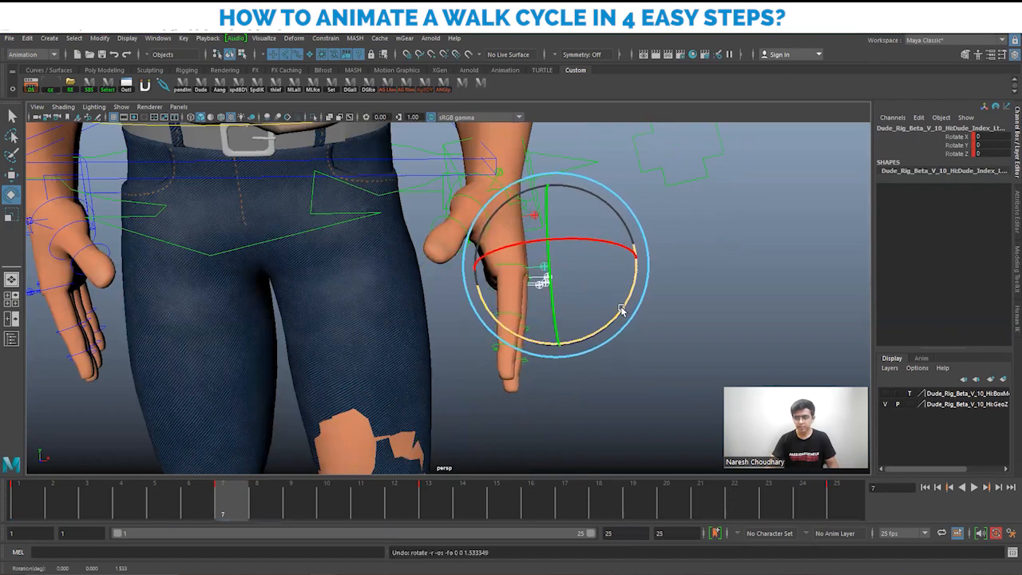
Step: Curl the left index finger at frame 7, rotating its middle joint control to about 5.8° in Z
key(w)
alt+drag(586, 344, 511, 370)
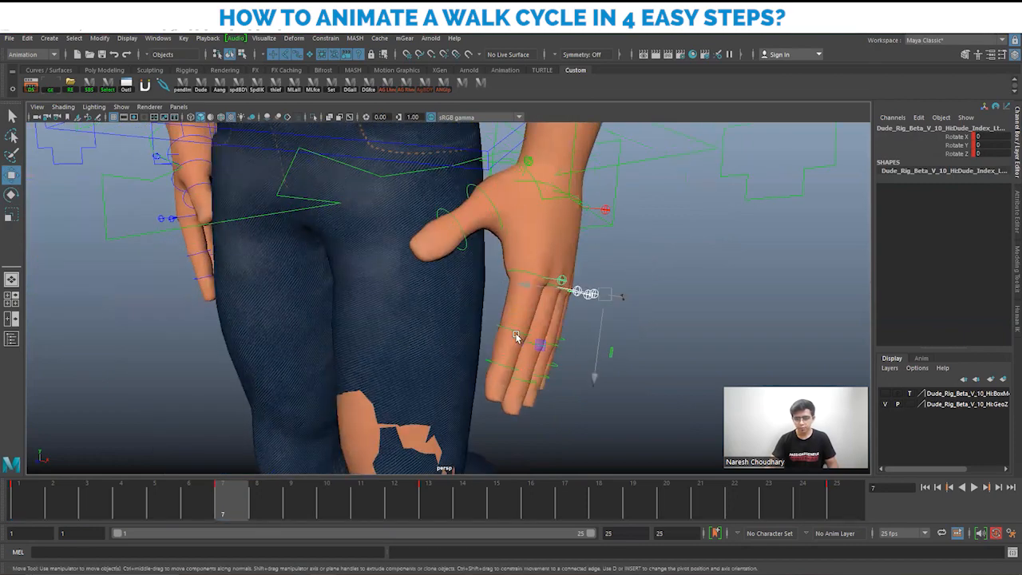
click(515, 337)
key(e)
drag(588, 310, 535, 284)
key(w)
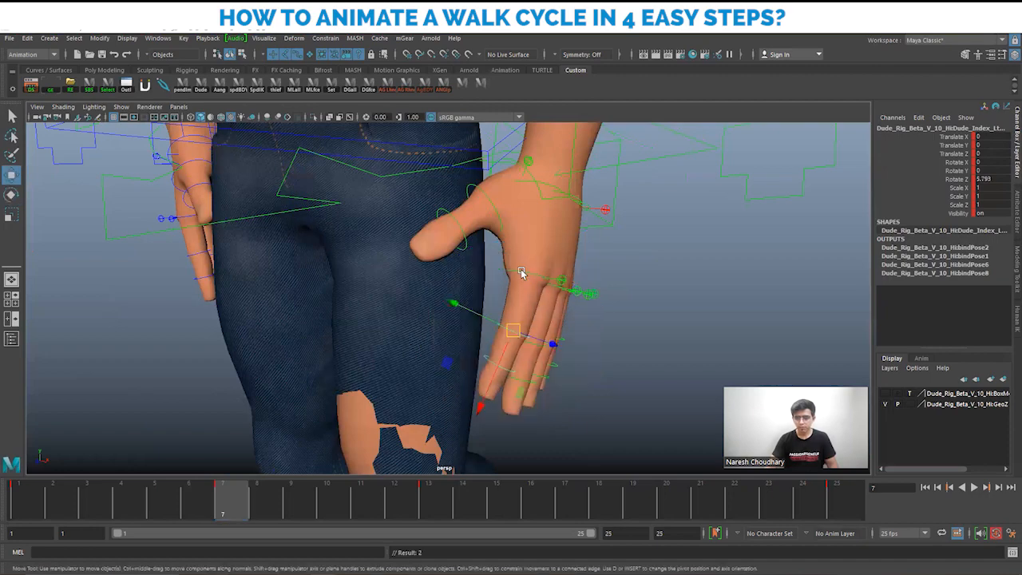
click(523, 271)
alt+drag(583, 313, 589, 373)
key(e)
key(w)
key(bracketleft)
Step: Curl the left middle finger at frame 7, rotating its joint controls to about 8.2° in Z
click(555, 280)
click(557, 283)
key(e)
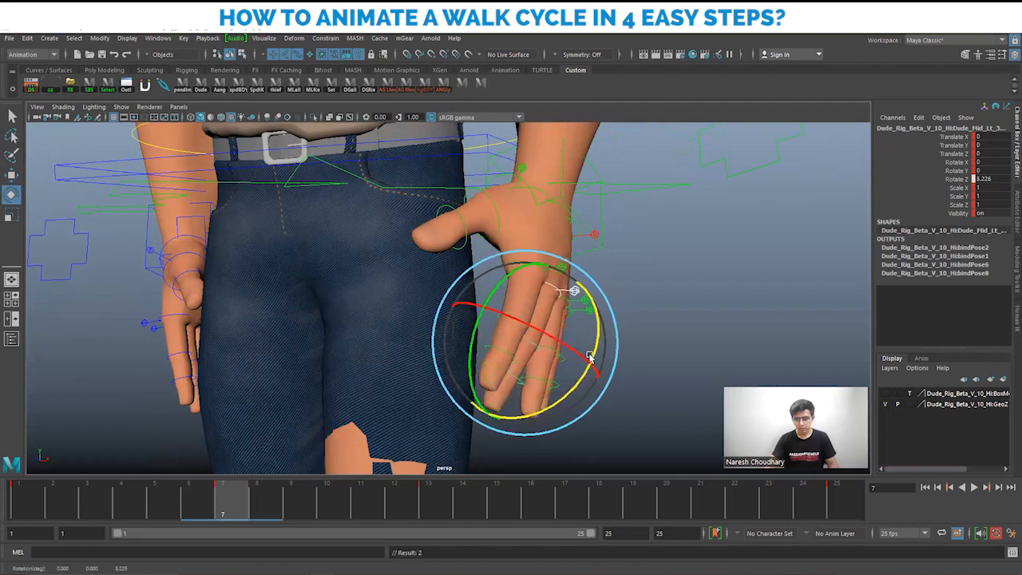
key(w)
alt+middle_drag(593, 372, 610, 306)
alt+drag(573, 310, 583, 358)
key(e)
key(w)
Step: Curl the left ring finger at frame 7, rotating its outer joint control to about 9.8° in Z
alt+drag(612, 284, 562, 246)
click(593, 227)
key(e)
key(w)
key(e)
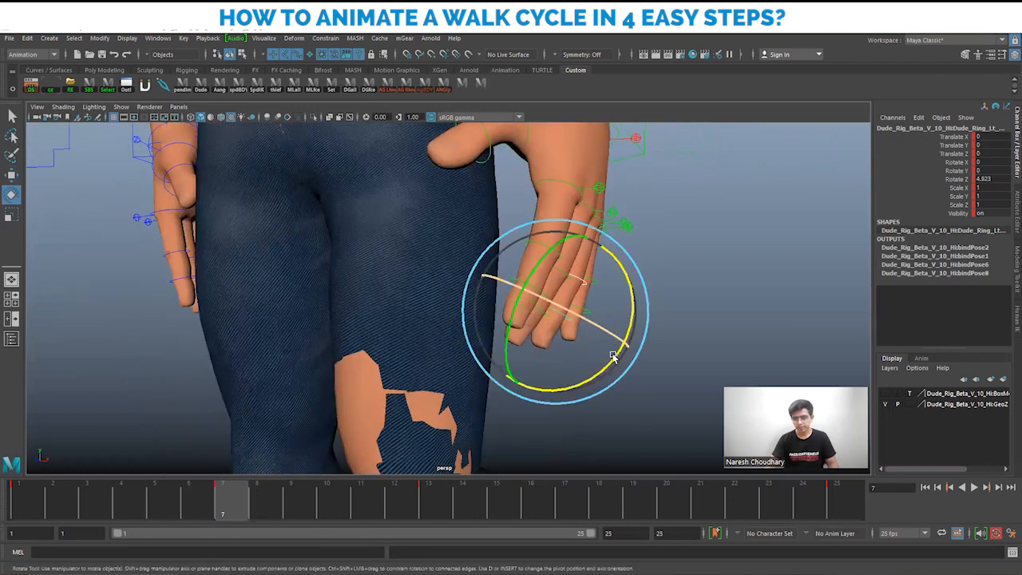
drag(614, 356, 609, 365)
key(w)
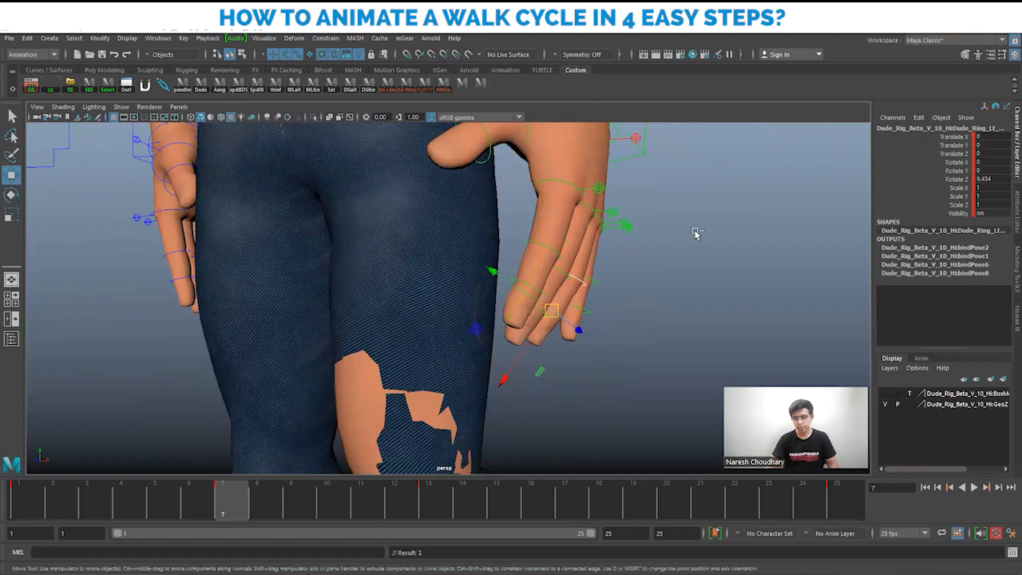
ctrl+drag(695, 233, 573, 296)
key(e)
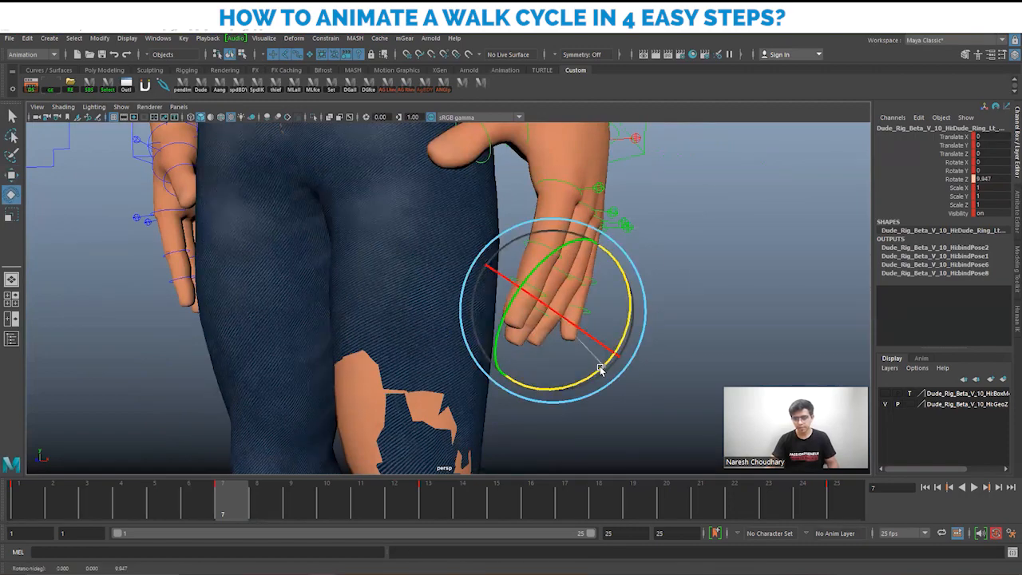
drag(602, 367, 606, 369)
key(w)
Step: Curl the left pinky finger at frame 7, rotating its outer joint controls to about 10.9° in Z
alt+drag(612, 280, 612, 307)
click(626, 296)
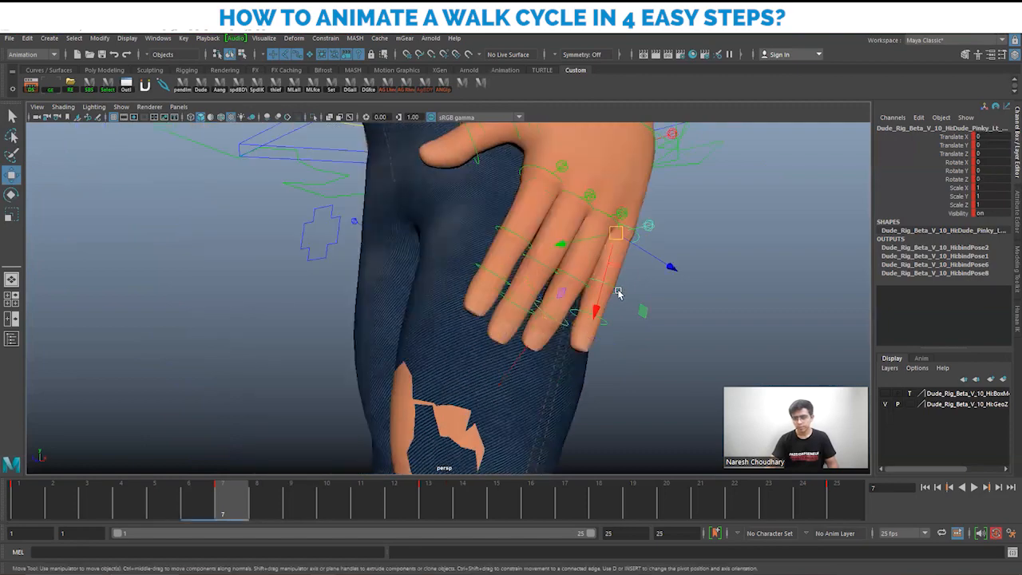
alt+drag(607, 330, 624, 312)
key(e)
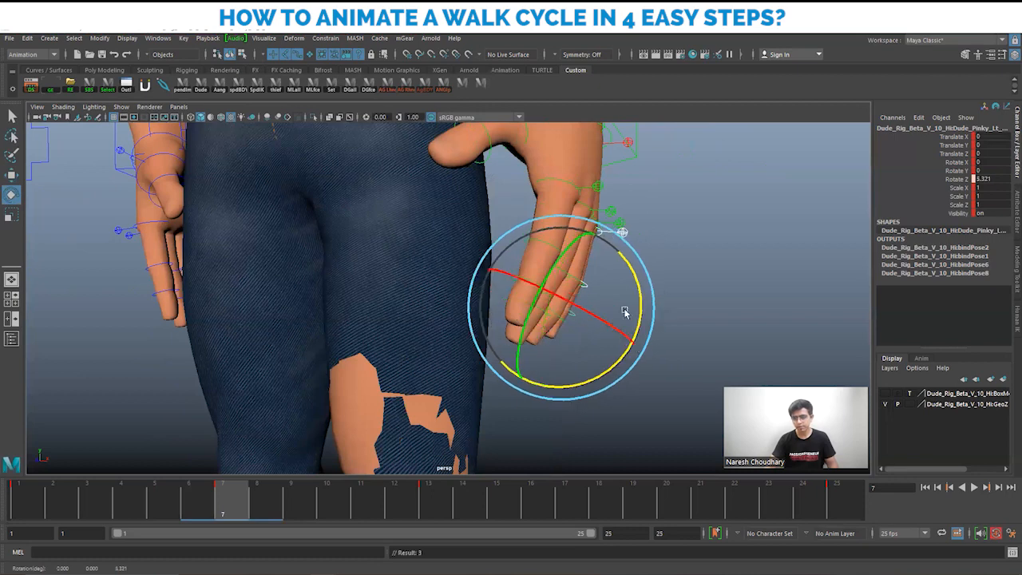
key(w)
key(e)
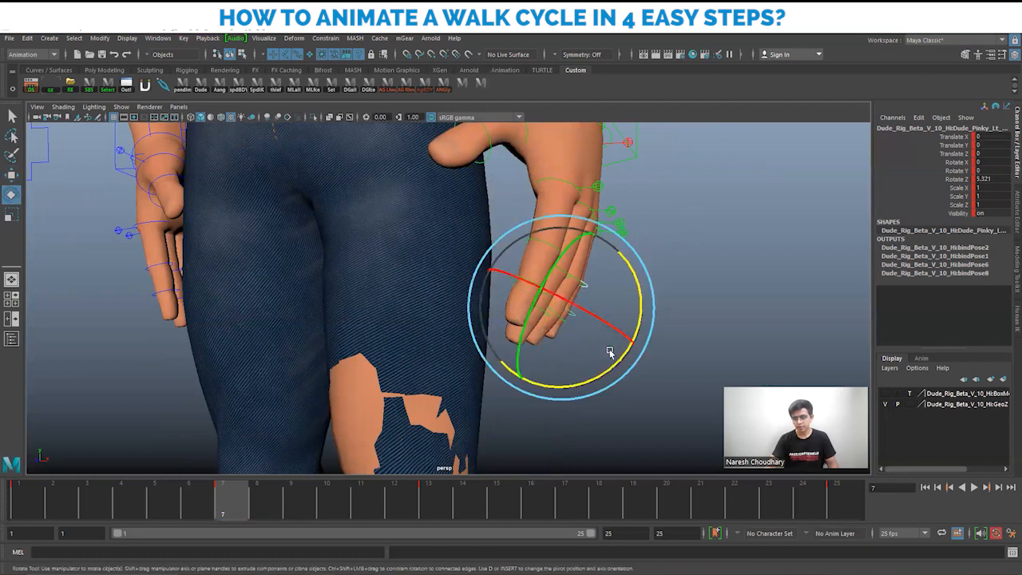
drag(616, 365, 608, 374)
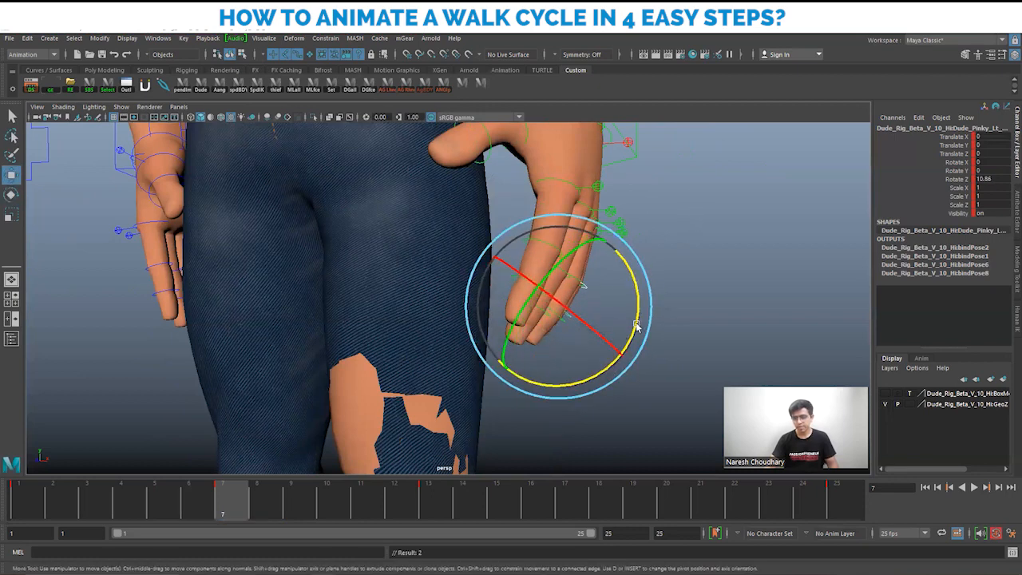
Step: Curl the left pinky further at frame 7, rotating its joint control to about 13.8° in Z
alt+drag(637, 327, 585, 299)
drag(604, 355, 625, 327)
key(w)
scroll(432, 266, down, 3)
alt+drag(432, 265, 415, 249)
scroll(529, 236, up, 3)
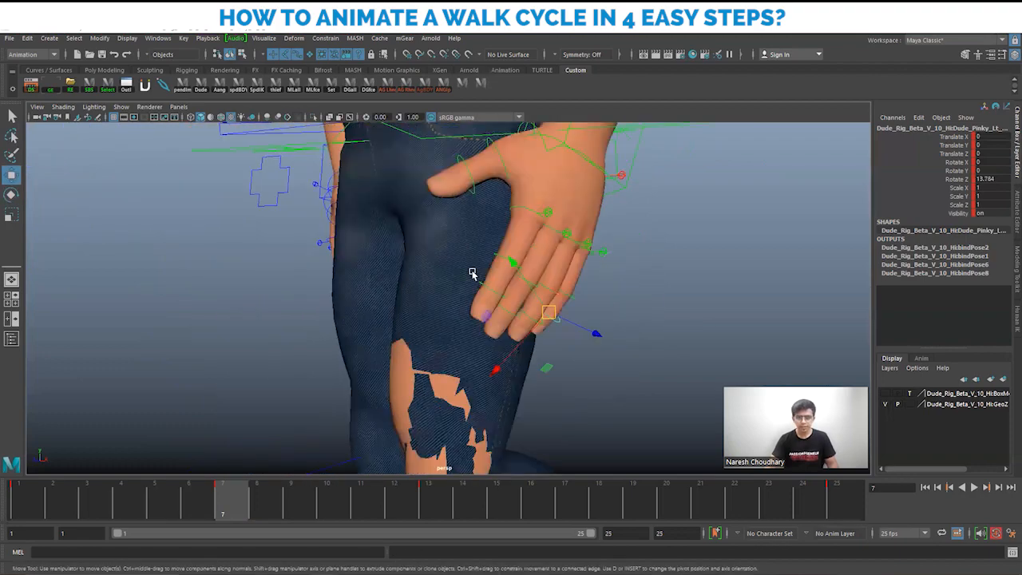
Step: Rotate the left thumb's joint control to about 6.7° in Z at frame 7 and key it
alt+middle_drag(472, 273, 462, 352)
click(483, 240)
alt+drag(596, 310, 500, 233)
key(e)
key(e)
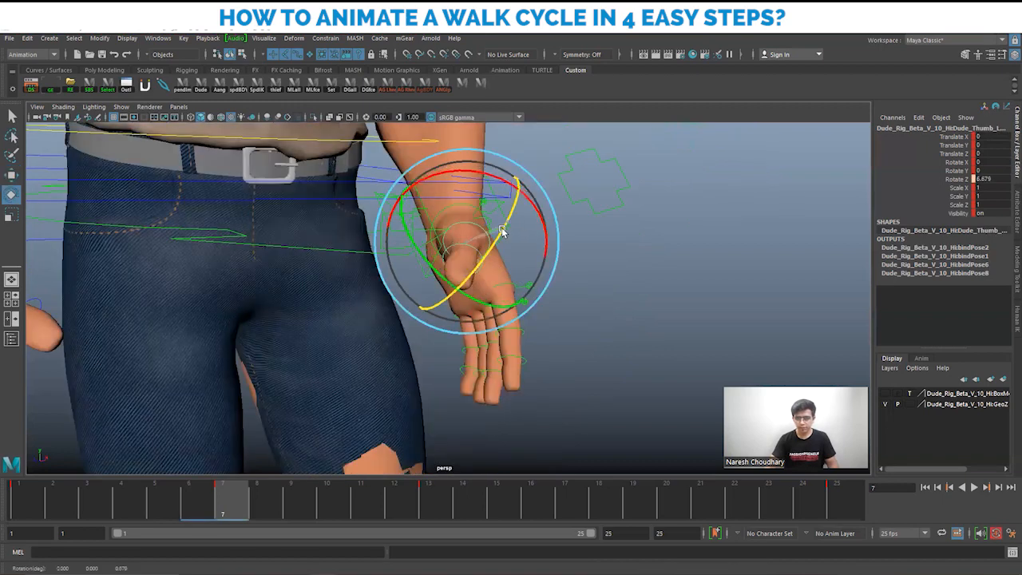
key(s)
key(w)
alt+drag(498, 271, 487, 270)
Step: Rotate the left thumb's base control at frame 7 to about -23.1° in Y, with a slight rotation in X
click(514, 211)
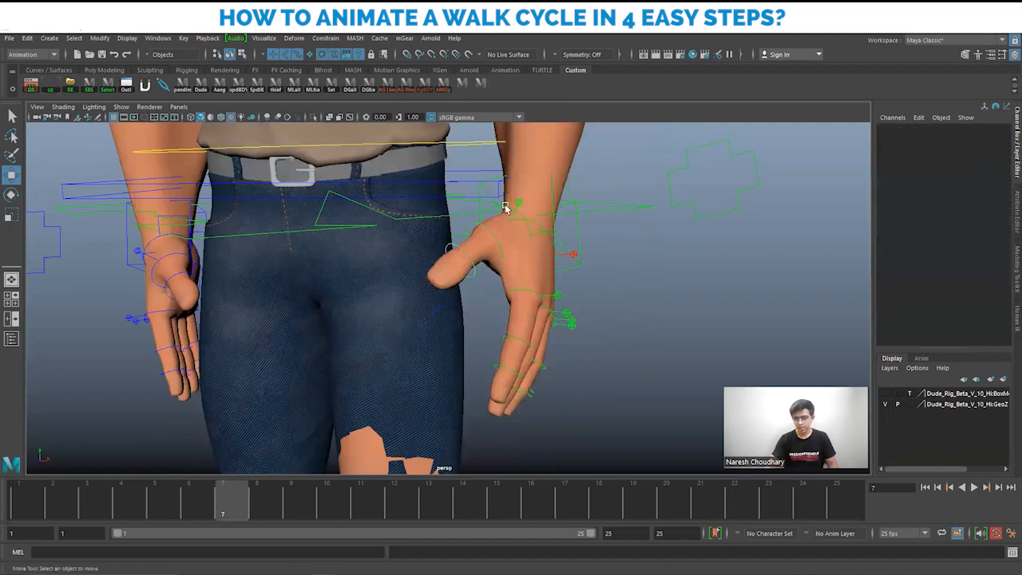
click(503, 204)
alt+drag(563, 277, 550, 294)
key(e)
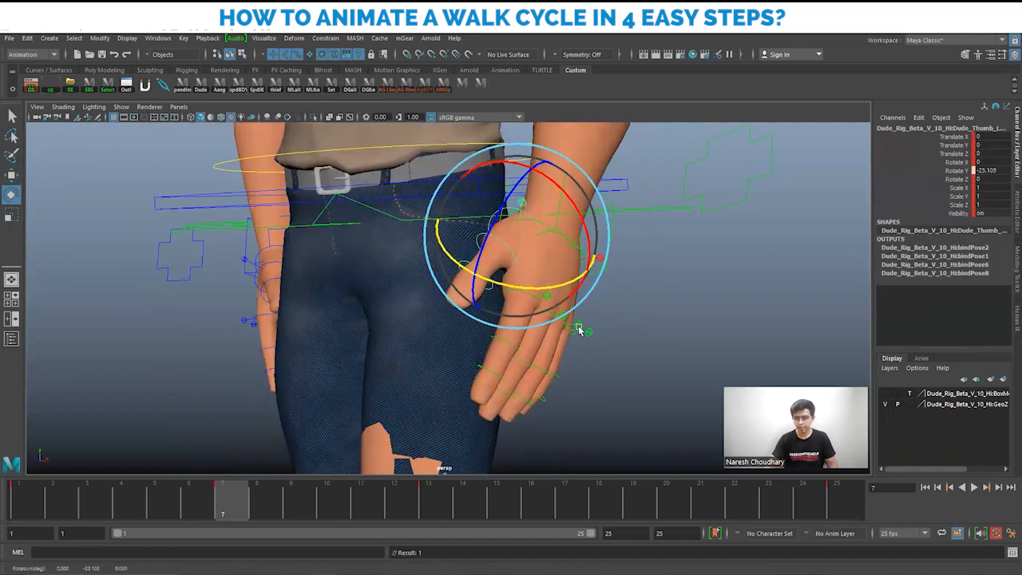
key(w)
alt+drag(591, 329, 521, 229)
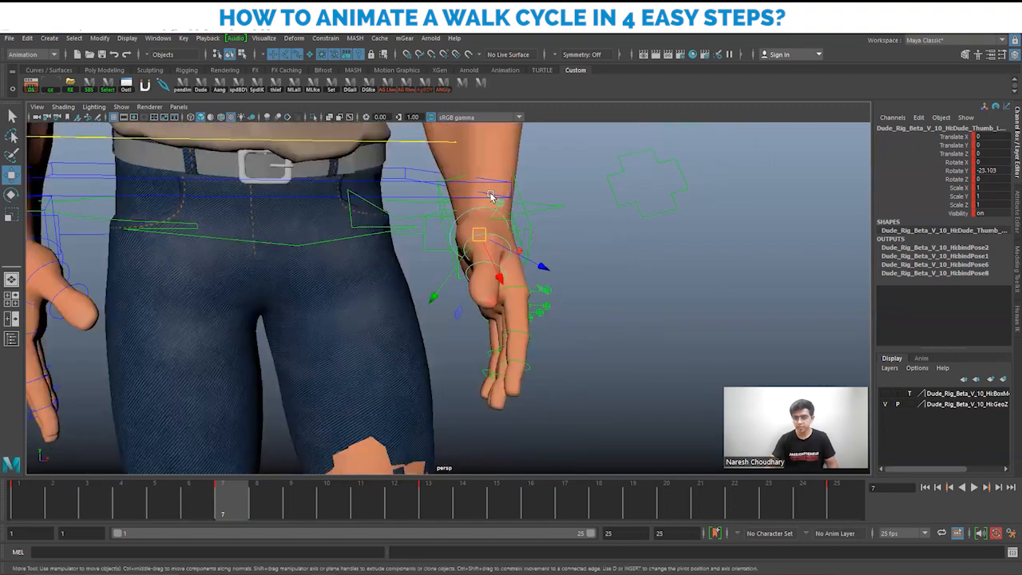
key(e)
drag(462, 163, 459, 168)
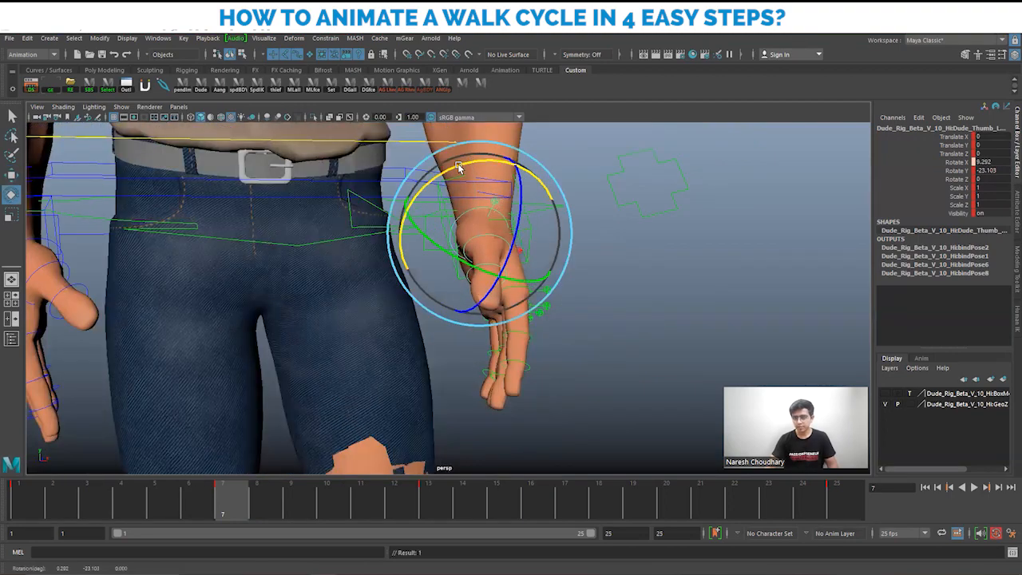
key(w)
Step: Examine the left hand's relaxed pose from the side, back and front, both close up and with the whole body
scroll(472, 340, down, 4)
alt+drag(548, 373, 447, 356)
scroll(602, 370, up, 3)
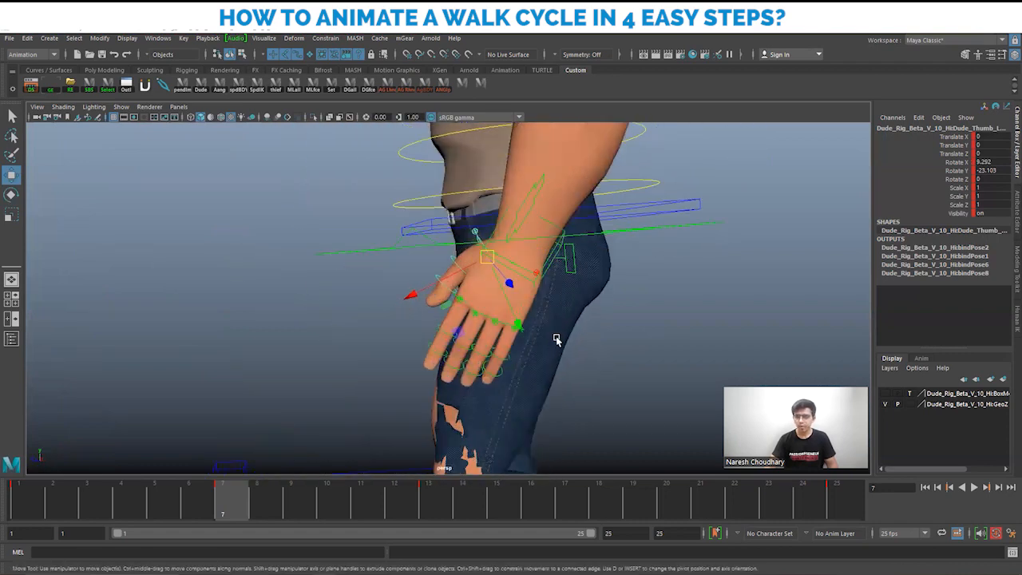
key(bracketleft)
alt+drag(547, 338, 471, 319)
click(607, 378)
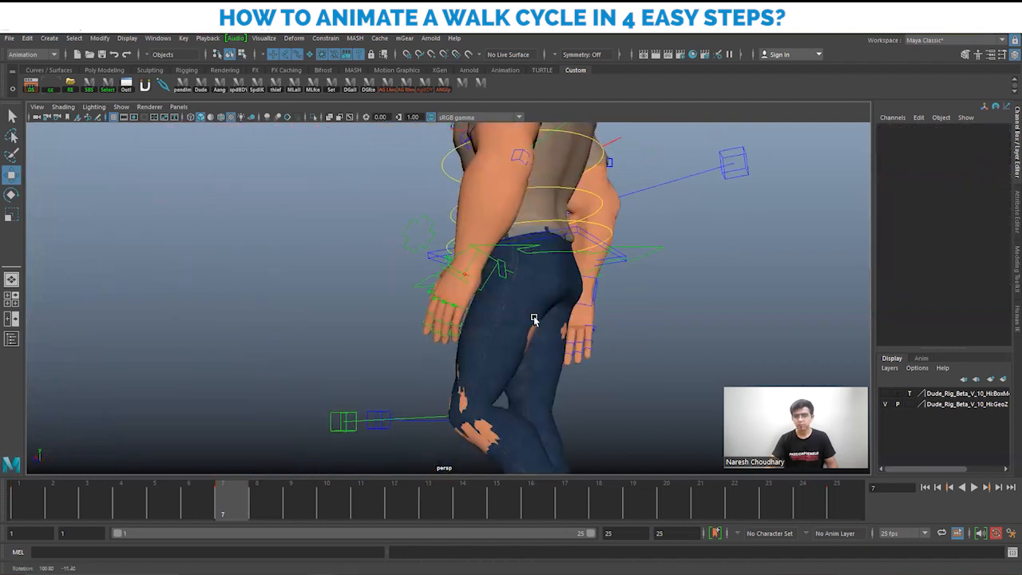
alt+right_drag(534, 319, 486, 301)
alt+drag(487, 301, 589, 365)
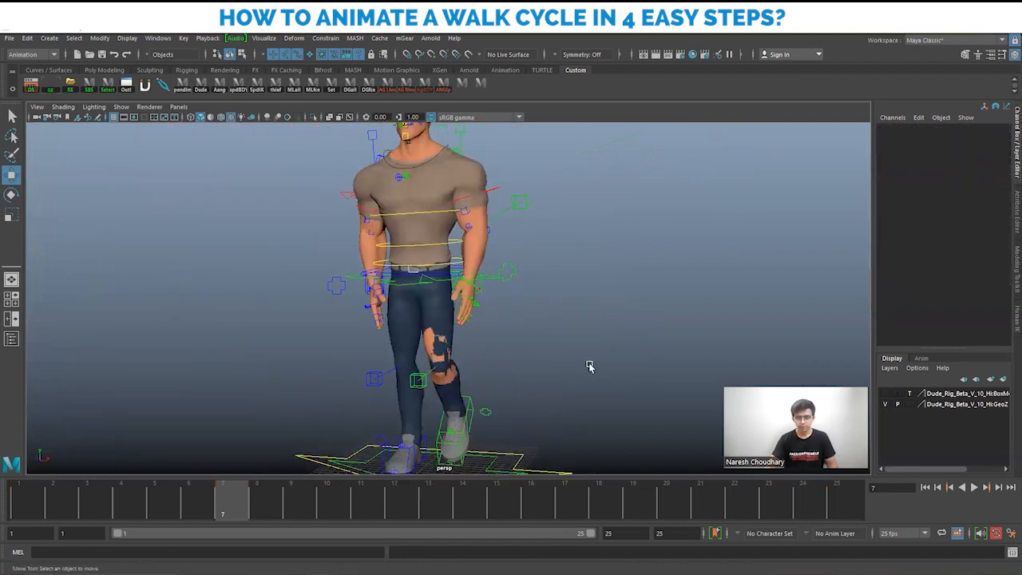
alt+right_drag(475, 272, 535, 305)
alt+drag(449, 299, 555, 333)
alt+right_drag(463, 267, 497, 296)
alt+middle_drag(479, 257, 491, 296)
Step: Select the left hand's finger controls, play back the walk cycle to check the finger motion, and return to frame 7
key(4)
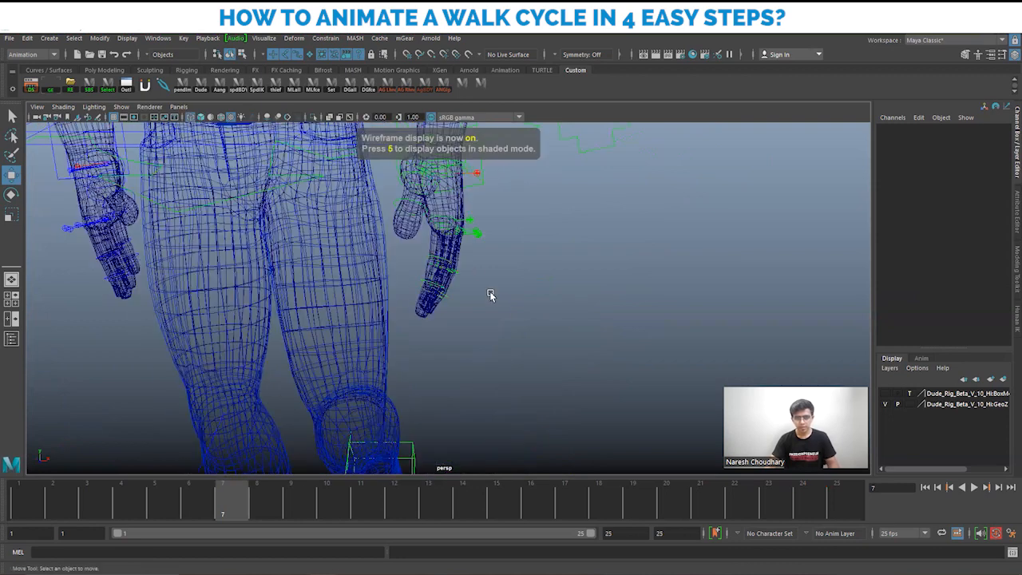
alt+middle_drag(535, 232, 560, 249)
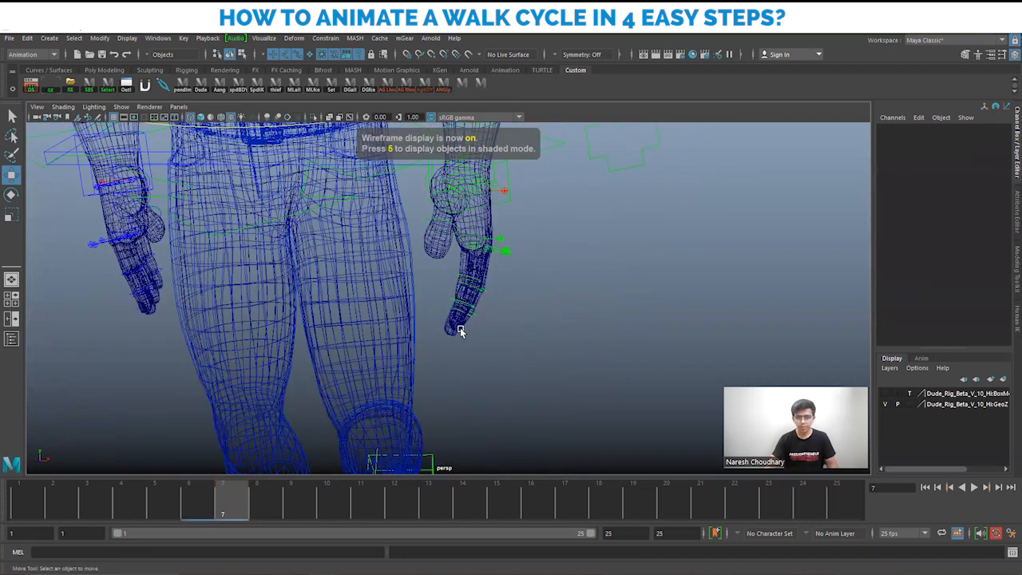
click(477, 321)
key(5)
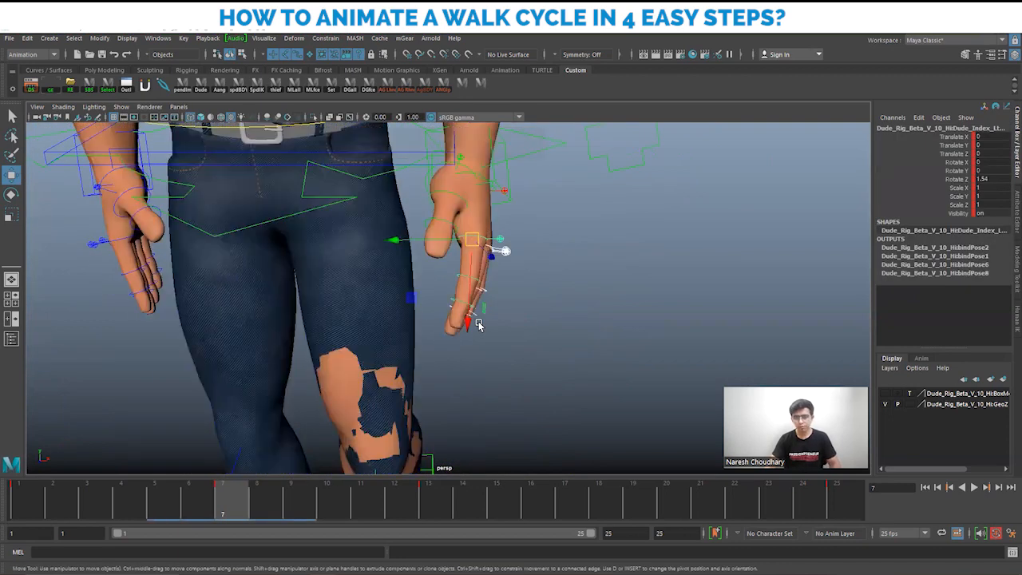
alt+right_drag(561, 352, 321, 312)
alt+middle_drag(320, 312, 549, 299)
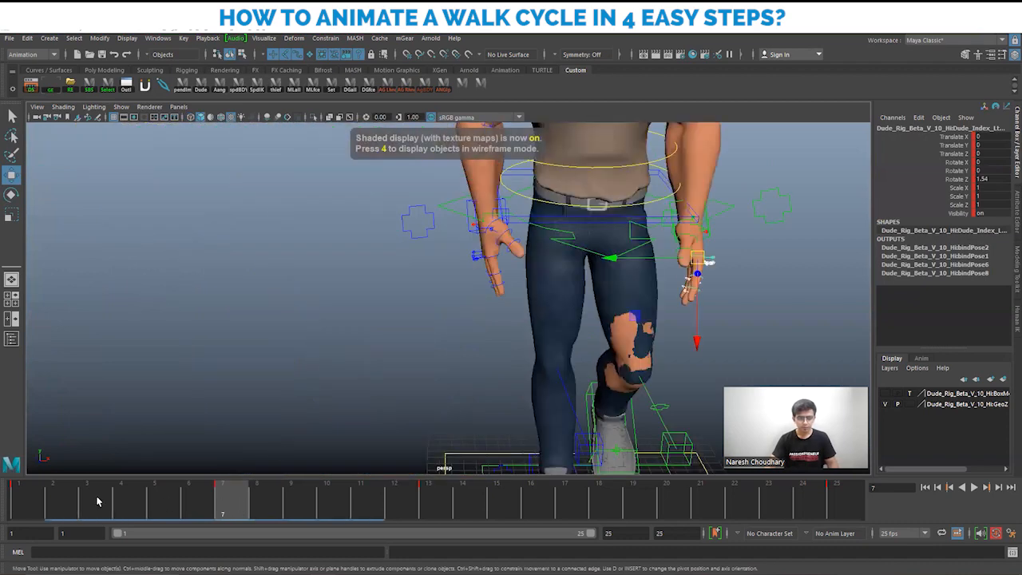
key(alt+v)
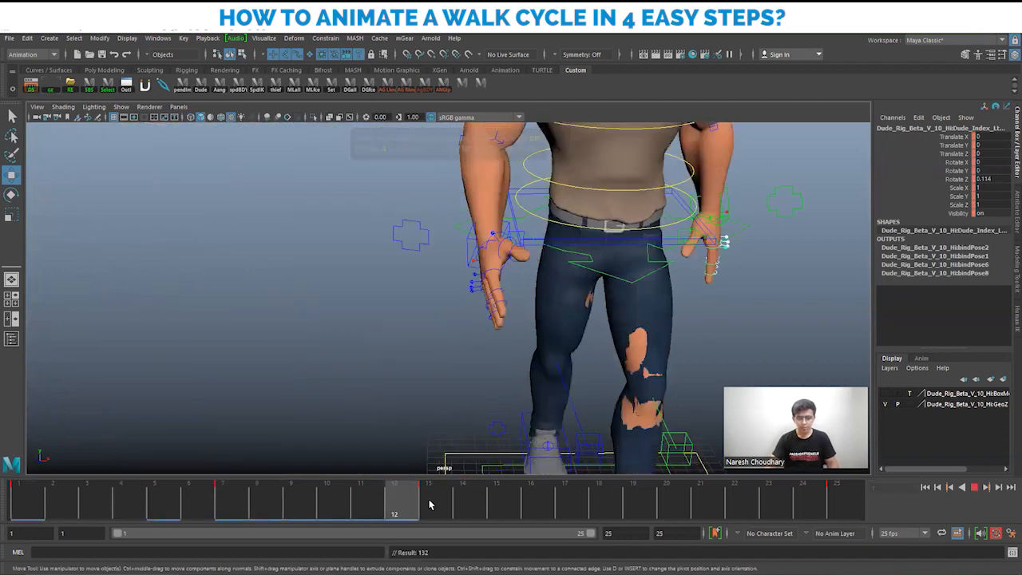
click(429, 504)
middle_drag(773, 507, 840, 507)
key(alt+v)
click(230, 509)
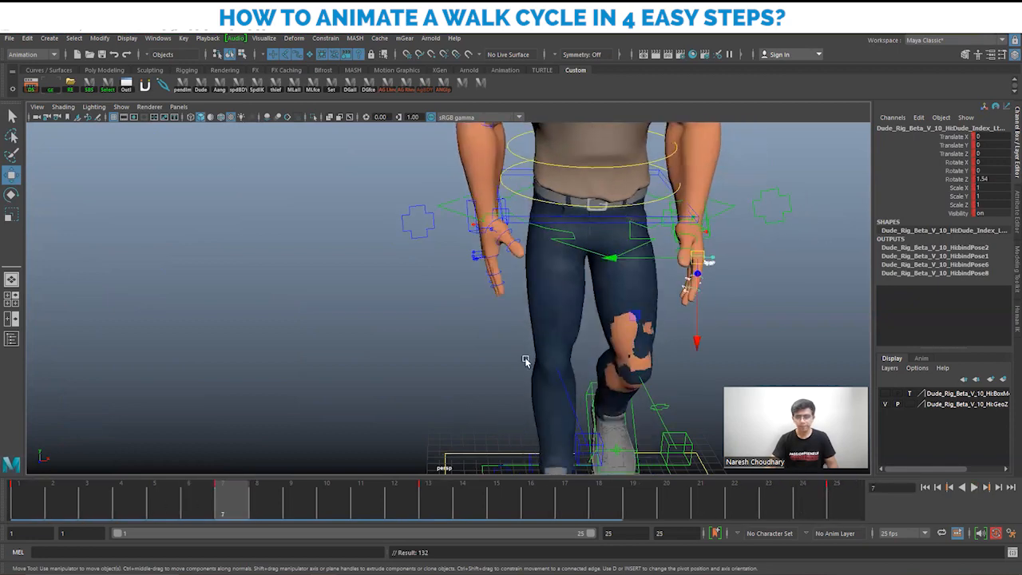
Step: Select the right hand control and compare the character's poses at frames 1 and 7 from the front
key(f)
scroll(507, 377, down, 5)
scroll(312, 338, down, 6)
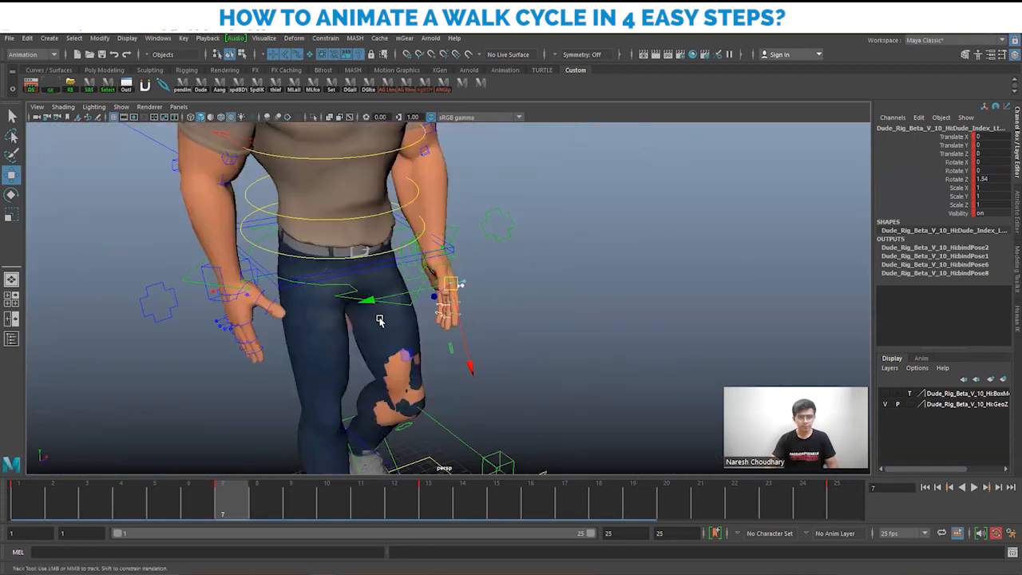
click(314, 343)
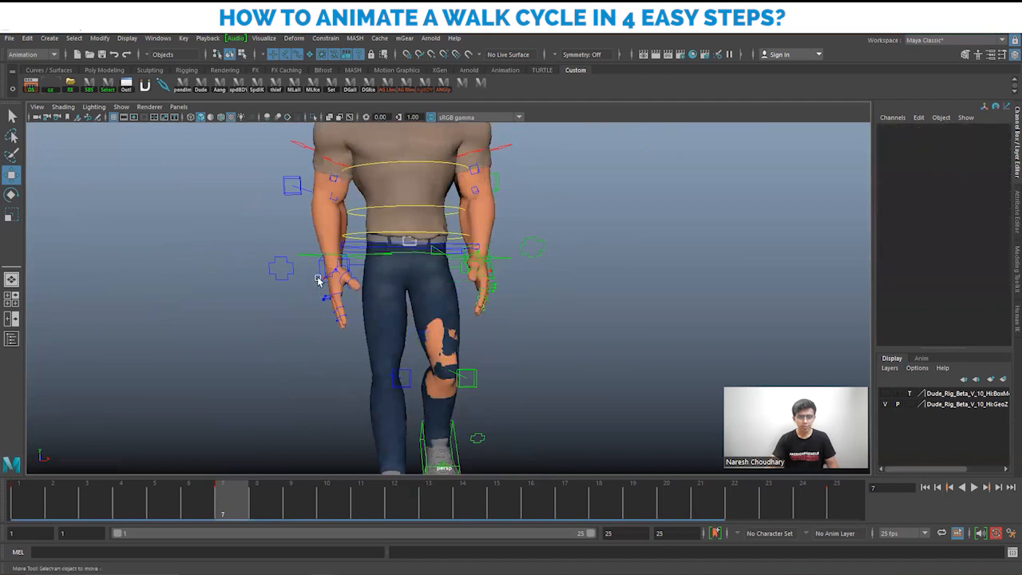
click(324, 275)
scroll(335, 303, down, 3)
scroll(401, 331, down, 3)
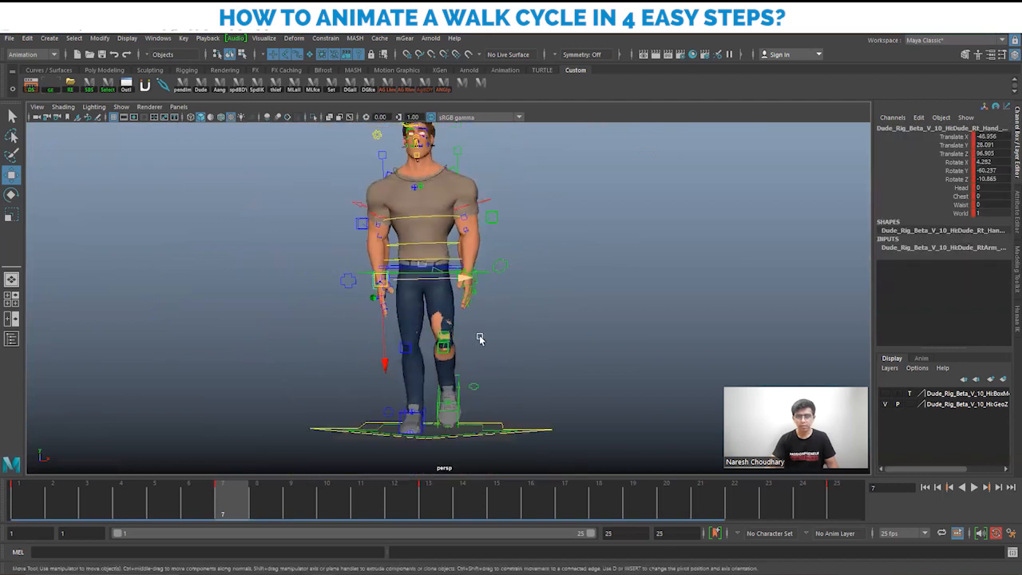
mouse_move(479, 338)
alt+mouse_down()
mouse_move(495, 349)
mouse_move(431, 376)
mouse_move(492, 360)
mouse_move(472, 330)
alt+mouse_up()
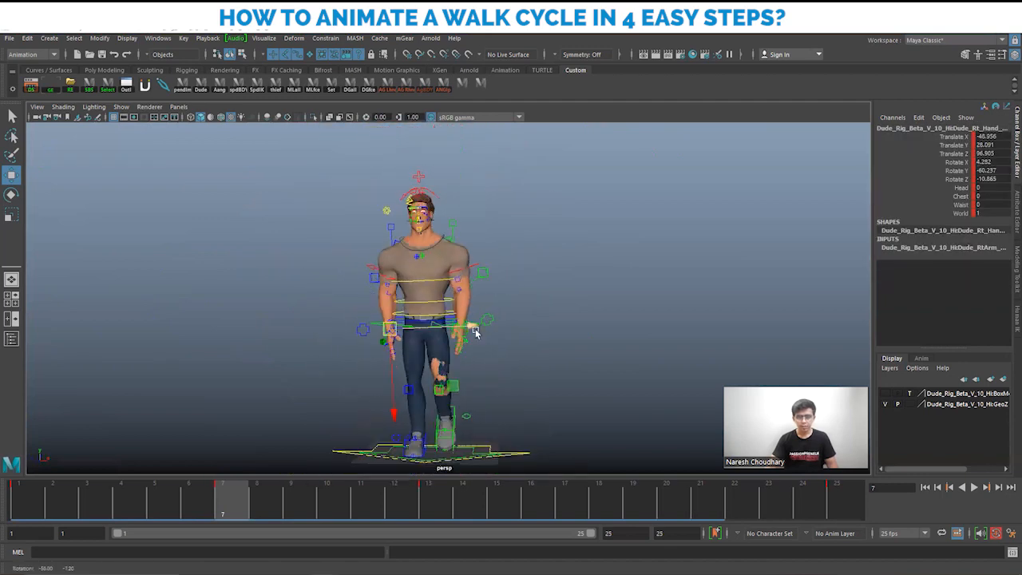
alt+middle_drag(472, 331, 484, 332)
click(28, 509)
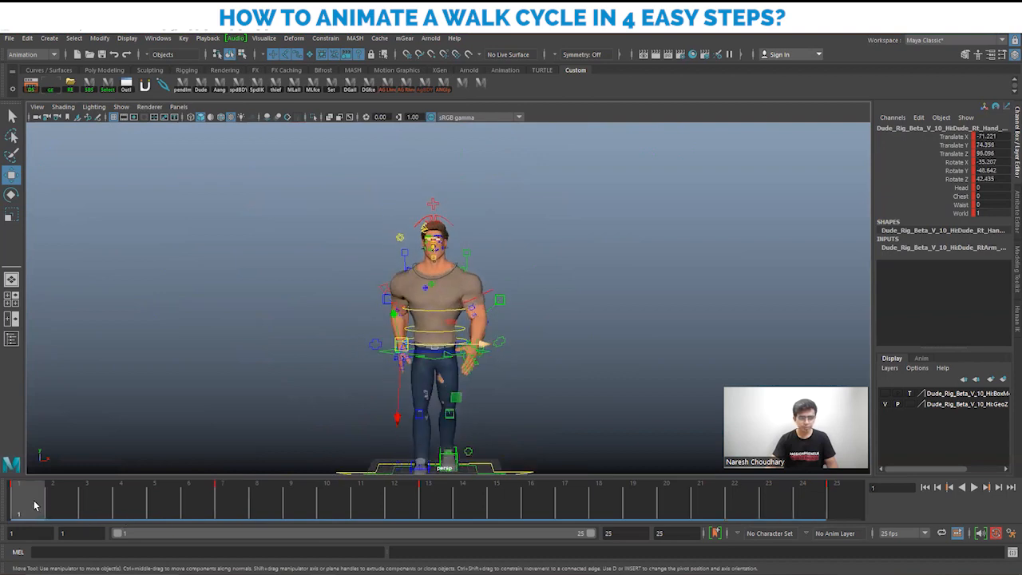
mouse_move(34, 505)
mouse_down()
mouse_move(171, 515)
mouse_move(55, 516)
mouse_move(162, 520)
mouse_move(231, 519)
mouse_move(101, 503)
mouse_move(231, 506)
mouse_up()
alt+middle_drag(433, 376, 463, 332)
alt+right_drag(593, 349, 643, 333)
Step: Shift the waist control in X slightly back toward the centre at frame 7 and key it
click(492, 301)
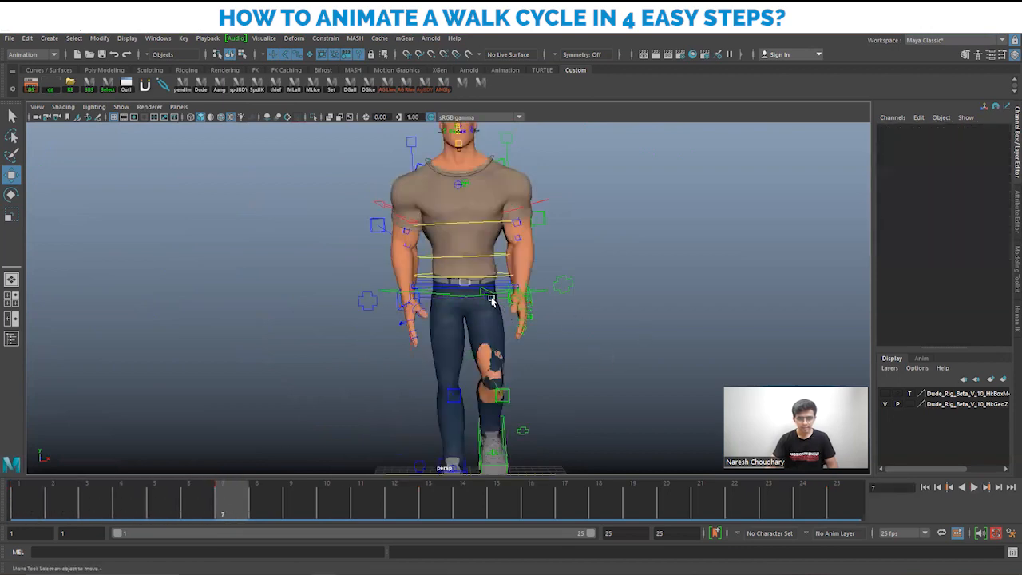
click(491, 297)
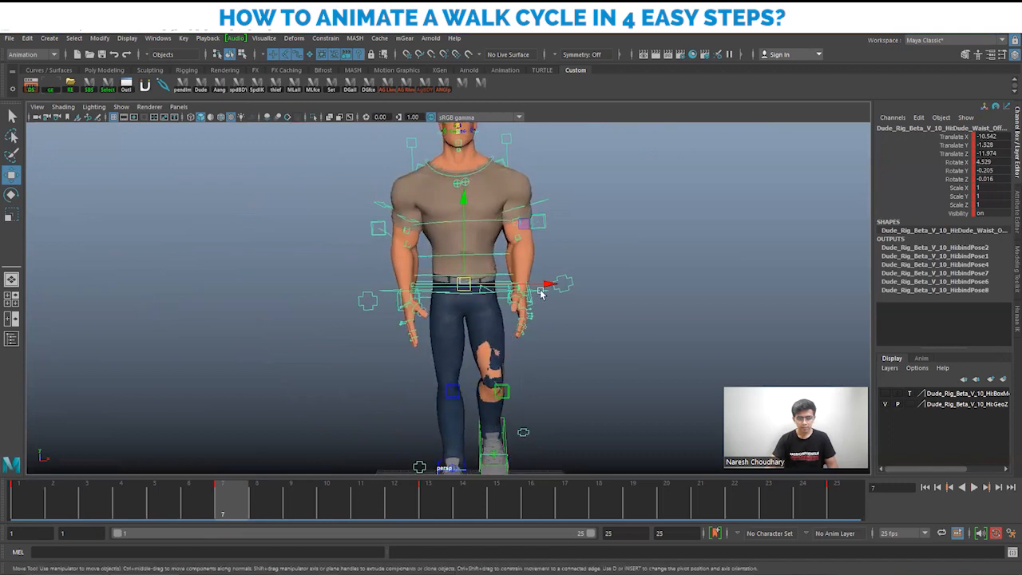
drag(552, 284, 562, 285)
key(s)
Step: Play back the walk cycle from frame 1 to check the body's side-to-side shift, stopping at frame 19
alt+right_drag(600, 338, 459, 326)
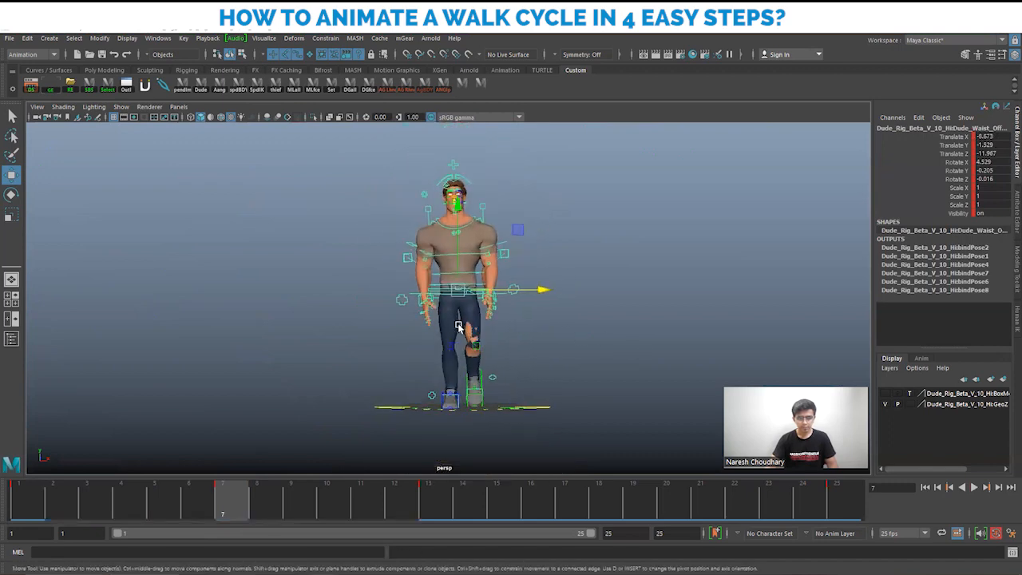
drag(55, 503, 35, 505)
key(alt+v)
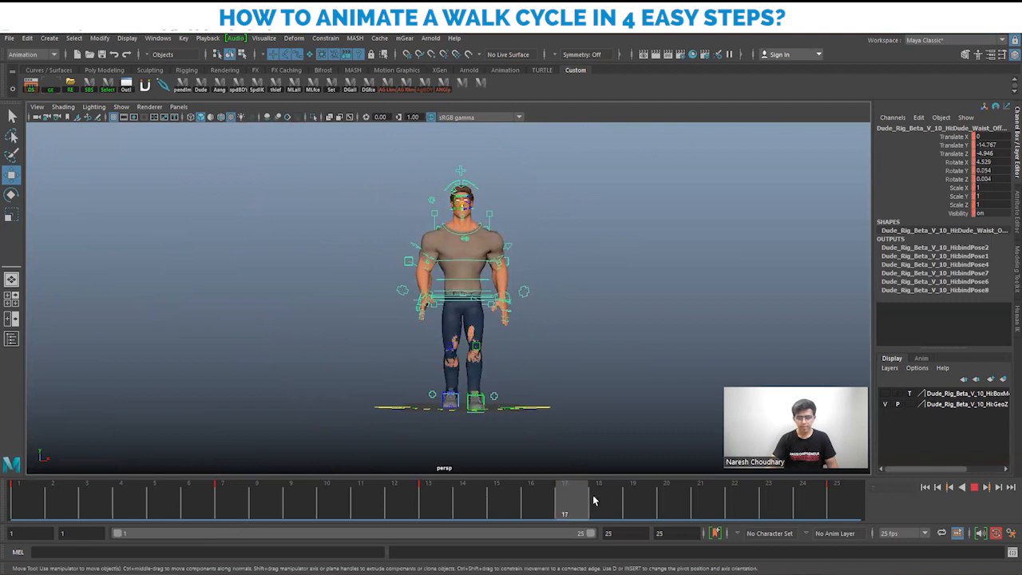
key(Escape)
alt+drag(600, 329, 534, 338)
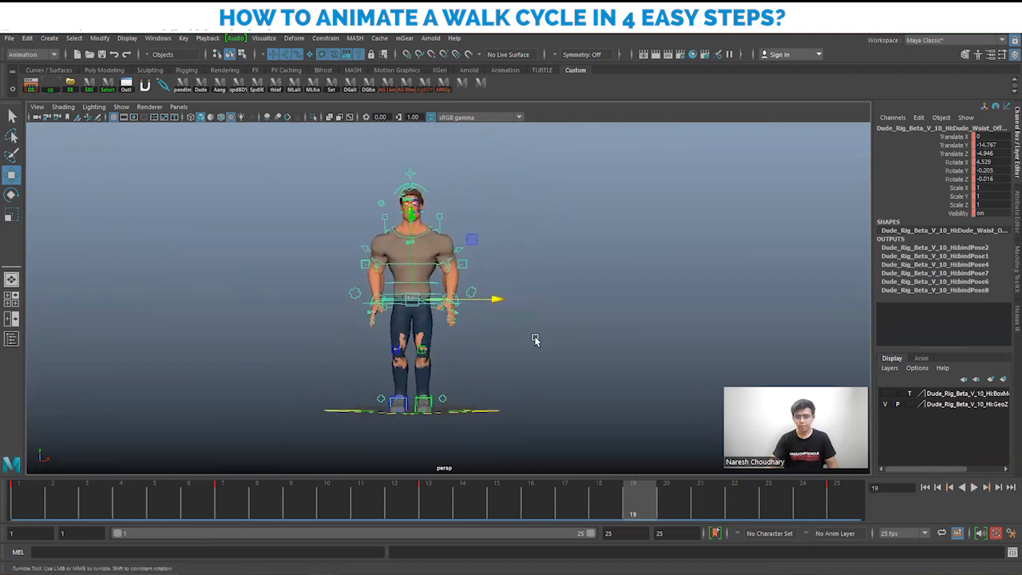
scroll(405, 290, down, 3)
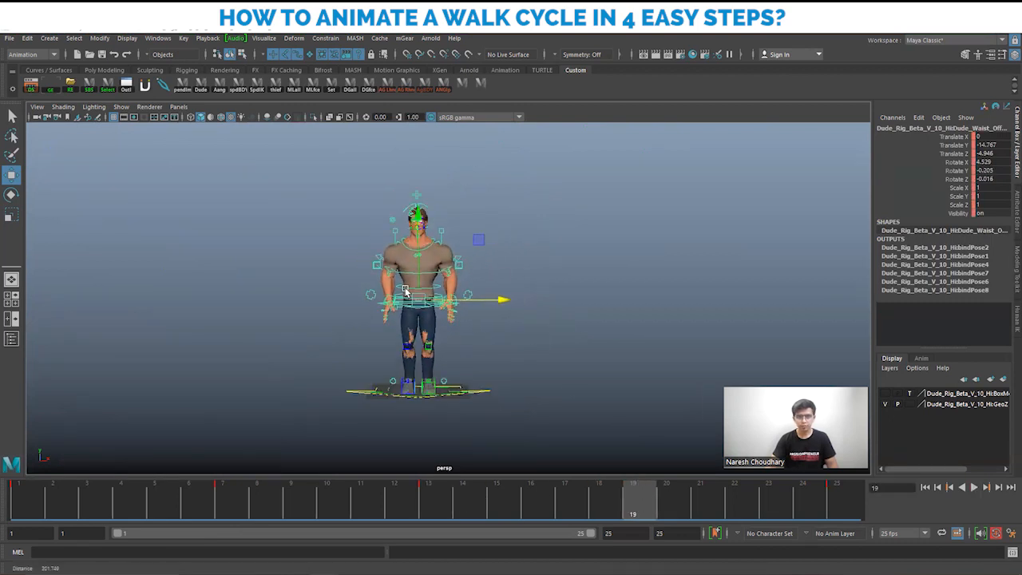
Step: Select all of the character's rig controls and set keys on them at frames 7 and 19
click(335, 194)
drag(290, 178, 404, 386)
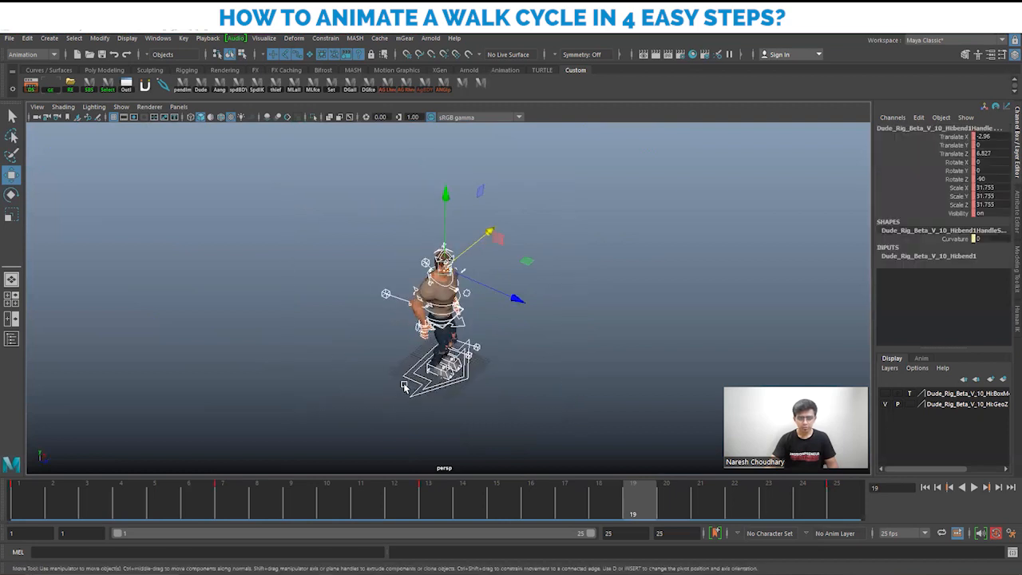
click(232, 508)
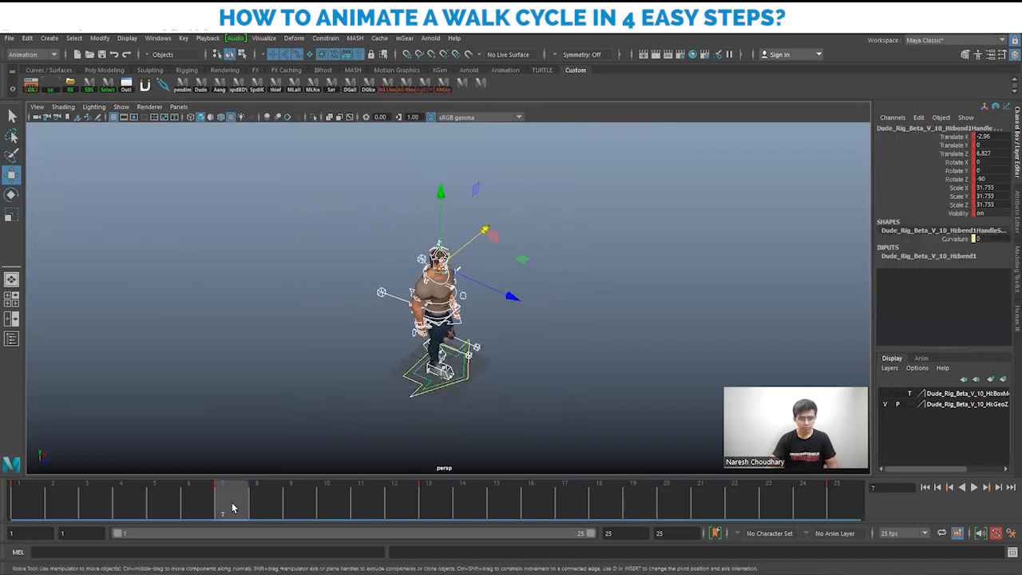
key(s)
key(alt+v)
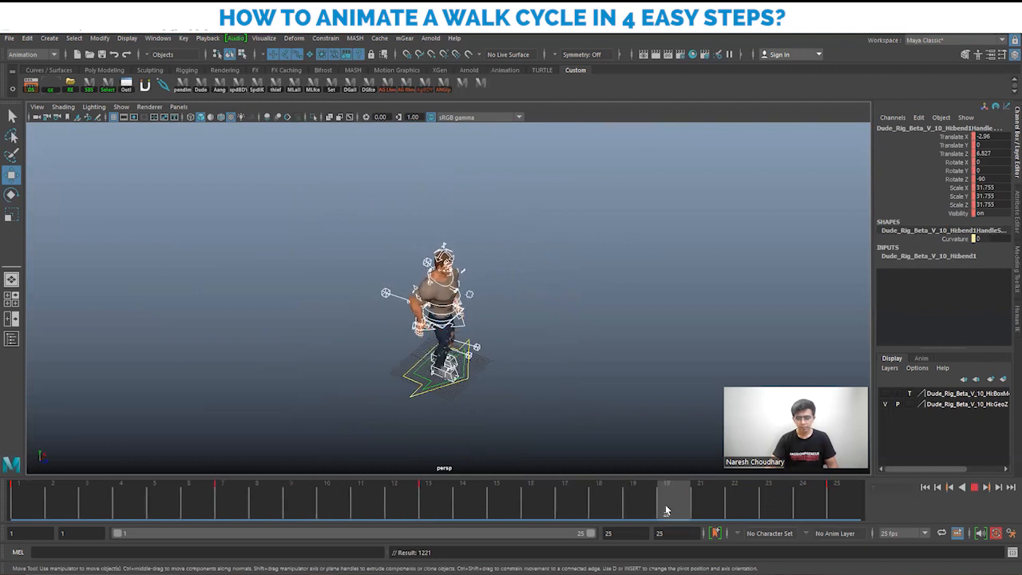
click(638, 510)
key(s)
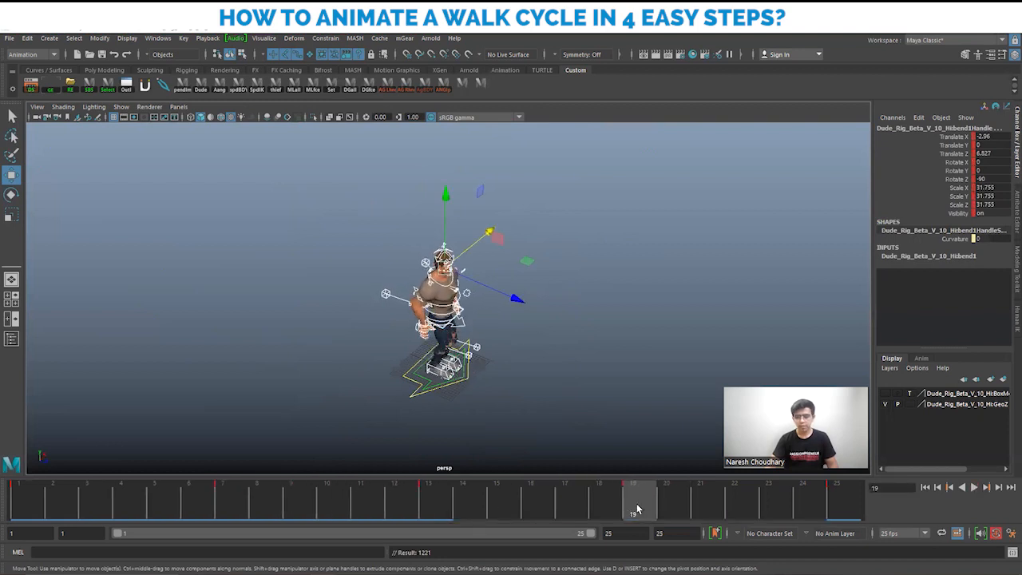
Step: Shift the waist control sideways at frame 19 to about 6 in Translate X for the second passing pose
scroll(480, 294, up, 5)
alt+drag(703, 383, 588, 399)
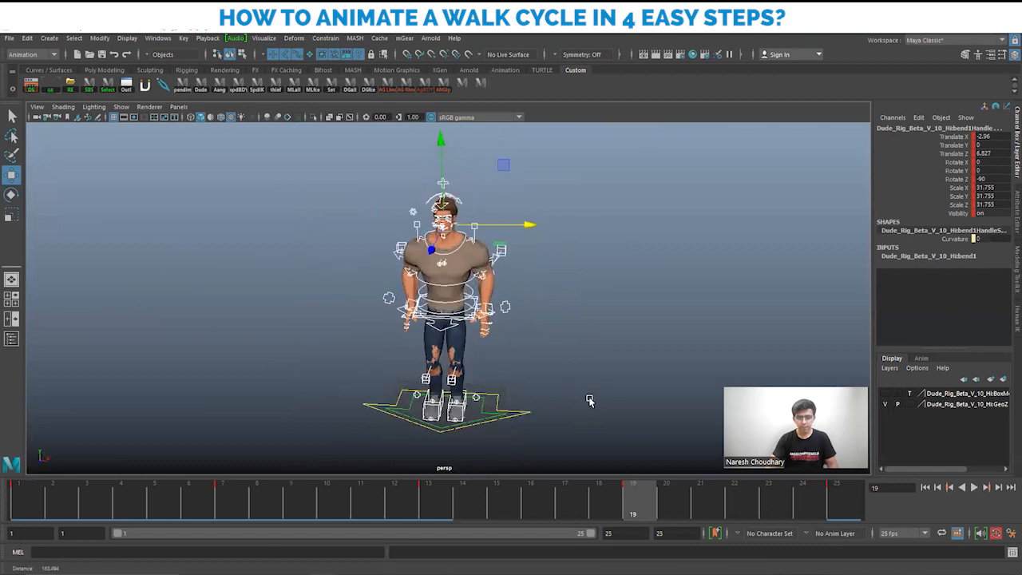
scroll(529, 306, up, 4)
scroll(419, 302, up, 2)
click(544, 257)
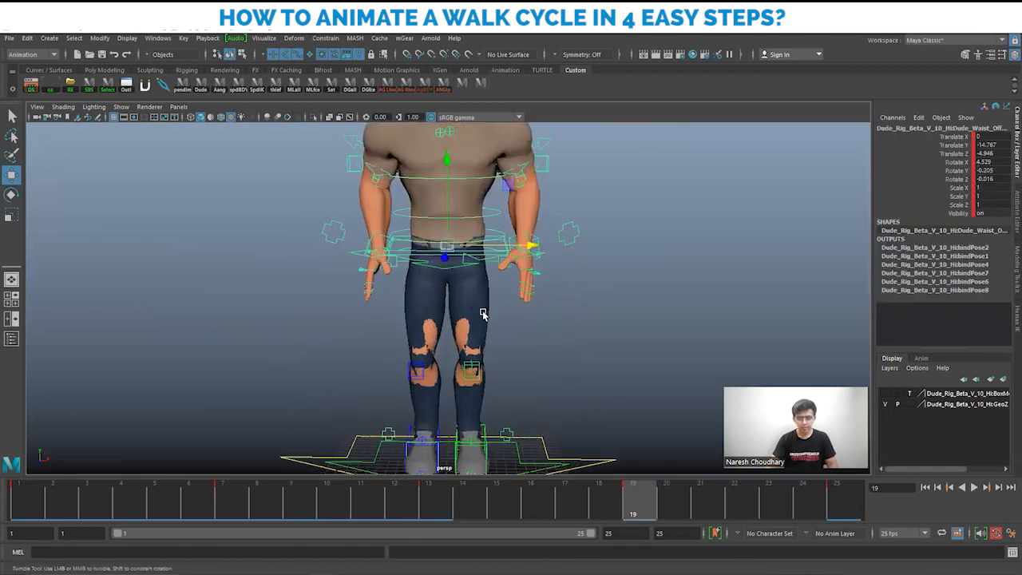
drag(532, 246, 543, 248)
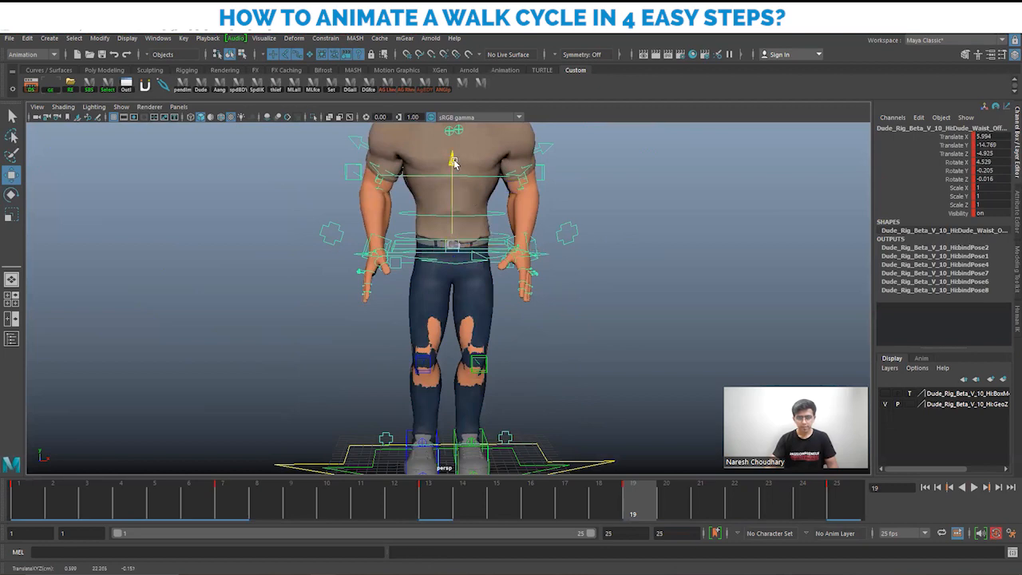
Step: Raise the waist control in Y at frame 19 until the bent knees are nearly straight
drag(454, 164, 453, 140)
alt+drag(545, 274, 471, 244)
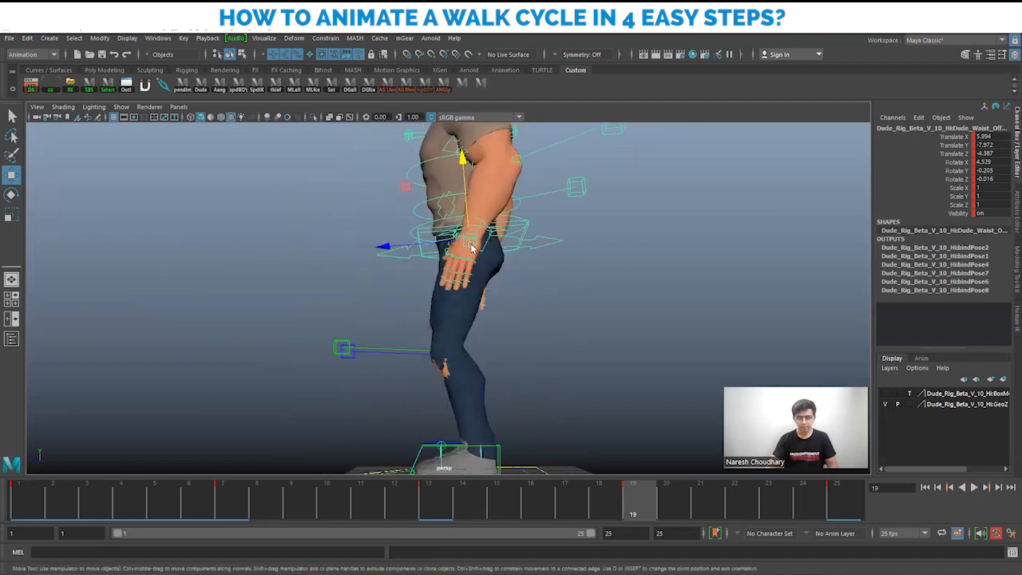
drag(465, 162, 464, 156)
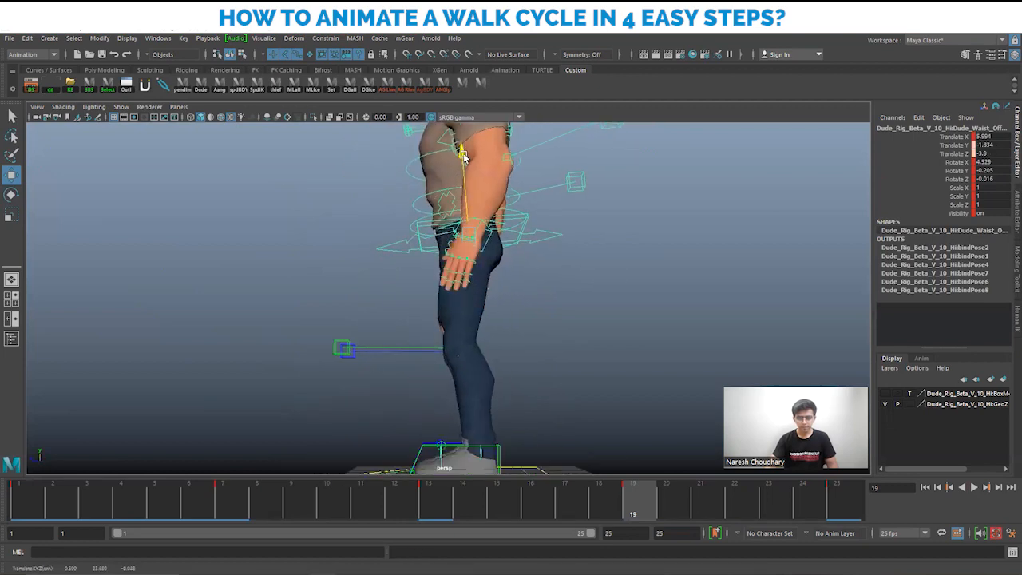
Step: Raise the left leg root control slightly at frame 19 to about 0.94 in Translate X
alt+drag(577, 296, 520, 274)
click(433, 293)
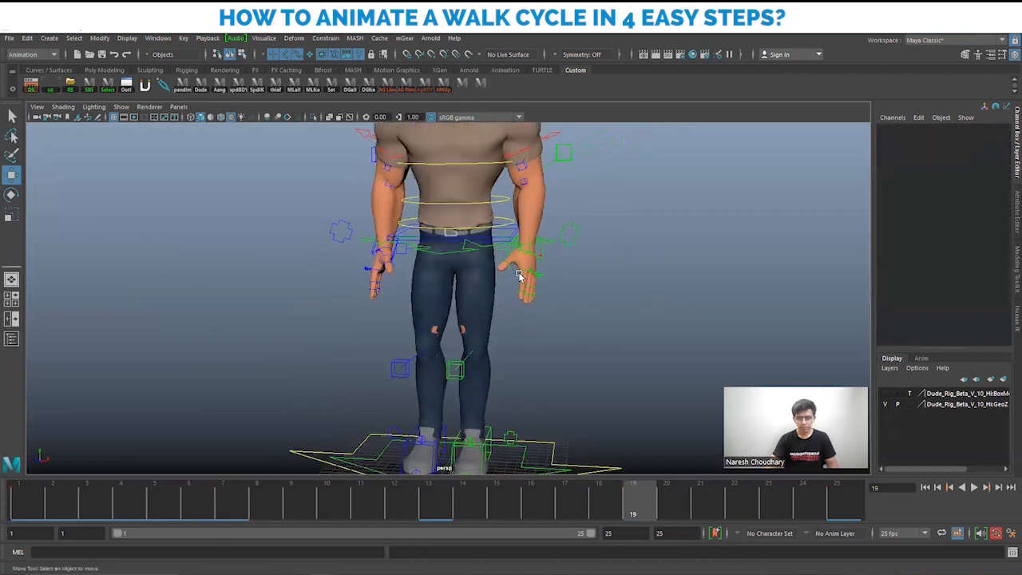
alt+right_drag(520, 274, 547, 243)
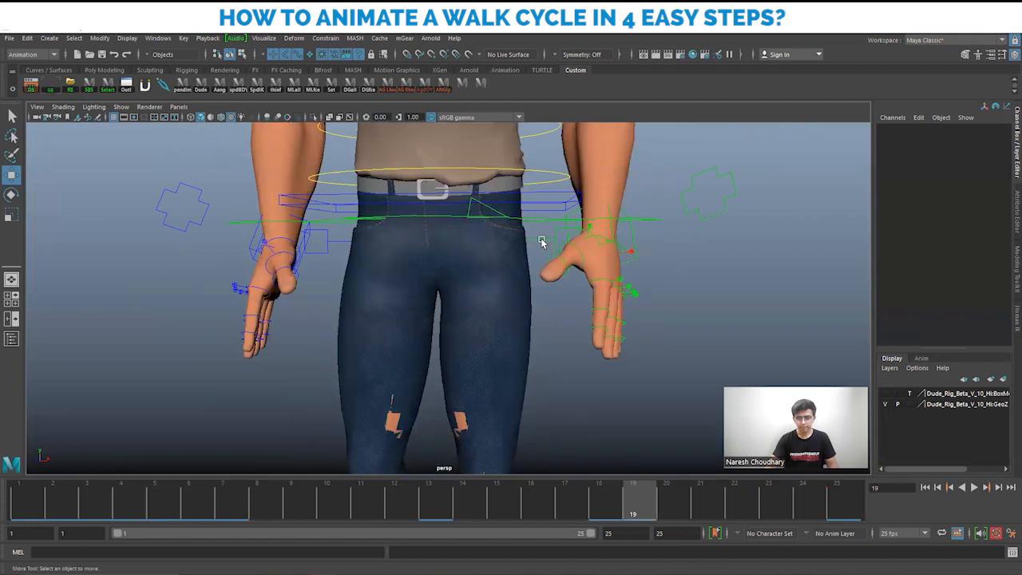
click(509, 181)
drag(495, 154, 495, 151)
alt+right_drag(538, 300, 463, 304)
alt+drag(541, 310, 593, 312)
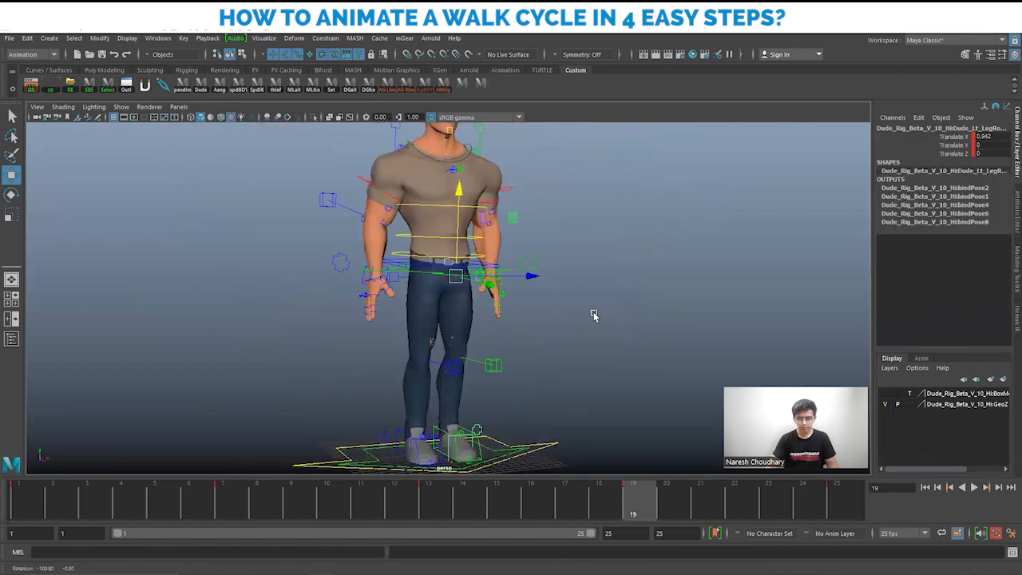
alt+drag(477, 313, 416, 315)
click(548, 331)
Step: Tilt the lowest spine control sideways at frame 19 to about -0.6 in Rotate Z
alt+middle_drag(456, 290, 444, 341)
alt+right_drag(437, 311, 471, 321)
click(463, 311)
key(e)
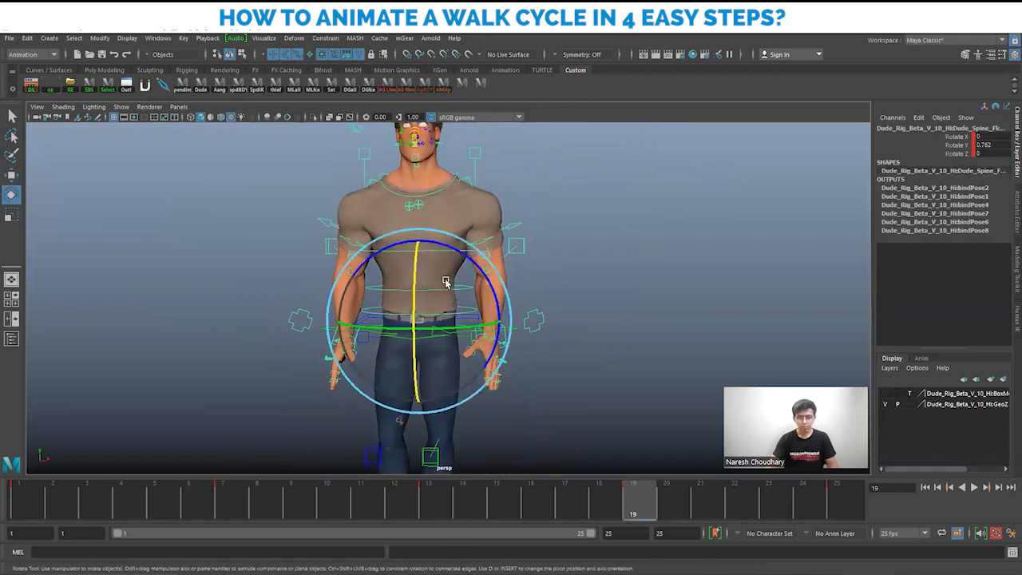
drag(466, 262, 455, 275)
key(w)
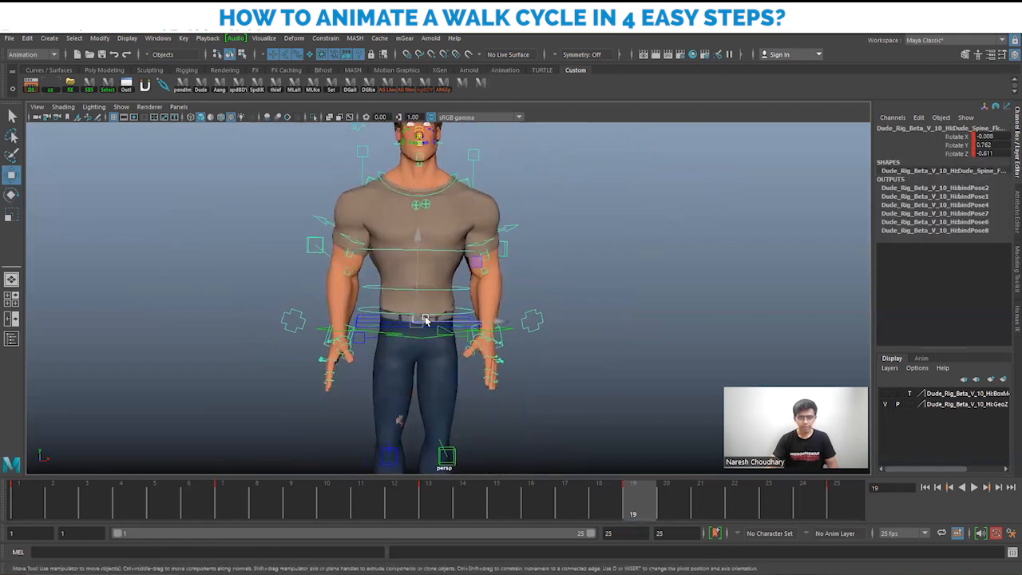
Step: Tilt the middle spine control slightly sideways about its Z axis at frame 19, and select the chest spine control for rotation
click(373, 293)
click(377, 292)
key(e)
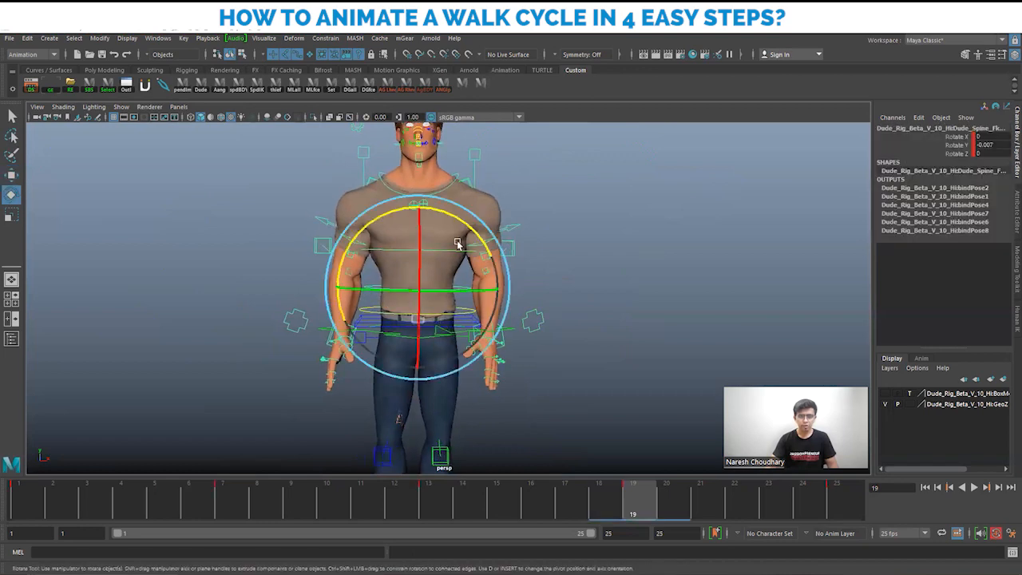
click(459, 219)
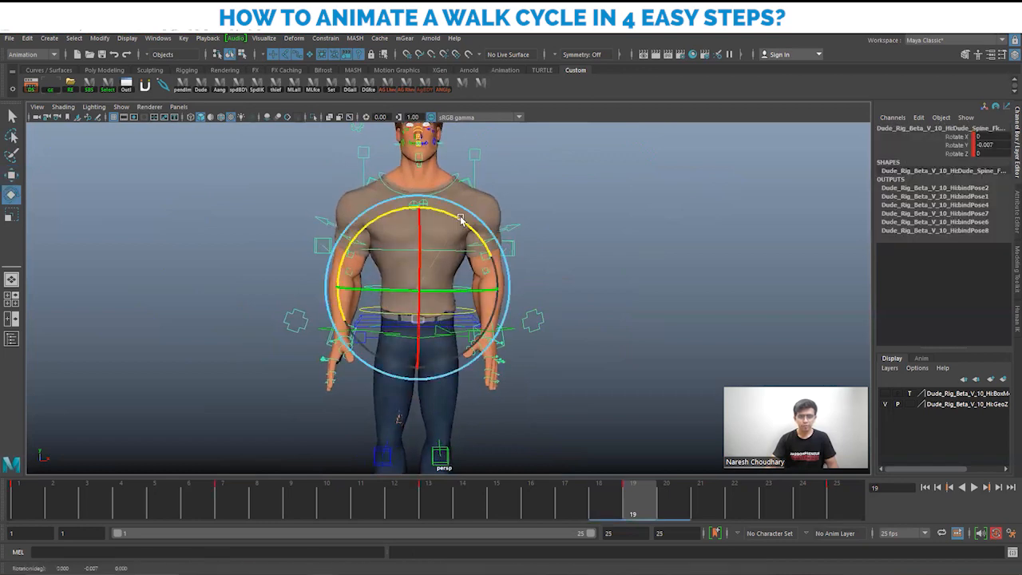
drag(460, 218, 447, 232)
key(w)
key(e)
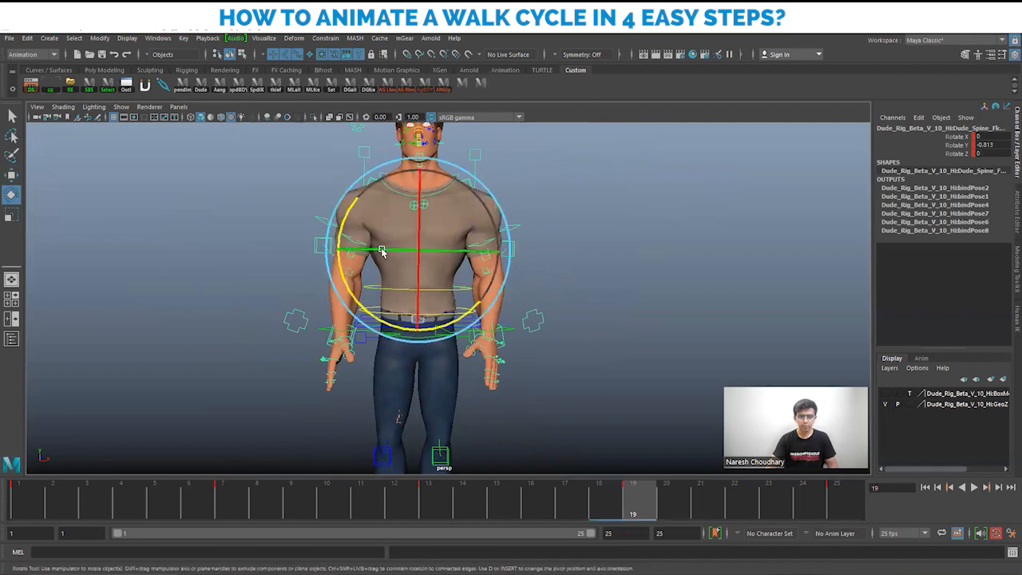
Step: Tilt the selected spine control at frame 19 to about -1 in Rotate Z and key the pose
drag(494, 205, 500, 205)
key(s)
key(w)
alt+right_drag(589, 313, 462, 274)
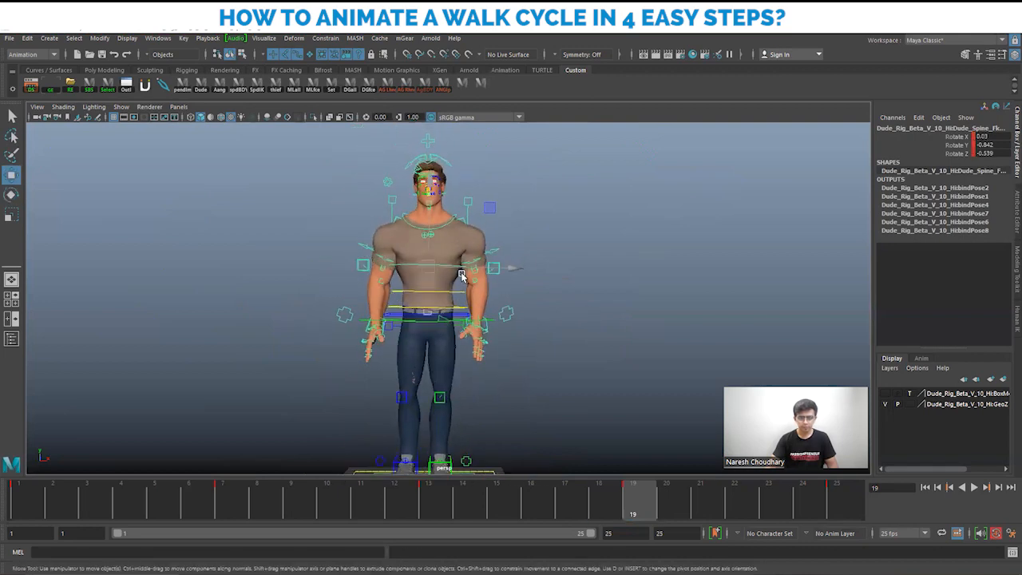
key(e)
drag(500, 231, 500, 234)
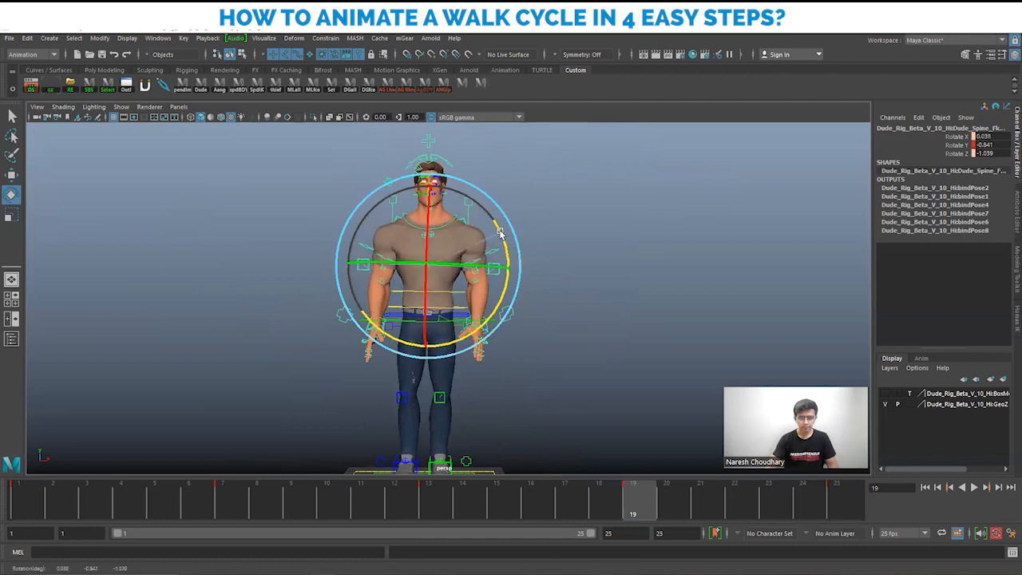
key(w)
Step: Raise the right foot control at frame 19 to about 28 in Translate Y and pitch it to about 39.7 in Rotate X
alt+drag(495, 299, 486, 321)
alt+right_drag(486, 322, 523, 320)
alt+middle_drag(523, 320, 523, 284)
alt+drag(386, 391, 471, 431)
alt+middle_drag(471, 431, 466, 311)
click(438, 318)
alt+right_drag(484, 371, 559, 381)
drag(431, 257, 429, 230)
key(e)
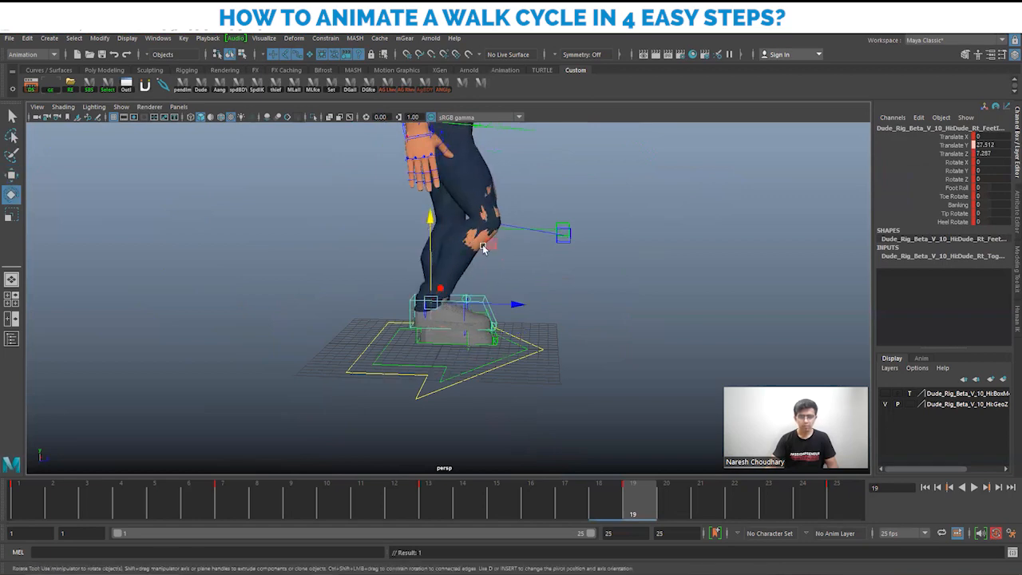
drag(485, 248, 402, 316)
key(w)
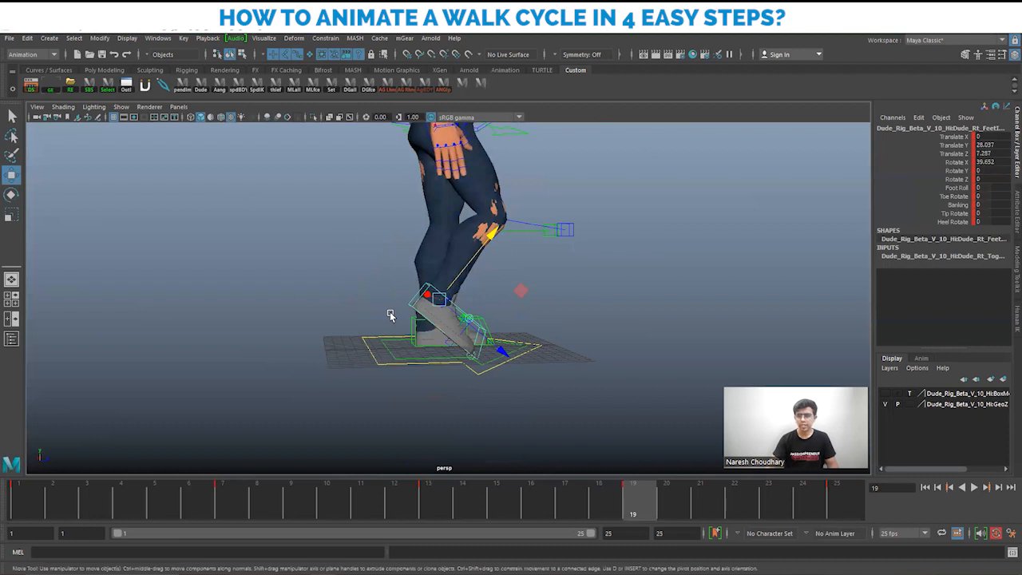
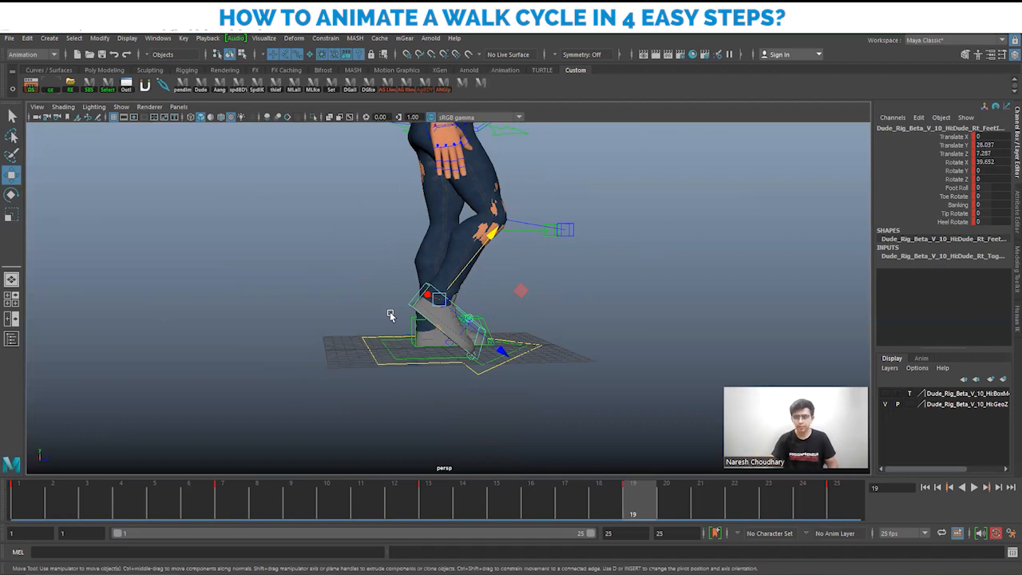
Step: Shift the right foot control to about 3.74 in Translate X, 32.9 in Translate Y and -11 in Translate Z
alt+drag(501, 326, 490, 309)
drag(477, 218, 468, 228)
alt+drag(570, 299, 466, 226)
alt+drag(524, 287, 456, 297)
drag(520, 292, 528, 292)
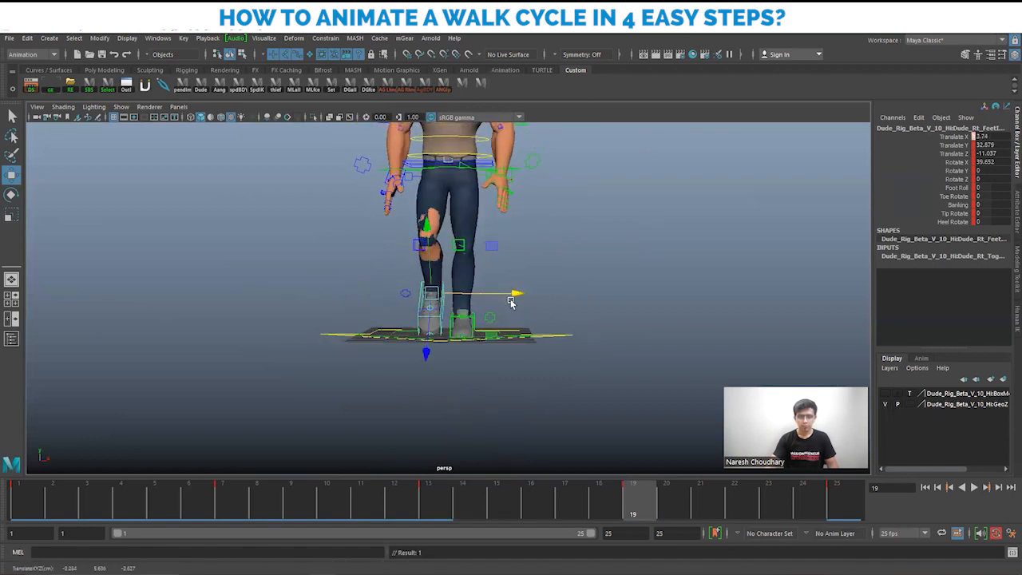
Step: Select the left hand control and scrub the timeline up to frame 19 to examine the left arm's swing from the side
alt+middle_drag(460, 271, 484, 329)
alt+drag(484, 330, 482, 326)
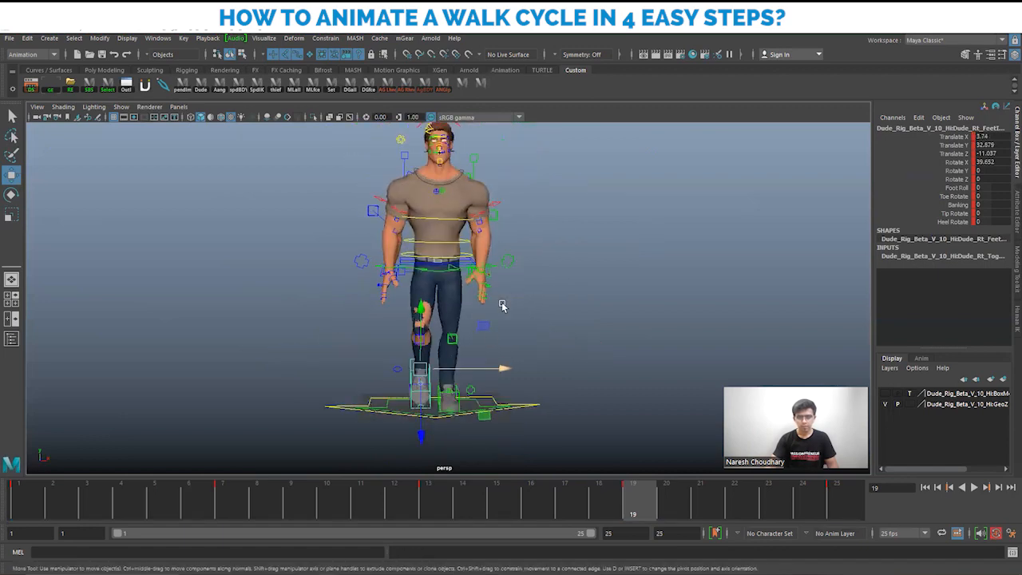
alt+middle_drag(503, 306, 487, 346)
alt+right_drag(488, 346, 547, 355)
click(492, 325)
click(476, 320)
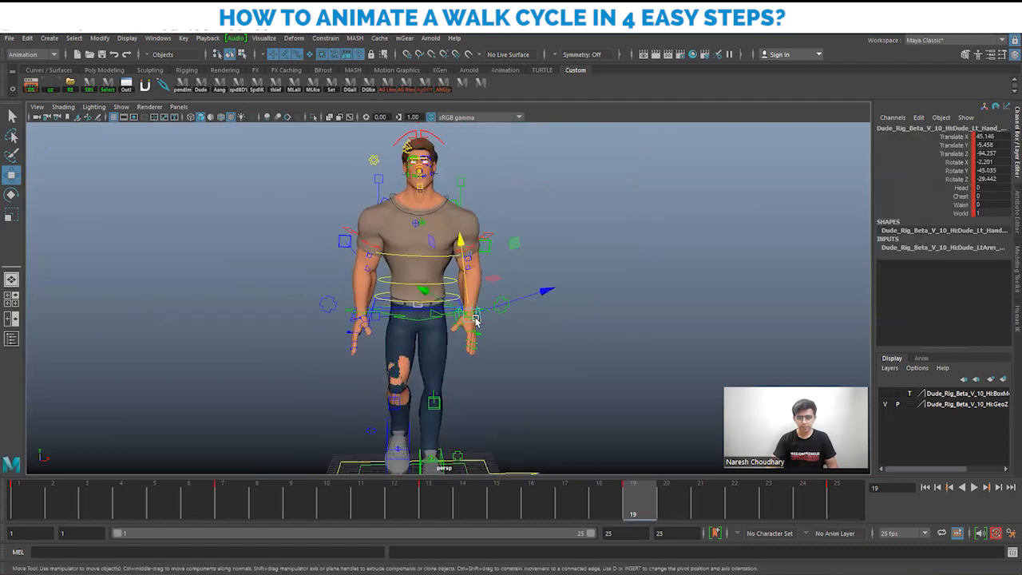
key(f)
scroll(493, 338, down, 8)
alt+drag(505, 375, 456, 305)
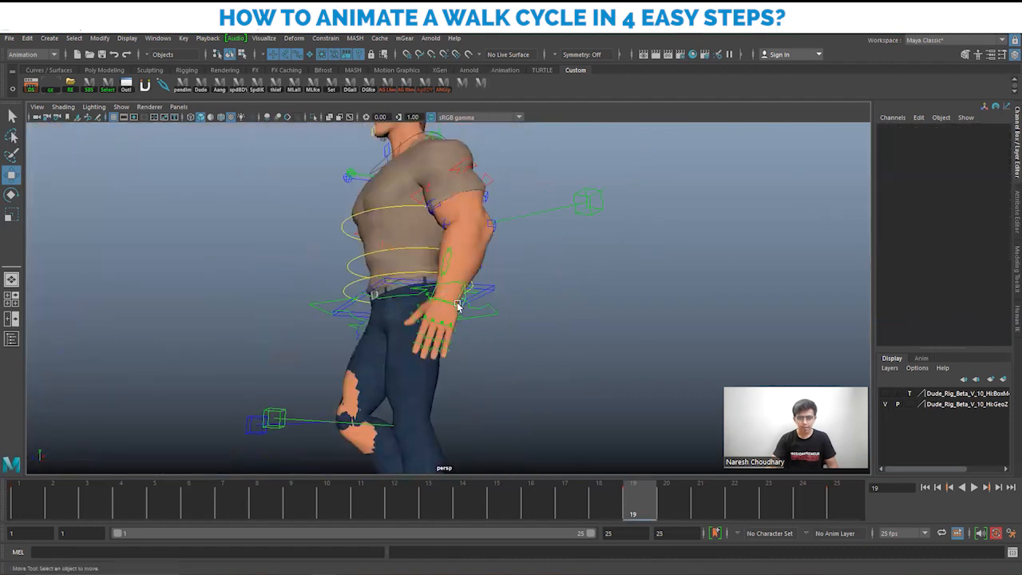
alt+drag(474, 363, 458, 357)
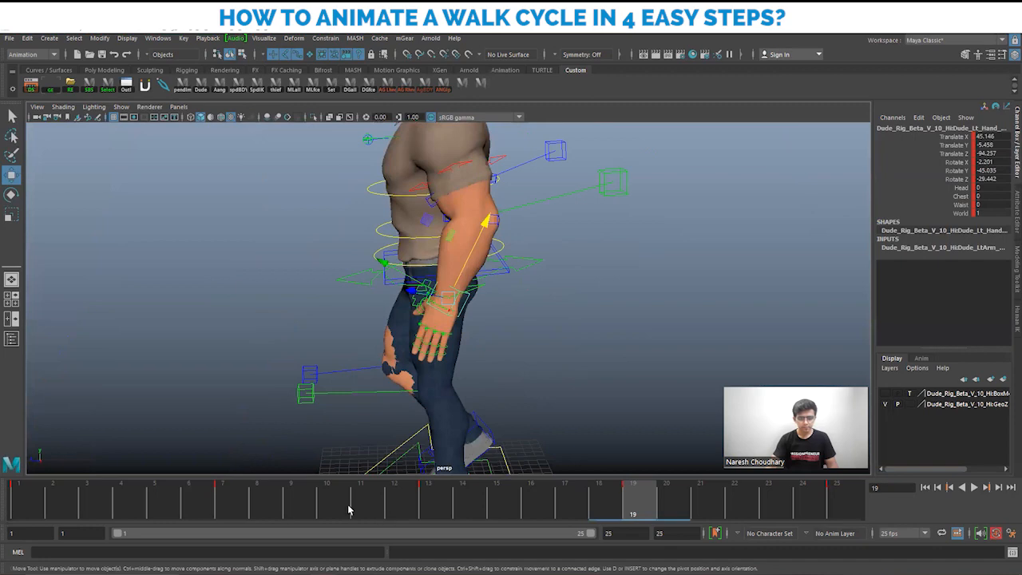
drag(348, 509, 610, 503)
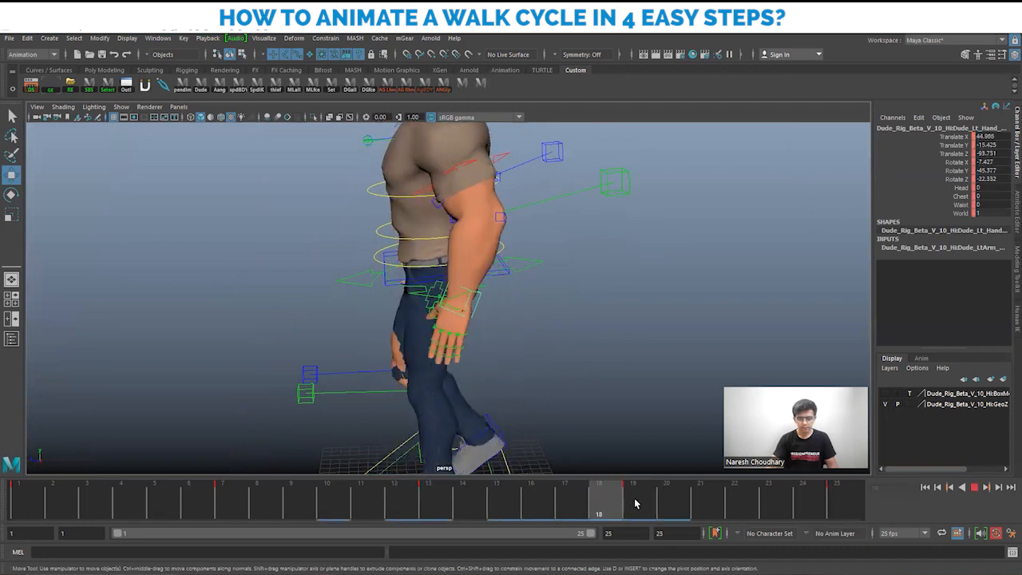
scroll(470, 306, down, 5)
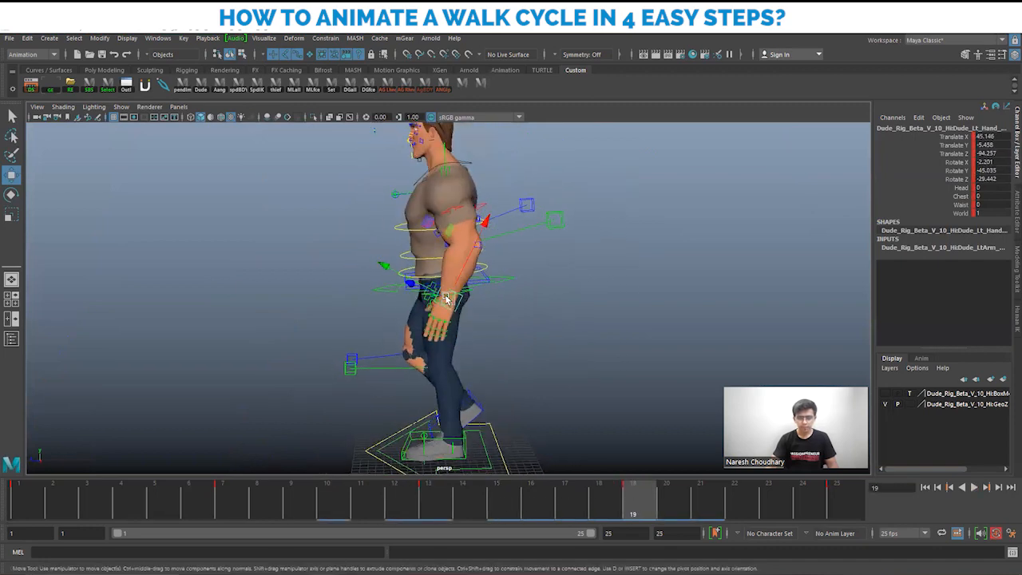
Step: Lower the left hand control at frame 19 to about -17.7 in Translate Y, rotate it to about -7.9 in Rotate Z and preview the animation
drag(445, 298, 489, 364)
key(e)
alt+drag(529, 364, 553, 359)
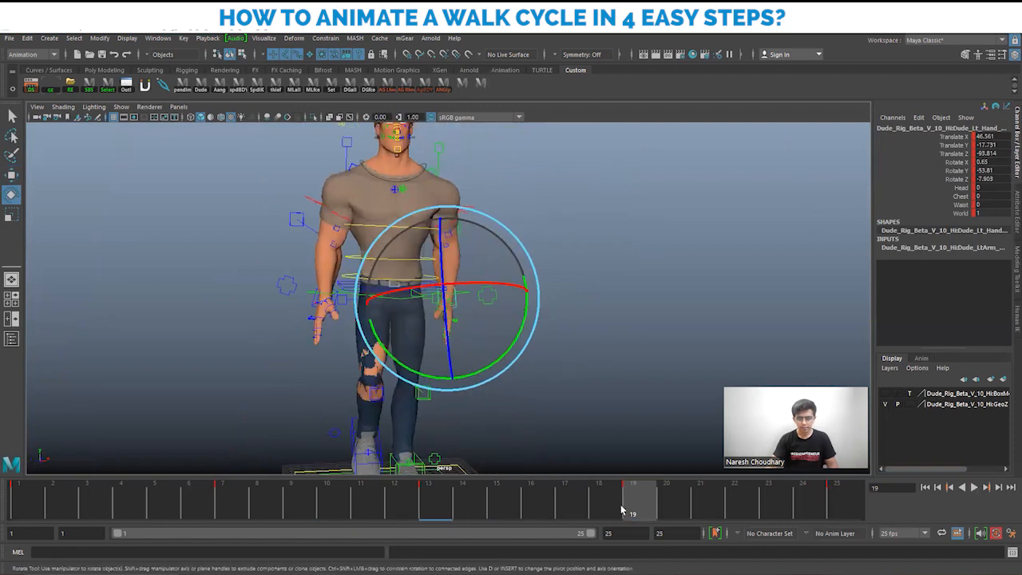
key(w)
key(alt+v)
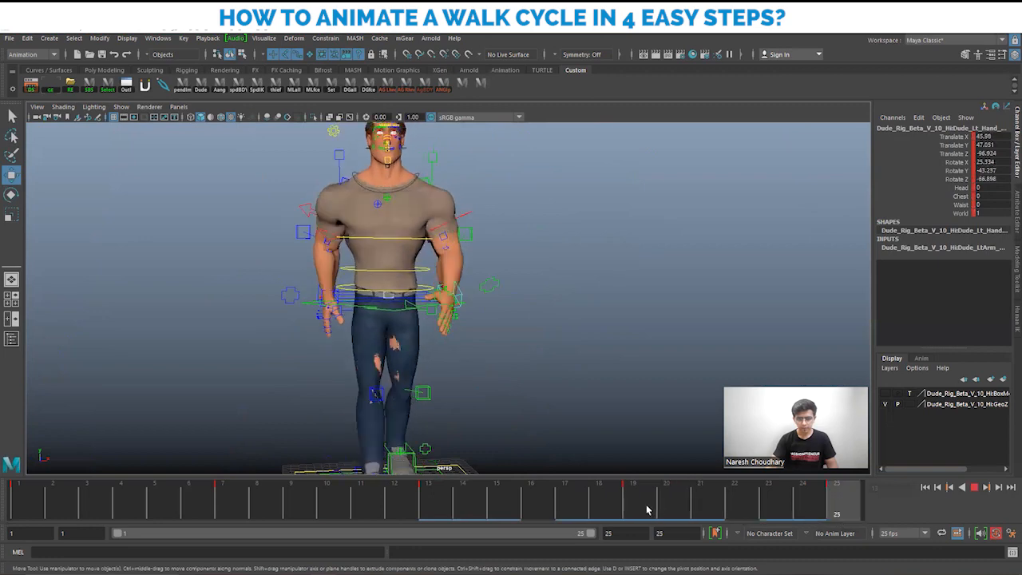
click(647, 509)
Step: Select the right hand control and scrub the timeline around frame 19 to examine the right arm's swing
alt+drag(393, 338, 648, 360)
click(459, 334)
click(647, 360)
scroll(449, 313, up, 4)
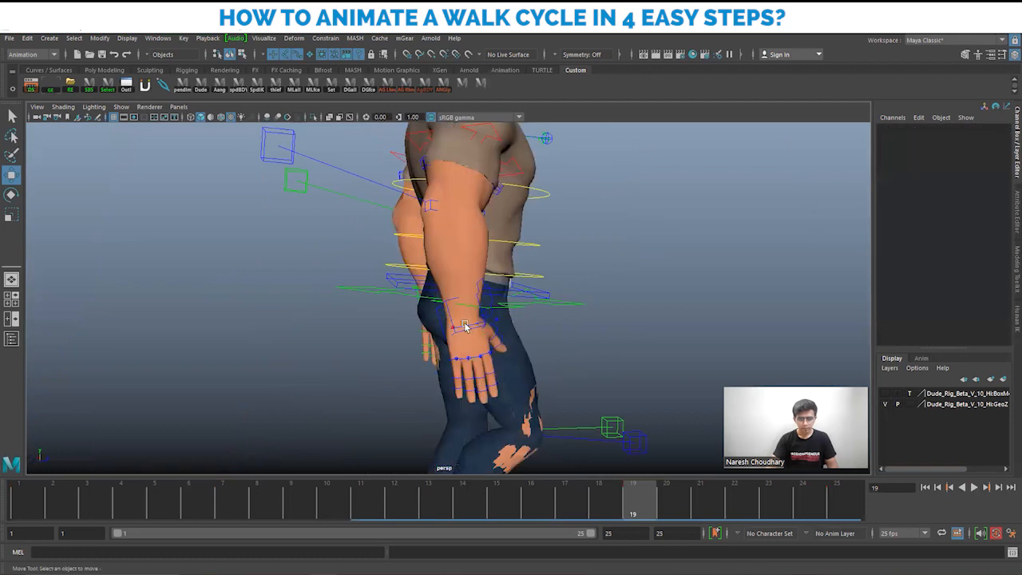
click(465, 326)
scroll(428, 338, down, 4)
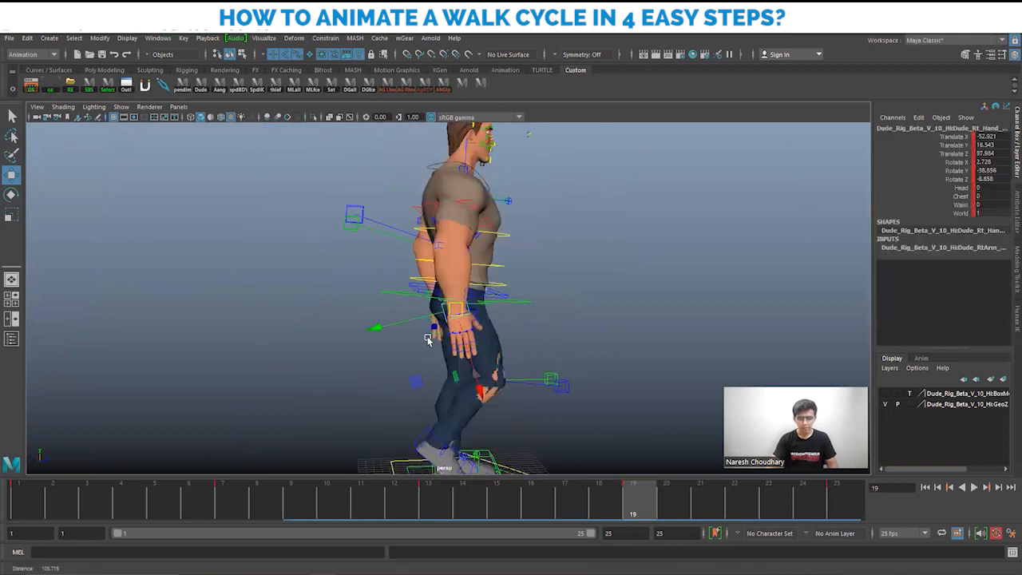
click(466, 499)
drag(616, 503, 655, 507)
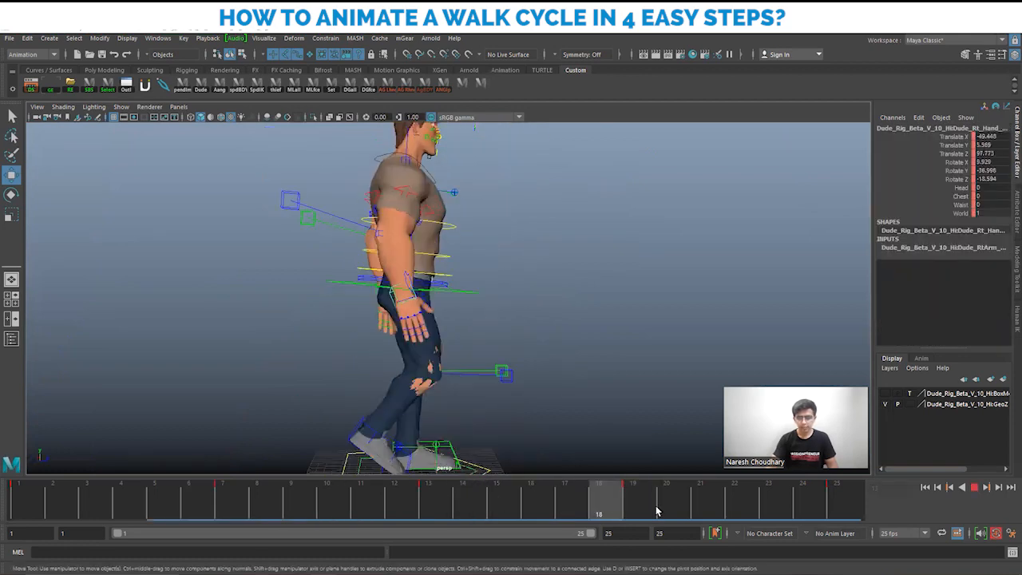
Step: Lower the right hand control at frame 19 to about -24.7 in Translate Y and rotate it to about 13.8, -34.2, -37.2
drag(395, 291, 426, 322)
key(e)
drag(400, 357, 580, 312)
drag(490, 307, 511, 307)
key(w)
alt+drag(527, 306, 455, 311)
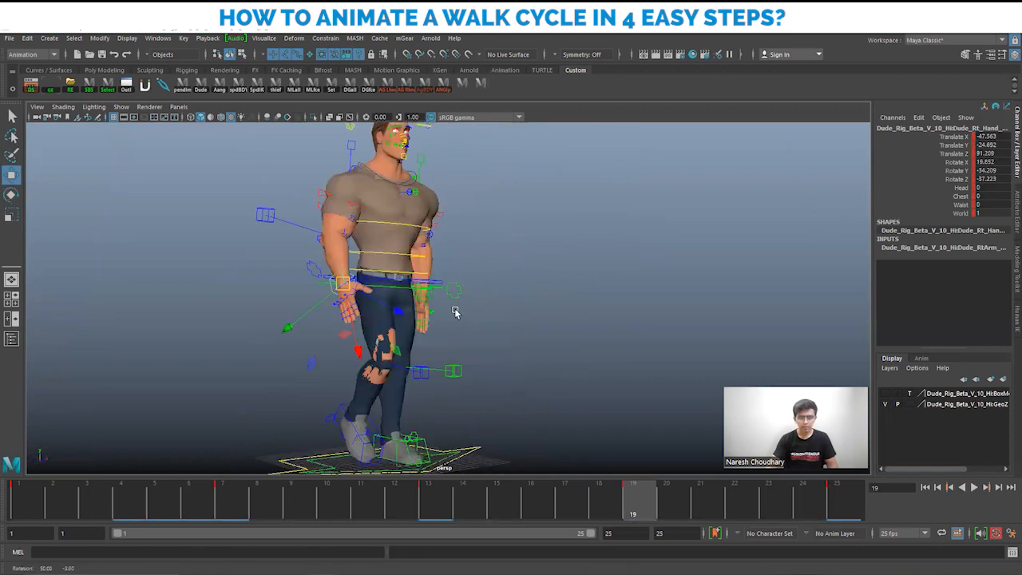
key(e)
alt+drag(412, 284, 409, 332)
key(w)
alt+drag(407, 333, 446, 339)
key(bracketleft)
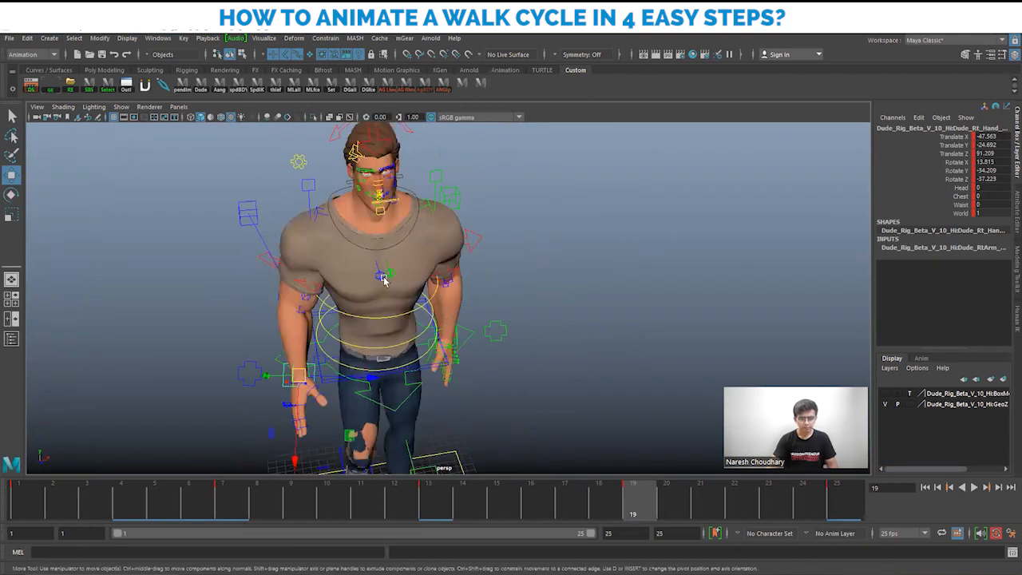
Step: Select the left arm control at the upper chest and examine the shoulder pose at frame 19 from several angles
click(384, 283)
alt+drag(383, 292, 455, 321)
key(e)
alt+drag(388, 300, 533, 312)
key(w)
key(bracketleft)
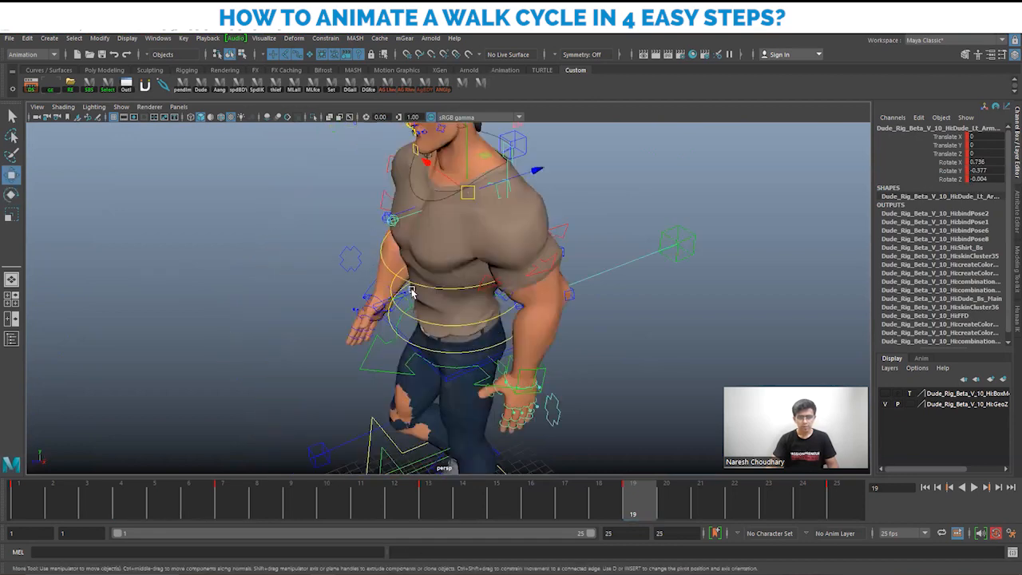
key(e)
alt+drag(413, 261, 435, 243)
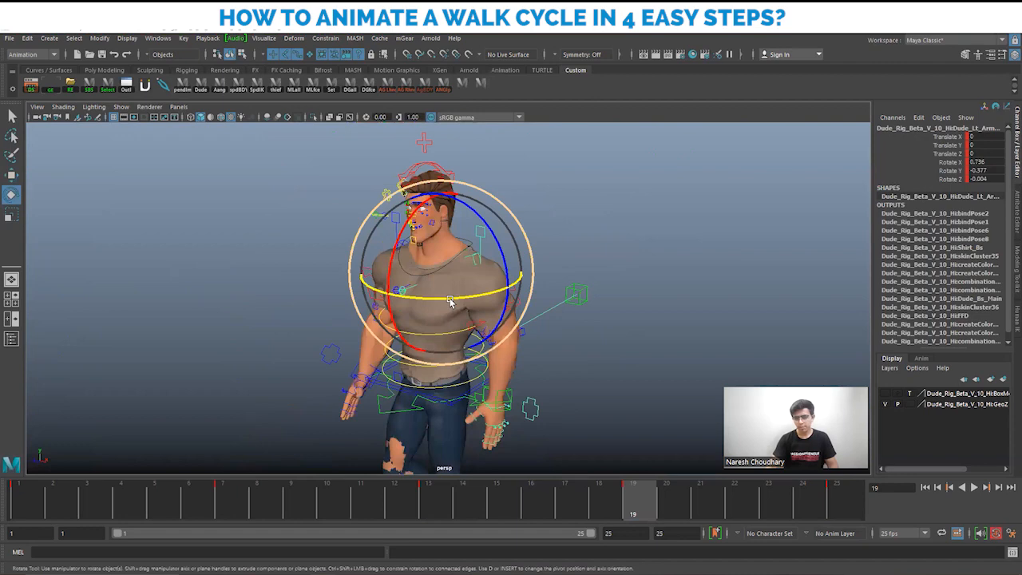
alt+right_drag(497, 378, 449, 359)
key(w)
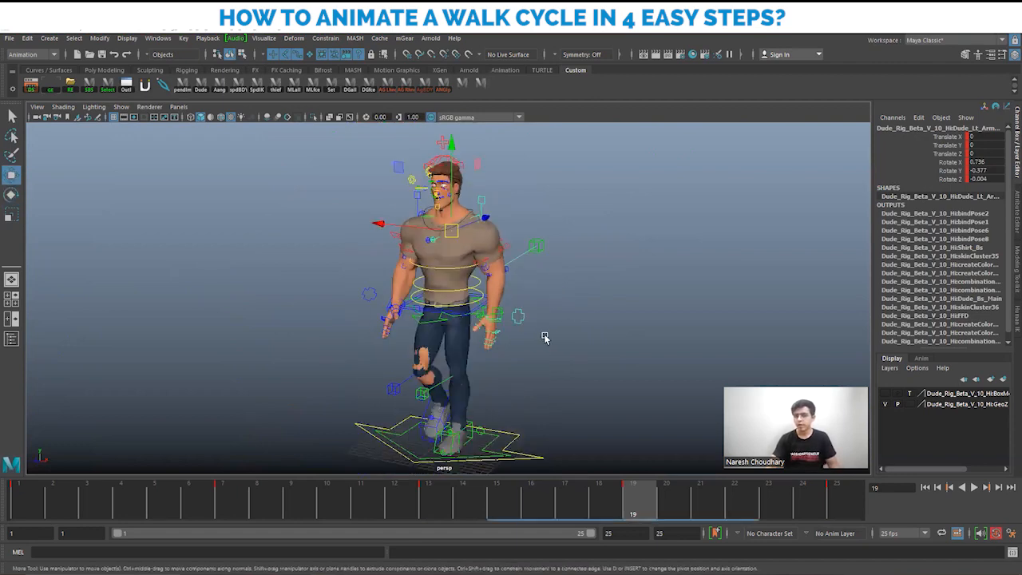
scroll(534, 363, up, 5)
alt+drag(536, 361, 520, 350)
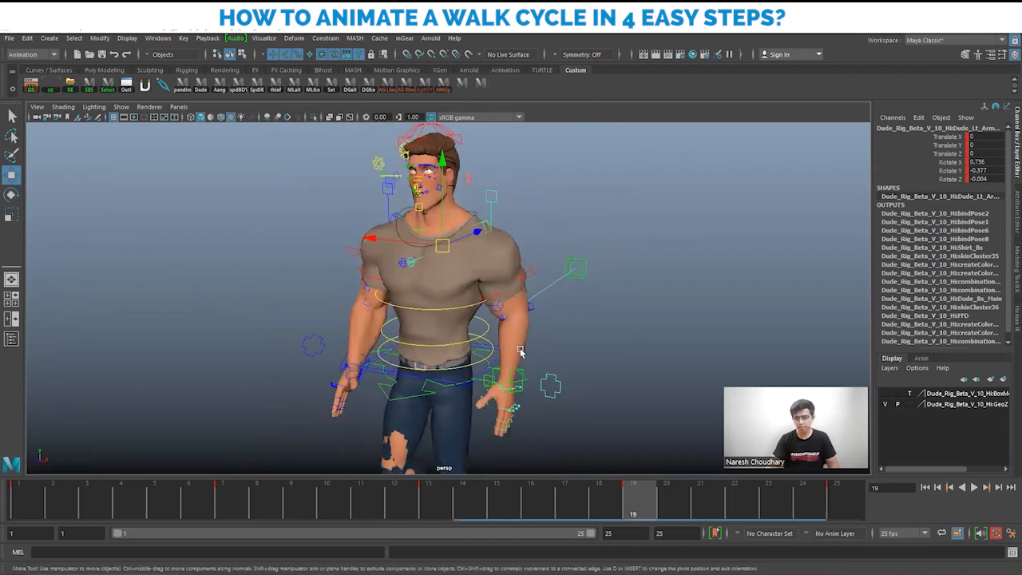
Step: Rotate the left arm control at frame 19 to about 0.335 in Rotate Y
key(e)
alt+drag(447, 265, 451, 263)
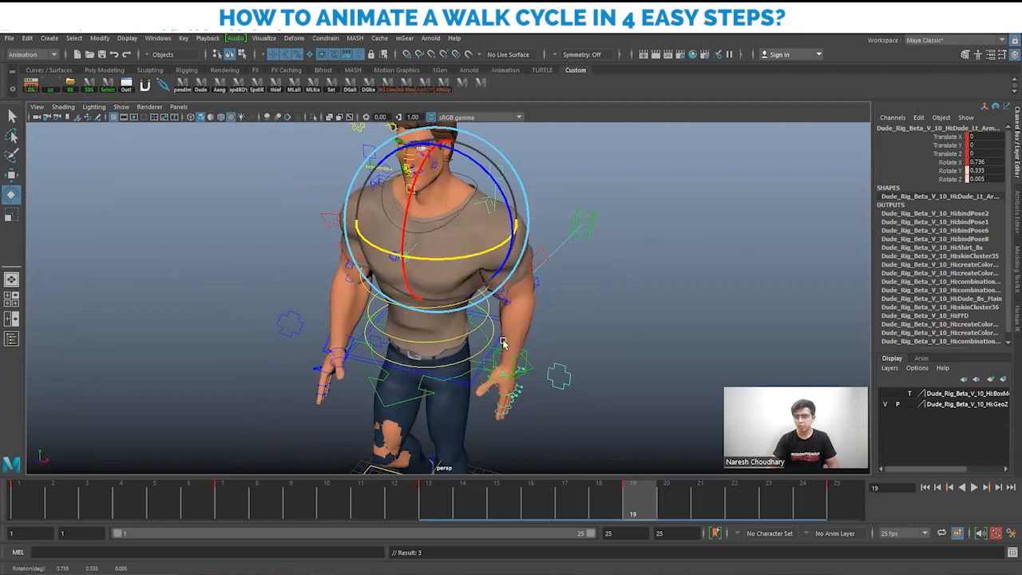
alt+drag(603, 388, 497, 327)
key(w)
key([)
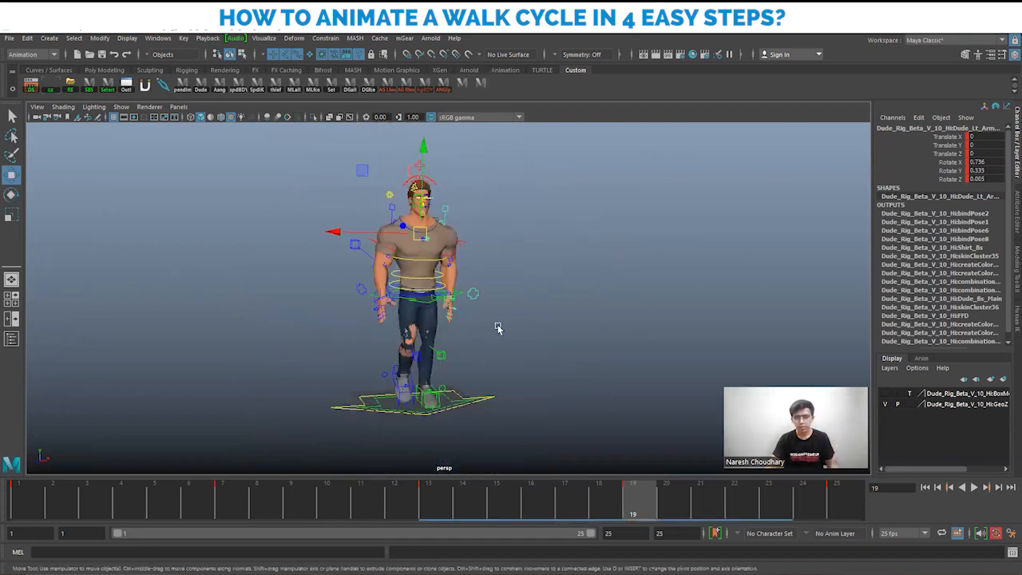
Step: Examine the character's full-body pose at frame 19 from the side, front and three-quarter views, and clear the selection
scroll(486, 312, up, 6)
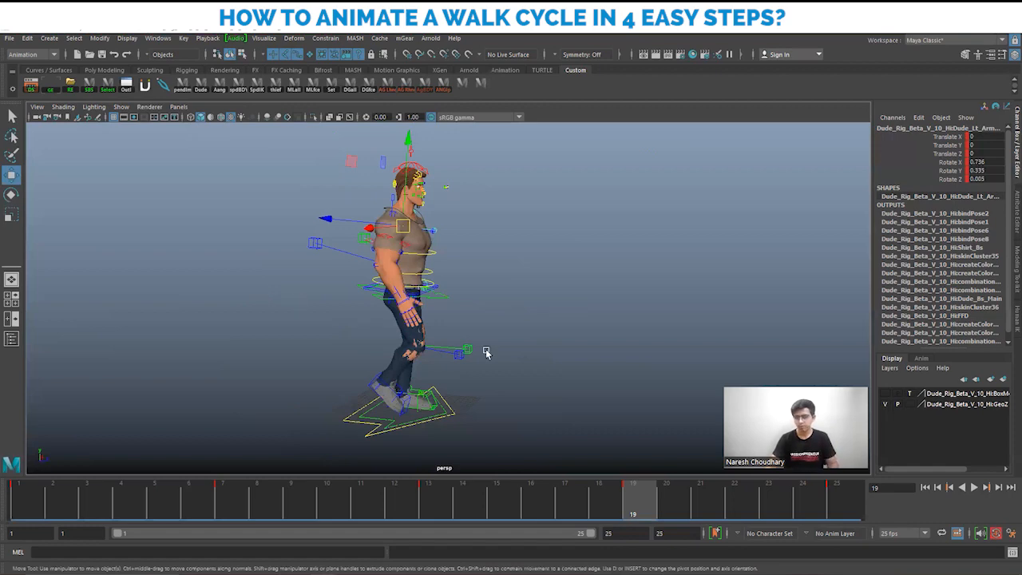
alt+drag(430, 351, 562, 341)
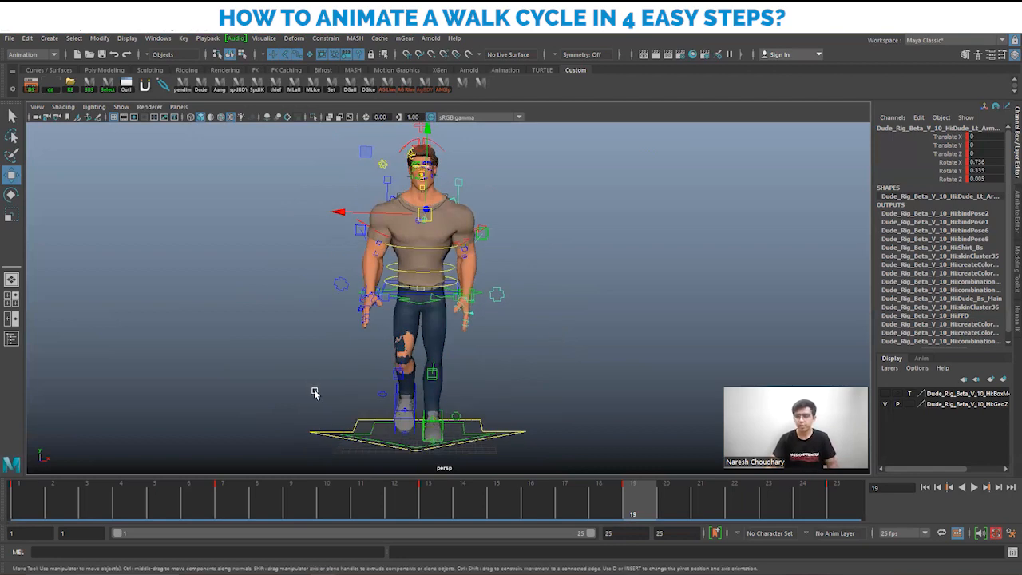
alt+right_drag(570, 390, 516, 370)
alt+middle_drag(516, 370, 528, 368)
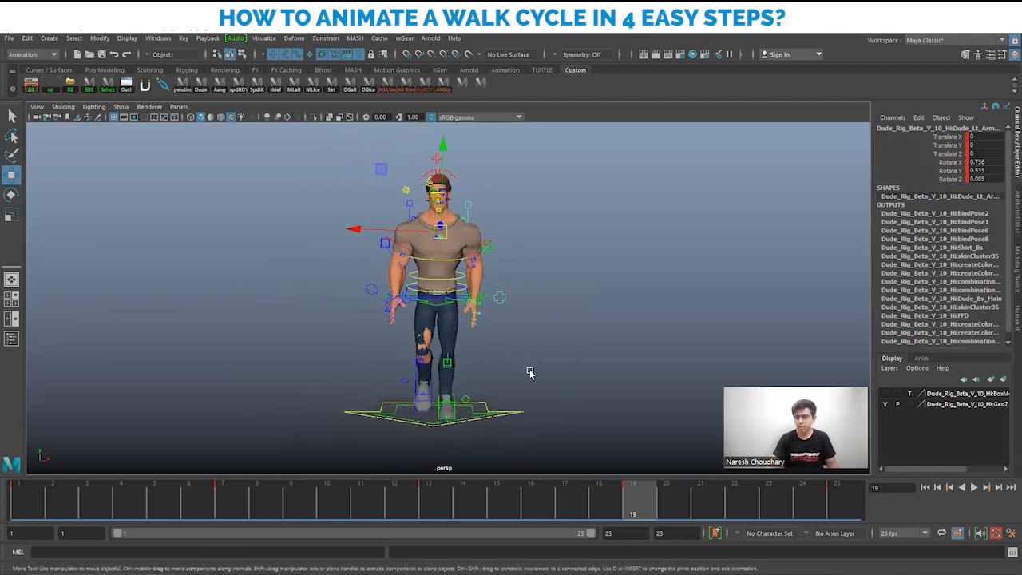
alt+drag(556, 394, 554, 372)
alt+right_drag(554, 372, 516, 380)
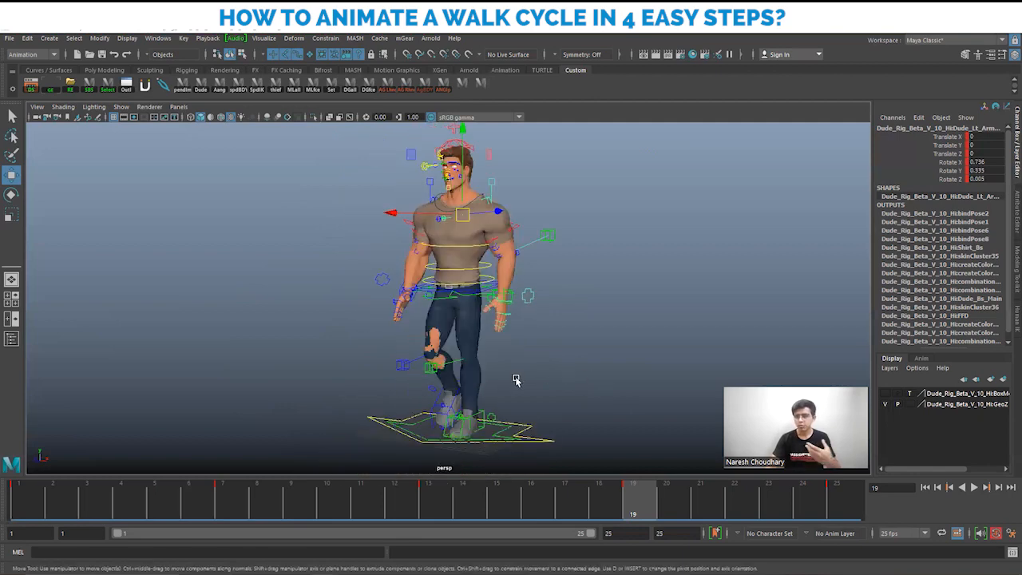
alt+drag(454, 383, 497, 376)
scroll(497, 376, down, 3)
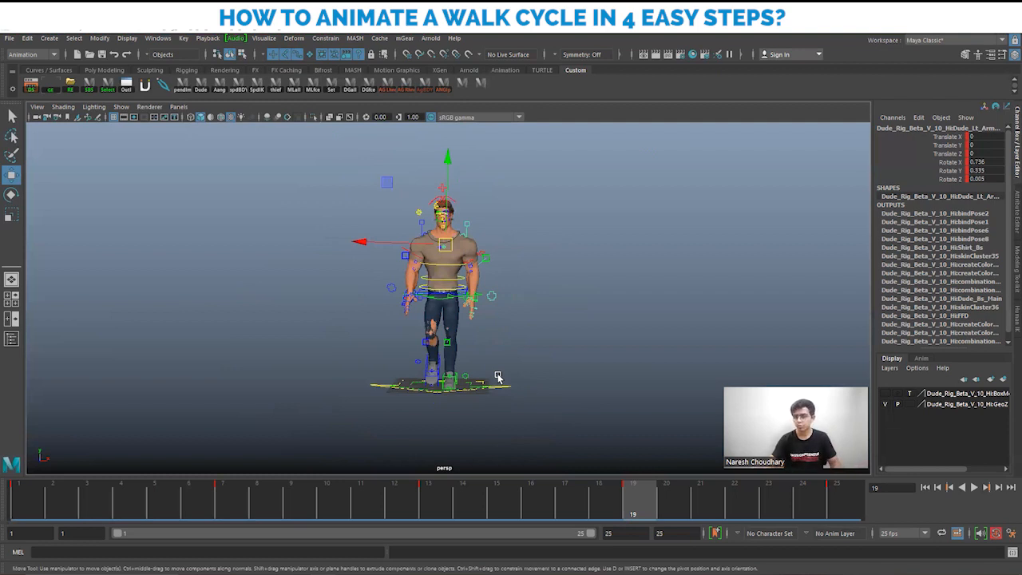
scroll(578, 381, up, 2)
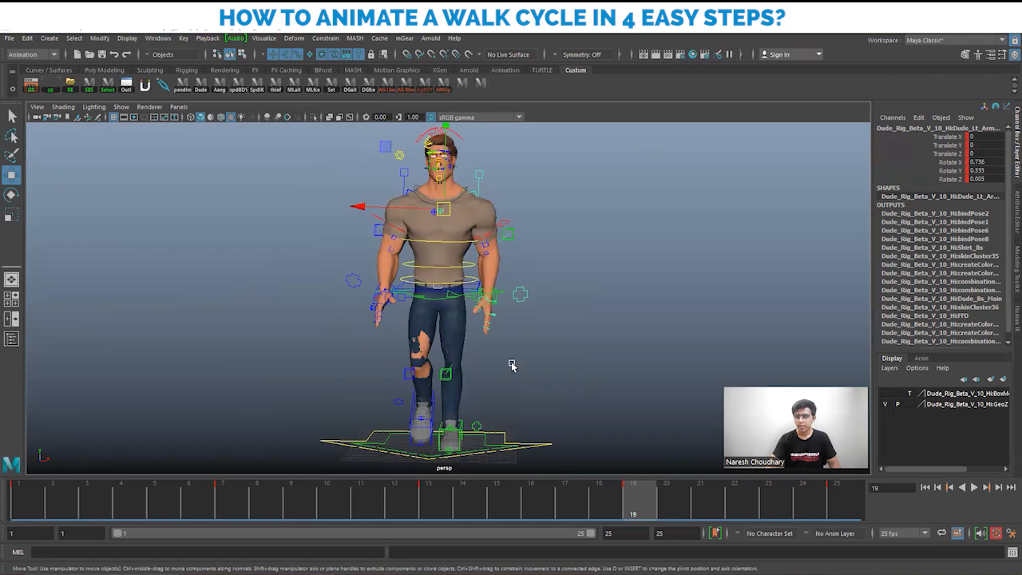
scroll(519, 364, down, 3)
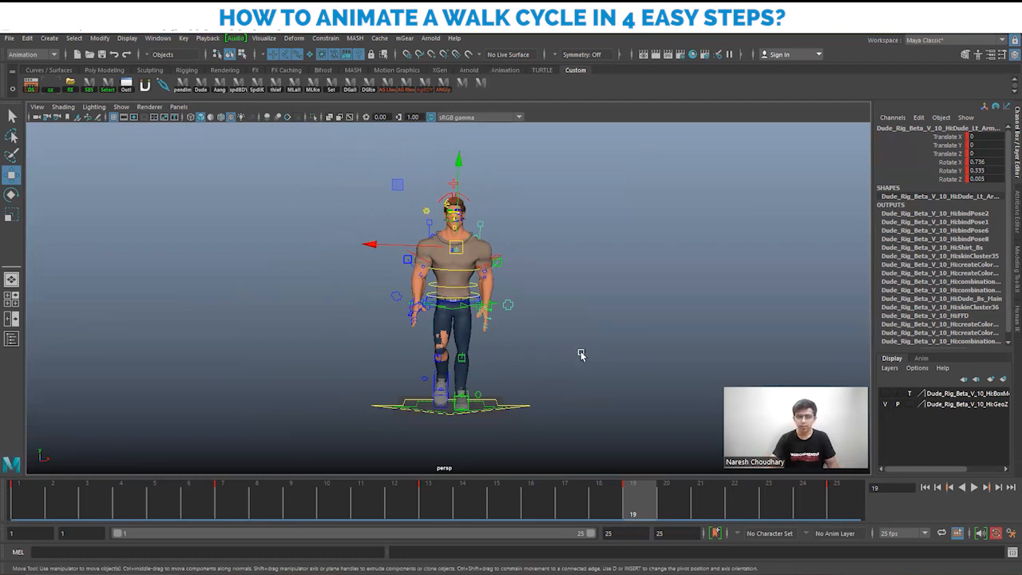
alt+drag(581, 354, 468, 355)
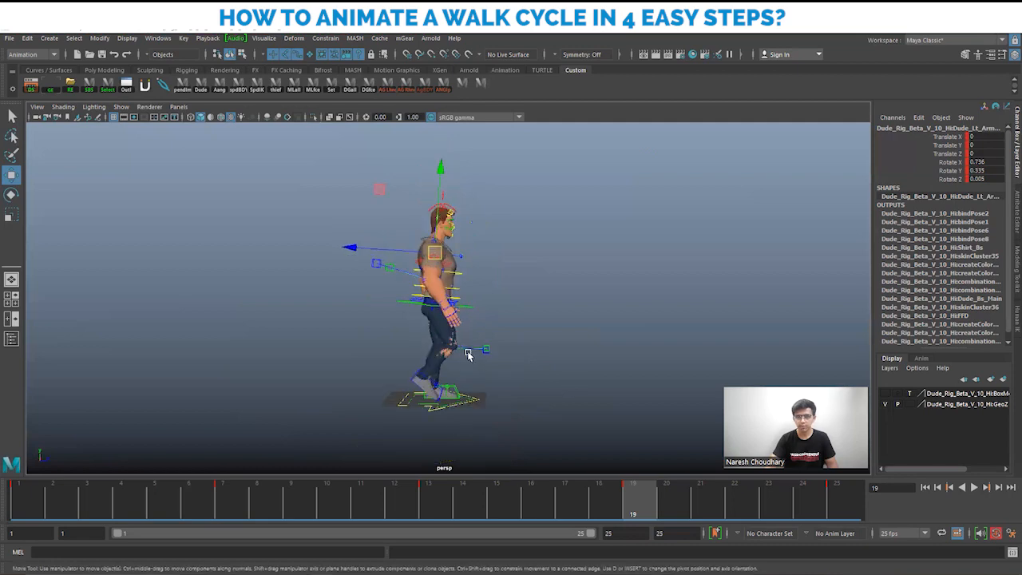
alt+drag(506, 308, 623, 277)
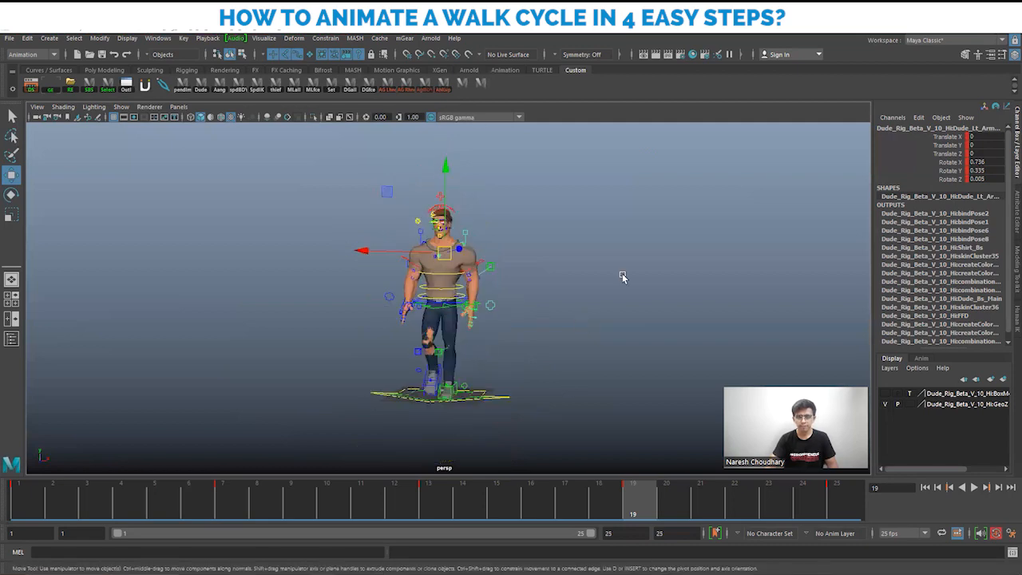
click(623, 277)
scroll(413, 213, up, 3)
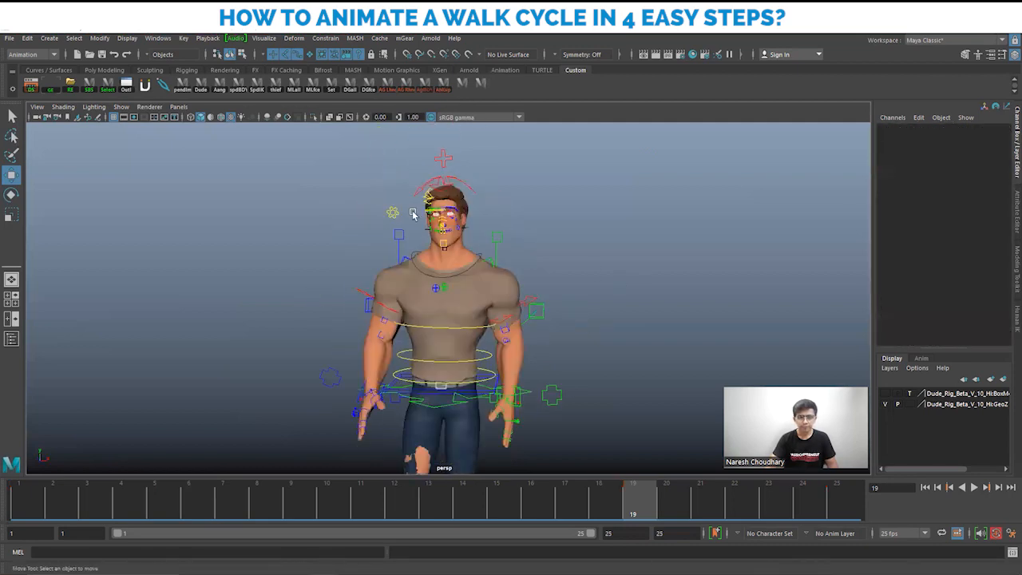
Step: Select the head control and rotate it at frame 19 to about 0.128 in Rotate Y and 1.672 in Rotate Z
click(464, 185)
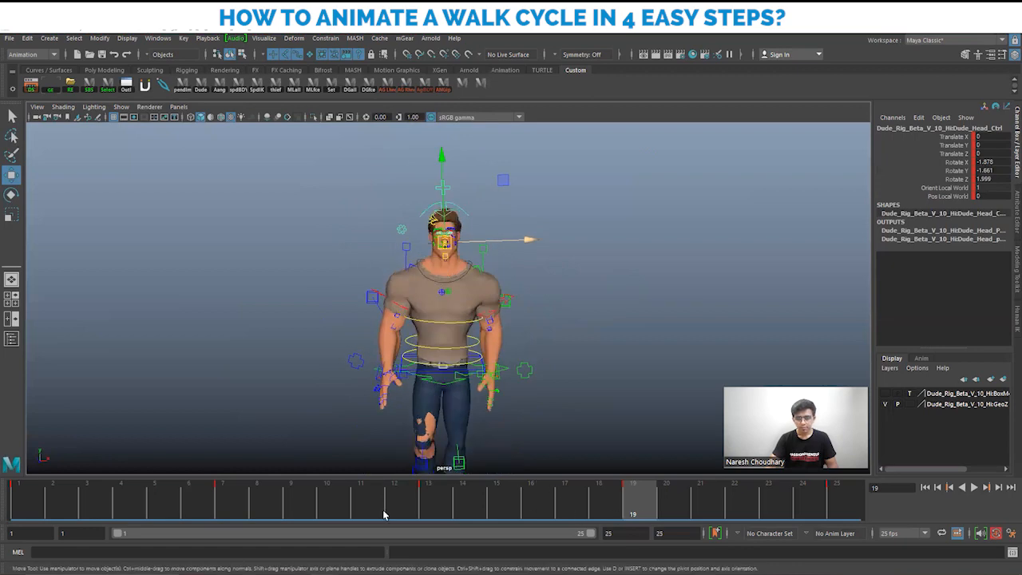
drag(327, 507, 631, 523)
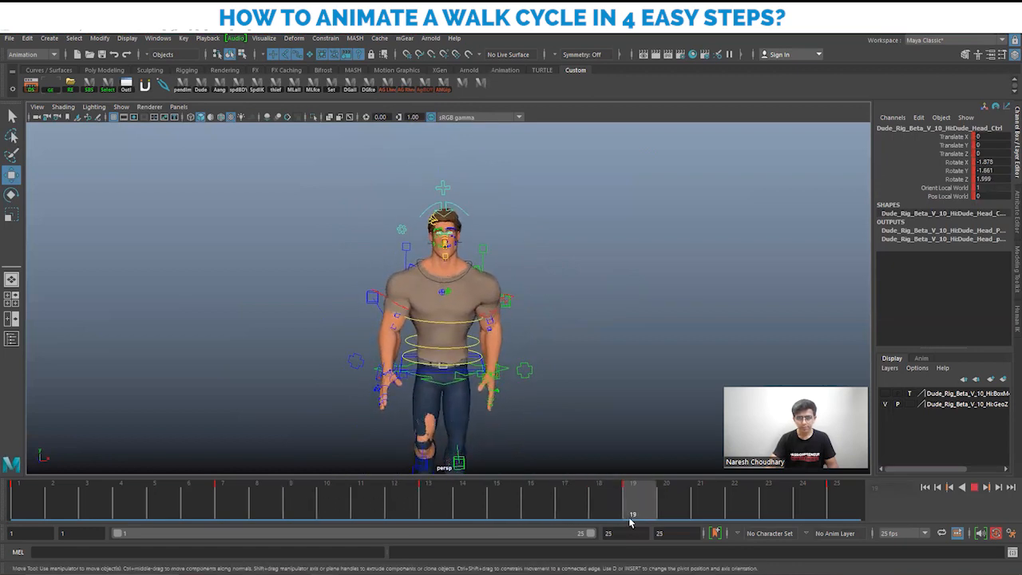
key(e)
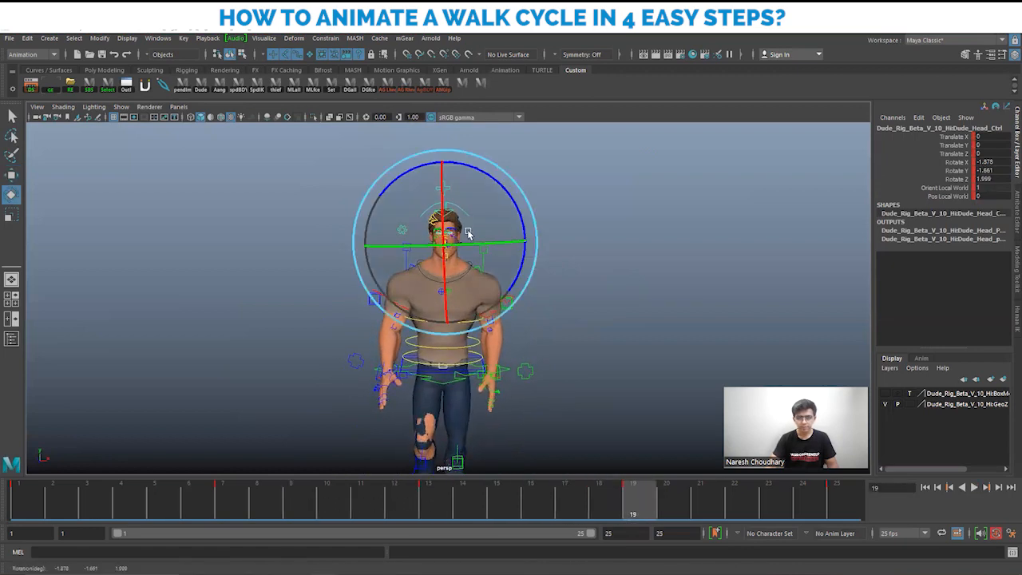
drag(469, 232, 471, 235)
key(w)
scroll(519, 368, down, 5)
alt+middle_drag(519, 368, 526, 337)
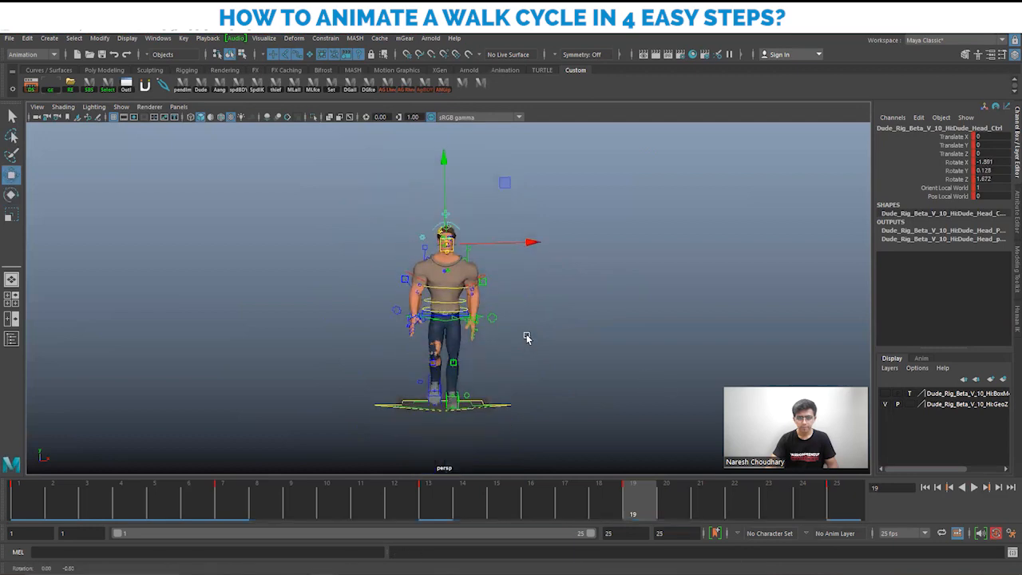
Step: Select all the rig controls and review the walk poses by scrubbing from frame 1 to 25 and back to frame 7
scroll(558, 327, down, 1)
click(572, 331)
drag(341, 199, 564, 427)
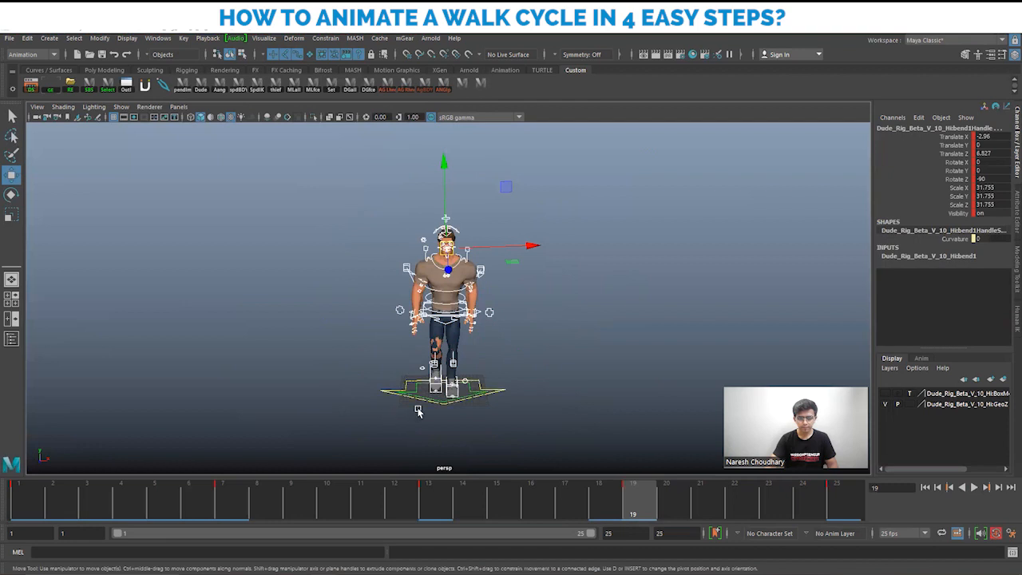
click(12, 497)
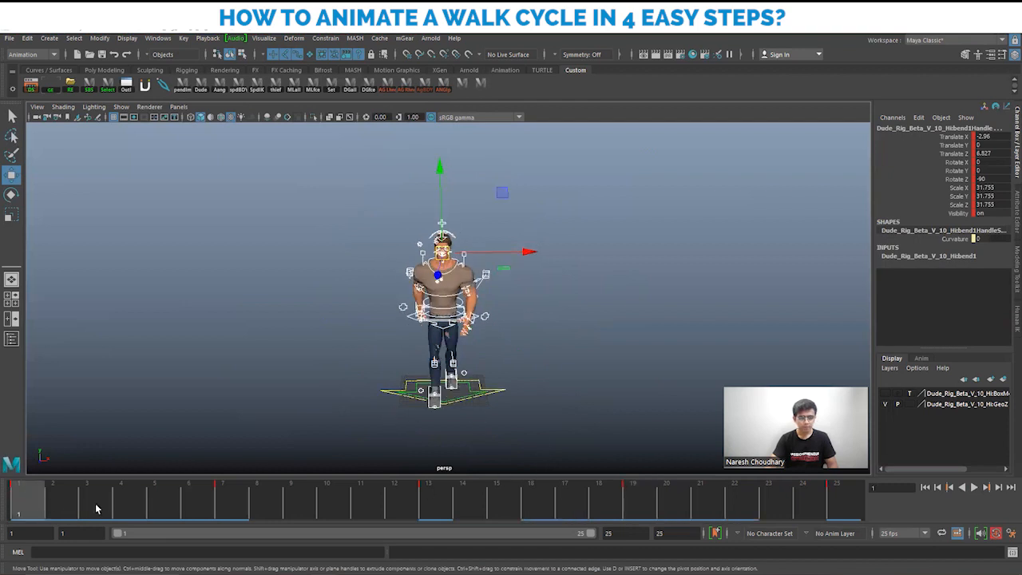
drag(95, 508, 837, 515)
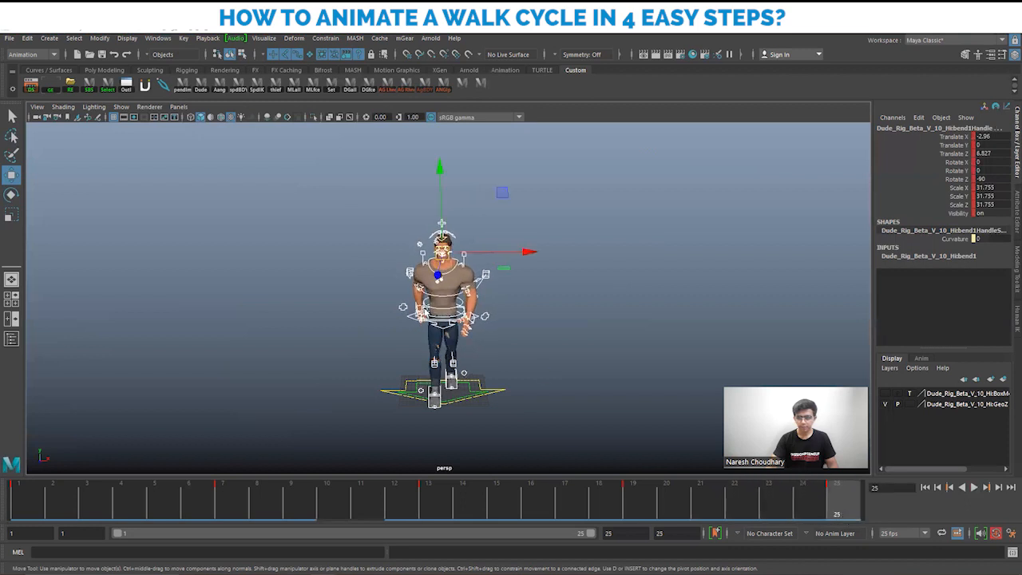
mouse_move(31, 499)
mouse_down()
mouse_move(160, 511)
mouse_move(736, 511)
mouse_move(50, 498)
mouse_move(215, 494)
mouse_up()
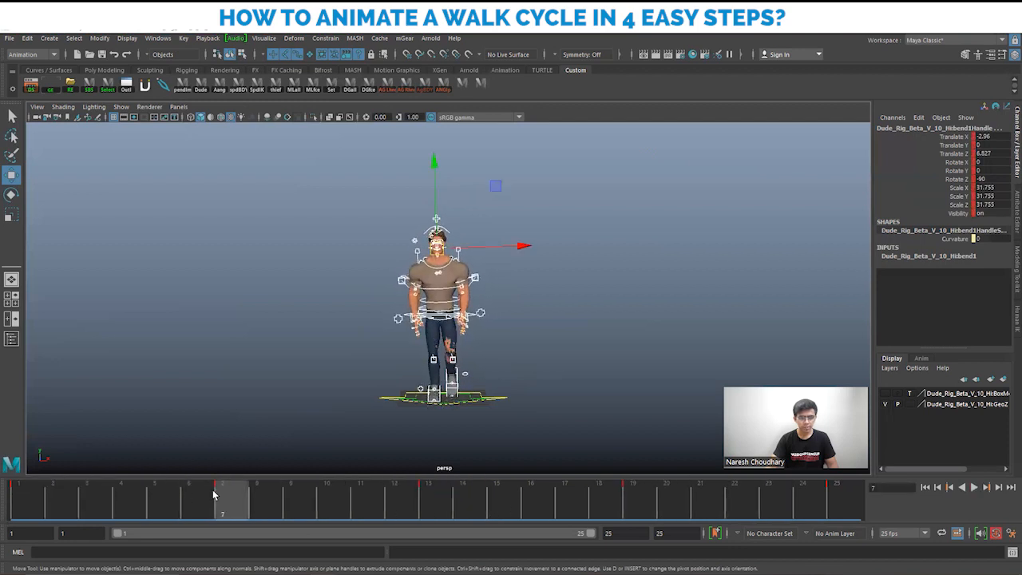
Step: Rotate the middle spine control at frame 7 to about 0.835 in Rotate Z and key it
alt+drag(534, 301, 528, 286)
alt+right_drag(528, 287, 685, 388)
alt+middle_drag(523, 376, 525, 339)
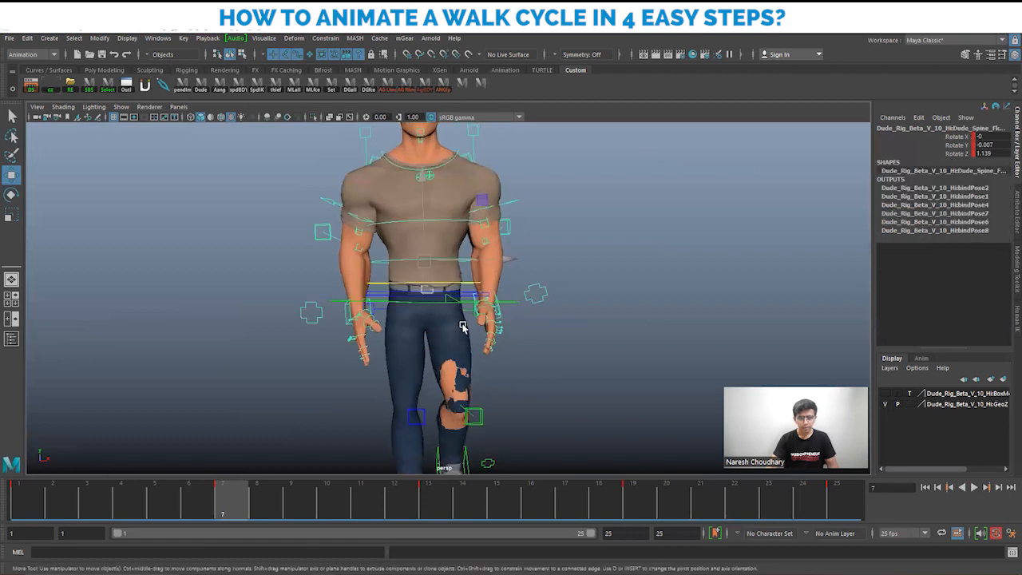
key(e)
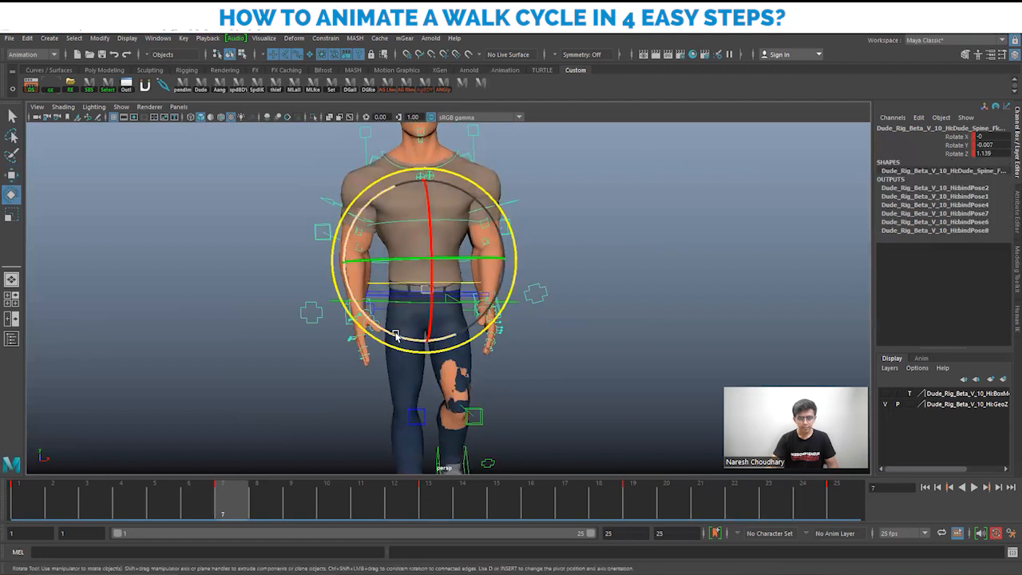
drag(396, 333, 394, 334)
key(s)
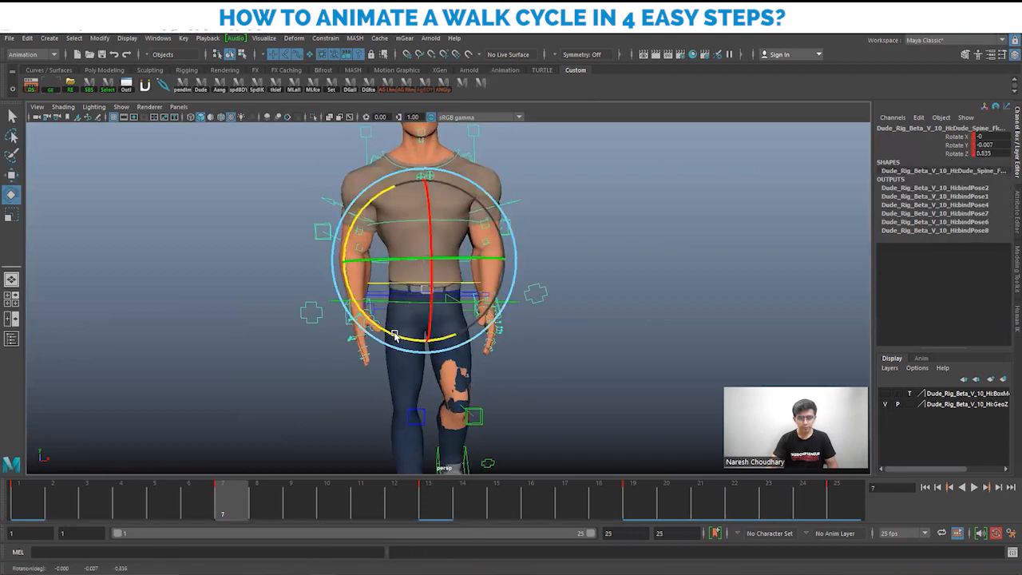
Step: Select the waist offset control and key its translation at frame 7
key(w)
click(484, 304)
alt+drag(484, 319, 518, 294)
click(429, 315)
key(shift+w)
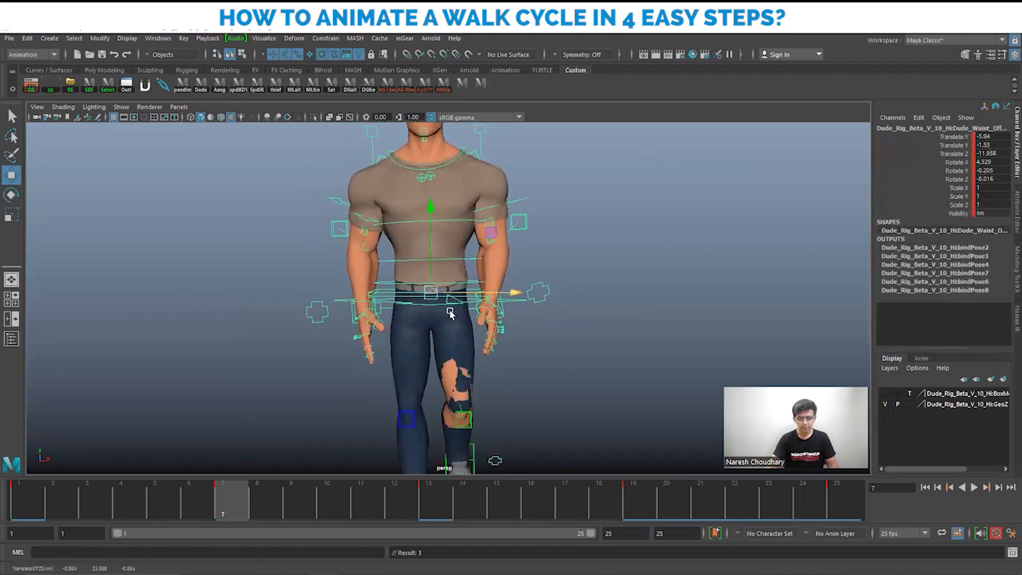
Step: Move the left hand control at frame 7 to about 63.2, 8.9, -103.2 and key its translation
click(516, 323)
click(498, 303)
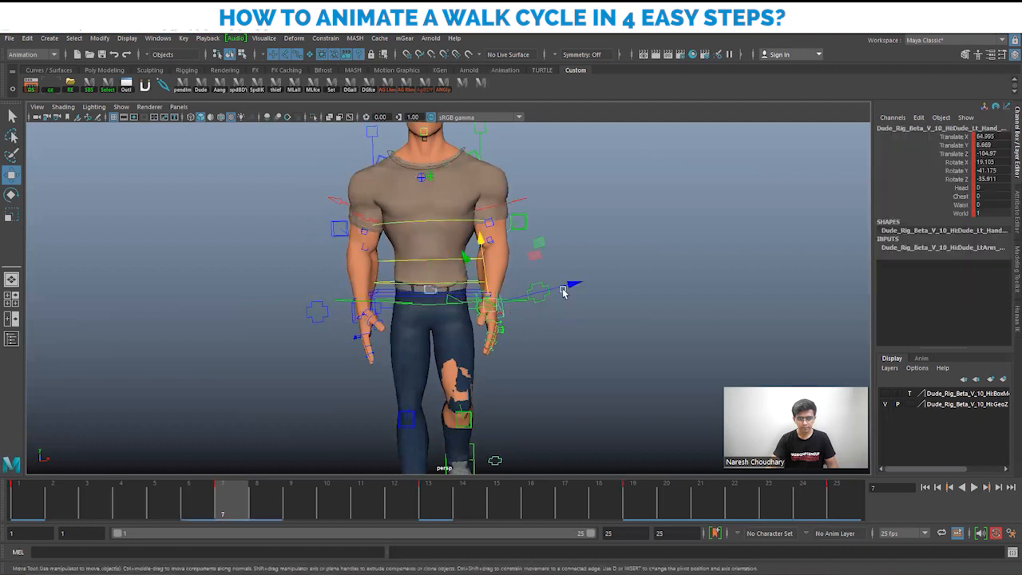
drag(568, 287, 572, 288)
key(shift+w)
Step: Select the right hand control and review the full-body motion between frames 1 and 7
click(343, 318)
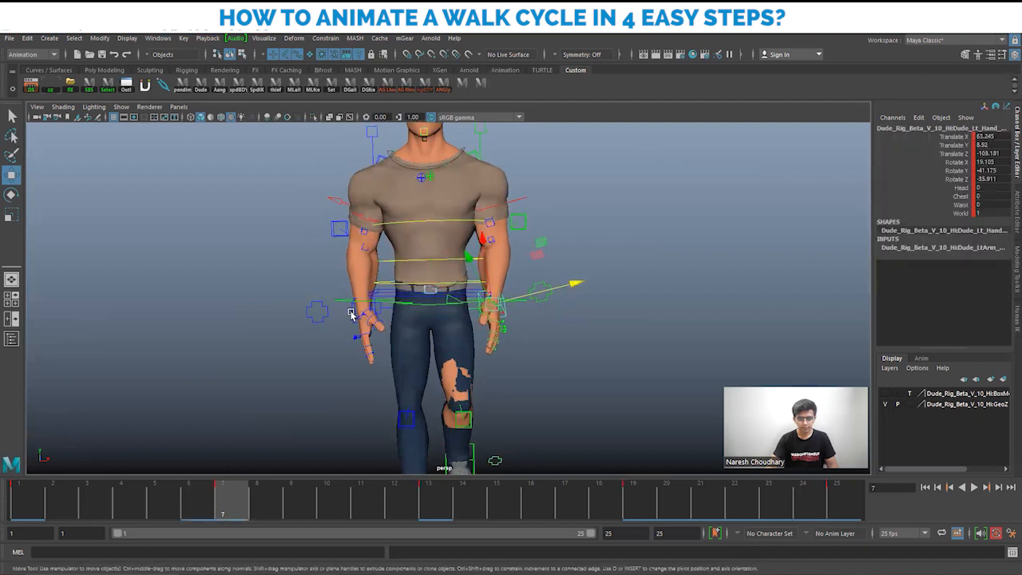
scroll(445, 310, down, 5)
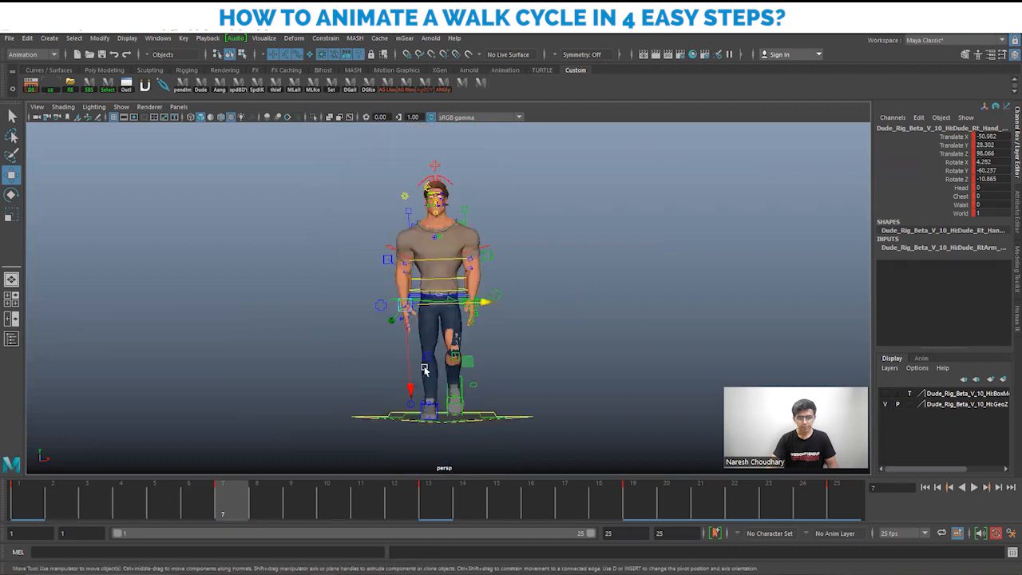
click(27, 500)
key(alt+v)
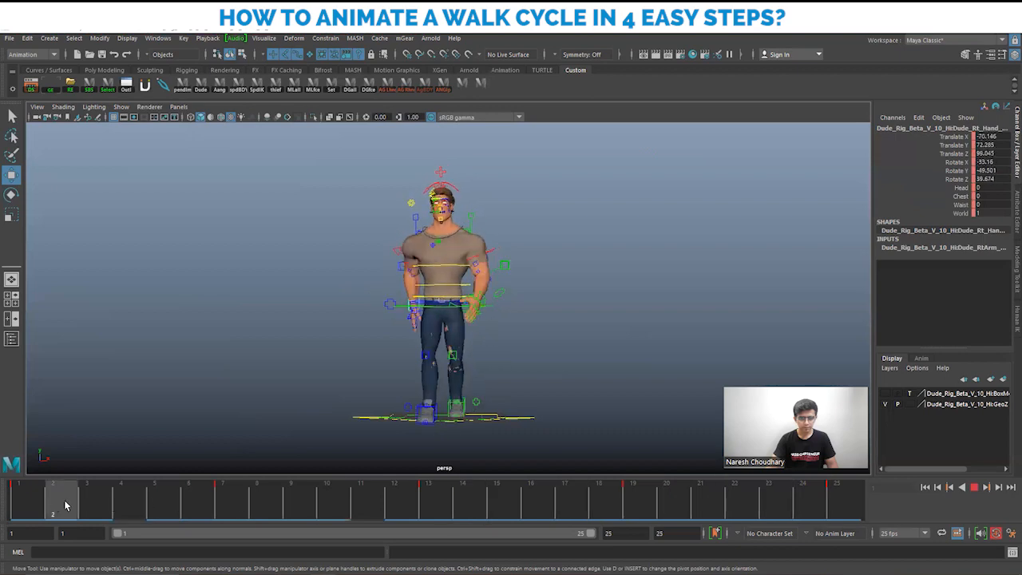
key(alt+v)
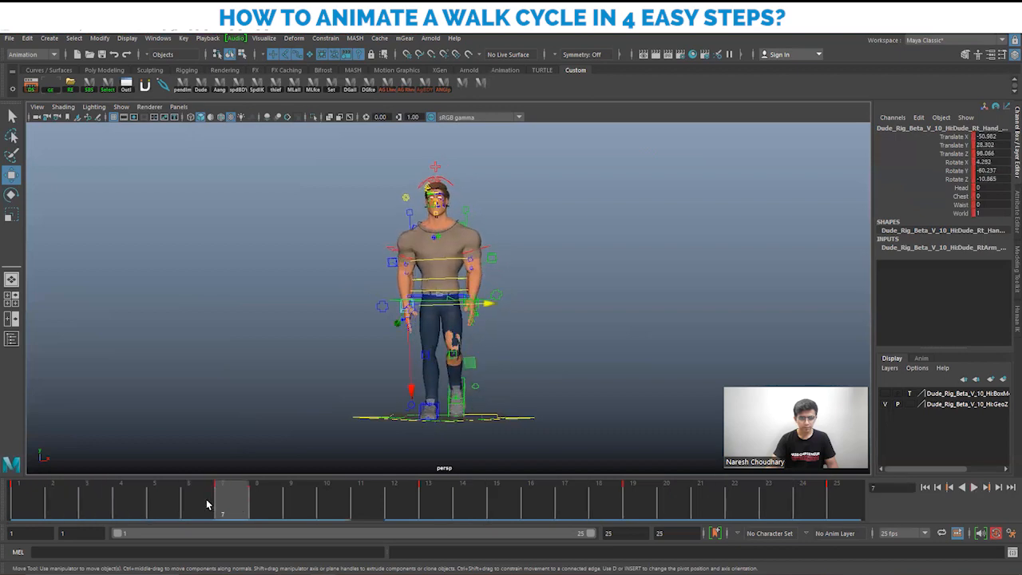
Step: Rotate the lowest spine control at frame 7 to about 0.026, 0.758, 0.392
scroll(487, 319, up, 5)
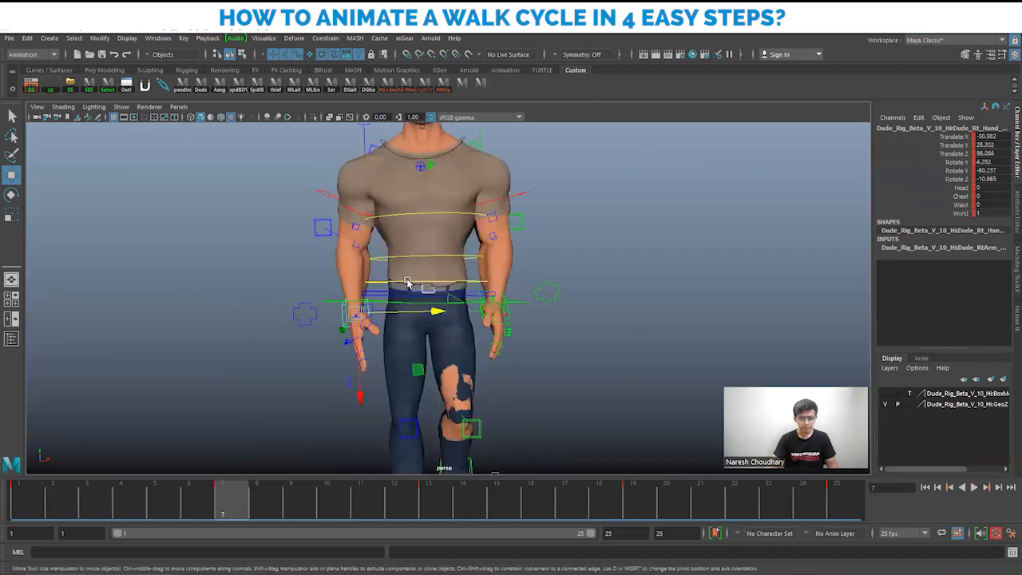
click(407, 282)
key(e)
key(w)
key(e)
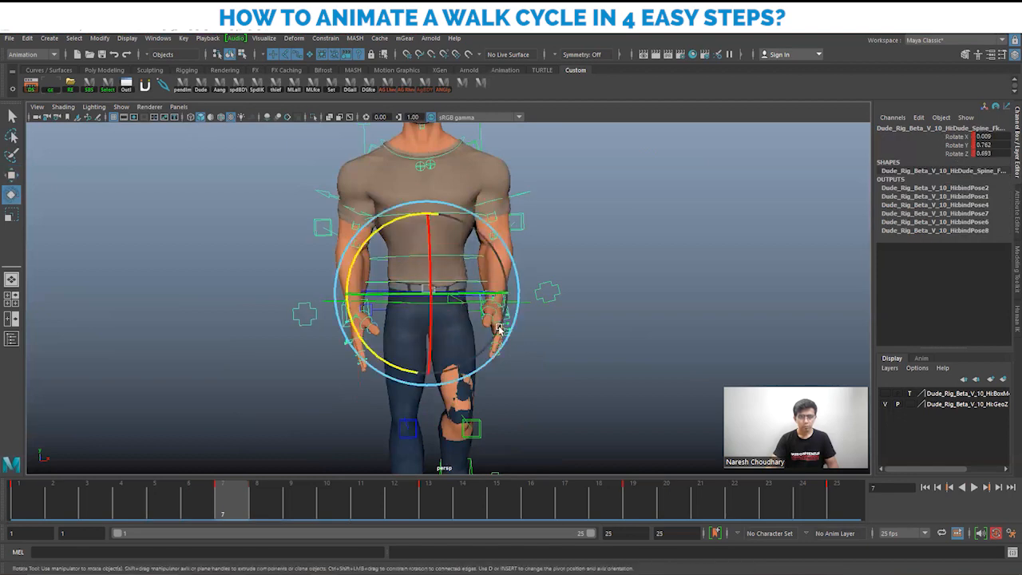
drag(508, 329, 511, 332)
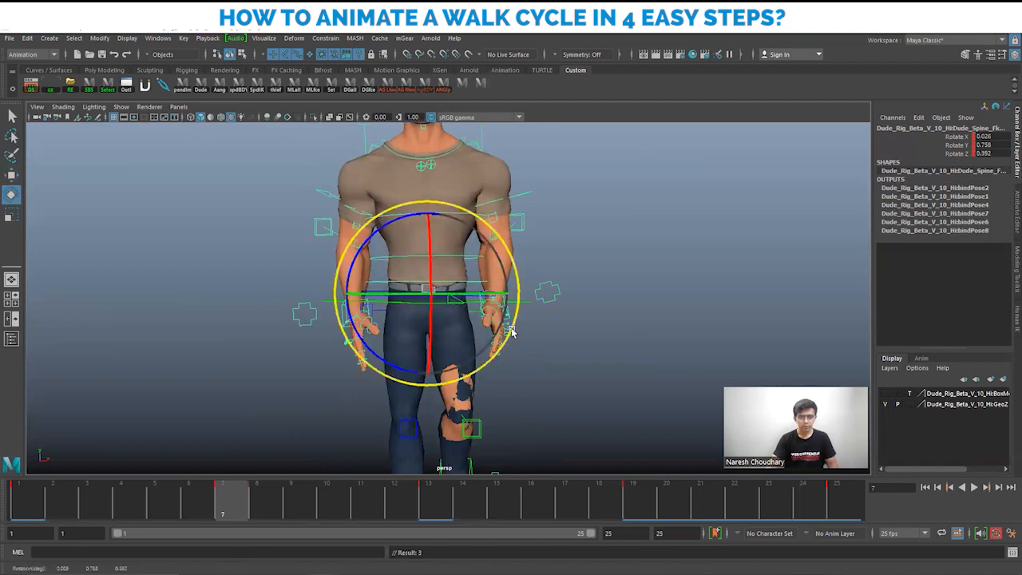
scroll(514, 331, down, 5)
key(w)
scroll(523, 347, up, 3)
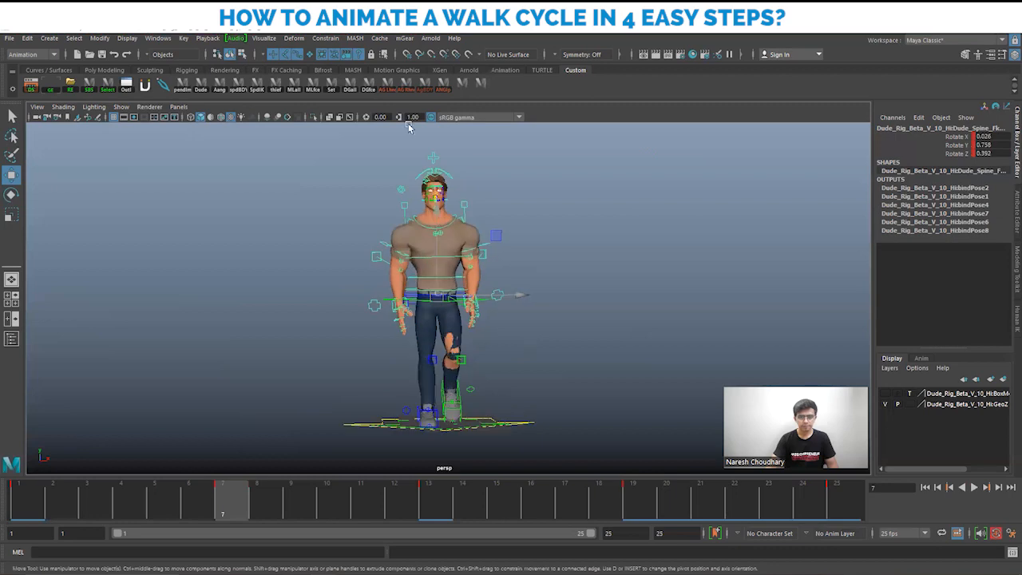
Step: Select all the rig controls and examine the walk poses from the side, front and three-quarter views, starting from frame 1
scroll(559, 311, down, 4)
click(334, 175)
drag(333, 166, 588, 428)
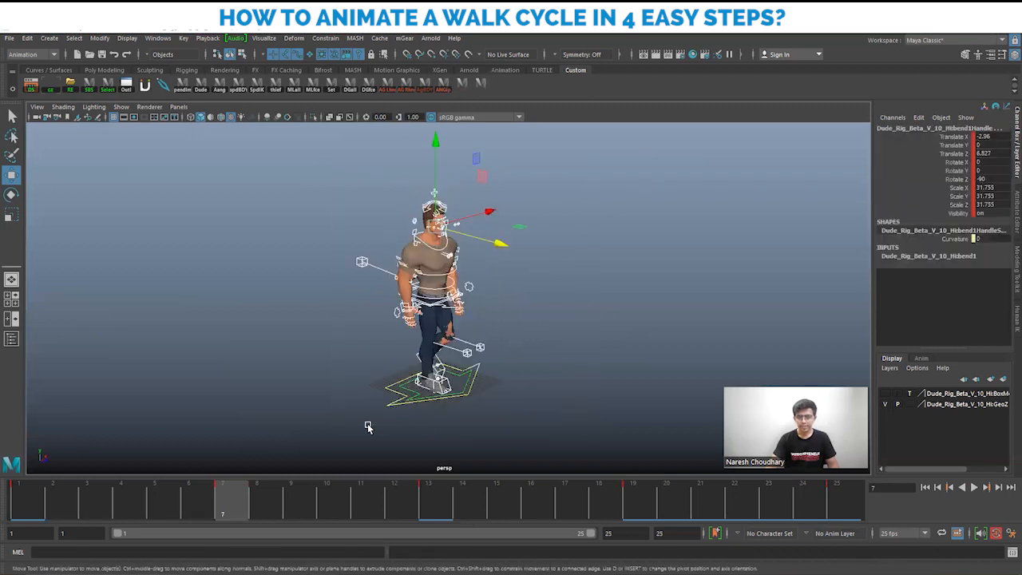
alt+drag(365, 424, 601, 347)
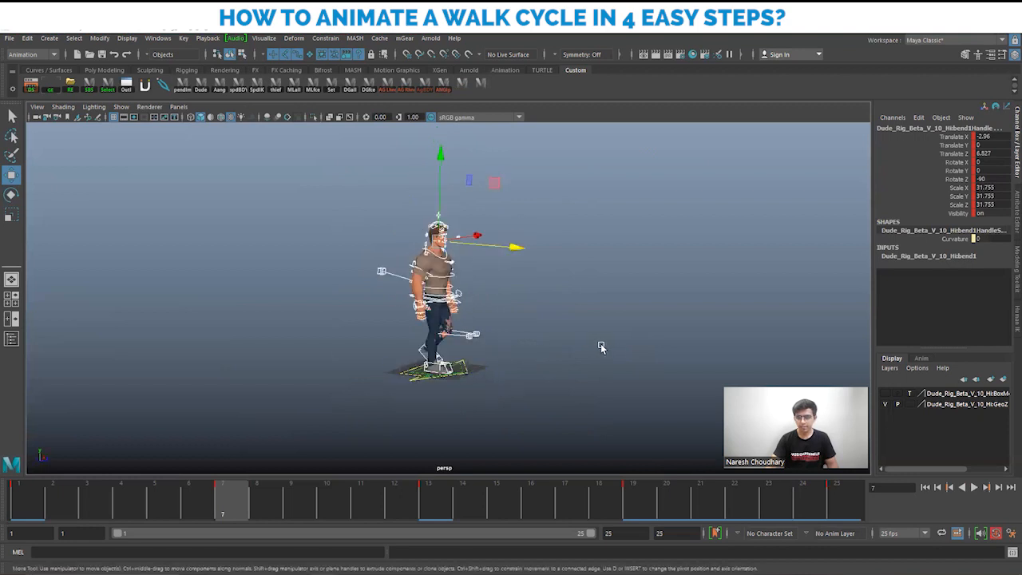
click(18, 514)
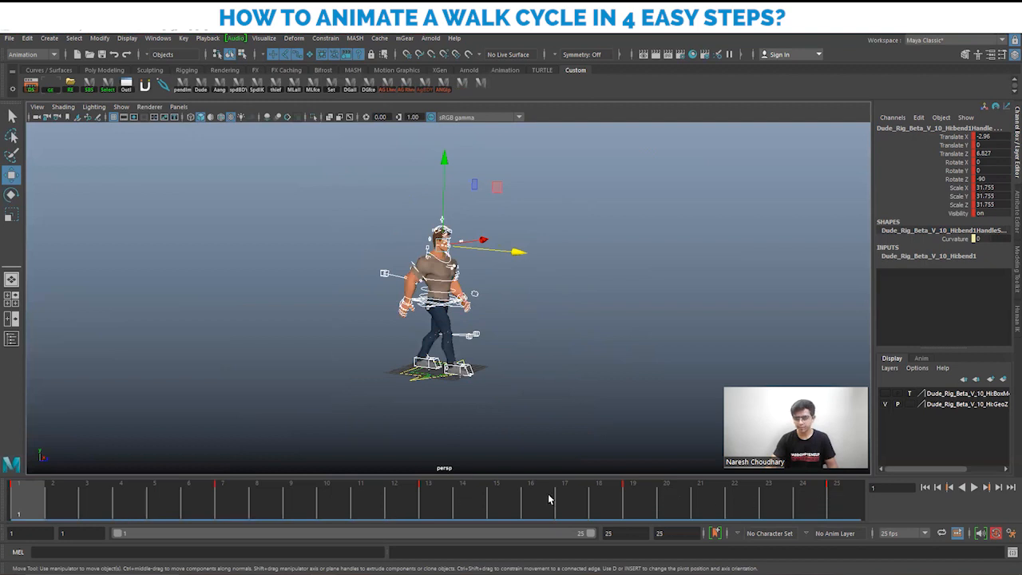
alt+drag(543, 380, 489, 384)
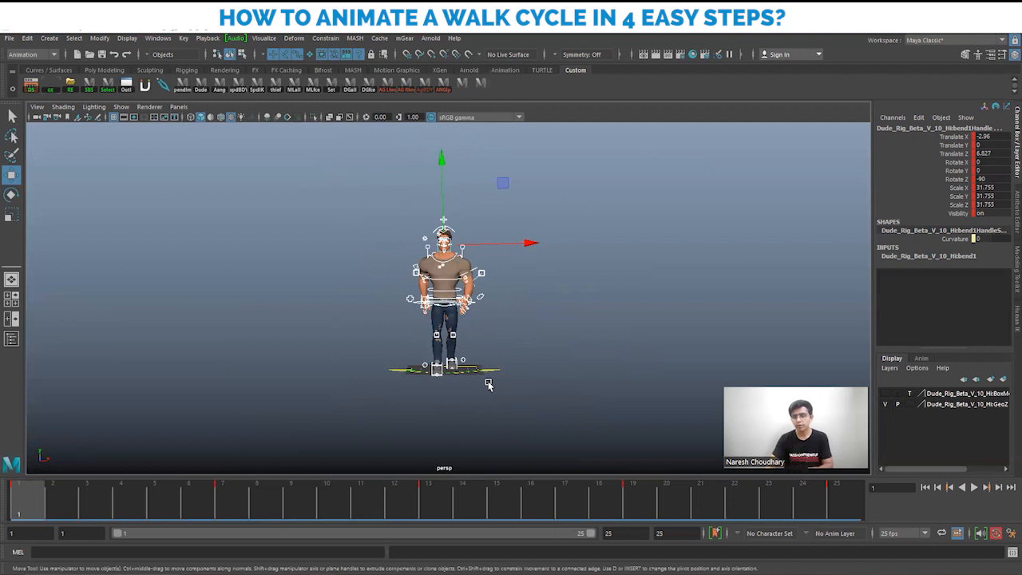
alt+drag(511, 371, 561, 381)
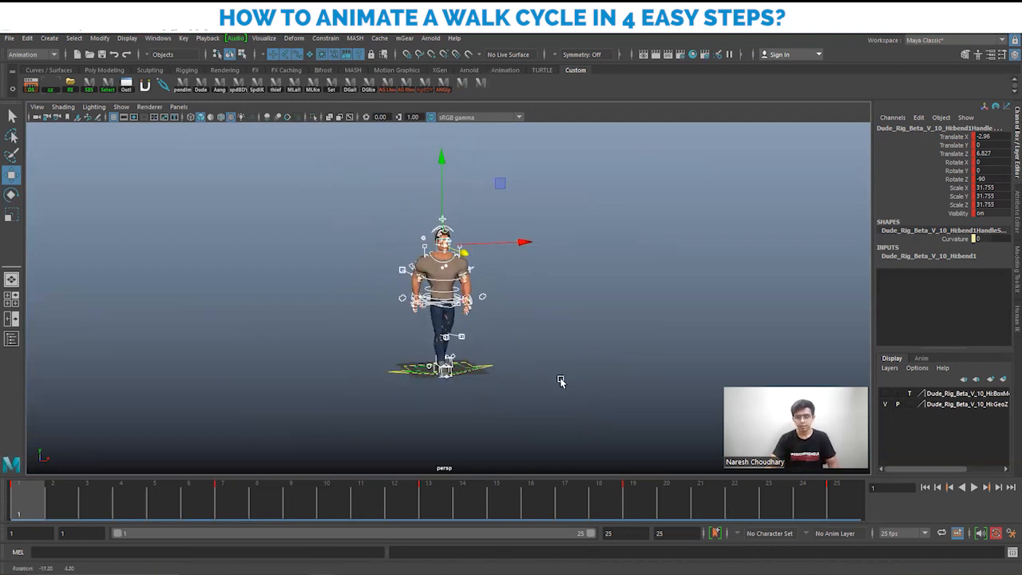
Step: Hide the rig controls and play the walk cycle from the front to check the arm and body motion
key(alt+1)
mouse_move(404, 378)
alt+mouse_down()
mouse_move(510, 378)
mouse_move(410, 376)
alt+mouse_up()
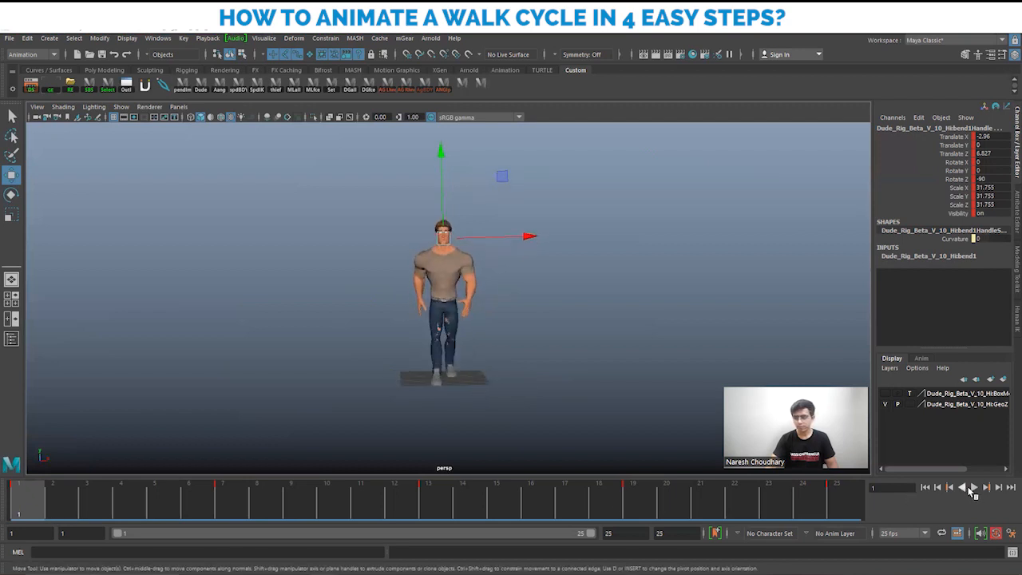
click(970, 487)
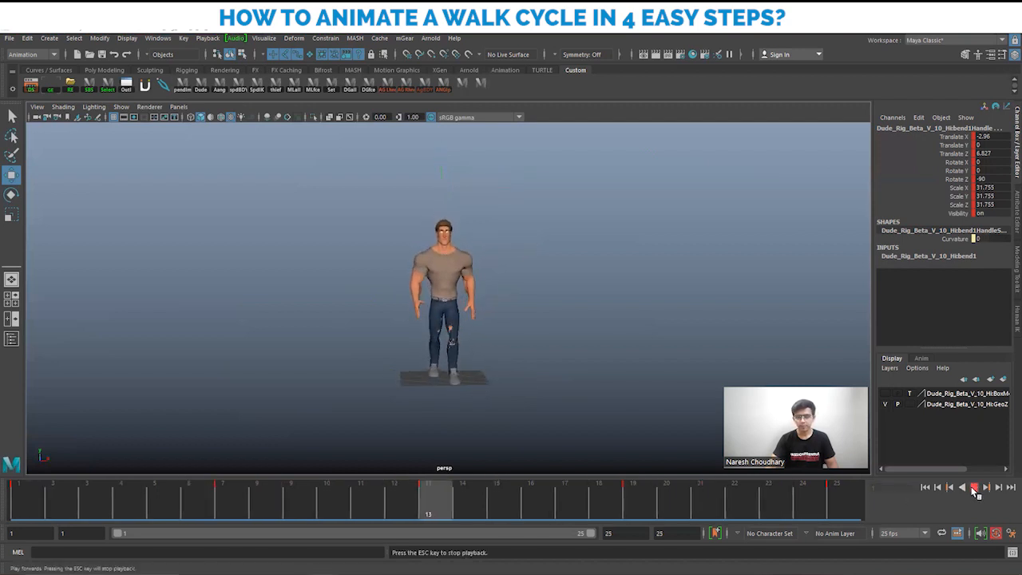
alt+drag(545, 352, 530, 350)
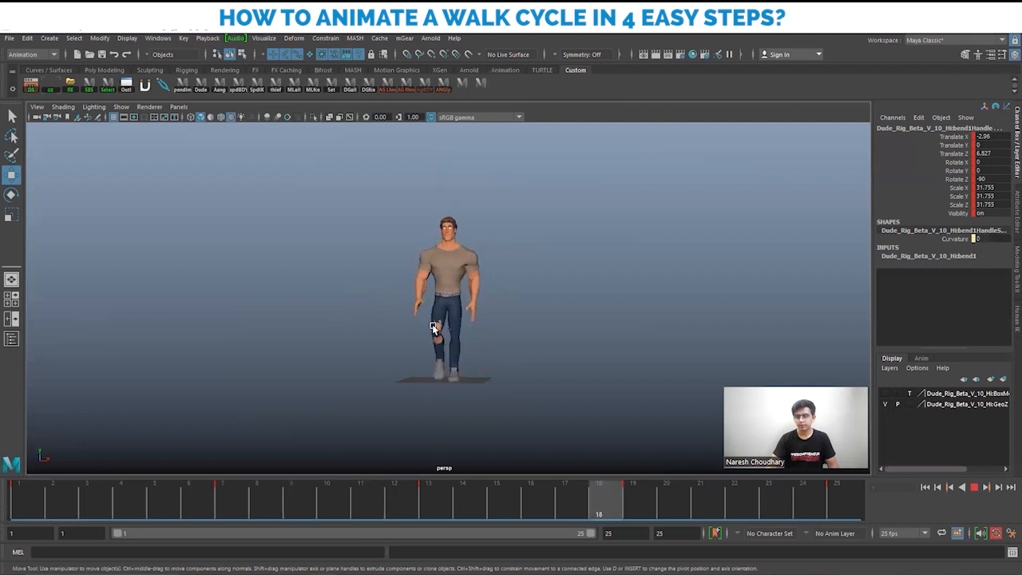
scroll(609, 380, up, 4)
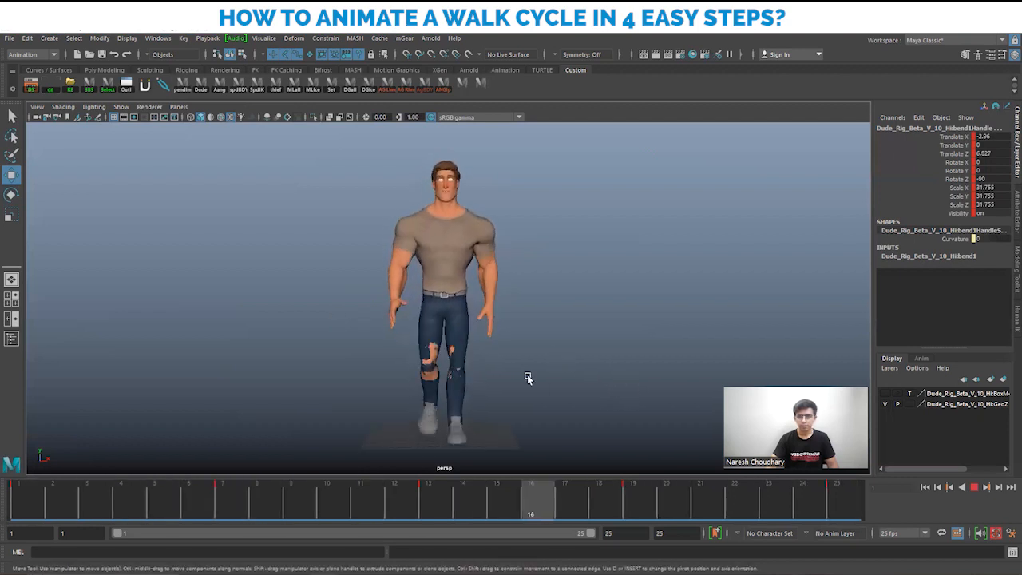
click(973, 486)
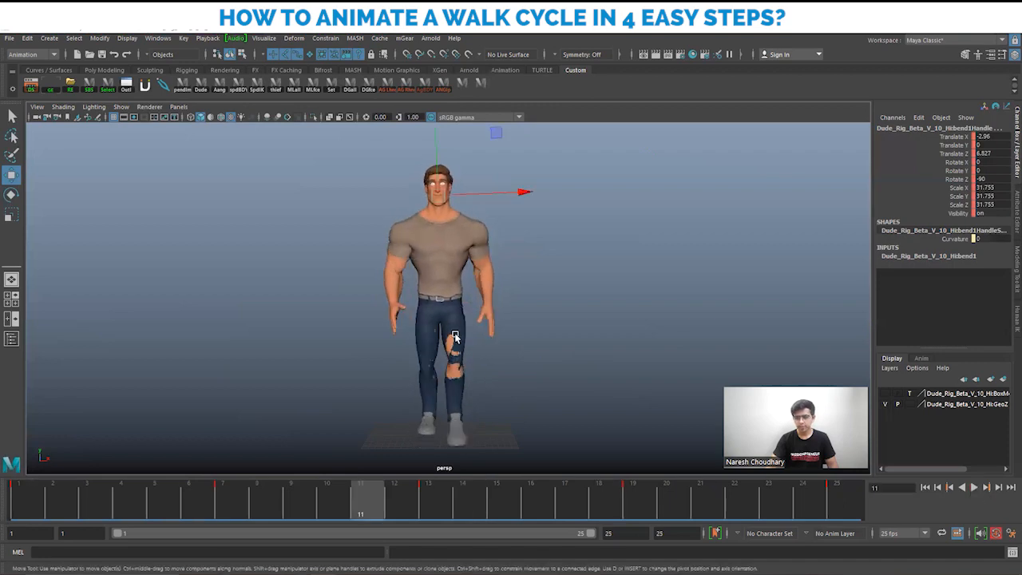
Step: Show the rig controls and move the left hand control at frame 7 inward to about 59.7, 8.4, -99.5
scroll(508, 330, up, 4)
click(527, 299)
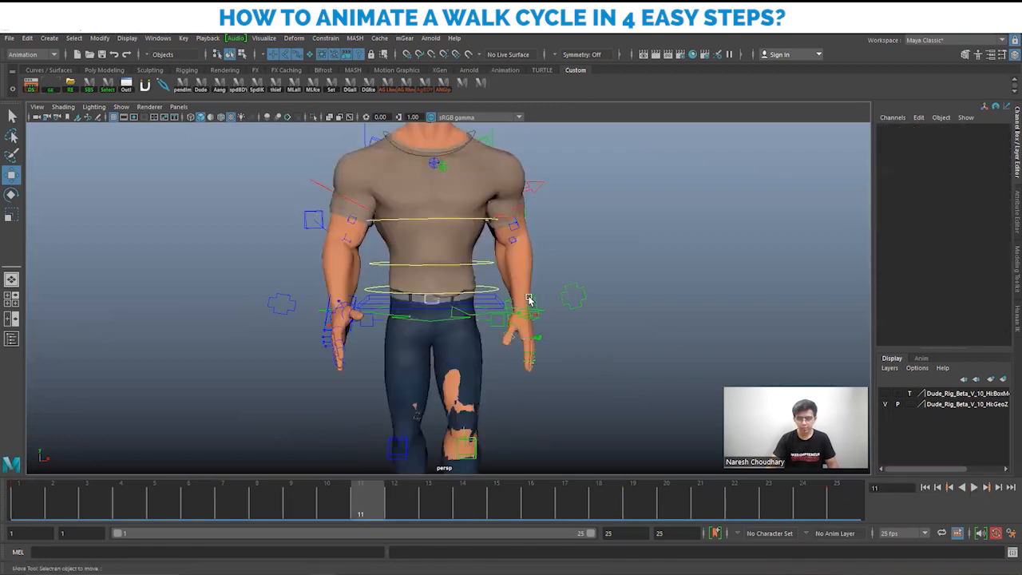
click(527, 301)
drag(25, 500, 235, 505)
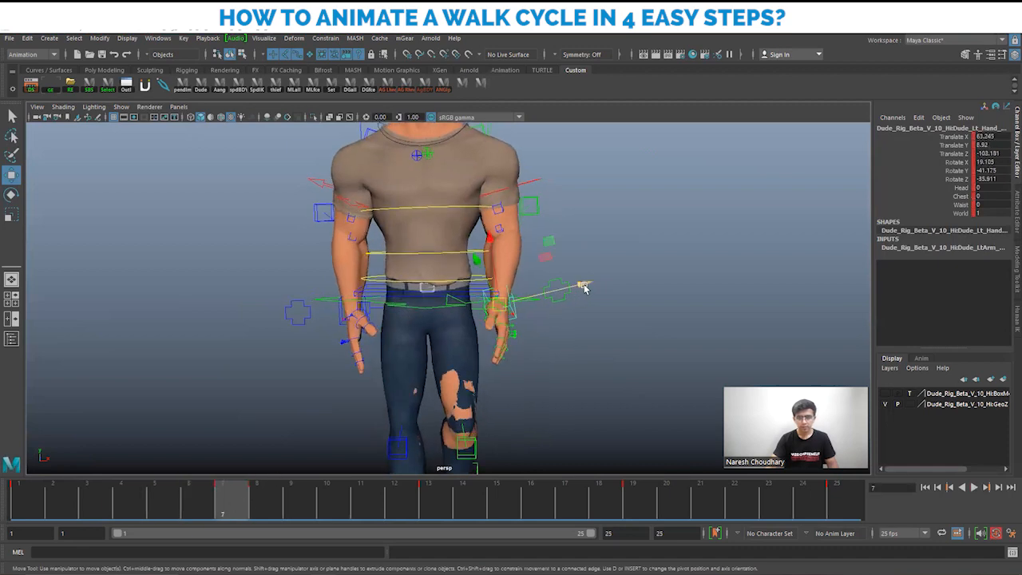
drag(581, 285, 591, 288)
mouse_move(563, 349)
alt+mouse_down()
mouse_move(520, 356)
mouse_move(562, 351)
alt+mouse_up()
scroll(508, 343, down, 1)
mouse_move(32, 504)
mouse_down()
mouse_move(192, 506)
mouse_move(6, 495)
mouse_move(224, 498)
mouse_up()
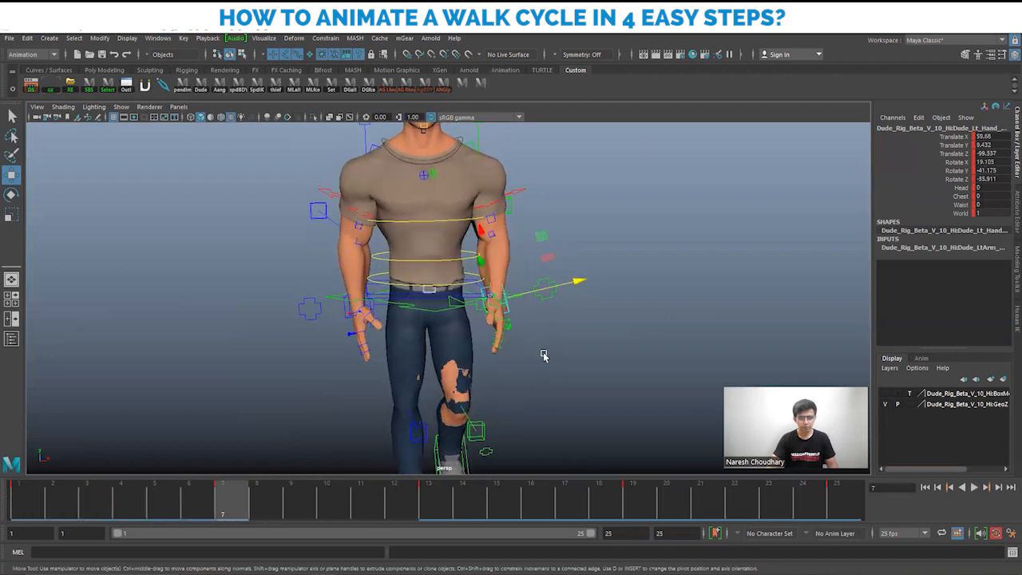
Step: Rotate the left hand control at frame 7 to about 23.3, -51.5, -41.7 and move it to about 54.9, 10.5, -96.1
key(e)
key(w)
drag(562, 350, 563, 355)
drag(587, 296, 597, 297)
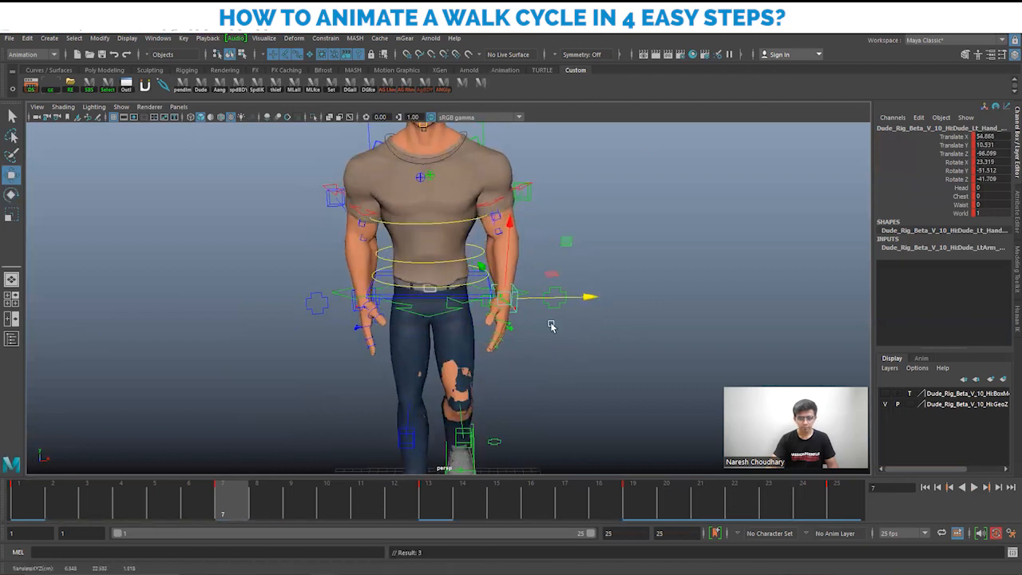
Step: Rotate the left hand control at frame 13 to about -8.6, -46.8, 8.0 and move it to about 50.5, -58.4, -97.3
drag(40, 489, 423, 505)
key(e)
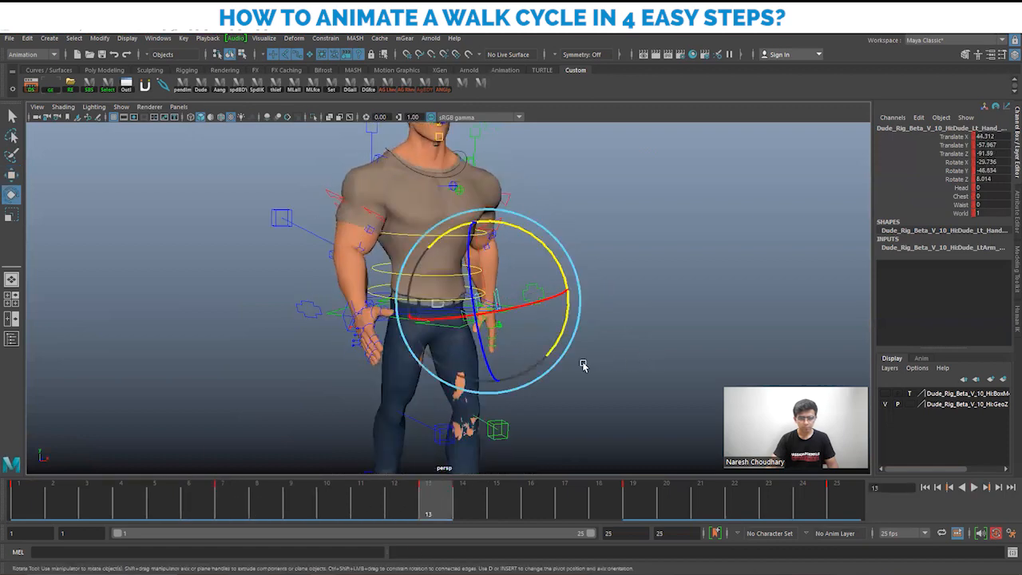
drag(552, 304, 592, 283)
key(w)
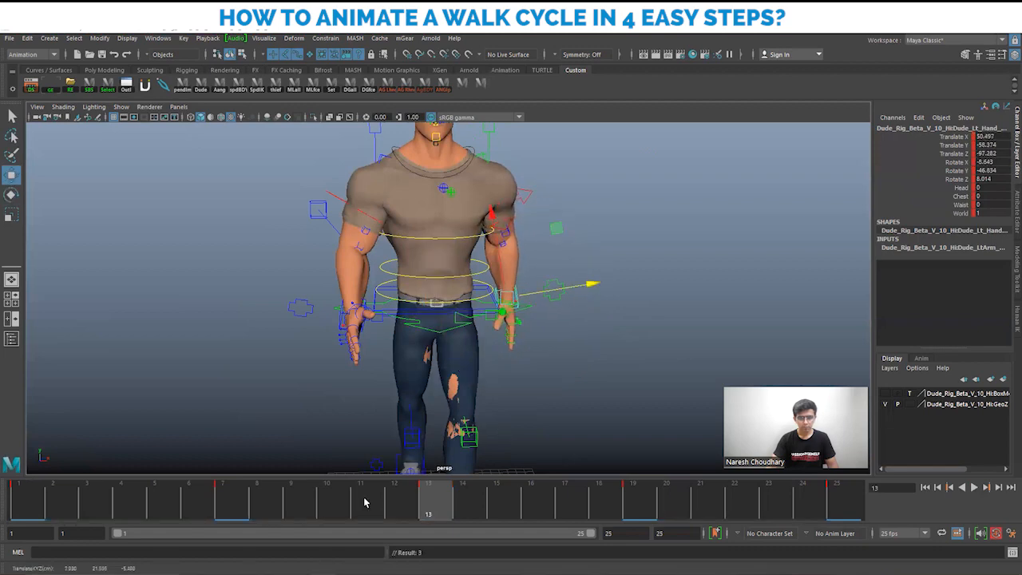
key(alt+v)
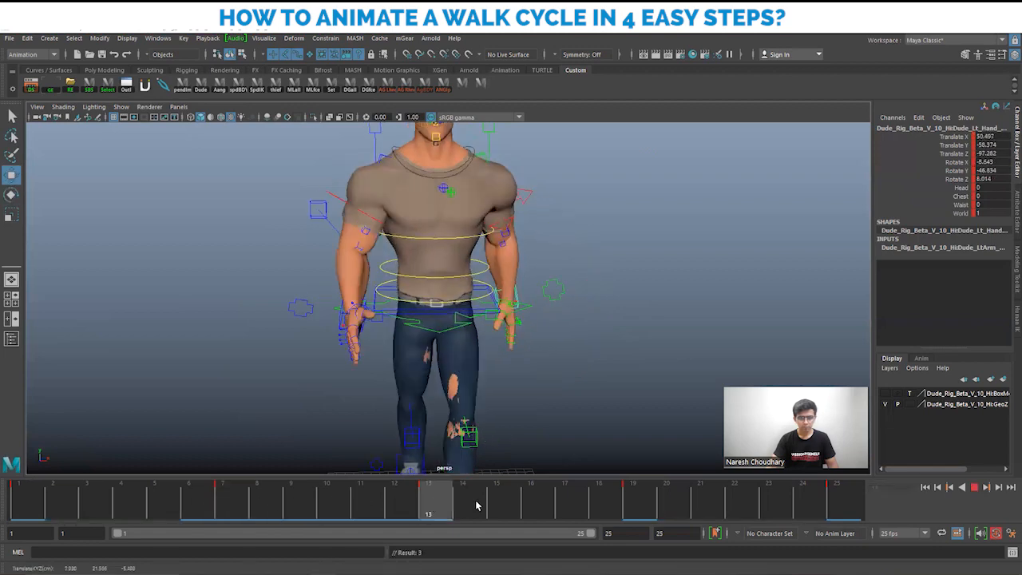
key(alt+v)
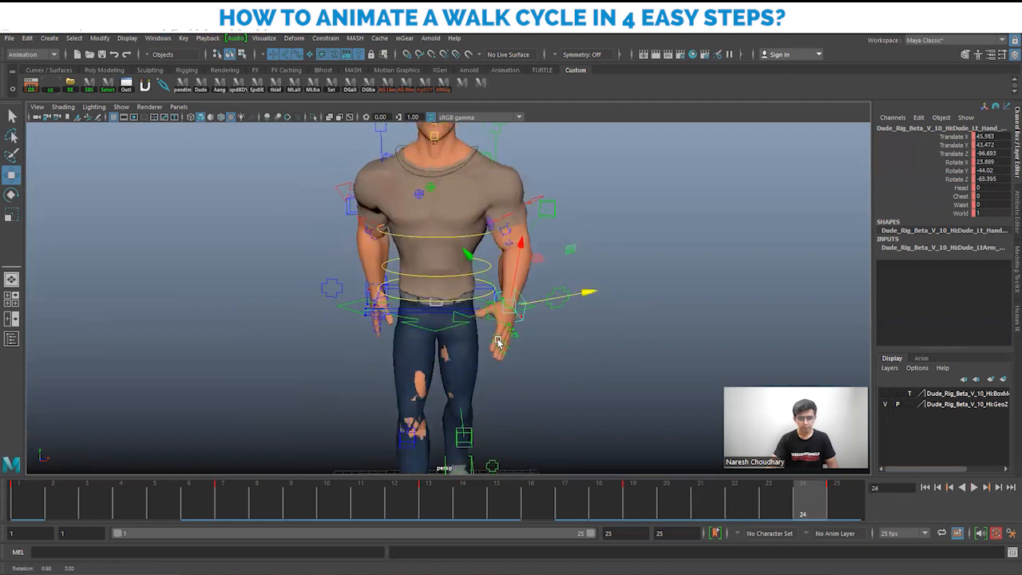
key(alt+shift+v)
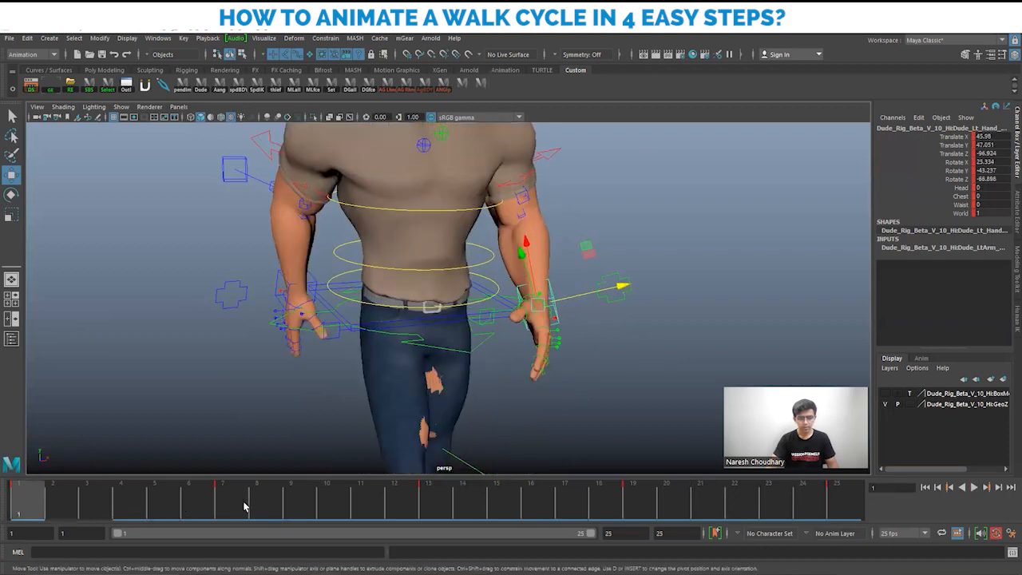
Step: Select the three left thumb controls at frame 7 and copy their pose to the walk's other key frames
click(234, 505)
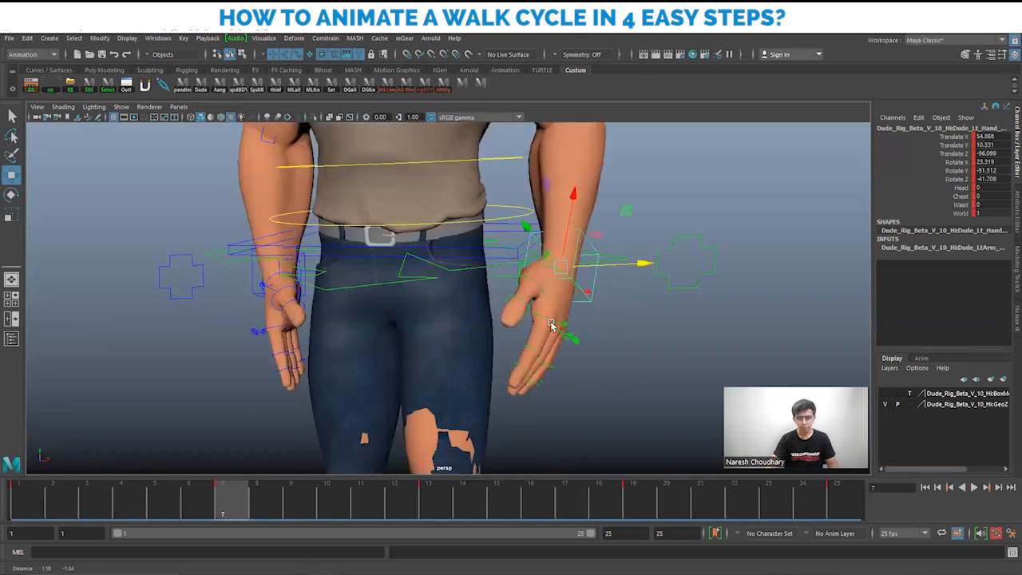
alt+right_drag(451, 316, 492, 304)
click(495, 281)
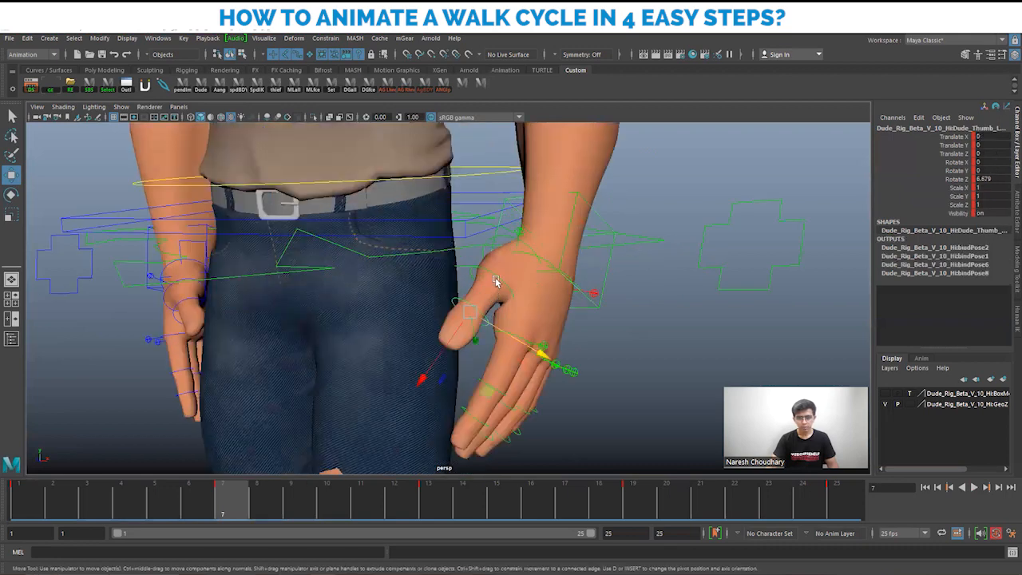
shift+click(495, 276)
shift+click(528, 249)
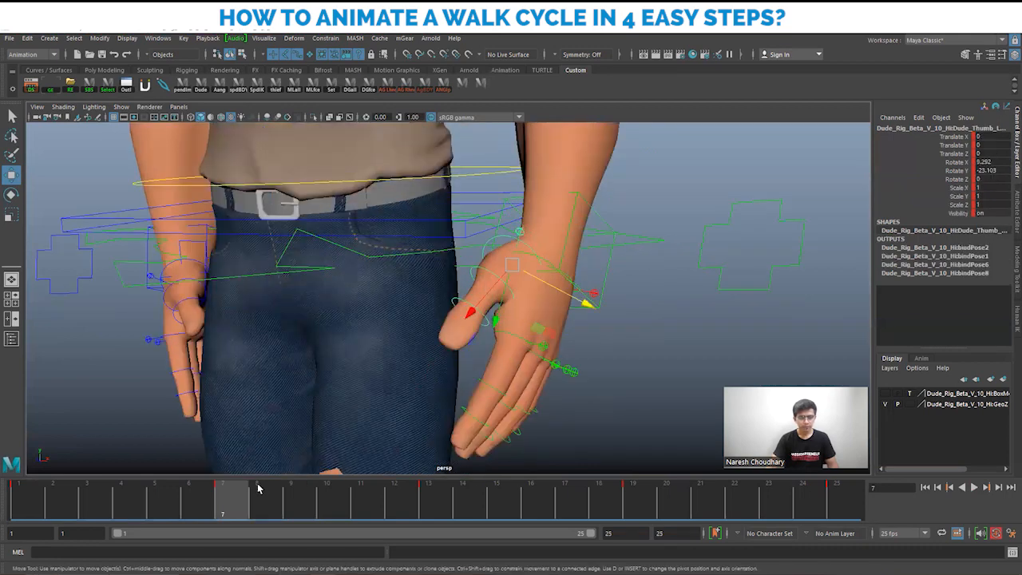
click(6, 496)
key(alt+v)
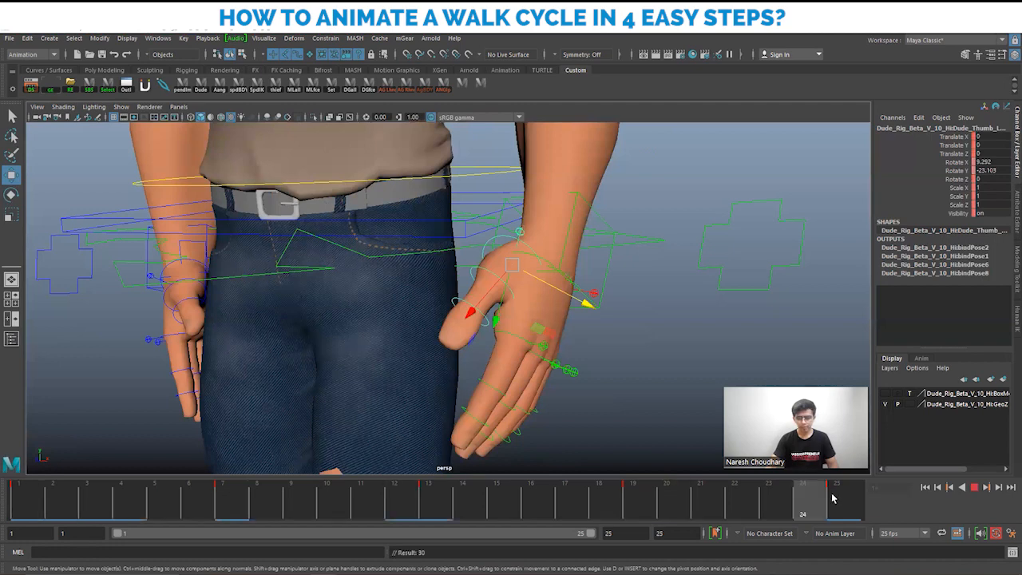
Step: Deselect everything, hide the rig controls and play the walk cycle from the front, side and three-quarter views
alt+right_drag(551, 361, 268, 479)
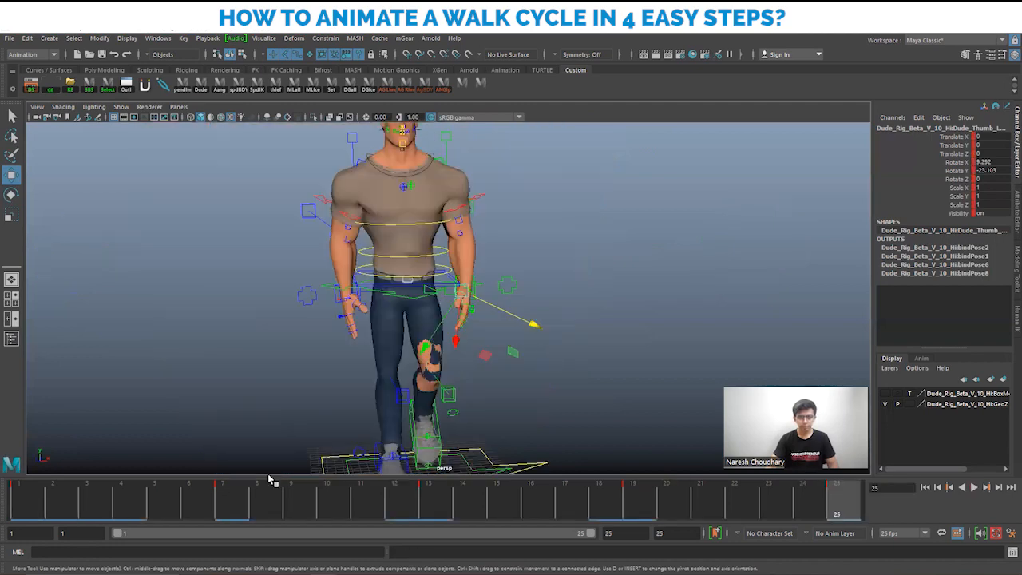
click(38, 505)
click(520, 386)
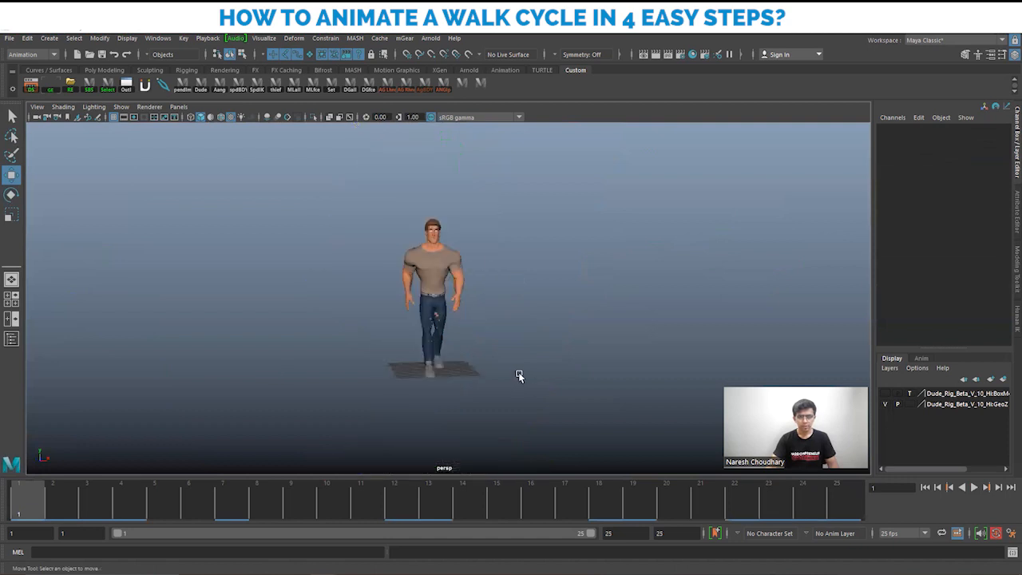
click(974, 488)
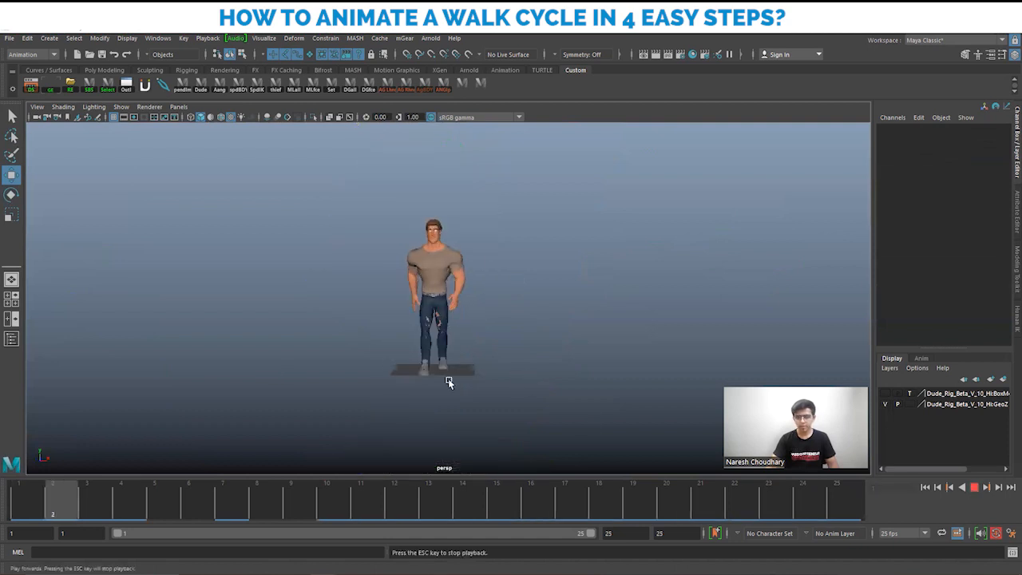
alt+right_drag(404, 356, 469, 368)
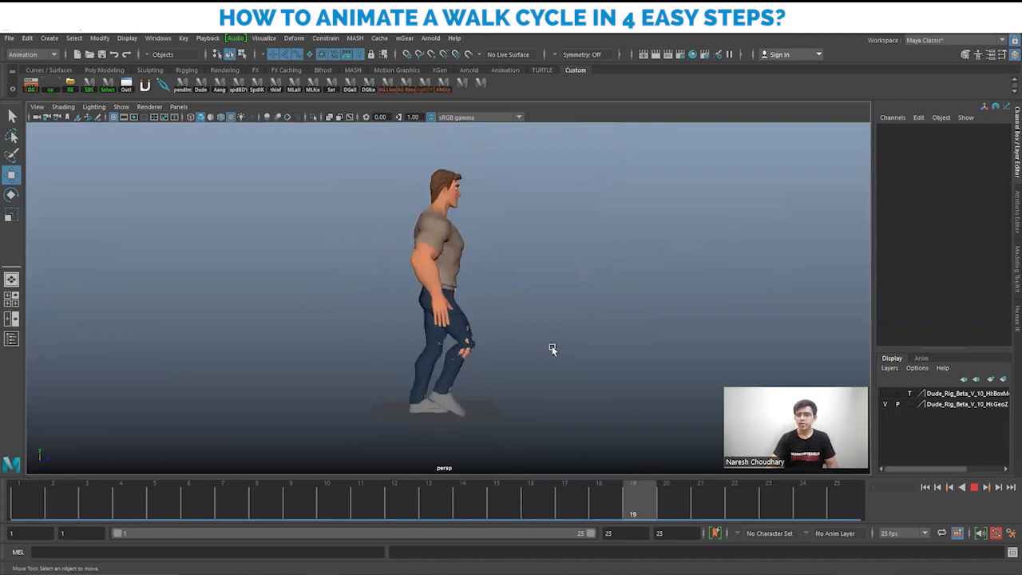
alt+drag(465, 343, 410, 343)
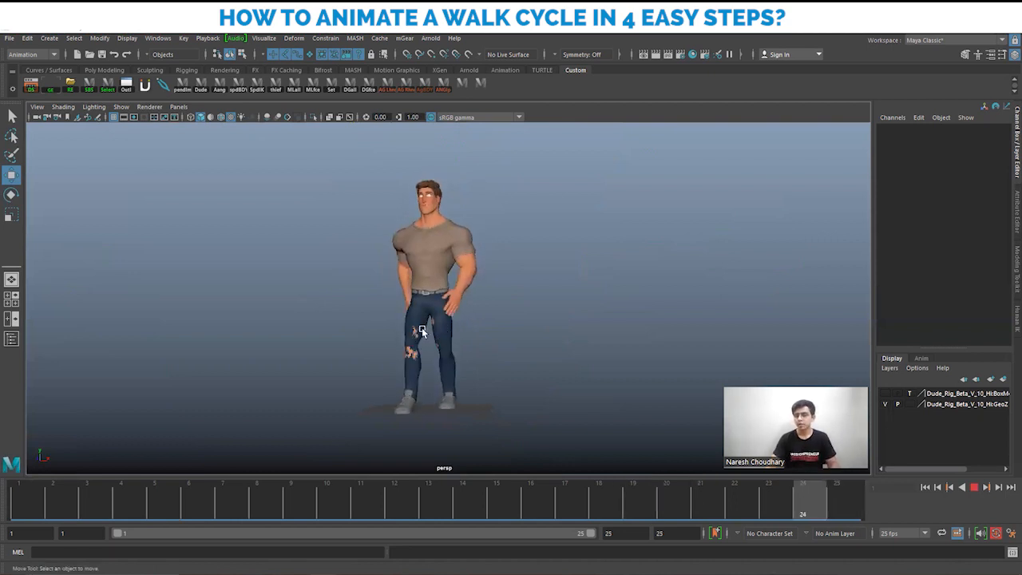
alt+drag(432, 329, 444, 335)
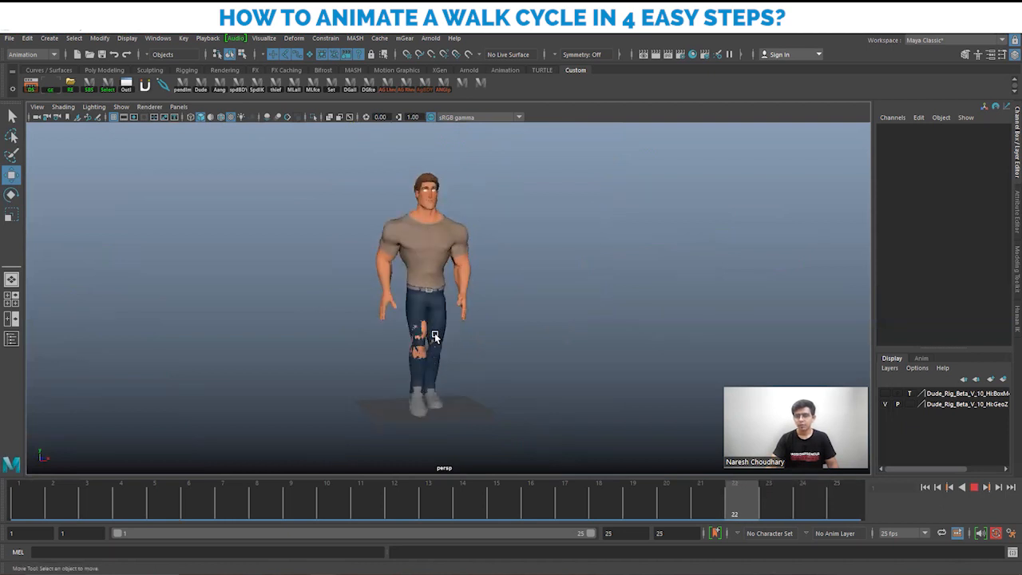
click(974, 490)
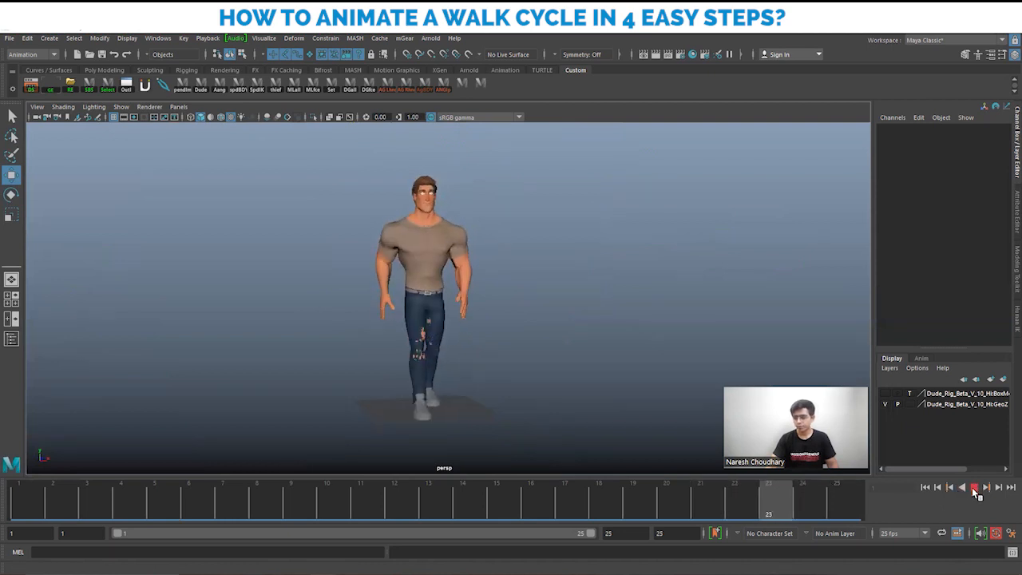
key(Escape)
Step: Select the right hand control and examine its arm swing from frame 1 to frame 13 in the side and front views
alt+drag(448, 359, 345, 309)
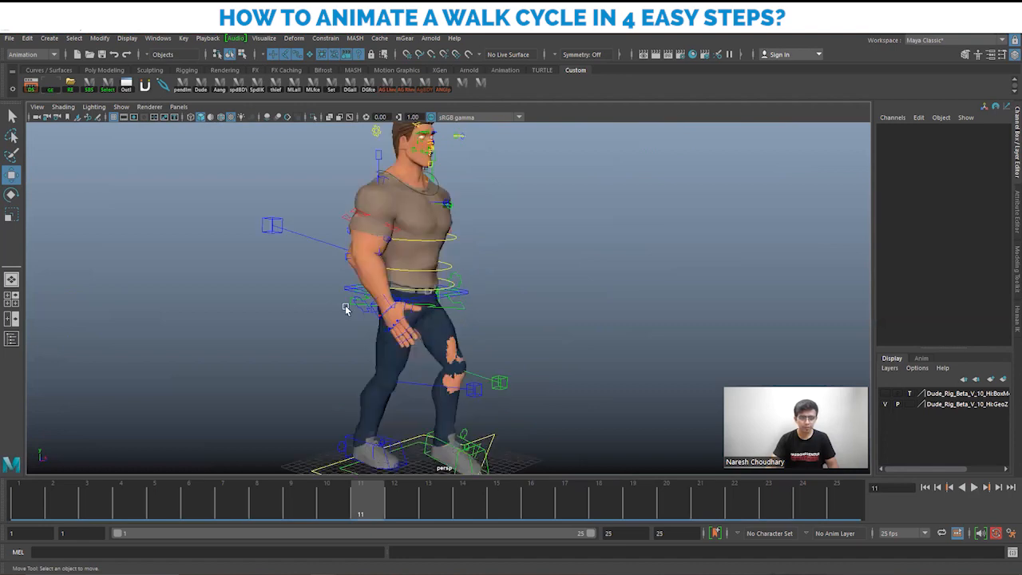
click(389, 304)
alt+drag(487, 357, 225, 470)
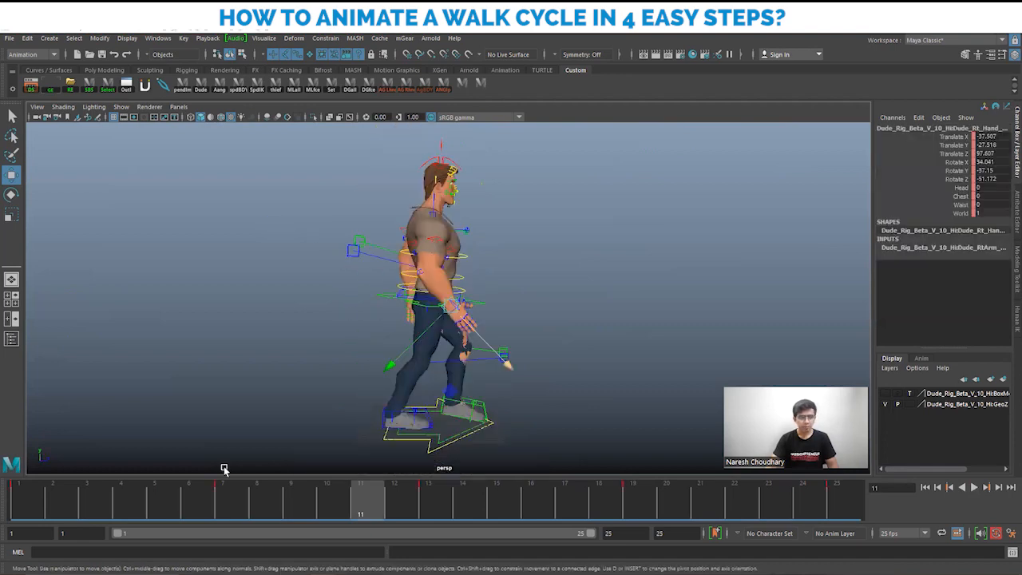
click(36, 501)
key(alt+v)
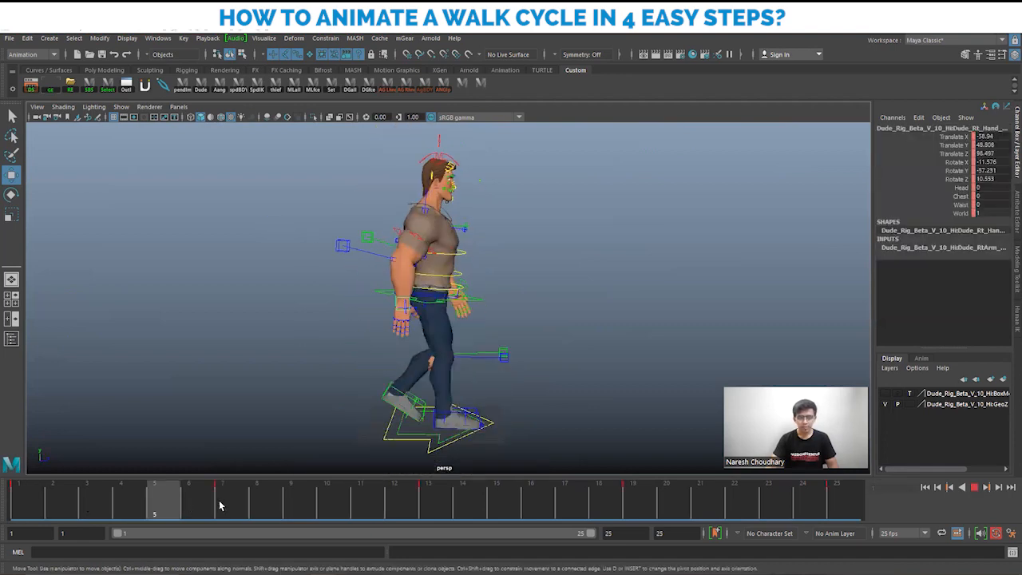
click(430, 503)
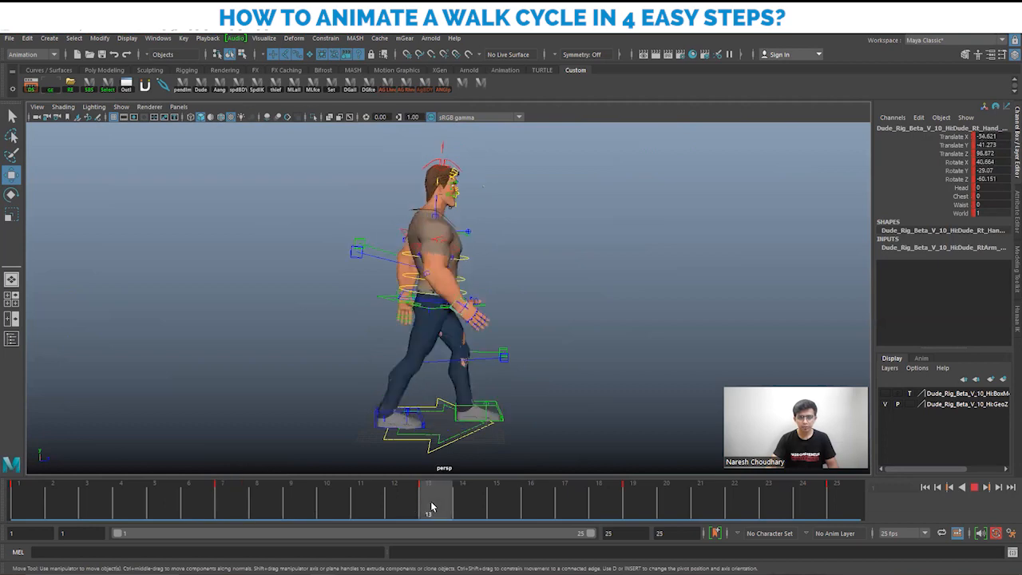
alt+drag(528, 352, 401, 349)
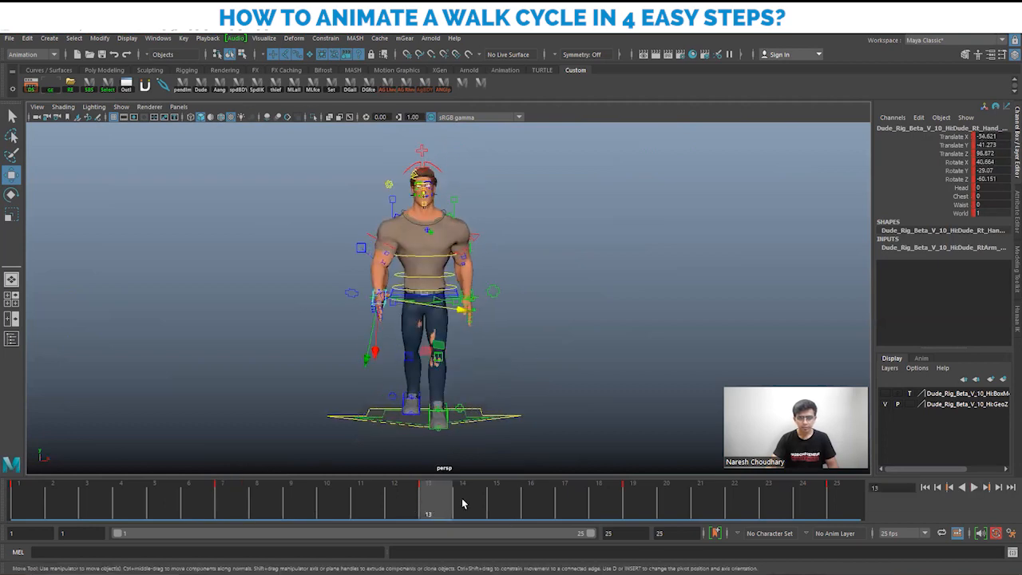
Step: Rotate the right hand control at frame 19 to about 15.7, -43.1, -40.2 and check the swing from frame 13
drag(462, 503, 628, 503)
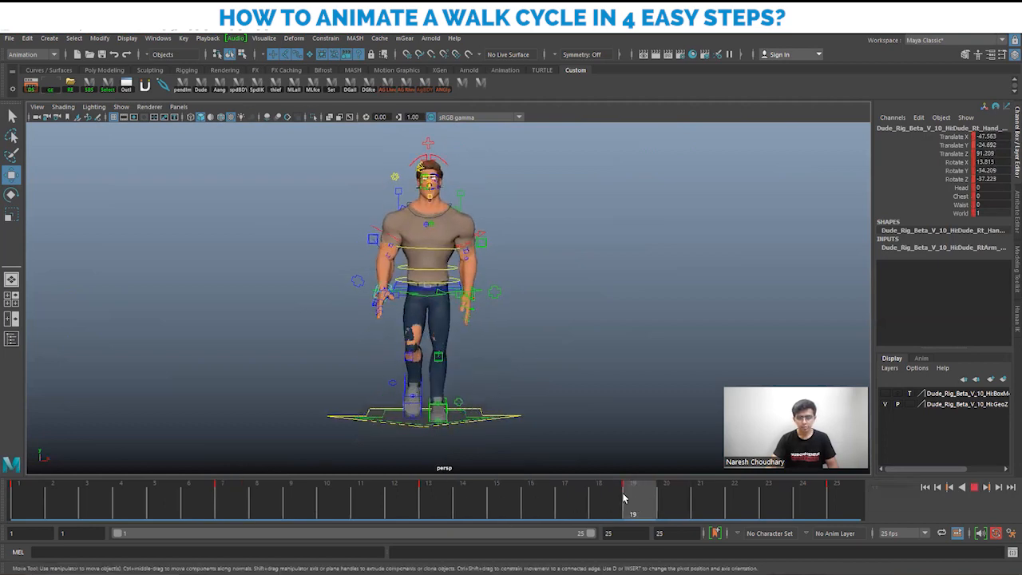
key(e)
drag(336, 342, 340, 356)
key(w)
click(447, 503)
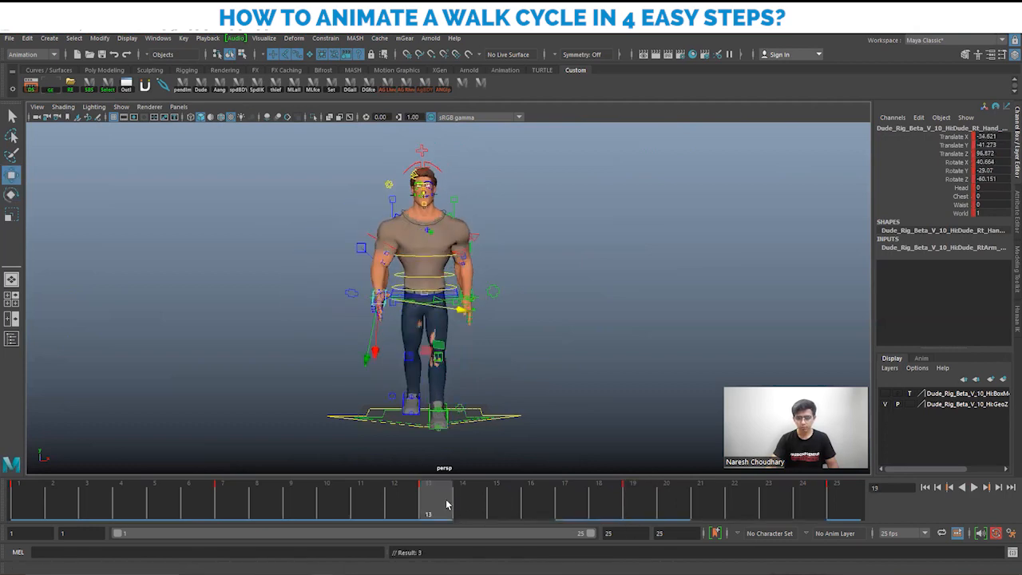
drag(447, 503, 650, 499)
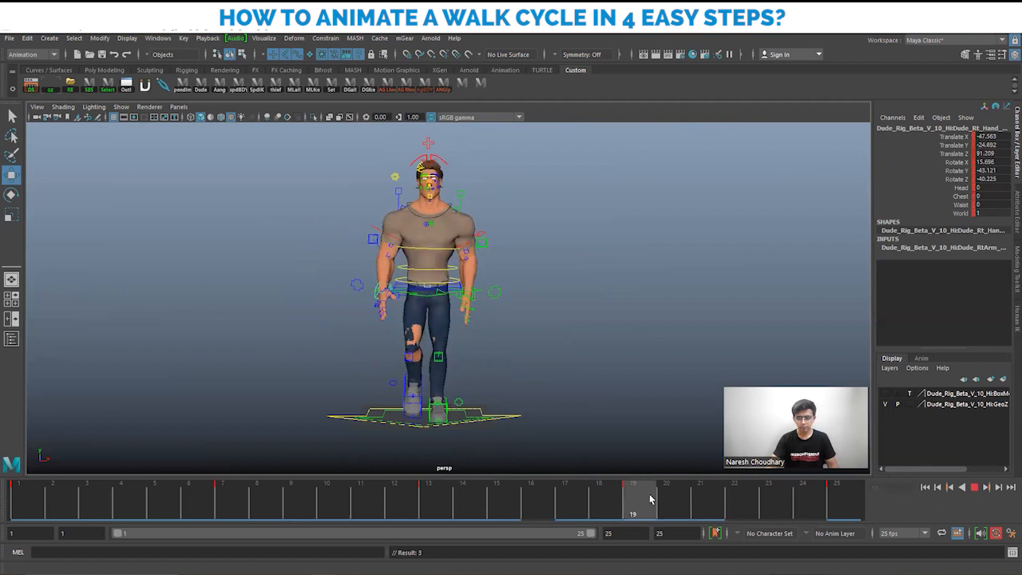
Step: Move the right hand control at frame 25 to about -62.1, 74.7, 94.4 and rotate it to about -40.0, -53.7, 48.6
drag(728, 501, 862, 506)
key(e)
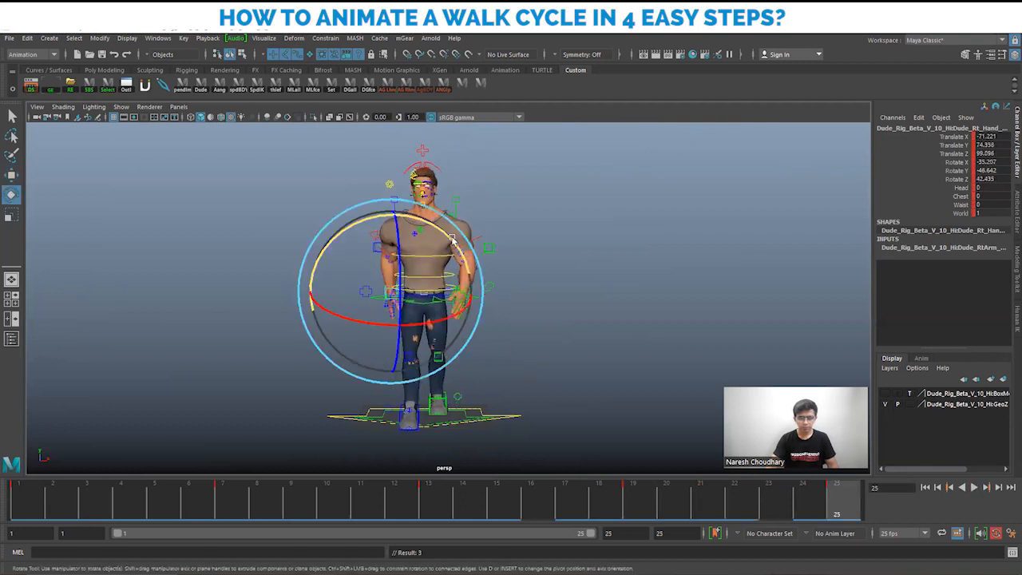
drag(440, 230, 444, 234)
key(w)
middle_drag(477, 285, 466, 280)
key(s)
Step: Refine the right hand control's rotation at frame 25 to about -33.3, -46.1, 39.9 and key it
key(e)
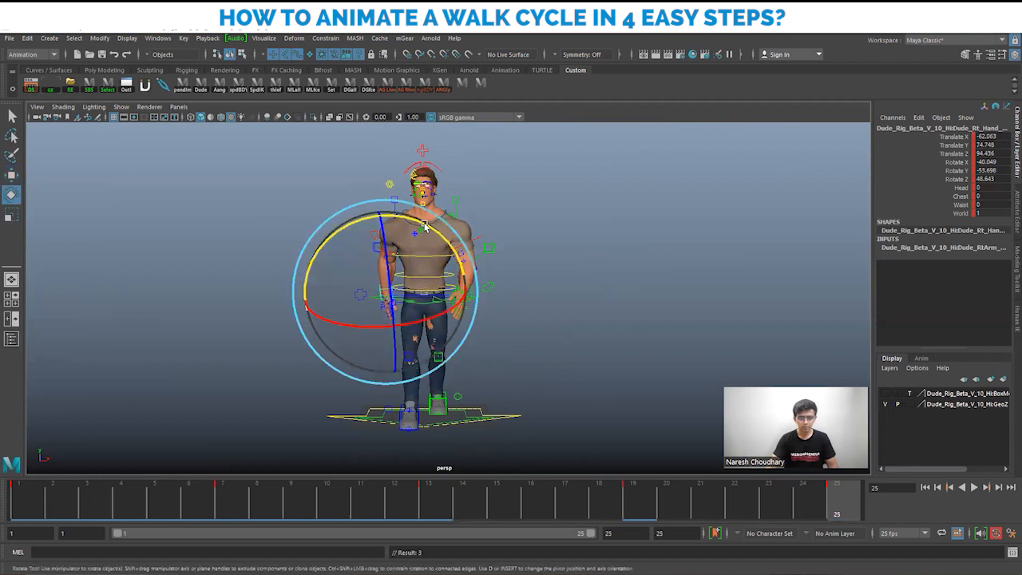
drag(426, 227, 430, 233)
key(s)
key(w)
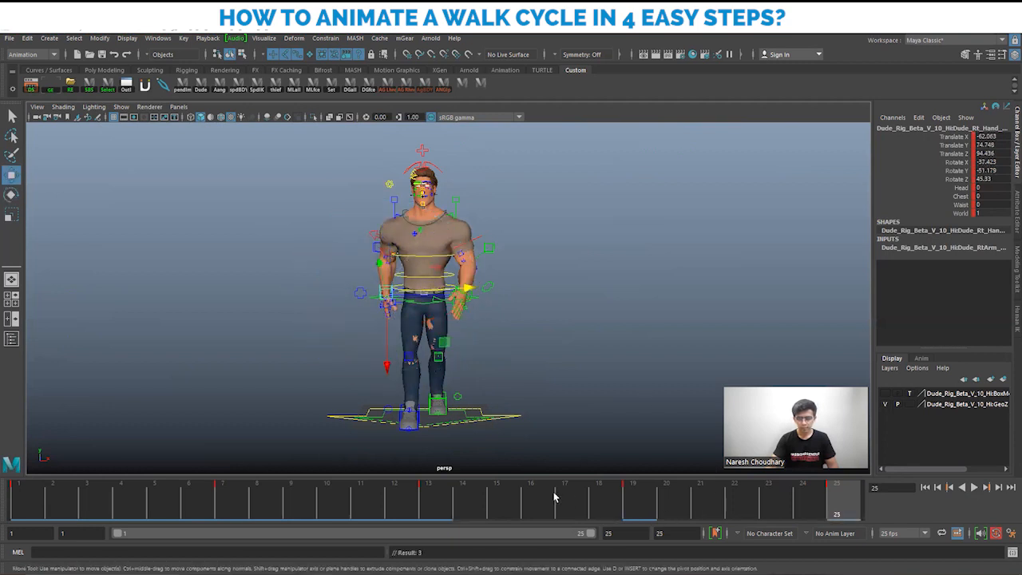
drag(545, 496, 897, 528)
key(e)
drag(413, 221, 419, 227)
key(s)
key(w)
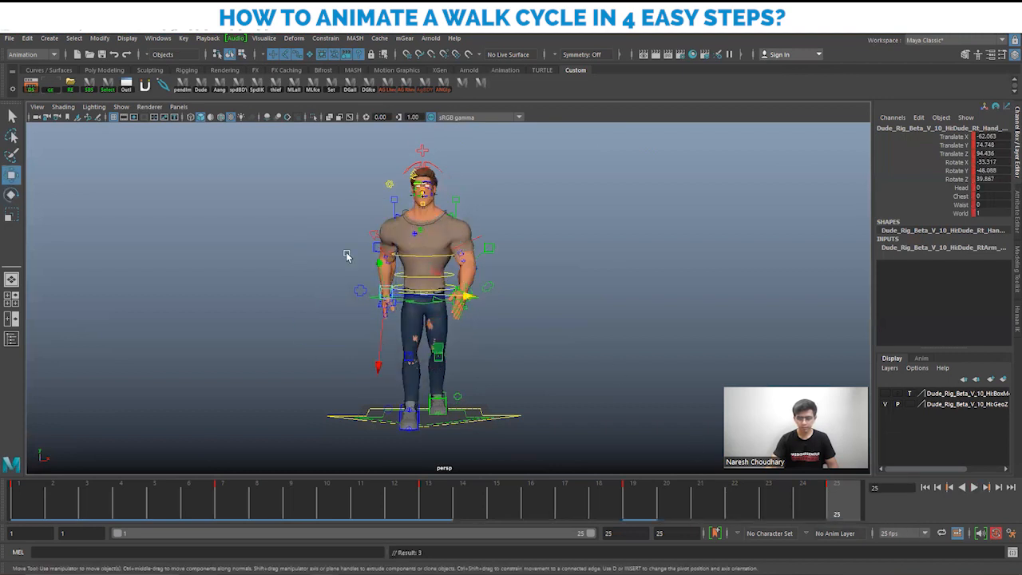
Step: Examine the walk from frame 1 with the rig controls hidden, play it from the front, and show the controls again
click(23, 511)
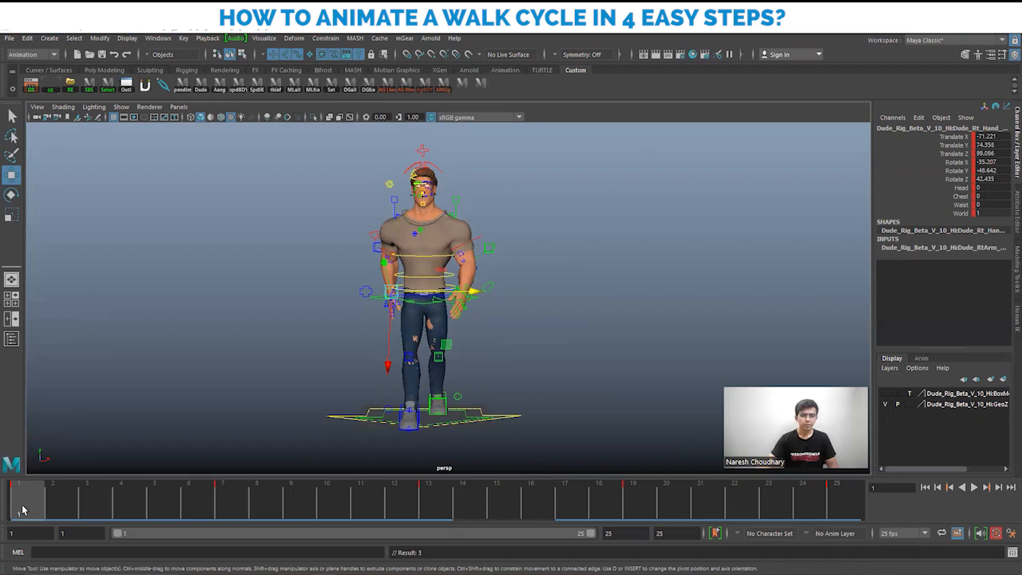
scroll(470, 349, down, 1)
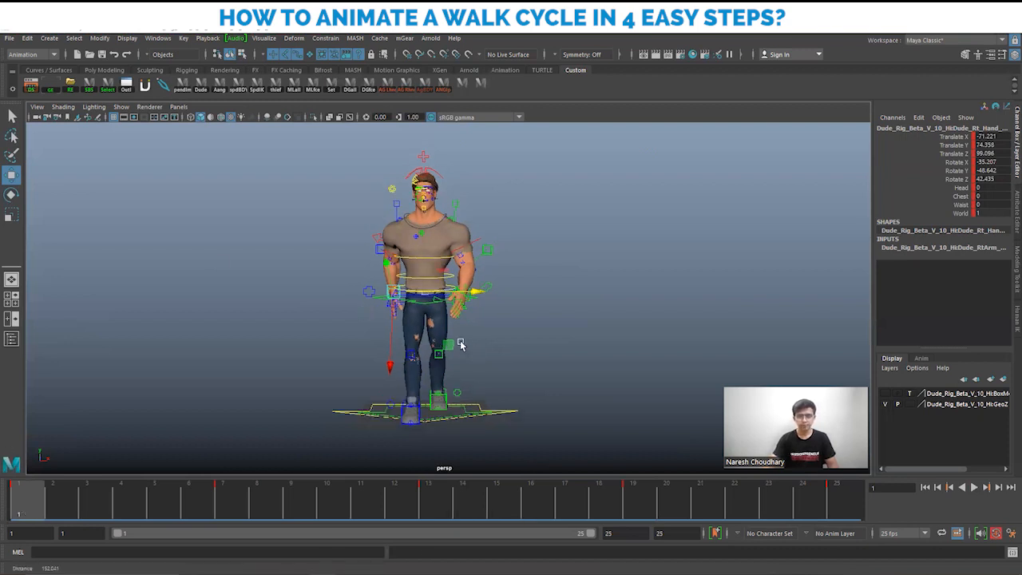
scroll(463, 375, down, 1)
key(alt+1)
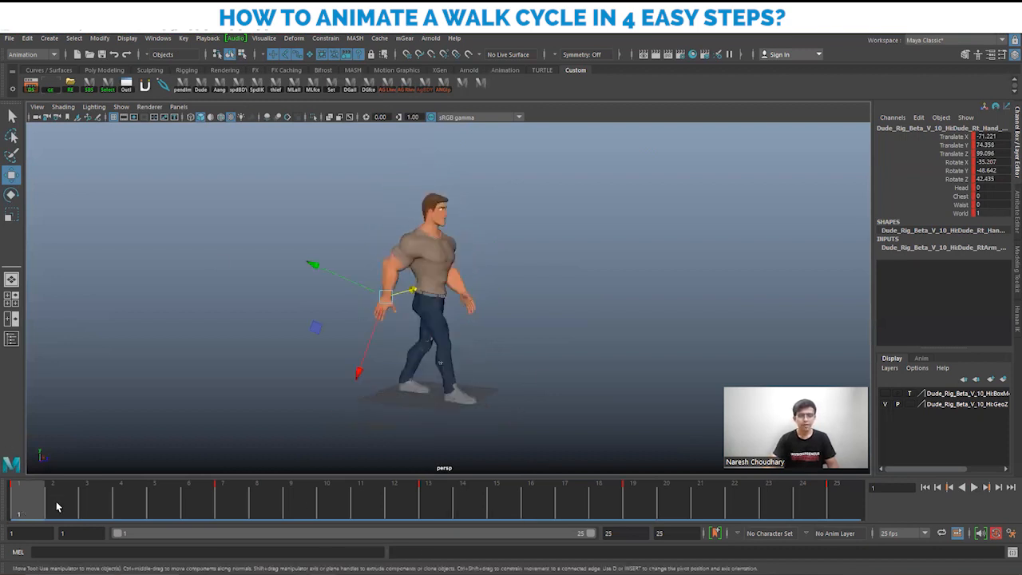
key(alt+v)
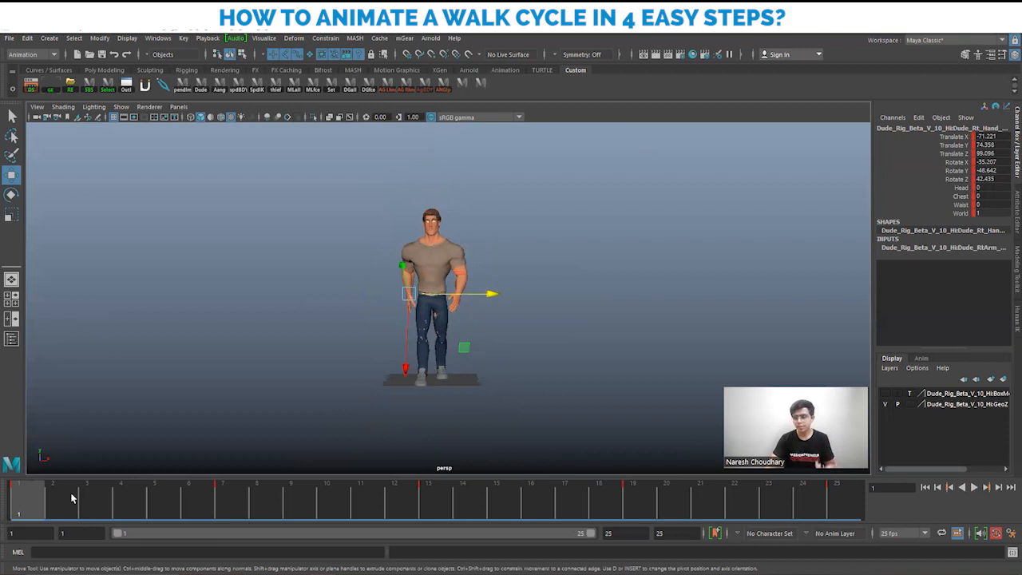
click(974, 488)
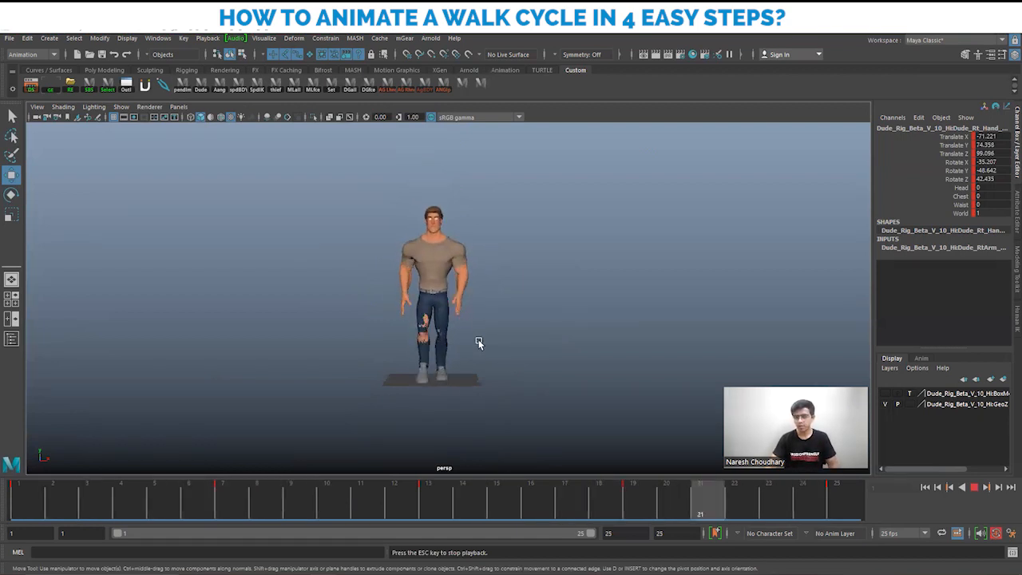
click(973, 487)
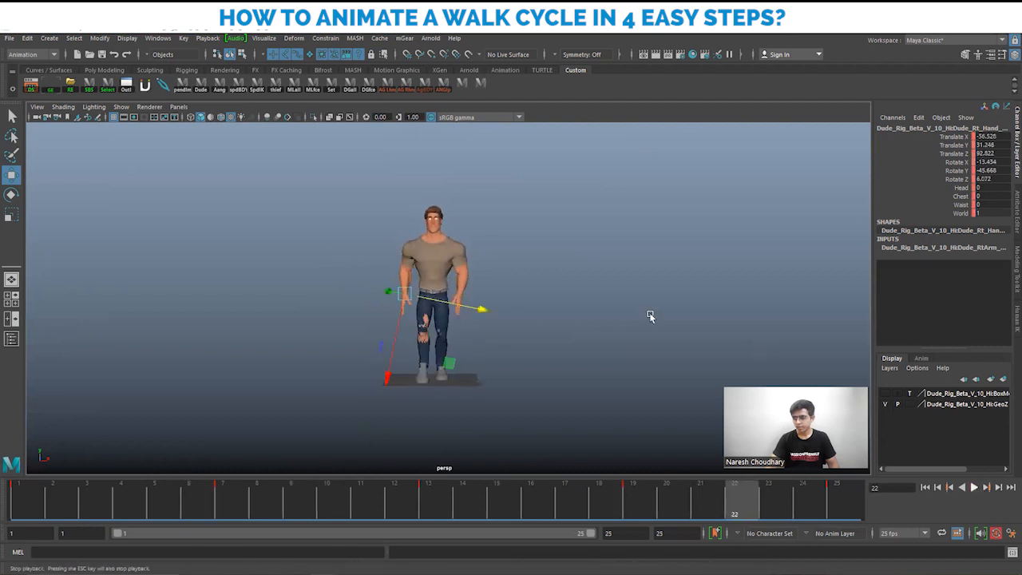
key(alt+1)
scroll(248, 295, up, 5)
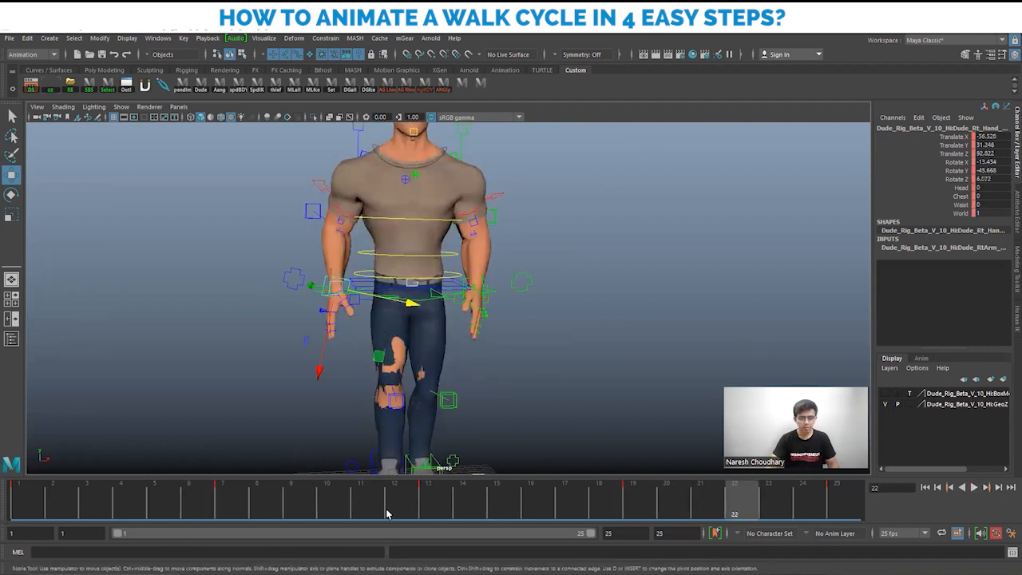
Step: Compare the poses at frames 1 and 25 from the front, checking the right hand and whether the walk loops
click(435, 505)
click(21, 504)
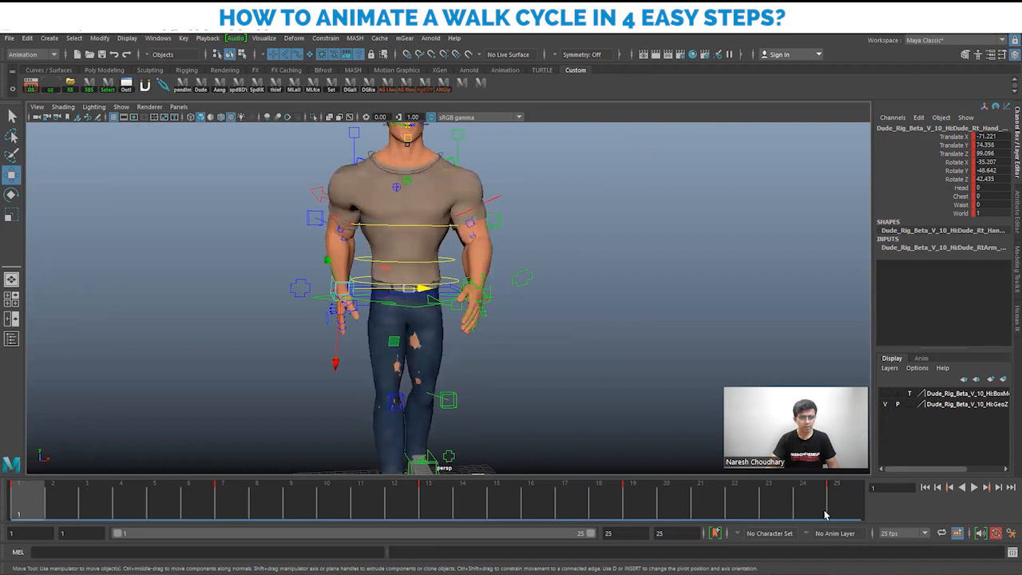
click(849, 510)
click(23, 506)
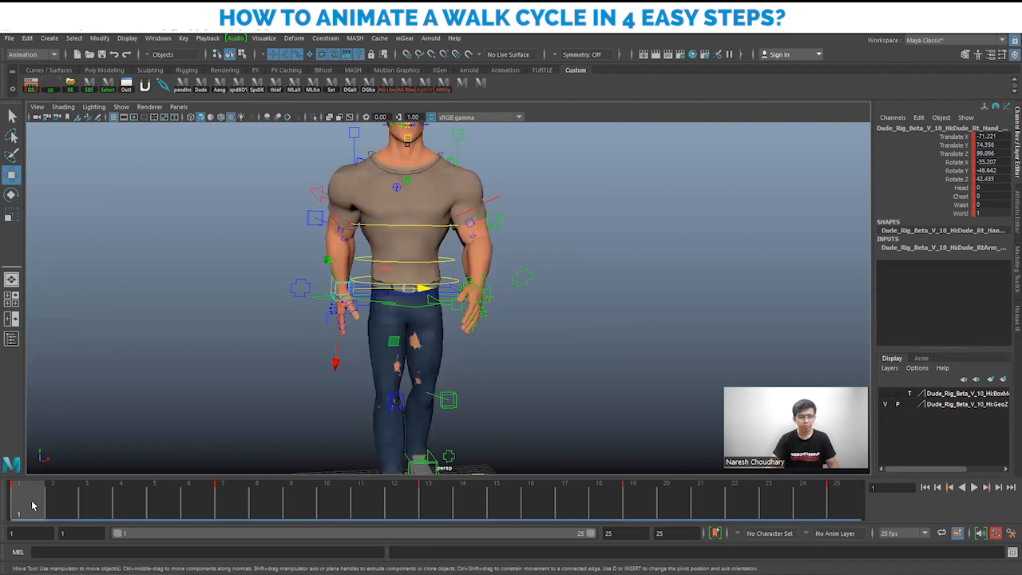
drag(32, 505, 842, 509)
scroll(479, 334, down, 4)
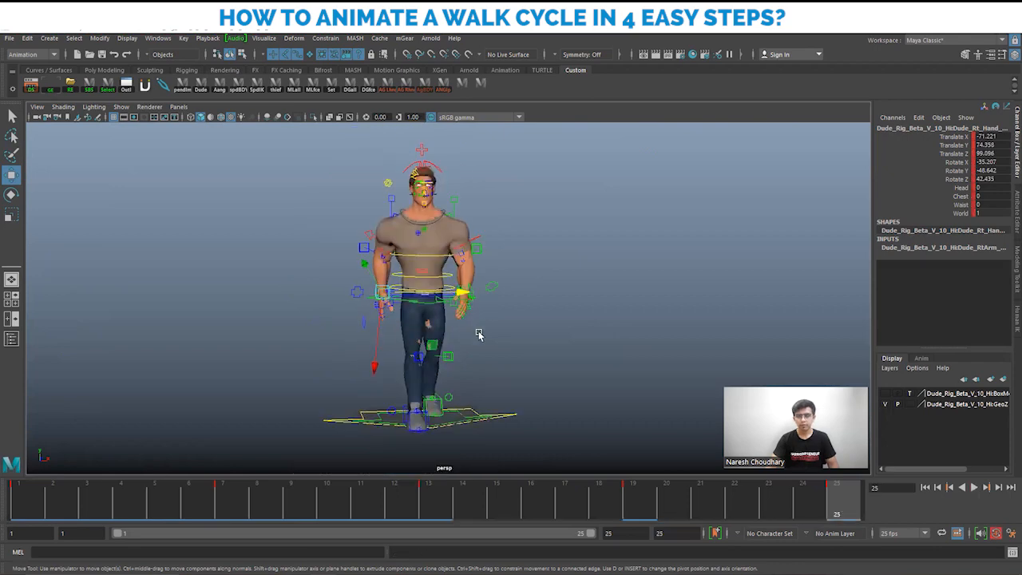
alt+drag(479, 333, 532, 394)
click(21, 492)
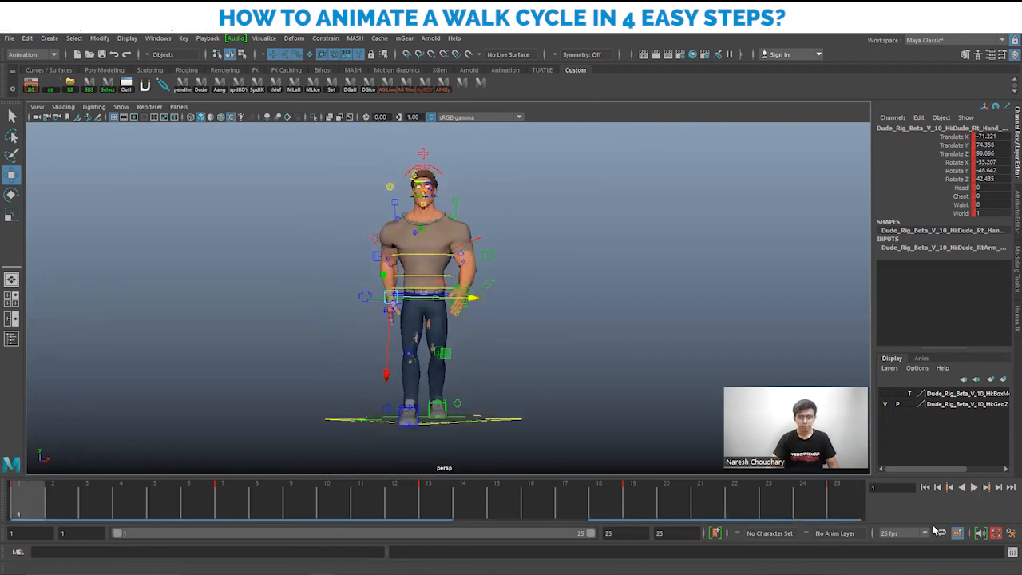
click(851, 507)
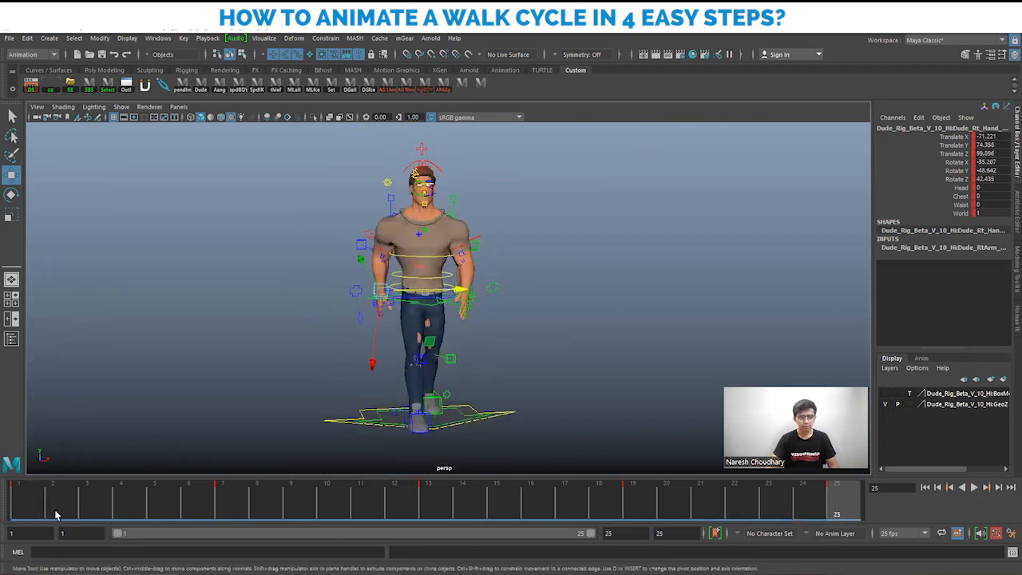
click(26, 505)
click(849, 499)
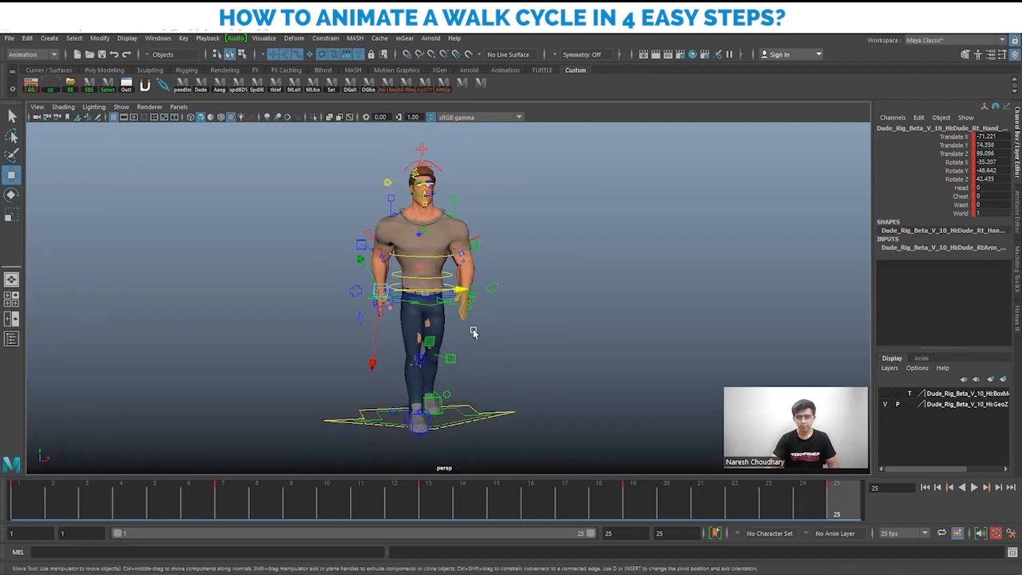
click(35, 502)
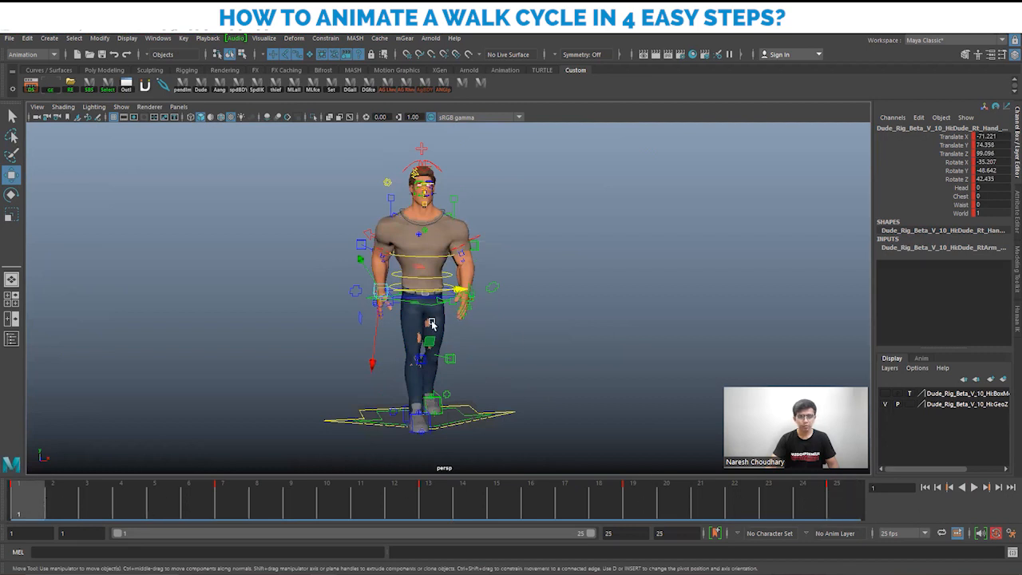
Step: Select all rig controls, copy their pose from frame 1 to frame 25 and key it
drag(344, 194, 570, 456)
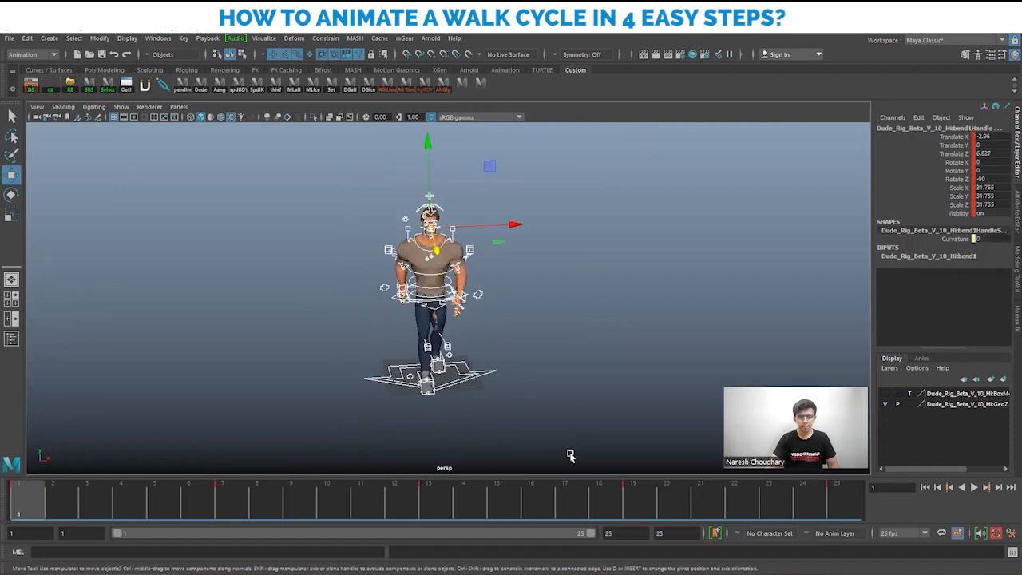
key(f)
key(alt+v)
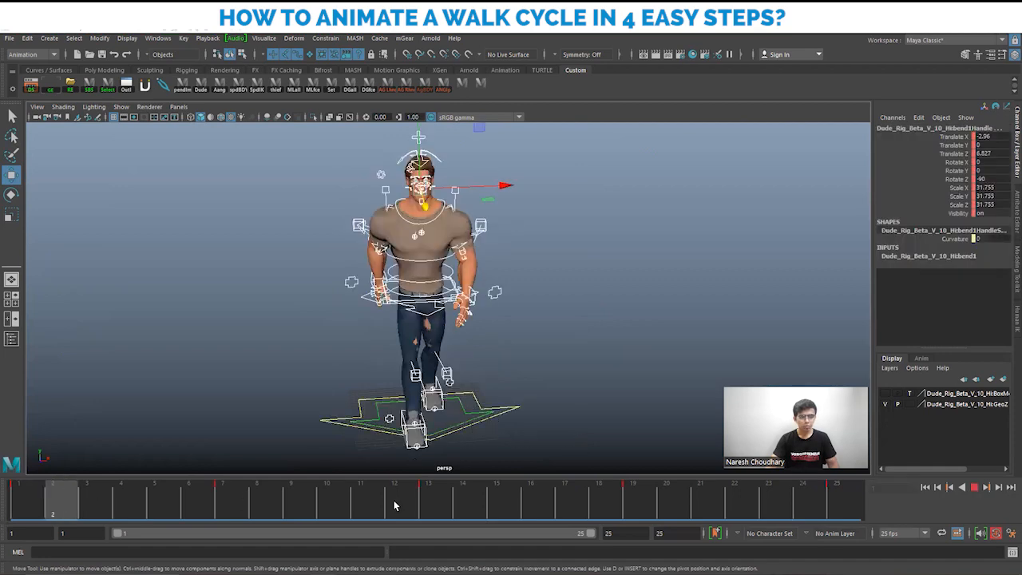
middle_drag(395, 505, 835, 506)
key(s)
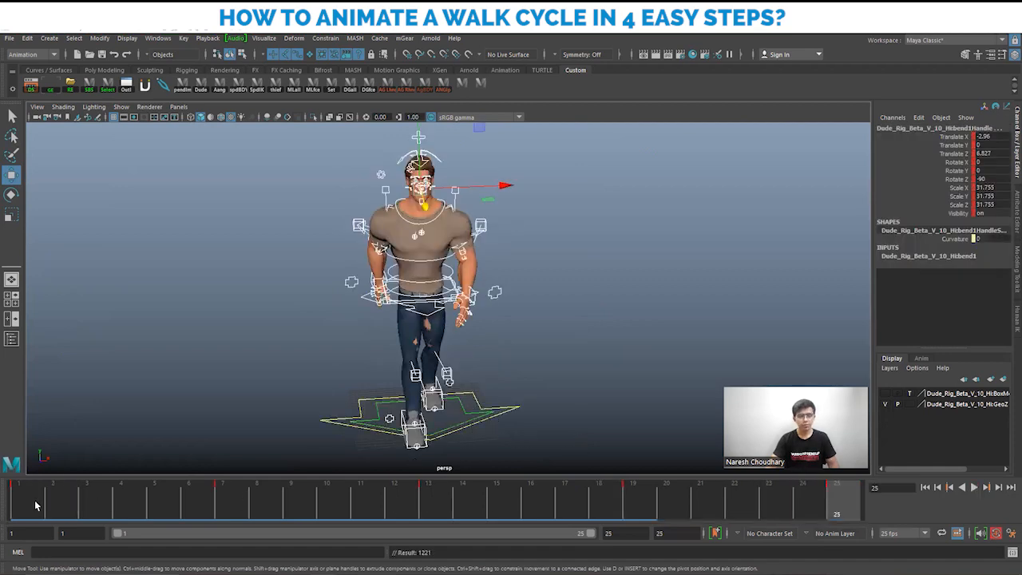
Step: Play the walk from frame 1 in the front view with the rig controls hidden
click(35, 505)
scroll(543, 350, down, 4)
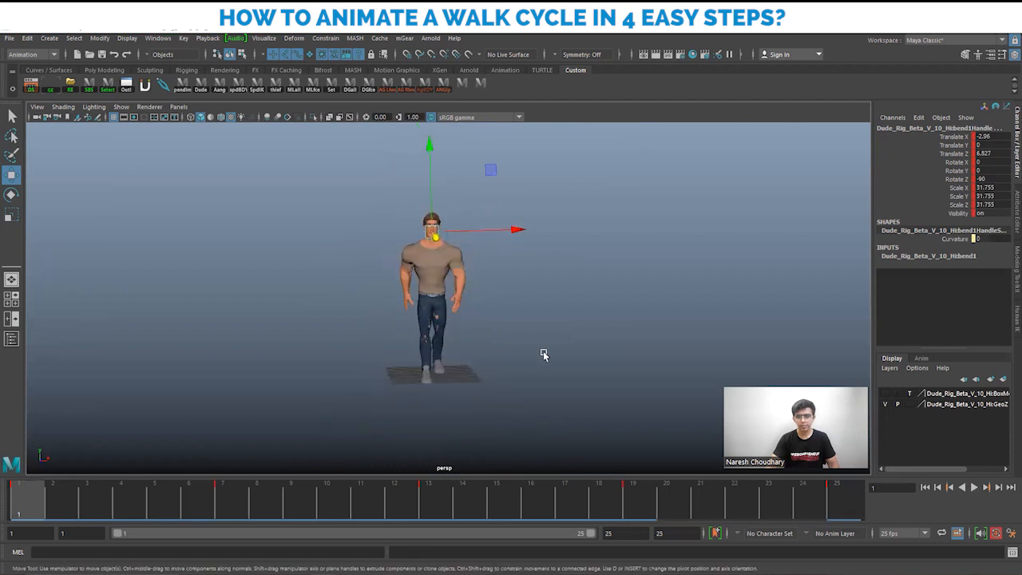
scroll(547, 392, down, 1)
alt+drag(548, 392, 572, 406)
scroll(460, 378, up, 4)
alt+drag(461, 379, 476, 380)
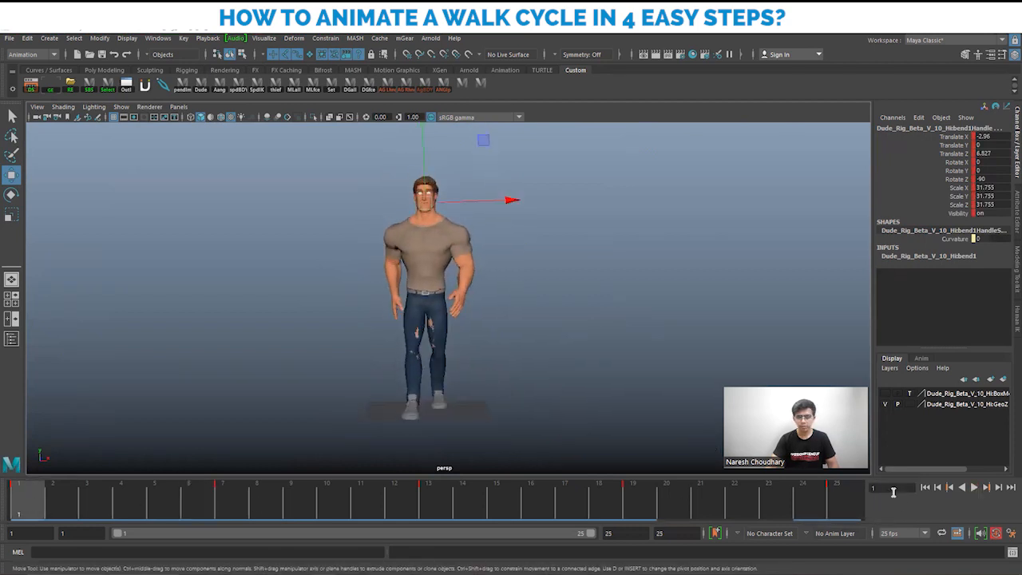
click(974, 487)
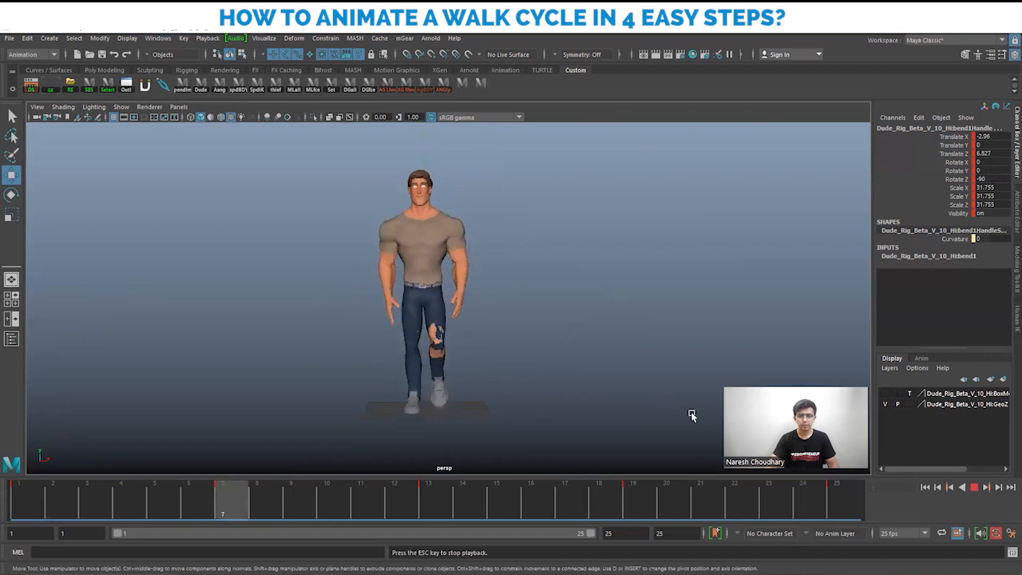
key(Escape)
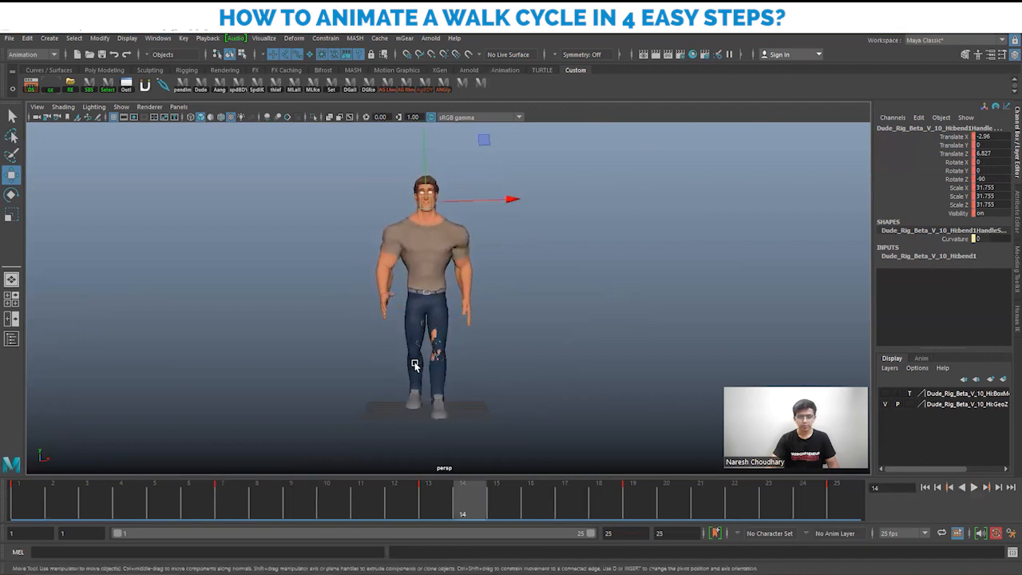
Step: Show the rig controls, move the right hand control at frame 13 to about -34.2, -29.0, 101.1, adjust its rotation and key it
key(alt+1)
click(363, 322)
alt+drag(365, 314, 336, 297)
scroll(336, 297, up, 4)
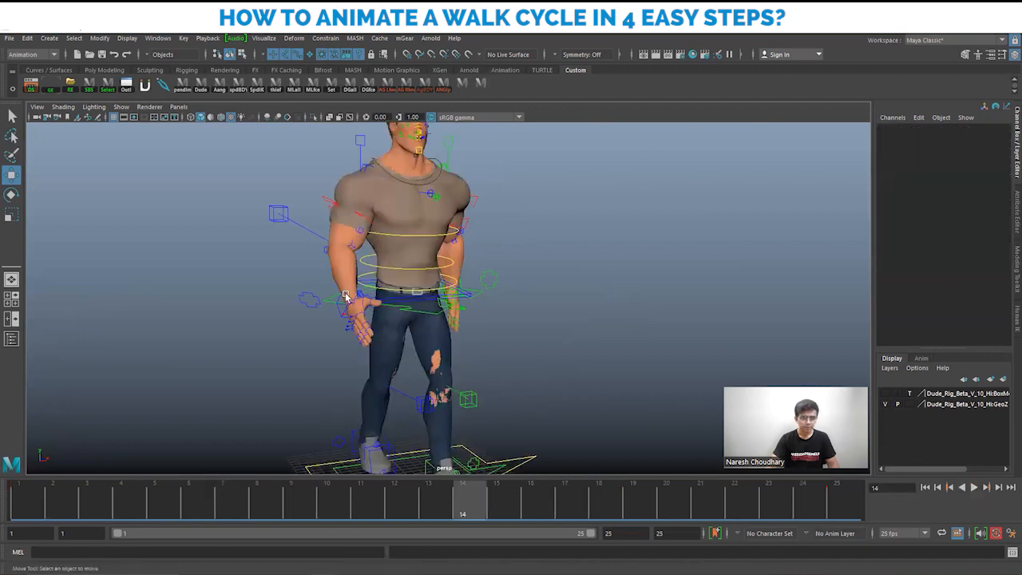
click(345, 297)
alt+drag(468, 352, 558, 336)
click(27, 503)
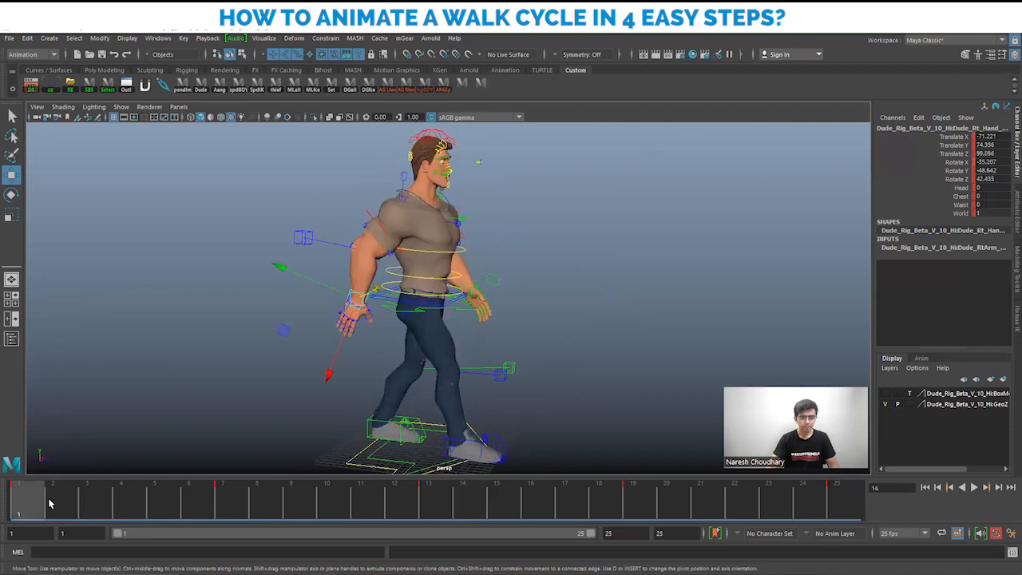
drag(49, 502, 428, 502)
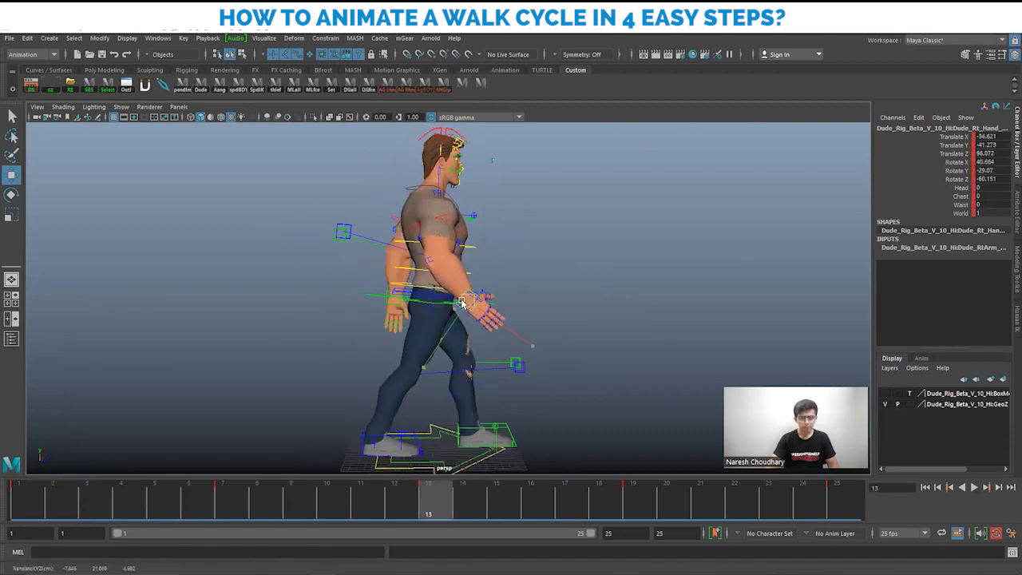
drag(461, 302, 463, 303)
key(e)
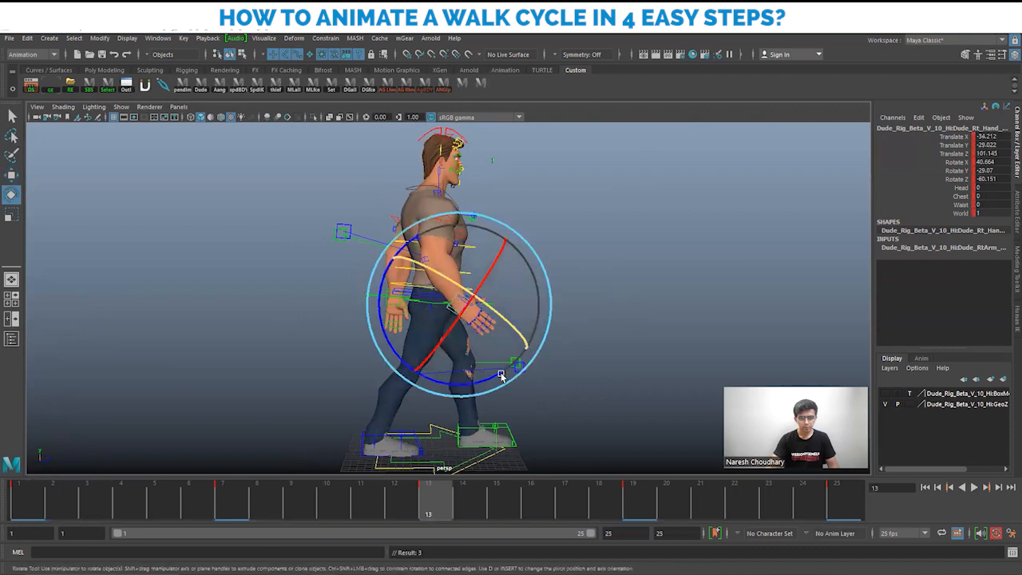
drag(502, 377, 479, 391)
key(s)
Step: Move the right hand control at frame 25 to about -63.5, 74.3, 94.2, key its translation and copy it to frame 1
alt+drag(614, 350, 472, 355)
click(46, 503)
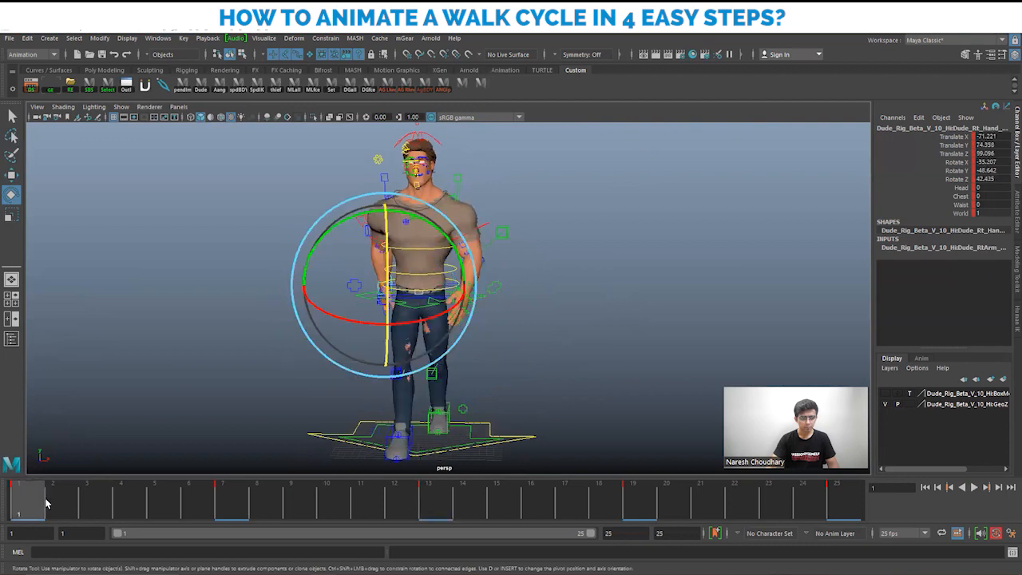
double_click(46, 503)
click(84, 495)
drag(50, 505, 837, 511)
alt+drag(385, 322, 425, 324)
key(w)
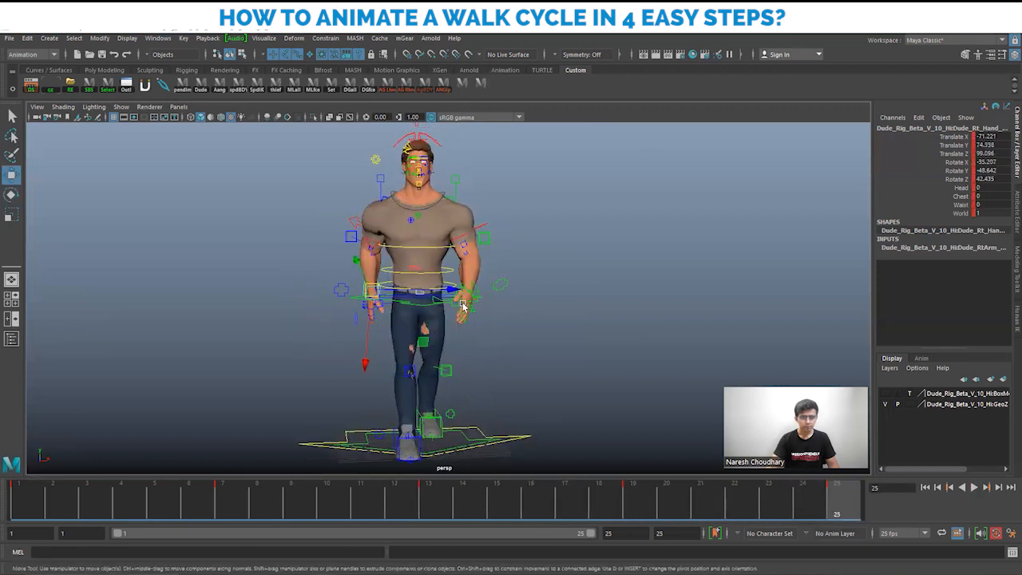
drag(462, 289, 453, 291)
key(shift+w)
drag(96, 491, 8, 488)
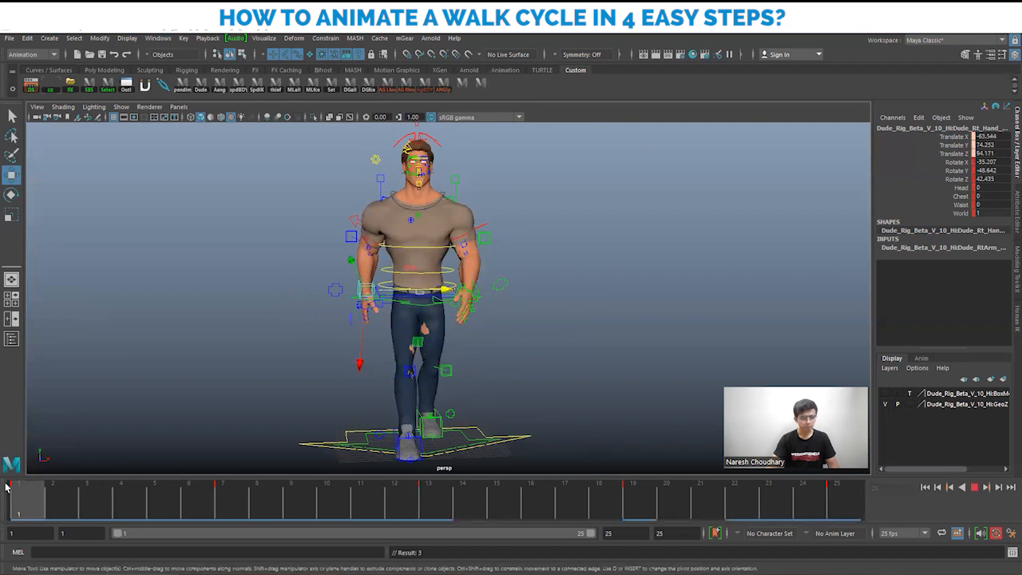
Step: Play the walk cycle and examine it from the front and side, with and without the rig controls shown
scroll(526, 301, down, 4)
alt+drag(525, 301, 515, 301)
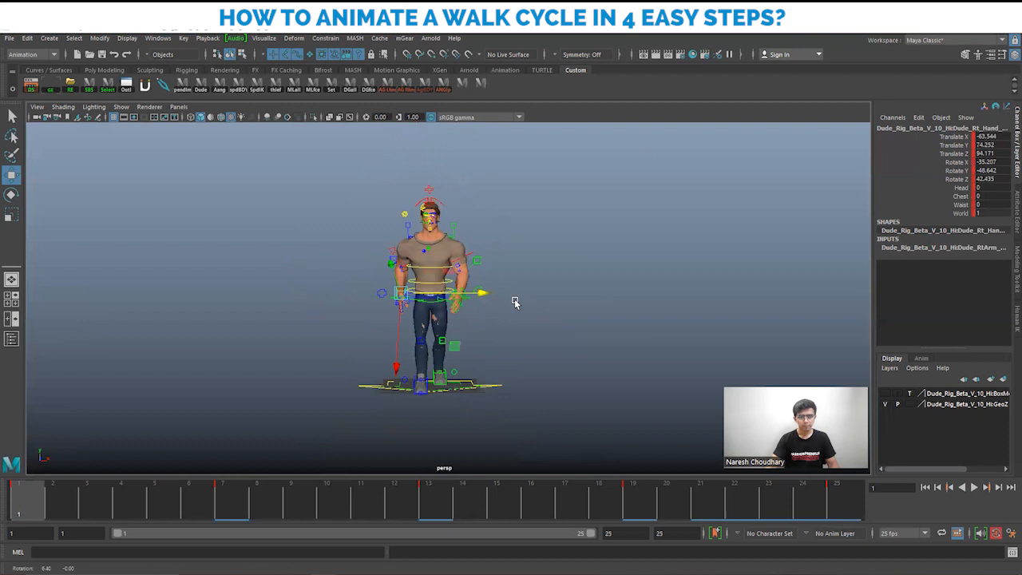
click(347, 410)
key(alt+v)
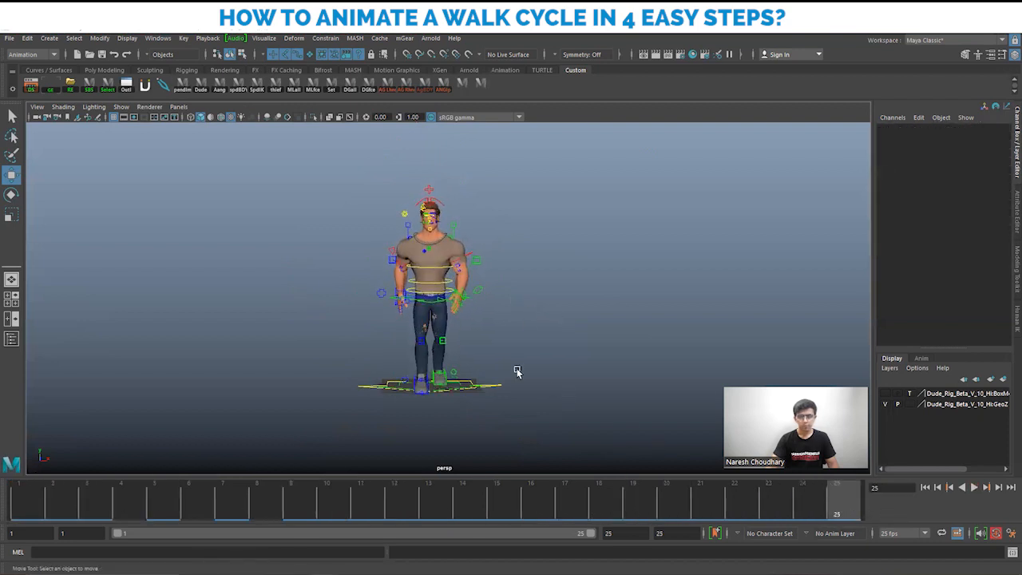
key(alt+1)
scroll(561, 375, up, 3)
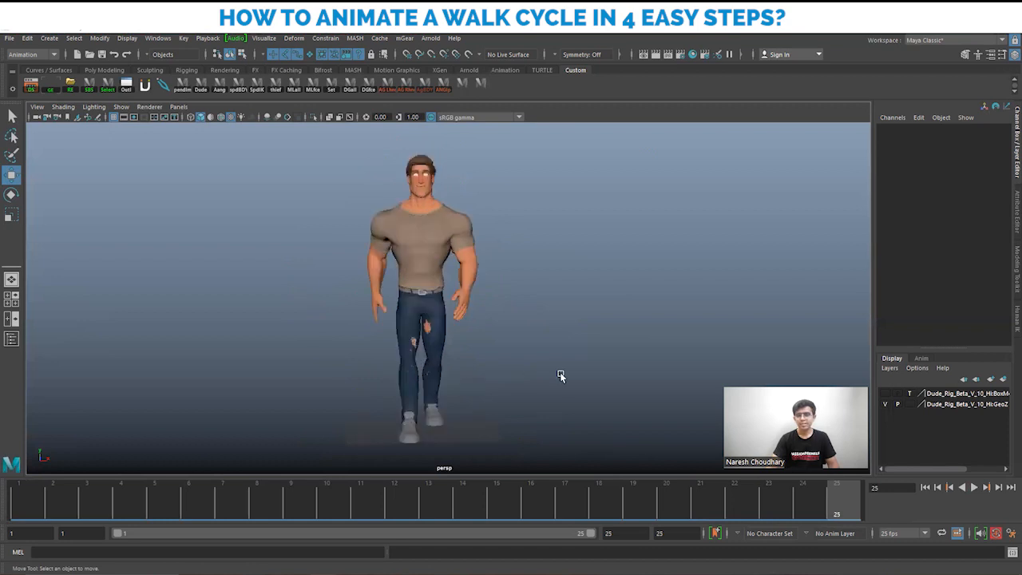
alt+drag(504, 352, 562, 347)
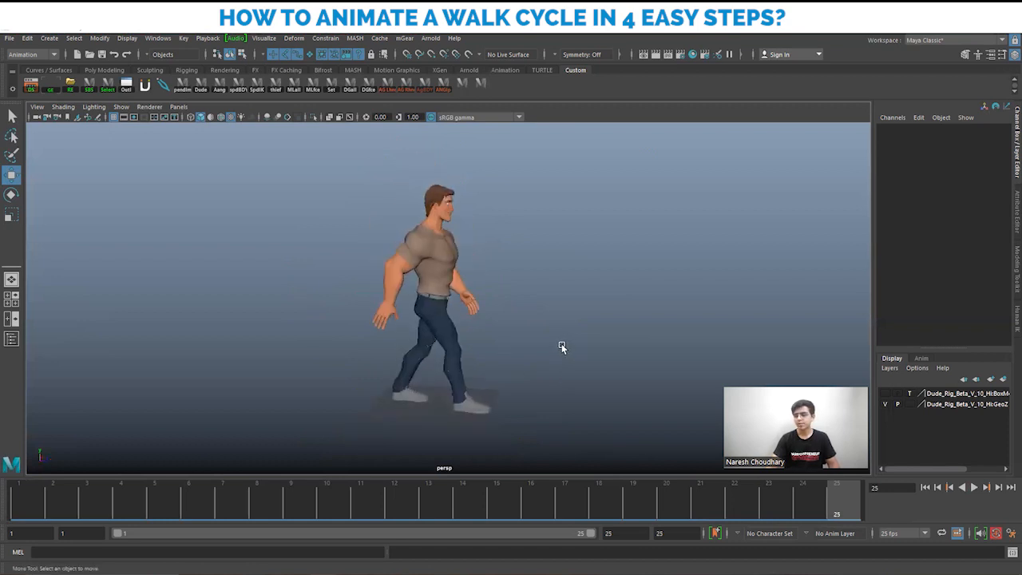
scroll(507, 362, down, 1)
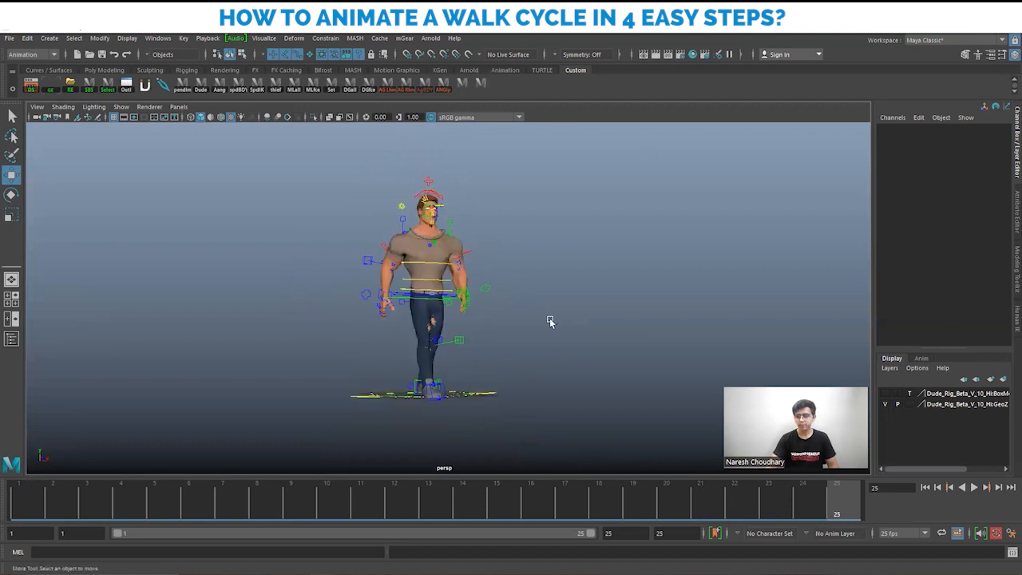
scroll(527, 322, up, 1)
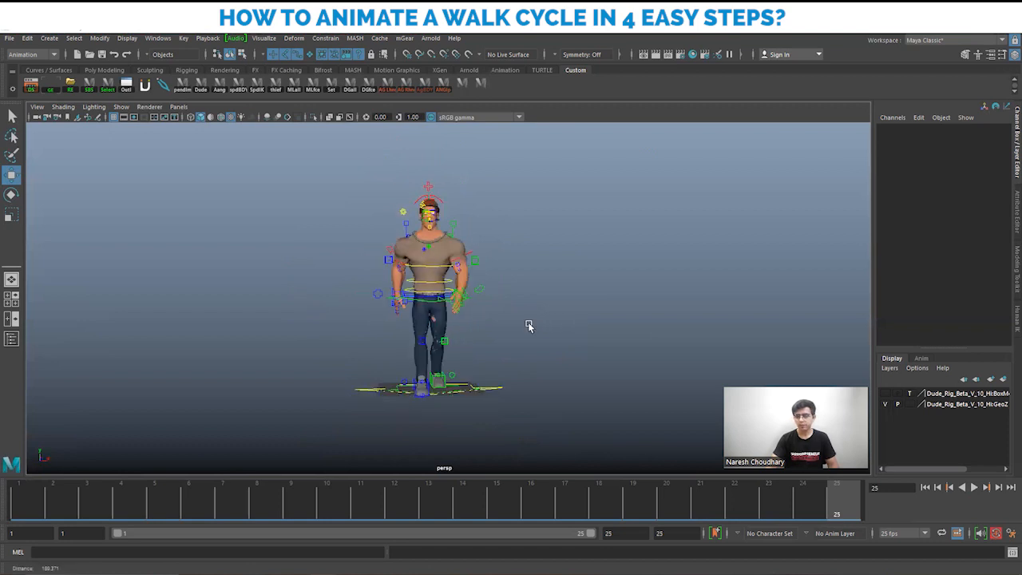
key(bracketleft)
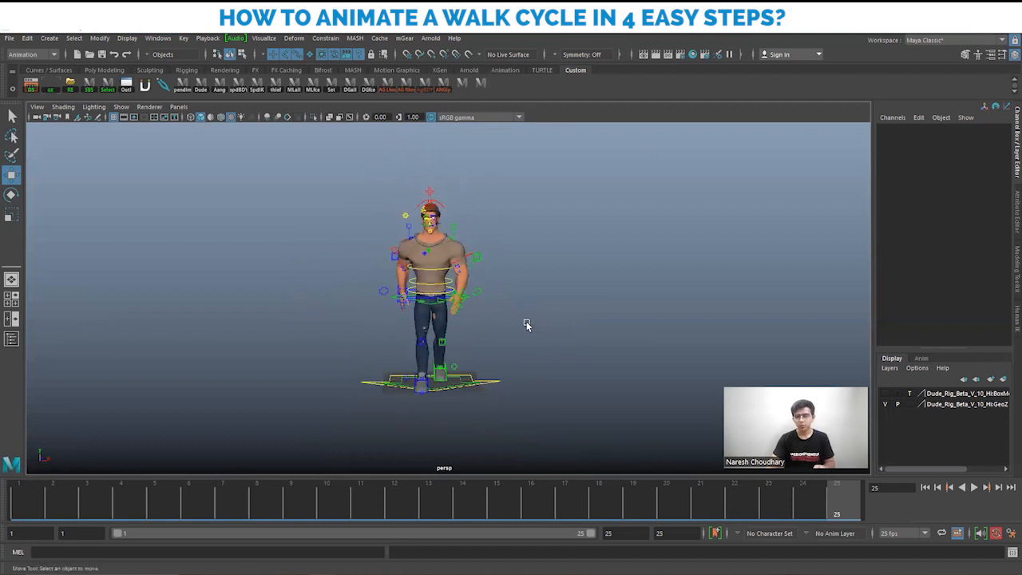
key(alt+1)
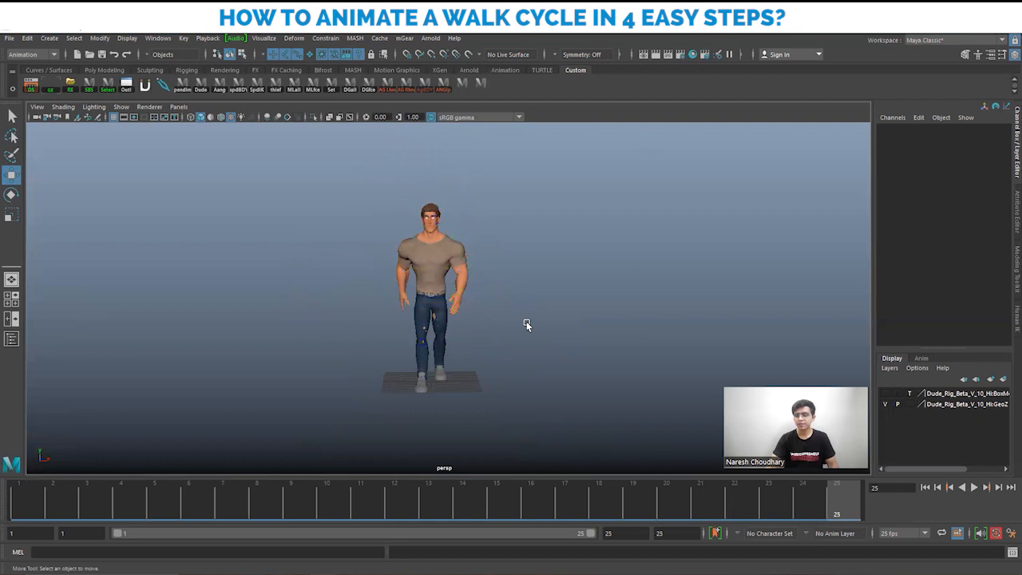
alt+drag(526, 323, 580, 360)
scroll(521, 350, up, 2)
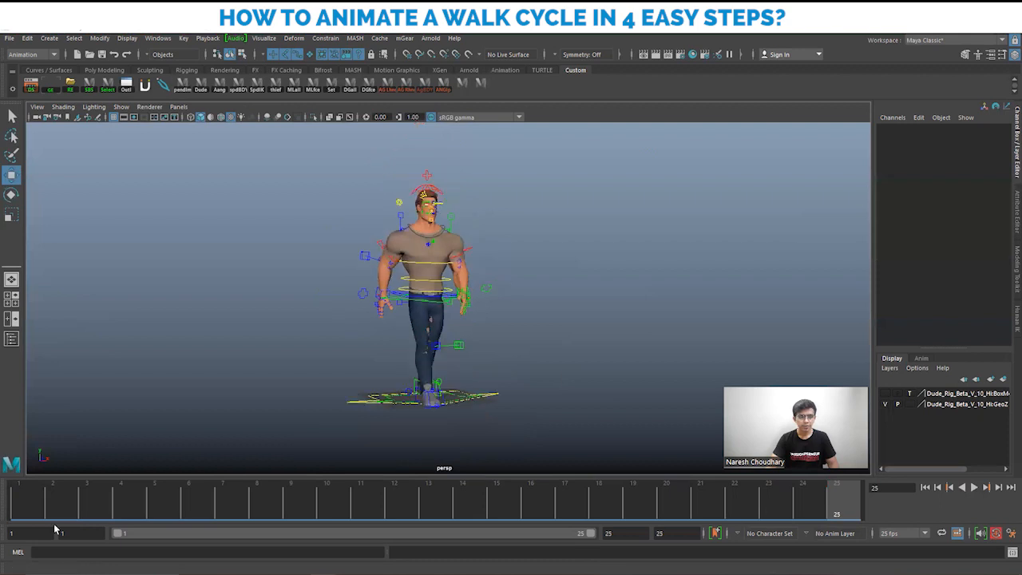
Step: Return to frame 1, select the left hand control and examine its pose from frame 1 to frame 7
click(34, 501)
mouse_move(43, 495)
mouse_down()
mouse_move(239, 500)
mouse_move(20, 502)
mouse_up()
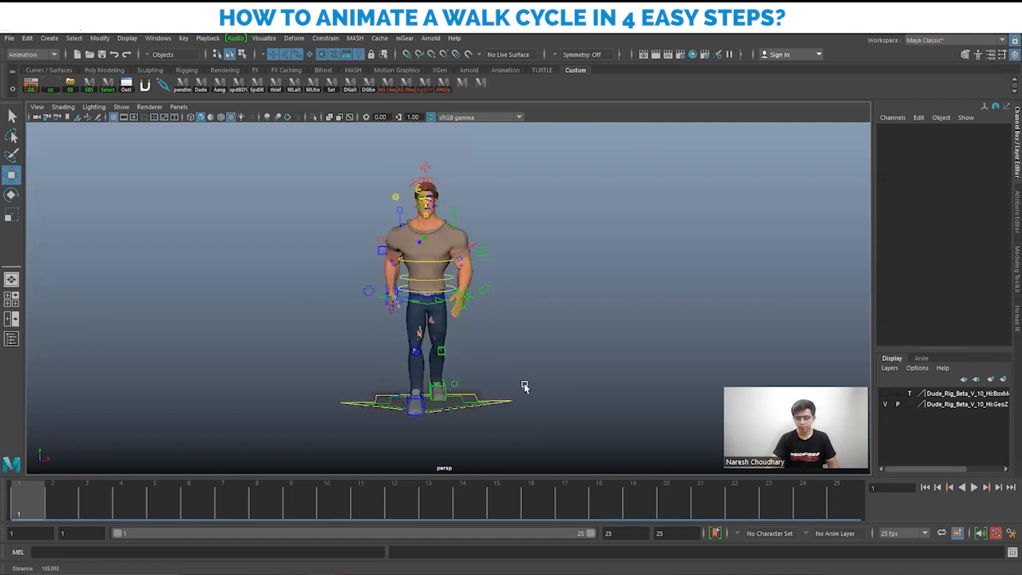
key(alt+1)
key(alt+1)
alt+drag(555, 386, 546, 385)
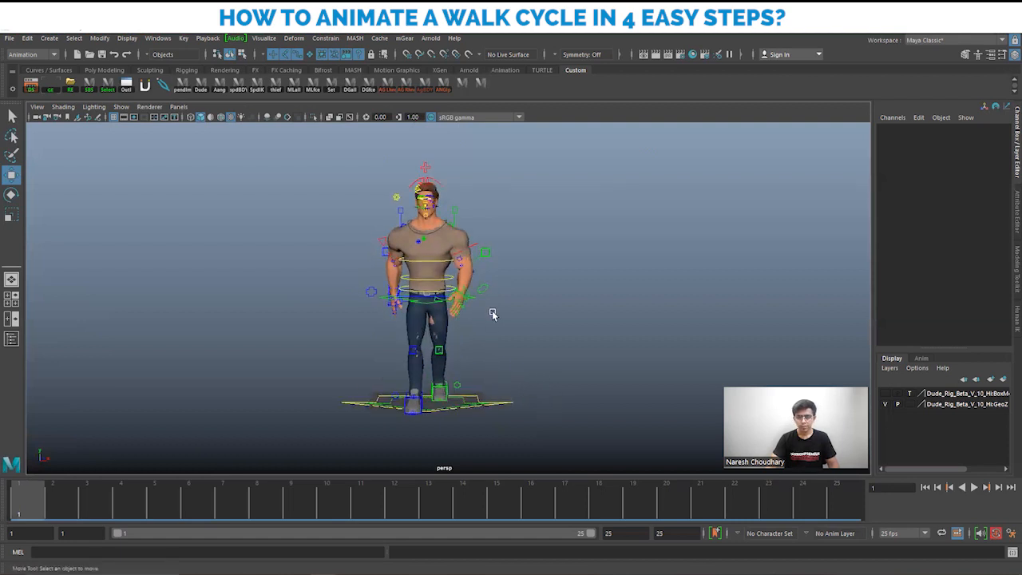
click(468, 292)
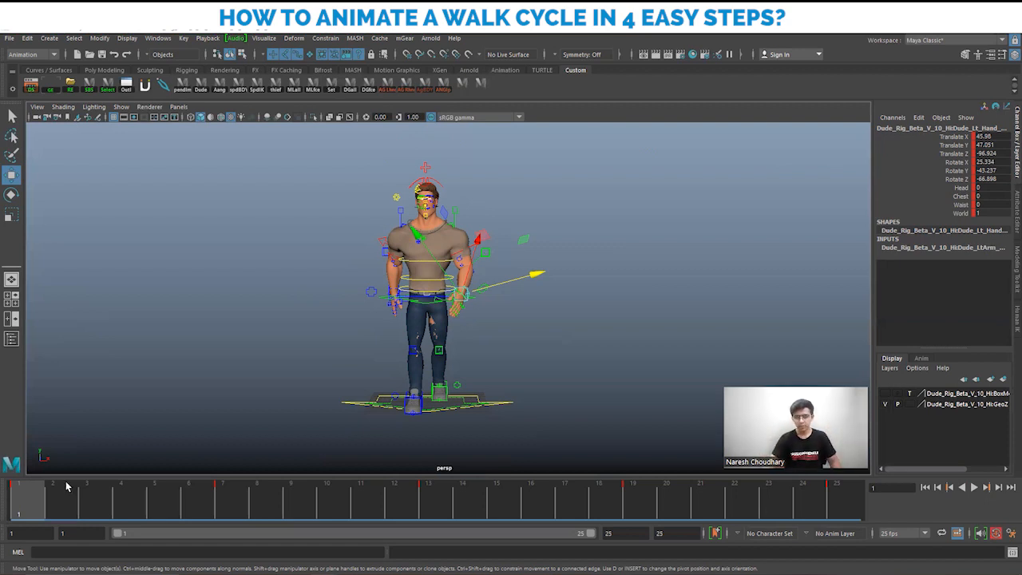
drag(48, 500, 223, 492)
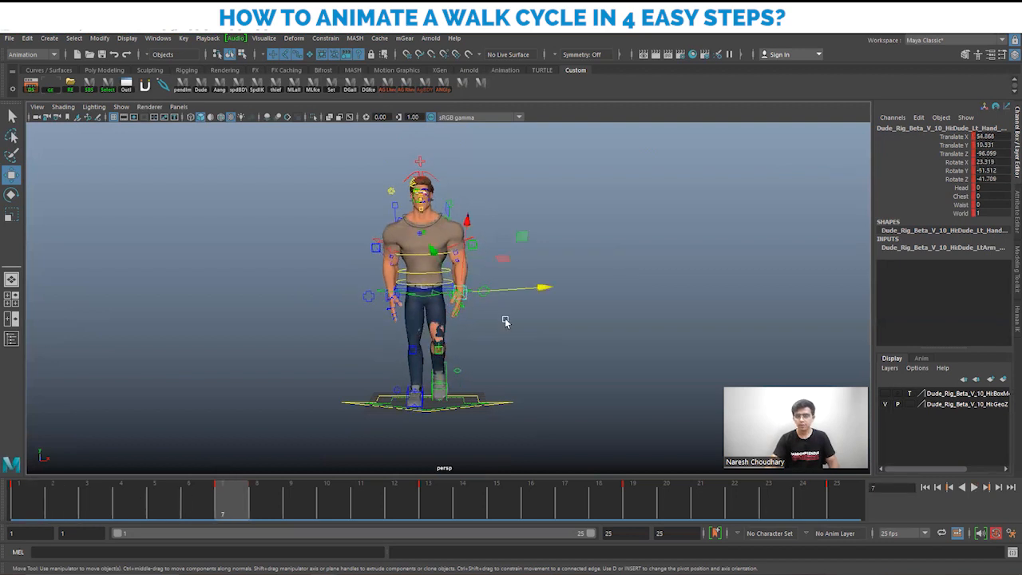
scroll(484, 358, down, 2)
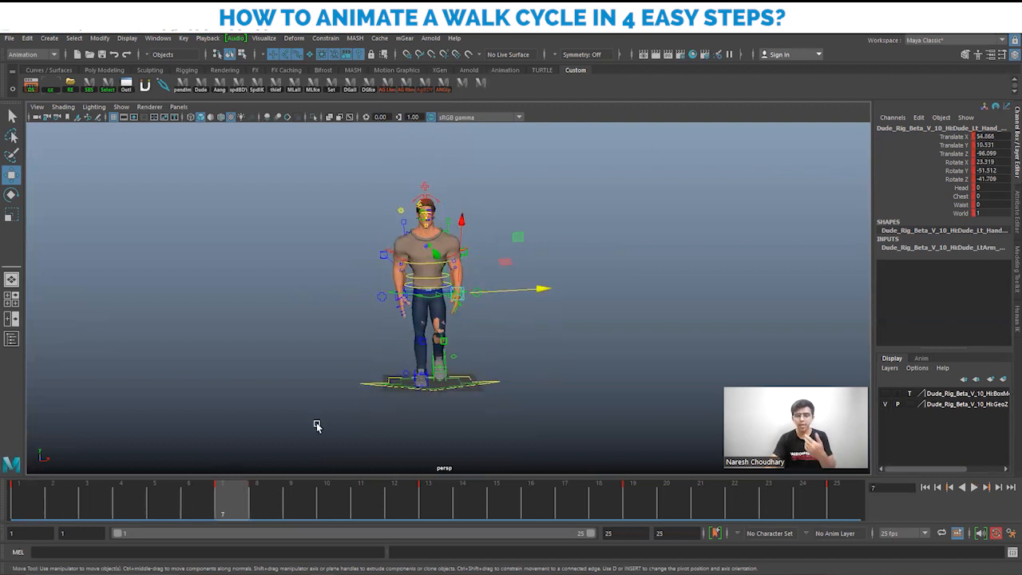
Step: Play and scrub frames 1 to 4, examining the left arm and legs from the front
scroll(459, 387, up, 2)
scroll(459, 387, up, 1)
alt+middle_drag(459, 387, 434, 374)
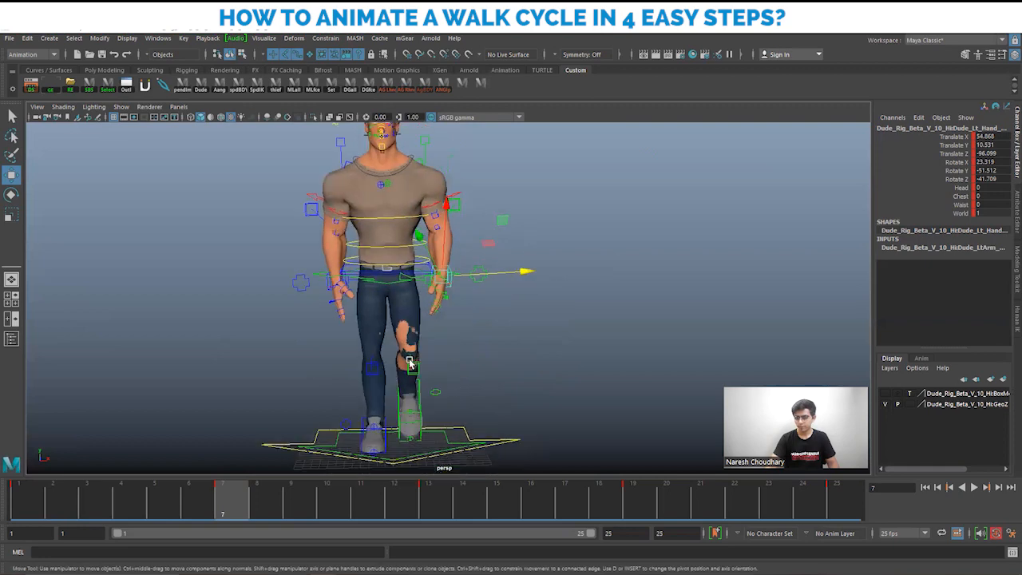
scroll(434, 375, up, 2)
click(34, 508)
key(alt+v)
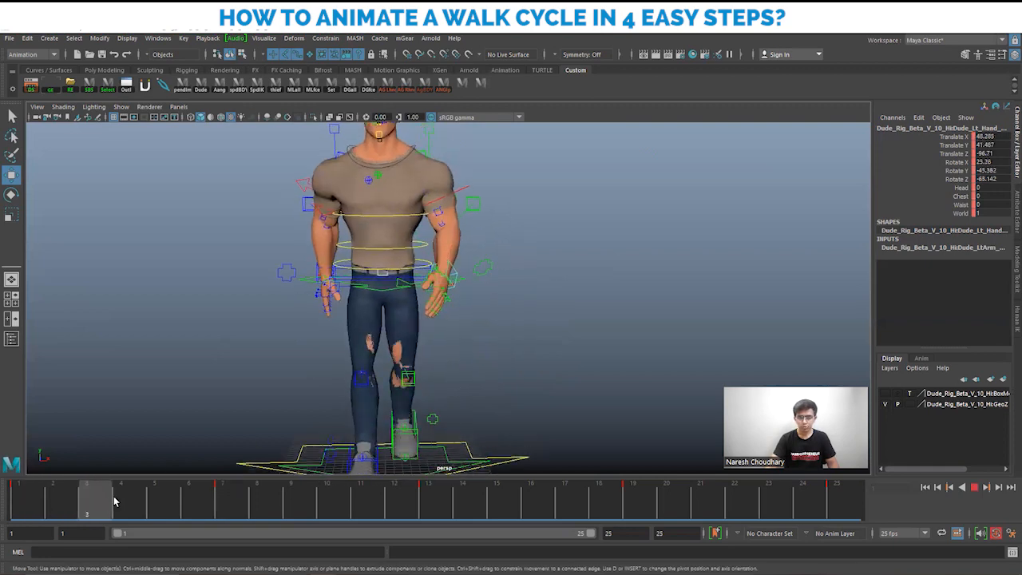
mouse_move(11, 511)
mouse_down()
mouse_move(226, 507)
mouse_move(24, 507)
mouse_up()
click(135, 494)
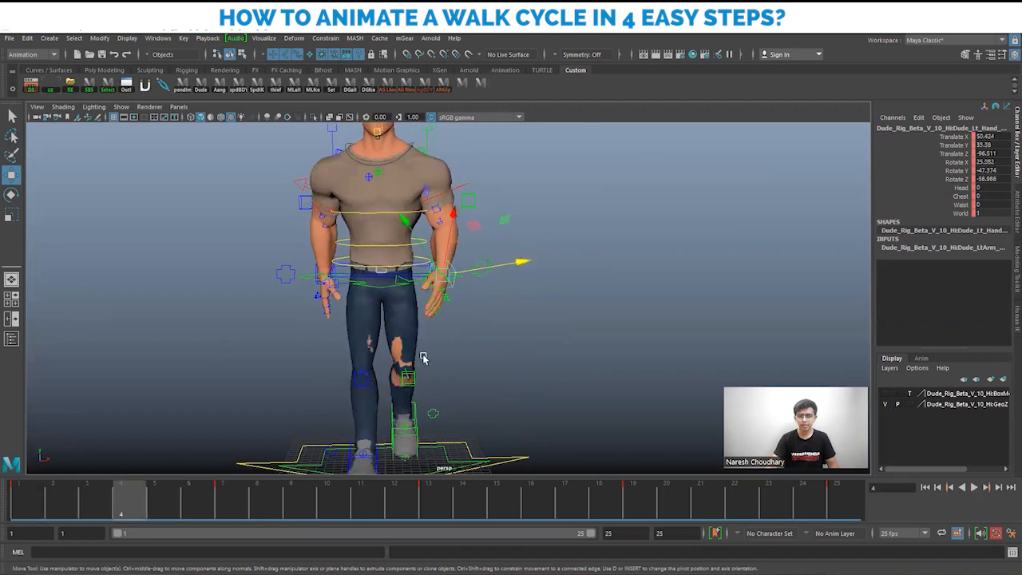
Step: Select the left foot control and examine its motion between frames 1 and 4 from the side
alt+drag(423, 358, 443, 371)
scroll(554, 386, up, 3)
click(554, 387)
click(528, 399)
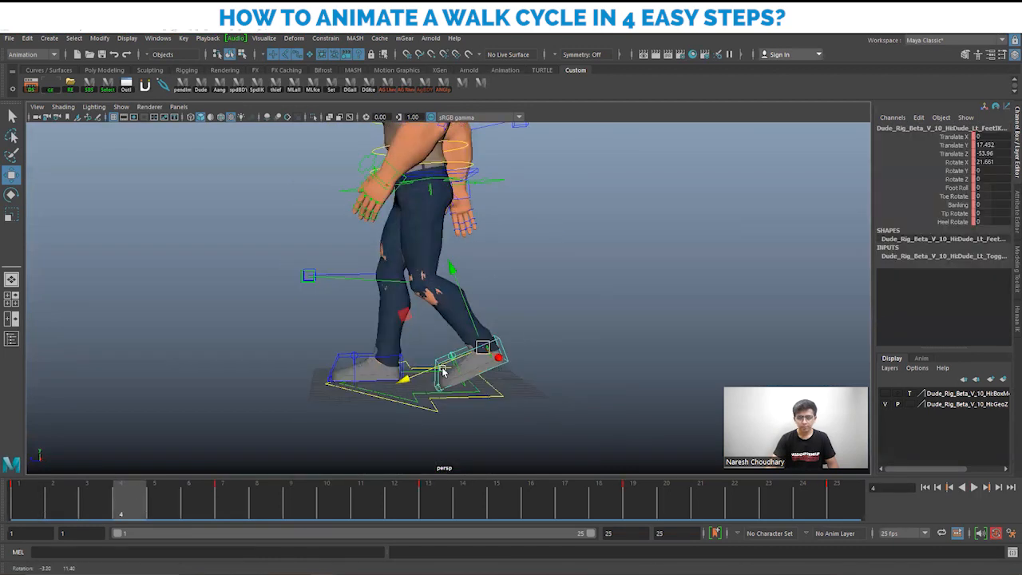
alt+drag(537, 405, 519, 431)
click(35, 505)
alt+drag(438, 450, 422, 434)
mouse_move(36, 511)
mouse_down()
mouse_move(110, 505)
mouse_move(29, 503)
mouse_move(122, 501)
mouse_move(18, 503)
mouse_up()
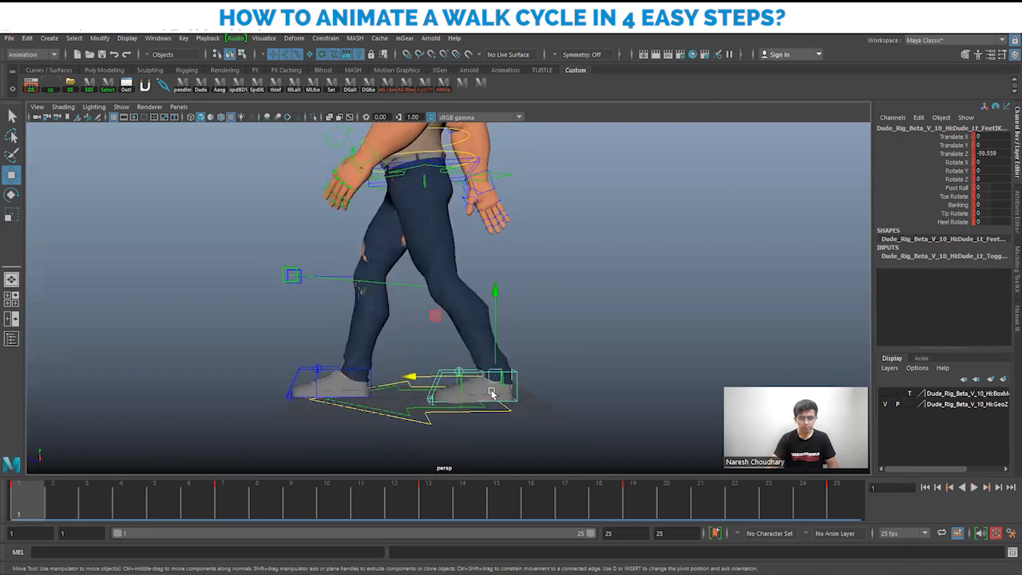
key(alt+v)
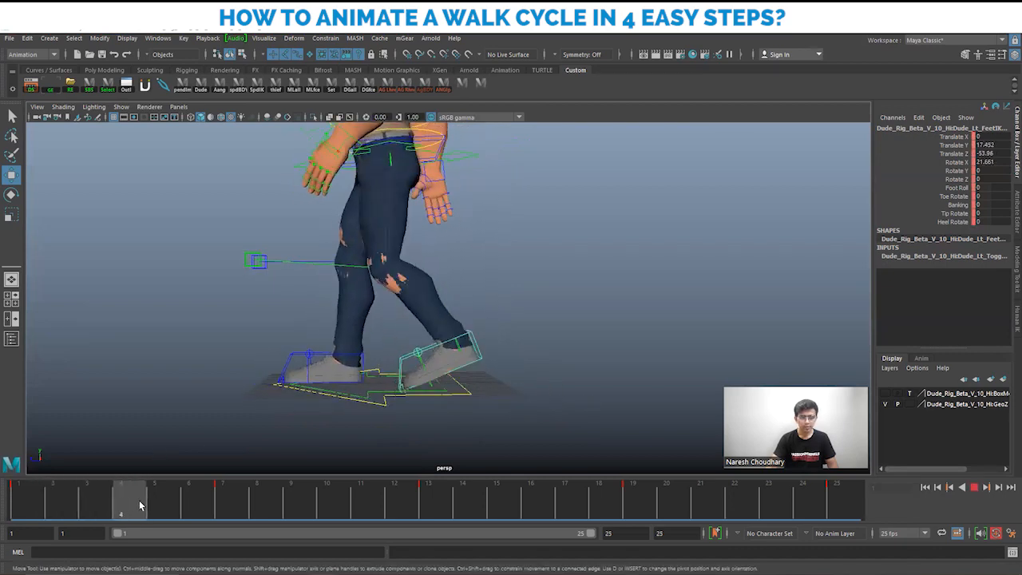
drag(140, 505, 118, 501)
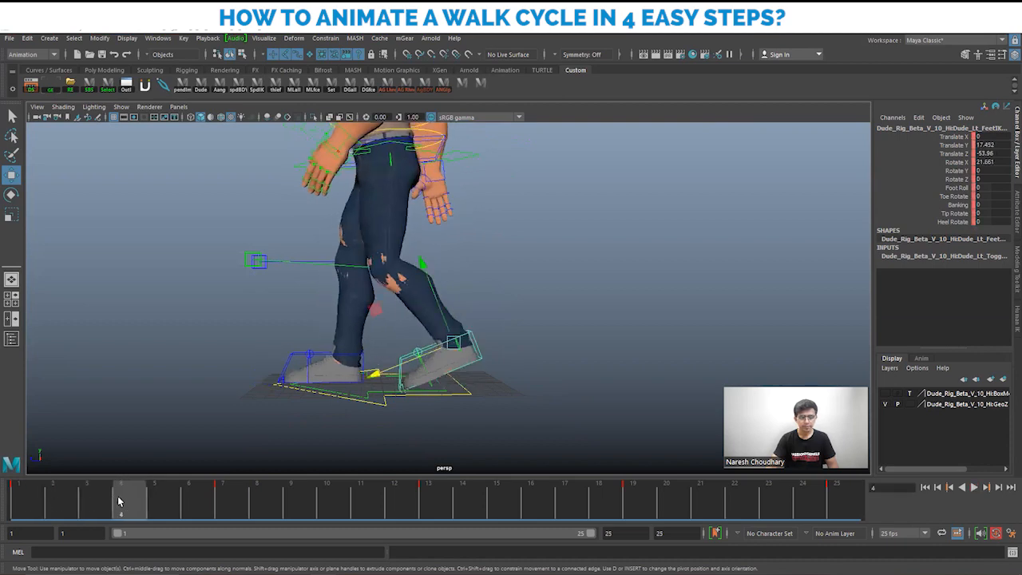
Step: Try to copy the left foot control's frame 1 pose to frame 4, review it and undo the key
click(22, 504)
middle_drag(23, 505, 120, 503)
key(s)
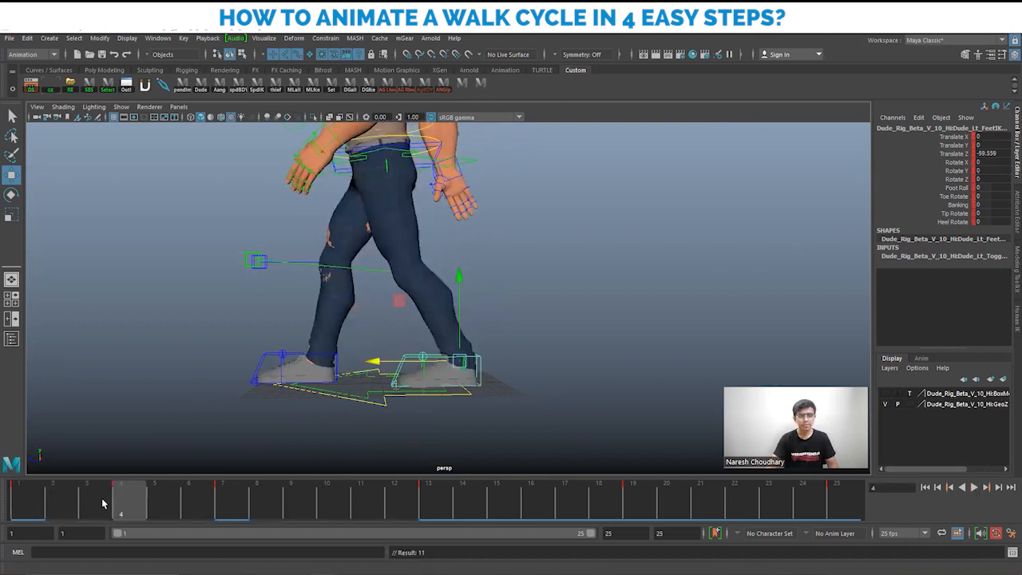
click(33, 503)
drag(48, 505, 120, 503)
alt+drag(540, 352, 495, 365)
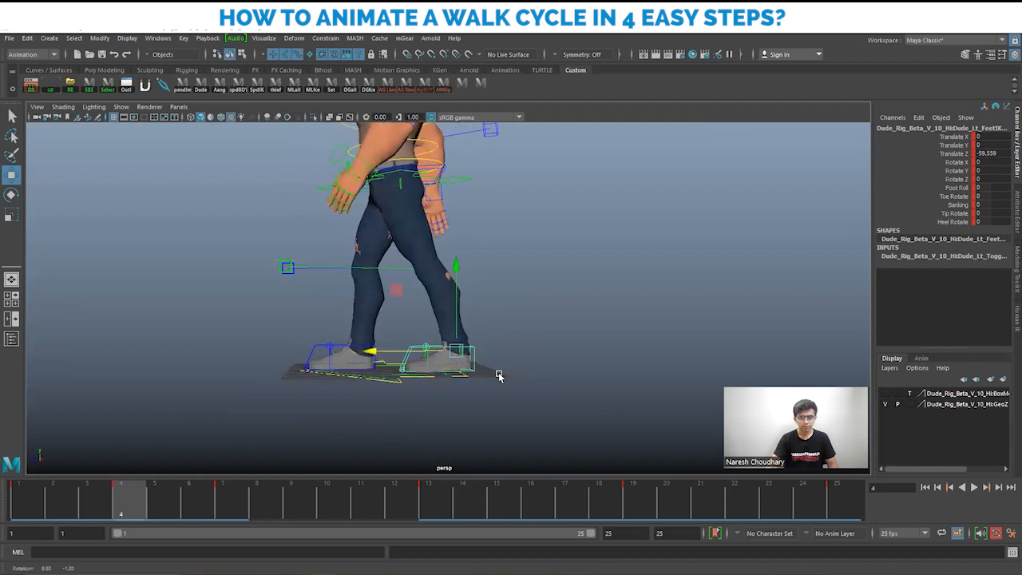
key(ctrl+z)
Step: Try a Foot Roll of 1.9 on the raised left foot control at frame 4
click(38, 495)
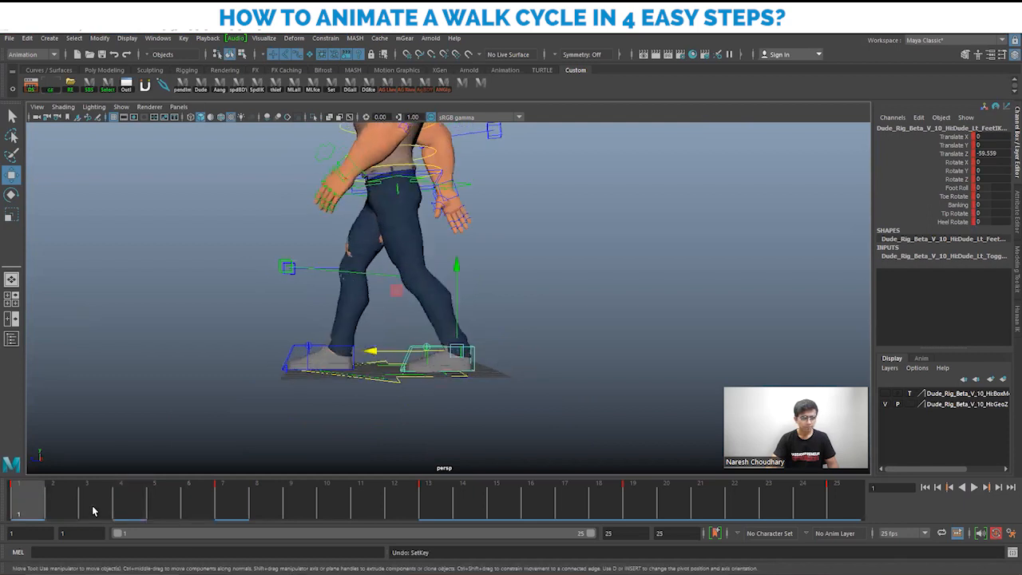
drag(44, 498, 133, 497)
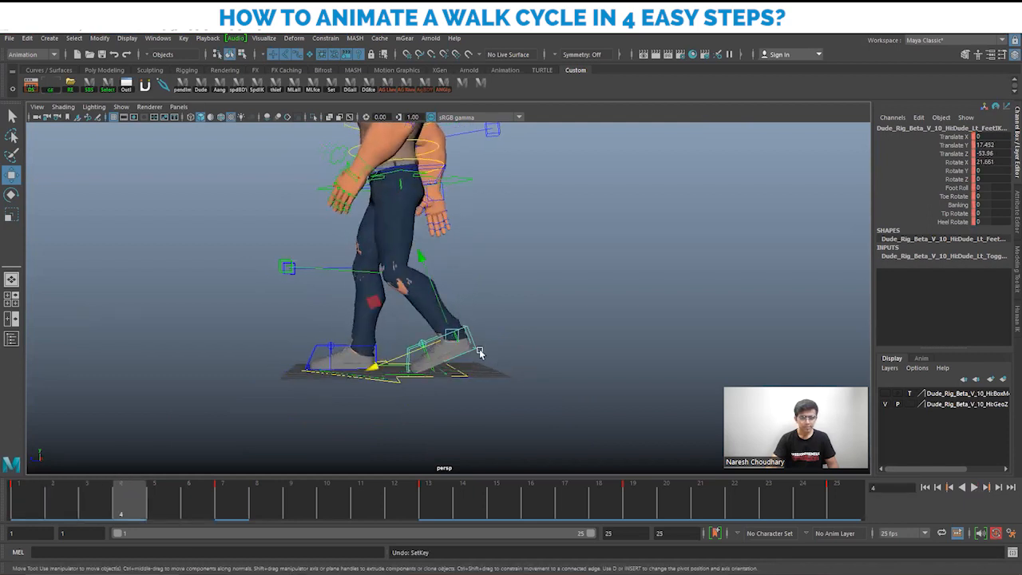
alt+drag(479, 353, 504, 357)
alt+right_drag(504, 357, 509, 357)
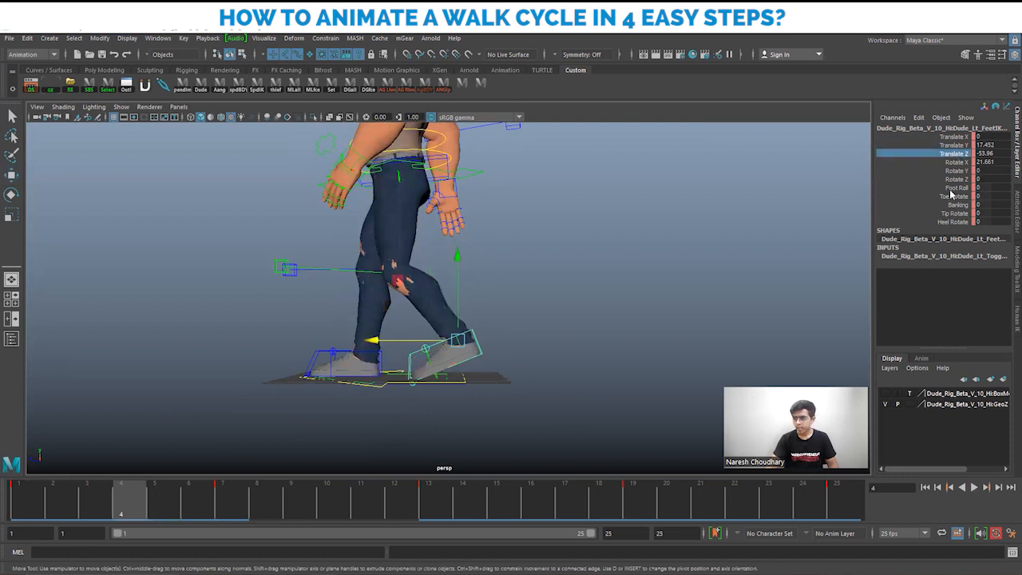
click(955, 188)
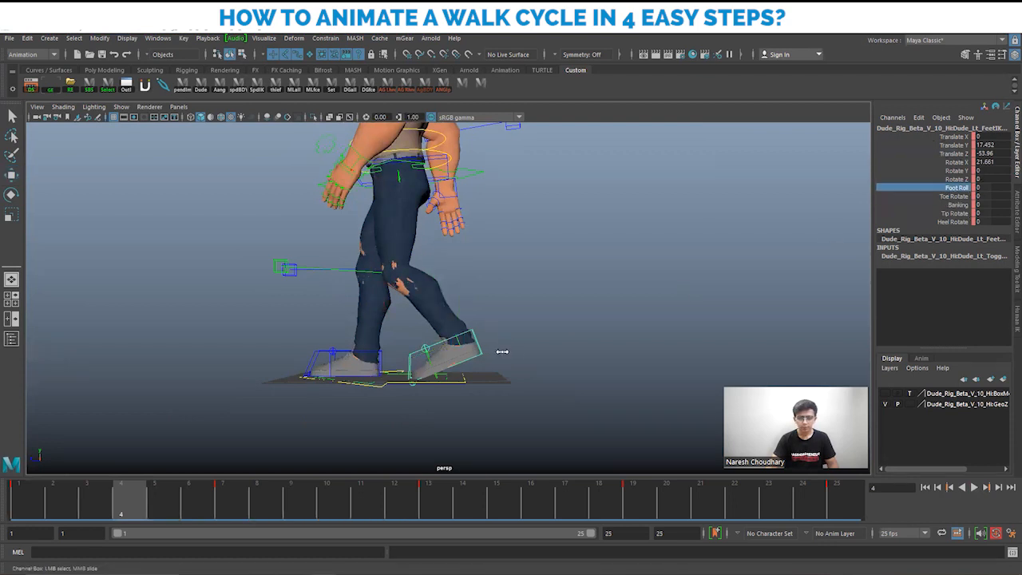
middle_drag(502, 351, 509, 352)
key(w)
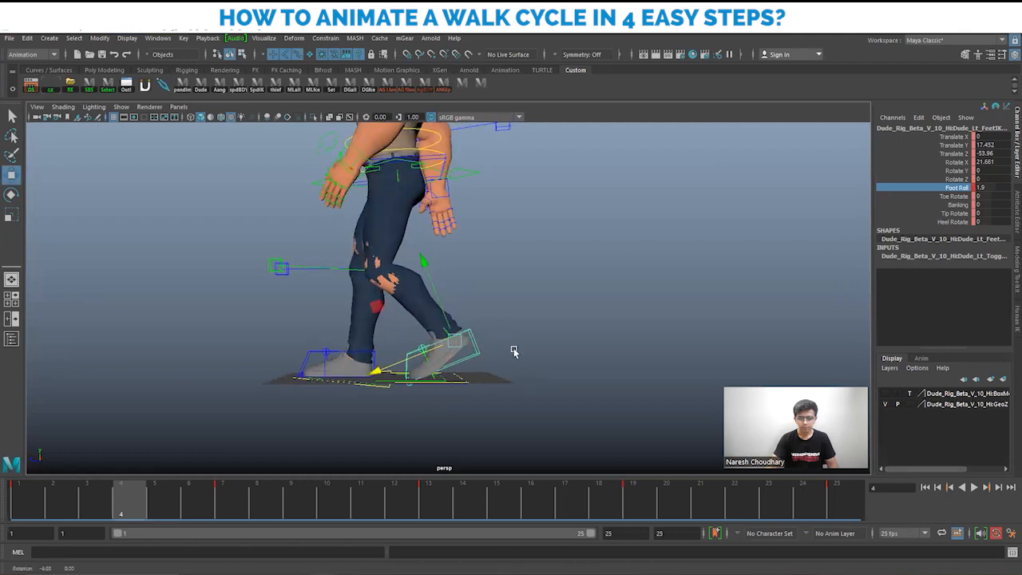
Step: Review the left foot's roll from frame 1 to frame 4, then delete its key at frame 4
click(26, 504)
click(52, 508)
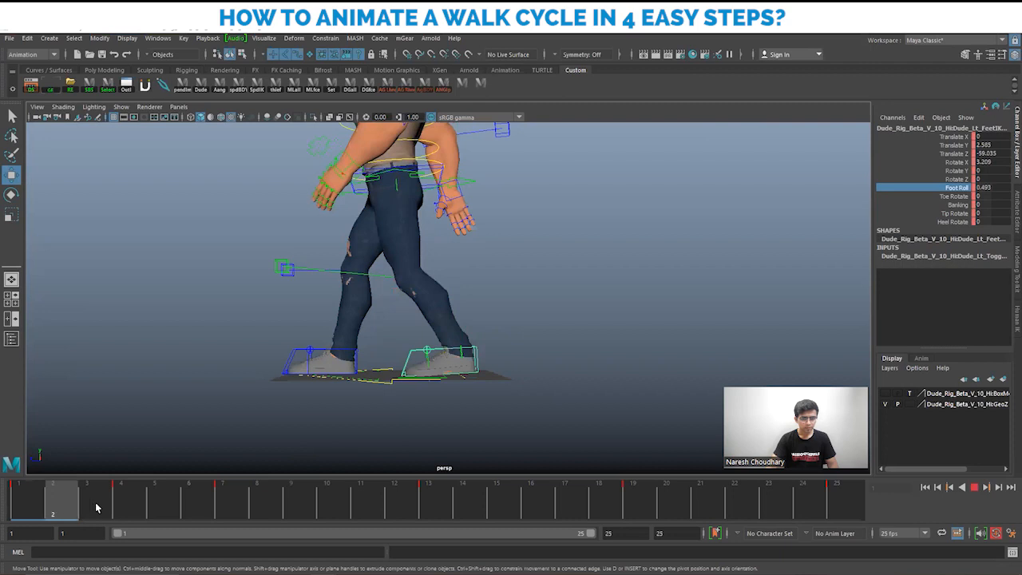
drag(96, 507, 13, 503)
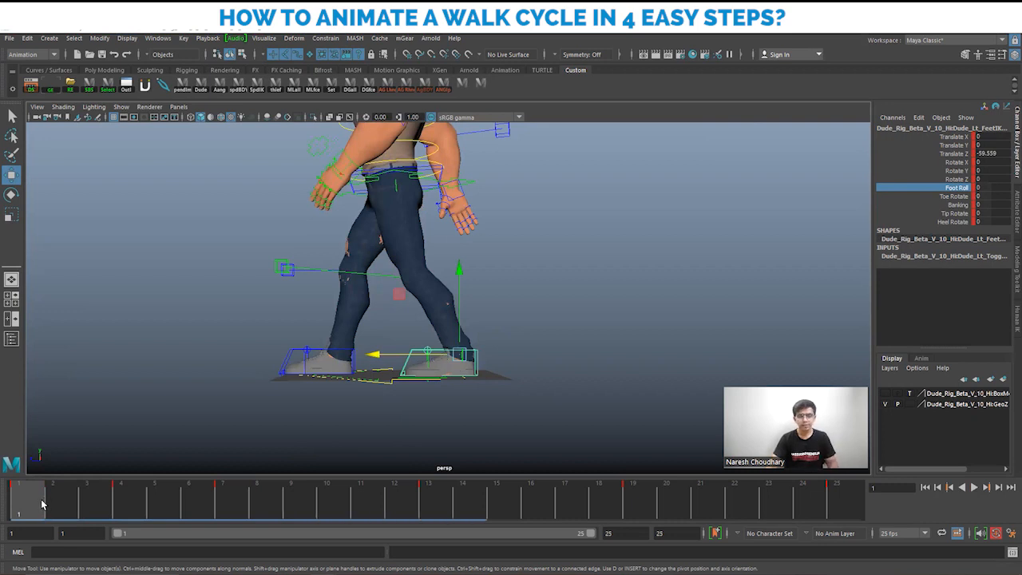
drag(44, 503, 118, 502)
click(23, 502)
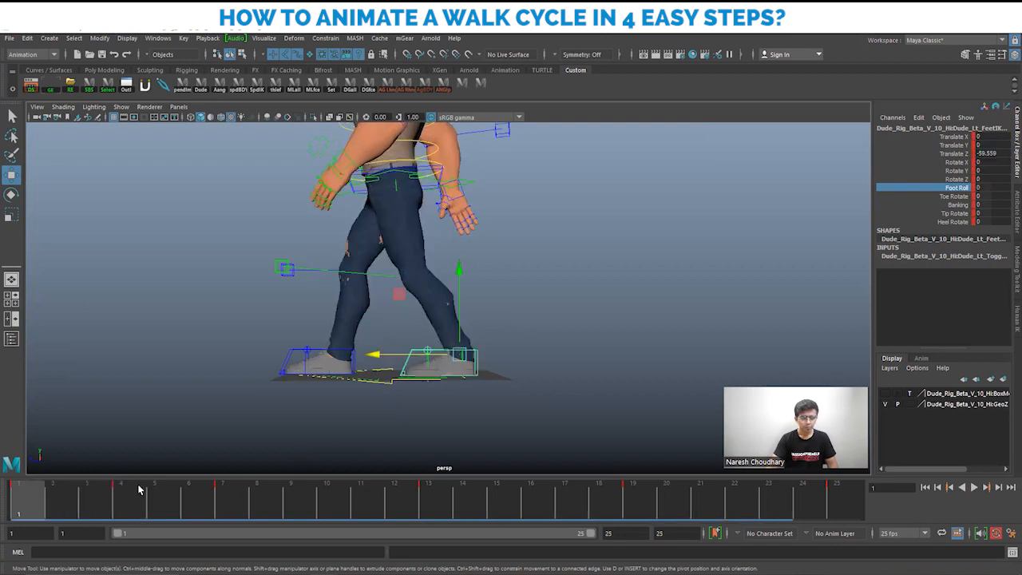
click(126, 490)
right_click(129, 491)
click(157, 426)
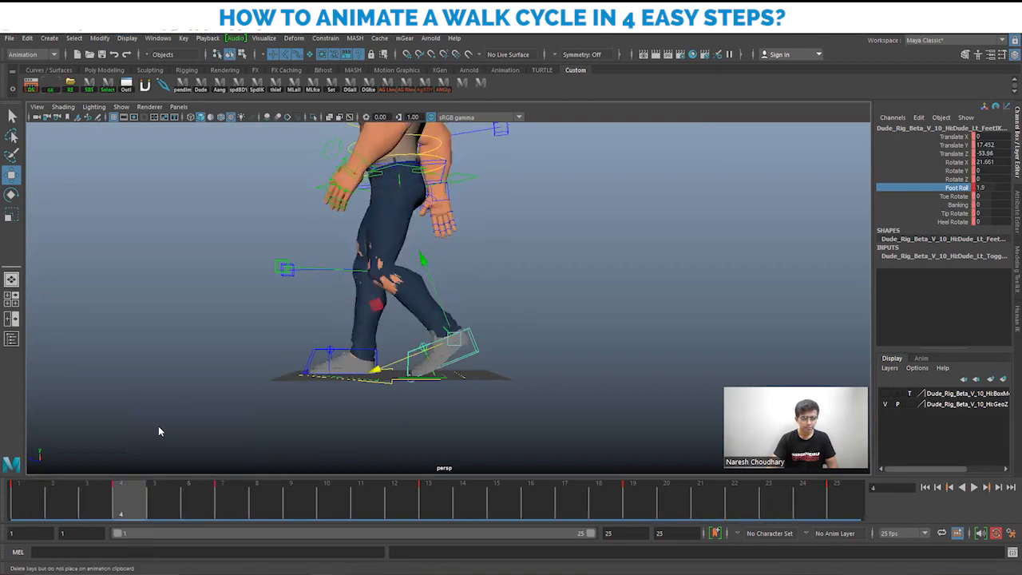
click(178, 403)
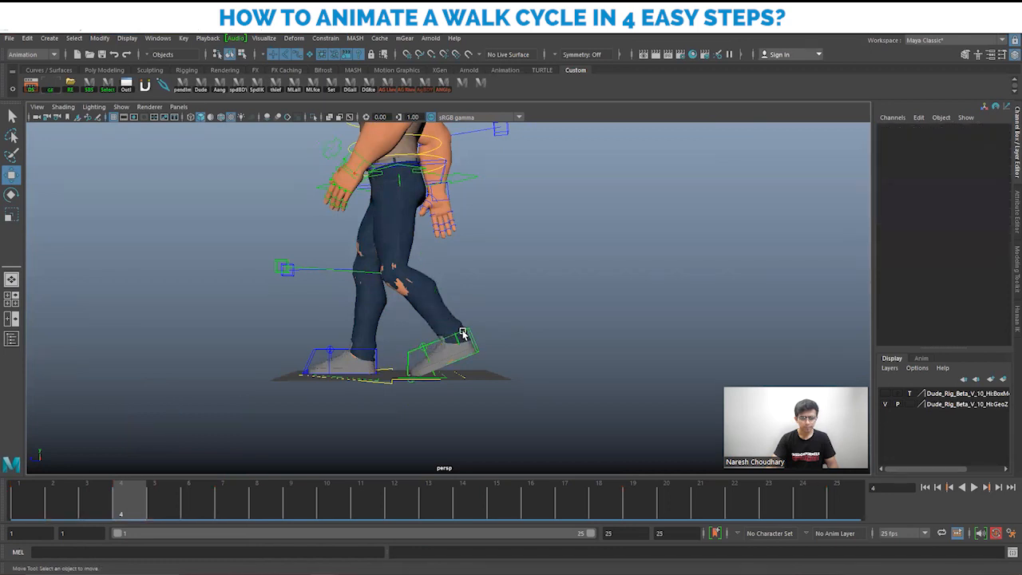
Step: Copy the left foot control's flat frame 1 pose to frame 4, key it and check the frames between
click(465, 333)
click(33, 502)
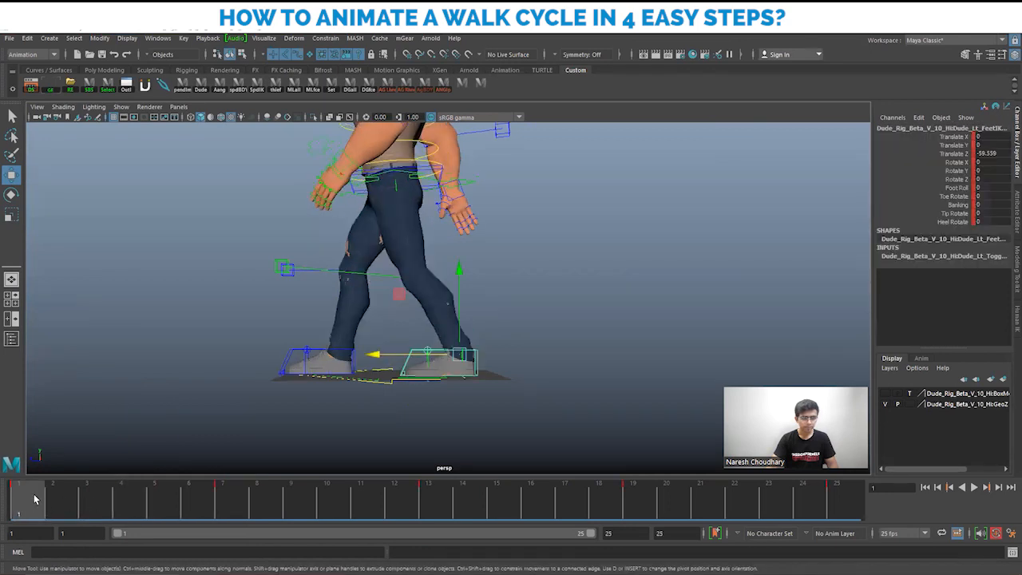
middle_drag(34, 498, 125, 499)
key(s)
click(63, 514)
click(46, 515)
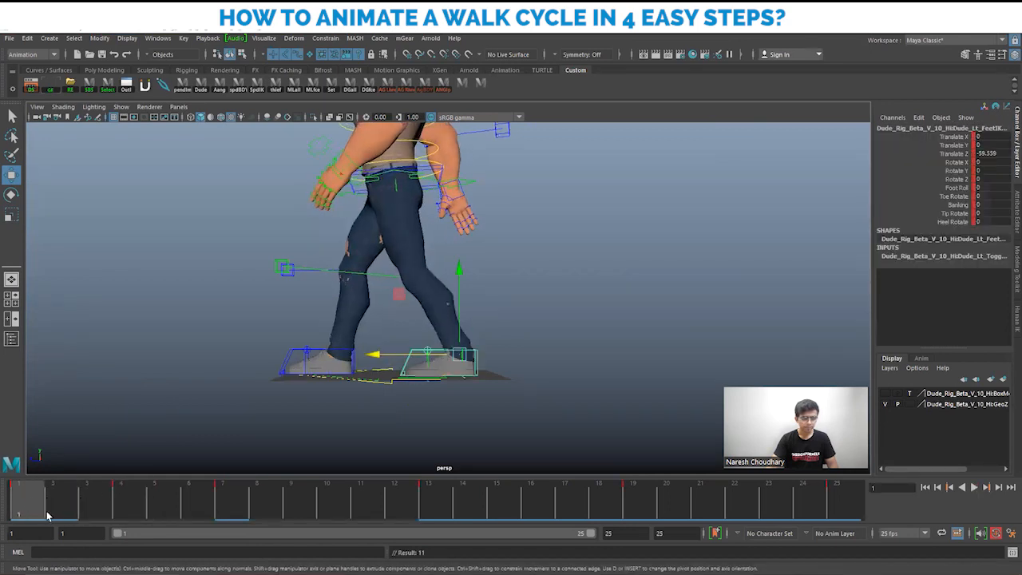
drag(72, 506, 123, 506)
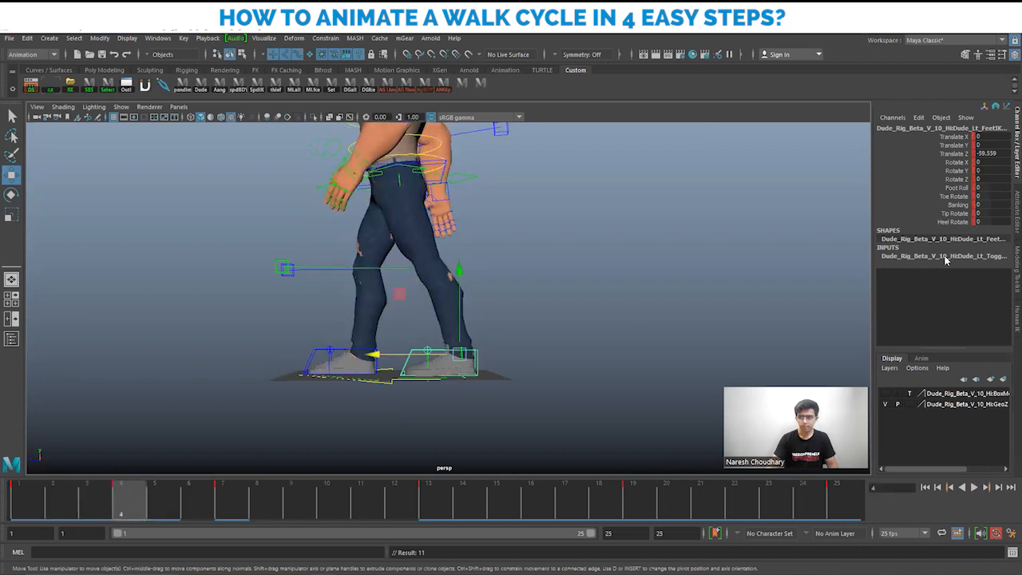
Step: Set the left foot control's Foot Roll to 2.1 at frame 4
click(954, 188)
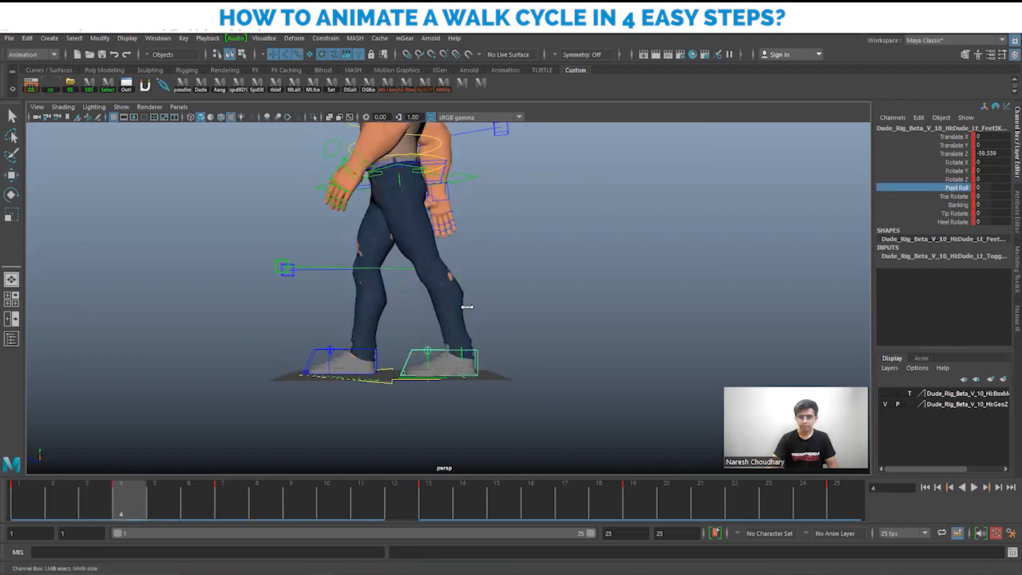
middle_drag(467, 307, 549, 301)
alt+right_drag(609, 336, 488, 319)
key(w)
mouse_move(487, 320)
alt+mouse_down()
mouse_move(527, 321)
mouse_move(499, 323)
alt+mouse_up()
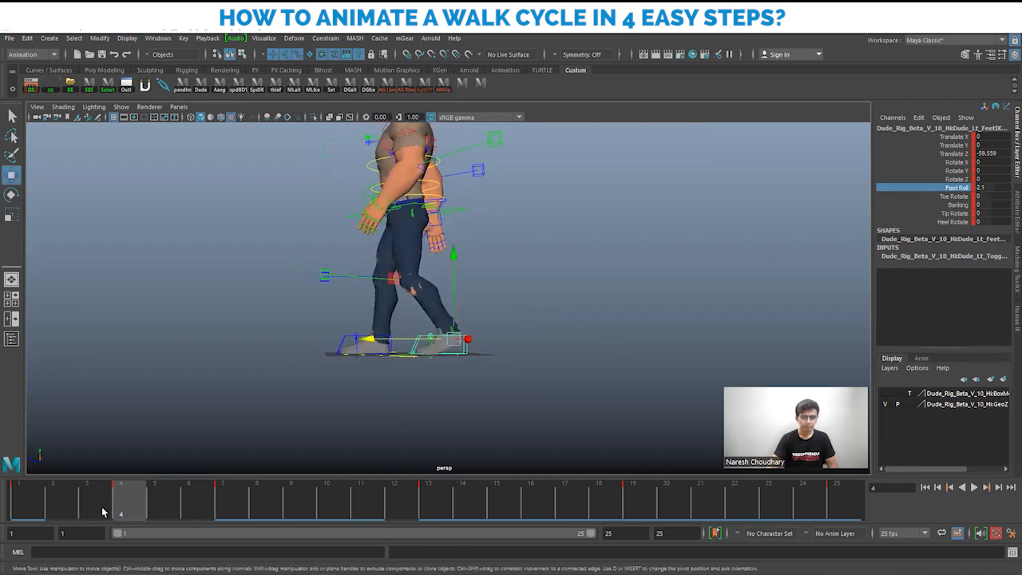
Step: Examine the left foot's heel lift from the side between frames 1 and 7
click(19, 512)
mouse_move(54, 508)
mouse_down()
mouse_move(267, 521)
mouse_move(13, 517)
mouse_move(142, 520)
mouse_move(36, 518)
mouse_move(126, 519)
mouse_up()
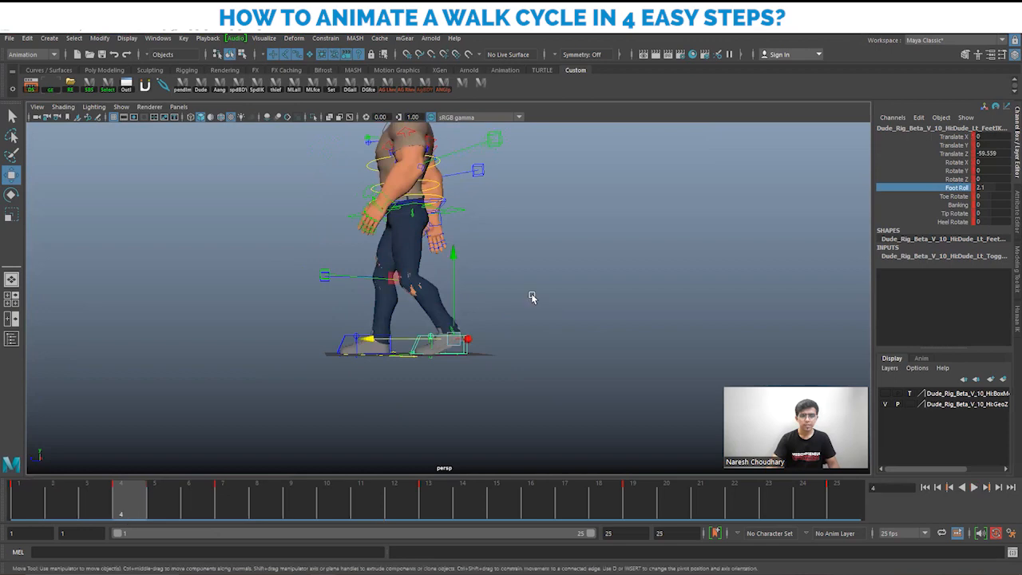
mouse_move(534, 292)
alt+mouse_down()
mouse_move(495, 381)
mouse_move(450, 374)
mouse_move(539, 388)
alt+mouse_up()
click(35, 503)
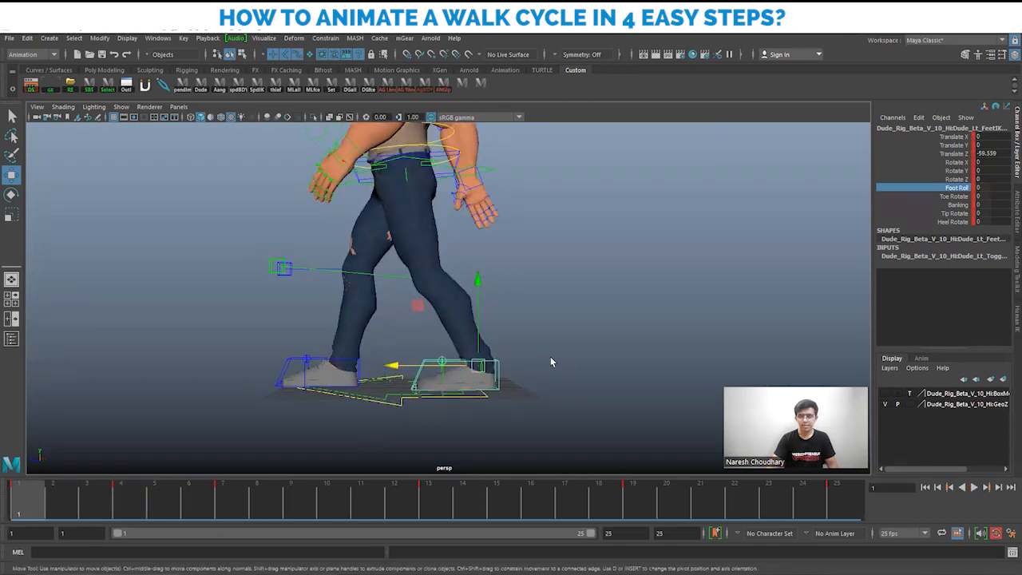
alt+right_drag(551, 360, 413, 340)
alt+middle_drag(413, 340, 405, 367)
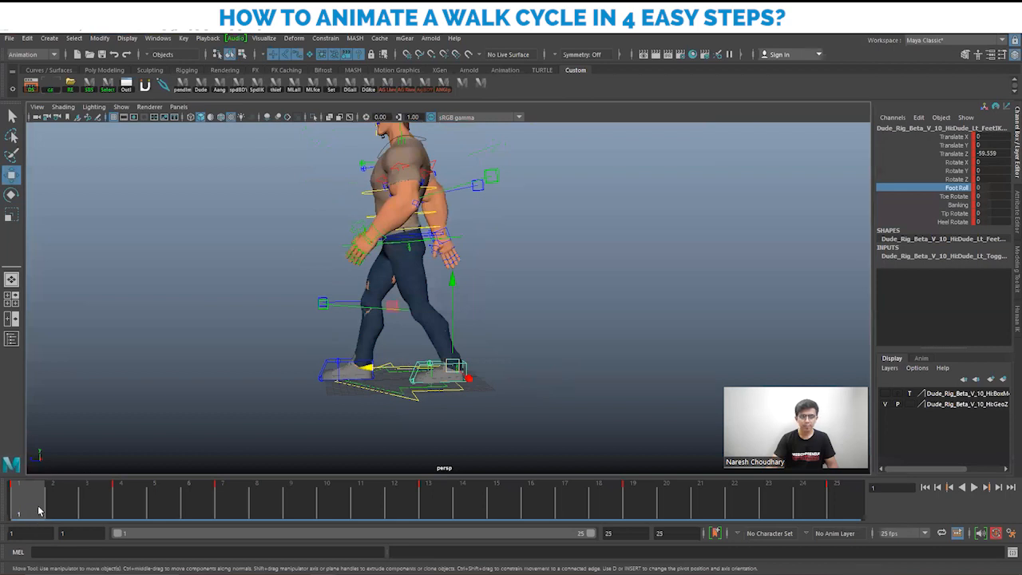
drag(38, 511, 131, 511)
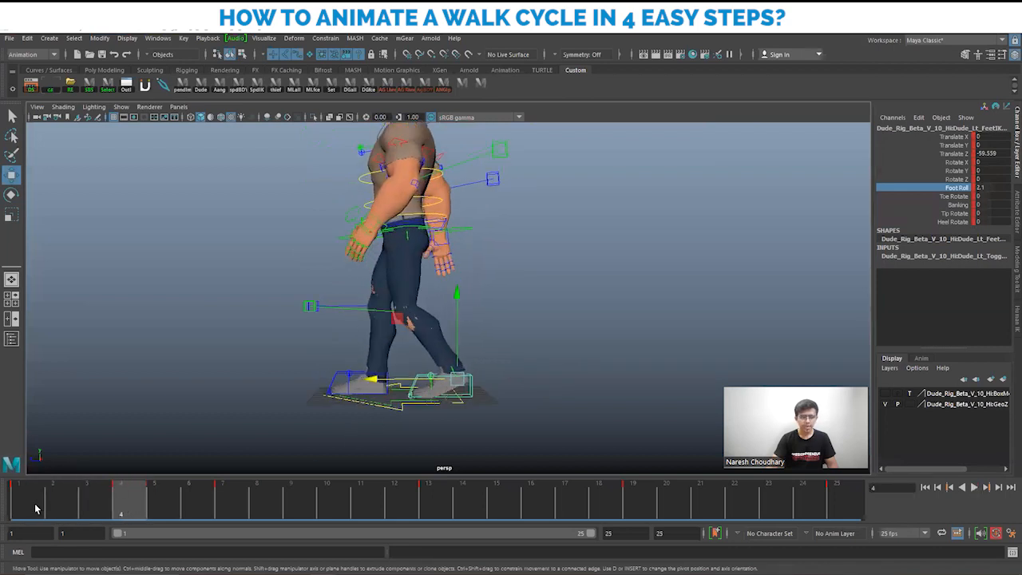
mouse_move(35, 508)
mouse_down()
mouse_move(128, 511)
mouse_move(22, 502)
mouse_move(229, 507)
mouse_up()
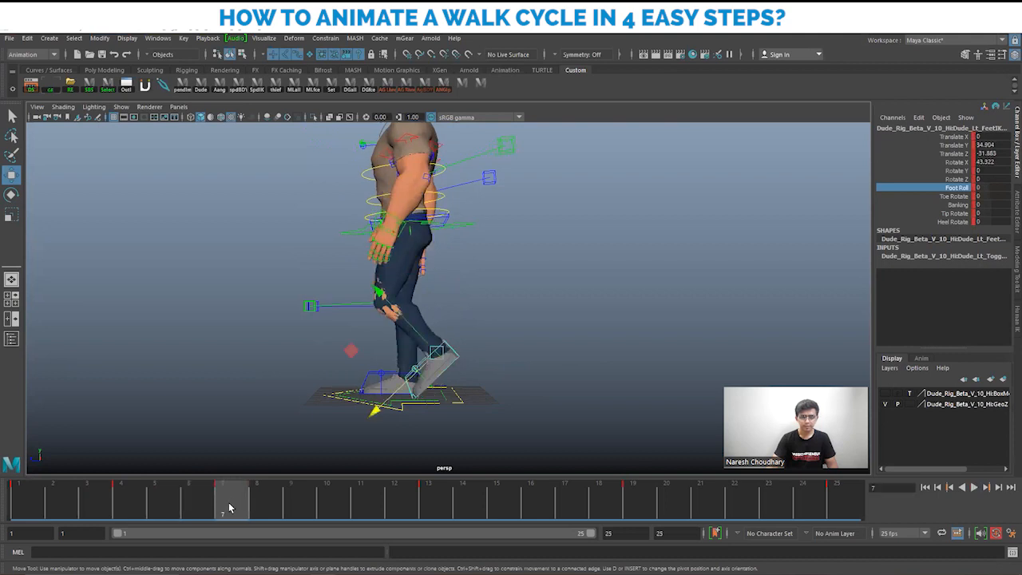
Step: Go to frame 10, select the left toe control and bend it to a Rotate X of about 13.3
alt+middle_drag(496, 387, 468, 372)
drag(236, 505, 322, 505)
scroll(463, 366, up, 3)
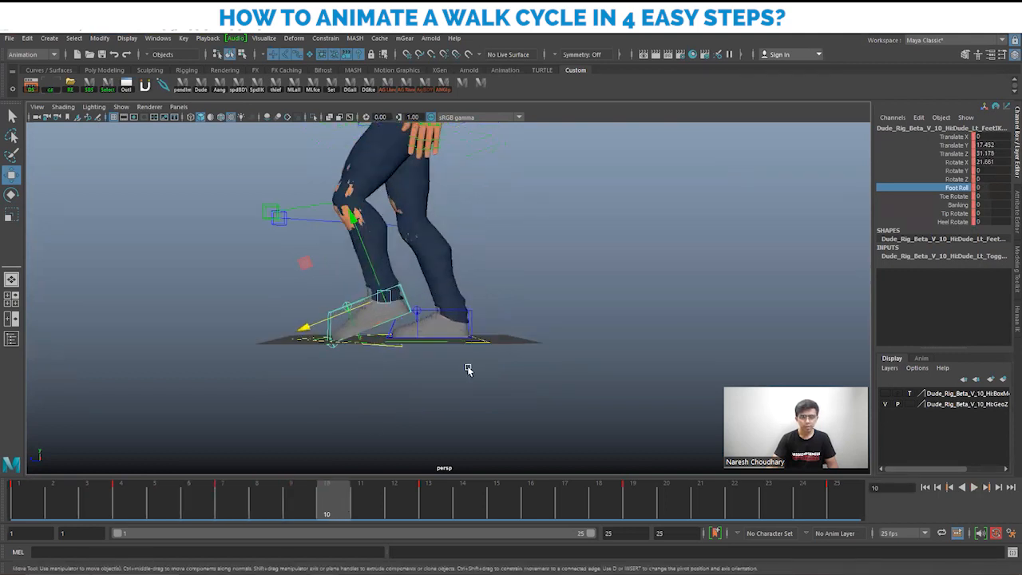
alt+right_drag(299, 365, 590, 366)
click(648, 231)
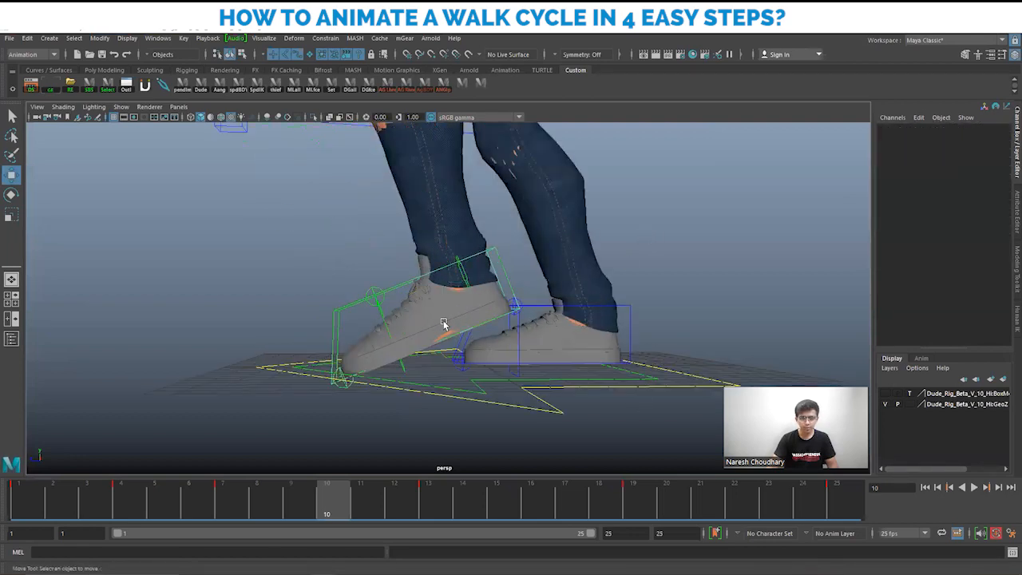
click(383, 319)
alt+drag(487, 360, 406, 356)
key(e)
drag(287, 298, 293, 320)
key(w)
alt+drag(439, 345, 440, 297)
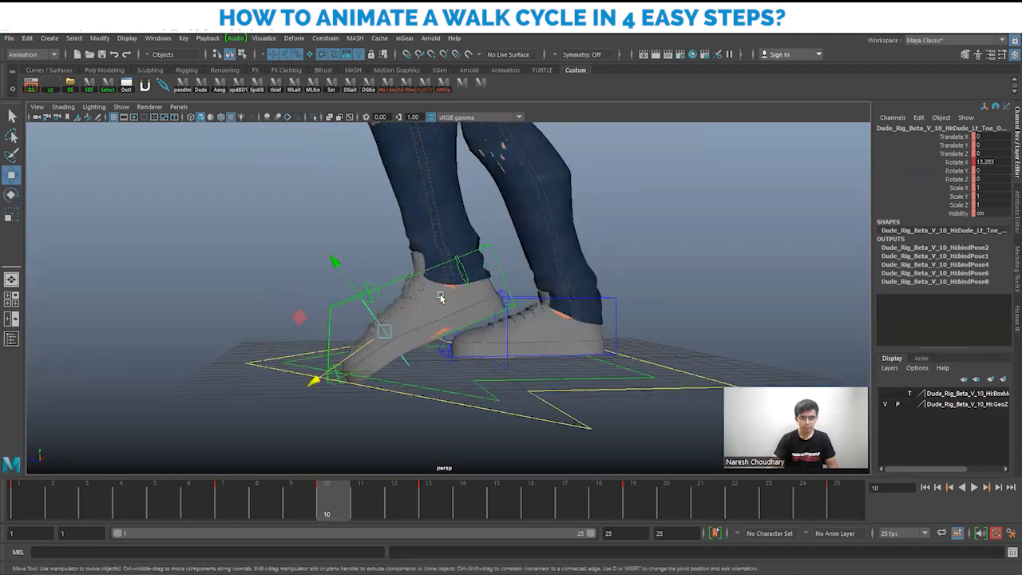
Step: Raise the left foot control at frame 10 to about 25.3 in Y and 29.6 in Z
click(439, 267)
alt+right_drag(497, 308, 468, 340)
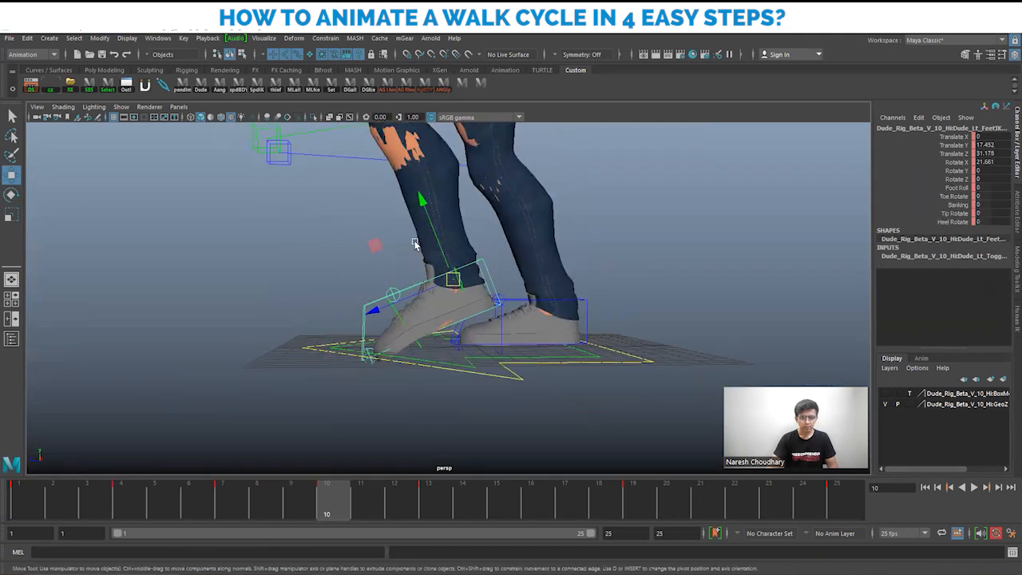
drag(431, 229, 430, 220)
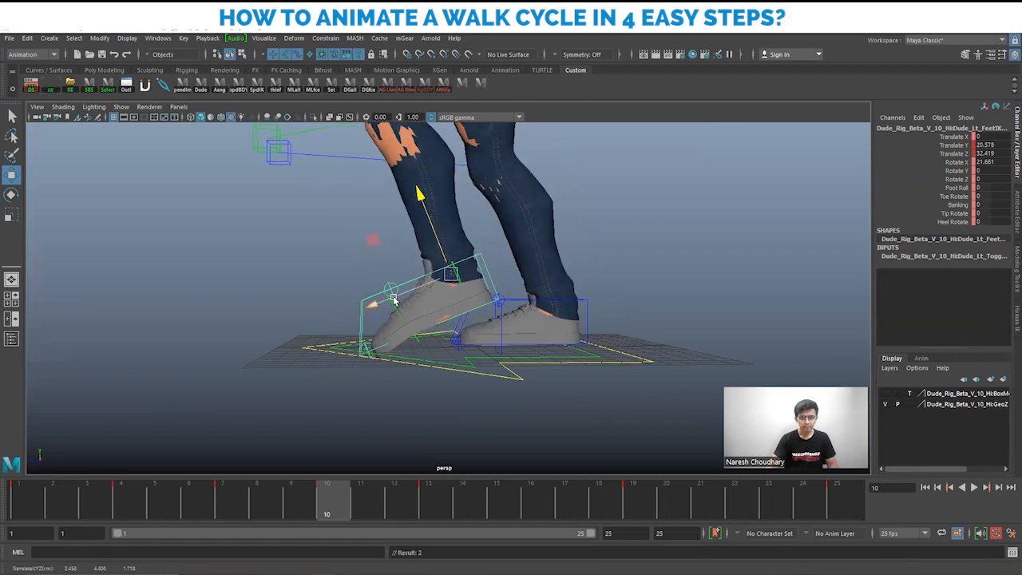
drag(392, 295, 400, 293)
drag(447, 238, 443, 230)
alt+drag(534, 323, 424, 344)
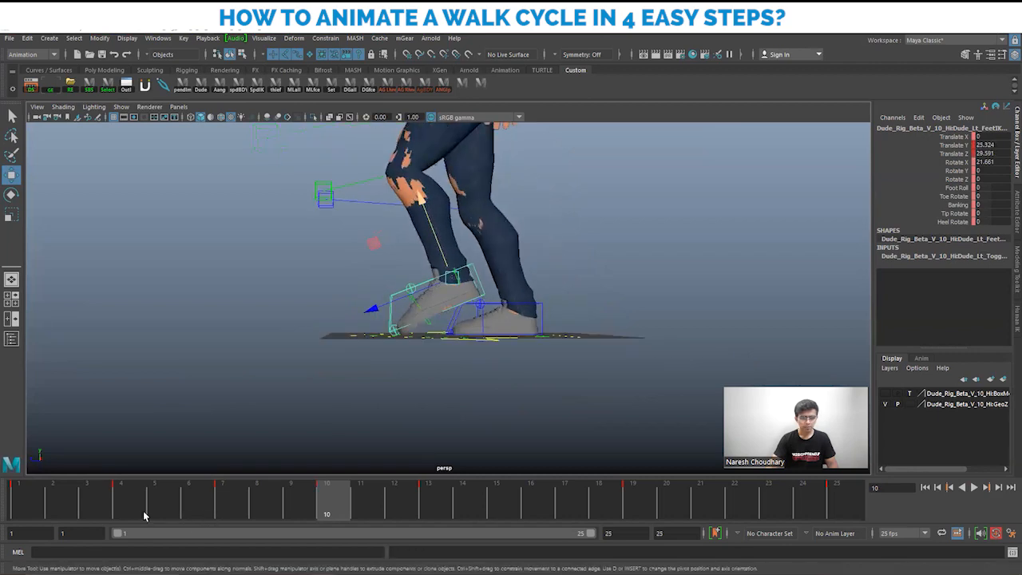
Step: Examine the left foot's forward swing from the side between frames 4 and 13
drag(124, 512, 435, 505)
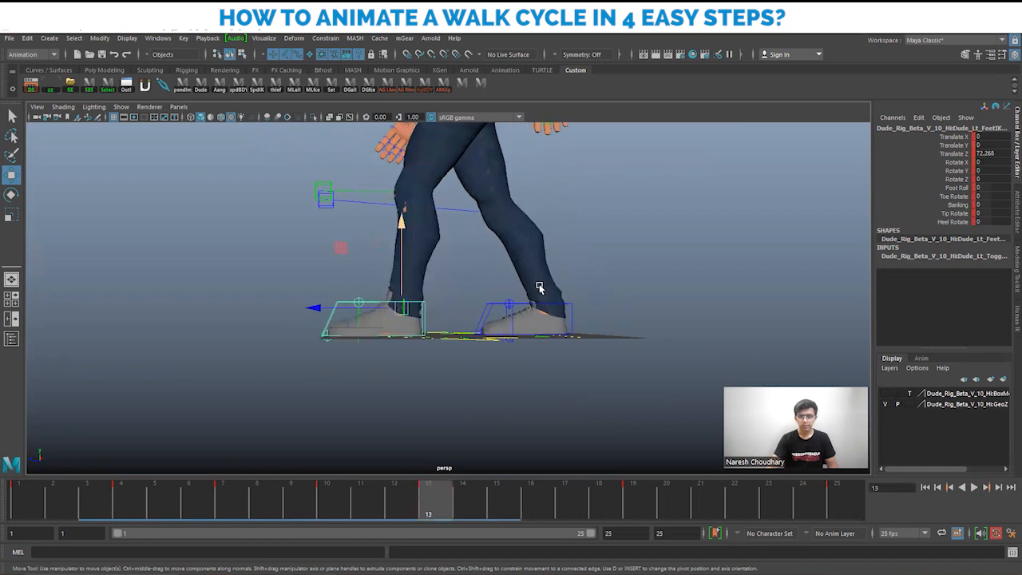
alt+drag(539, 342, 572, 372)
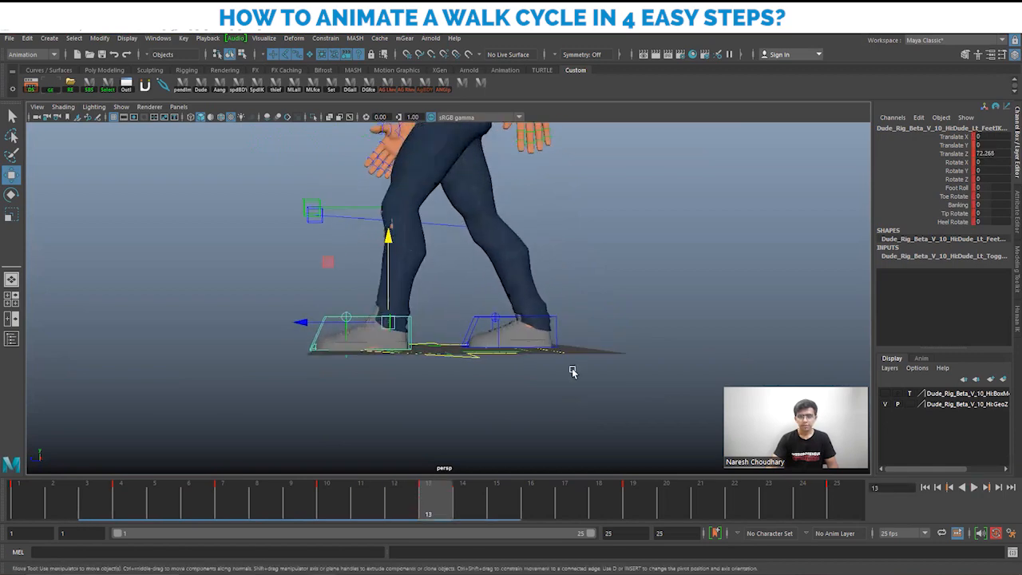
click(320, 500)
click(217, 504)
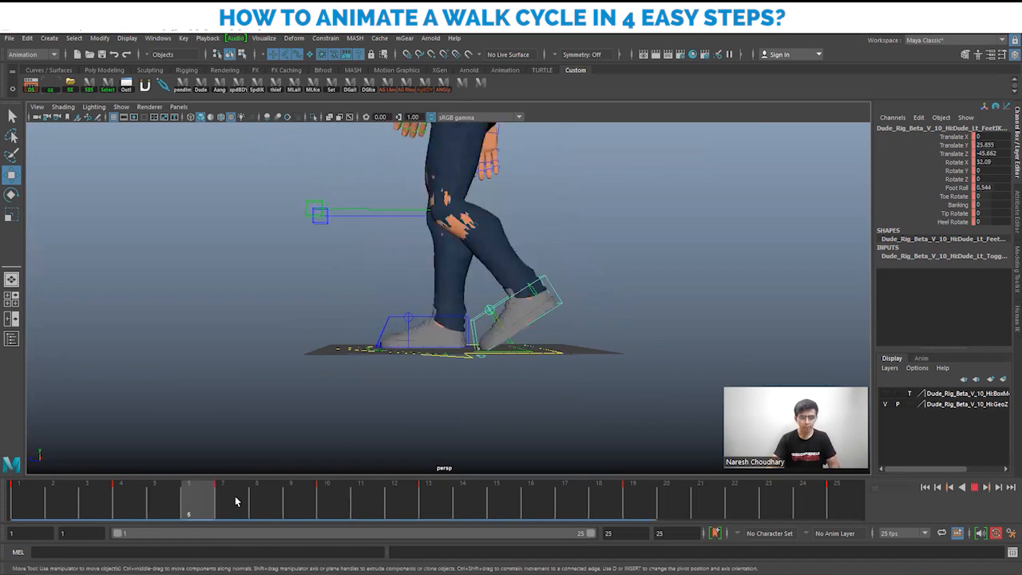
drag(235, 501, 380, 501)
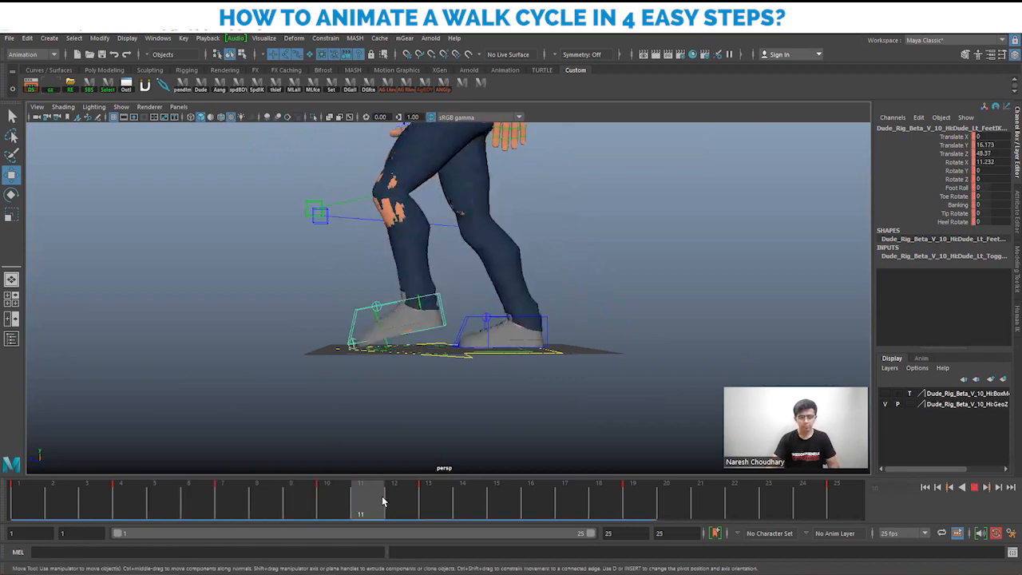
click(333, 501)
drag(247, 506, 423, 503)
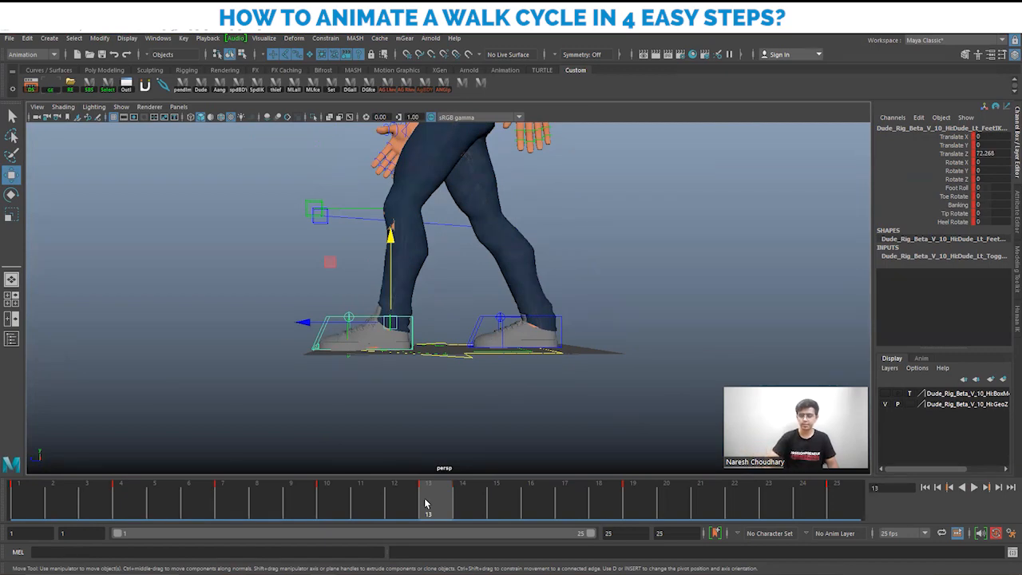
Step: Delete the left foot control's key at frame 10
drag(128, 496, 317, 503)
right_click(318, 503)
click(353, 330)
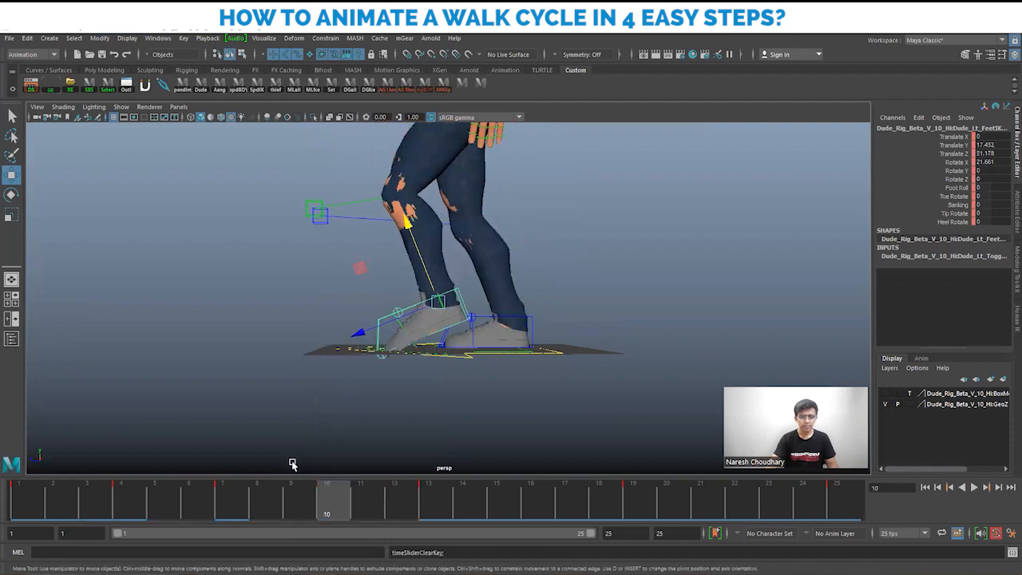
Step: At frame 9, raise the left foot control higher off the ground and pull it slightly back
drag(130, 499, 291, 501)
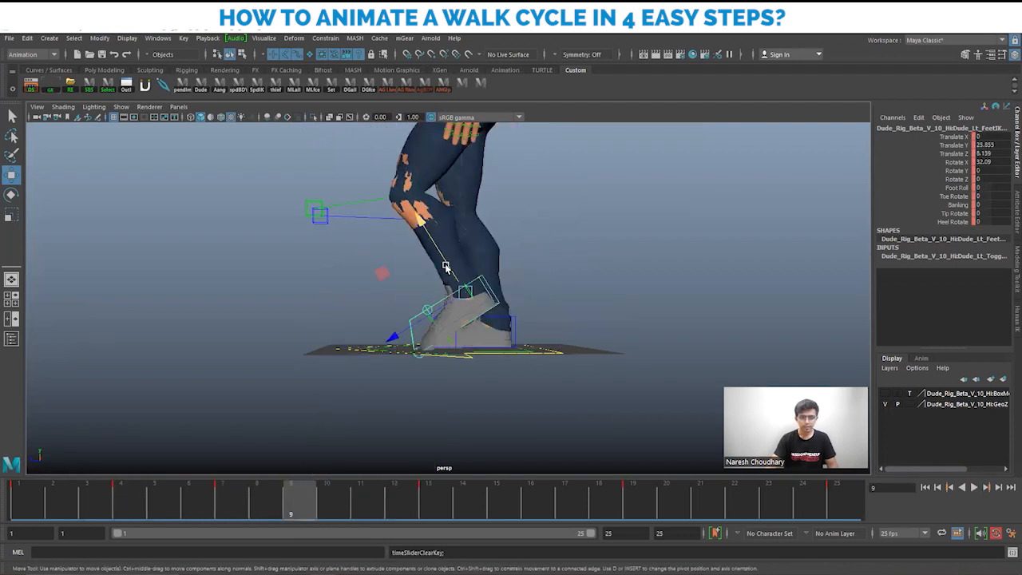
drag(445, 266, 443, 262)
drag(414, 321, 419, 316)
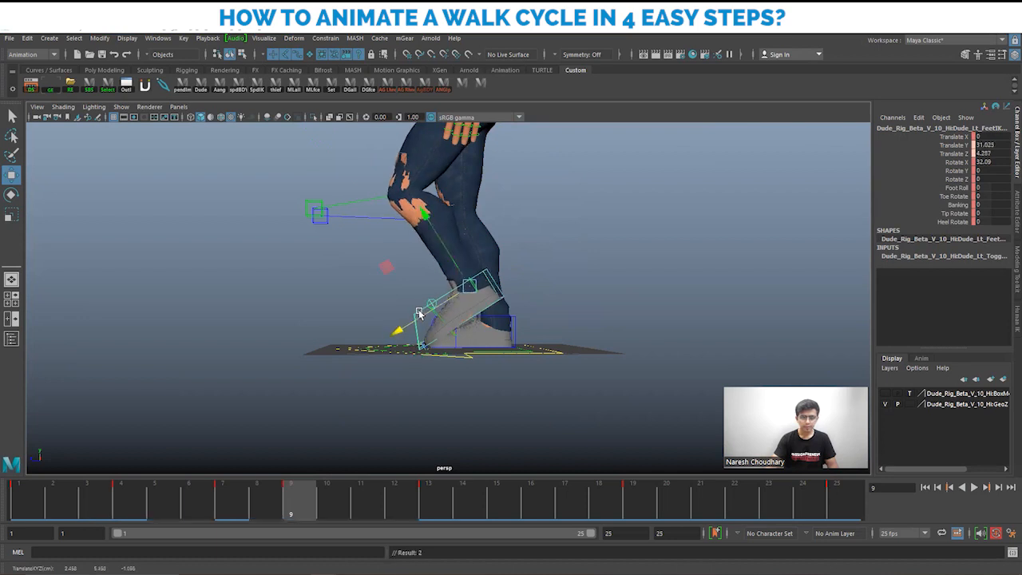
drag(449, 255, 447, 248)
Step: Select the left toe control and shift its key from frame 10 to frame 9
click(415, 306)
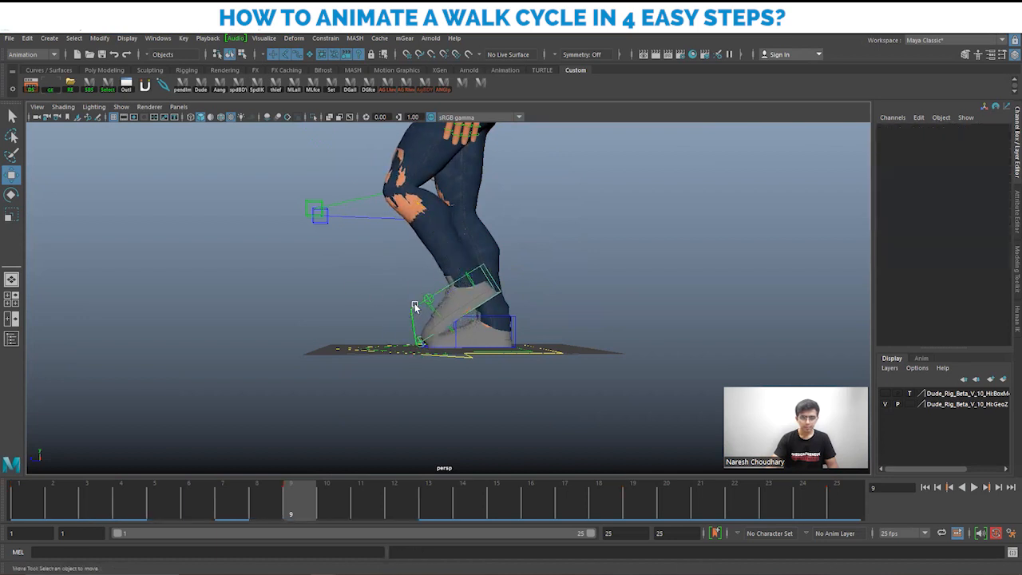
click(435, 315)
click(326, 502)
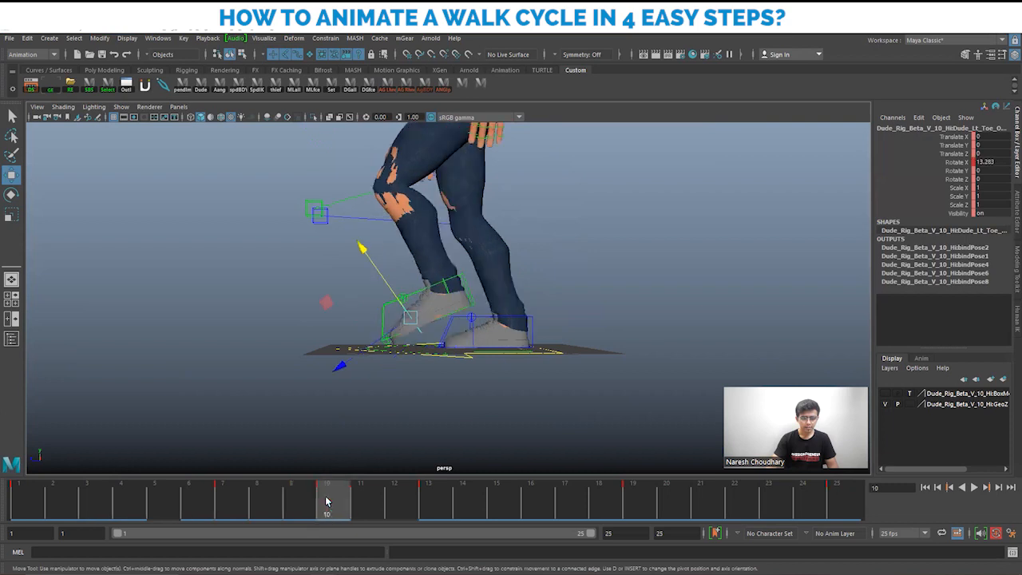
shift+click(326, 501)
drag(332, 502, 304, 501)
Step: At frame 11, bend the left toe control upward to a Rotate X of about -23.2
click(388, 503)
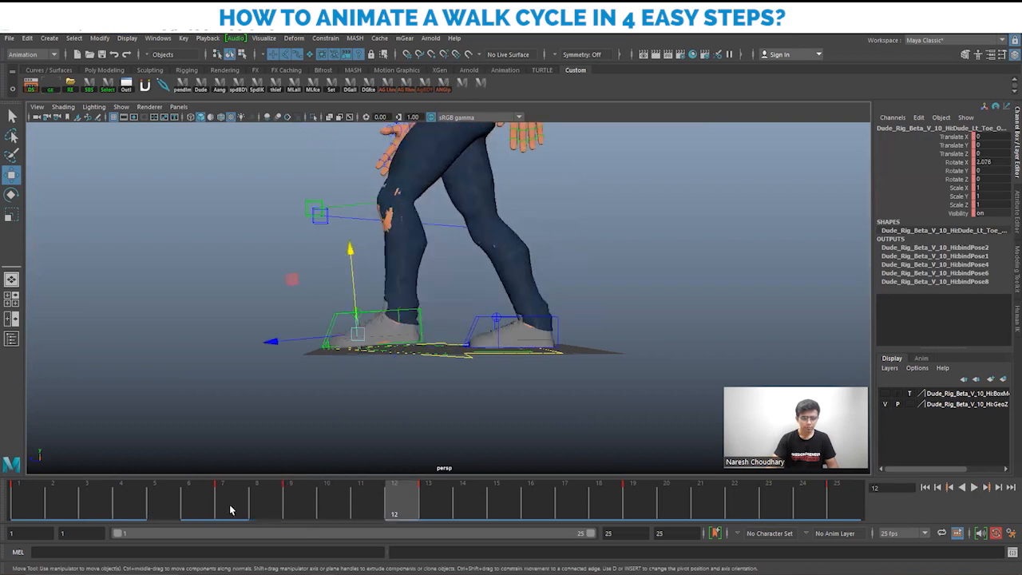
drag(230, 509, 293, 505)
click(363, 505)
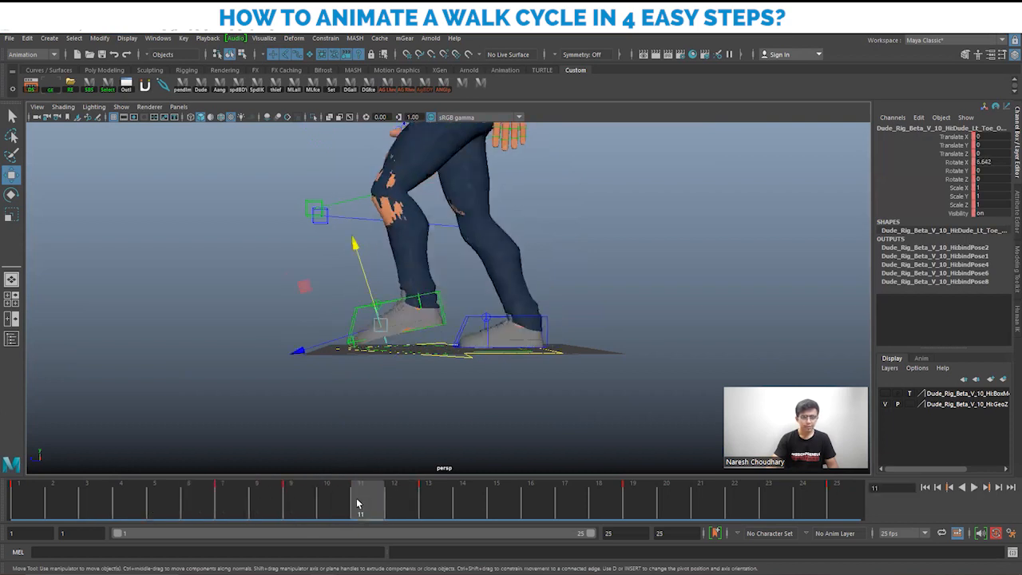
click(371, 317)
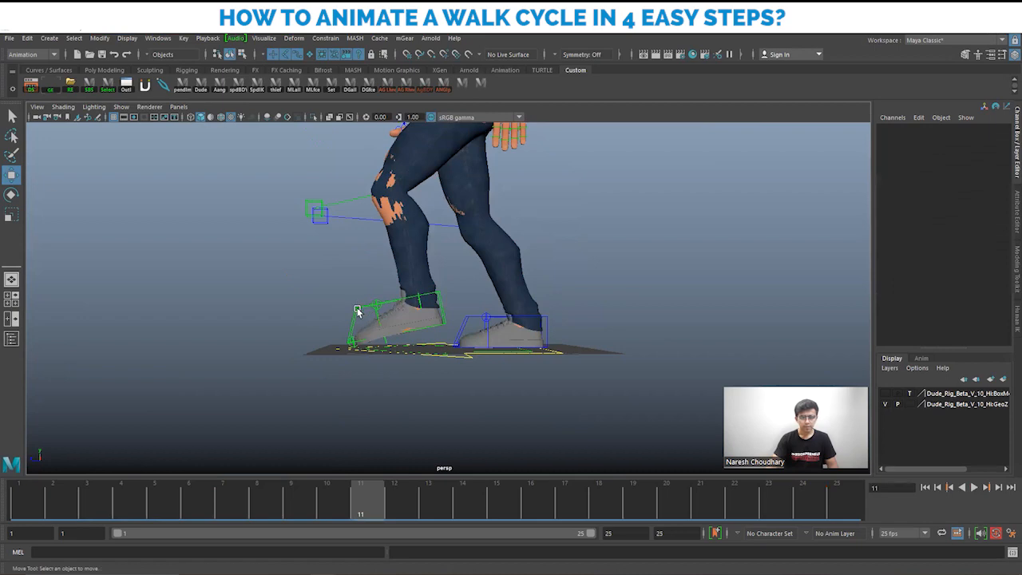
click(357, 310)
key(e)
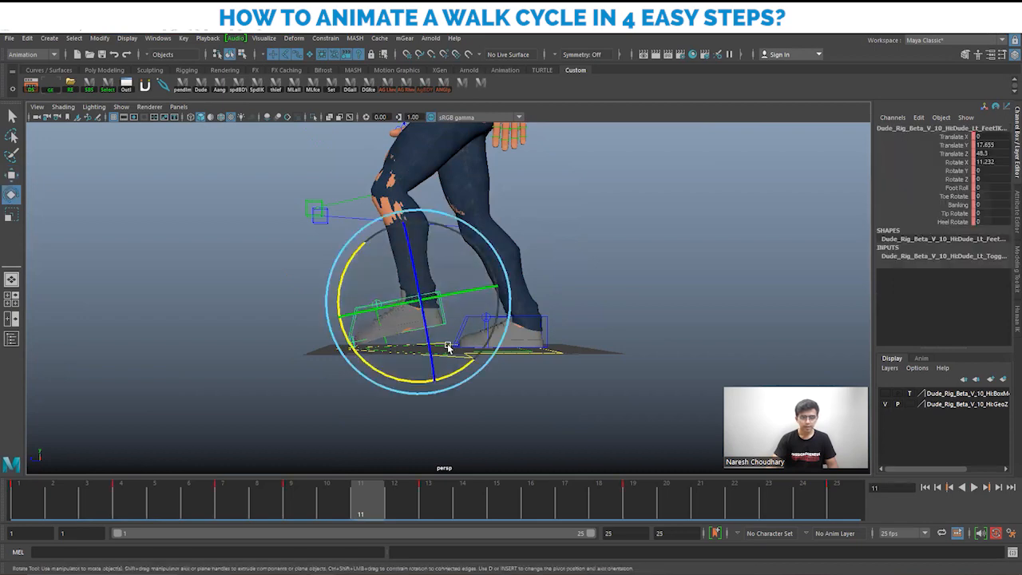
key(w)
click(385, 332)
key(e)
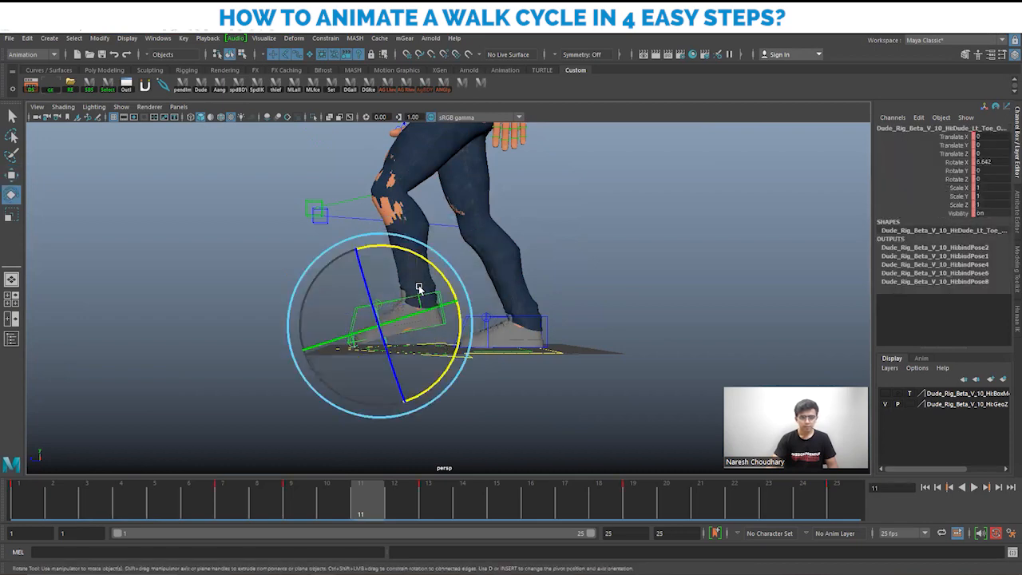
drag(431, 276, 451, 297)
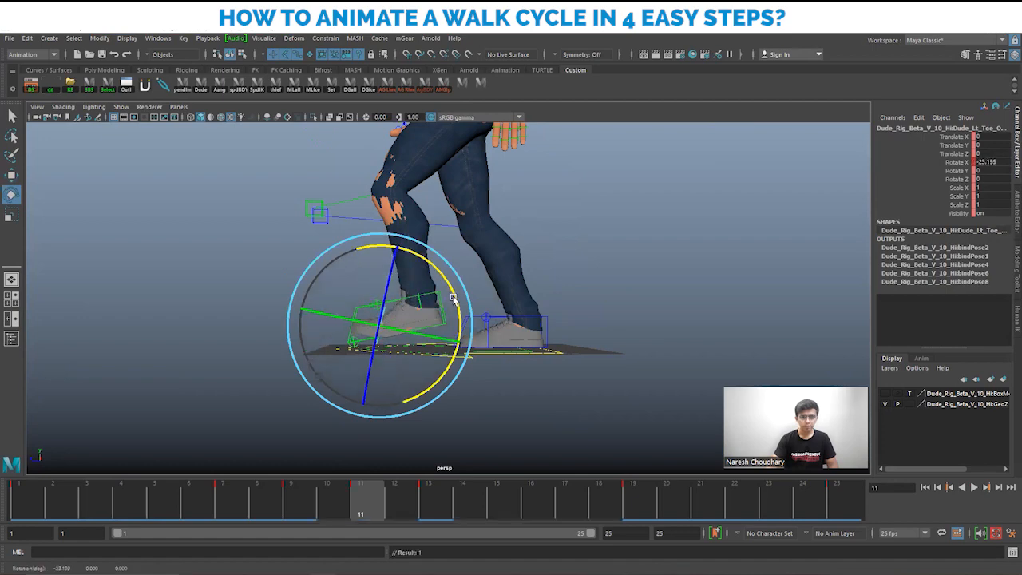
Step: Try tilting the left foot control at frame 11 to a Rotate X of about -4.5 and shifting its position
key(w)
click(436, 300)
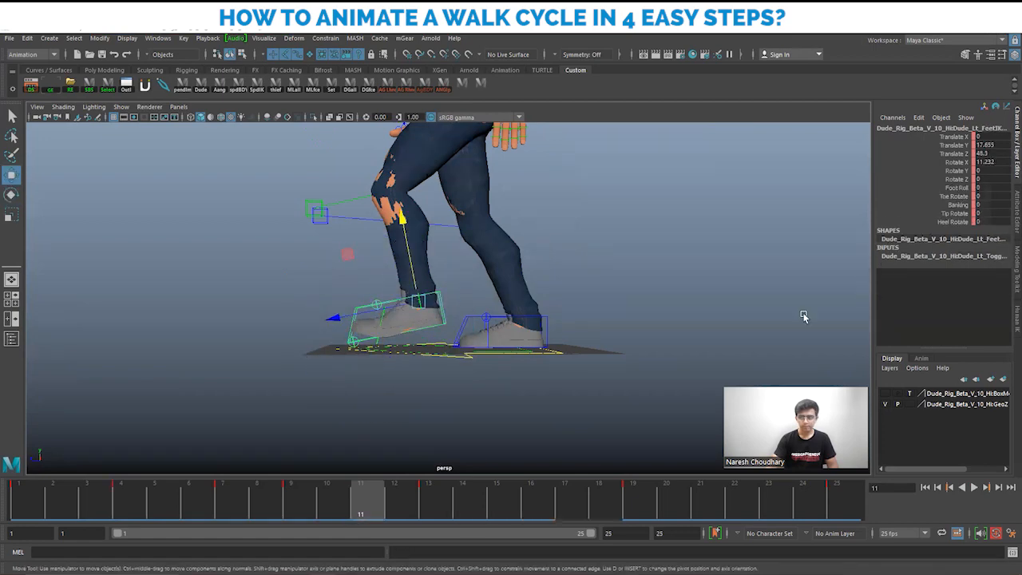
key(e)
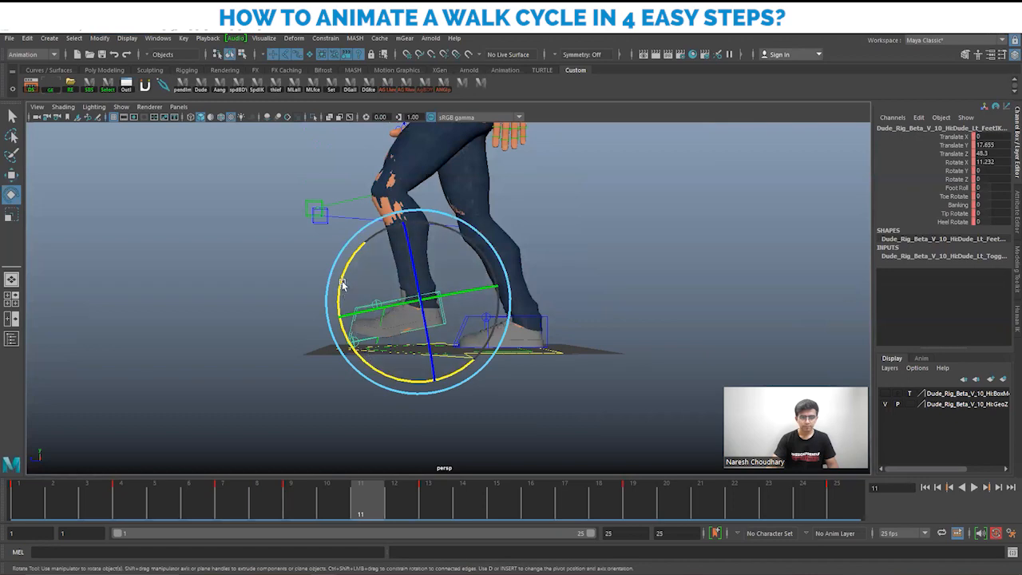
drag(342, 292, 354, 257)
key(w)
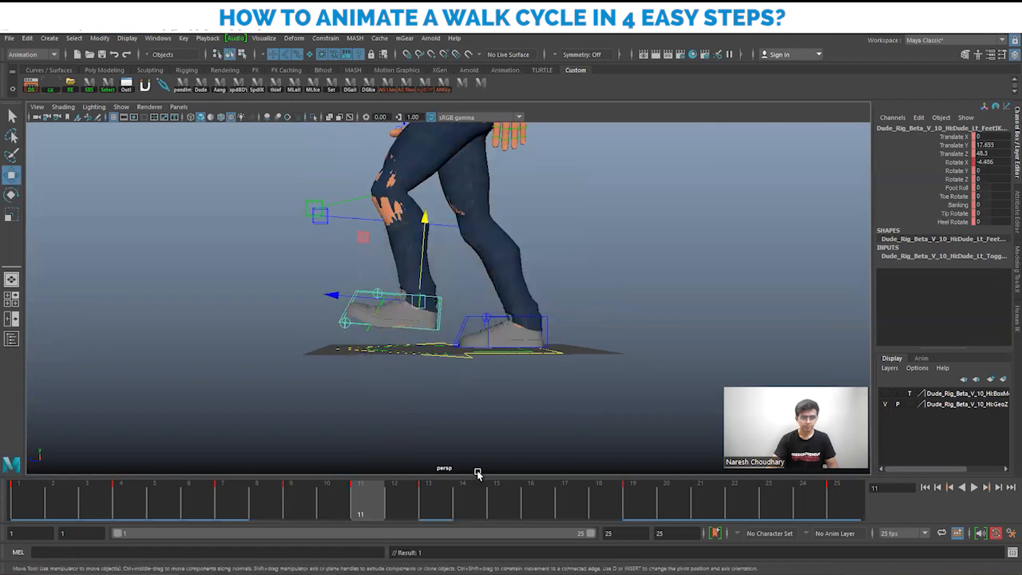
drag(176, 500, 375, 519)
drag(341, 303, 400, 232)
Step: Key the left foot control's flat frame 13 pose at frame 11 and play back the cycle
drag(160, 499, 429, 502)
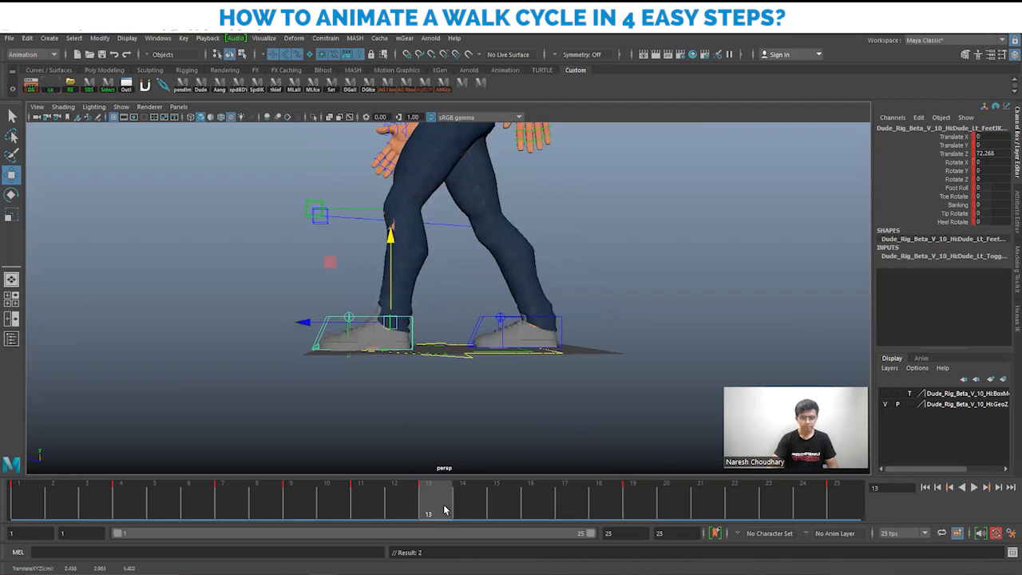
key(alt+v)
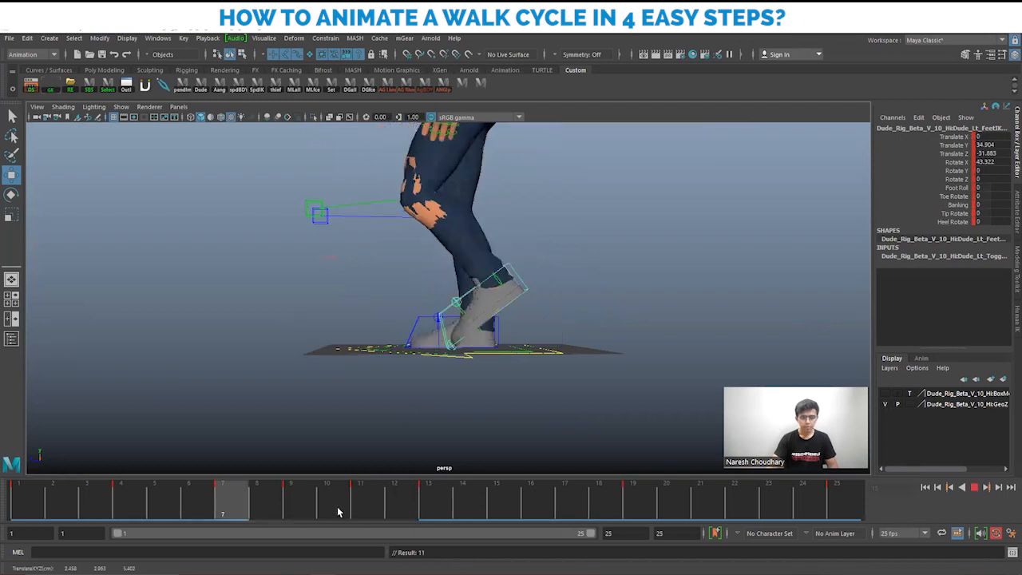
key(alt+v)
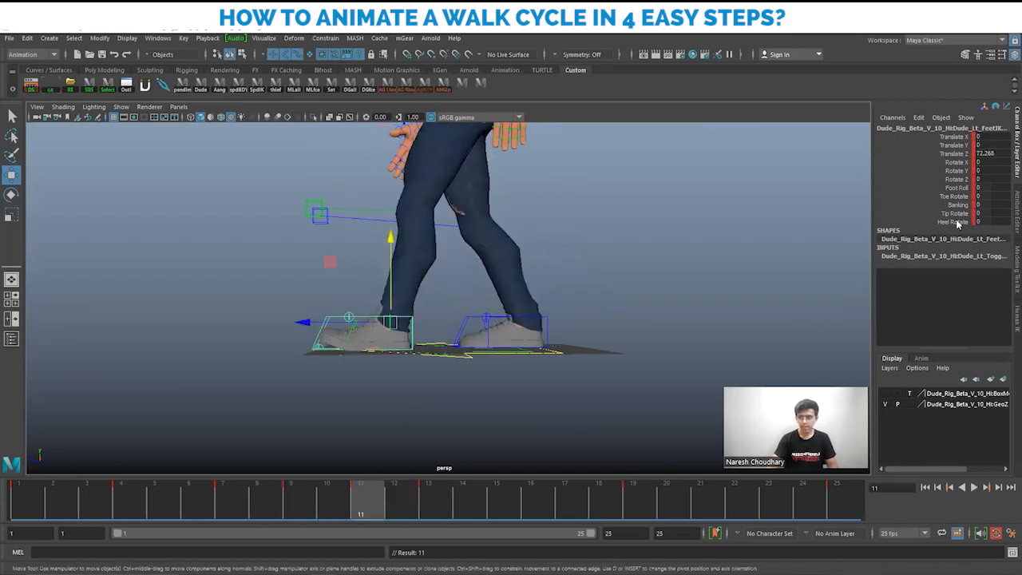
Step: Set the left foot control's Foot Roll to -3.3 at frame 11
click(950, 196)
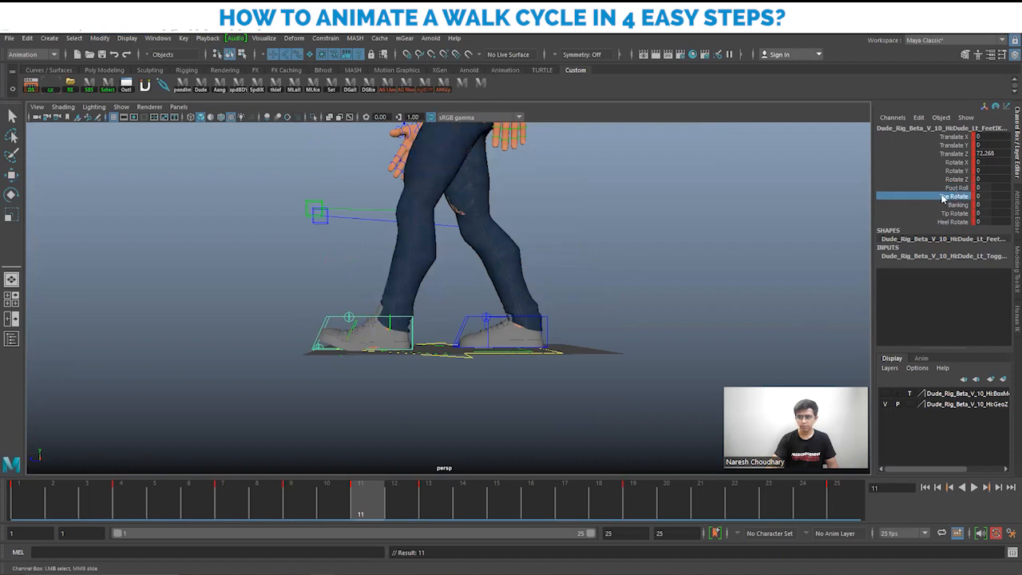
click(590, 292)
key(ctrl+z)
click(951, 188)
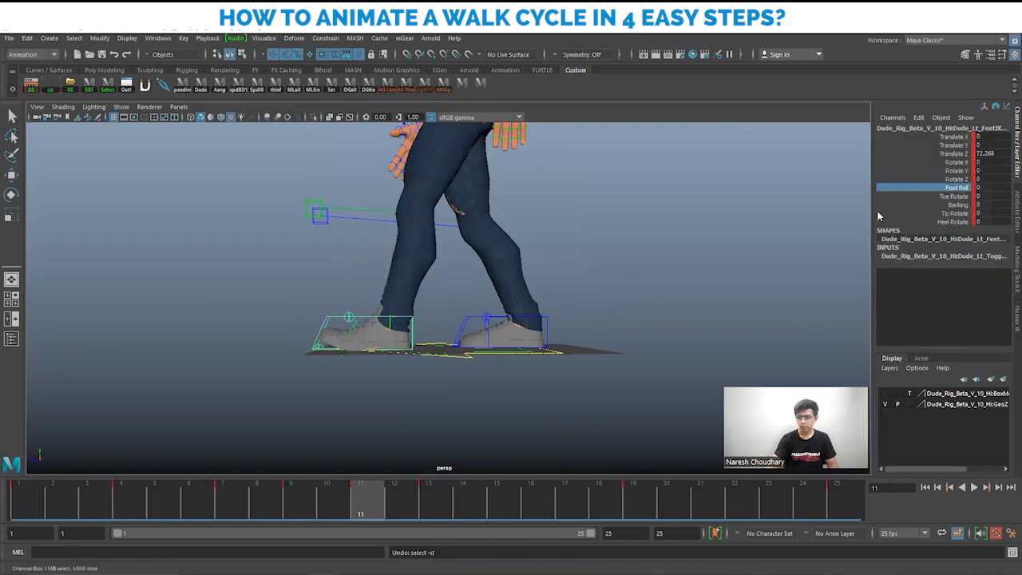
middle_drag(489, 292, 537, 288)
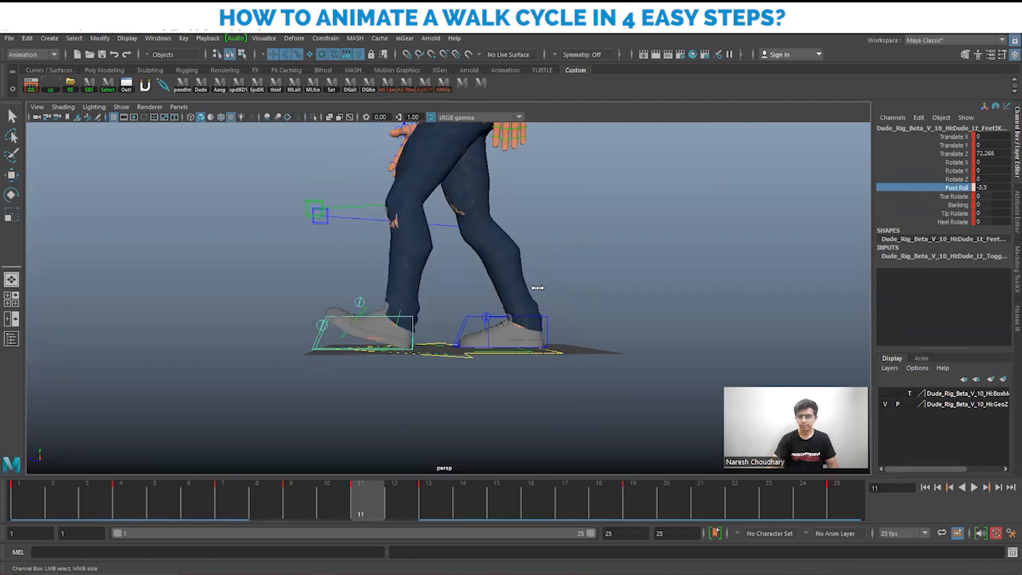
Step: Fine-tune the left foot control's rotation at frame 9 and check the swing up to frame 13
key(w)
alt+right_drag(522, 312, 512, 343)
mouse_move(106, 506)
mouse_down()
mouse_move(233, 498)
mouse_move(438, 529)
mouse_up()
drag(201, 499, 292, 500)
key(e)
mouse_move(531, 319)
mouse_down()
mouse_move(543, 310)
mouse_move(535, 301)
mouse_up()
key(w)
drag(120, 502, 423, 508)
Step: Examine the walk from the front and both sides between frames 1 and 14, including the right foot control's motion
alt+drag(585, 351, 506, 380)
drag(27, 498, 470, 515)
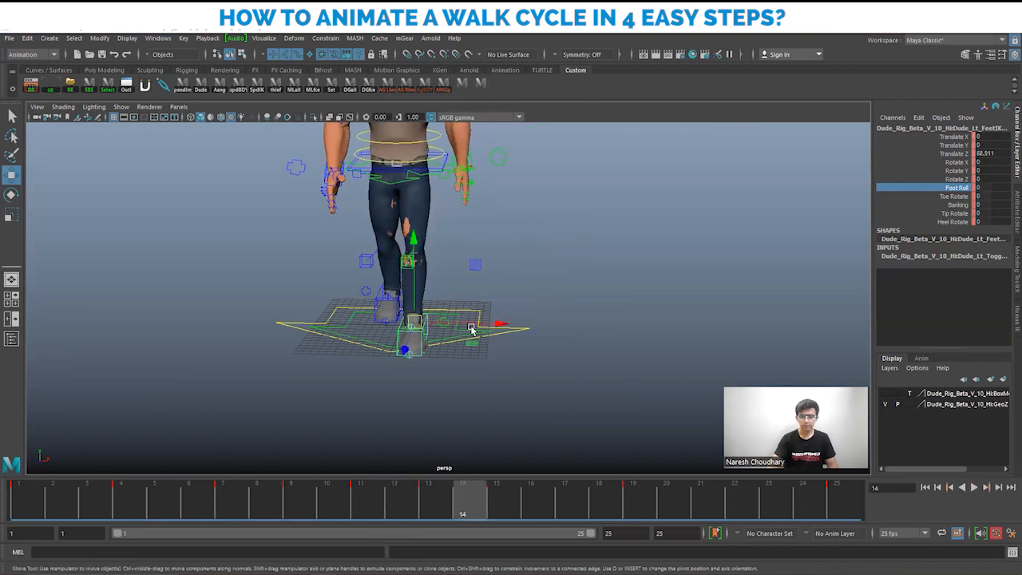
alt+drag(471, 328, 471, 363)
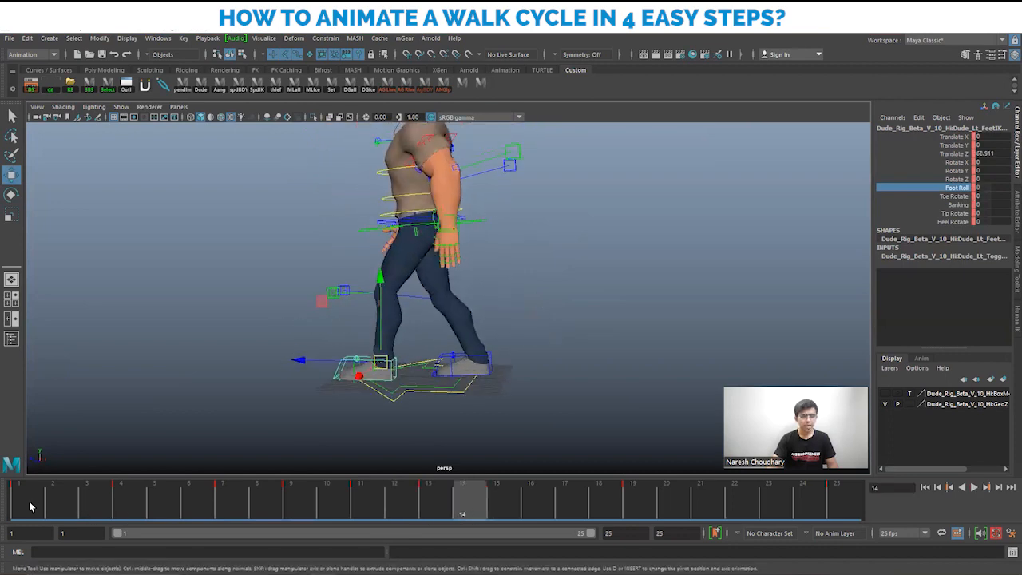
drag(30, 506, 409, 519)
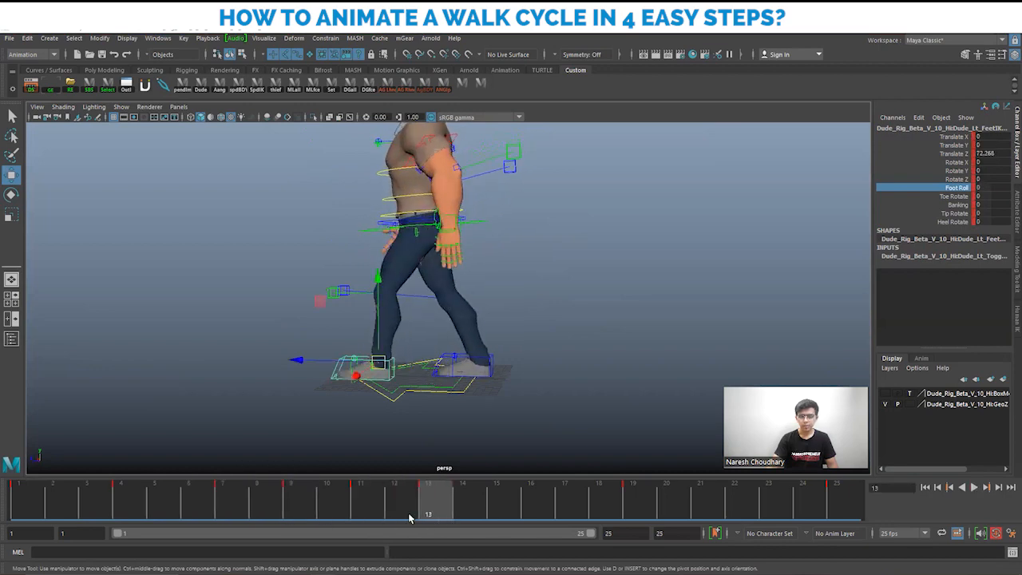
drag(32, 506, 429, 511)
alt+drag(522, 349, 436, 364)
click(408, 386)
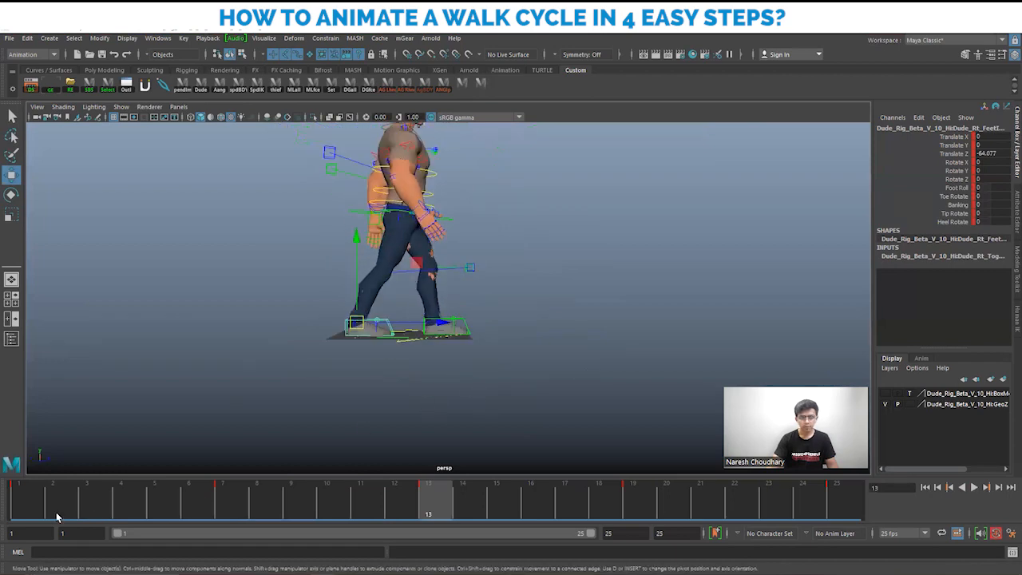
click(33, 501)
drag(47, 501, 276, 511)
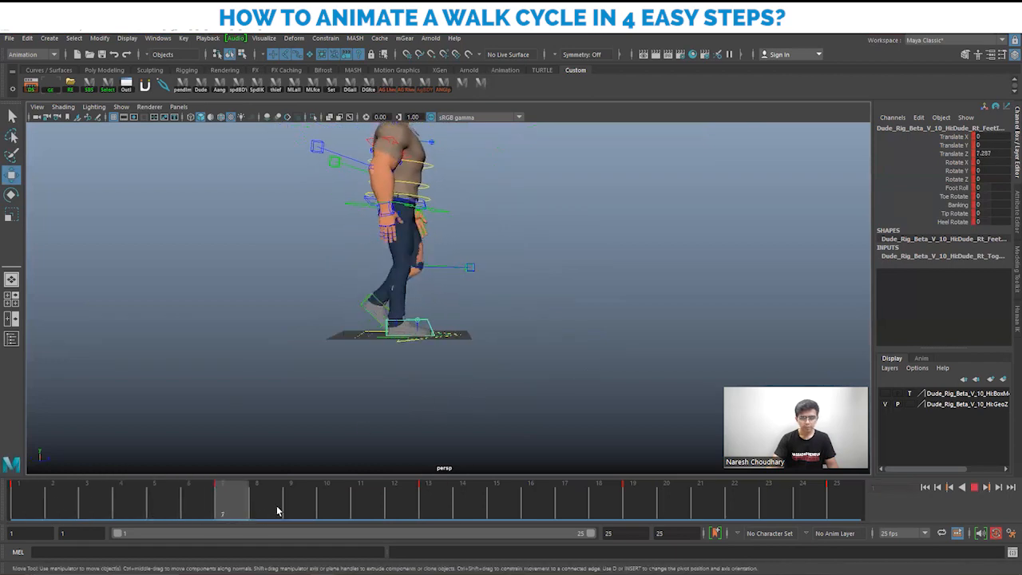
alt+drag(415, 332, 304, 333)
alt+right_drag(304, 332, 559, 378)
alt+drag(439, 395, 485, 410)
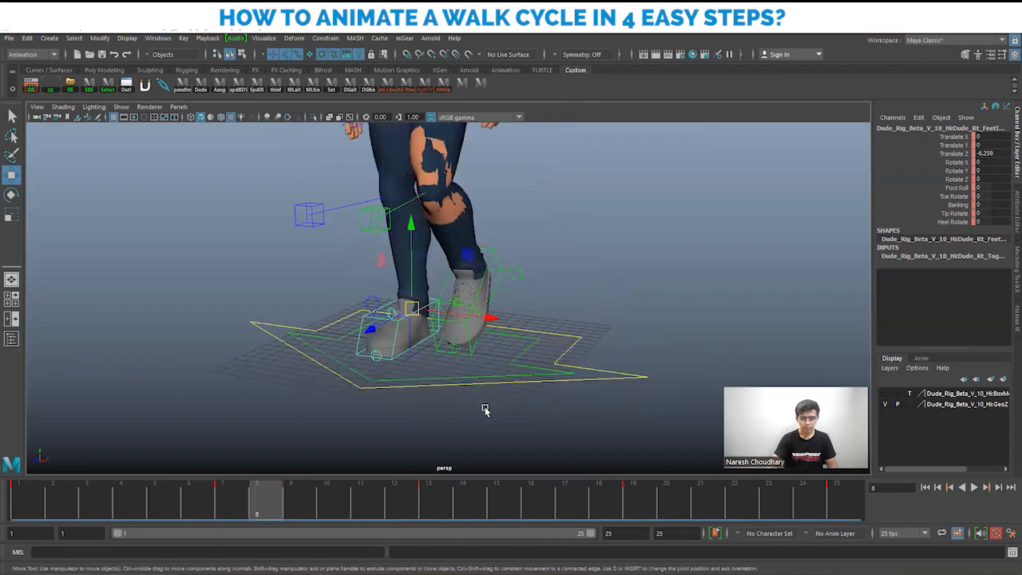
Step: Select the left foot control, compare its poses at frames 1 and 25, and set its Foot Roll to 1.4 at frame 1
click(473, 412)
click(468, 322)
key(alt+v)
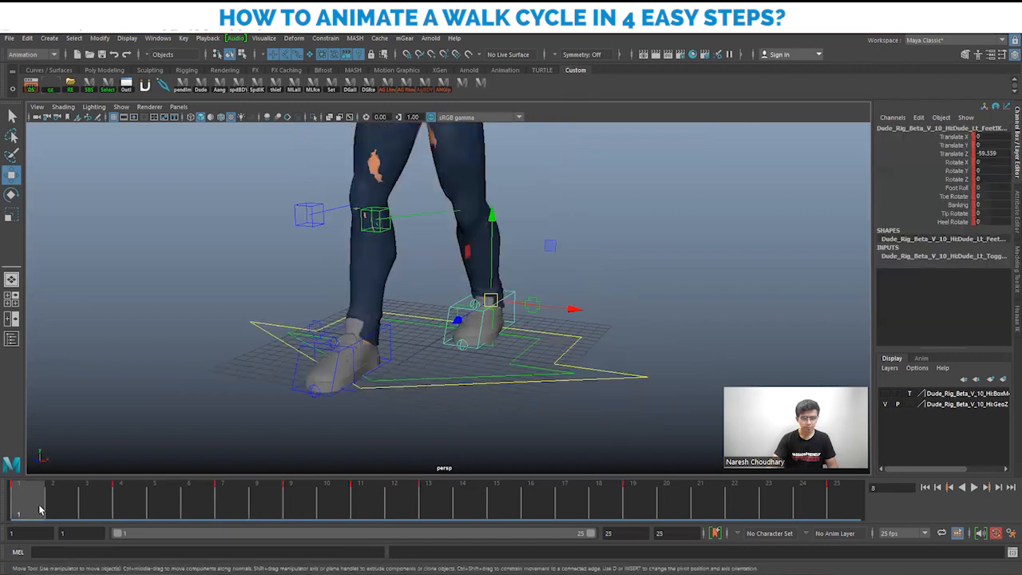
drag(297, 509, 430, 510)
alt+drag(510, 352, 434, 343)
drag(442, 502, 837, 502)
alt+drag(604, 373, 575, 325)
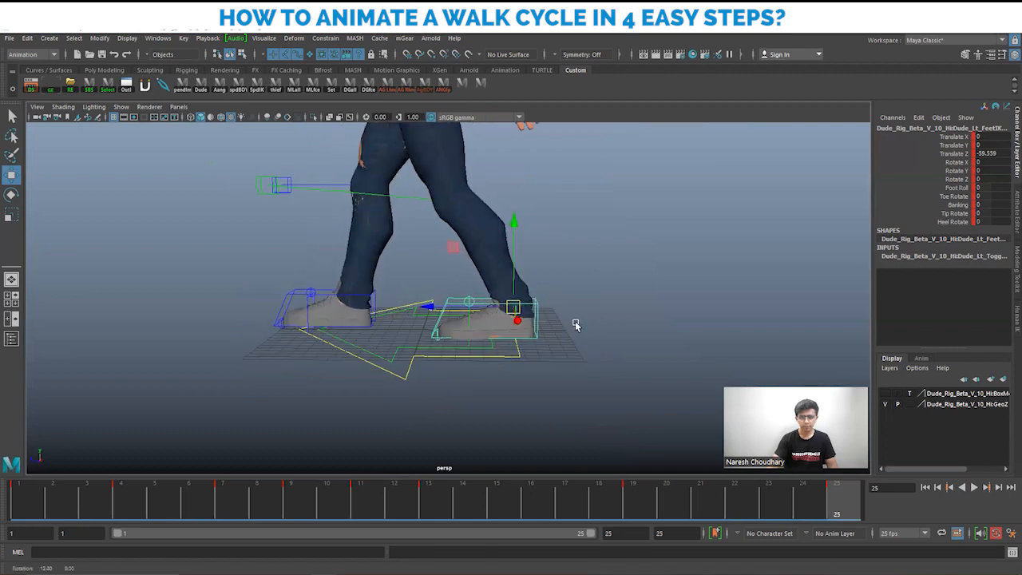
click(21, 501)
alt+drag(589, 370, 534, 383)
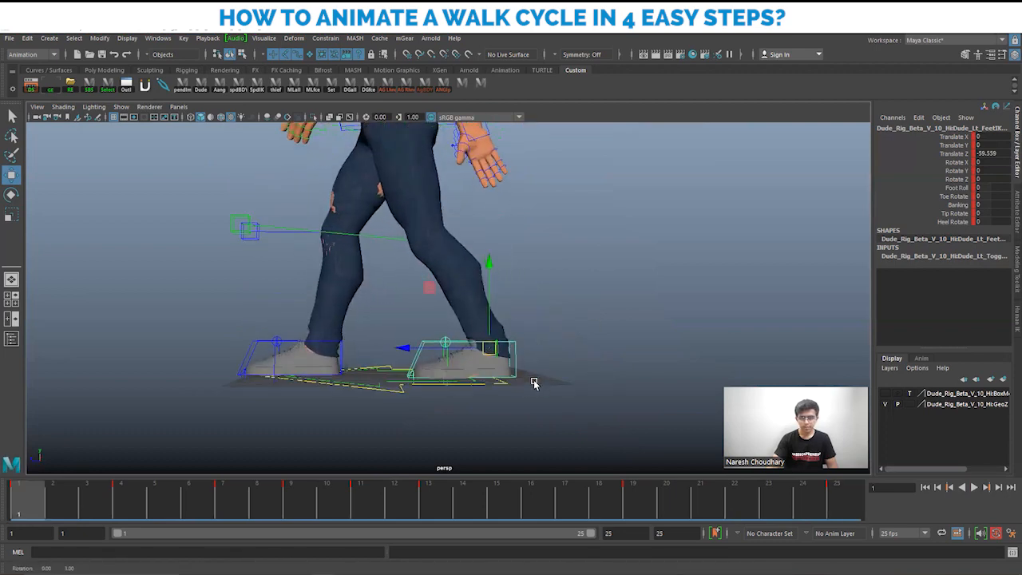
click(957, 189)
middle_drag(612, 307, 611, 309)
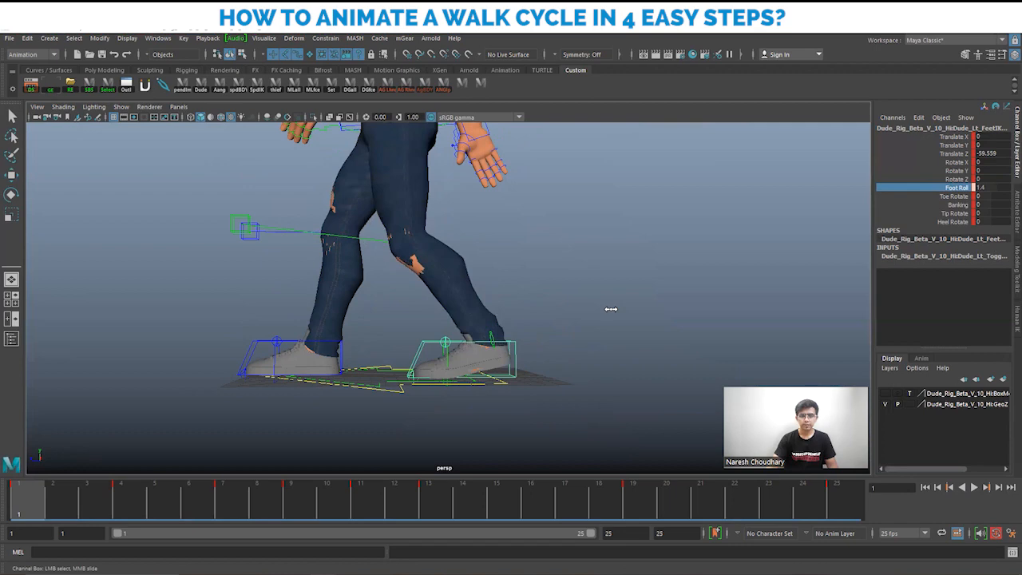
Step: Select the left foot control, key its pose at frame 22 and set its Foot Roll to 0 there
key(w)
click(511, 313)
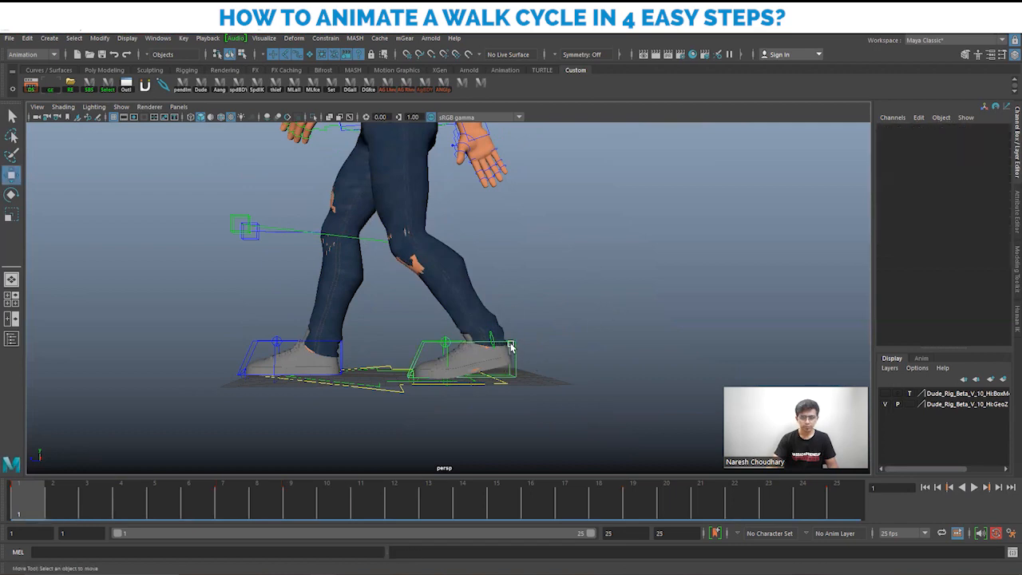
click(512, 345)
mouse_move(22, 503)
mouse_down()
mouse_move(836, 503)
mouse_move(817, 501)
mouse_up()
click(611, 297)
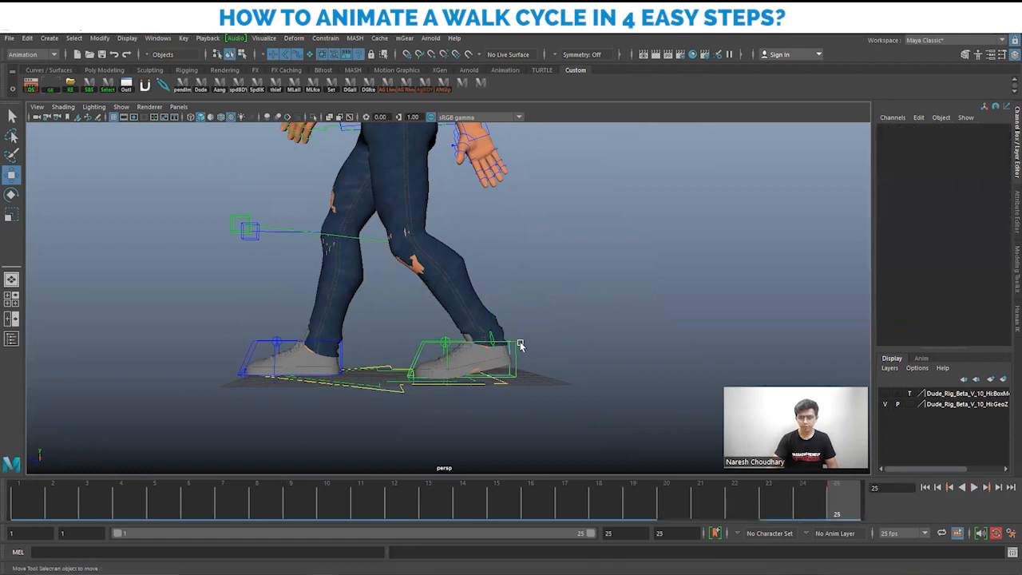
click(517, 344)
drag(580, 502, 741, 502)
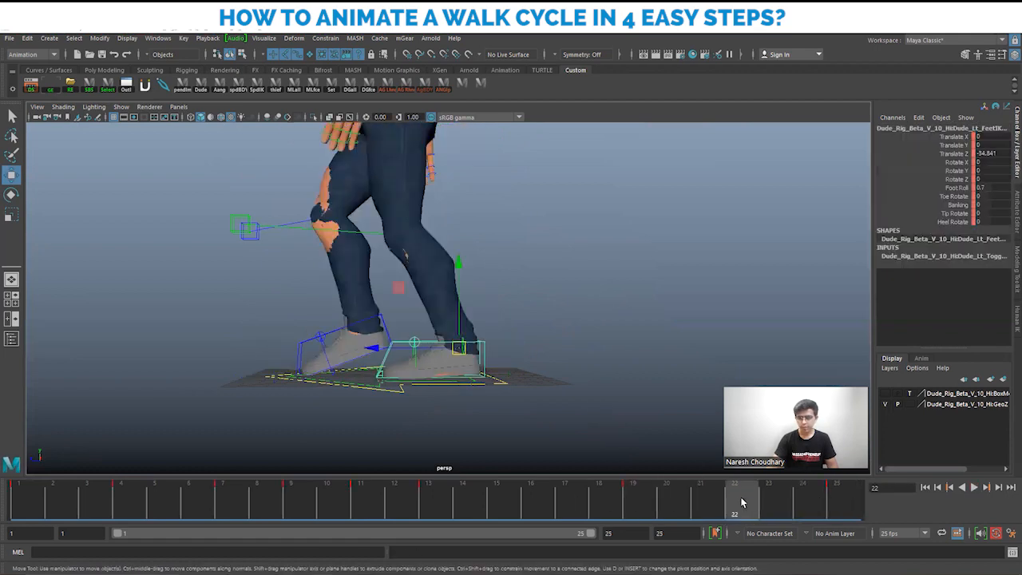
key(s)
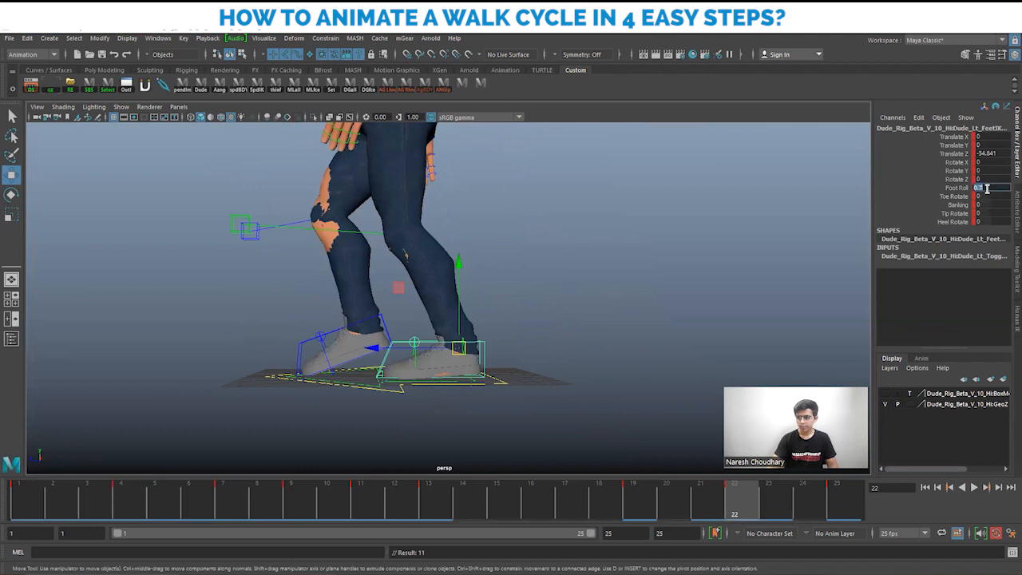
text(0)
key(Return)
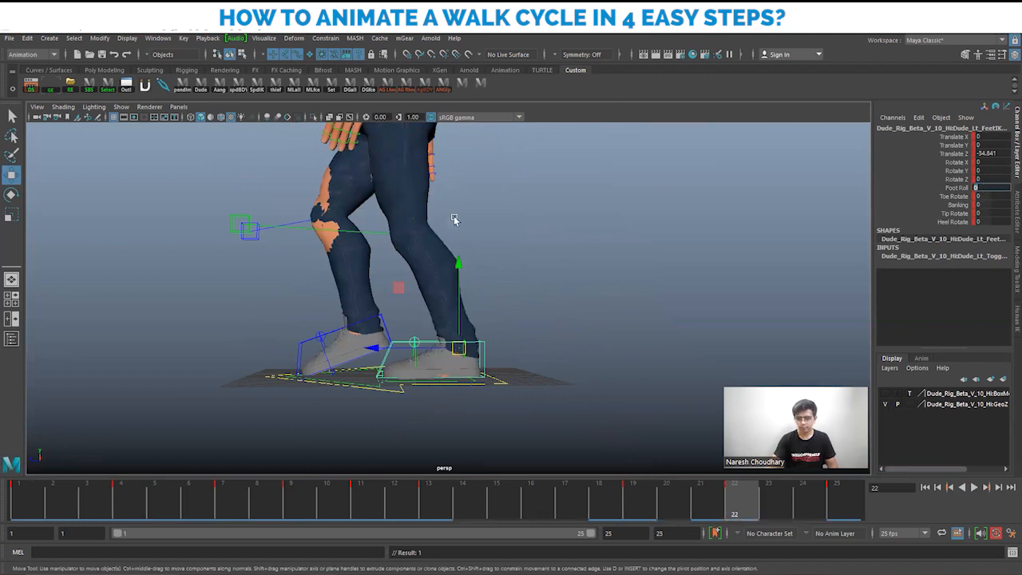
Step: Play and scrub the end of the cycle to check the left foot's heel lift, comparing frames 1 and 25
alt+drag(453, 219, 577, 241)
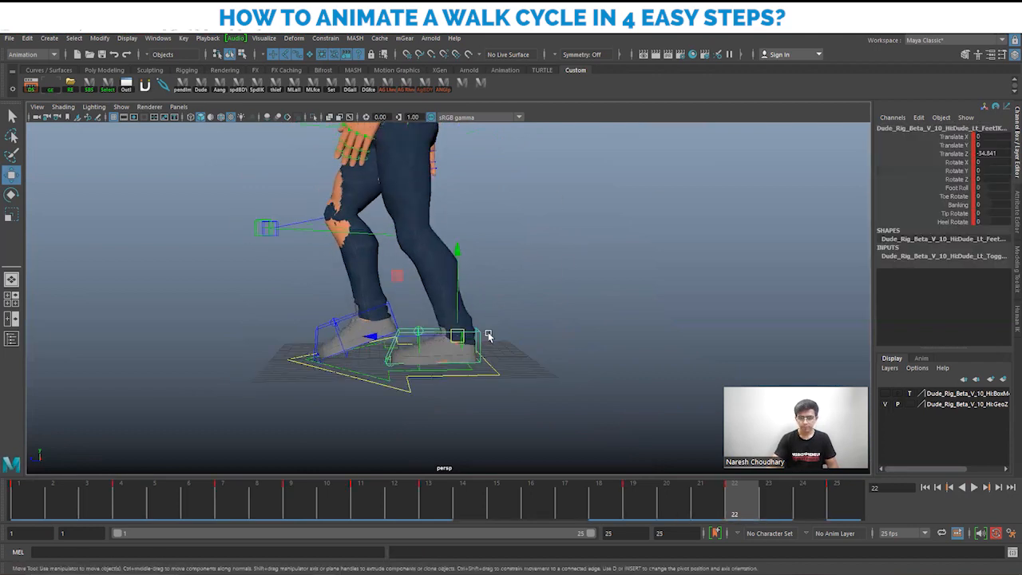
key(alt+v)
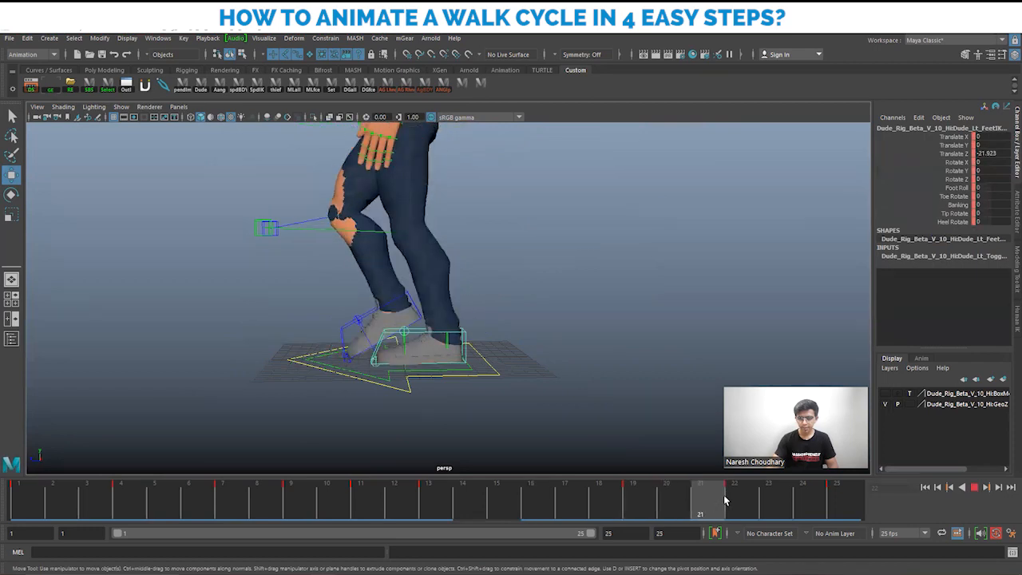
drag(746, 501, 850, 510)
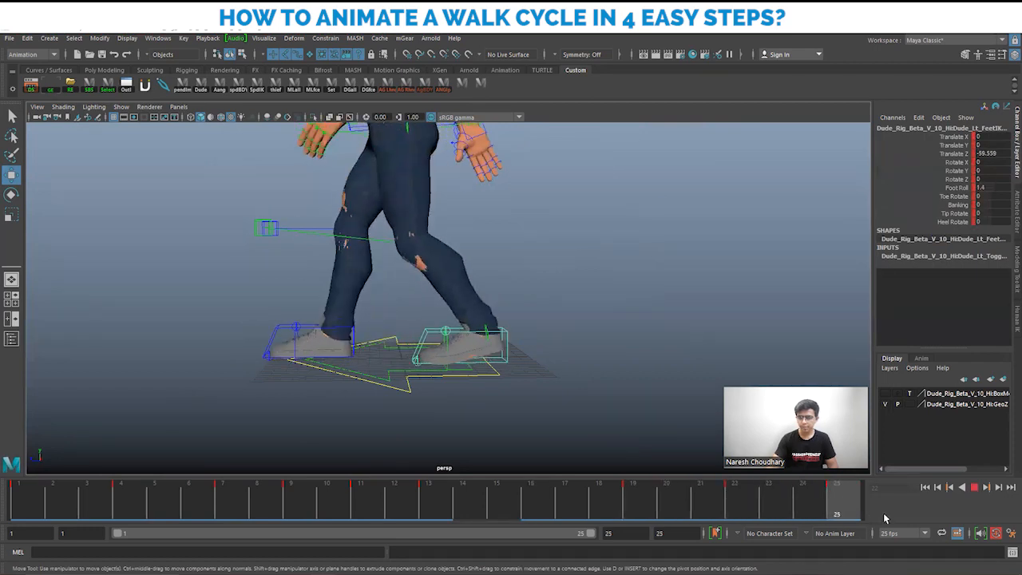
drag(660, 512, 874, 500)
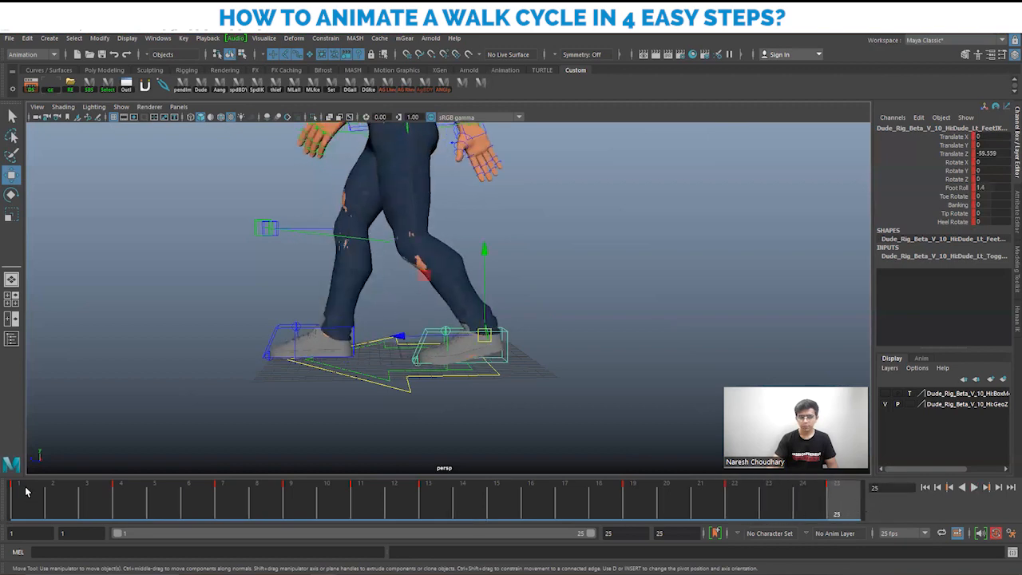
click(24, 492)
click(841, 497)
drag(533, 513, 886, 514)
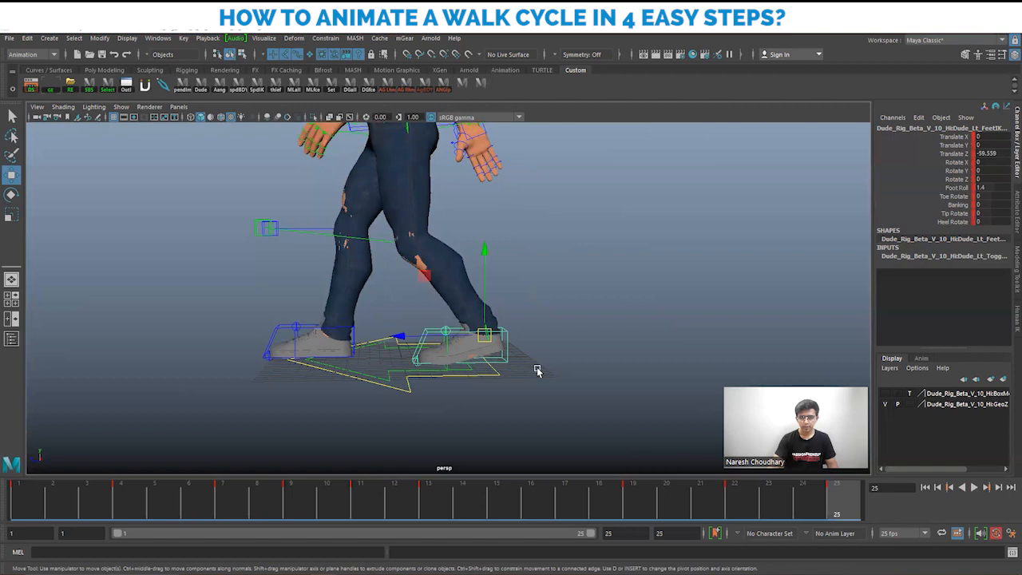
Step: Select the right foot control, key it at frame 16 and set its Foot Roll to 2.1
click(274, 327)
alt+drag(275, 327, 190, 449)
click(27, 498)
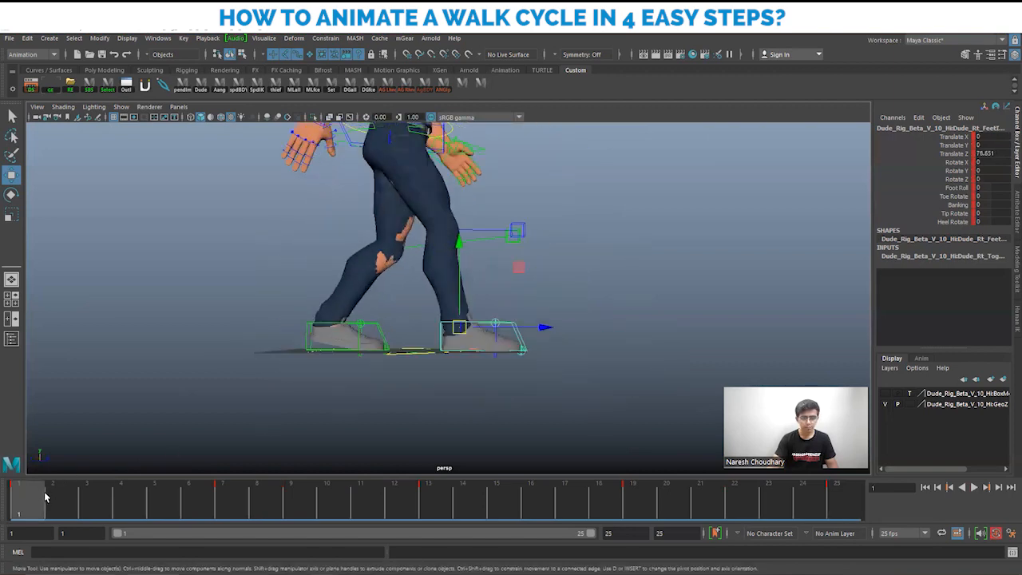
drag(37, 501, 497, 500)
alt+drag(438, 365, 427, 375)
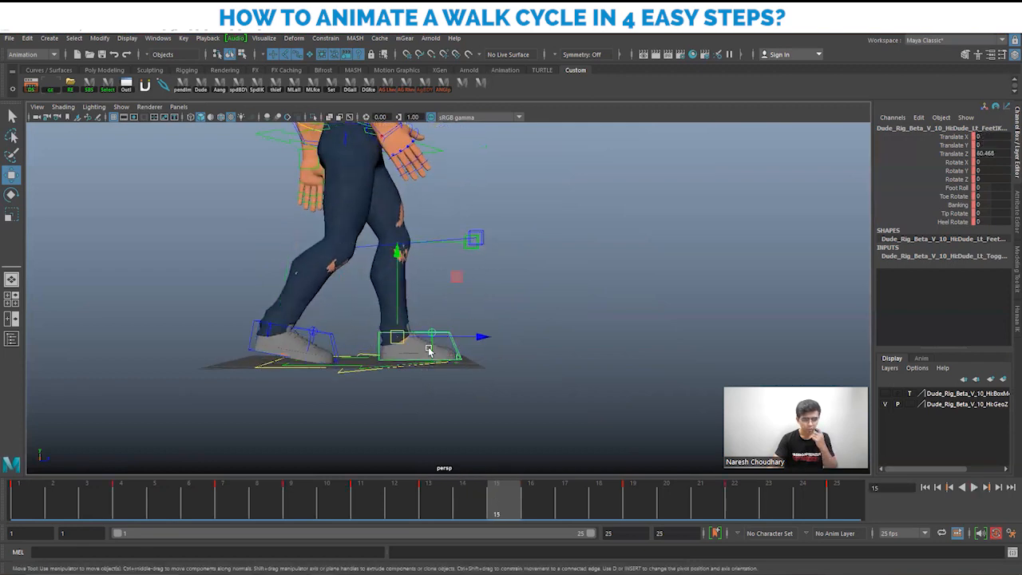
drag(496, 484, 529, 504)
click(575, 288)
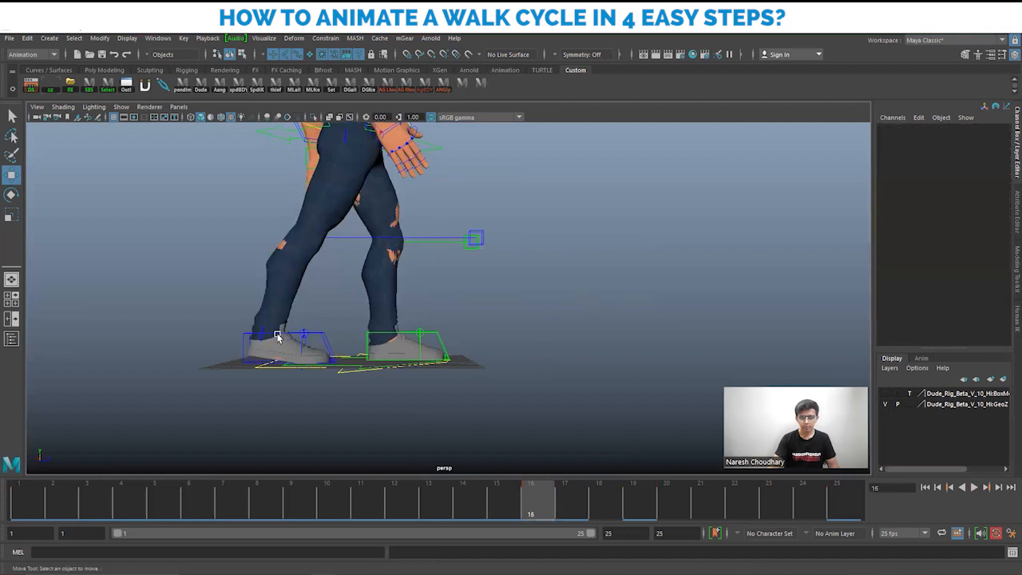
click(319, 332)
click(961, 189)
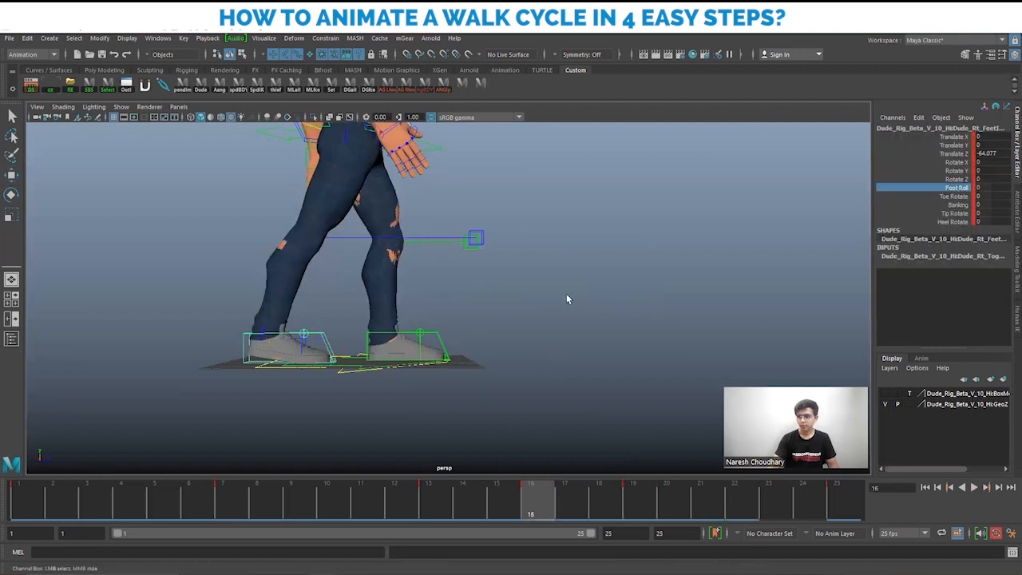
middle_drag(572, 293, 577, 296)
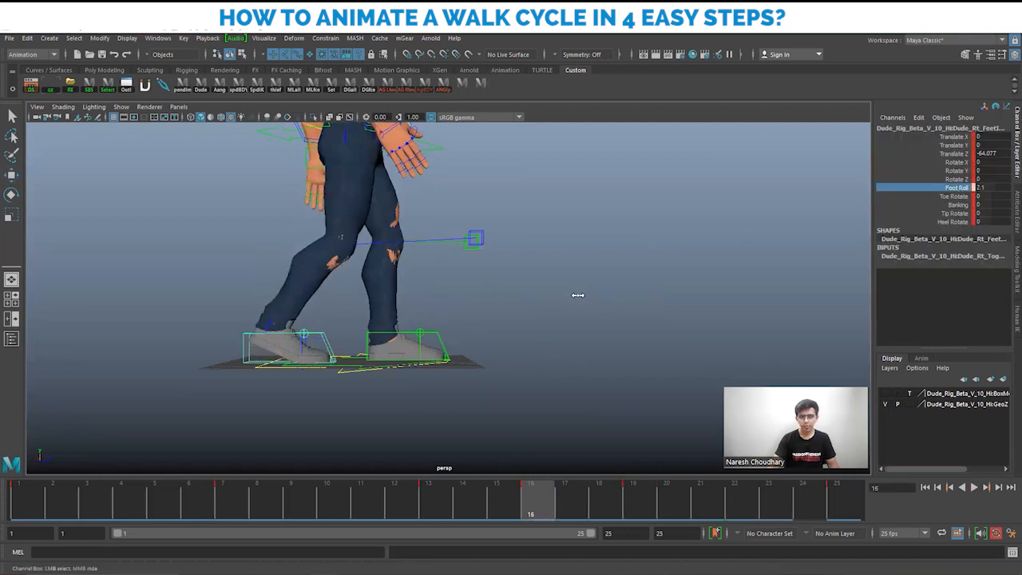
Step: Examine the right foot control's heel lift and lift-off from the side between frames 9 and 18
alt+drag(557, 319, 577, 319)
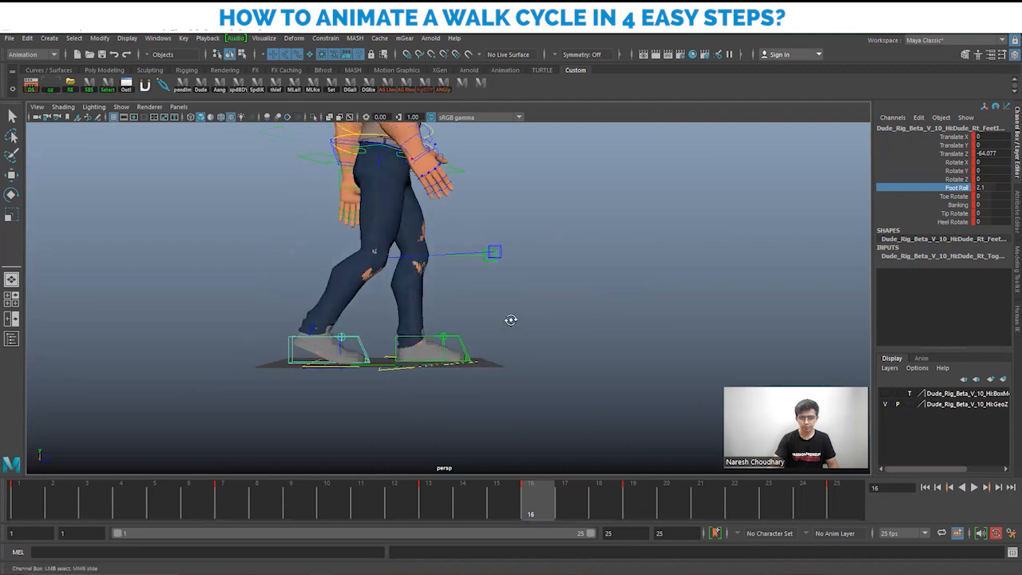
alt+drag(511, 320, 510, 345)
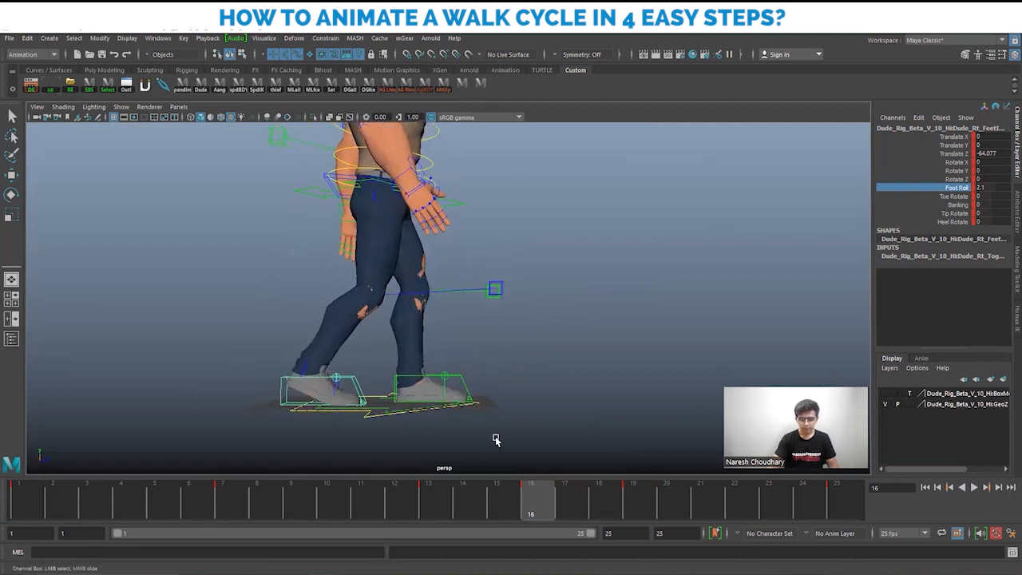
mouse_move(435, 508)
mouse_down()
mouse_move(314, 498)
mouse_move(445, 499)
mouse_up()
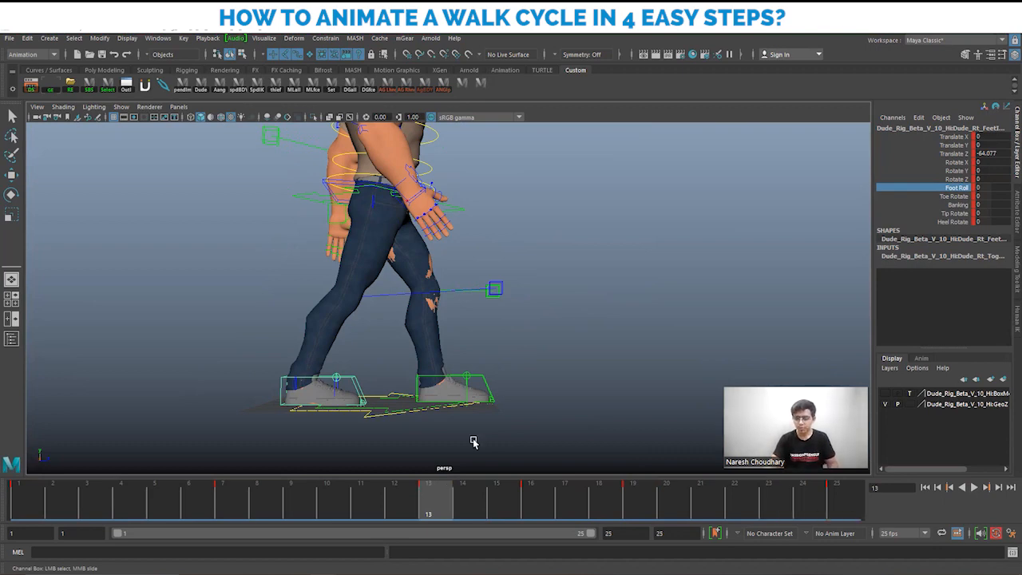
alt+drag(528, 419, 514, 392)
click(510, 425)
key(w)
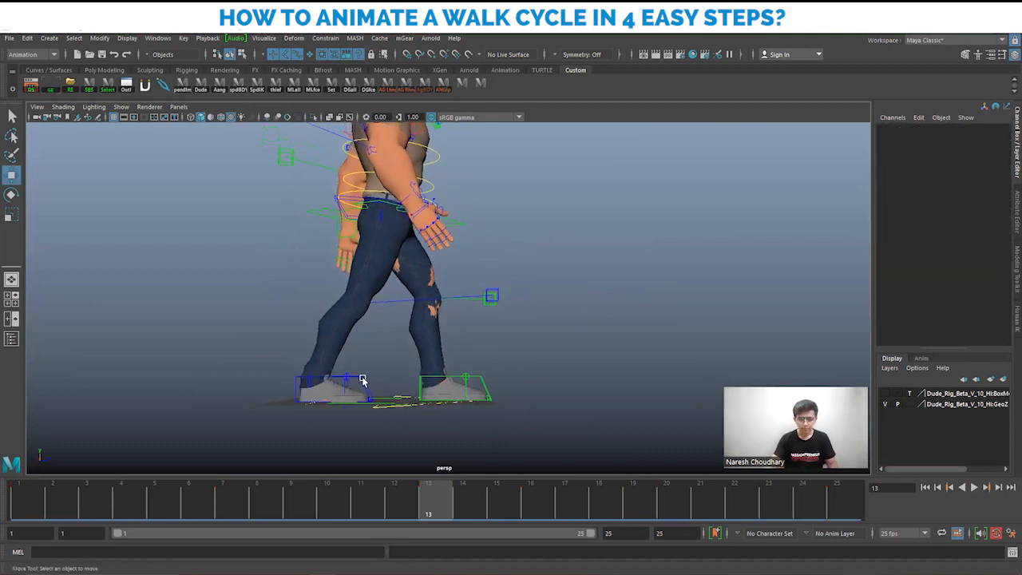
click(360, 381)
drag(301, 504, 527, 499)
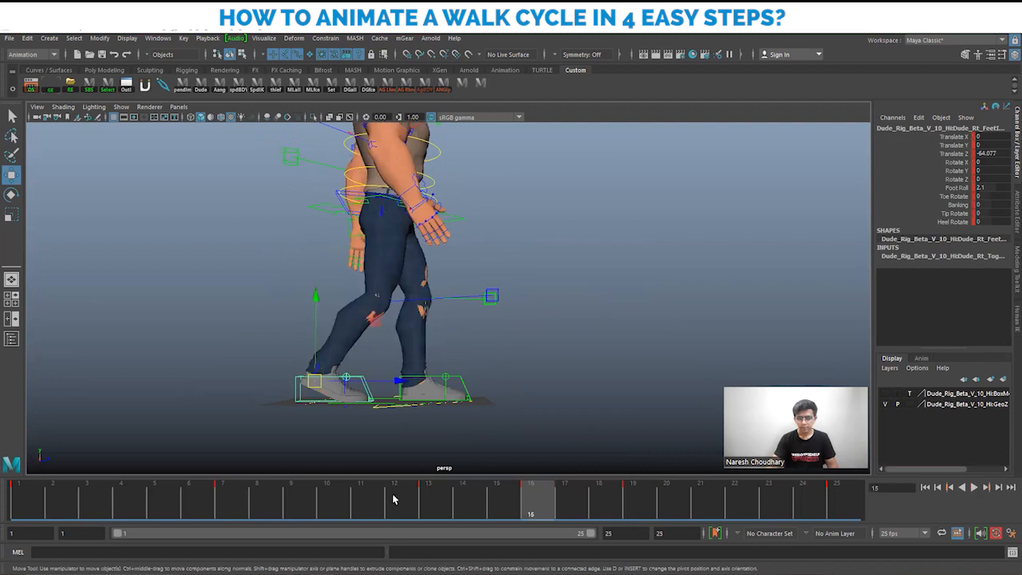
drag(392, 498, 605, 503)
Step: Bend the right toe control at frame 19 to a Rotate X of about 12.5
alt+middle_drag(456, 393, 481, 363)
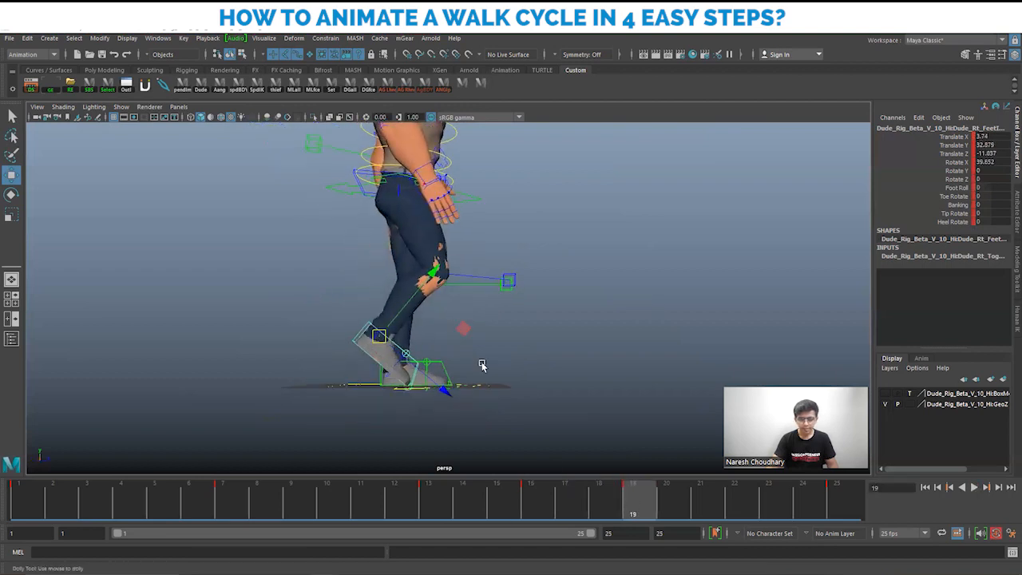
alt+right_drag(482, 363, 515, 369)
click(383, 374)
key(e)
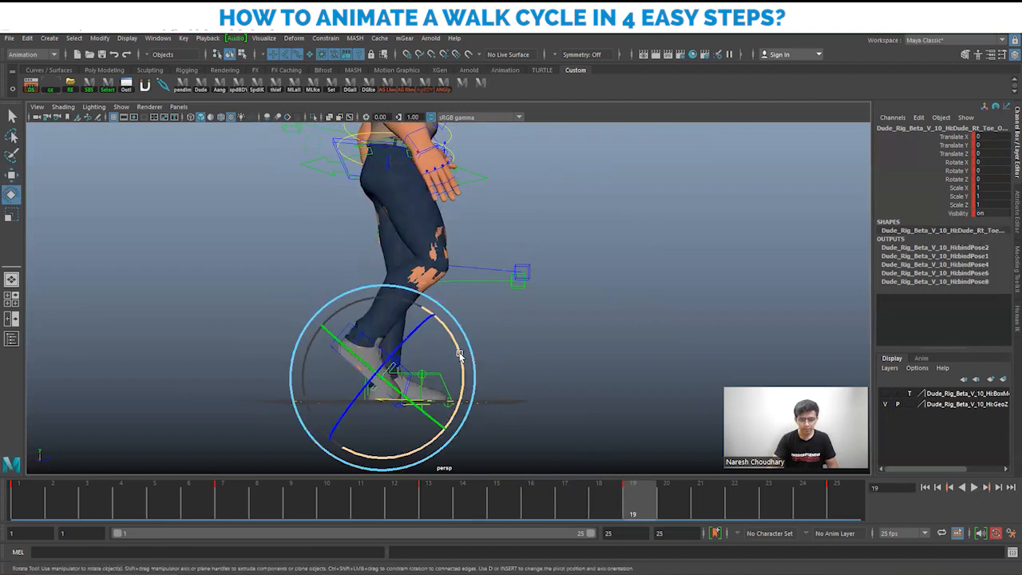
drag(459, 353, 459, 371)
key(w)
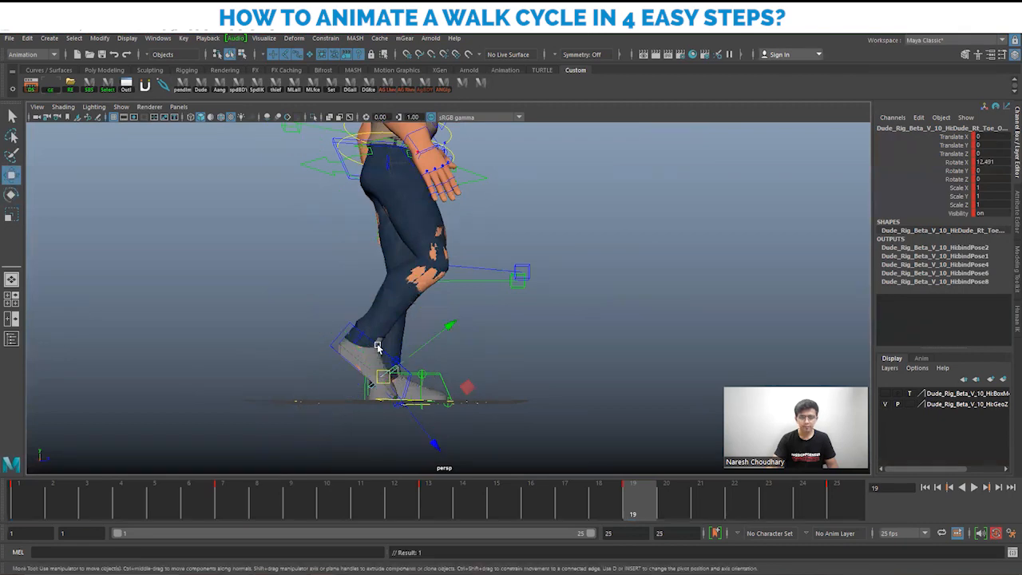
Step: Raise the right foot control at frame 19 to a Translate Y of about 39, key it, and play the swing from frame 13
click(403, 388)
drag(389, 311, 387, 296)
key(s)
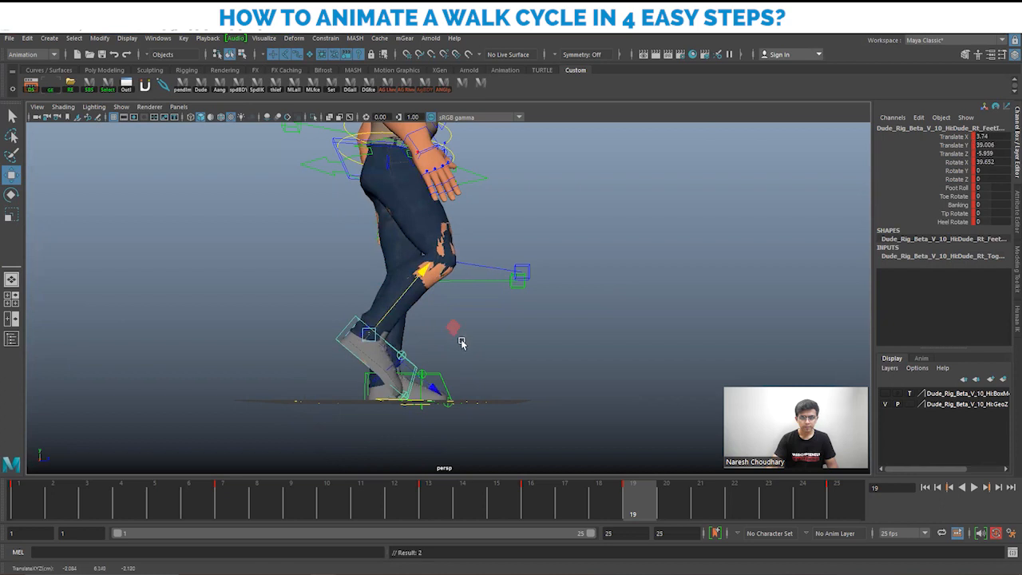
alt+drag(460, 342, 465, 353)
click(428, 505)
key(alt+v)
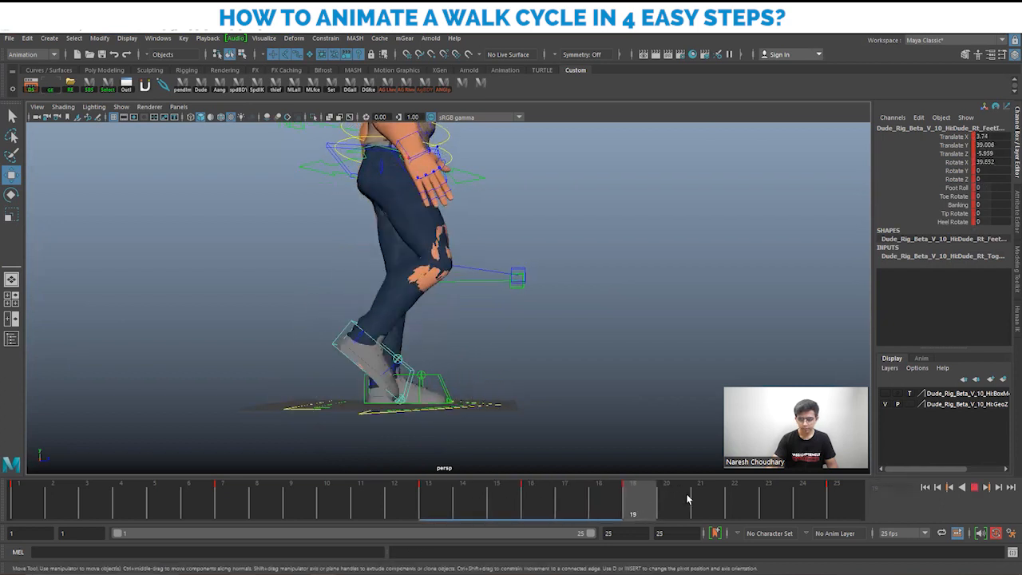
Step: Raise the right foot control at frame 21 to a Translate Y of about 33.7
mouse_move(510, 370)
alt+mouse_down()
mouse_move(532, 382)
mouse_move(511, 376)
alt+mouse_up()
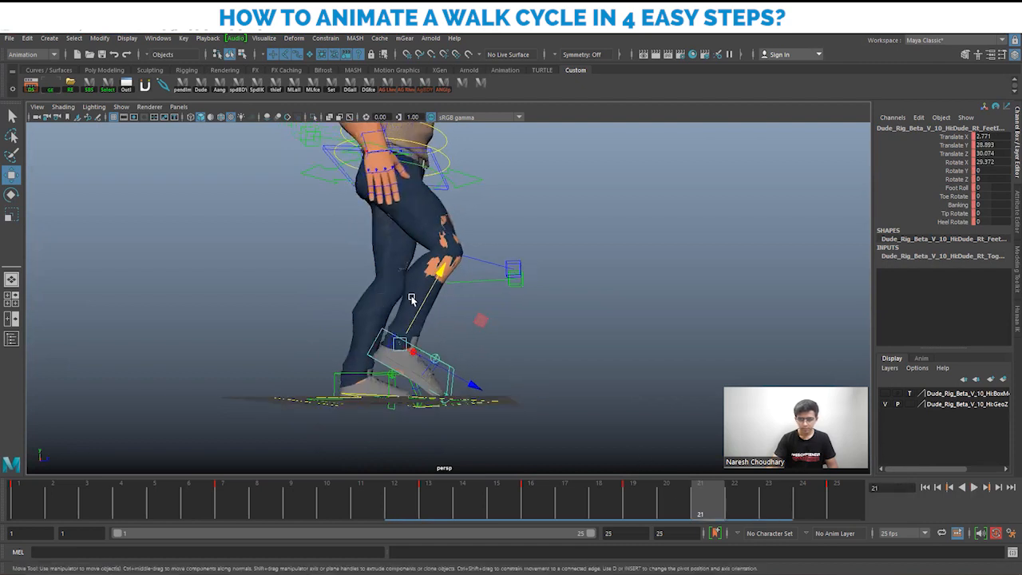
drag(430, 287, 434, 274)
mouse_move(463, 346)
alt+mouse_down()
mouse_move(457, 332)
mouse_move(467, 332)
alt+mouse_up()
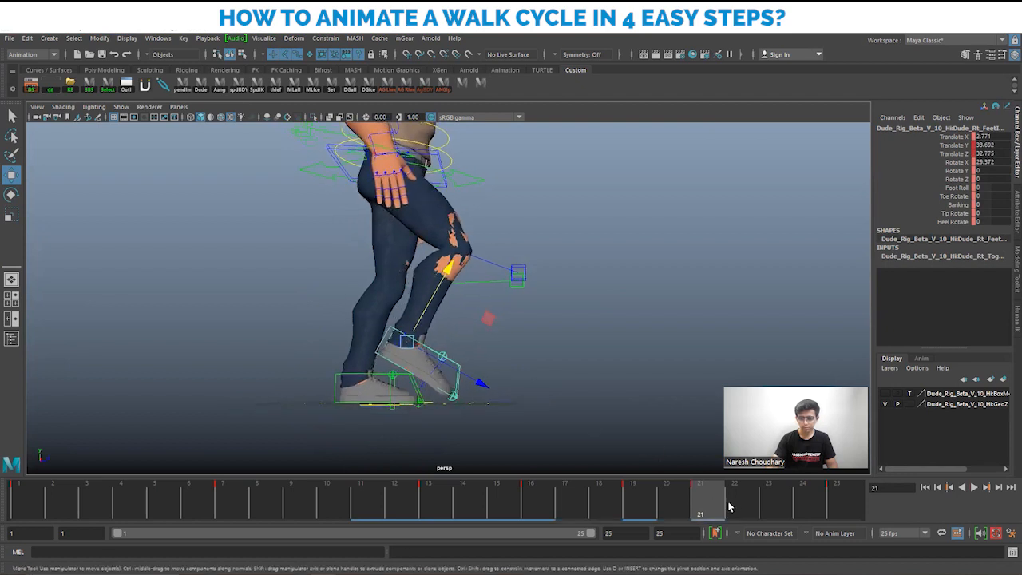
Step: Copy the right foot control's frame 25 pose to frame 23, key it, and set its Foot Roll to -2.4
drag(741, 501, 770, 499)
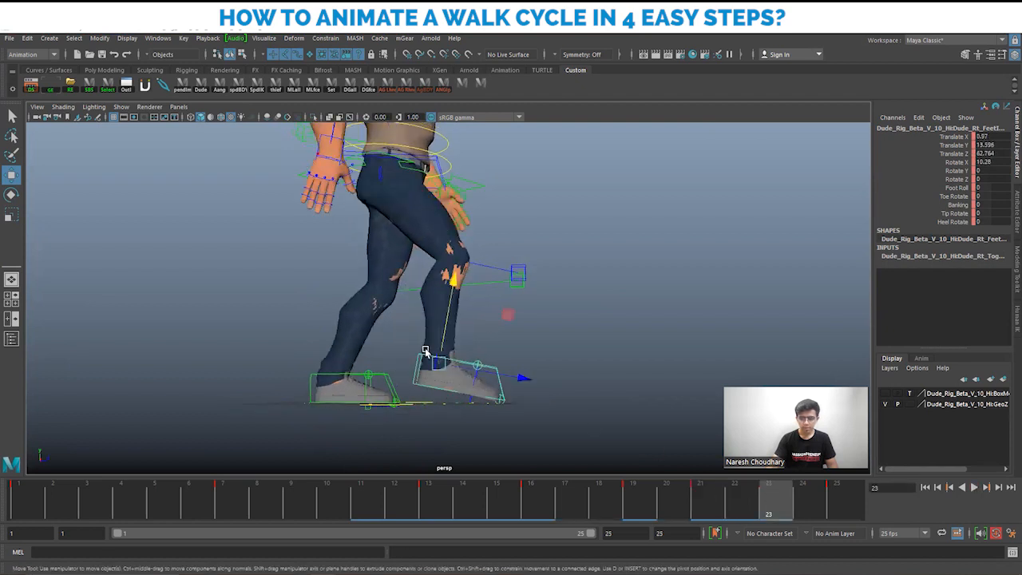
click(848, 501)
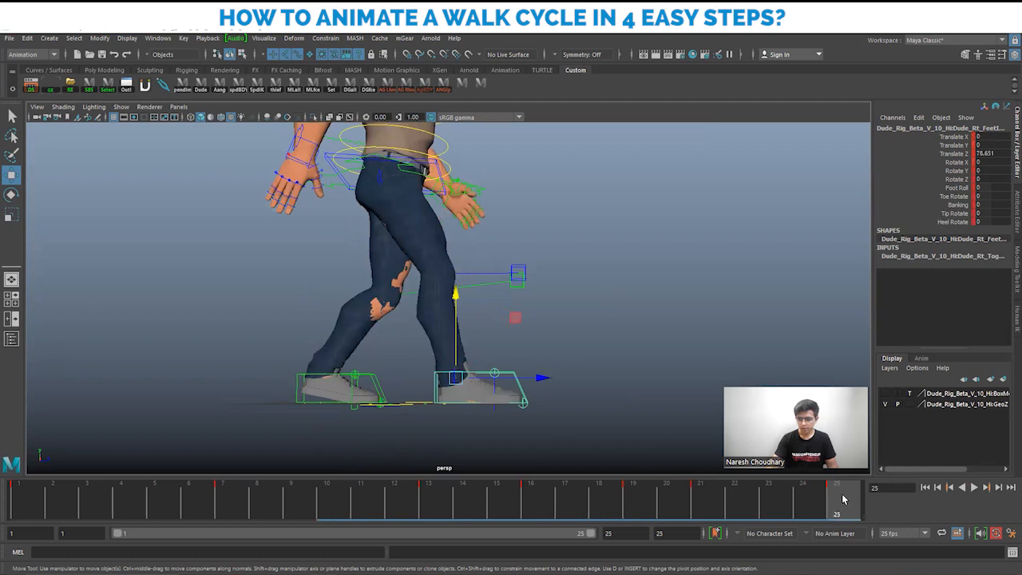
middle_click(772, 506)
key(s)
drag(572, 506, 773, 505)
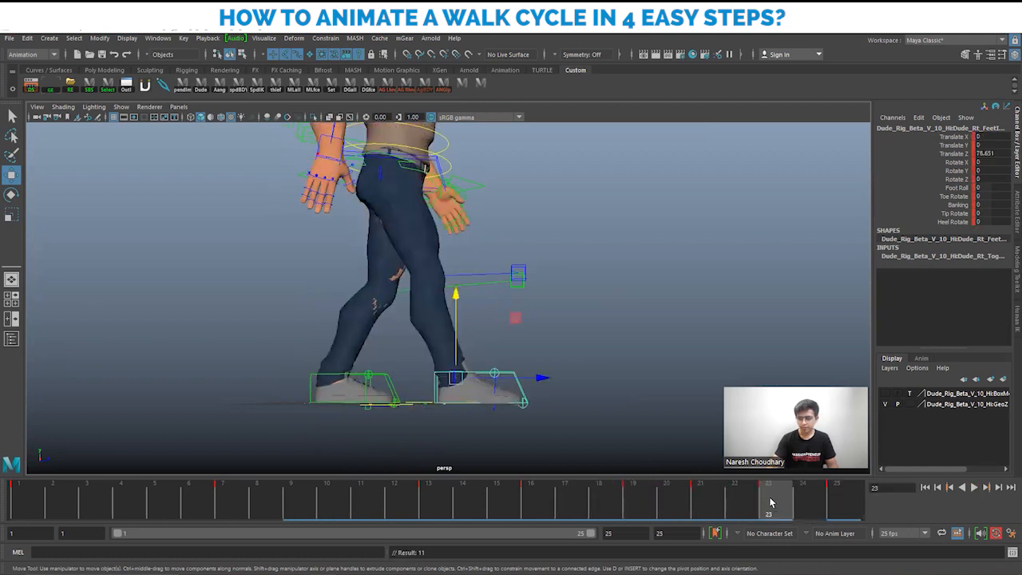
click(956, 189)
middle_drag(623, 304, 612, 304)
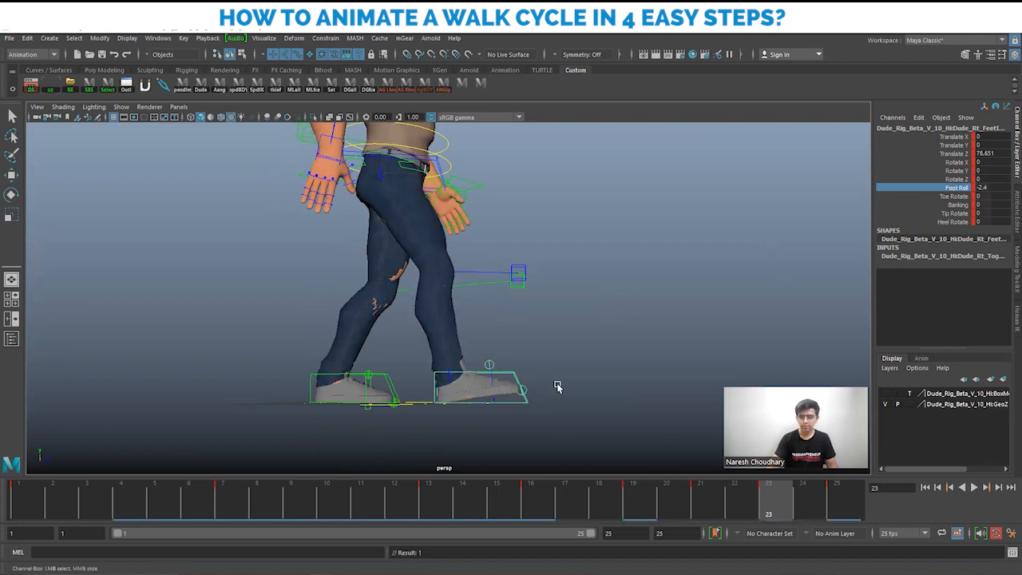
Step: Bend the right toe control upward at frame 23 to a Rotate X of about -15.9
key(w)
click(495, 394)
key(e)
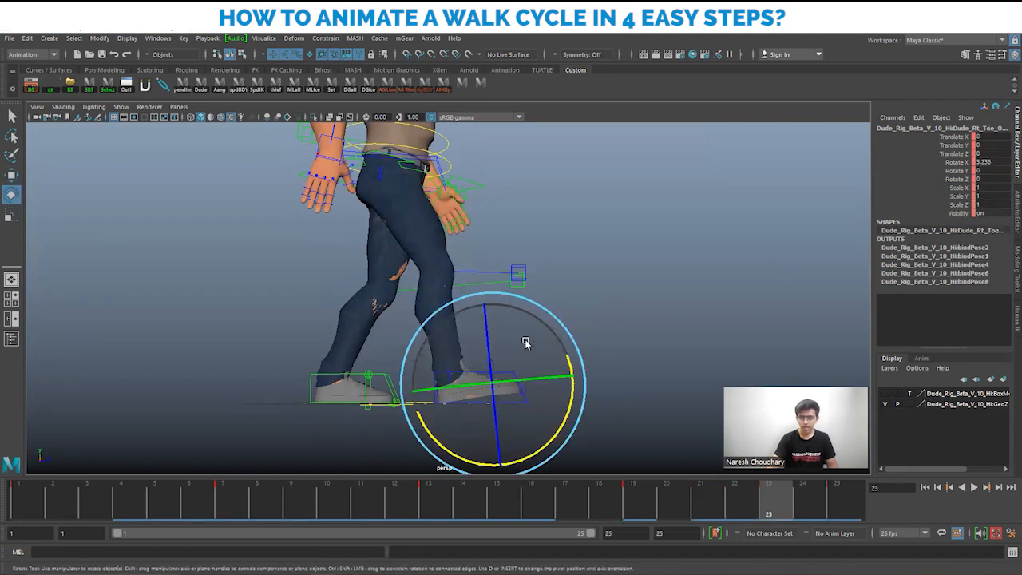
drag(574, 407, 524, 397)
key(w)
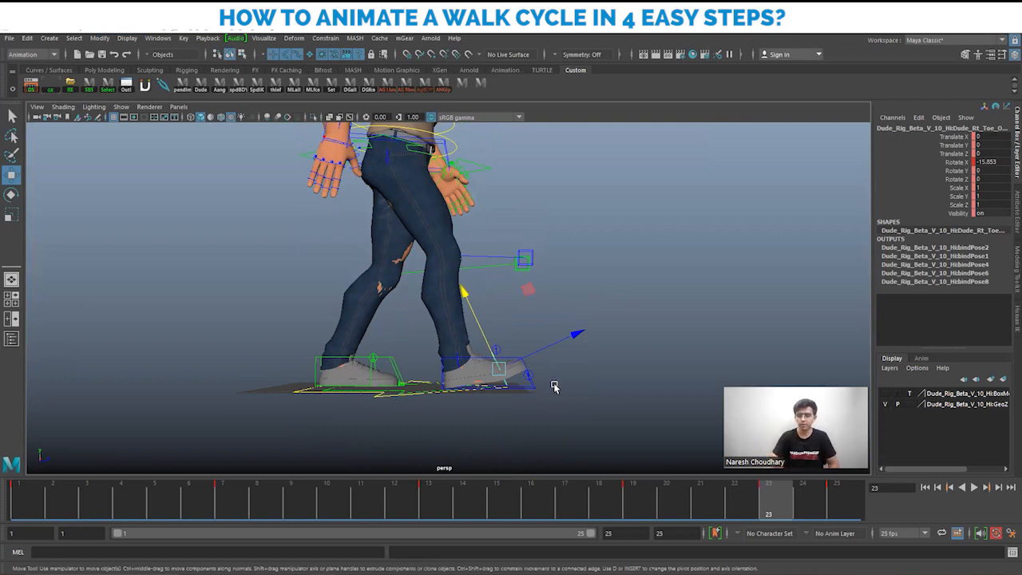
Step: Scrub the right foot's swing, lower the right foot control at frame 21, and scrub the motion again
drag(496, 503, 671, 502)
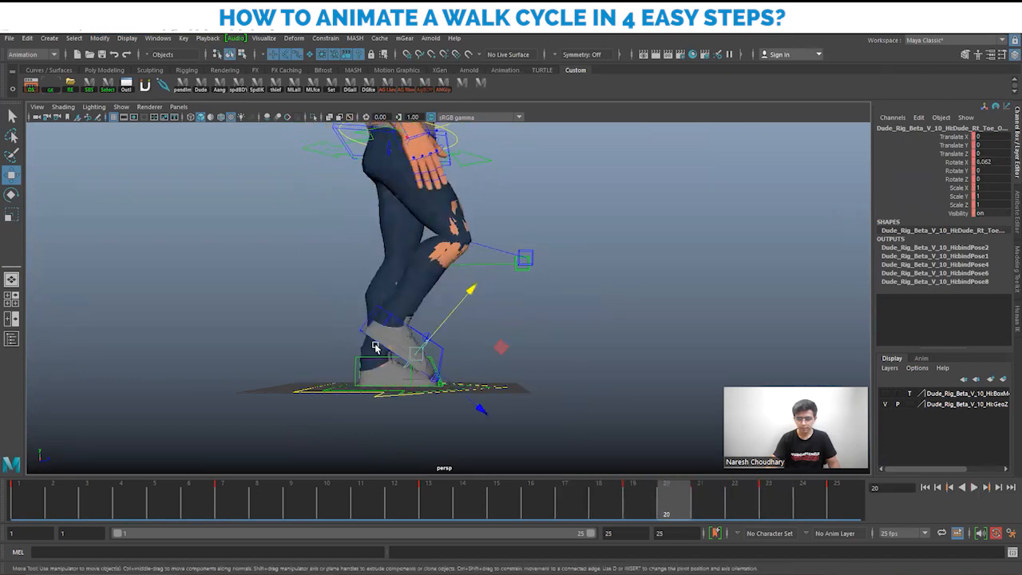
alt+drag(385, 345, 403, 349)
click(399, 319)
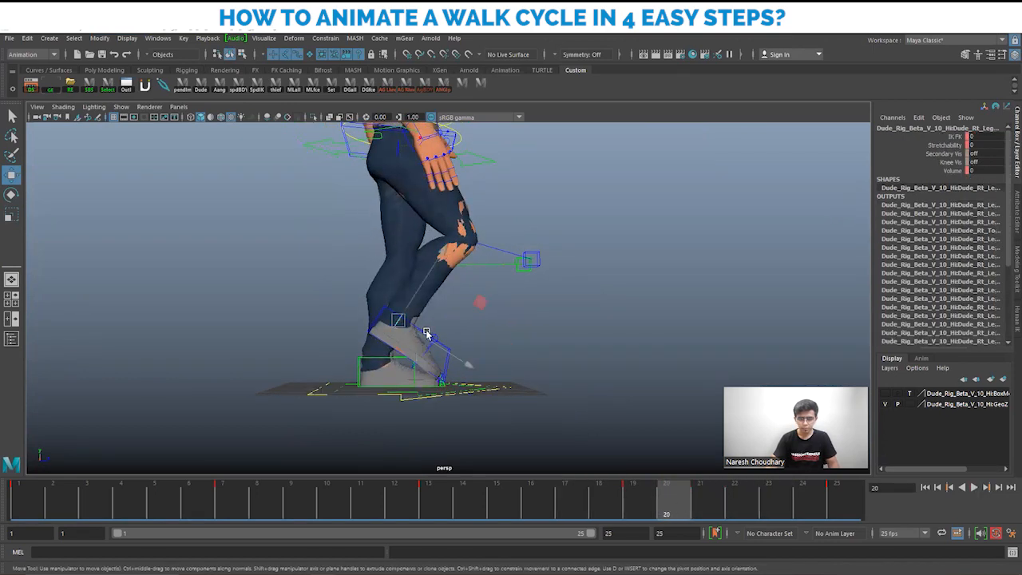
click(429, 330)
drag(723, 500, 701, 501)
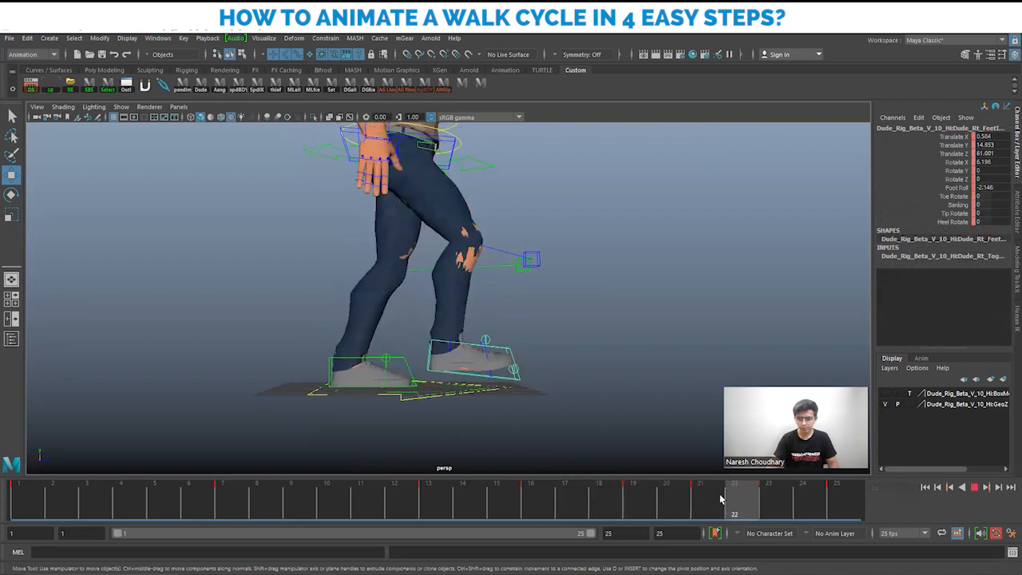
click(709, 501)
drag(450, 246, 450, 266)
drag(544, 508, 700, 505)
Step: Bend the right toe control slightly downward at frame 21
click(407, 369)
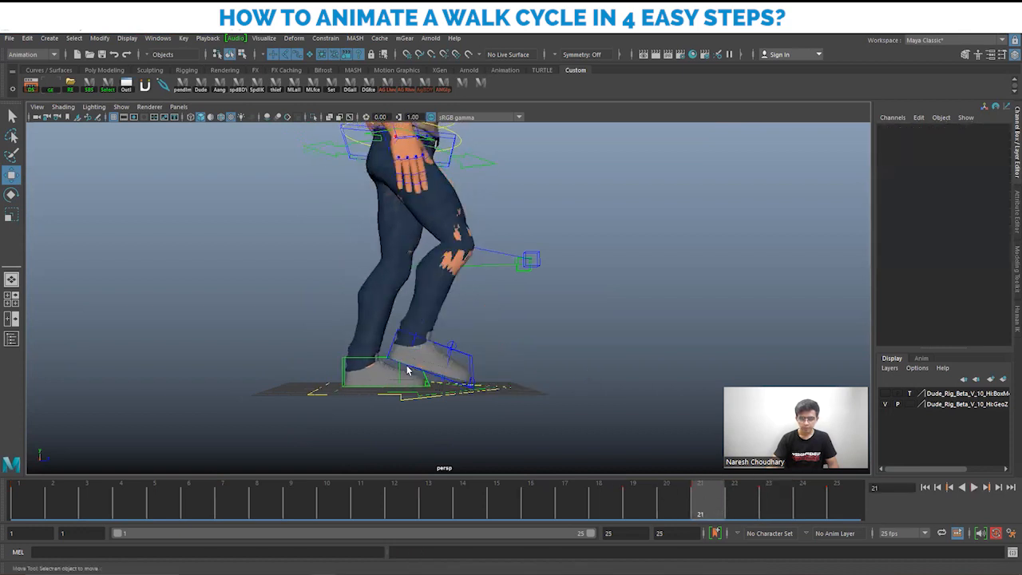
click(448, 359)
key(e)
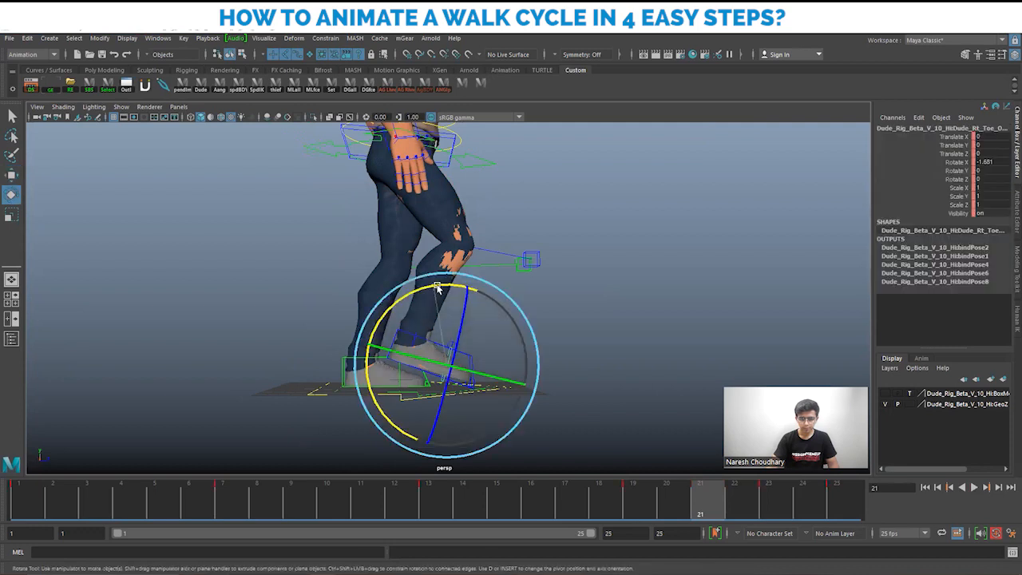
drag(439, 286, 454, 291)
key(w)
click(640, 345)
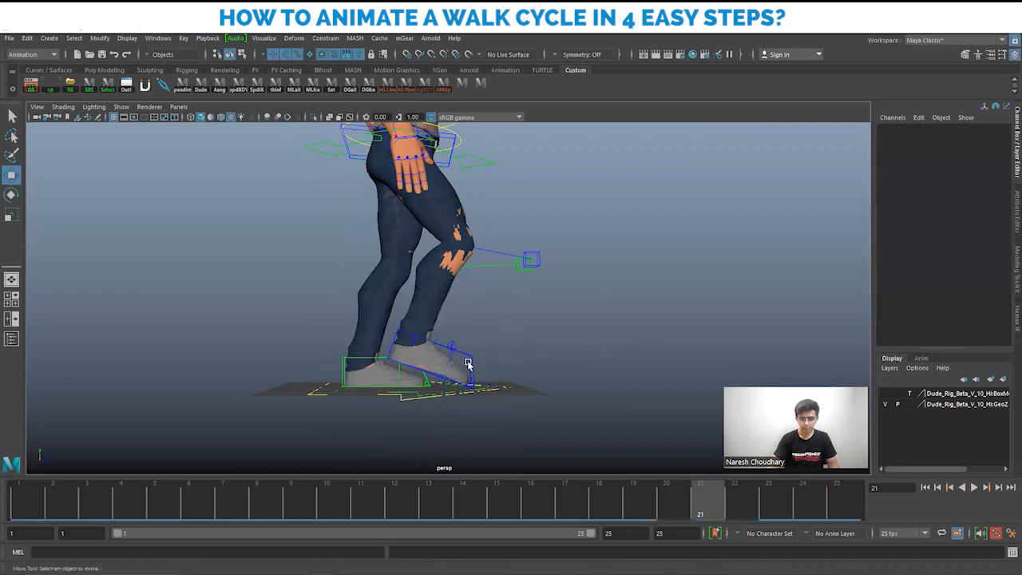
Step: Rotate the right foot control slightly at frame 21 and scrub through to frame 25
click(469, 358)
key(e)
drag(373, 274, 385, 271)
key(w)
drag(554, 495, 881, 515)
Step: Hide the rig controls and play the walk cycle from frame 1, checking it from the front and the side
alt+right_drag(615, 327, 492, 319)
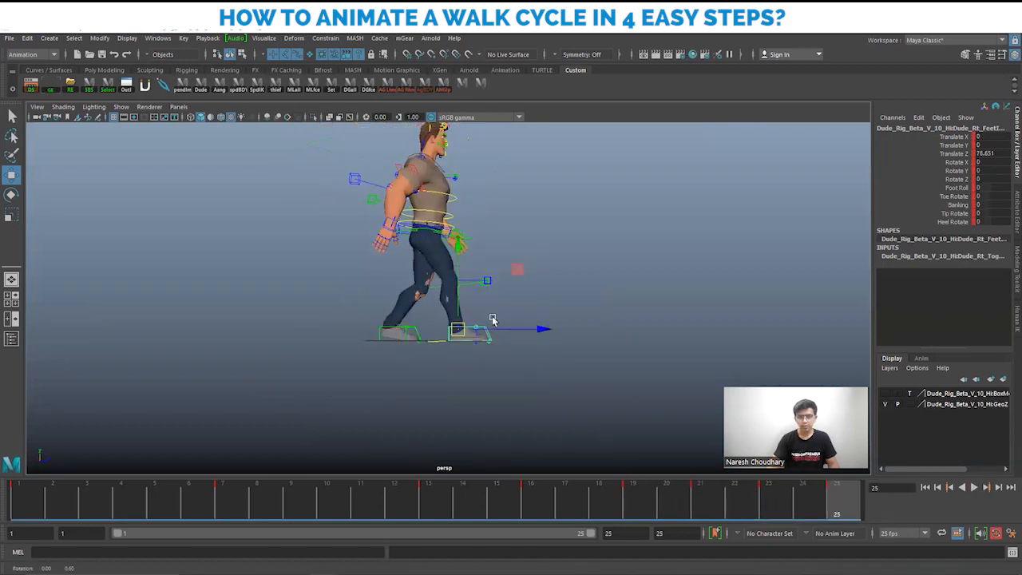
alt+drag(493, 319, 295, 318)
alt+middle_drag(542, 278, 536, 312)
alt+right_drag(536, 312, 572, 331)
key(alt+1)
alt+right_drag(459, 320, 430, 317)
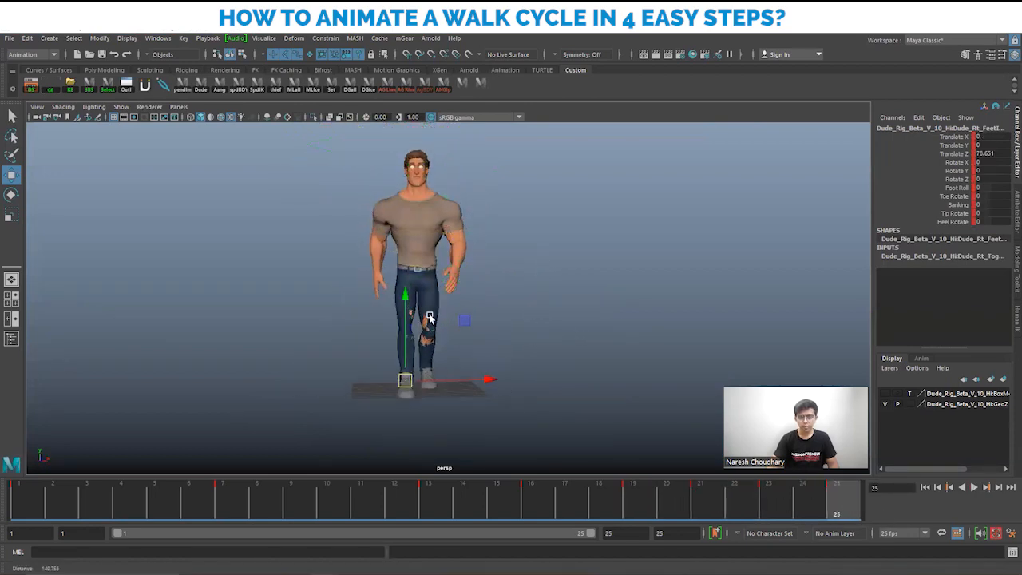
alt+drag(430, 317, 492, 342)
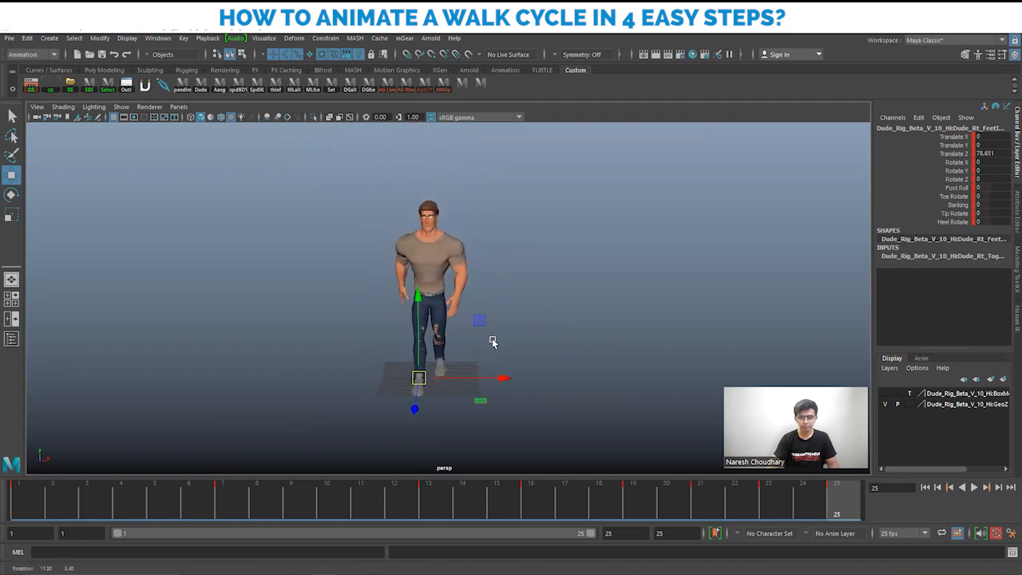
click(29, 503)
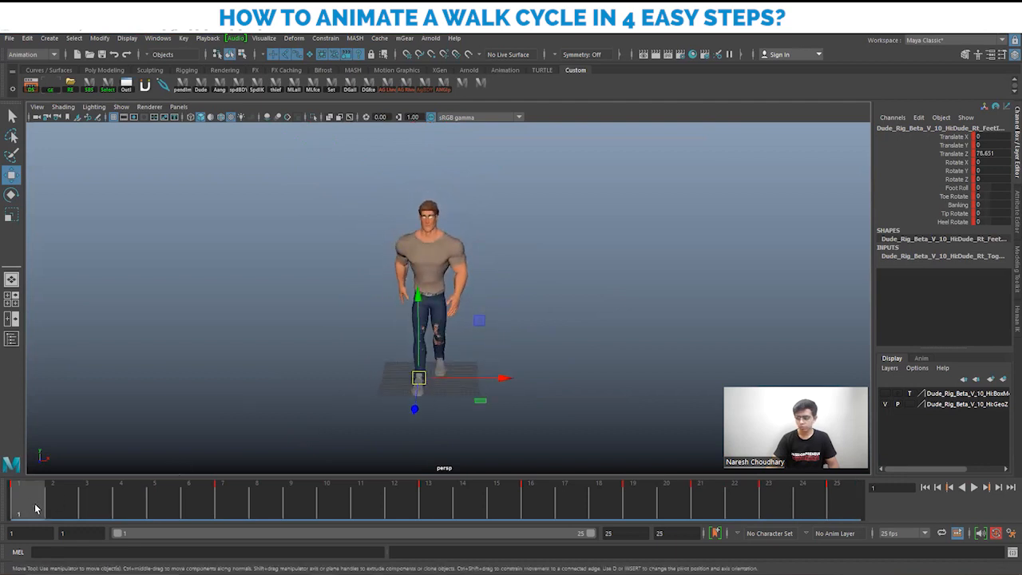
alt+drag(463, 306, 456, 299)
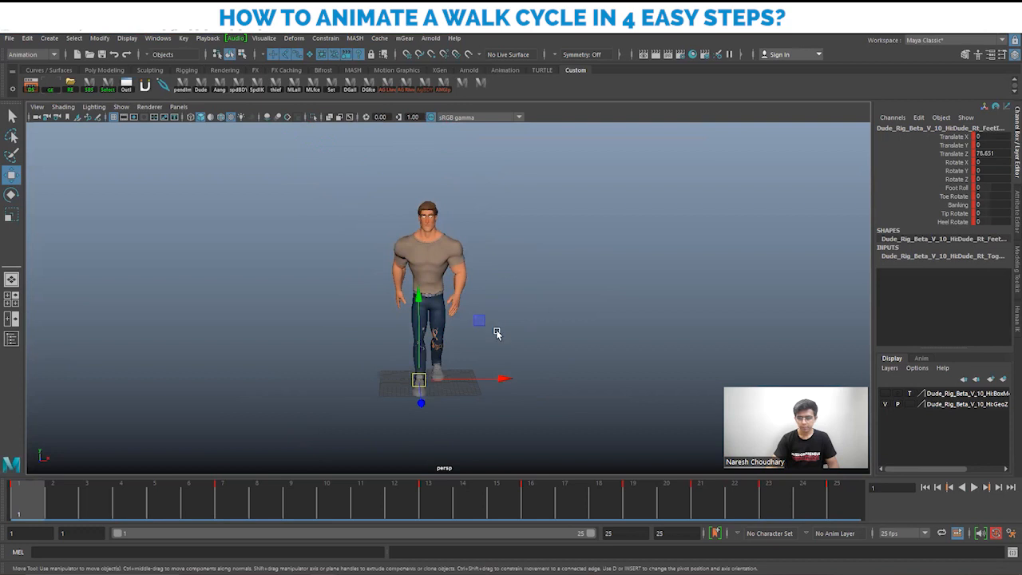
click(529, 263)
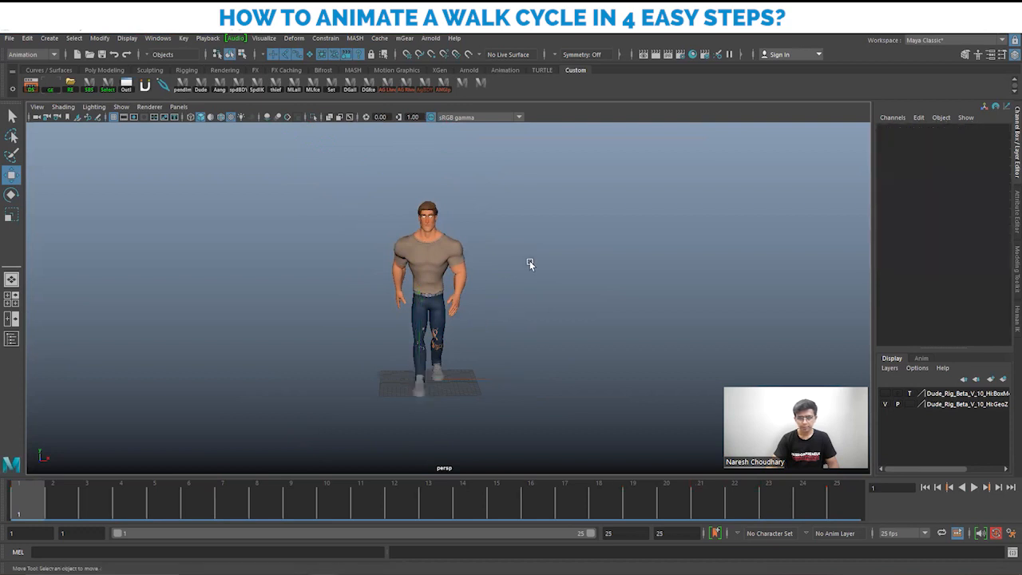
click(975, 488)
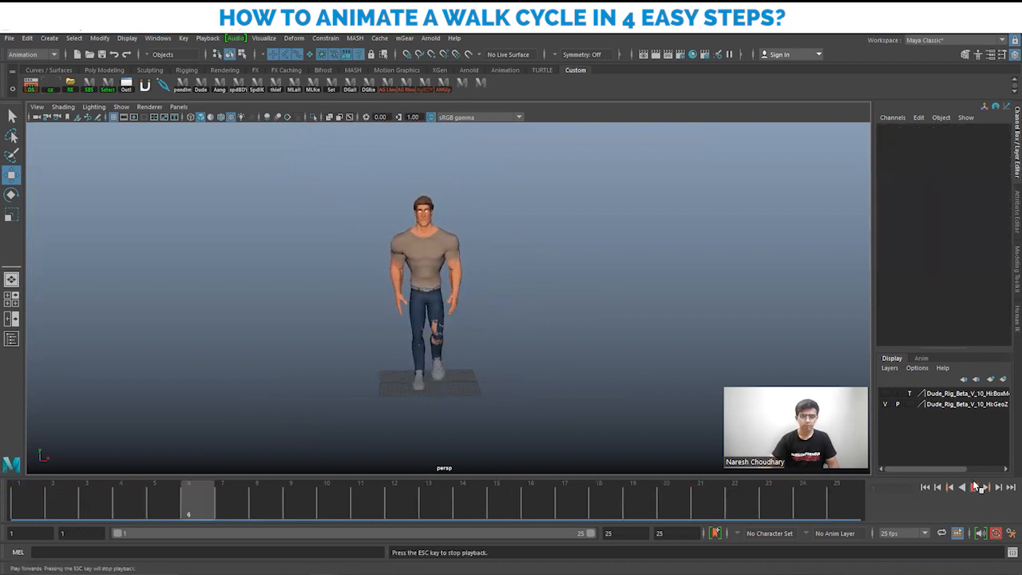
alt+drag(571, 419, 558, 379)
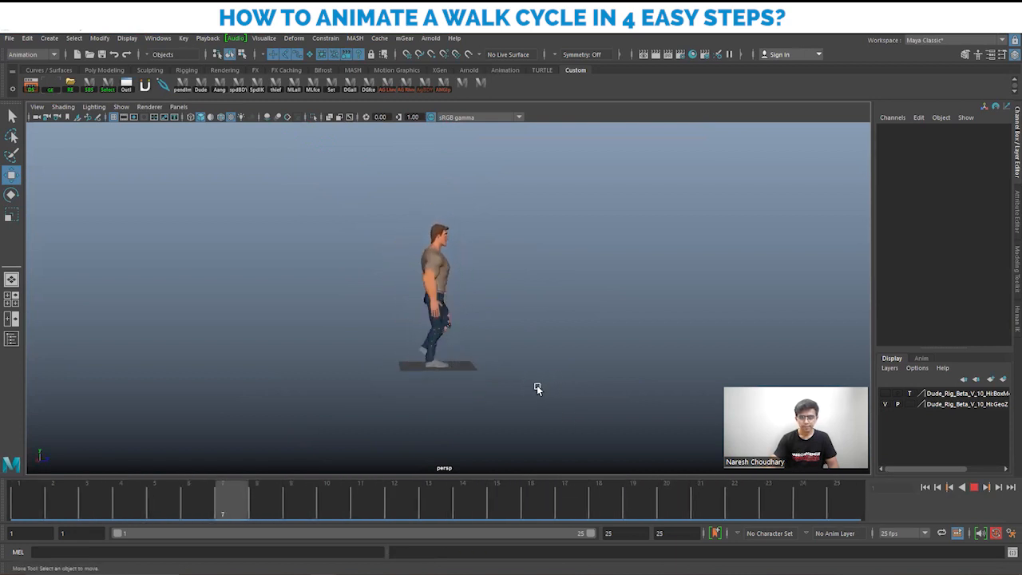
scroll(518, 375, up, 10)
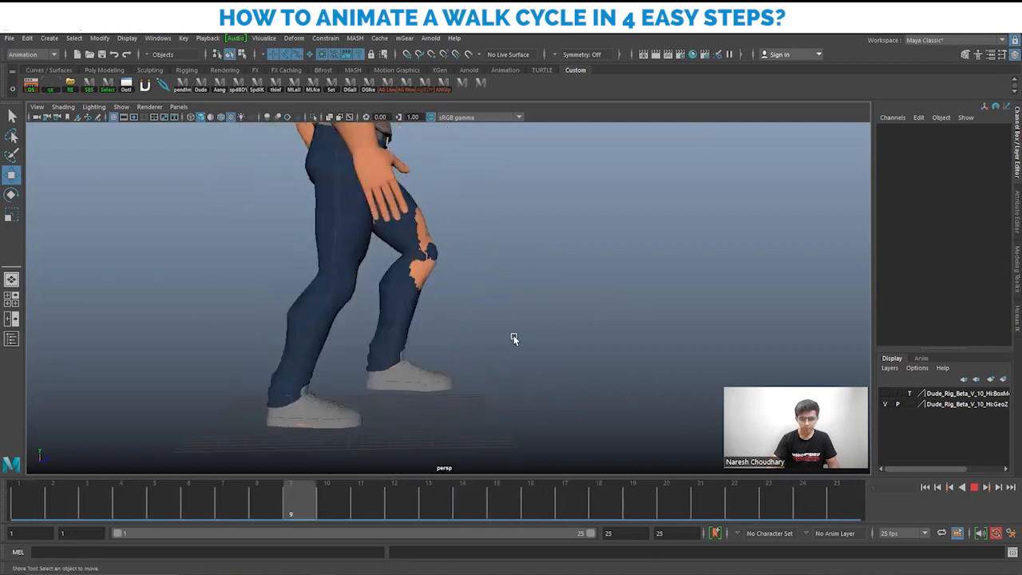
click(976, 488)
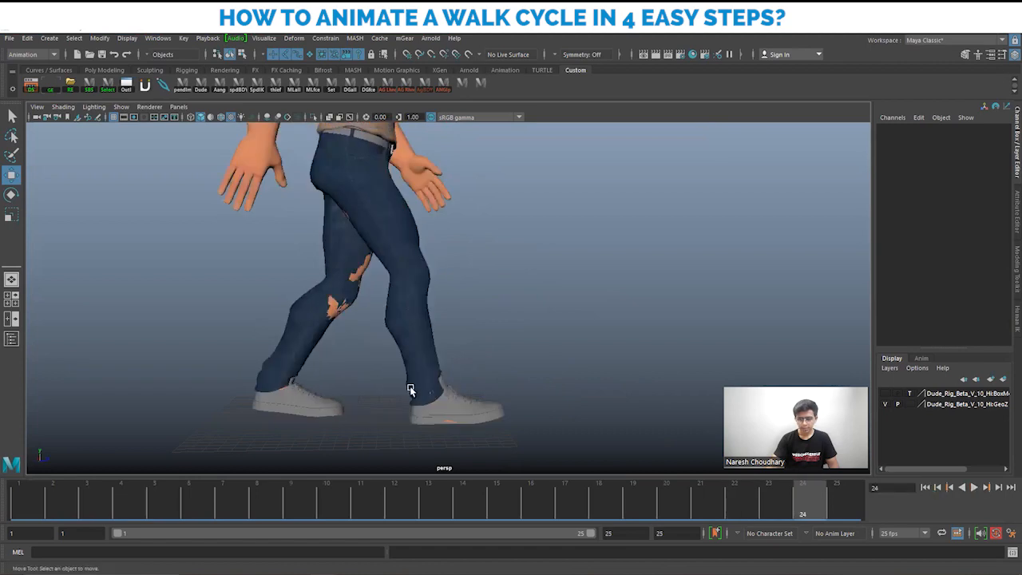
Step: Show the rig controls and reduce the left toe control's upward bend at frame 11 to a Rotate X of about -15.6
key(alt+1)
click(313, 401)
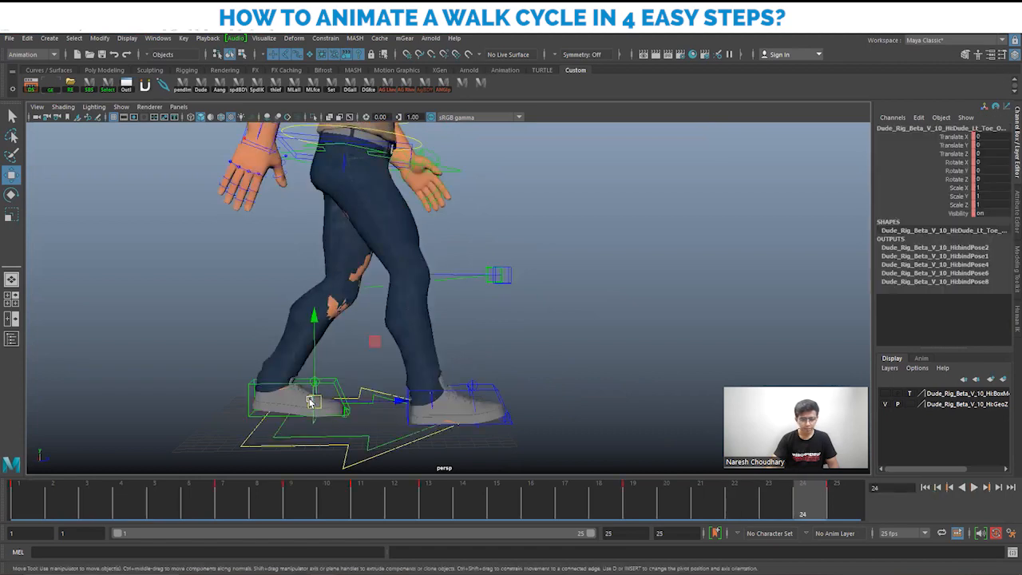
drag(32, 517, 372, 502)
key(e)
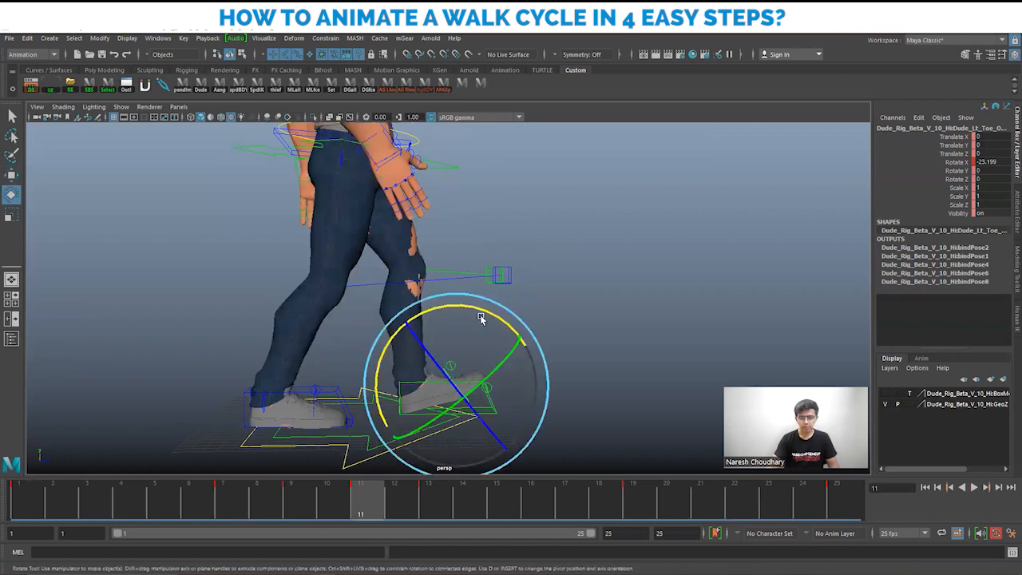
drag(482, 313, 489, 316)
key(w)
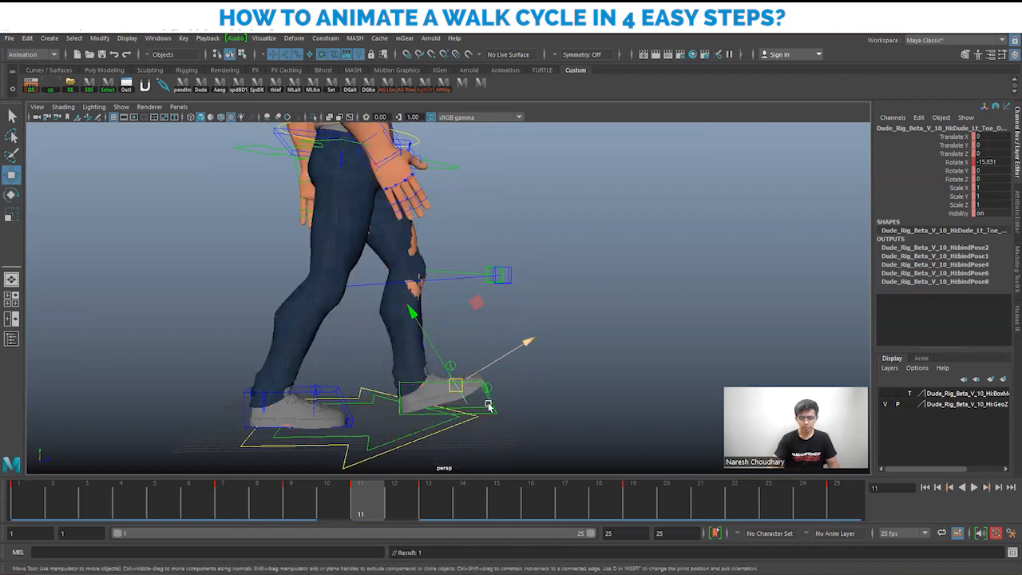
Step: Set the left foot control's Foot Roll to -2.2 at frame 11 and key it
alt+drag(488, 404, 491, 396)
alt+middle_drag(490, 396, 498, 373)
click(511, 376)
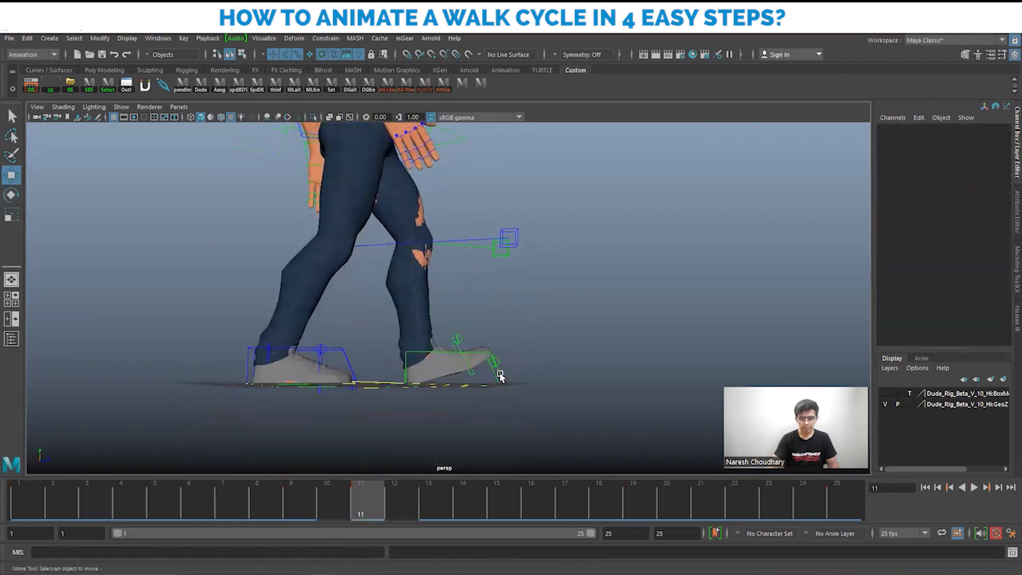
click(498, 377)
click(962, 188)
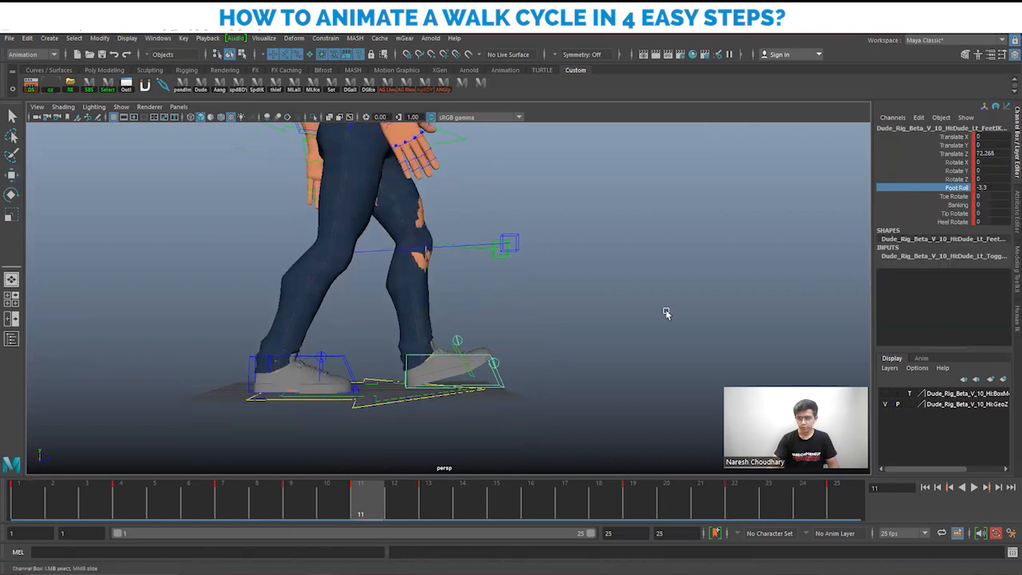
middle_drag(665, 310, 673, 313)
key(s)
key(w)
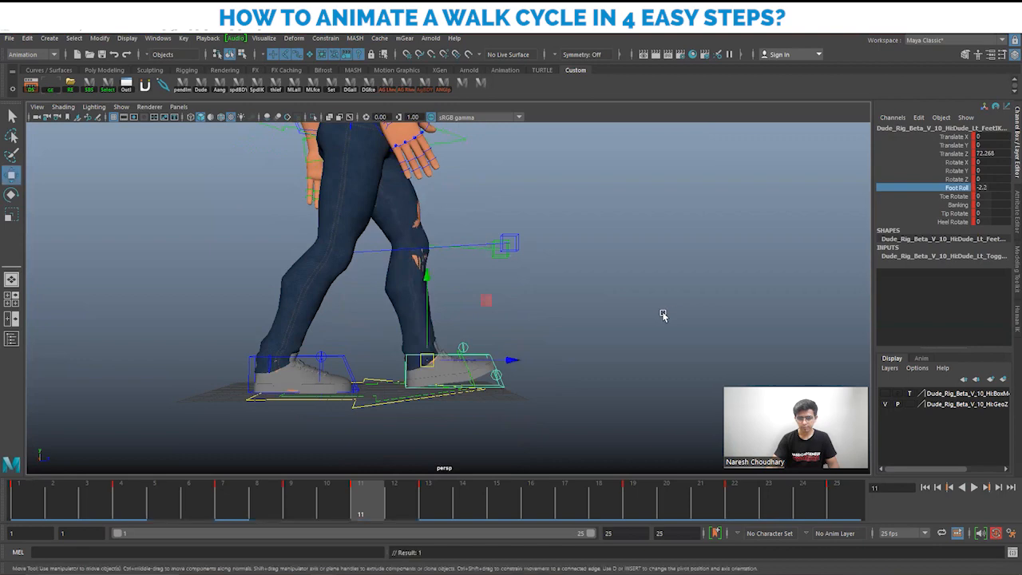
click(582, 344)
Step: Play the loop from frame 1 without the rig controls and review the full walk from the front
click(25, 512)
alt+drag(107, 456, 594, 411)
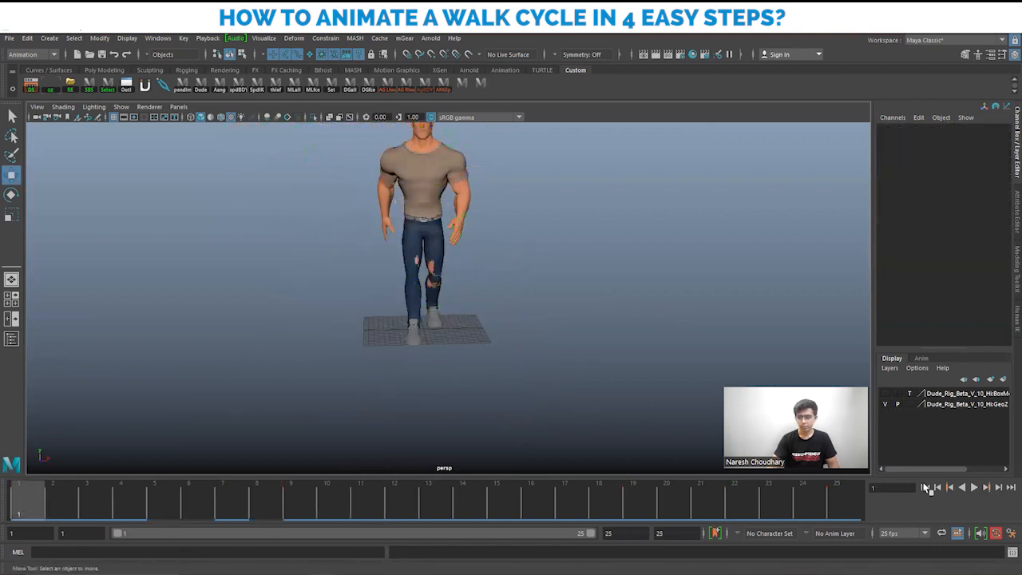
click(973, 487)
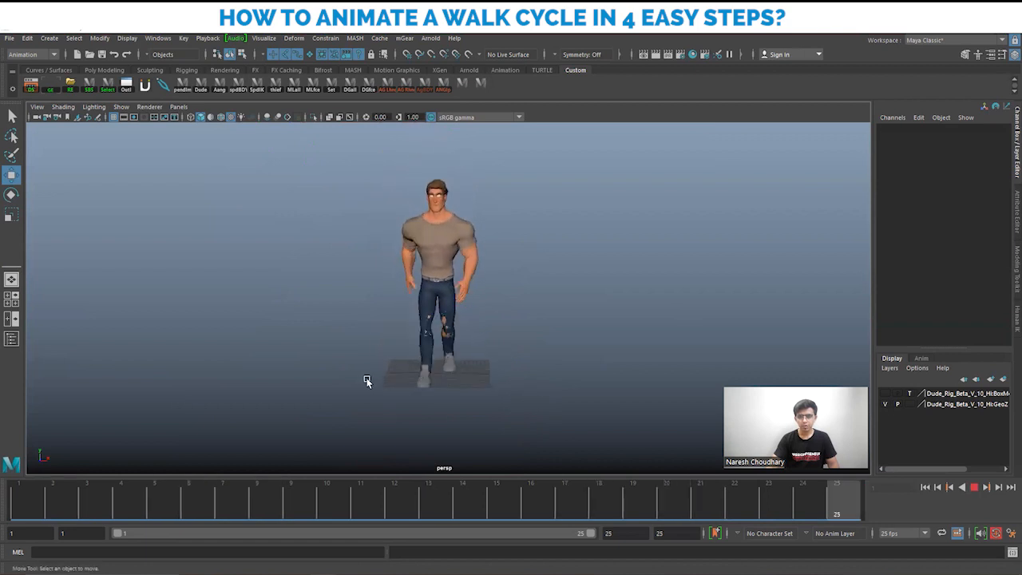
alt+drag(365, 381, 431, 365)
alt+drag(490, 376, 501, 378)
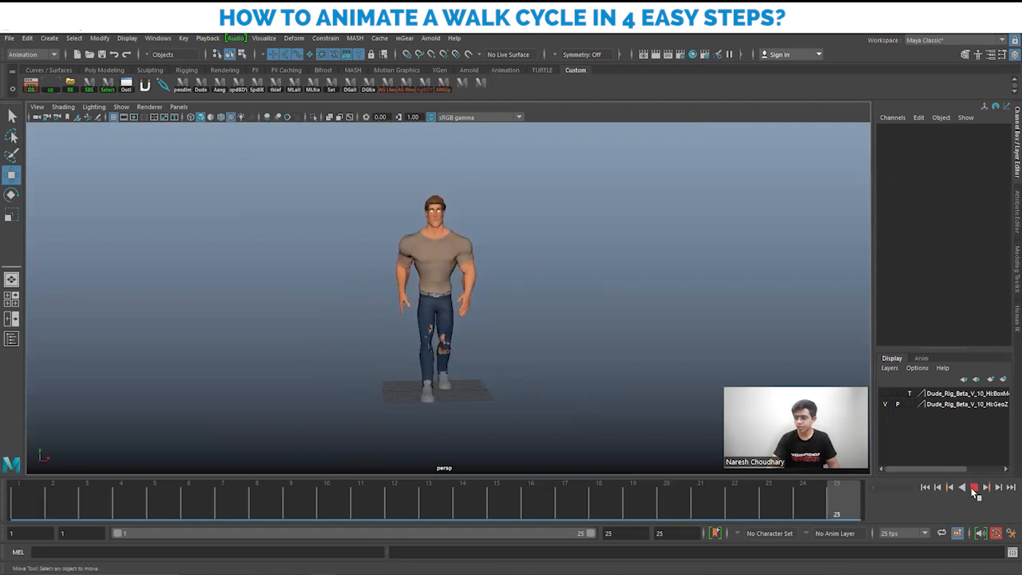
key(bracketleft)
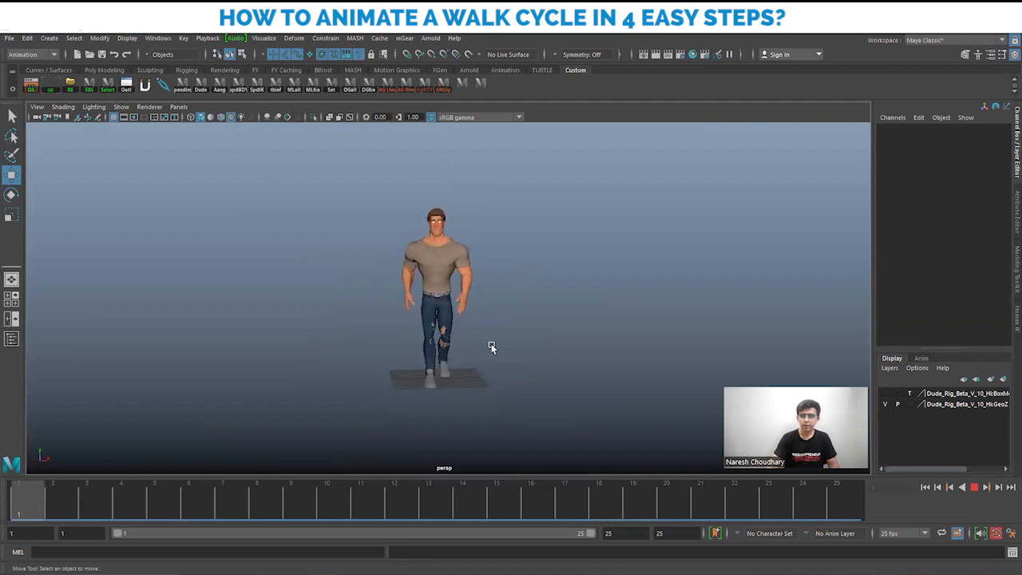
alt+right_drag(507, 368, 663, 411)
key(Escape)
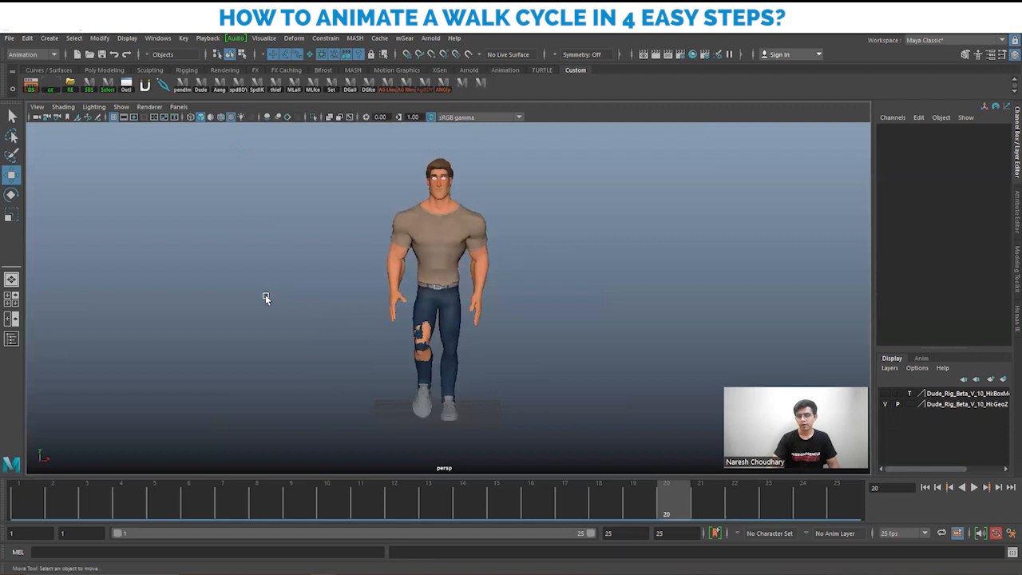
Step: Show the rig controls at frame 1 and examine the body pose from the front and both sides
click(10, 491)
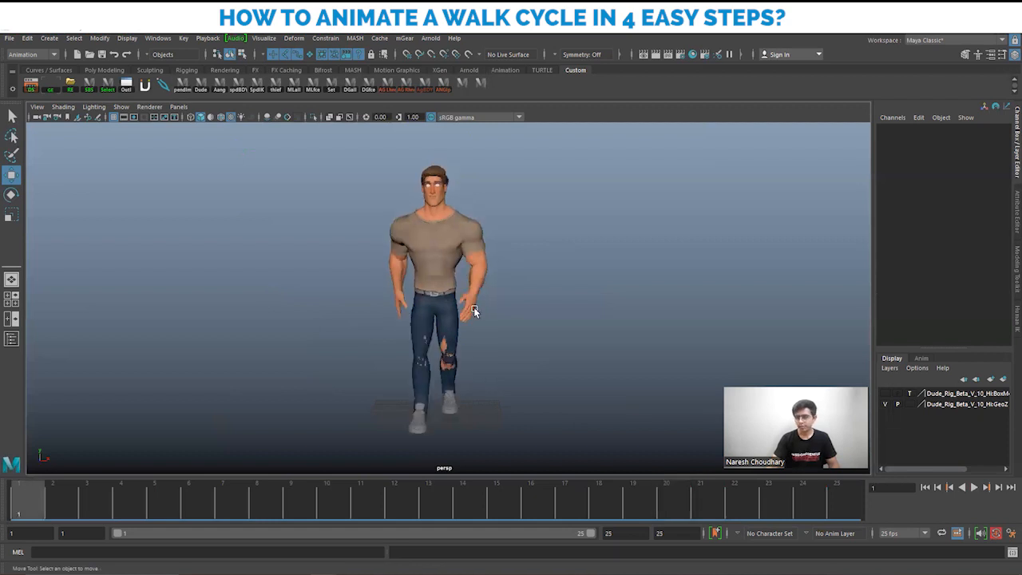
key(alt+1)
alt+drag(468, 311, 512, 371)
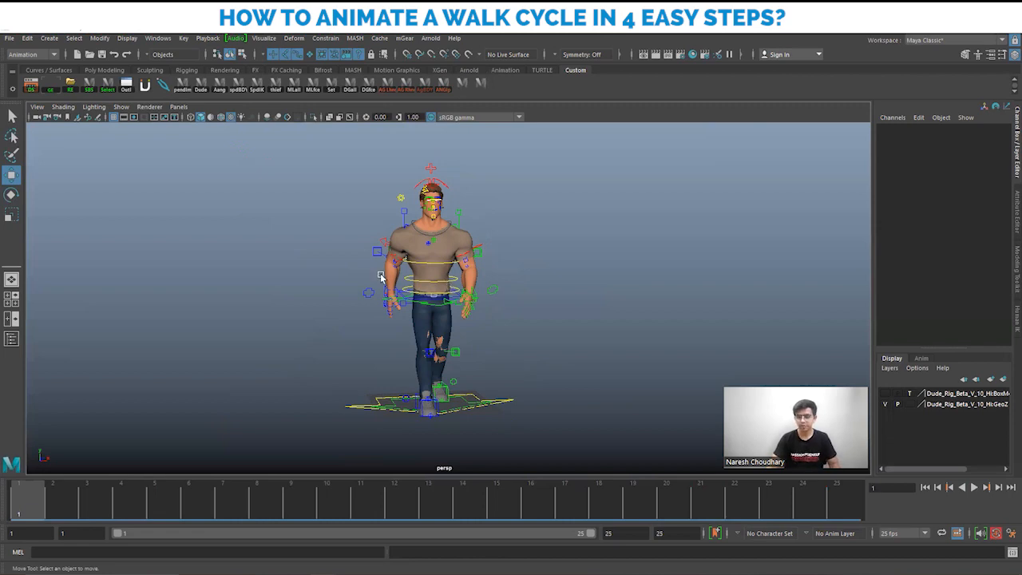
scroll(431, 311, up, 3)
alt+drag(401, 305, 545, 305)
alt+right_drag(545, 306, 367, 276)
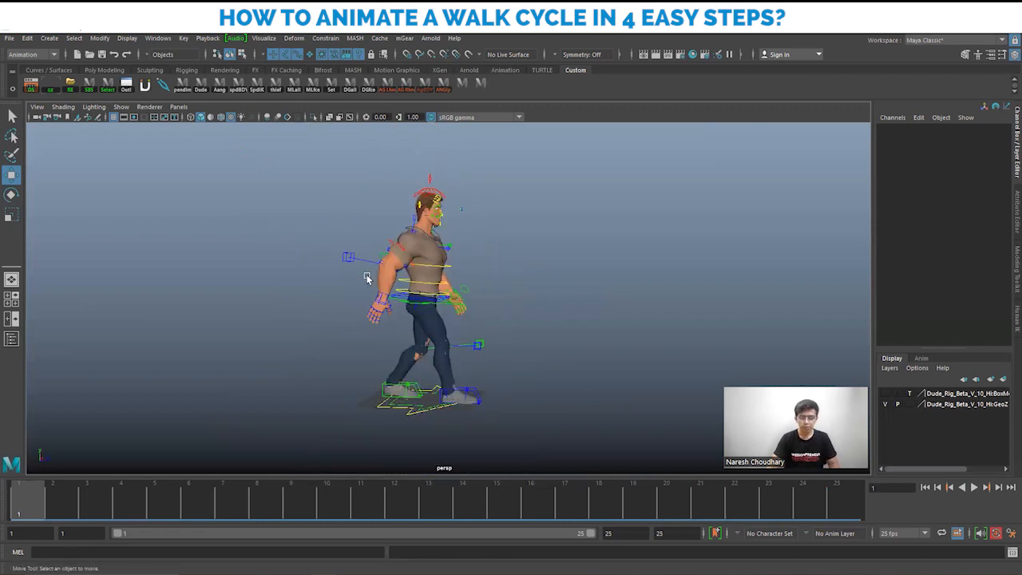
alt+drag(435, 324, 431, 313)
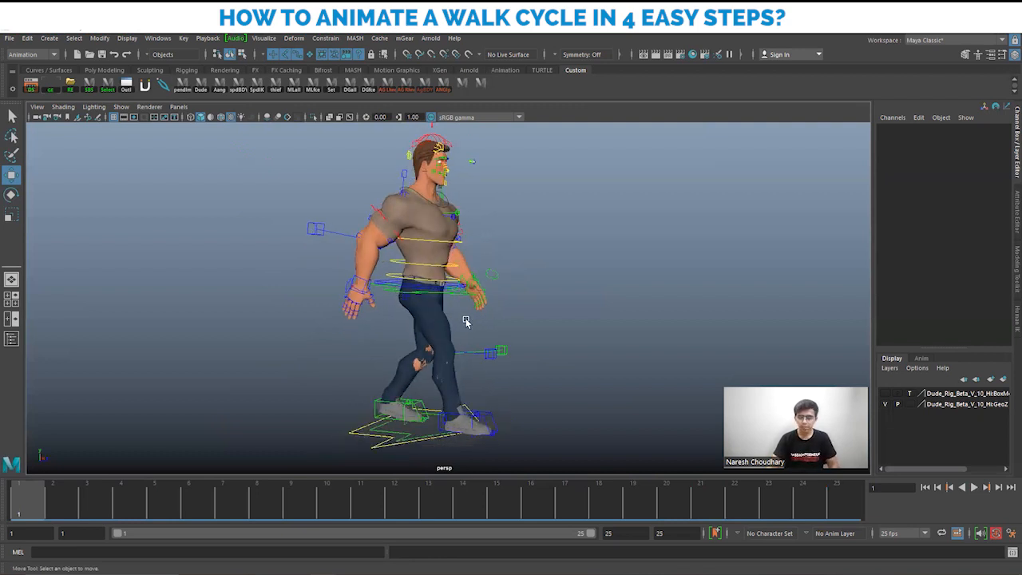
alt+drag(605, 371, 518, 297)
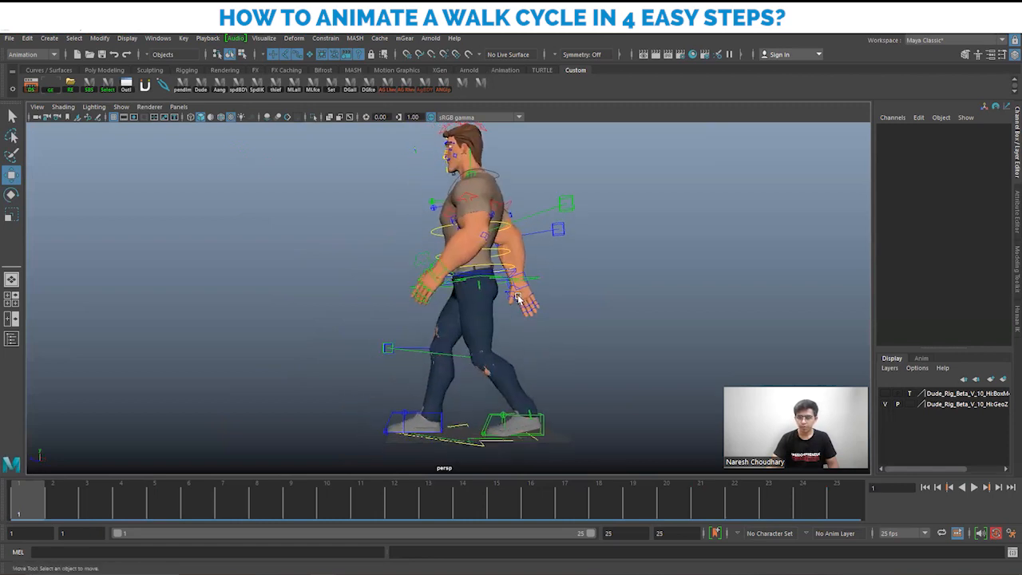
Step: Raise the waist control and shift it slightly forward at frame 1 to Translate Y -13.21 and Translate Z -4.01, and key it
click(534, 278)
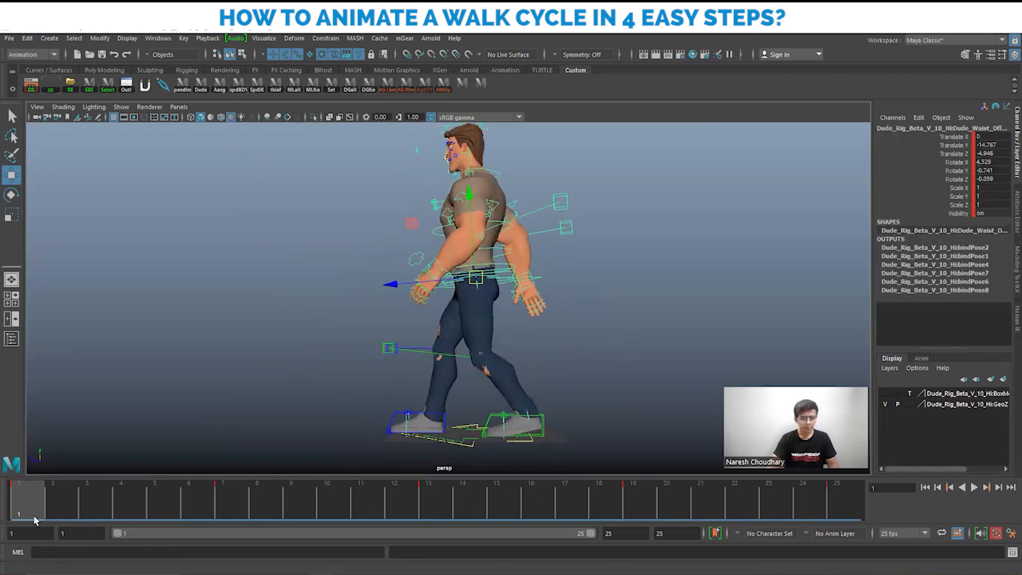
drag(119, 504, 12, 504)
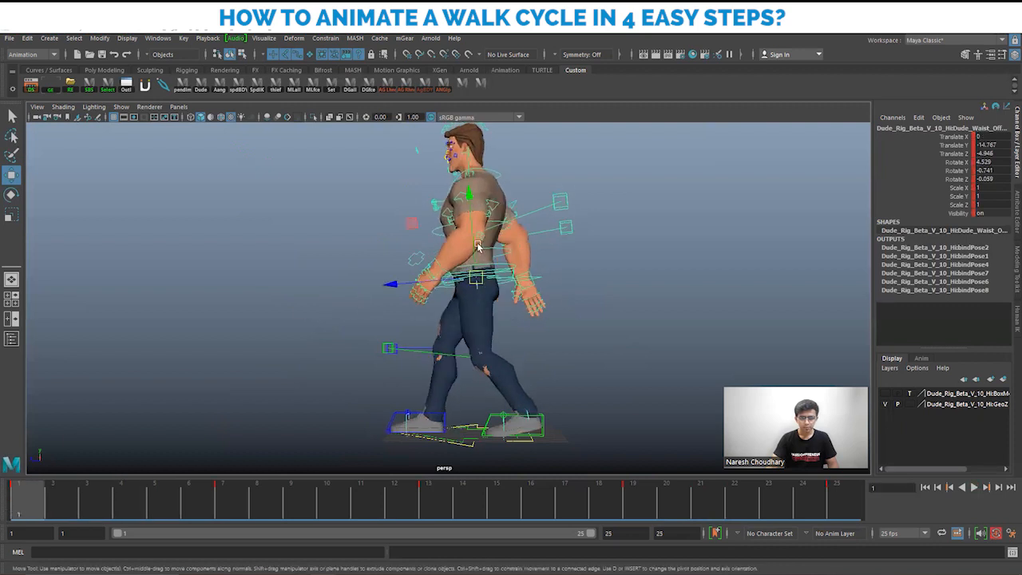
drag(471, 193, 470, 195)
alt+drag(468, 284, 463, 282)
drag(388, 280, 387, 281)
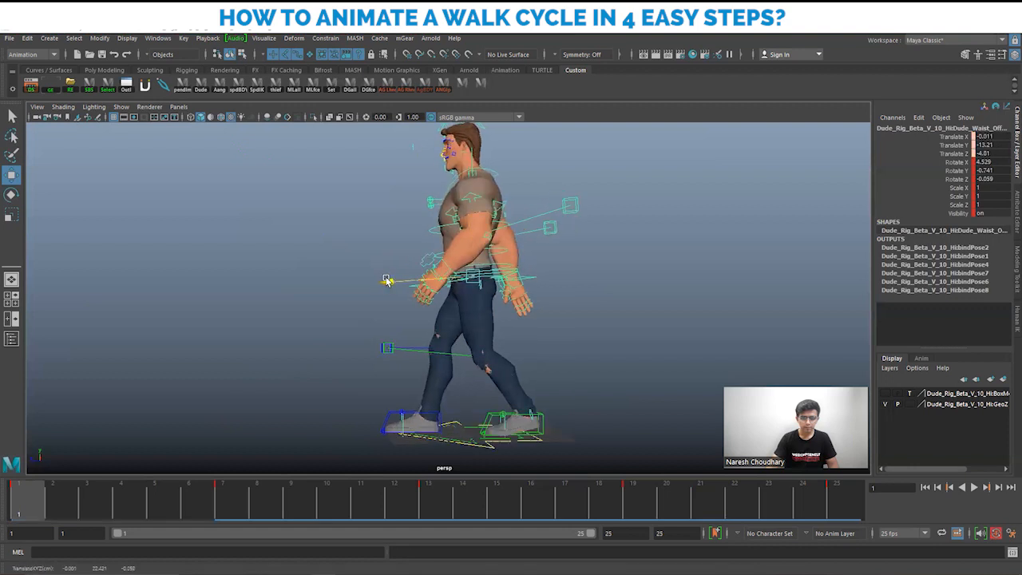
key(s)
Step: Copy the waist control's frame 1 pose to frame 25 and key it, keeping the waist selected
middle_drag(25, 508, 844, 508)
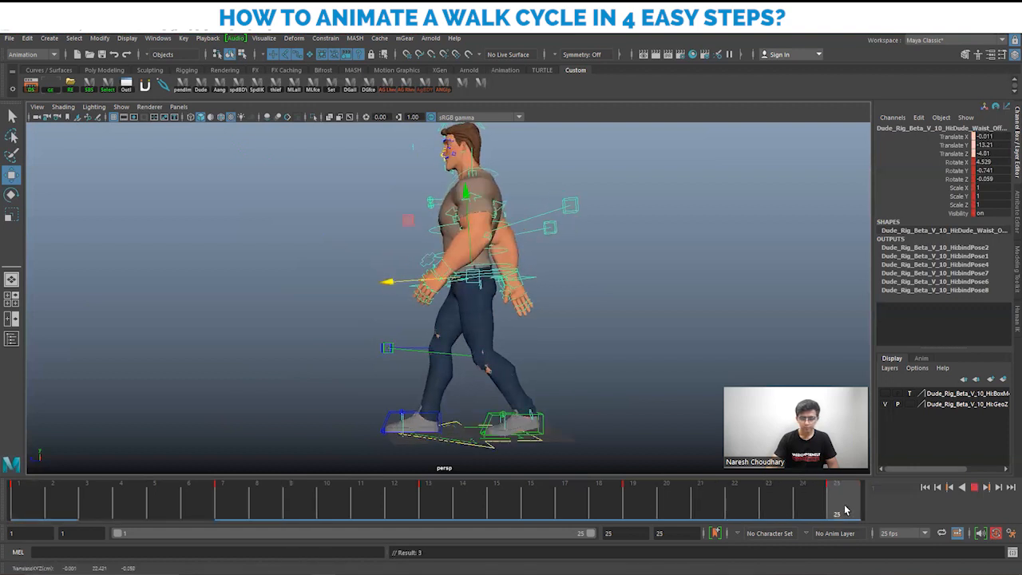
key(s)
alt+right_drag(531, 344, 422, 337)
click(536, 325)
key(ctrl+z)
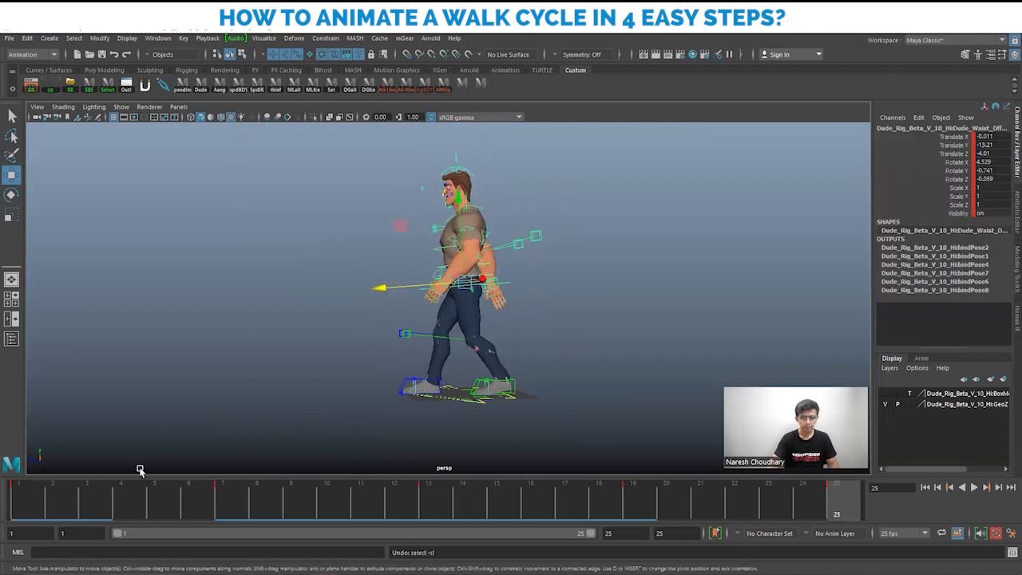
Step: Shift the waist control backward at frame 13 to about Translate Y -14.27 and Translate Z -11.21, and key it
click(28, 498)
click(440, 502)
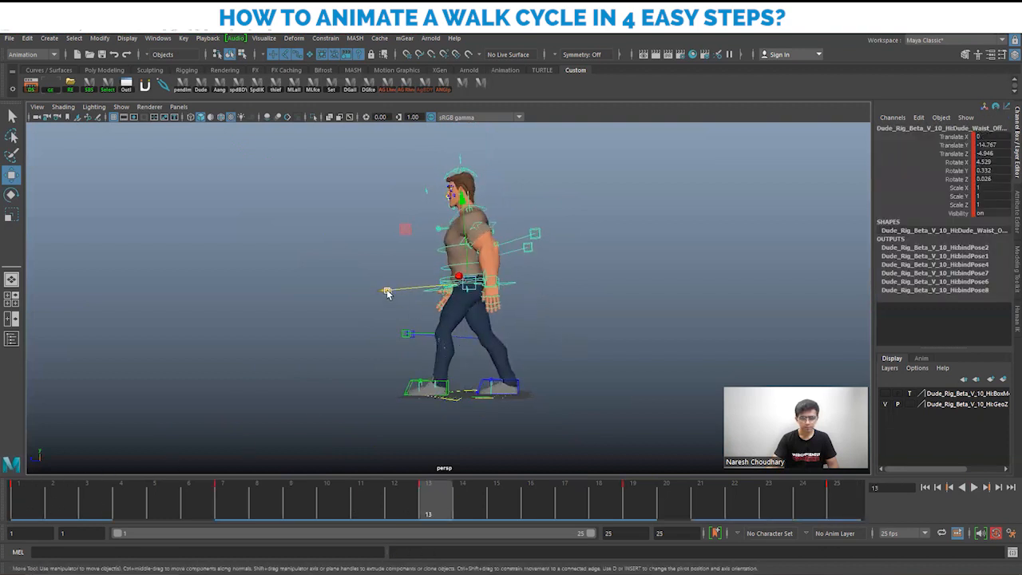
drag(386, 292, 390, 293)
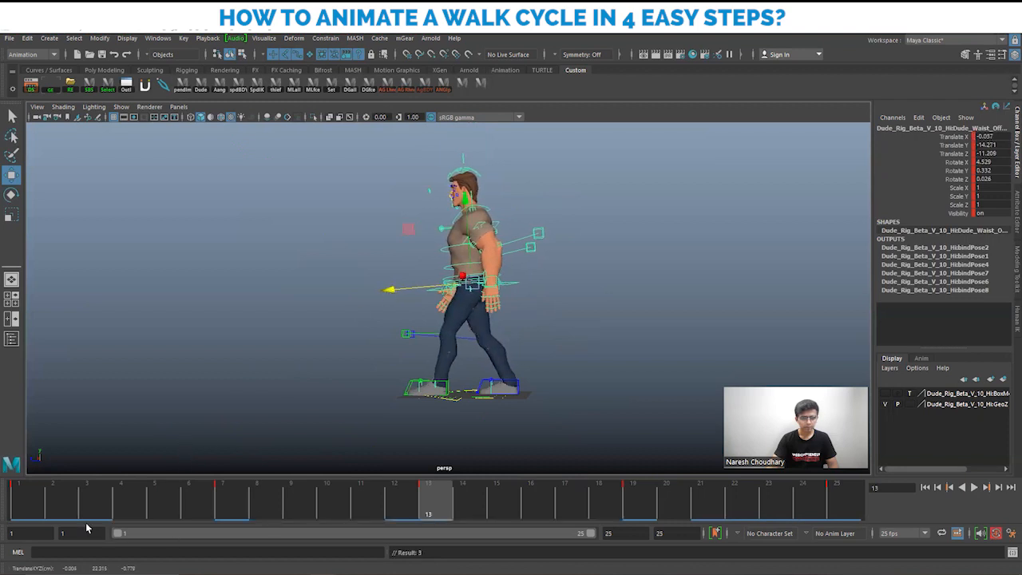
Step: Return to frame 1, examine the adjusted body pose from the front and side, and clear the selection near the hand
click(32, 508)
alt+right_drag(625, 324, 365, 324)
alt+drag(365, 324, 495, 336)
alt+right_drag(495, 335, 588, 383)
alt+drag(588, 383, 556, 388)
alt+right_drag(555, 391, 516, 360)
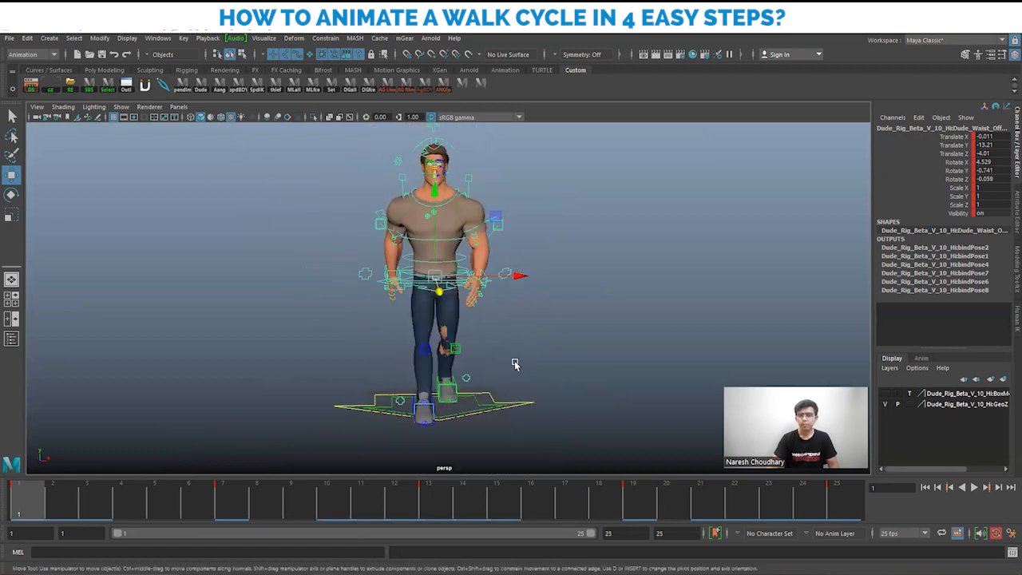
key(1)
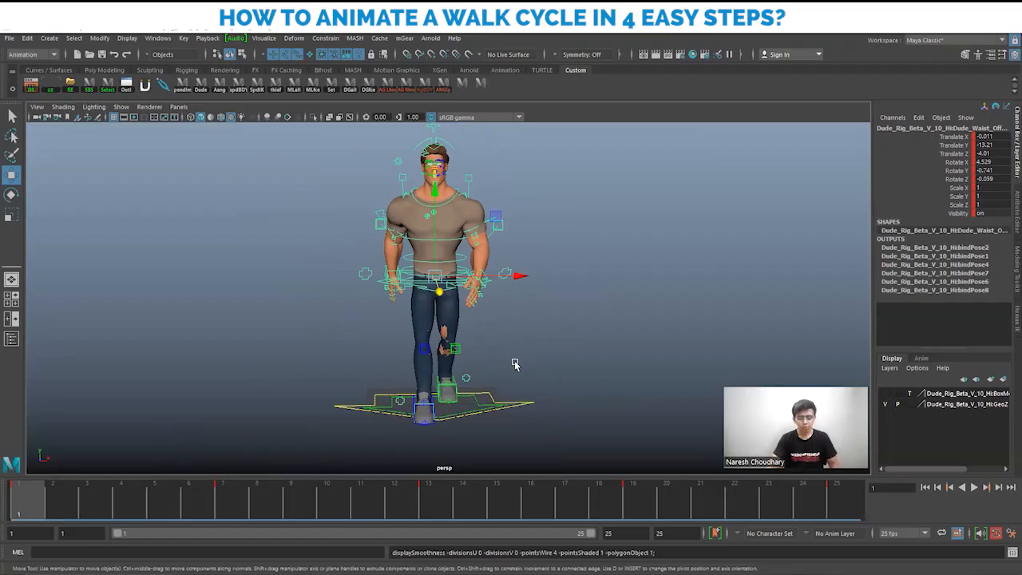
key(alt+1)
key(alt+1)
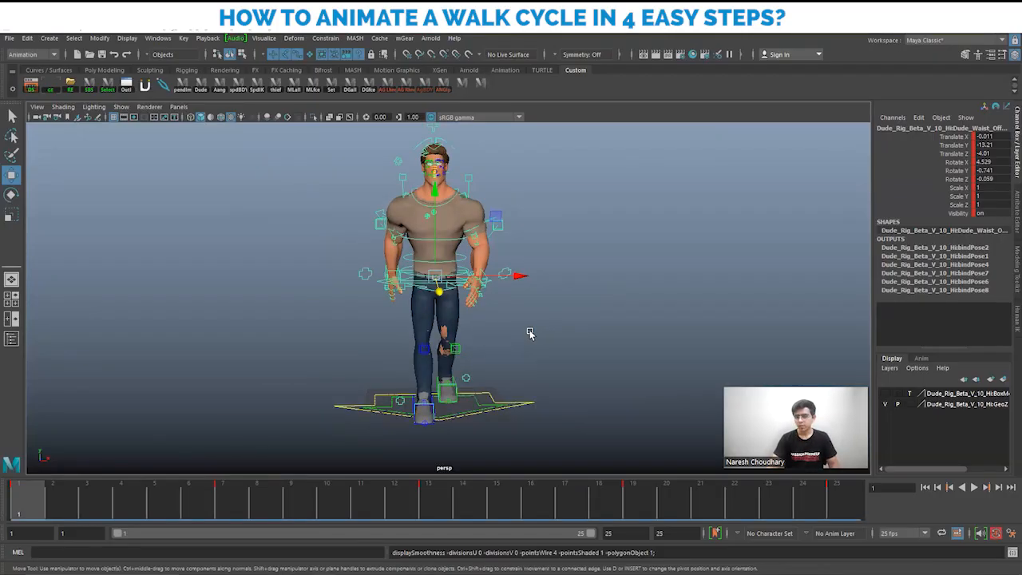
alt+drag(529, 330, 343, 329)
alt+right_drag(343, 329, 599, 340)
click(599, 340)
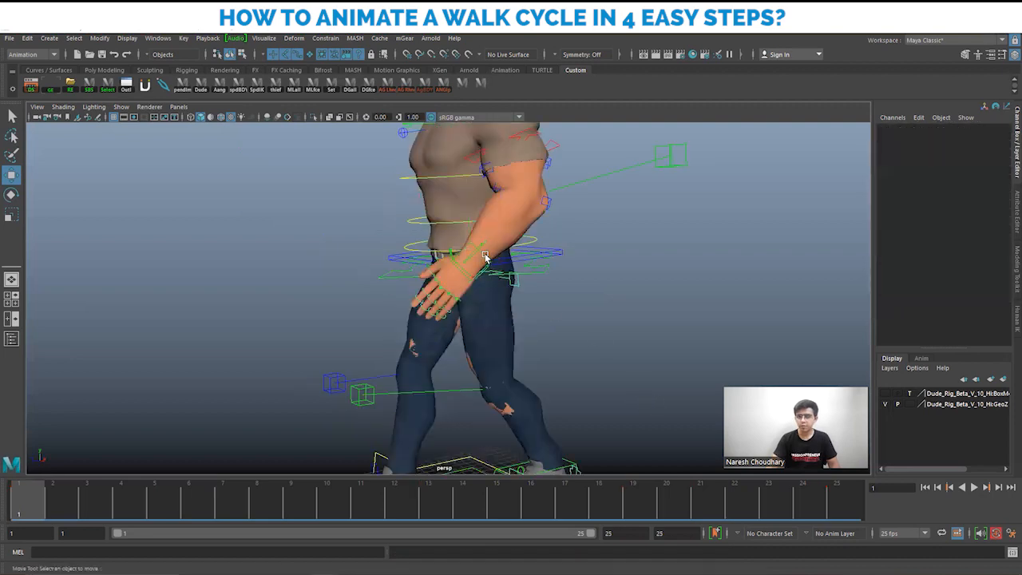
Step: Hide the rig controls and play the walk cycle from a front view of the character
click(485, 254)
alt+right_drag(347, 290, 263, 289)
alt+drag(263, 288, 452, 285)
alt+right_drag(588, 359, 478, 348)
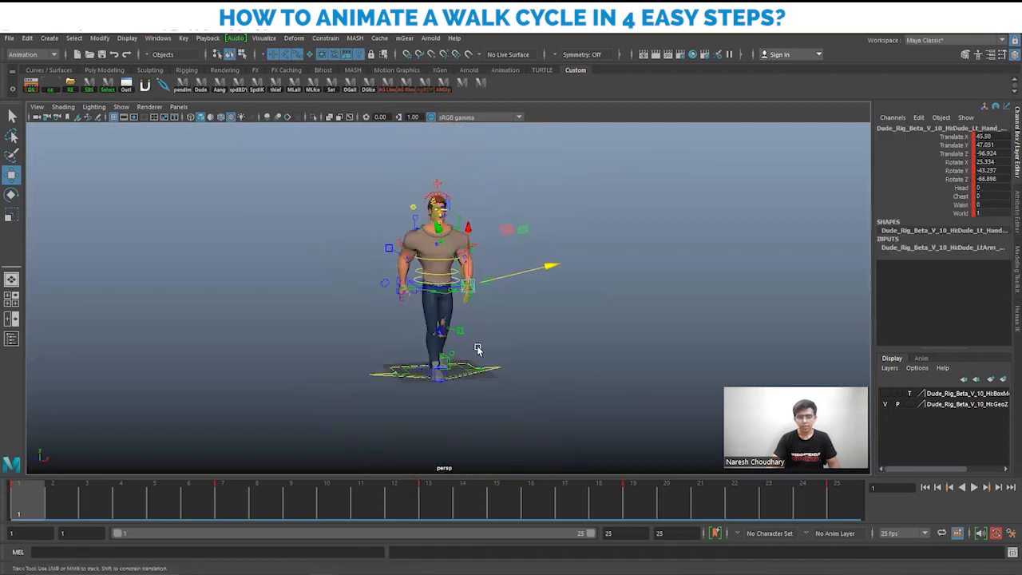
key(alt+1)
alt+drag(491, 355, 459, 345)
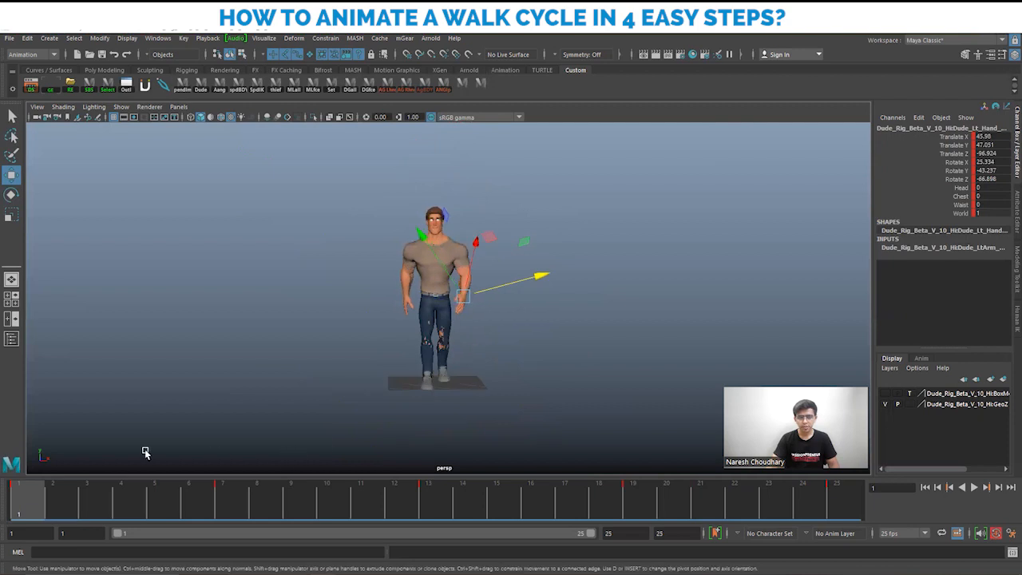
key(alt+v)
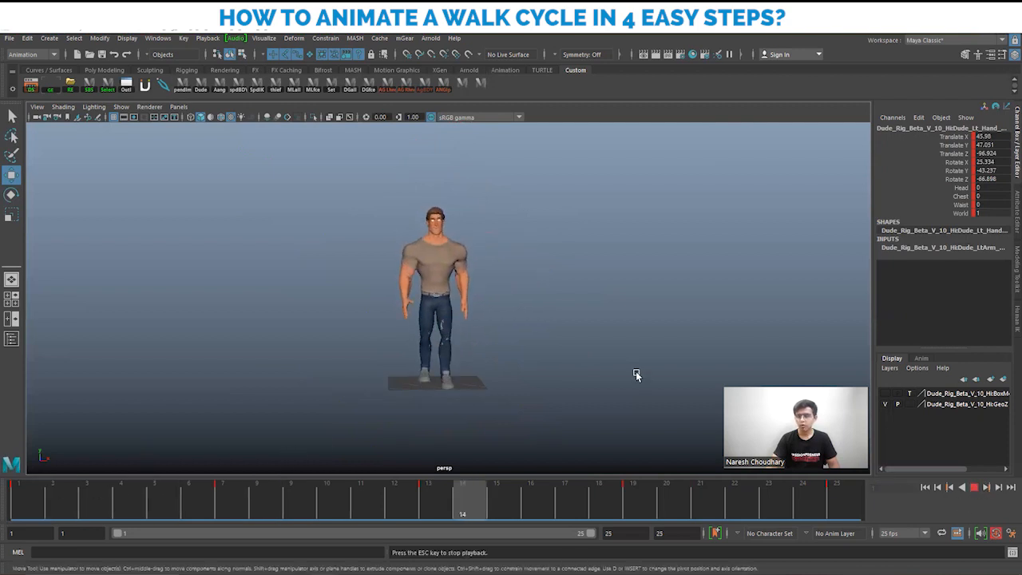
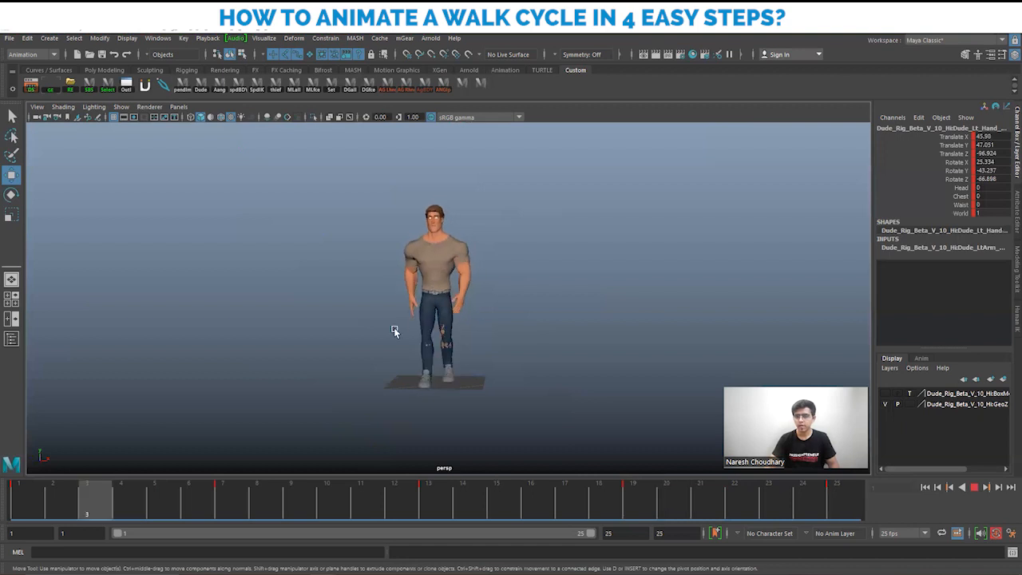
Step: Check the looping walk cycle from the character's side and stop the playback
alt+drag(394, 327, 466, 323)
alt+right_drag(466, 323, 458, 346)
alt+drag(458, 347, 522, 346)
alt+right_drag(522, 346, 459, 319)
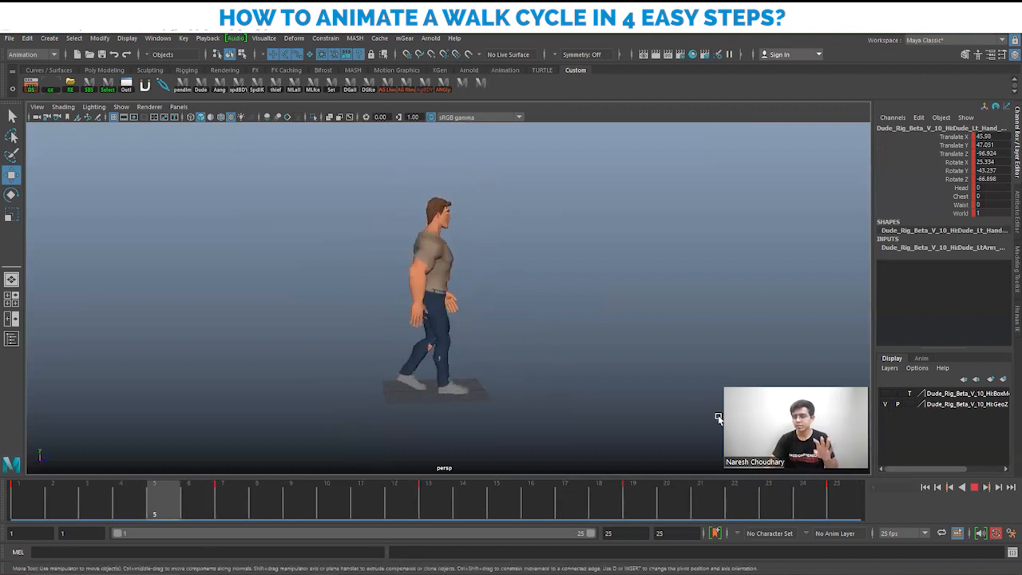
click(975, 488)
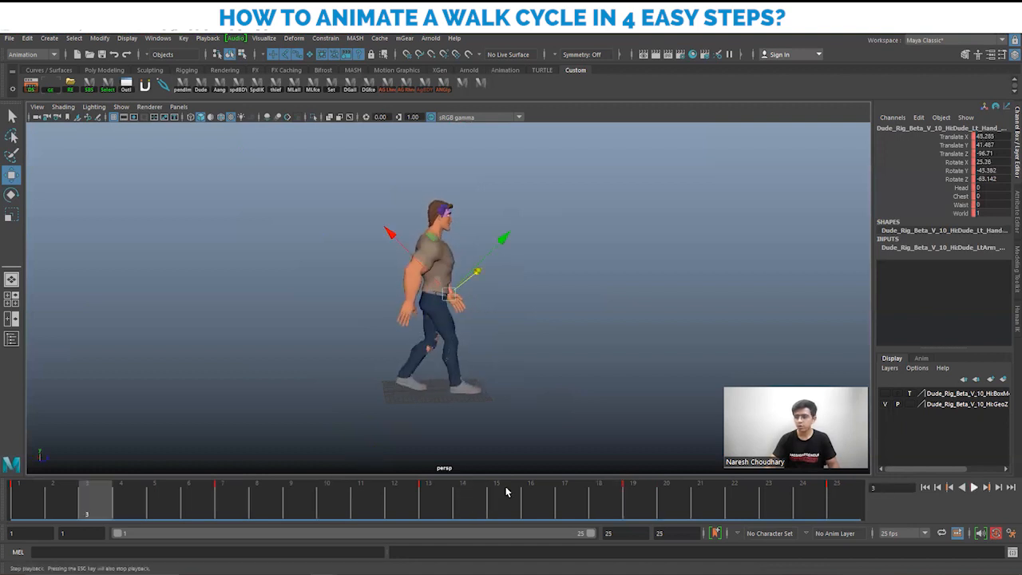
Step: Replay the walk from frame 1 and examine the torso and arm motion up close with the rig controls shown
click(24, 495)
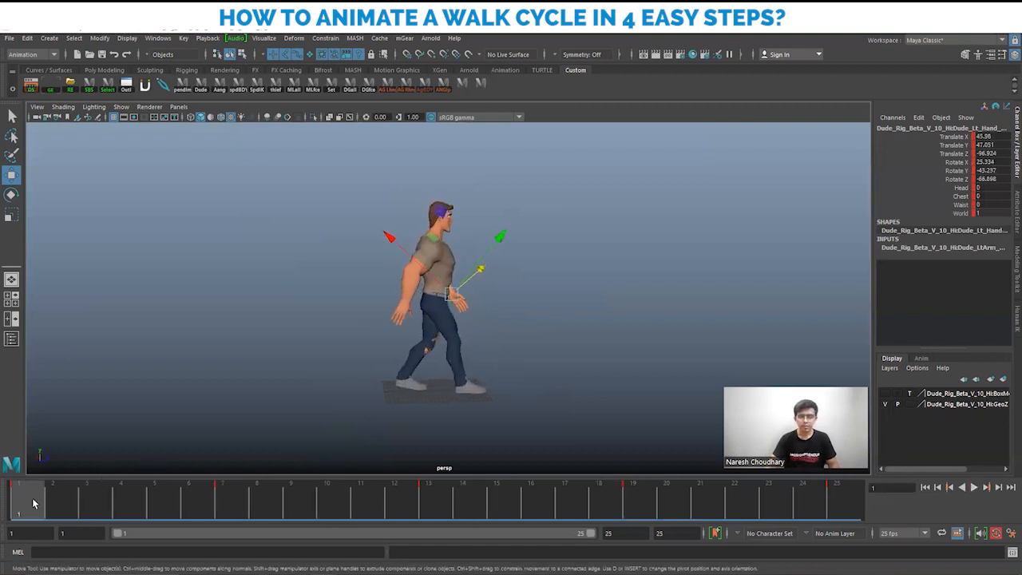
key(alt+v)
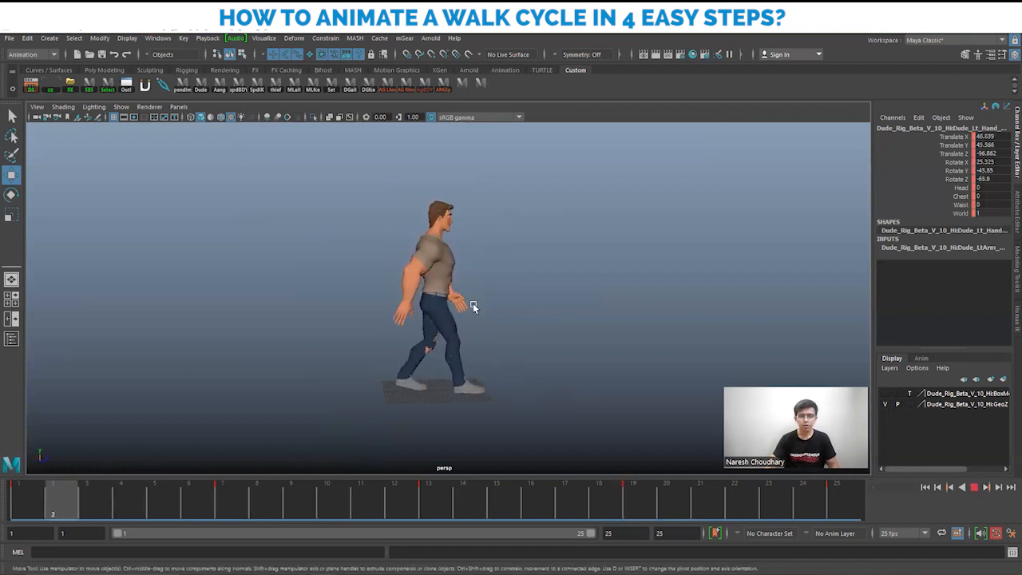
key(Escape)
alt+right_drag(331, 286, 569, 359)
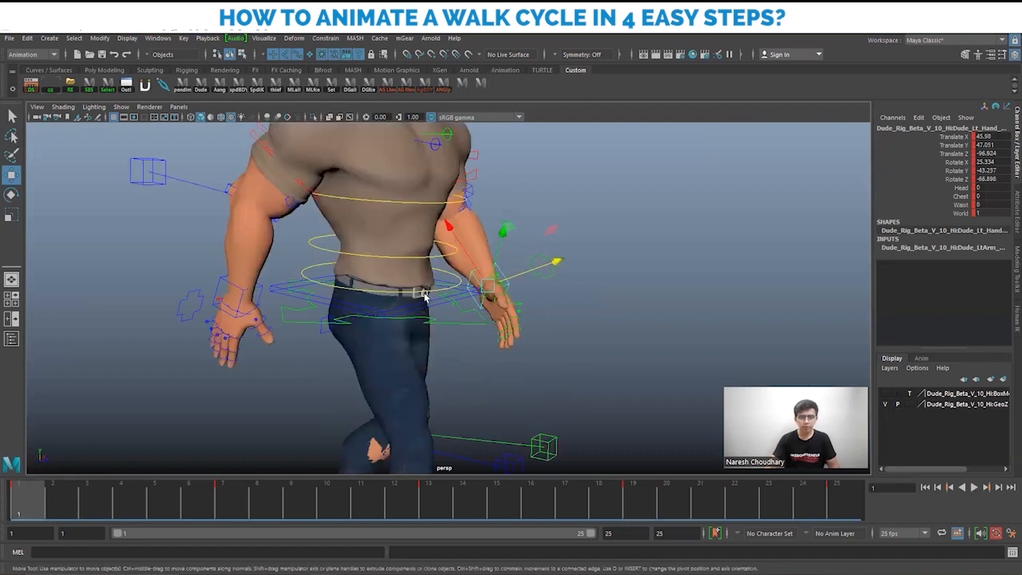
alt+drag(425, 296, 307, 336)
key(alt+v)
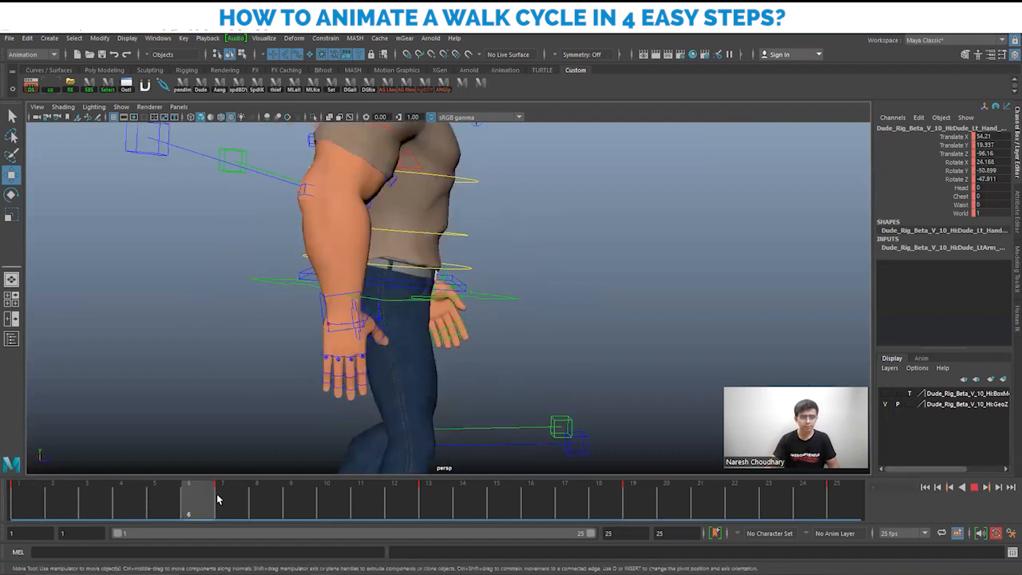
key(Escape)
alt+drag(427, 226, 397, 256)
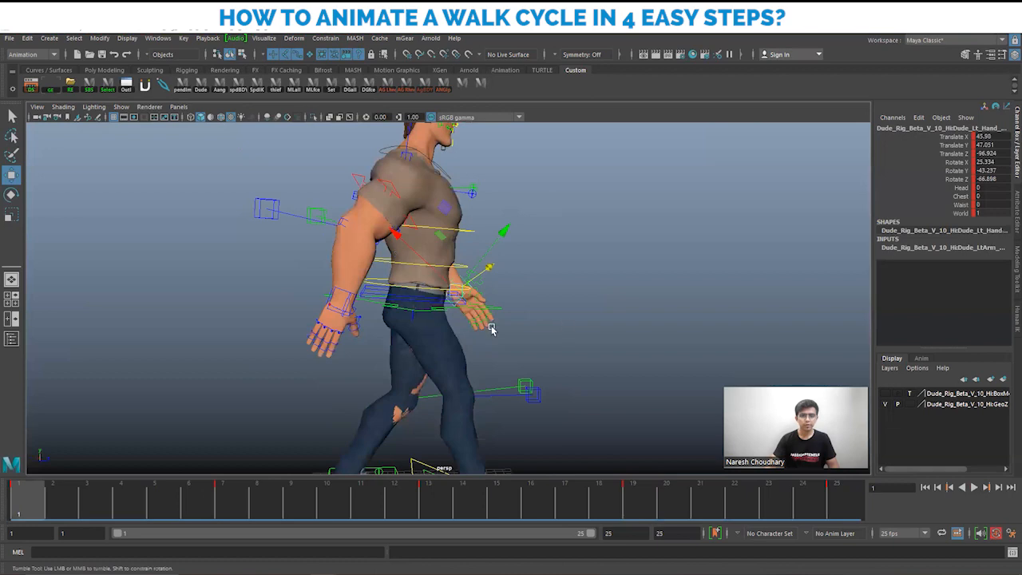
alt+drag(491, 329, 284, 529)
Step: At frame 7, rotate the spine controls to adjust the torso's lean in the passing pose
click(226, 492)
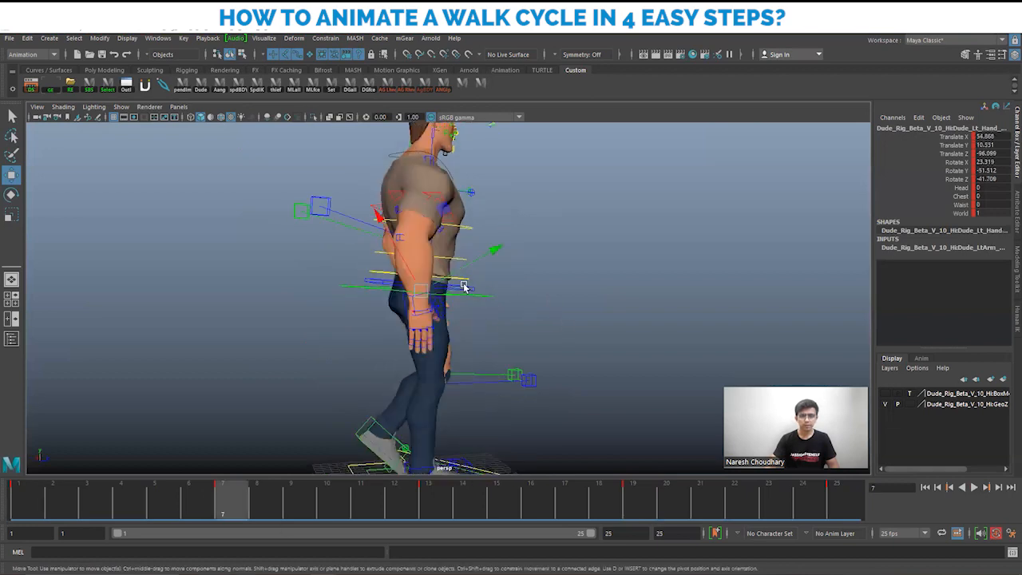
click(465, 287)
alt+drag(465, 288, 503, 258)
click(486, 298)
key(e)
key(w)
alt+middle_drag(468, 262, 462, 276)
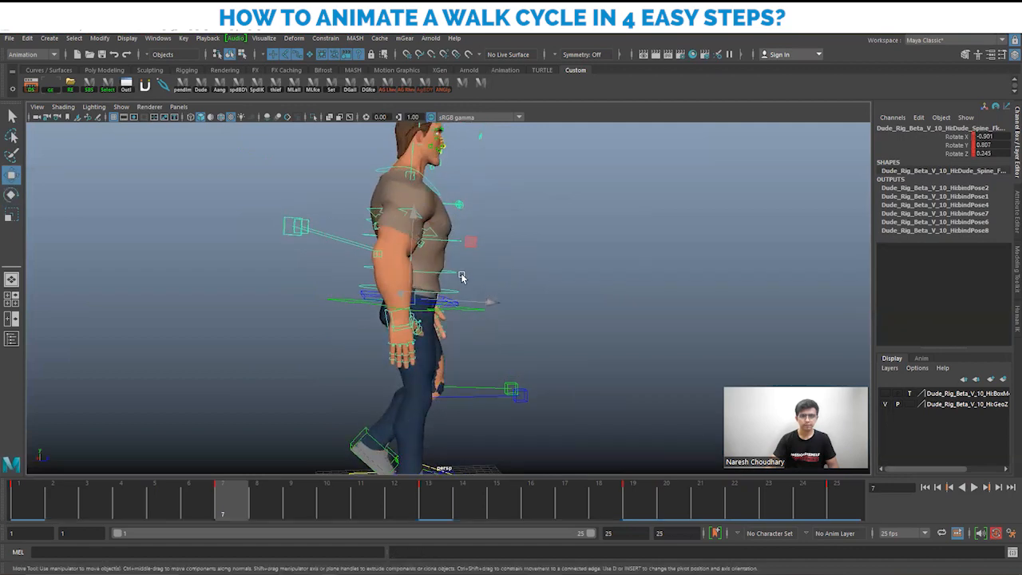
key(e)
drag(494, 236, 499, 209)
key(w)
key(e)
key(w)
alt+middle_drag(515, 254, 502, 313)
Step: Rotate the head control at frame 7 to about -0.56° in X
click(419, 159)
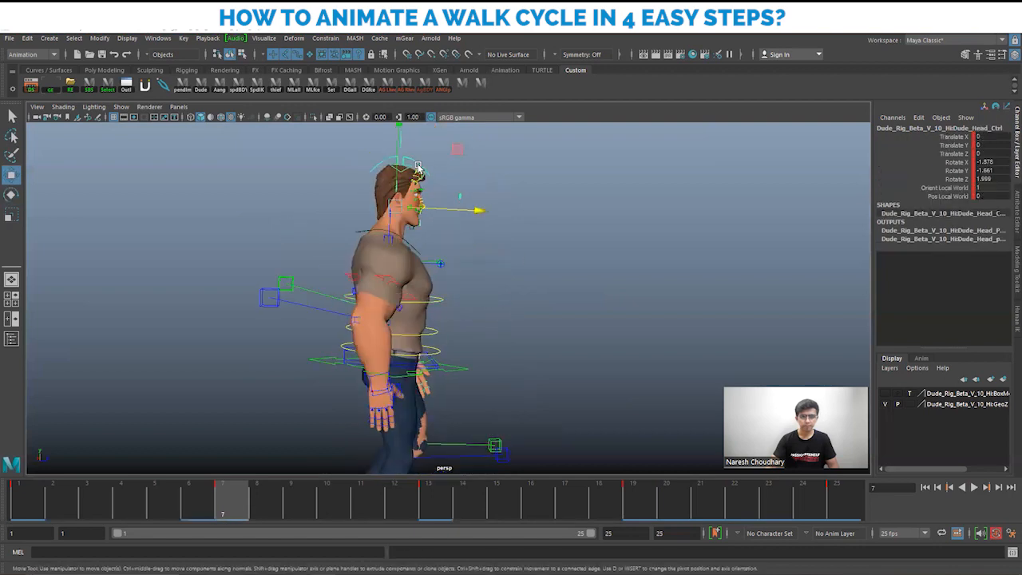
key(e)
drag(483, 220, 486, 231)
key(w)
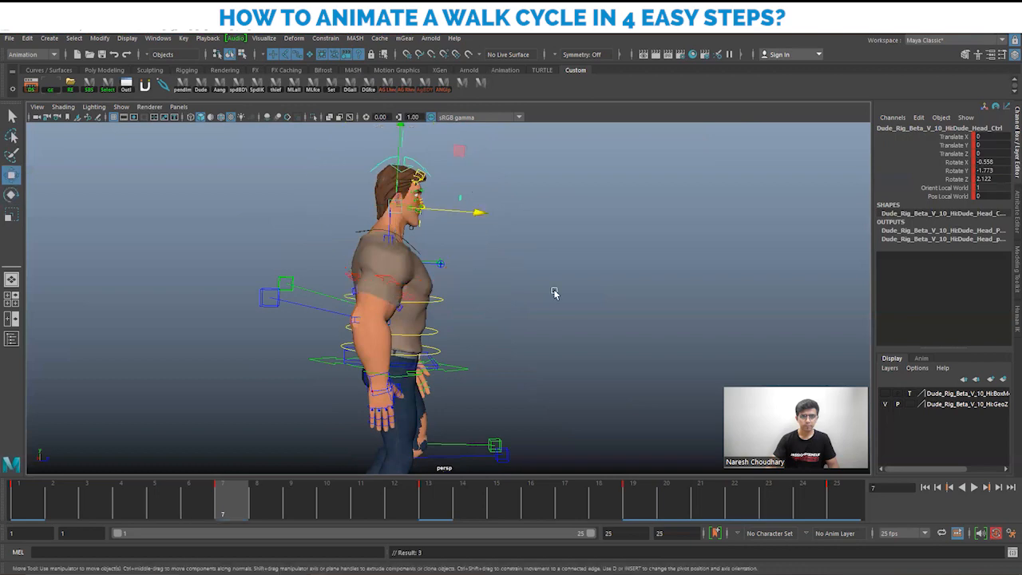
Step: Scrub through the first half of the walk to frame 13 and rotate the spine controls there to adjust the torso's lean
alt+drag(554, 293, 504, 250)
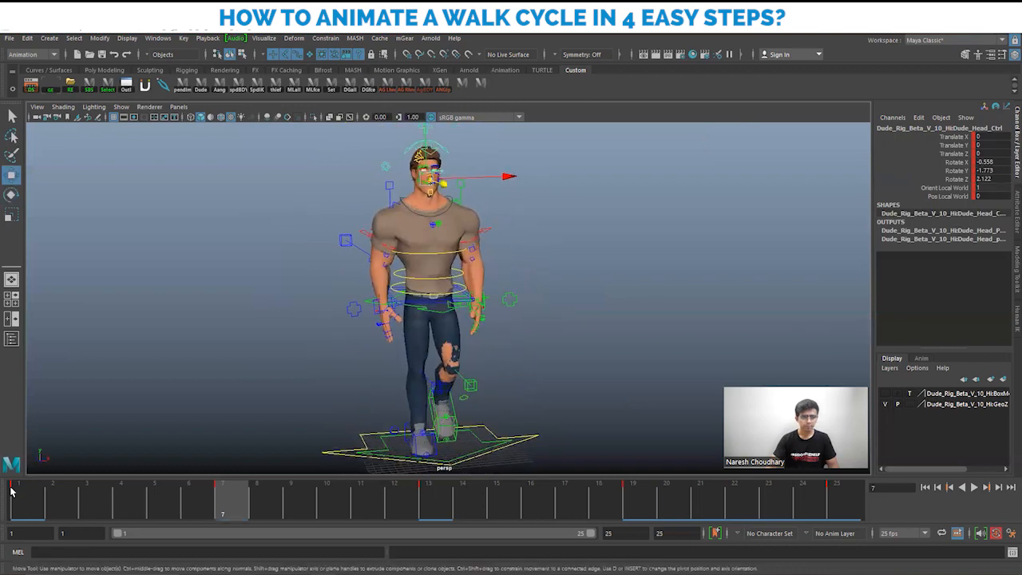
click(35, 503)
drag(51, 502, 204, 498)
alt+drag(311, 383, 431, 383)
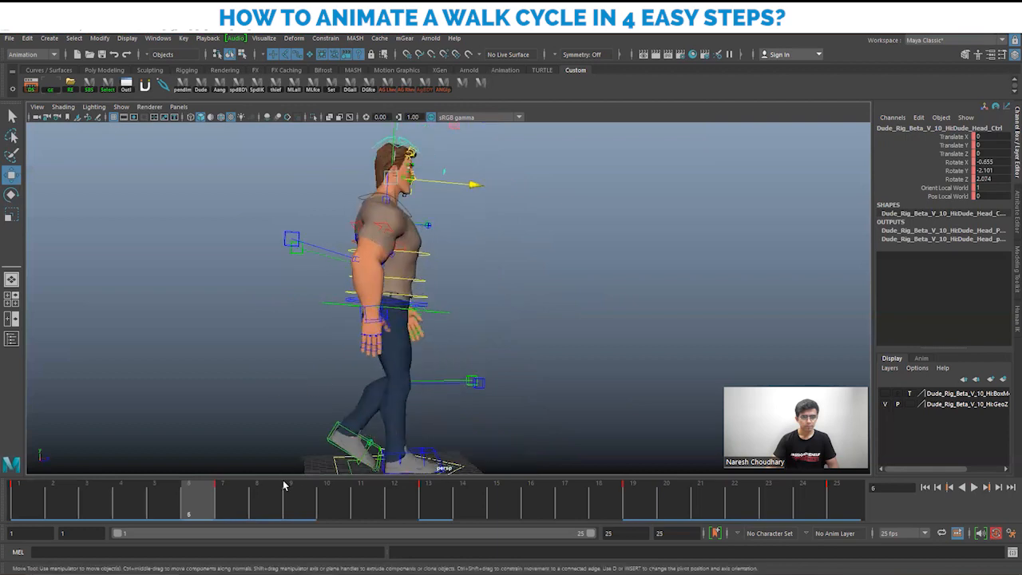
drag(292, 501, 451, 496)
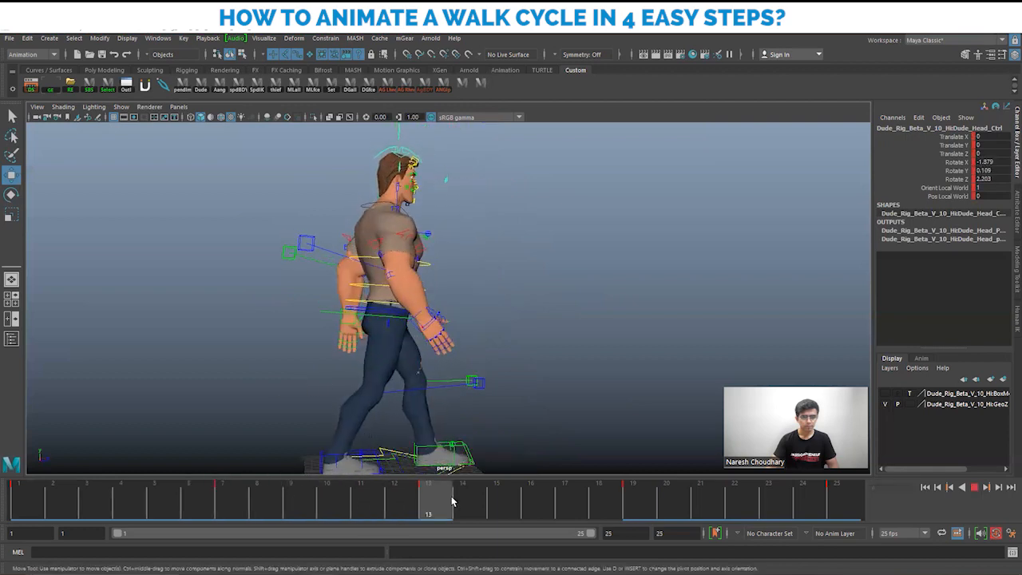
alt+drag(511, 316, 504, 314)
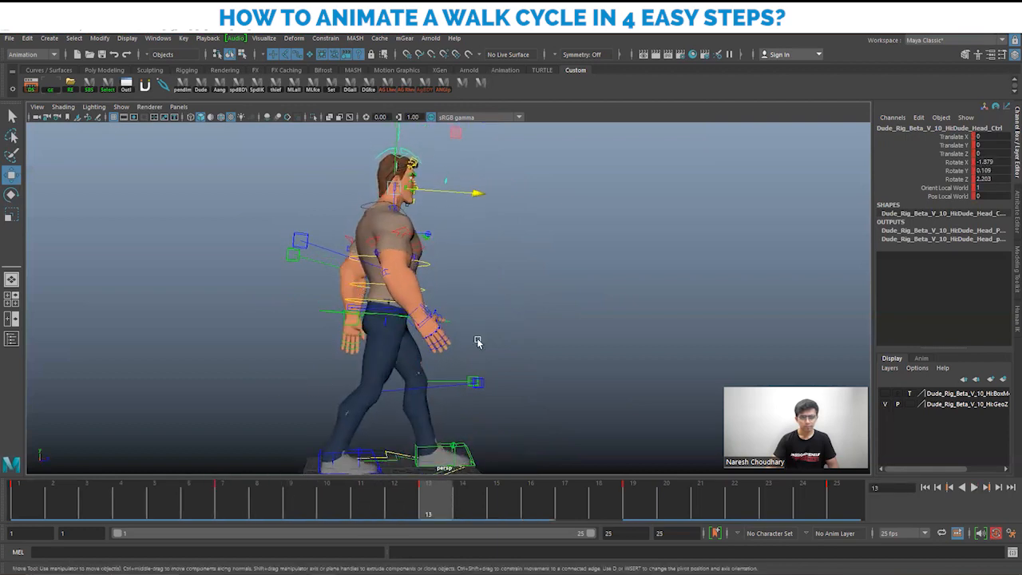
key(e)
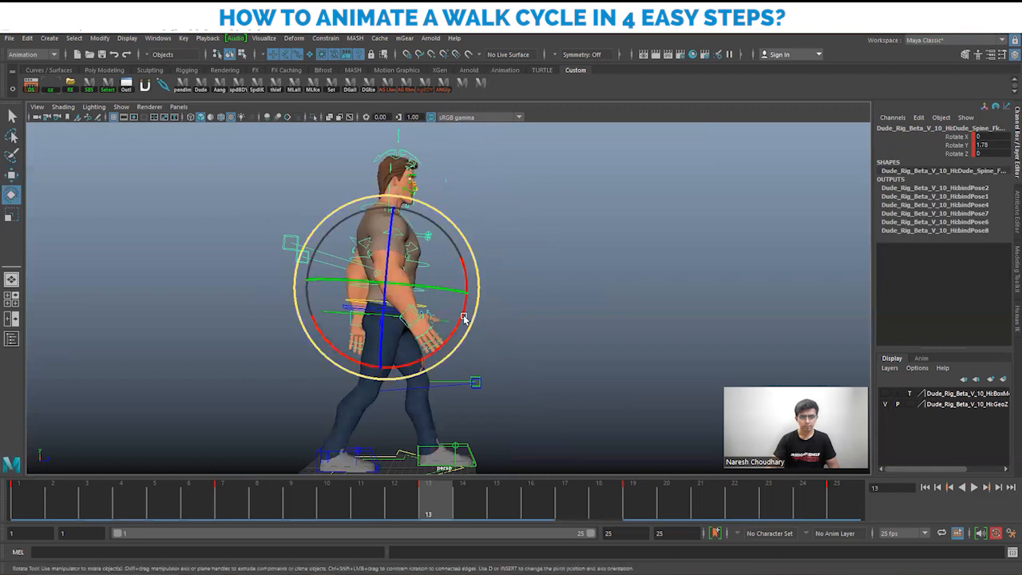
drag(464, 317, 482, 276)
key(w)
key(e)
key(w)
key(e)
key(w)
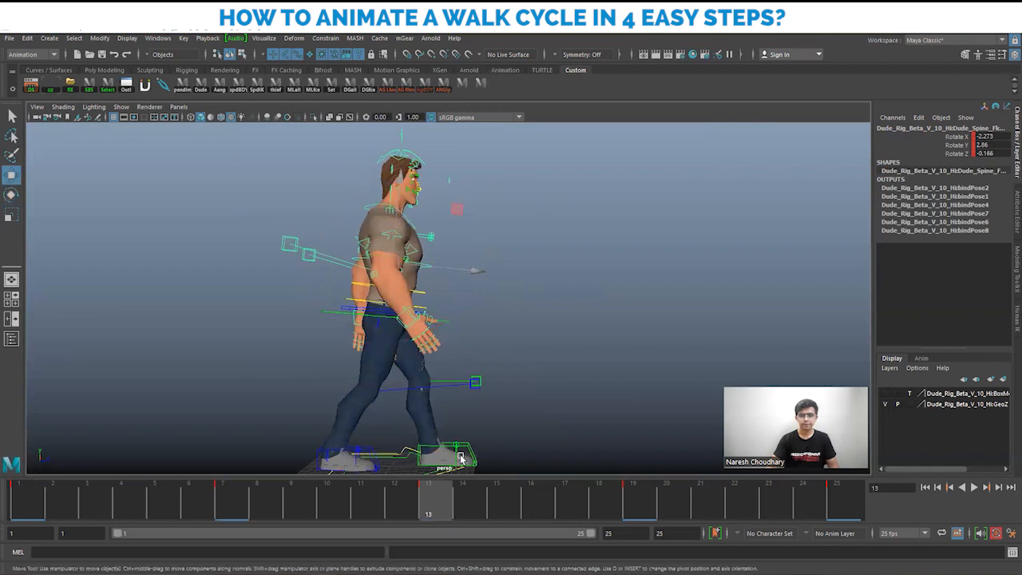
Step: At frame 25, rotate the lowest spine control slightly forward
click(22, 508)
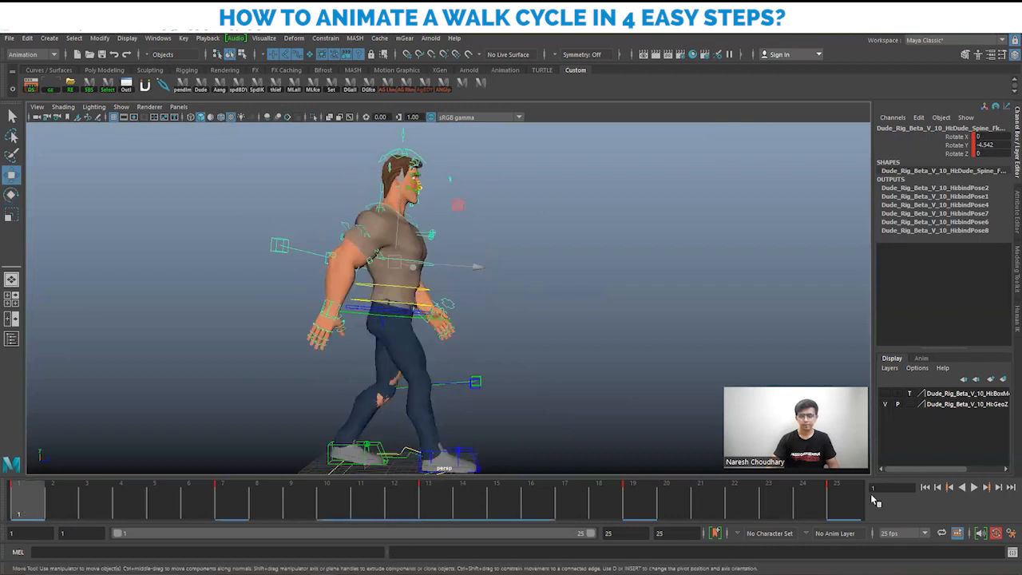
click(844, 504)
click(419, 313)
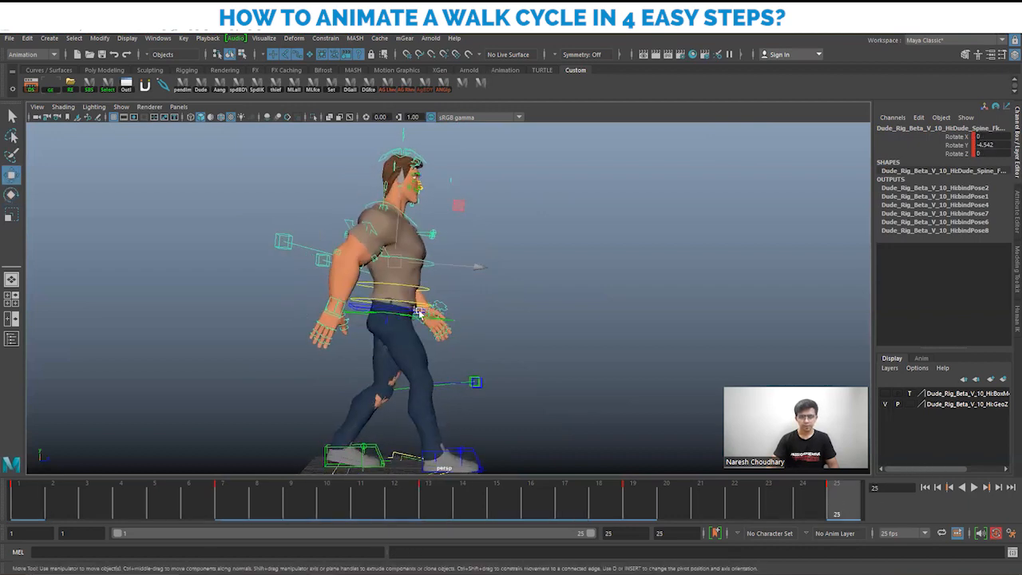
click(405, 303)
key(e)
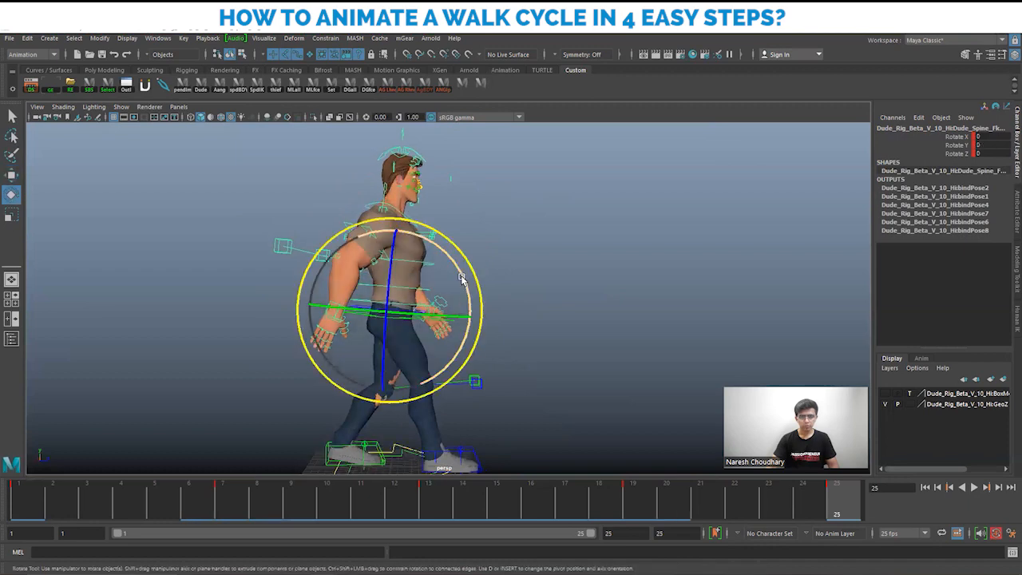
drag(459, 274, 463, 280)
key(w)
Step: Adjust the rotation of the middle and upper spine controls at frame 25
click(416, 290)
key(e)
key(w)
key(e)
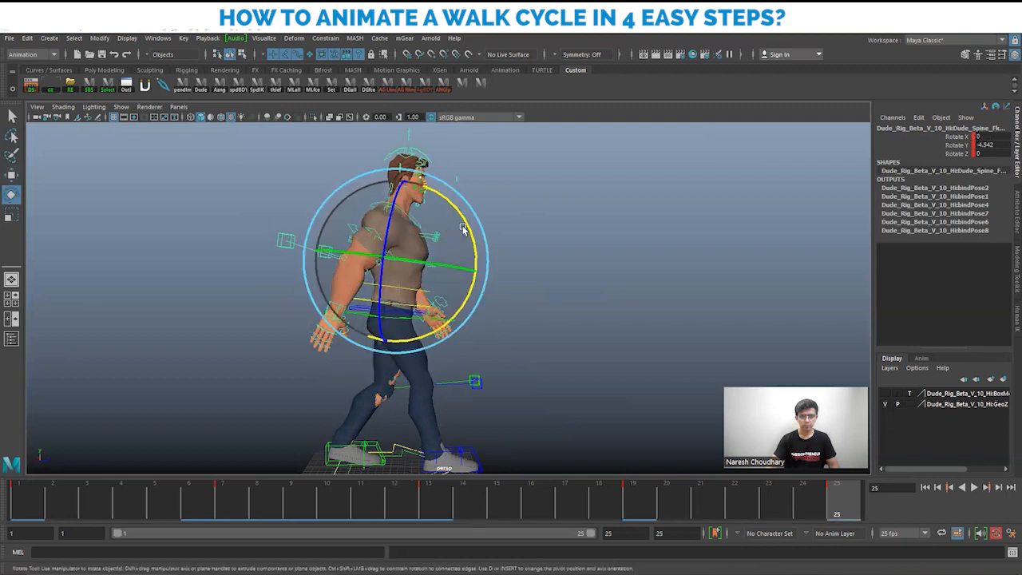
drag(467, 228, 465, 224)
key(w)
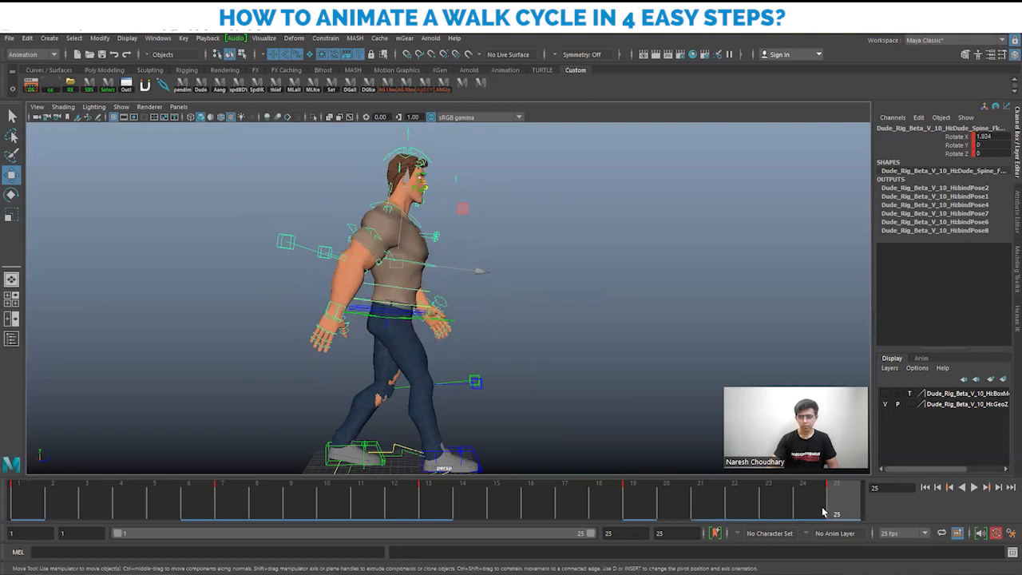
Step: Copy the spine controls' pose from frame 25 to frame 1
key(alt+v)
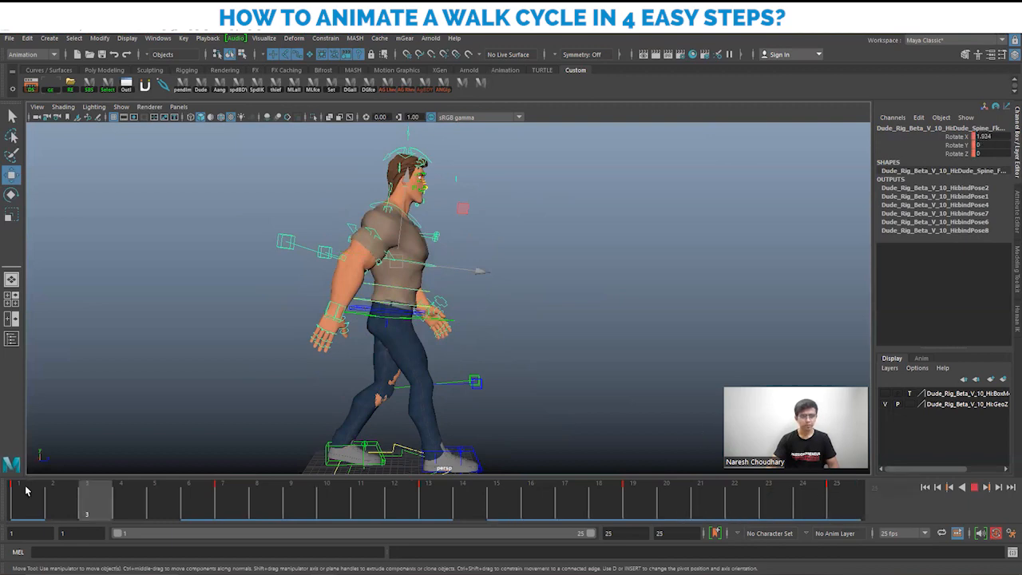
click(25, 490)
scroll(474, 360, down, 2)
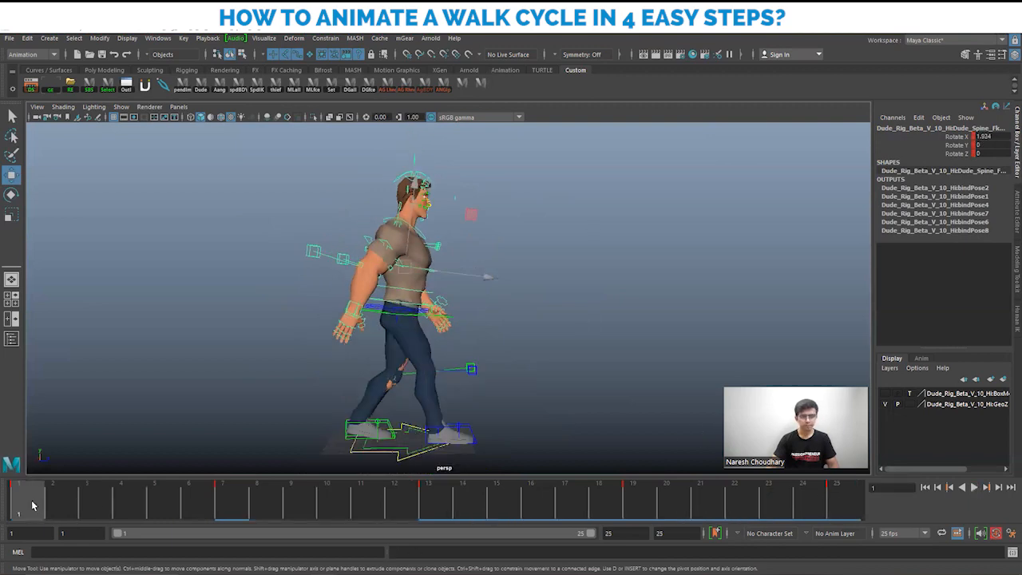
Step: Preview the walk up to frame 19, rotate the lowest spine control there to about -1.3° in X, and key it
key(alt+v)
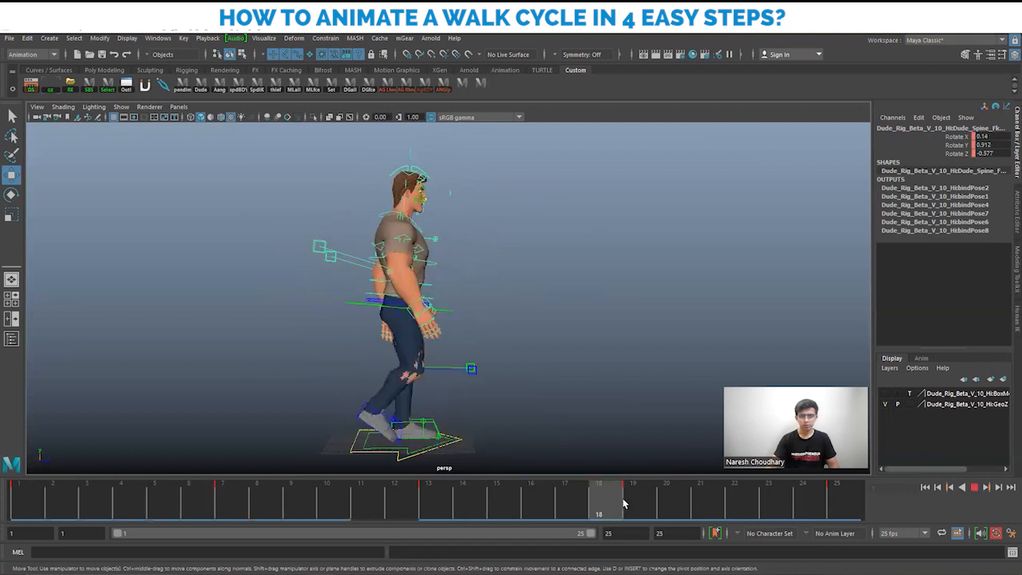
key(alt+v)
alt+right_drag(454, 283, 532, 302)
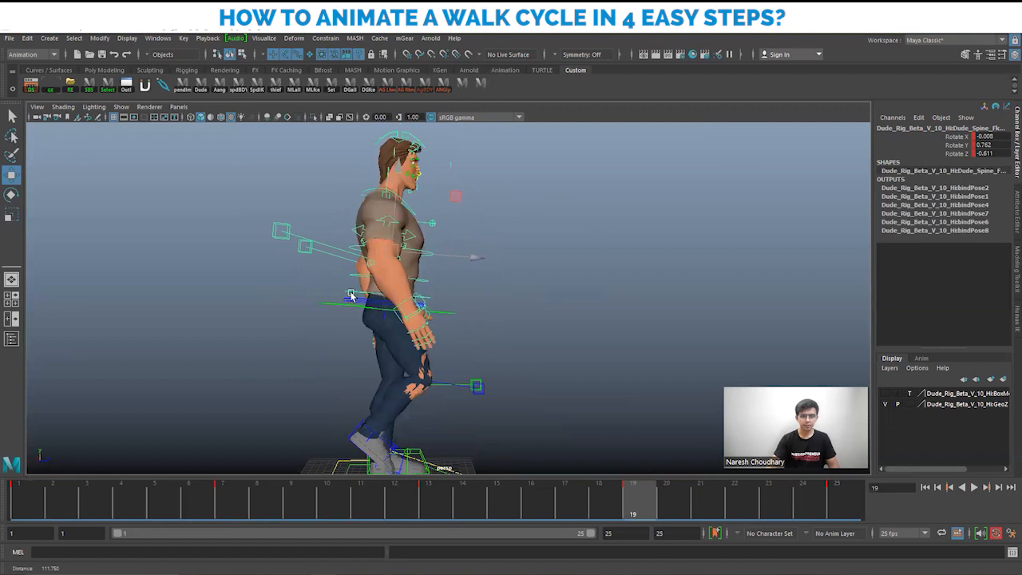
click(349, 293)
click(474, 312)
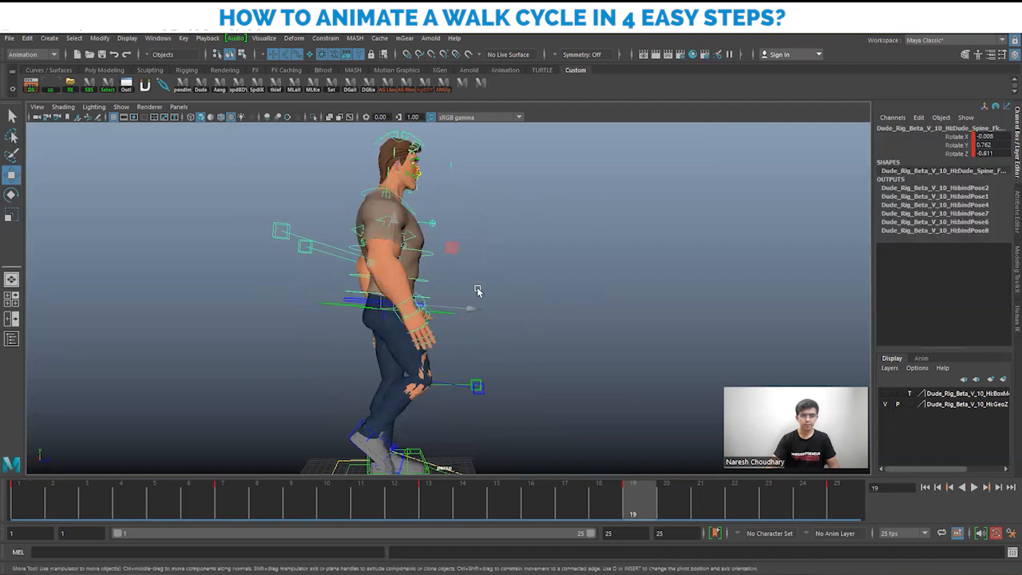
key(e)
drag(476, 288, 477, 288)
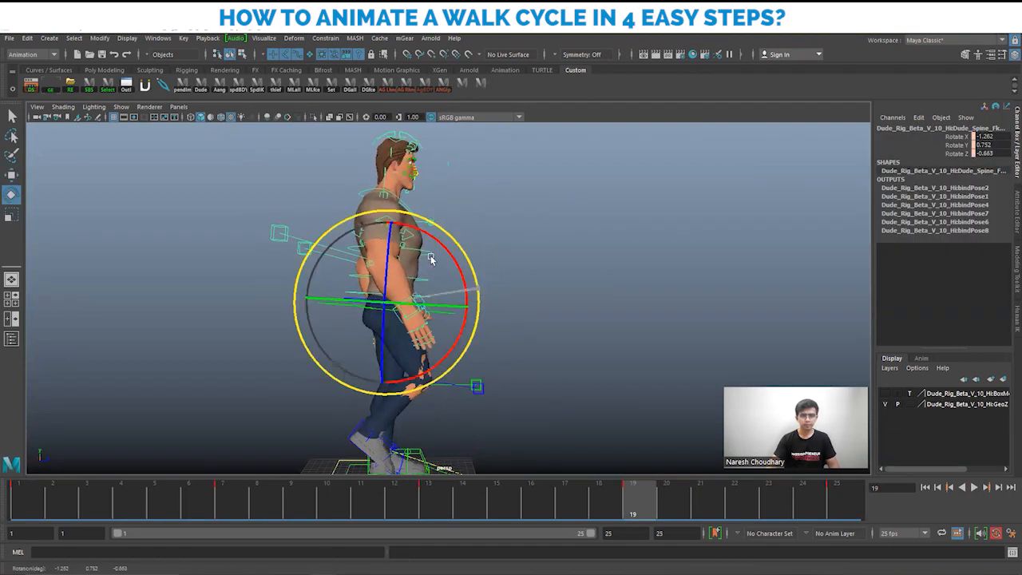
key(s)
key(w)
Step: At frame 19, rotate the upper spine control to about 3.5° in X and the neck control to about 0.5° in X
drag(431, 259, 412, 208)
key(e)
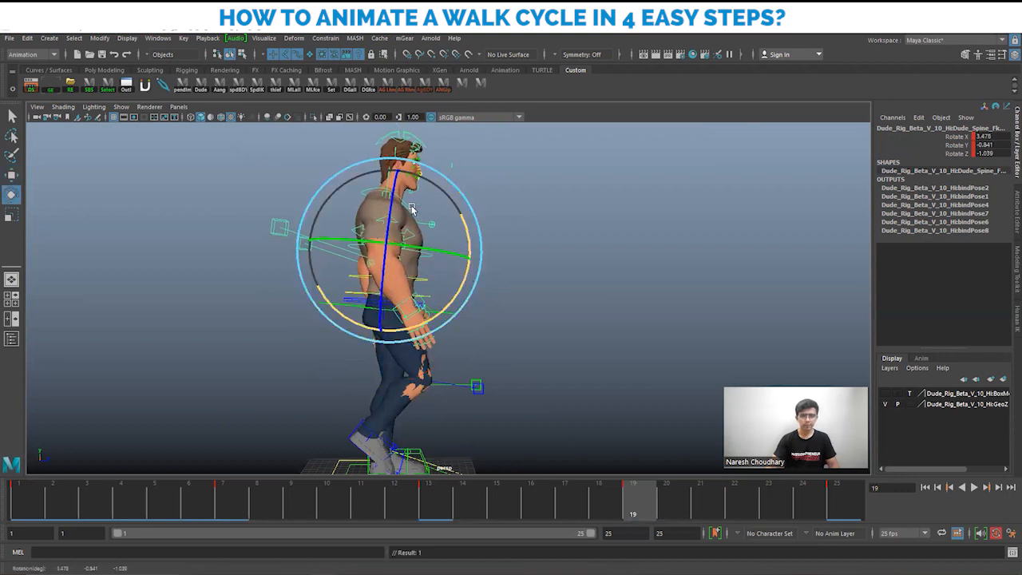
click(412, 208)
key(w)
key(e)
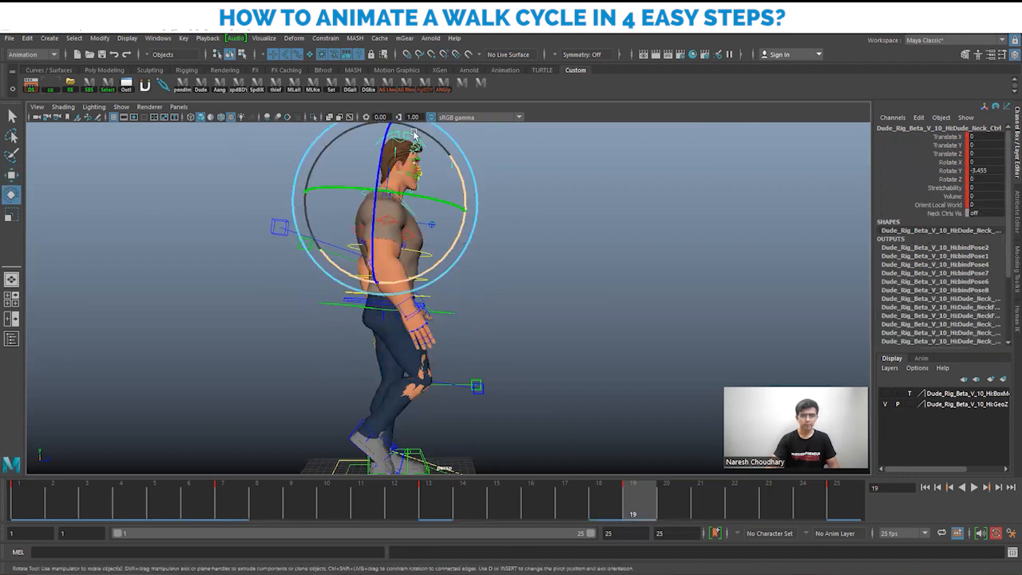
drag(414, 136, 409, 134)
key(w)
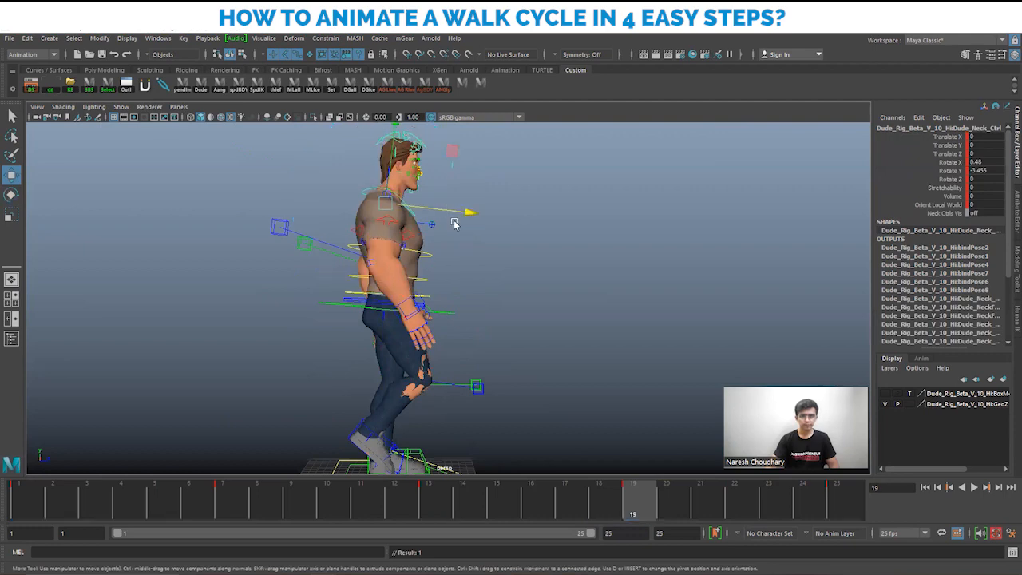
Step: At frame 19, rotate the head control to about -1° in X
key(Down)
key(e)
click(452, 229)
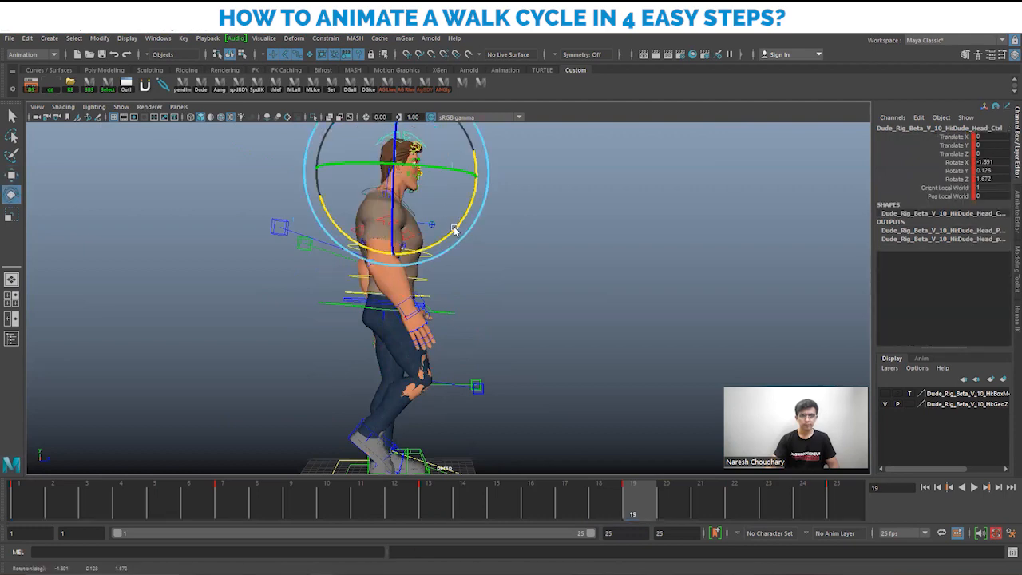
drag(452, 229, 454, 231)
key(w)
alt+drag(529, 270, 557, 278)
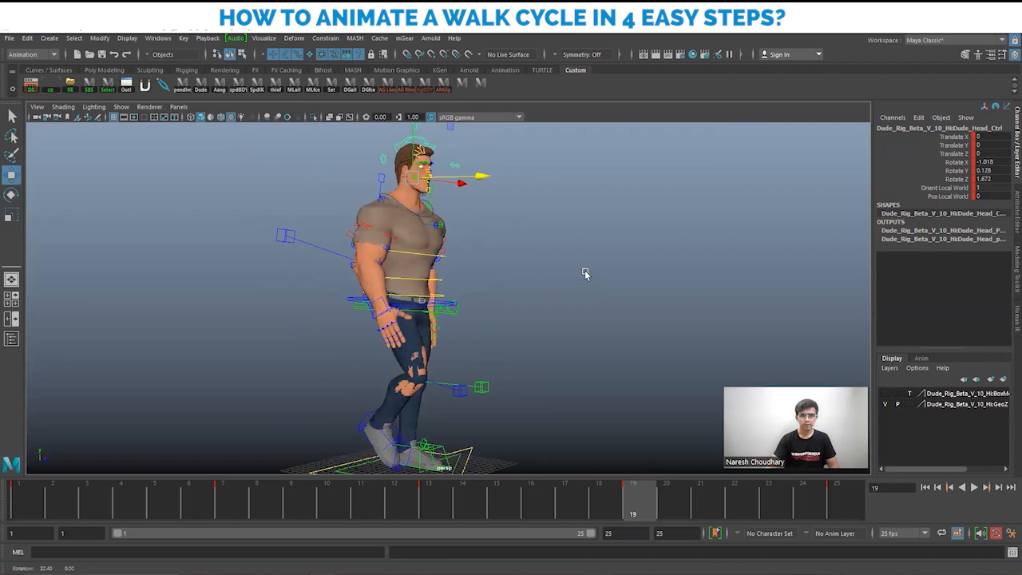
Step: Play back the whole walk cycle from frame 1 and review the body motion from the side
key(bracketleft)
alt+right_drag(56, 462, 35, 502)
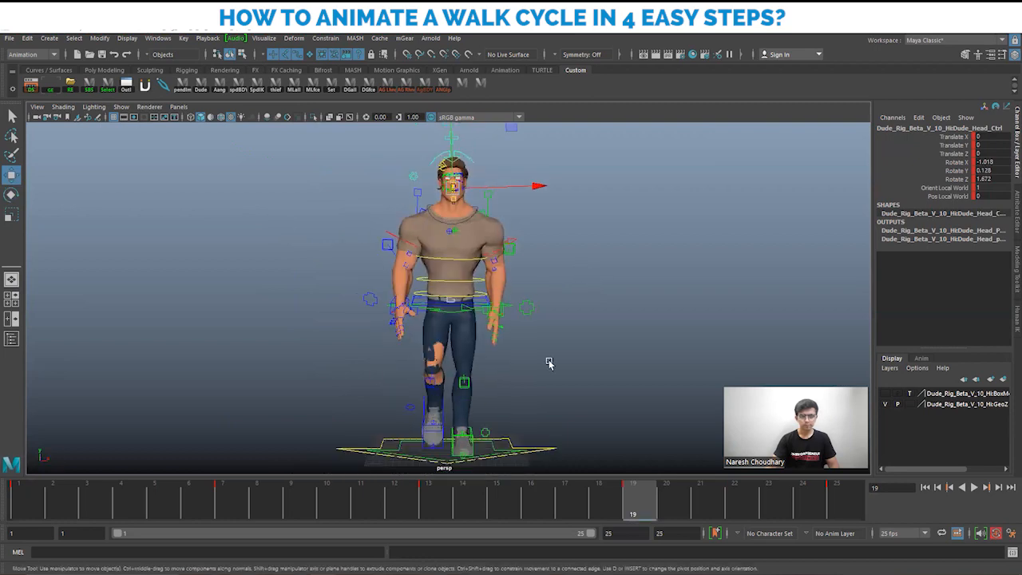
key(alt+shift+v)
key(bracketleft)
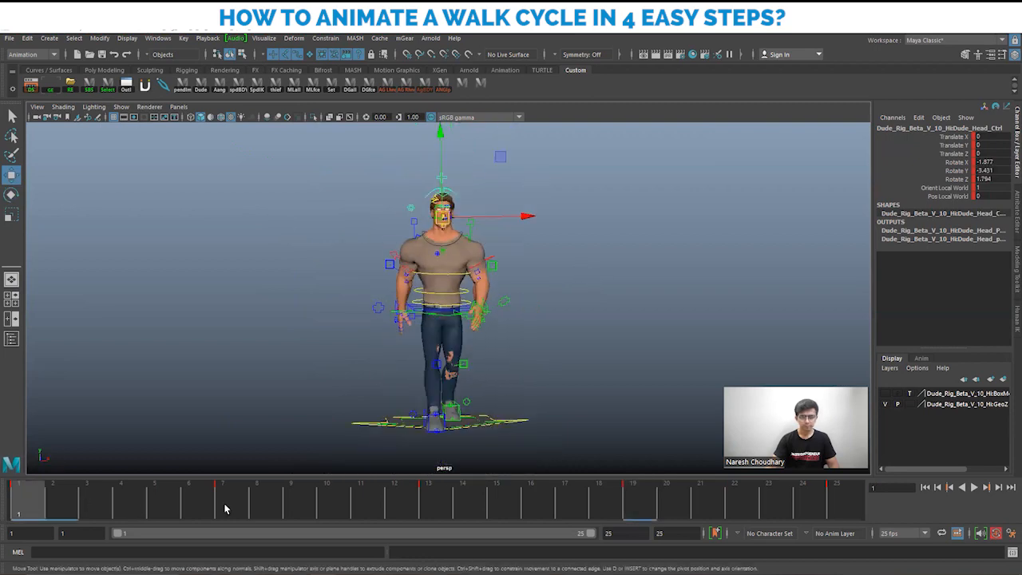
key(alt+v)
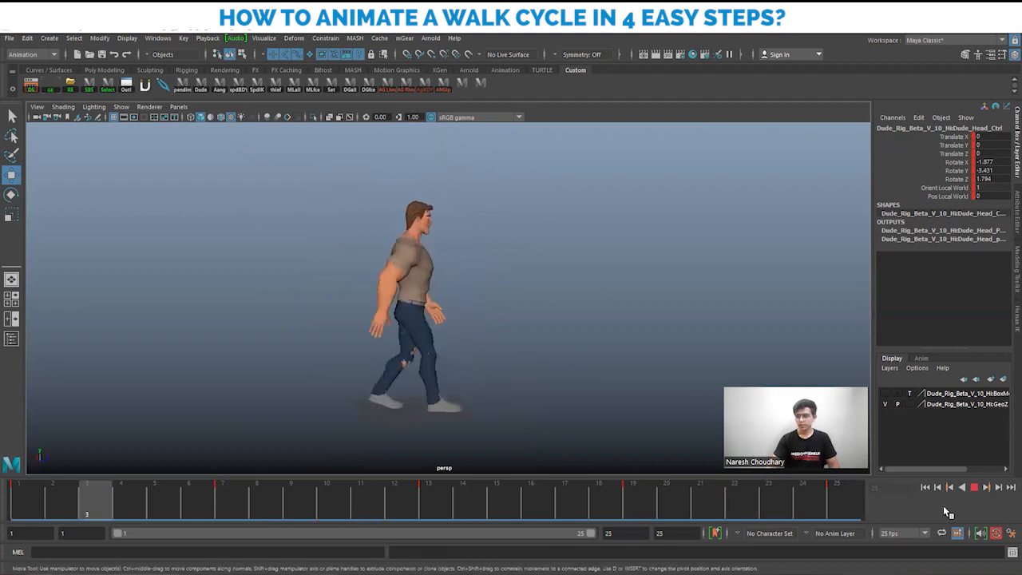
key(Escape)
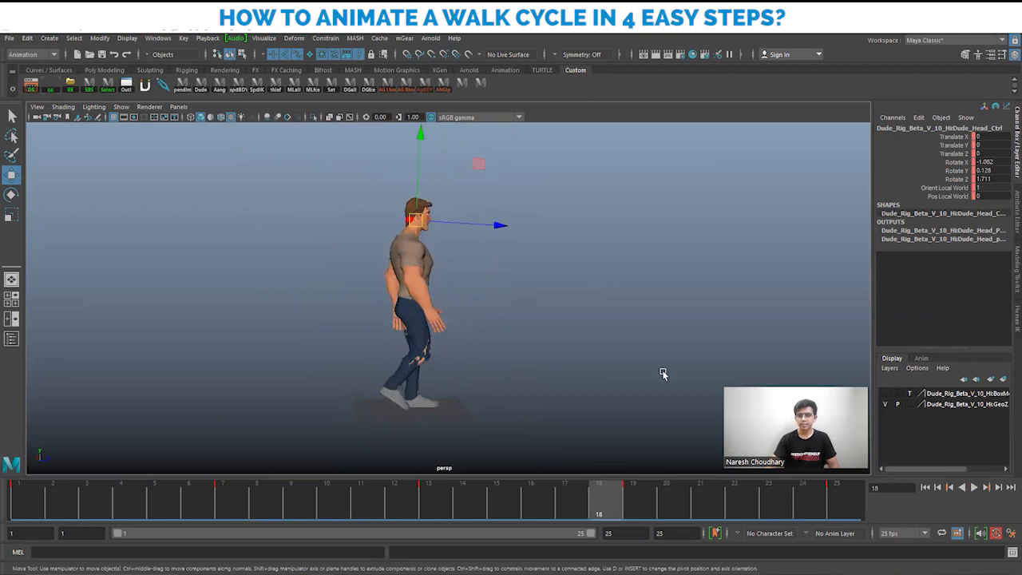
Step: Select the right hand control at frame 18 and examine the arm and leg pose from several angles
scroll(448, 336, up, 7)
scroll(495, 312, down, 3)
alt+middle_drag(495, 312, 536, 310)
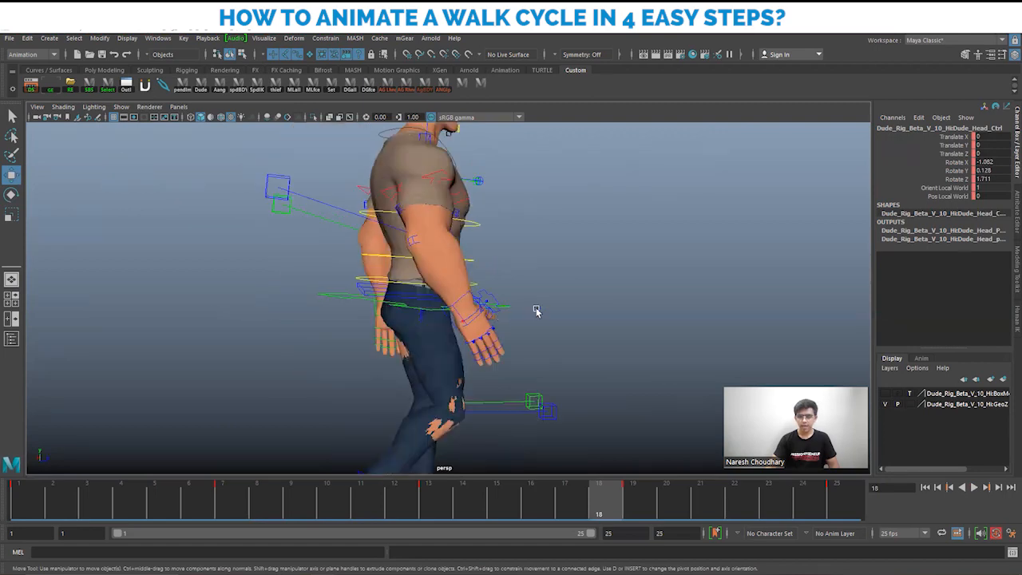
click(462, 315)
click(464, 322)
scroll(464, 322, down, 2)
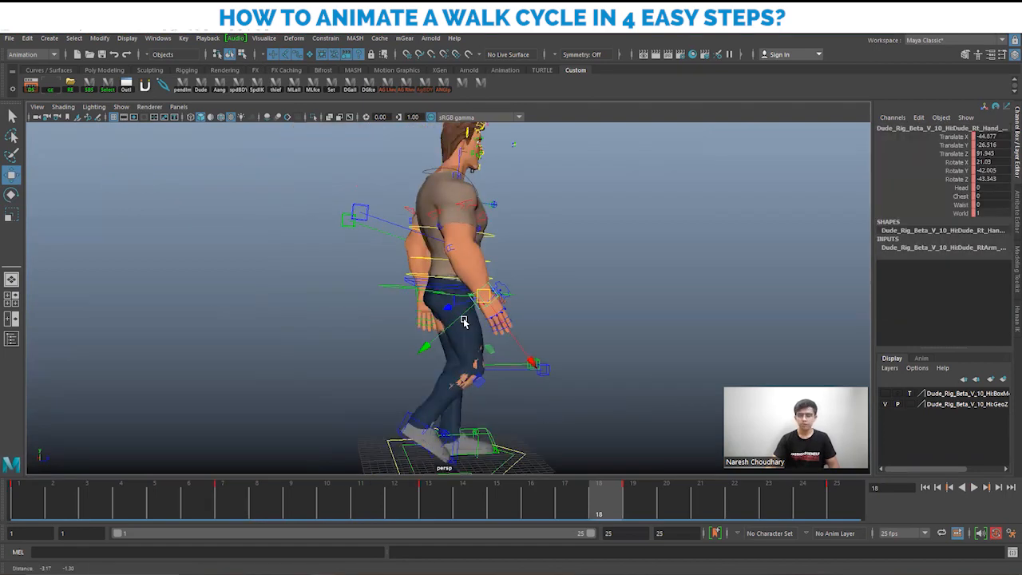
mouse_move(544, 311)
alt+mouse_down()
mouse_move(499, 311)
mouse_move(534, 304)
alt+mouse_up()
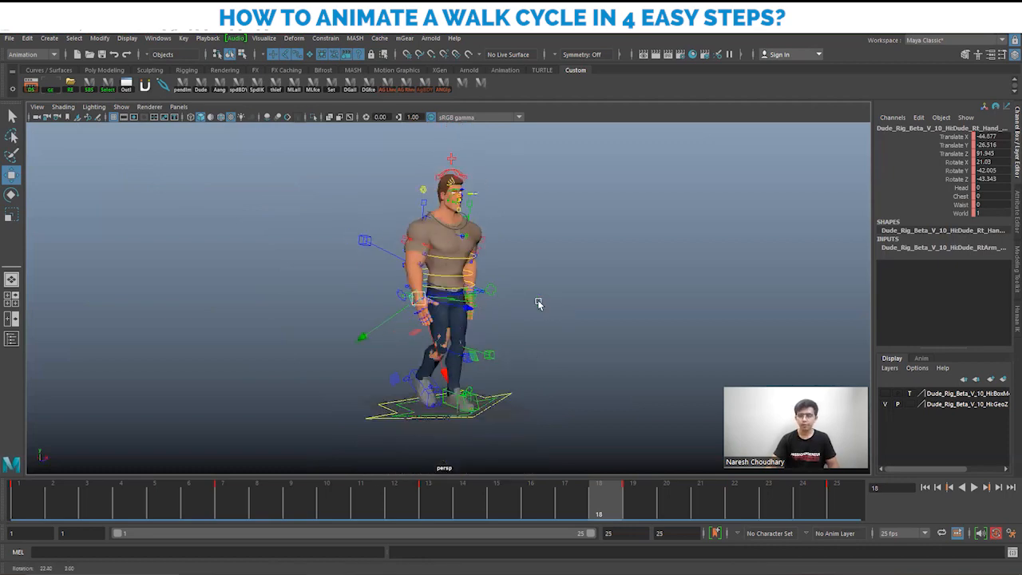
alt+drag(541, 301, 569, 308)
alt+drag(471, 331, 522, 350)
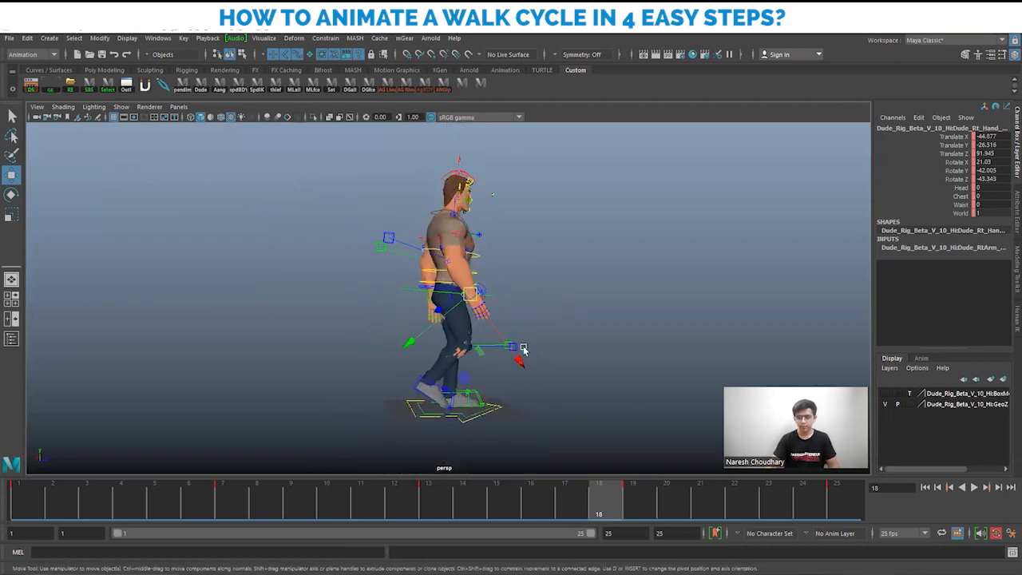
alt+middle_drag(522, 350, 490, 305)
alt+drag(491, 306, 471, 323)
alt+right_drag(442, 343, 463, 354)
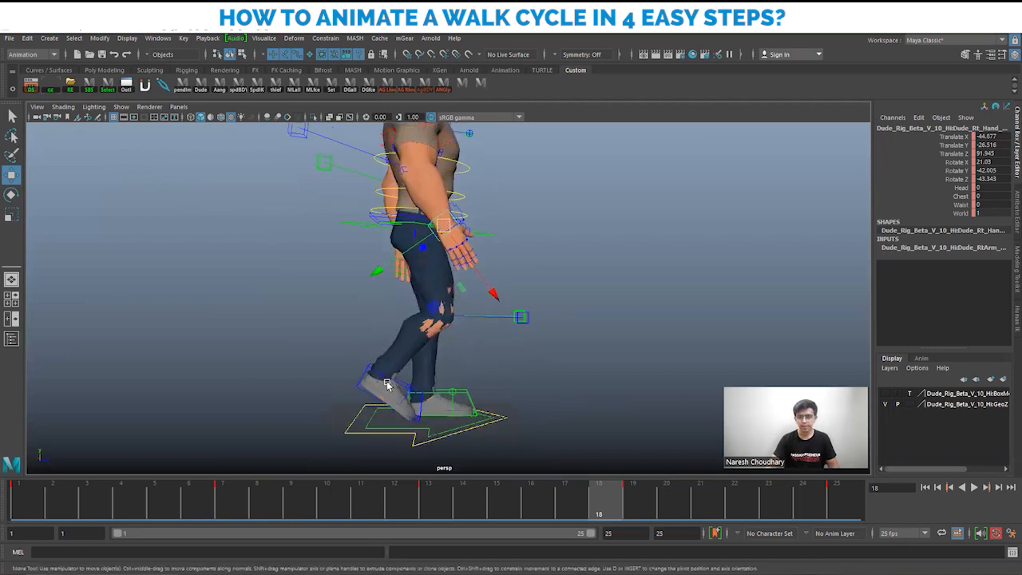
Step: Scrub through frames 1 to 15, comparing the keyed frames of the left foot and right hand controls
click(25, 515)
drag(32, 503, 426, 503)
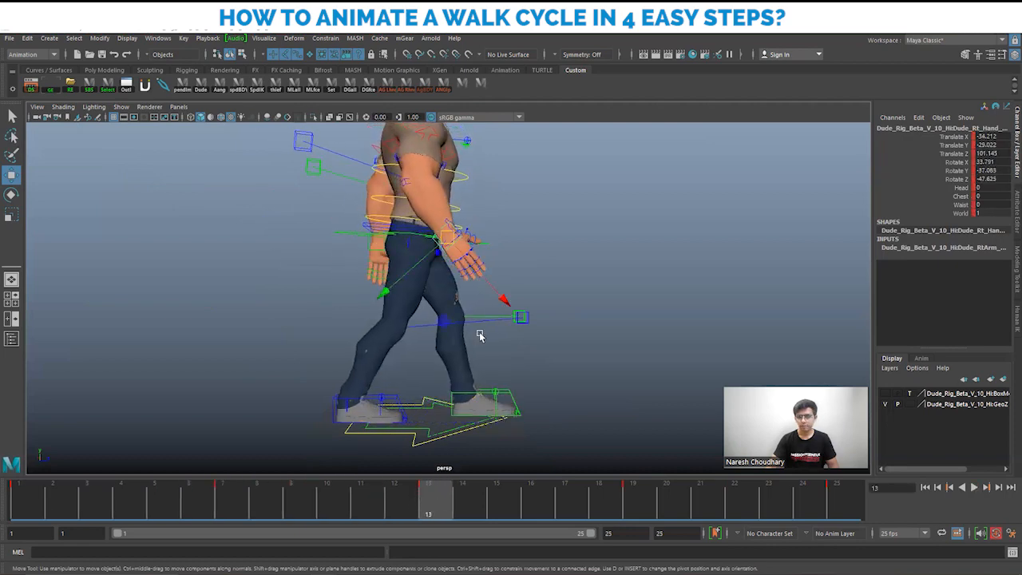
mouse_move(43, 509)
mouse_down()
mouse_move(514, 495)
mouse_move(320, 506)
mouse_move(427, 503)
mouse_up()
click(481, 396)
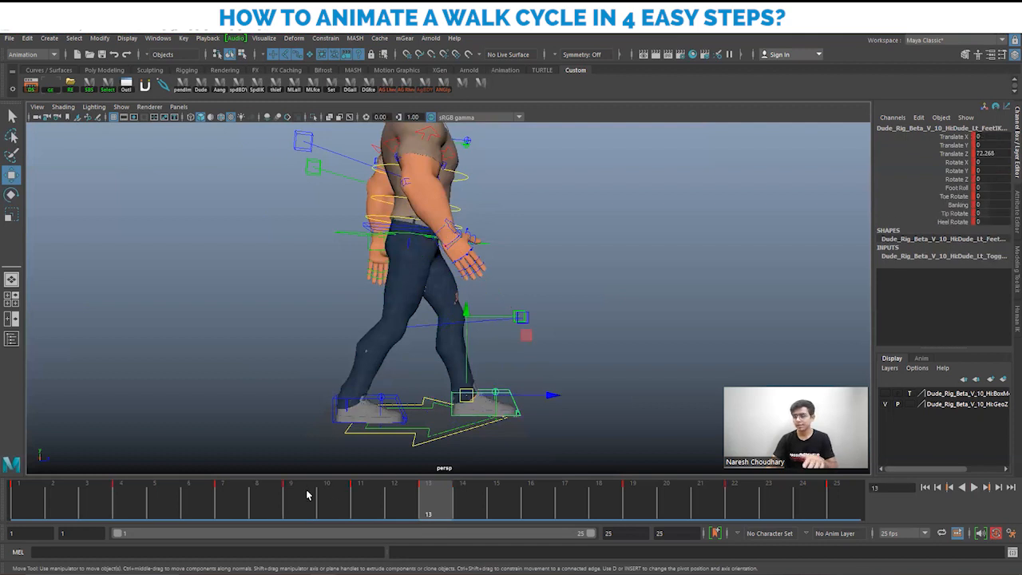
click(439, 231)
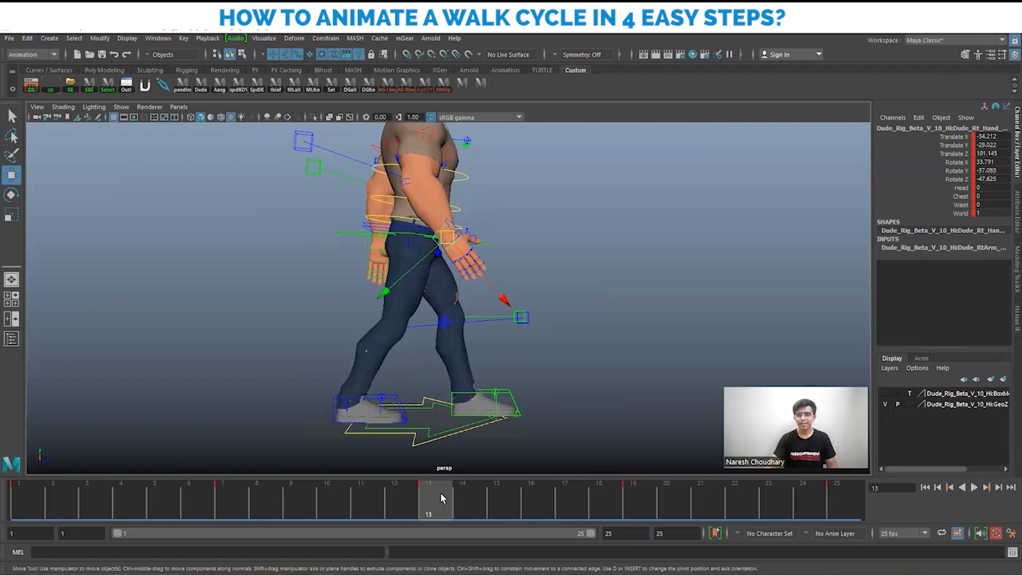
drag(144, 504, 501, 508)
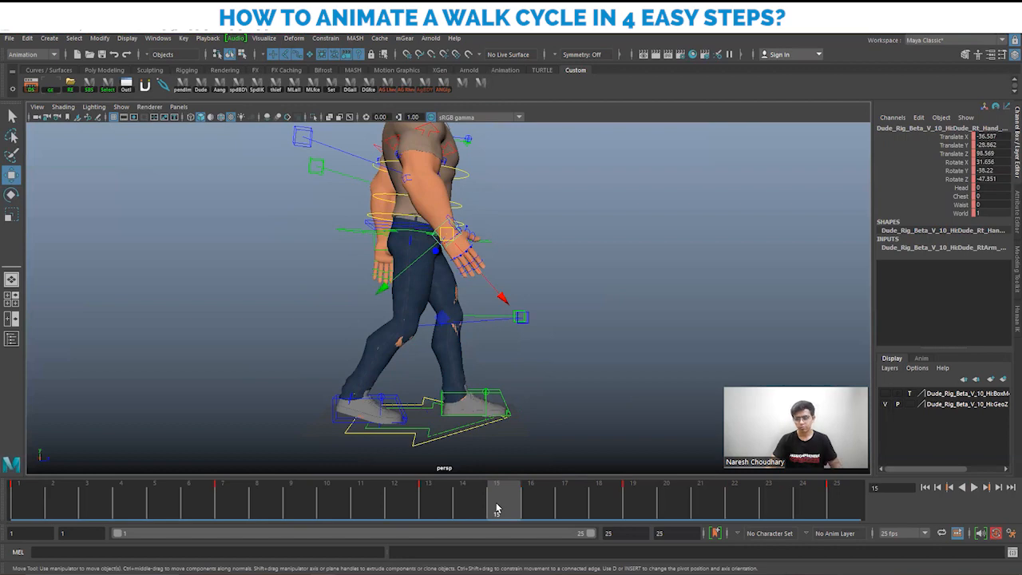
drag(86, 496, 345, 496)
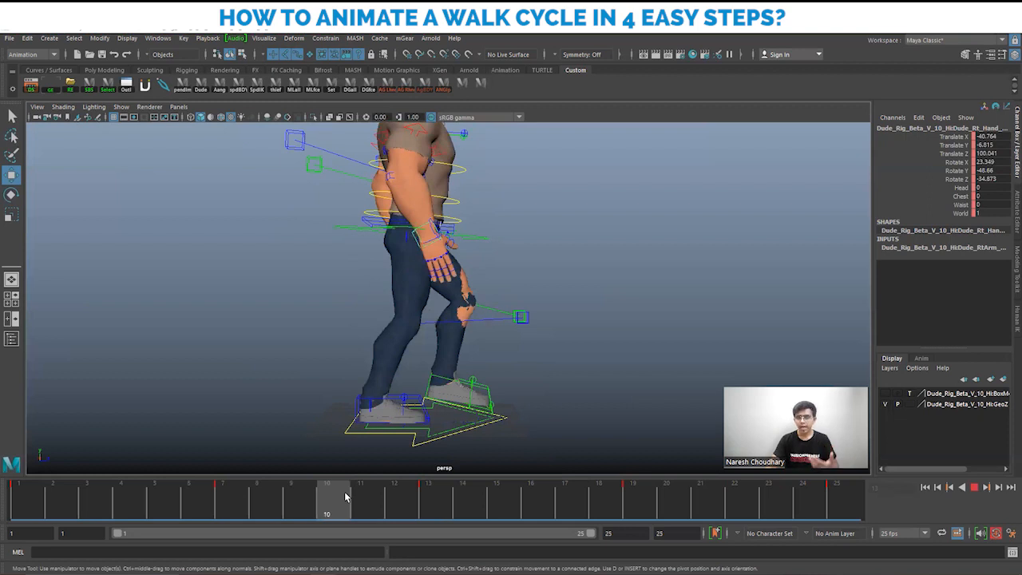
drag(345, 497, 344, 496)
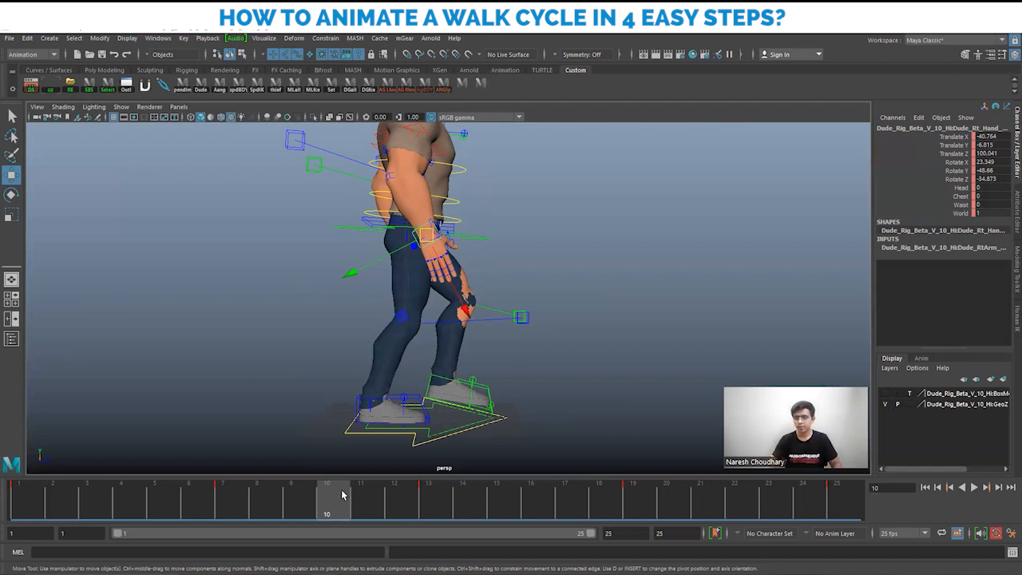
Step: Examine the full body from the side while scrubbing through the first five frames of the walk
alt+drag(595, 354, 476, 356)
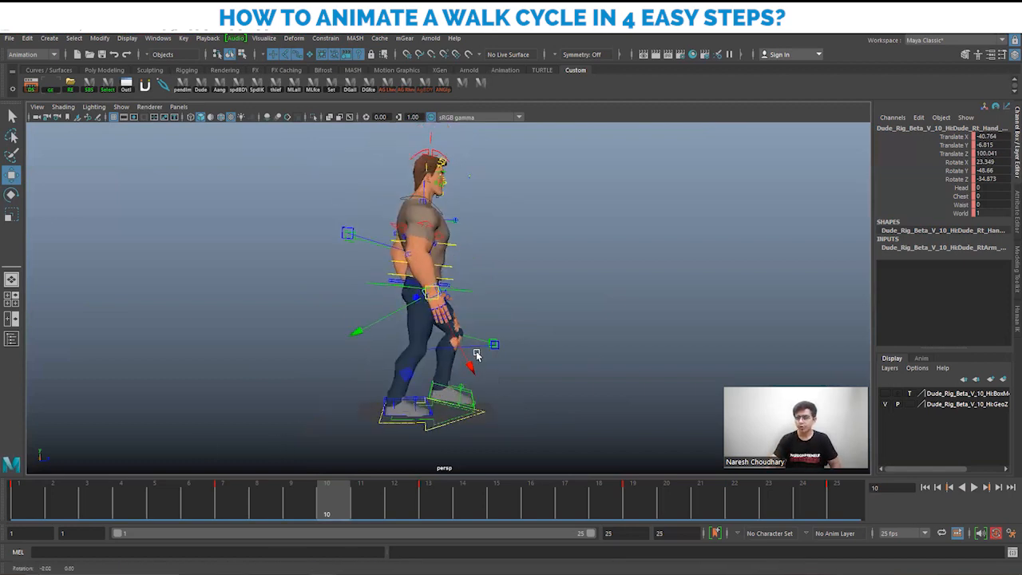
click(30, 499)
mouse_move(32, 501)
mouse_down()
mouse_move(165, 510)
mouse_move(22, 523)
mouse_move(24, 509)
mouse_up()
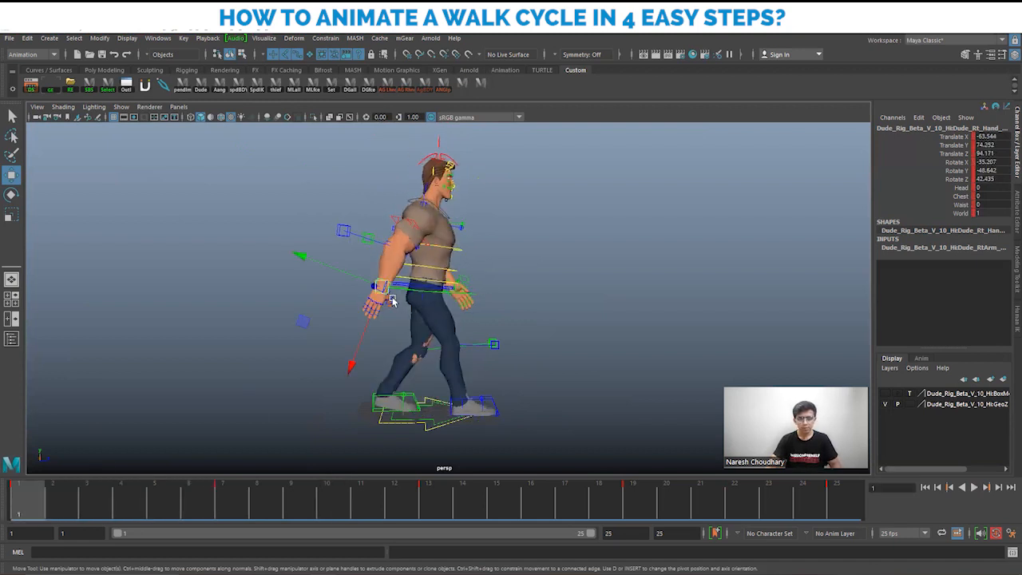
key(alt+v)
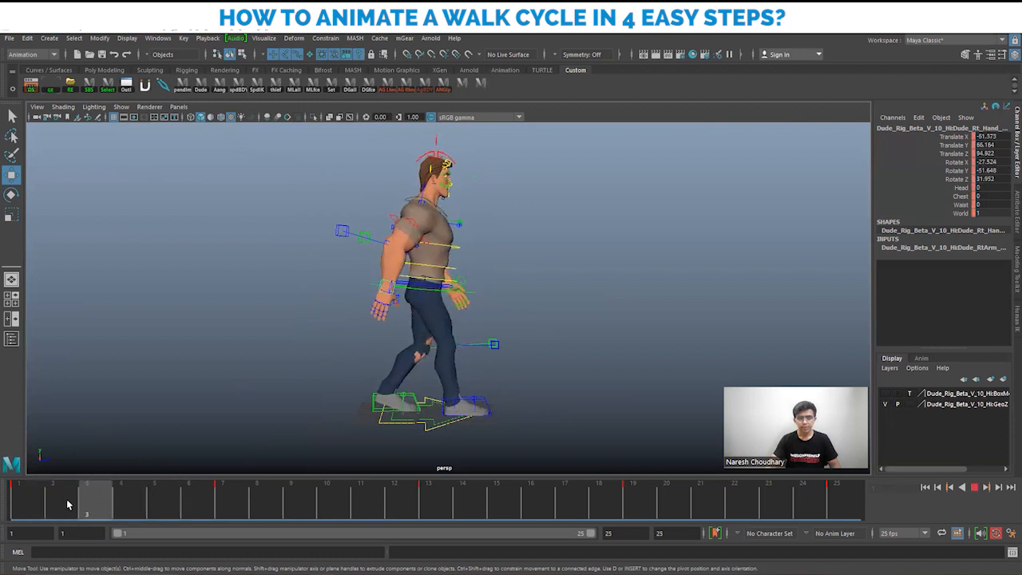
key(alt+v)
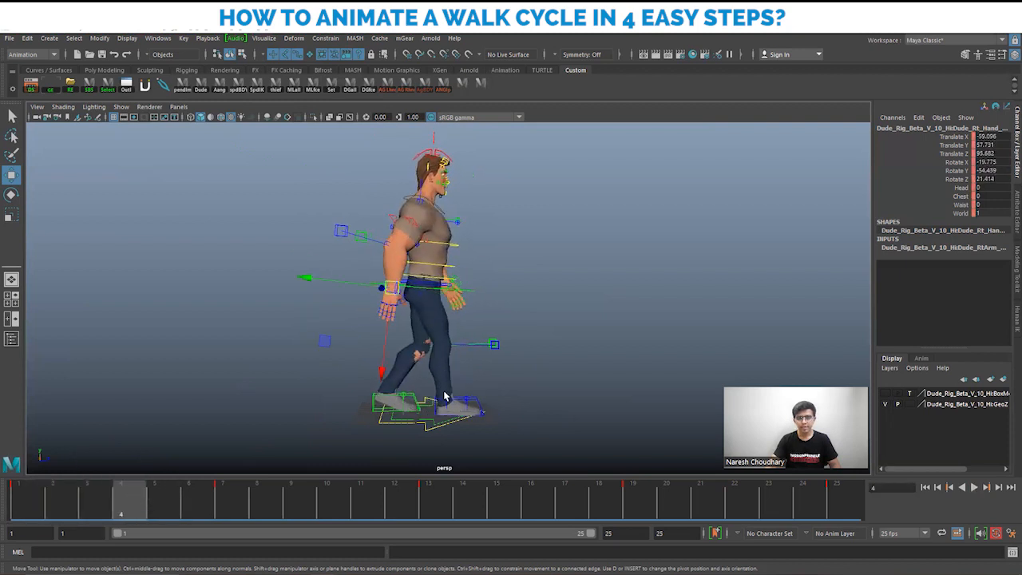
key(alt+v)
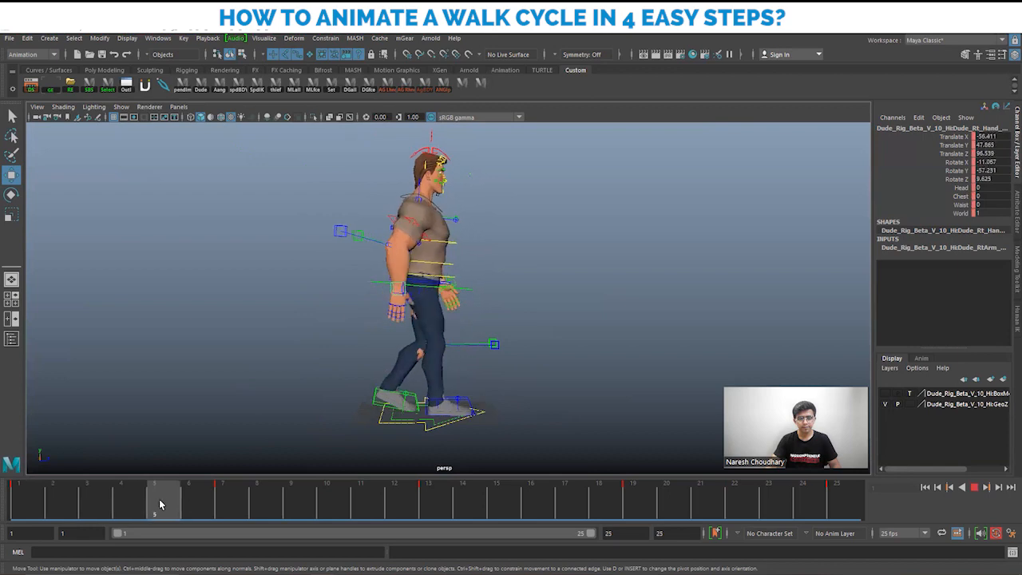
click(58, 503)
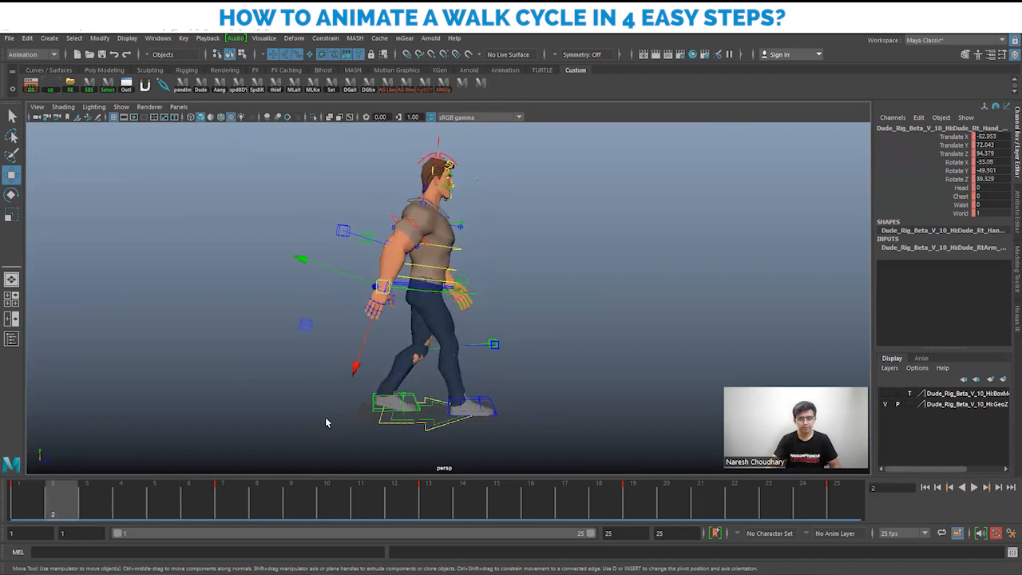
Step: Select the left foot control and key its Foot Roll at about 2.2 on frame 4
click(375, 399)
alt+middle_drag(436, 425, 391, 399)
alt+drag(390, 399, 392, 385)
click(34, 506)
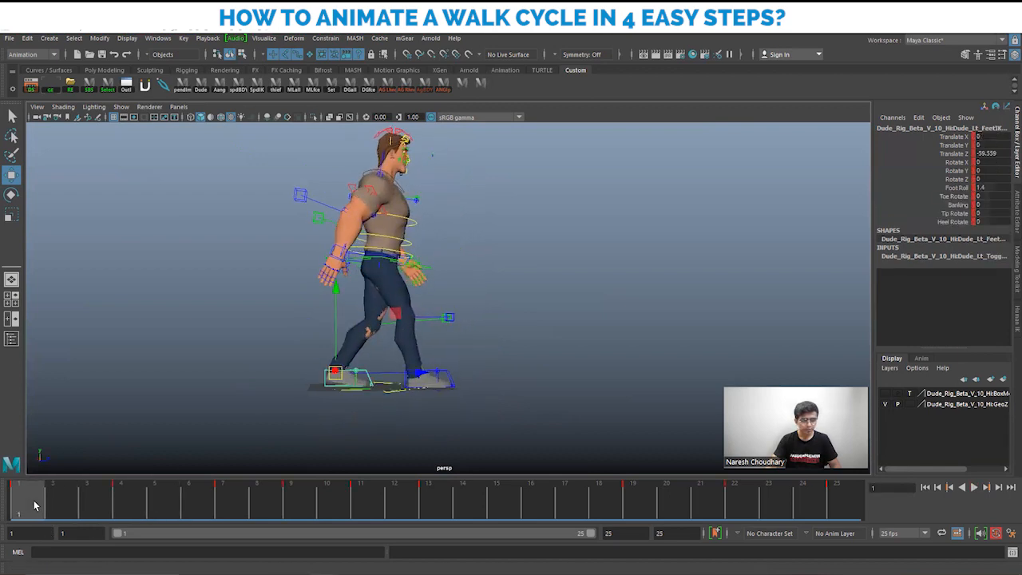
key(alt+v)
click(137, 509)
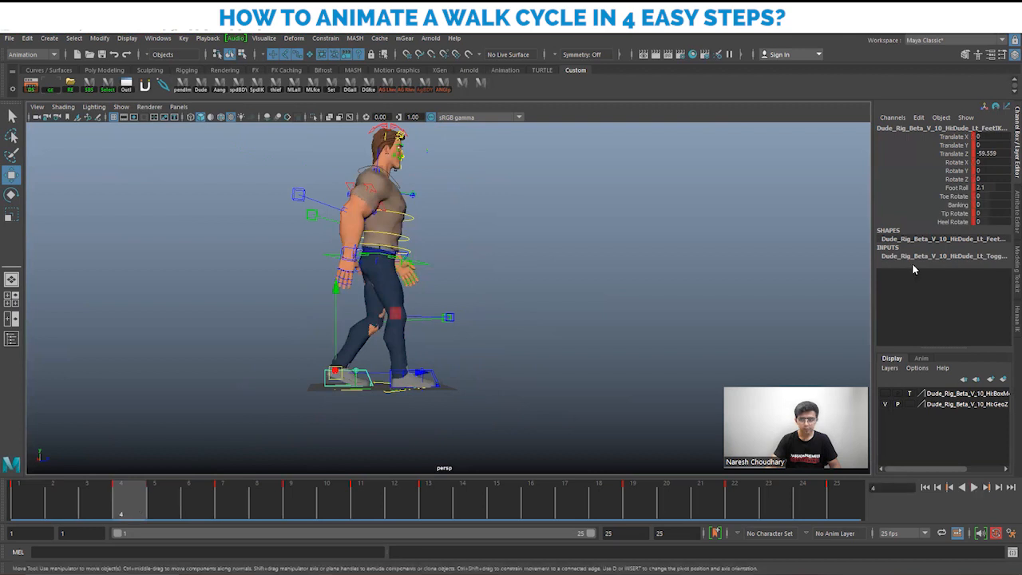
click(966, 187)
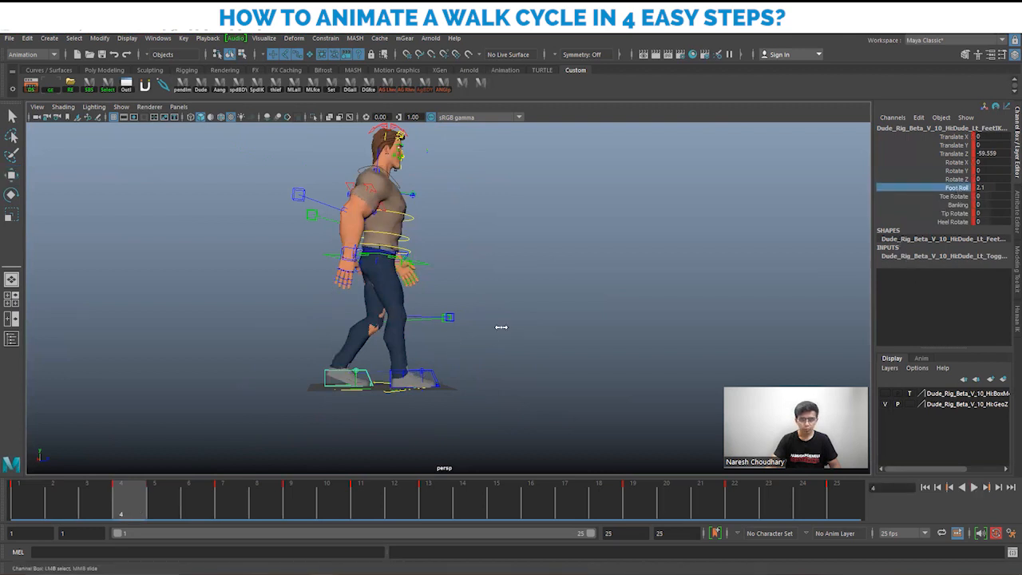
middle_drag(502, 326, 504, 329)
key(s)
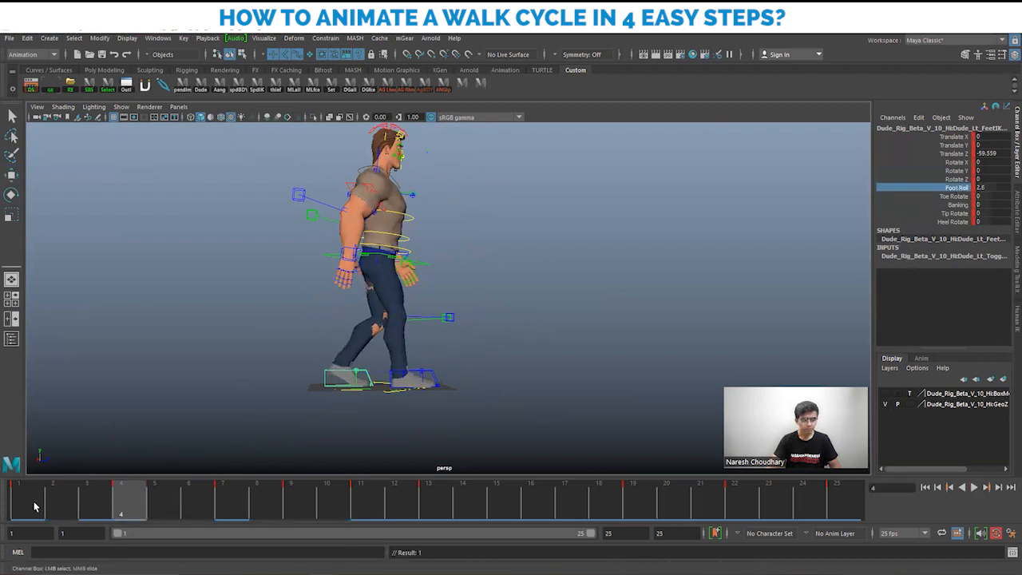
mouse_move(34, 505)
mouse_down()
mouse_move(223, 498)
mouse_move(125, 502)
mouse_up()
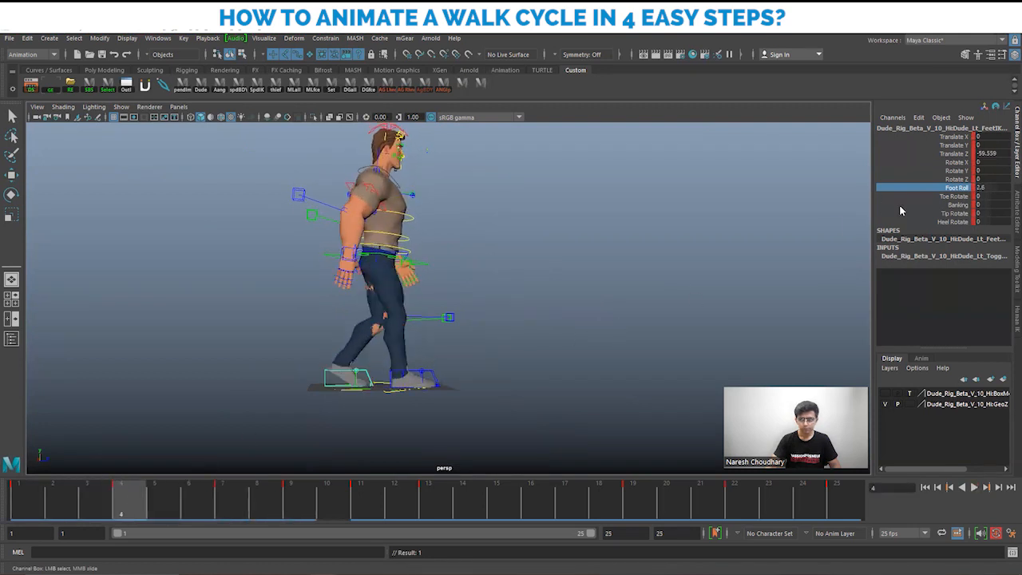
middle_drag(614, 280, 605, 280)
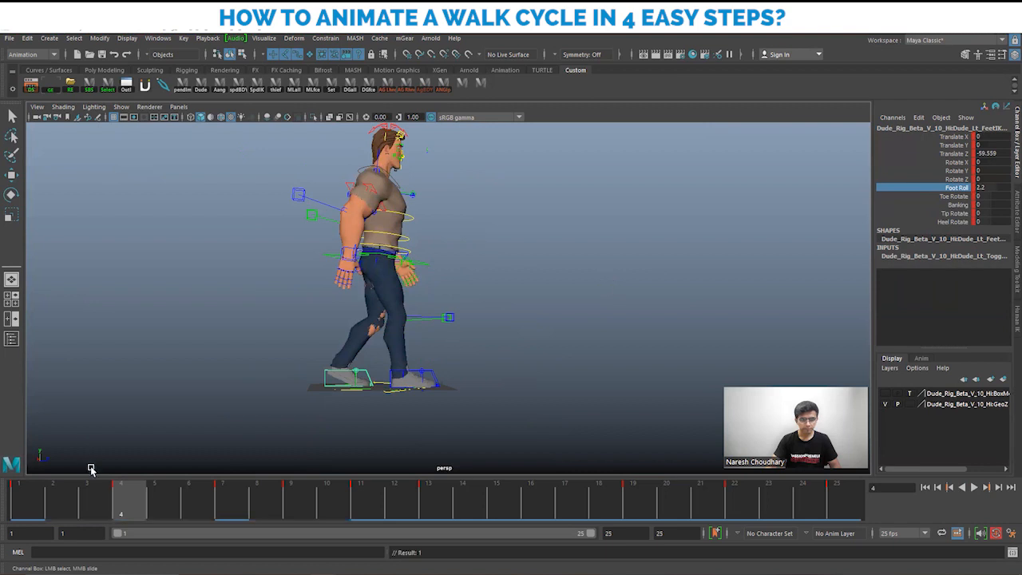
Step: Scrub the walk from frame 1 to frame 7 and examine the passing pose from the front side
drag(24, 504, 224, 499)
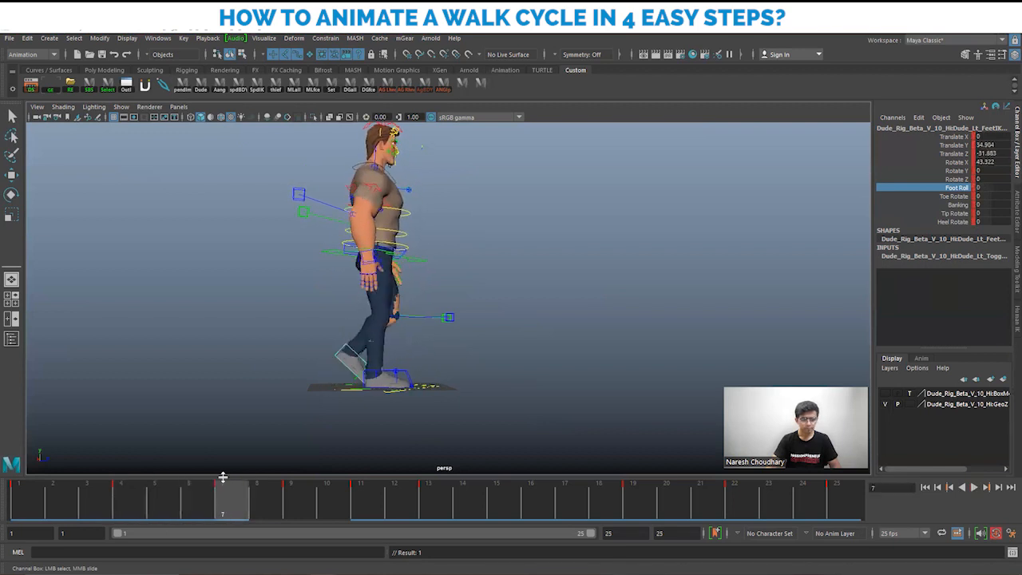
alt+drag(381, 392, 303, 415)
alt+middle_drag(384, 288, 394, 328)
alt+drag(434, 334, 506, 335)
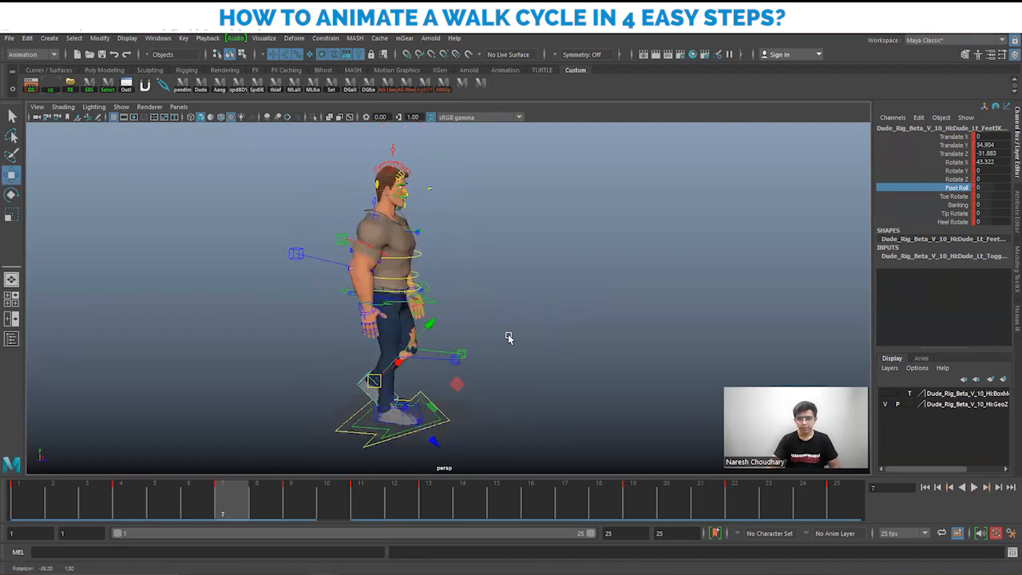
scroll(349, 340, up, 1)
scroll(349, 340, up, 2)
Step: Select the right hand control and examine the frame 7 arm pose from the side and front
click(409, 318)
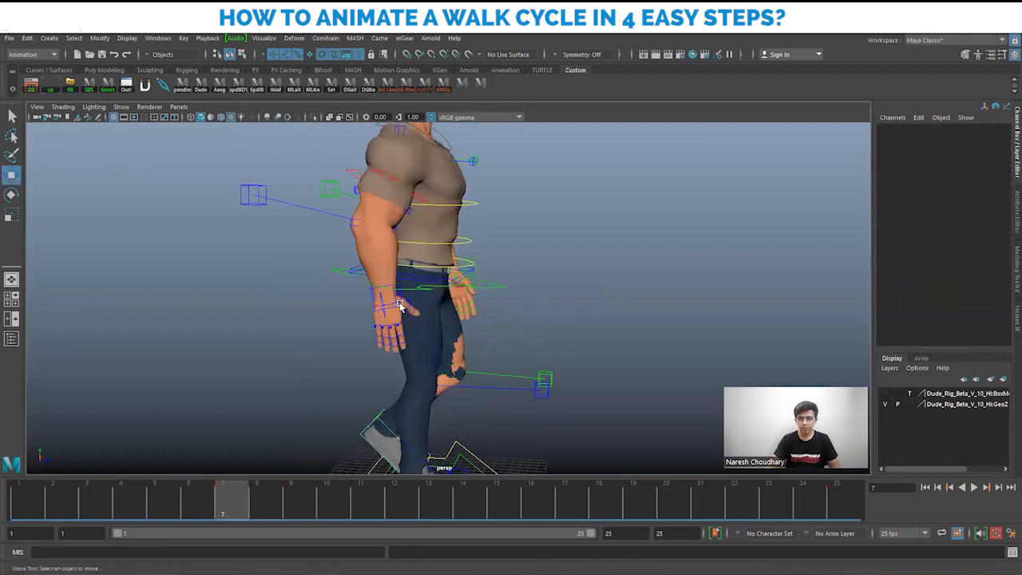
click(393, 299)
alt+drag(394, 299, 506, 337)
scroll(547, 322, up, 2)
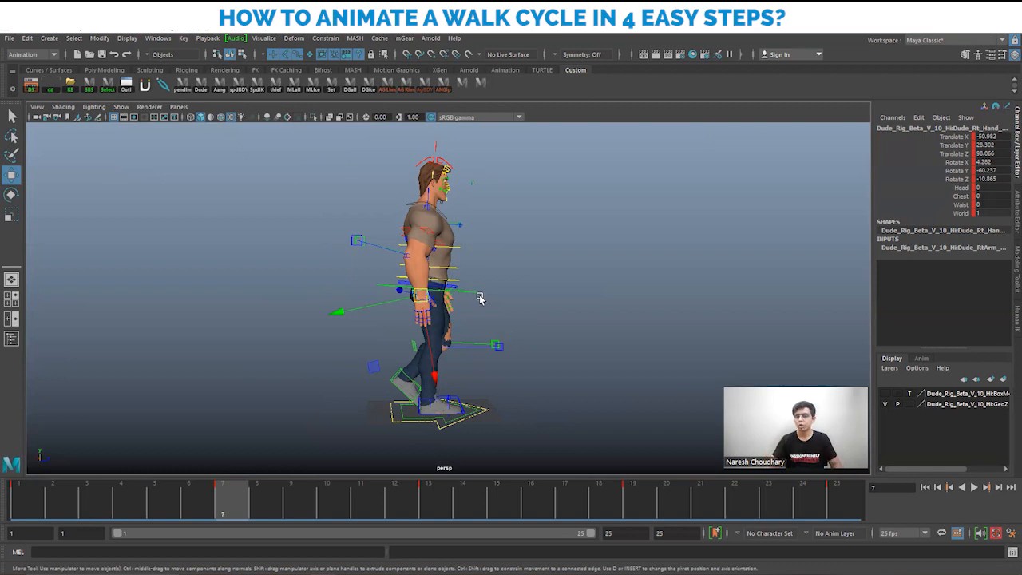
alt+drag(626, 357, 467, 347)
scroll(484, 245, up, 5)
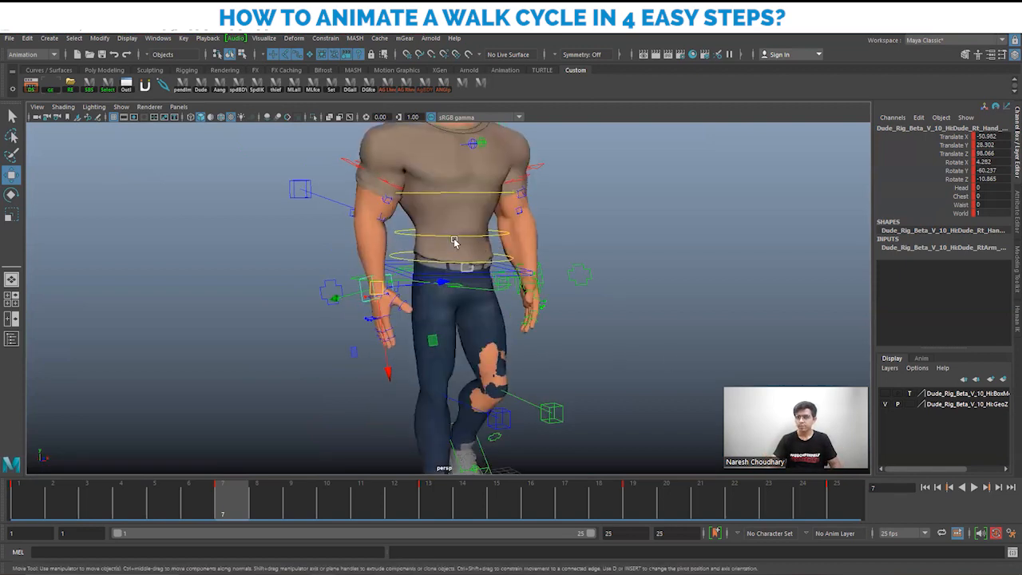
click(453, 239)
alt+drag(409, 262, 357, 308)
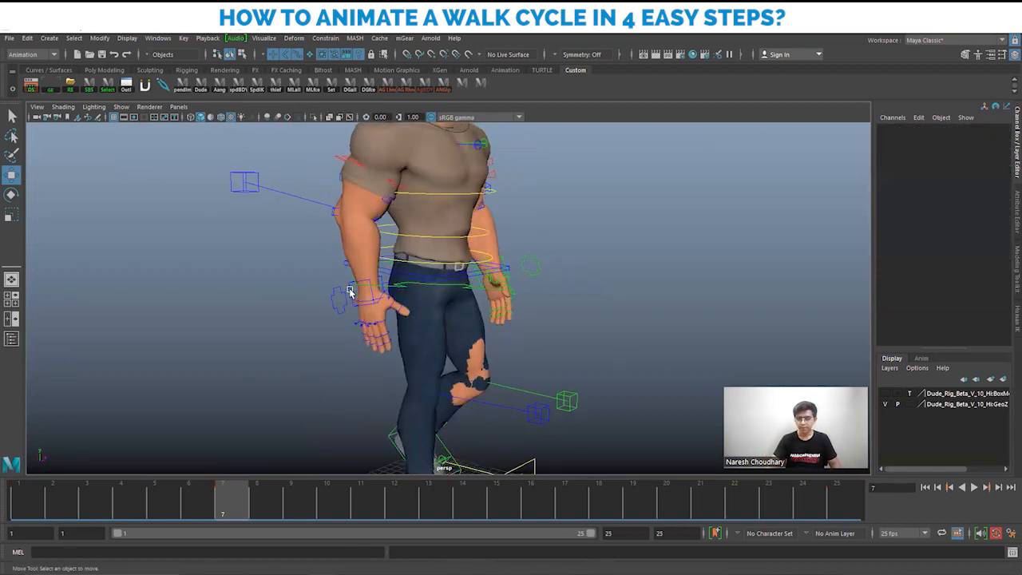
click(349, 293)
alt+drag(528, 315, 468, 289)
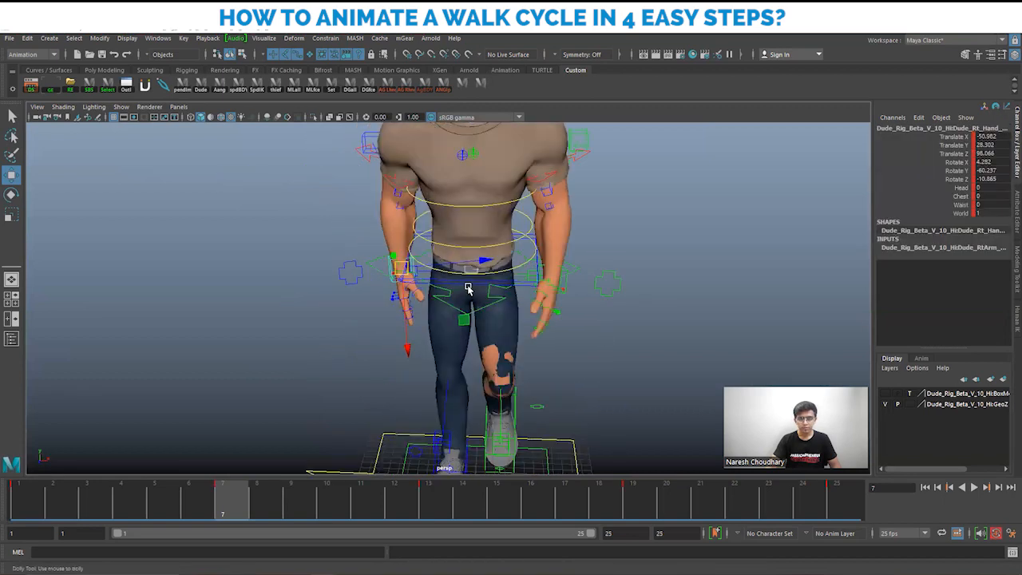
Step: Go to frame 1 and examine the contact pose from the front and side
scroll(468, 289, down, 3)
click(29, 502)
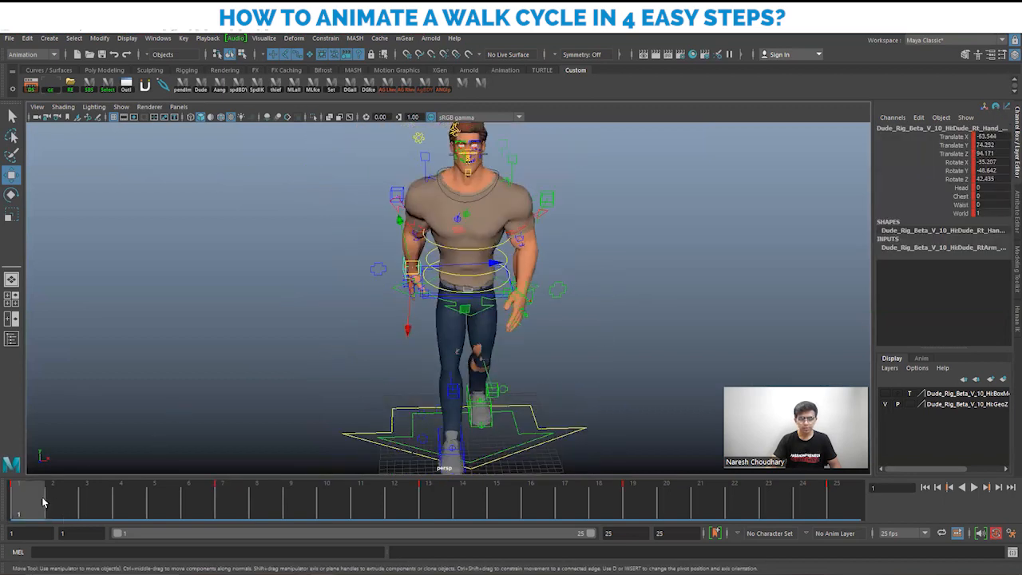
drag(43, 501, 6, 513)
alt+drag(460, 340, 607, 315)
alt+middle_drag(474, 292, 468, 341)
alt+drag(468, 341, 338, 374)
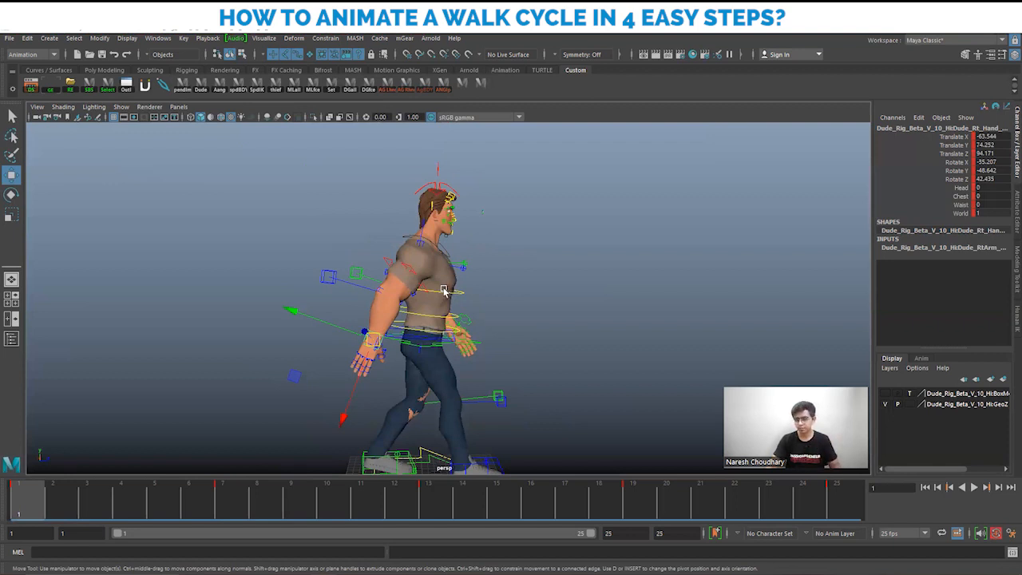
scroll(518, 356, up, 1)
scroll(527, 365, up, 3)
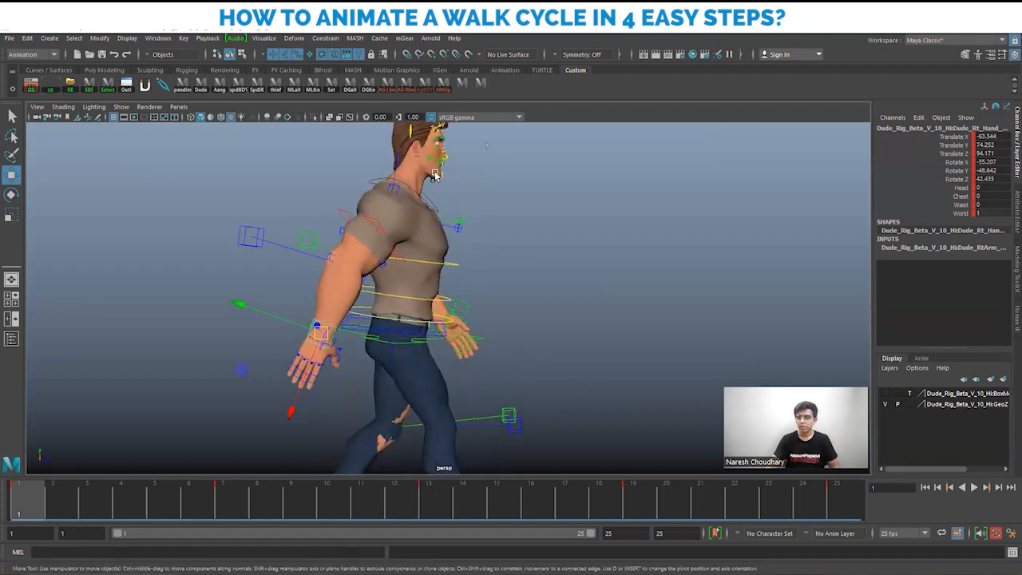
scroll(408, 350, up, 1)
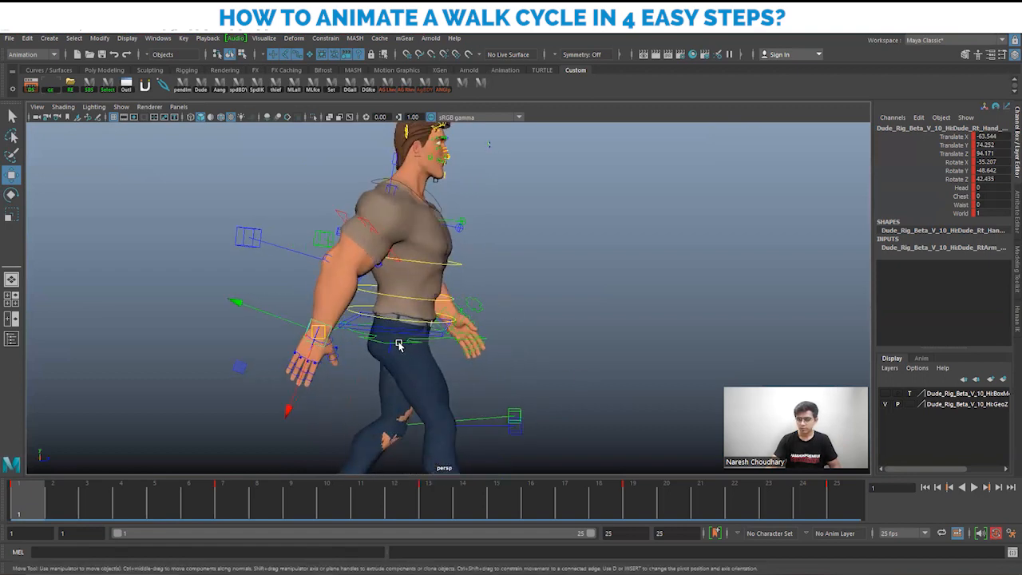
Step: Select the waist control and examine the hips and legs from the front around frame 1
click(455, 345)
alt+drag(591, 344, 492, 319)
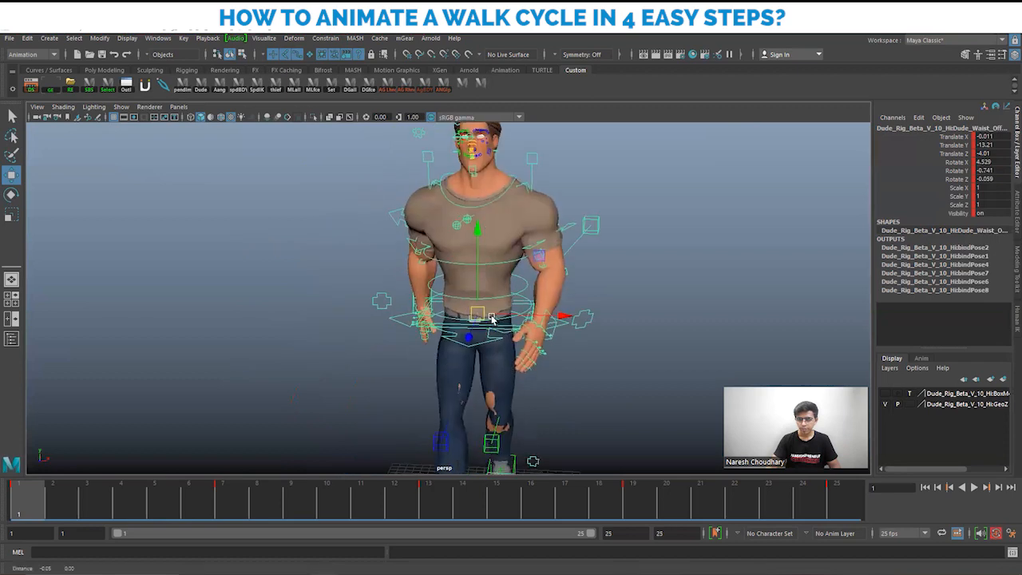
alt+middle_drag(504, 348, 492, 311)
scroll(493, 311, down, 1)
drag(45, 502, 6, 514)
alt+drag(457, 321, 486, 326)
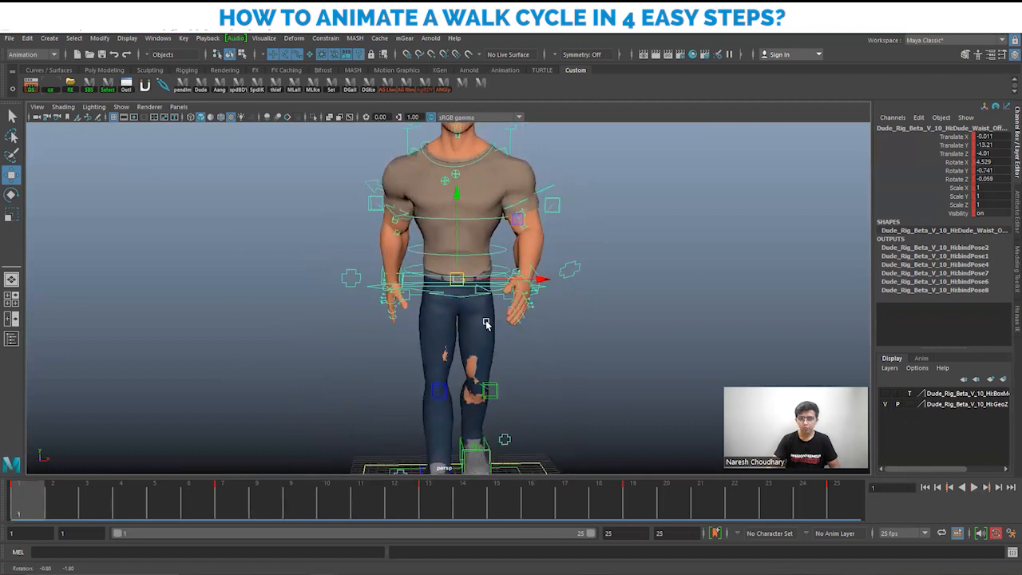
alt+middle_drag(553, 351, 533, 322)
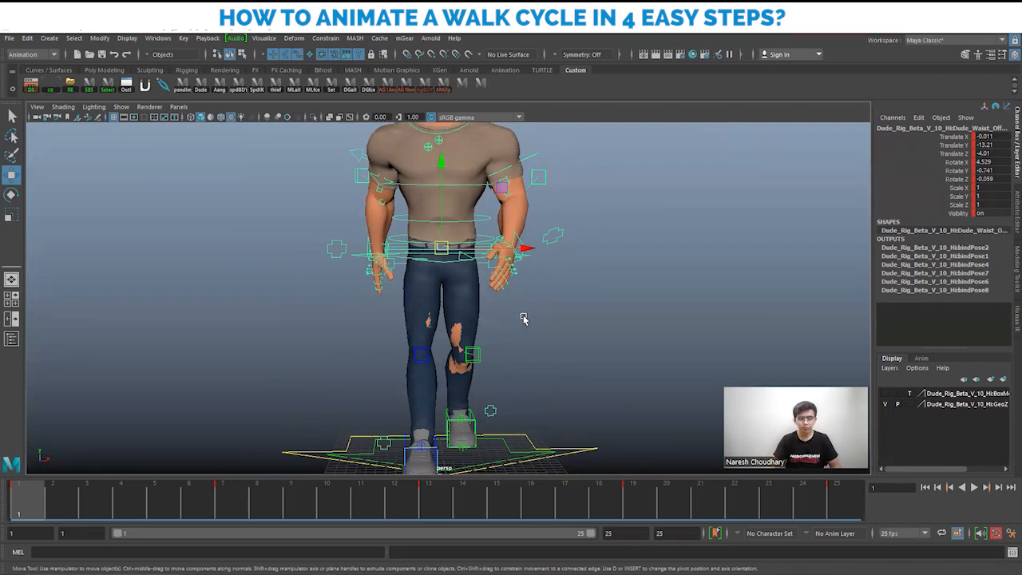
scroll(479, 375, up, 3)
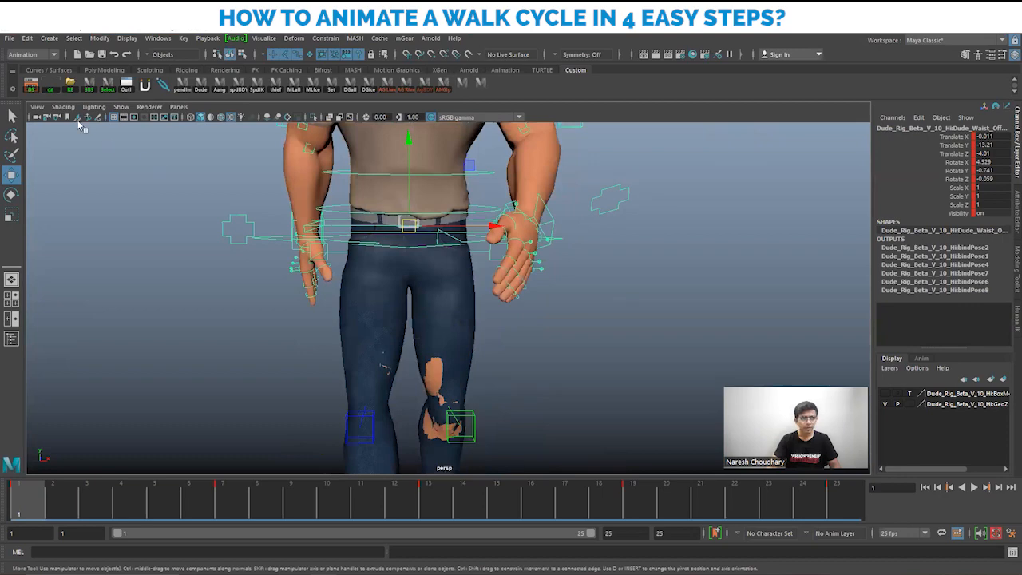
Step: Check the viewport's display filter for Motion Trails
click(121, 106)
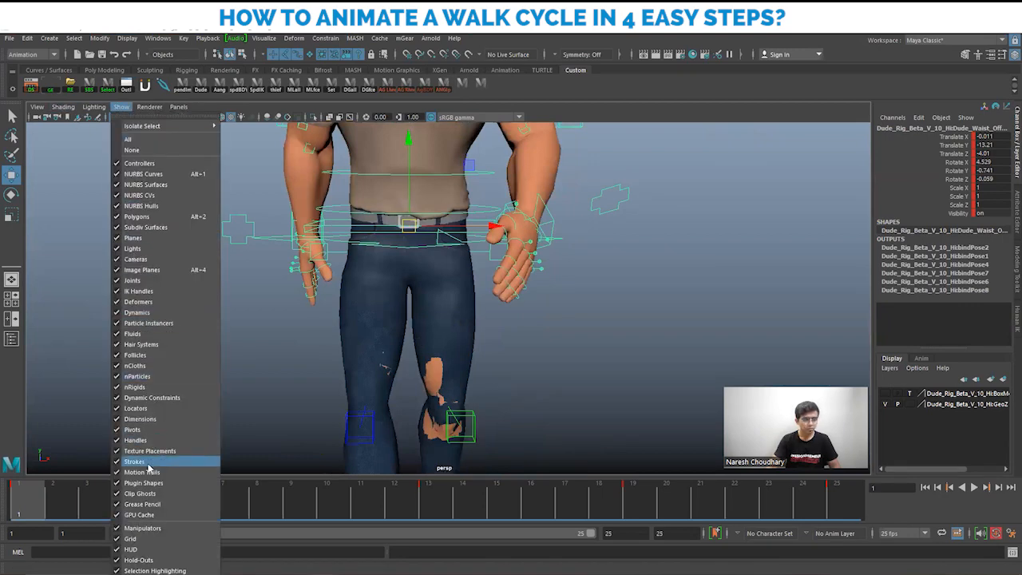
click(289, 295)
click(289, 295)
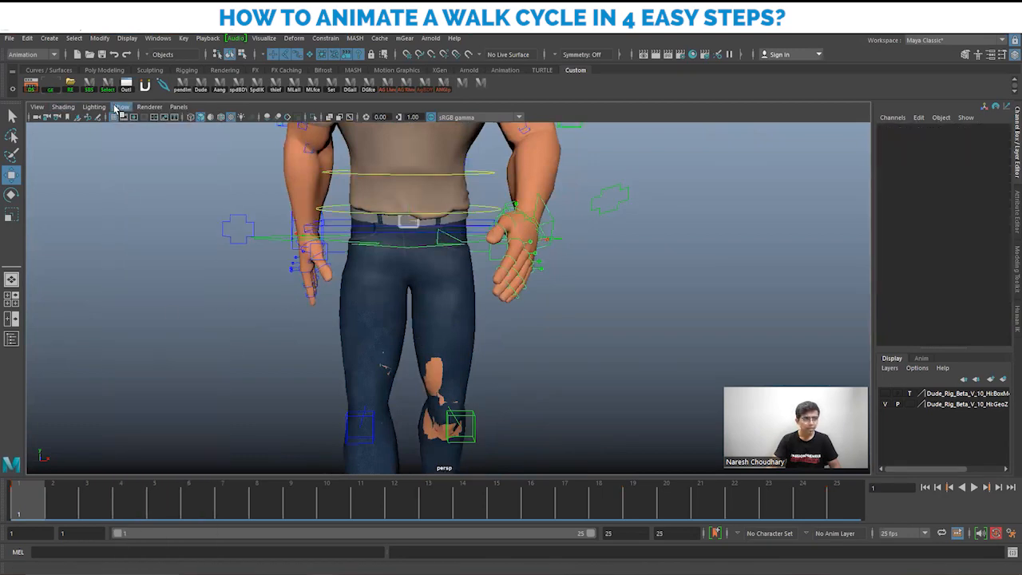
click(119, 106)
click(130, 471)
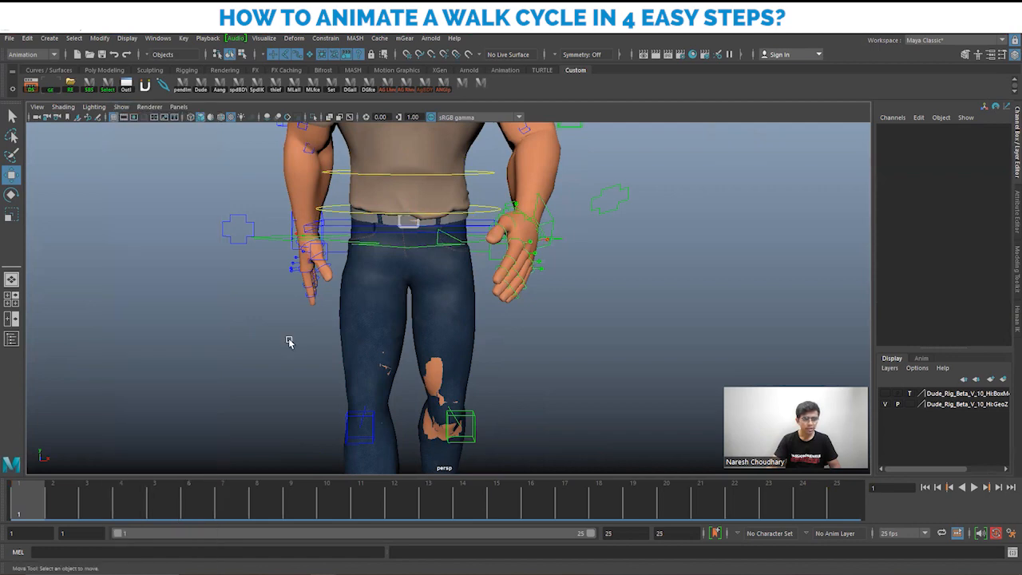
Step: Select the waist control and create an editable motion trail for it
click(396, 245)
alt+drag(386, 265, 385, 254)
click(263, 39)
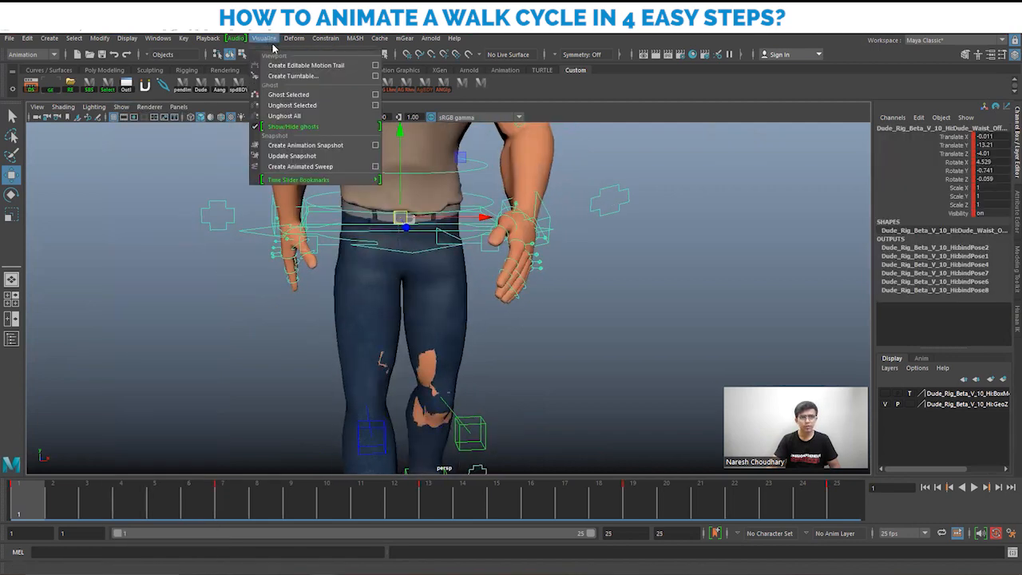
click(292, 65)
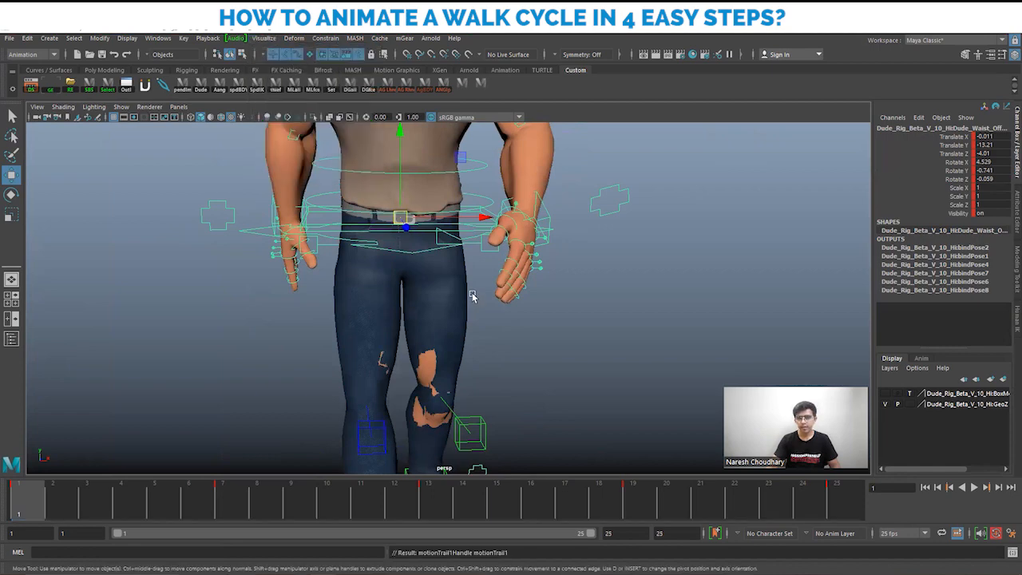
Step: Examine the waist control's motion trail up close, playing the walk from frame 1 to frame 7
scroll(597, 327, up, 3)
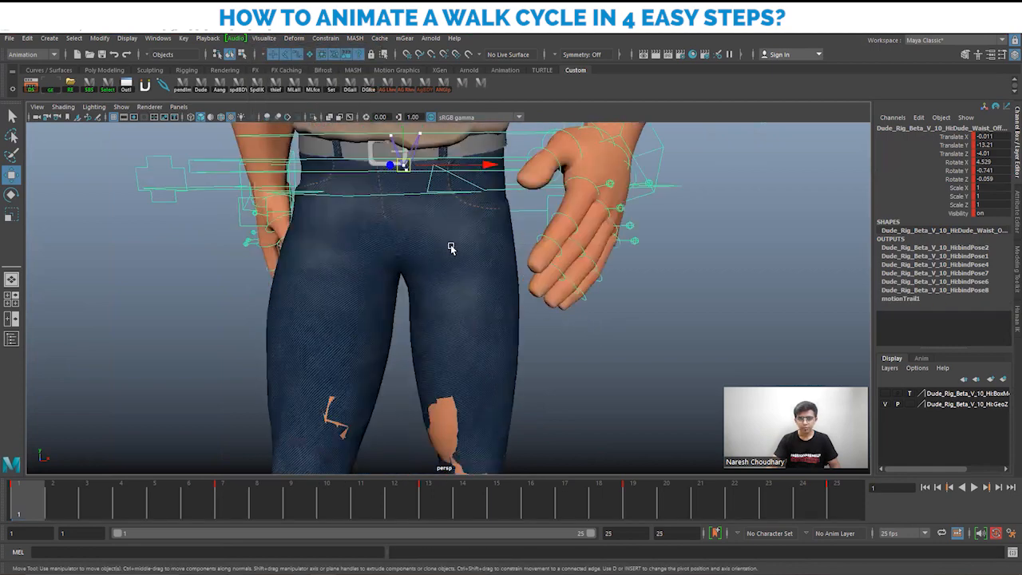
alt+middle_drag(451, 249, 464, 326)
scroll(524, 346, up, 5)
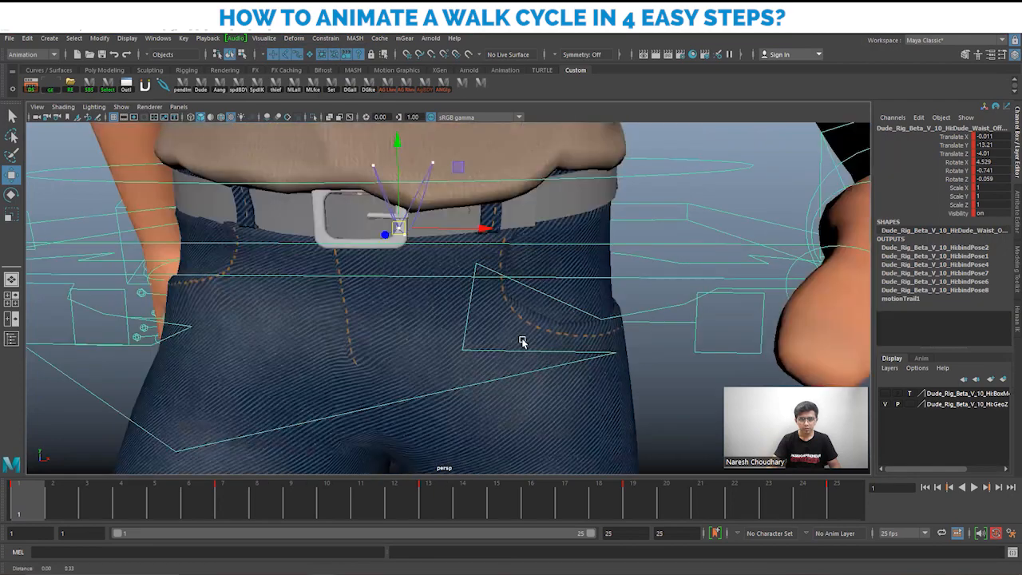
scroll(513, 336, down, 3)
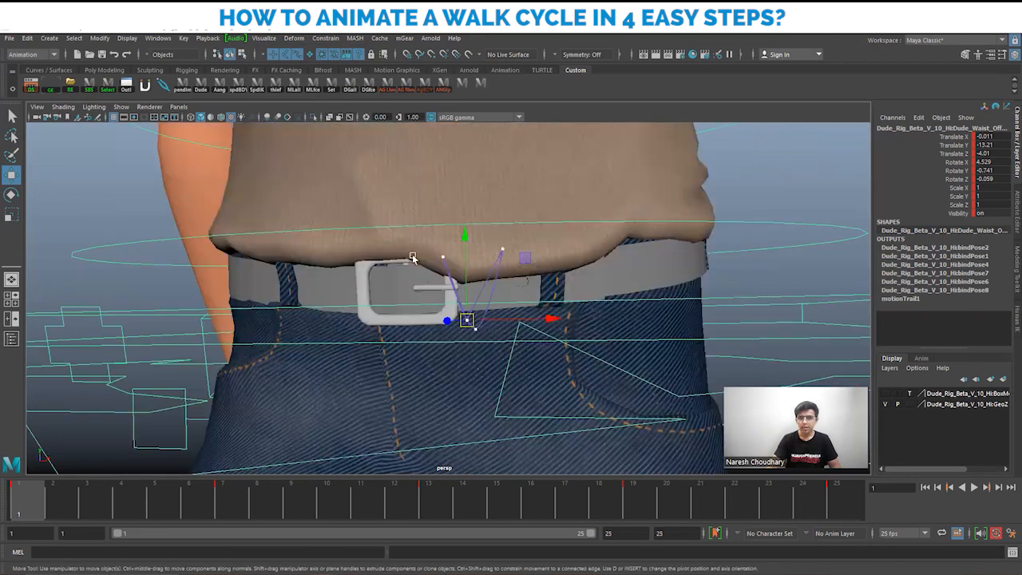
scroll(420, 312, down, 1)
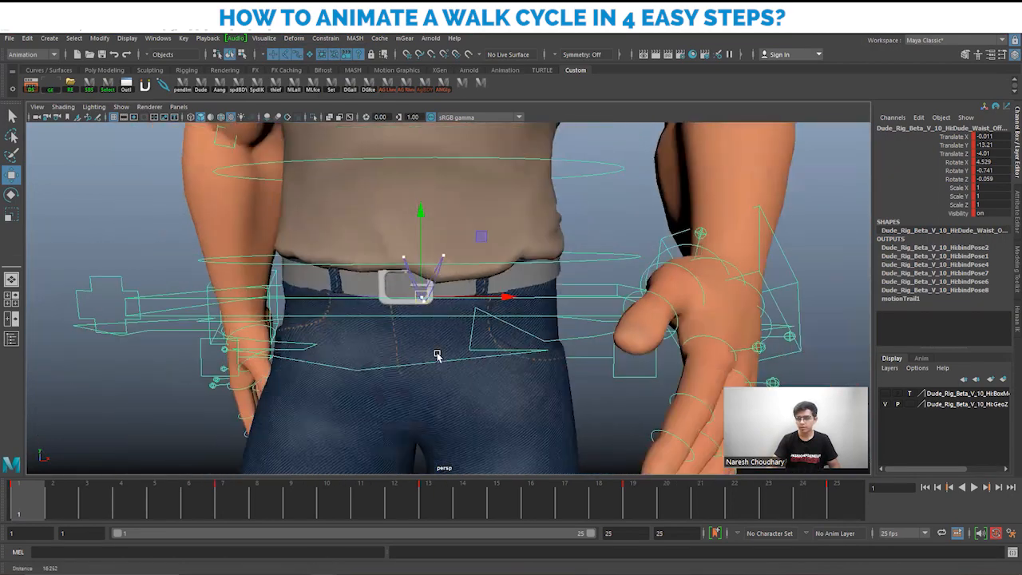
alt+drag(427, 319, 476, 351)
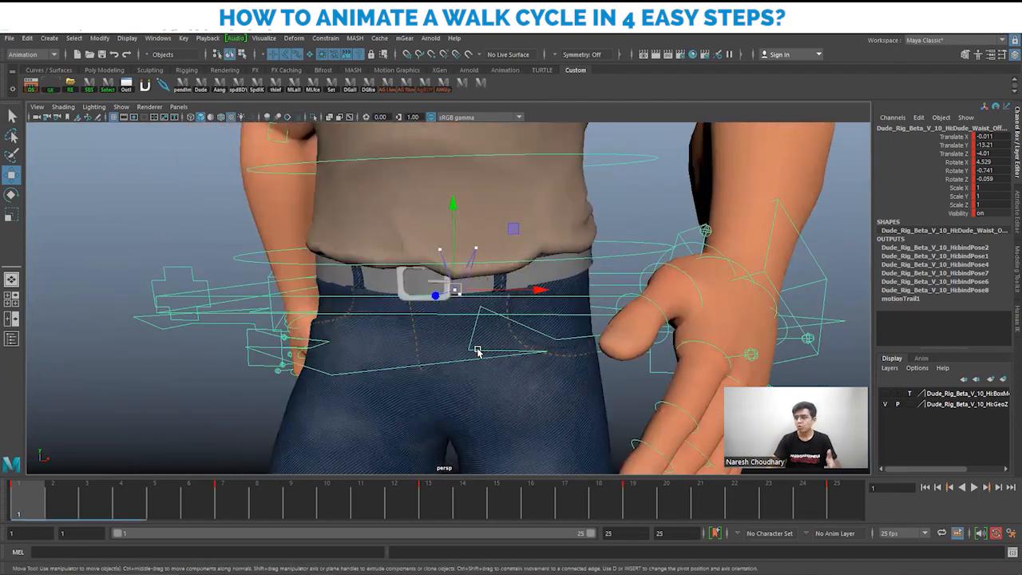
scroll(431, 349, down, 2)
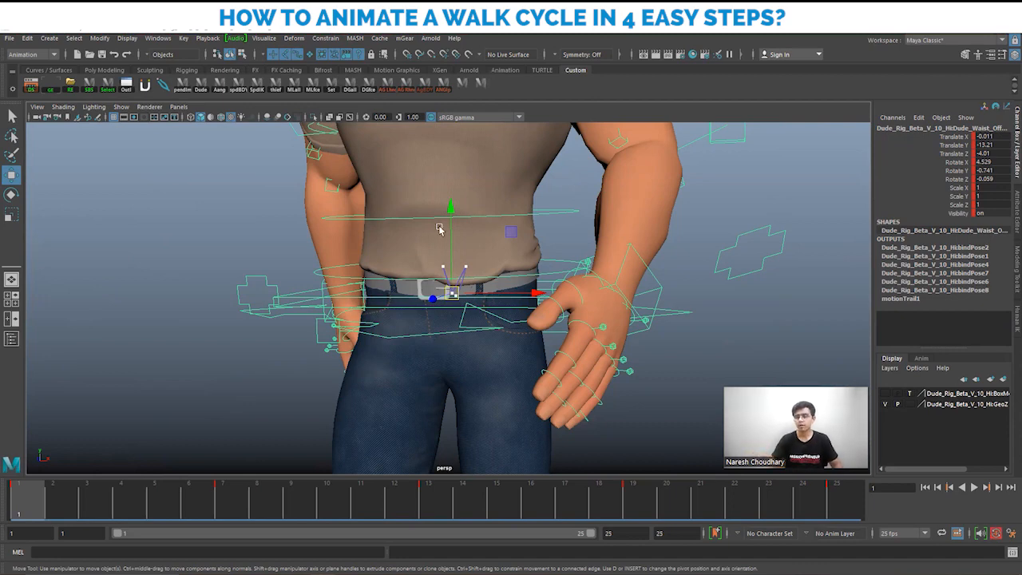
alt+drag(497, 359, 429, 332)
scroll(531, 339, down, 3)
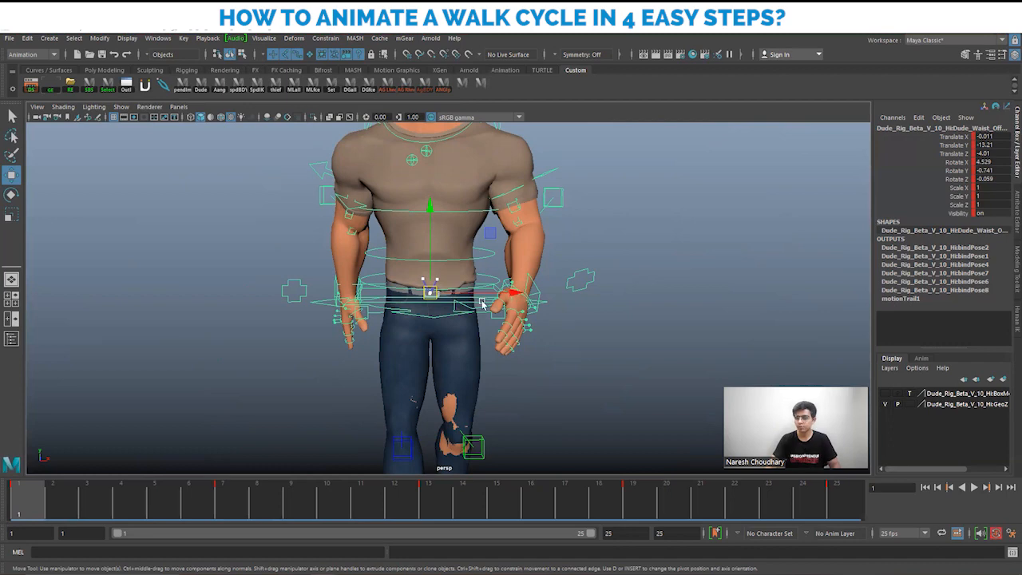
alt+right_drag(389, 336, 514, 363)
alt+drag(515, 351, 539, 313)
alt+middle_drag(470, 376, 490, 312)
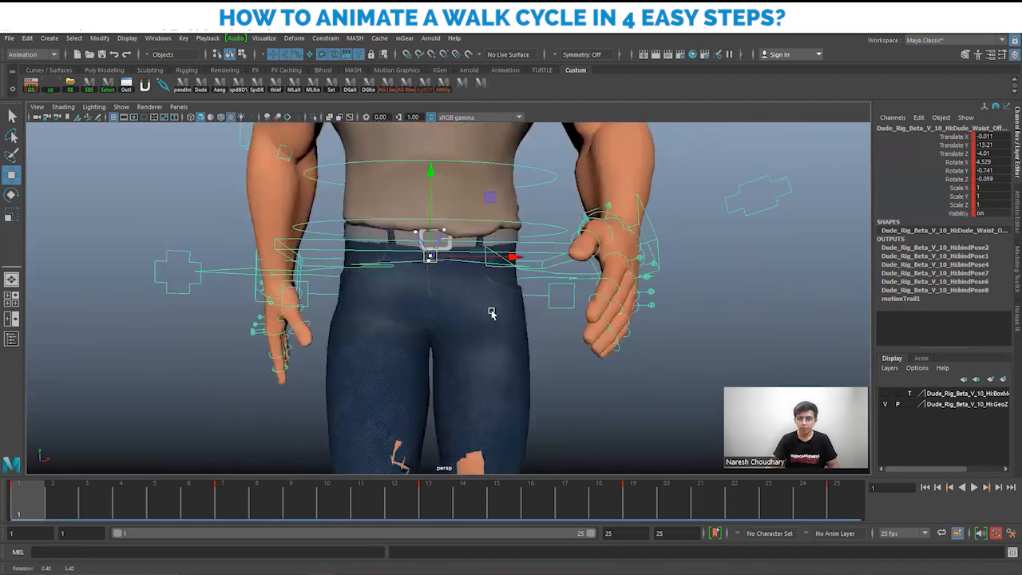
alt+right_drag(503, 312, 541, 306)
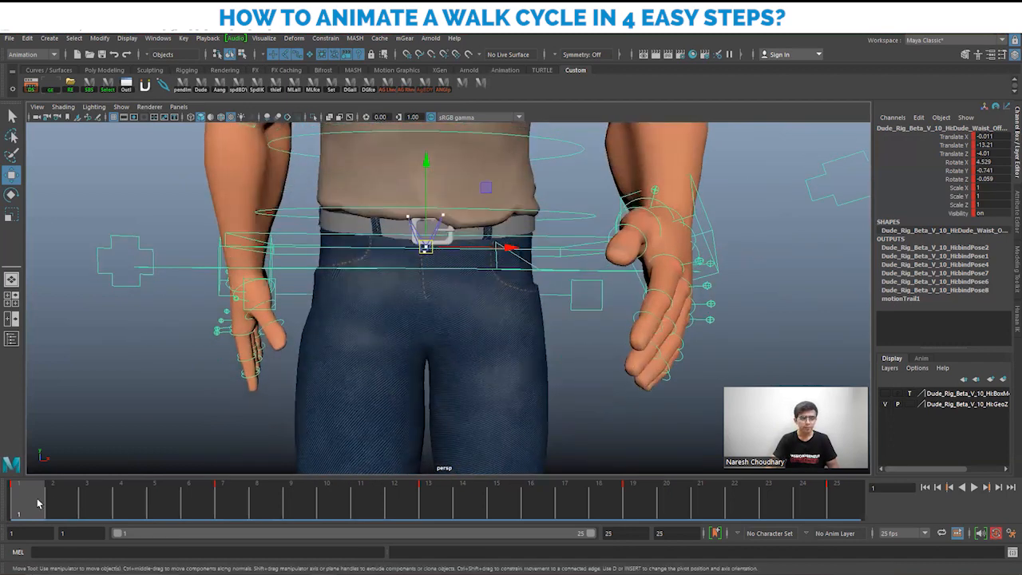
key(alt+v)
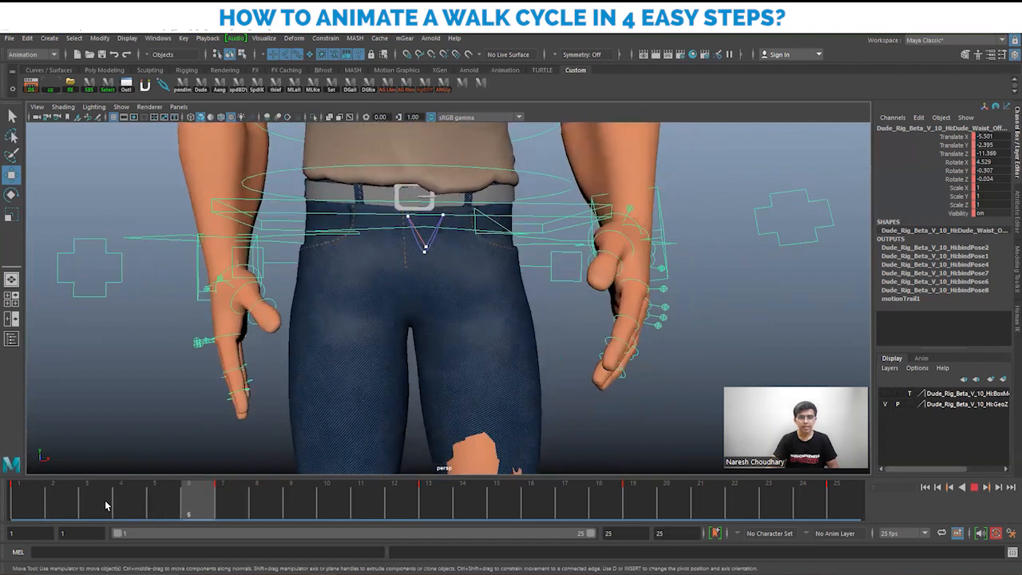
click(244, 506)
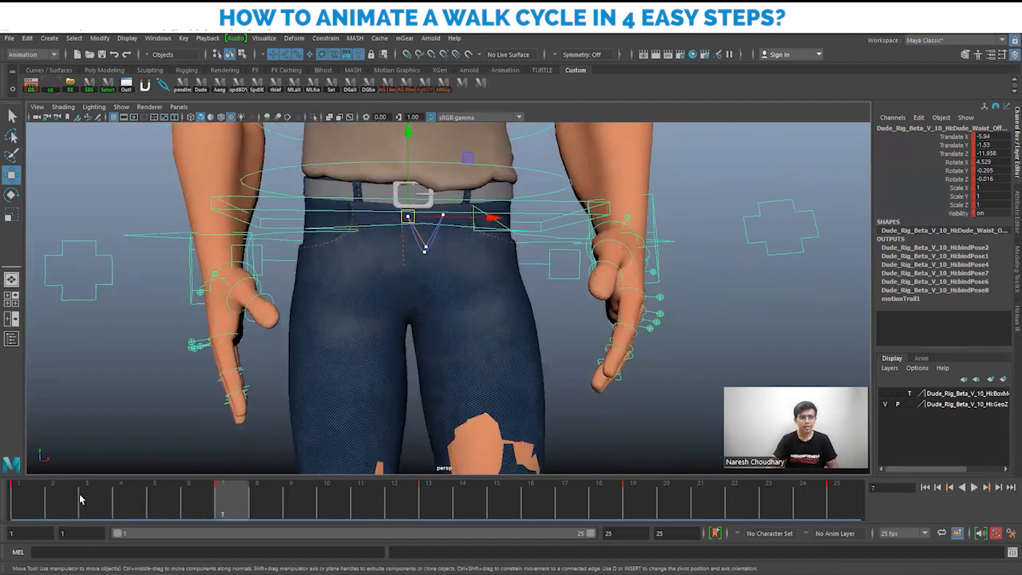
Step: On frame 4, move the waist control to about -4.3 in Translate X and -6.62 in Translate Y, and key its translation
click(122, 498)
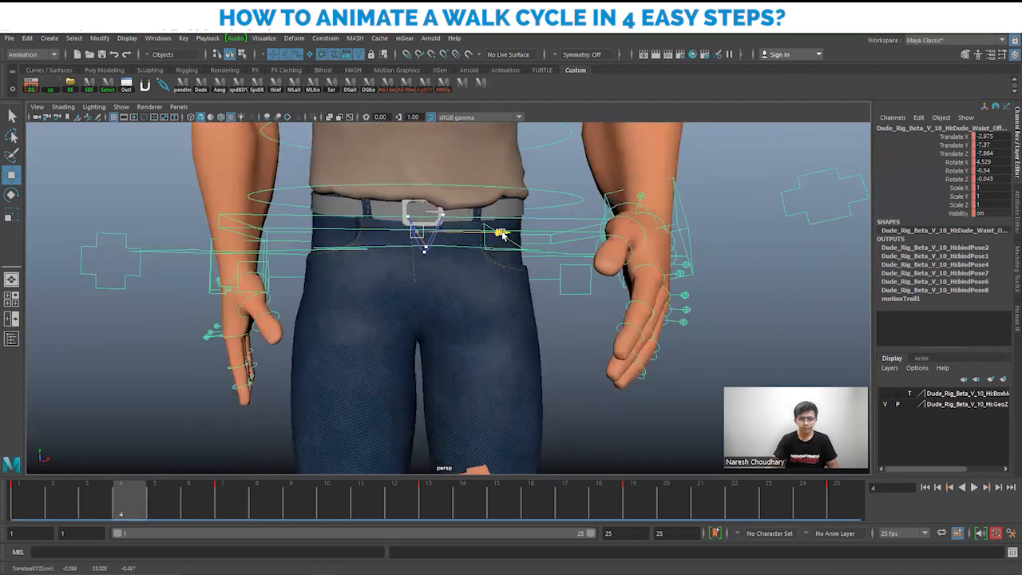
drag(501, 234, 487, 232)
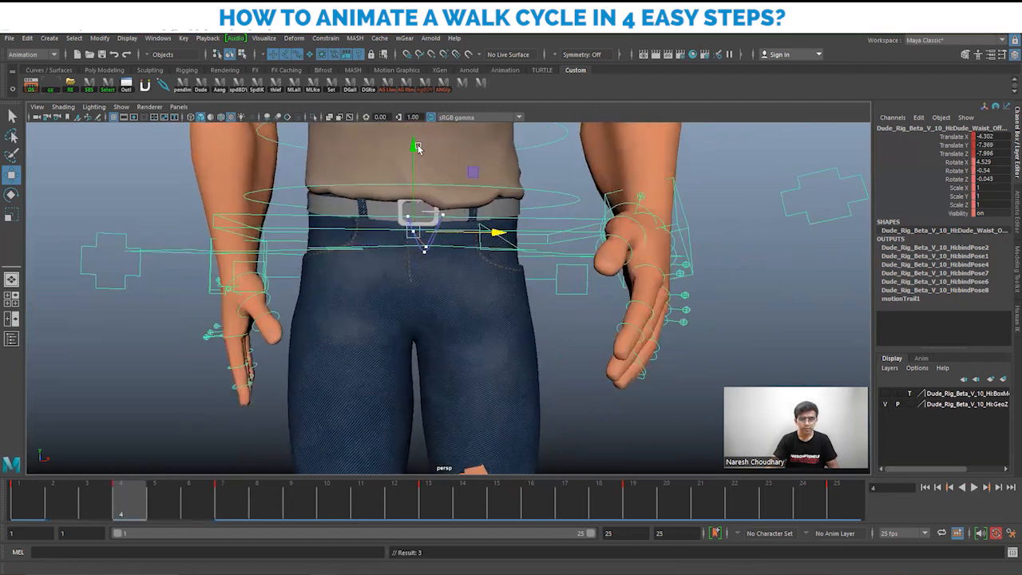
drag(417, 147, 415, 142)
key(shift+w)
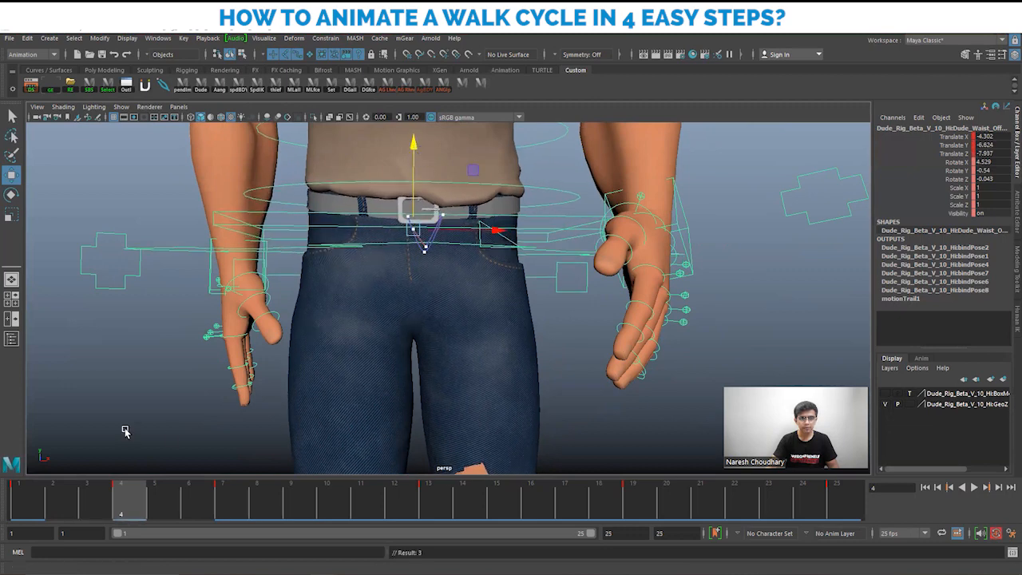
Step: Review the opening frames, move the waist control to about -5.25 in Translate X on frame 4, and key its translation
drag(44, 499, 108, 504)
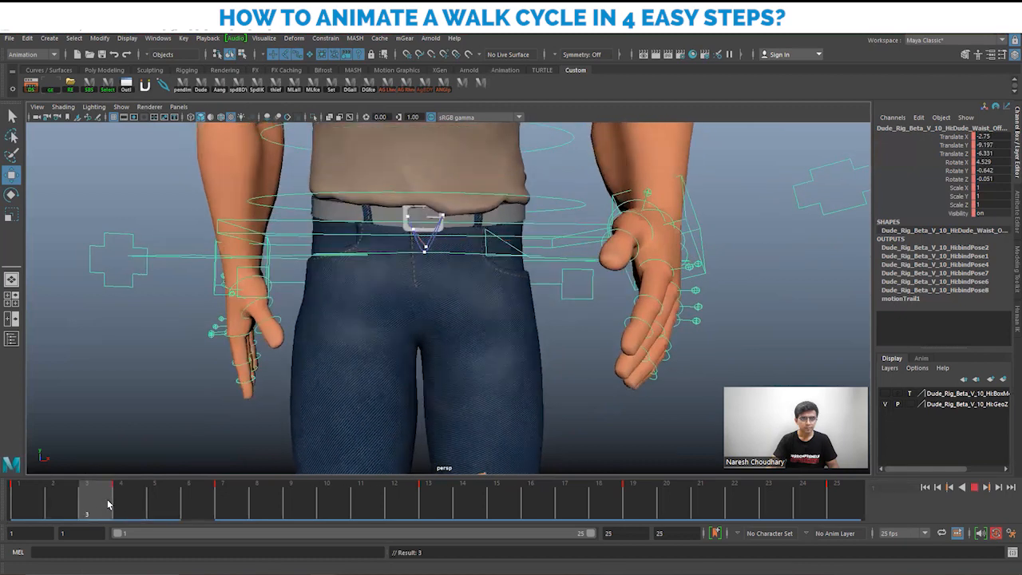
click(120, 502)
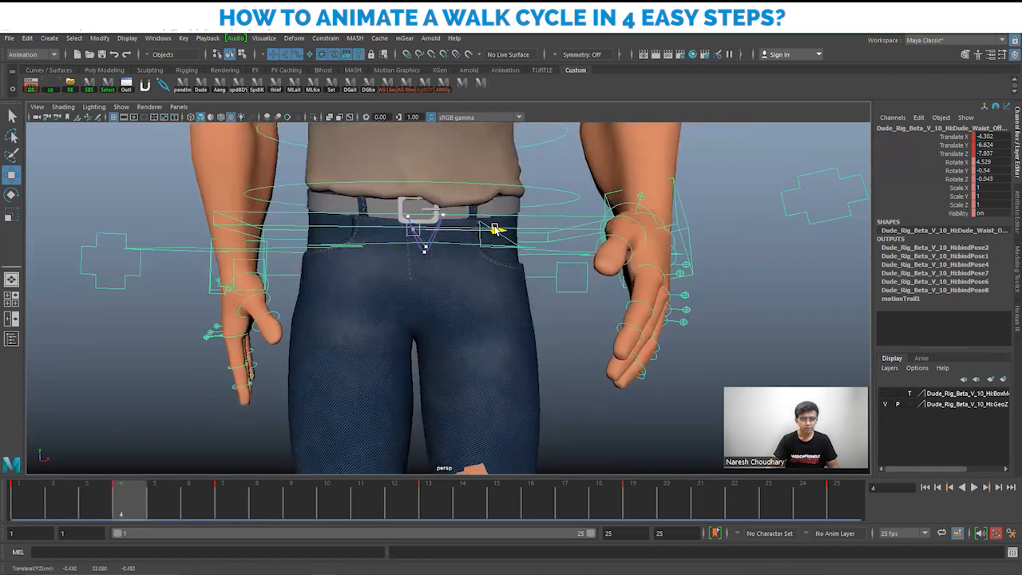
drag(495, 230, 490, 230)
key(shift+w)
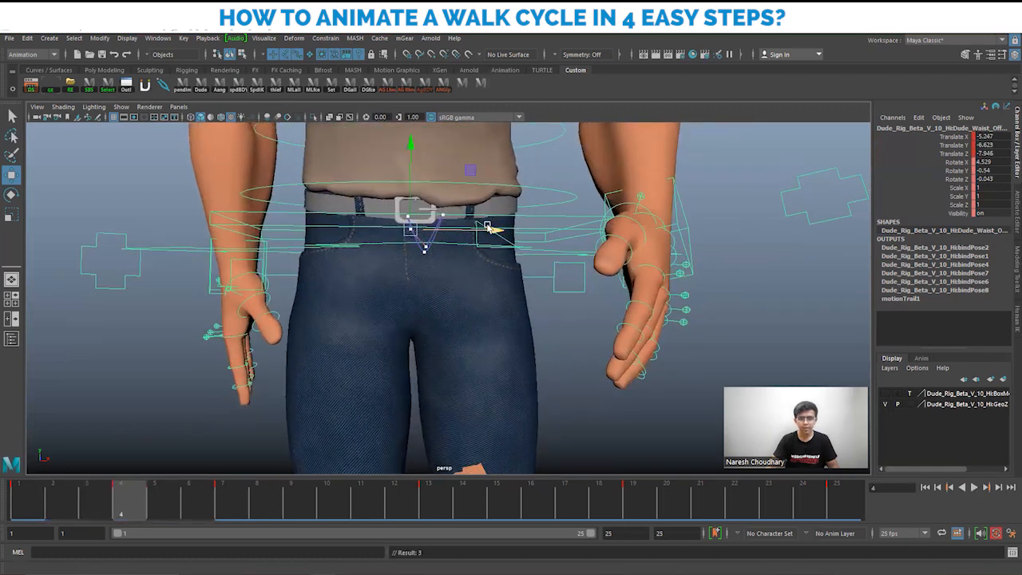
Step: Move the waist control to about -7.28 in Translate X on frame 7, and key it at about -5.82 X and -6.07 Y on frame 4
click(238, 498)
drag(493, 219, 490, 220)
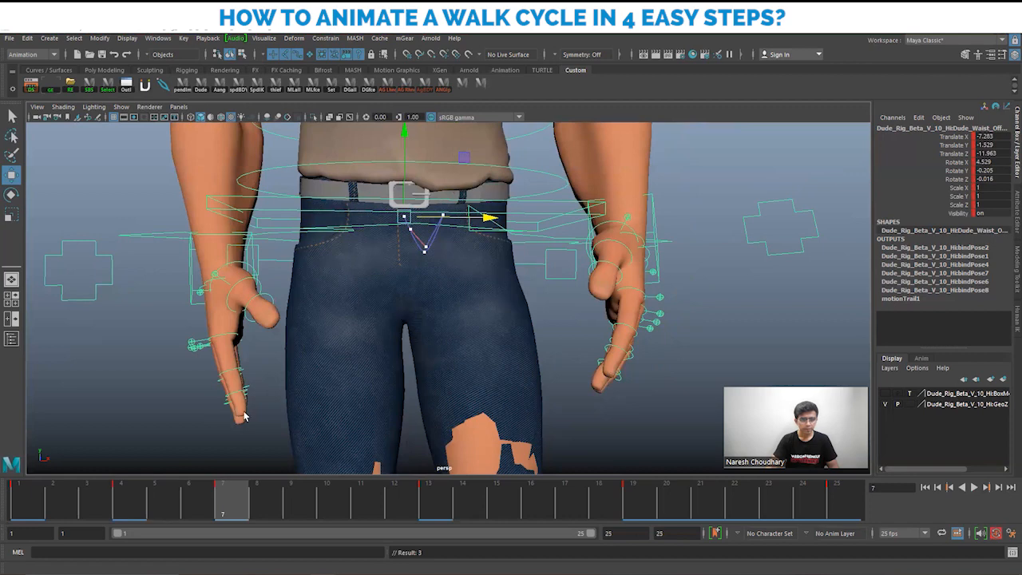
click(121, 500)
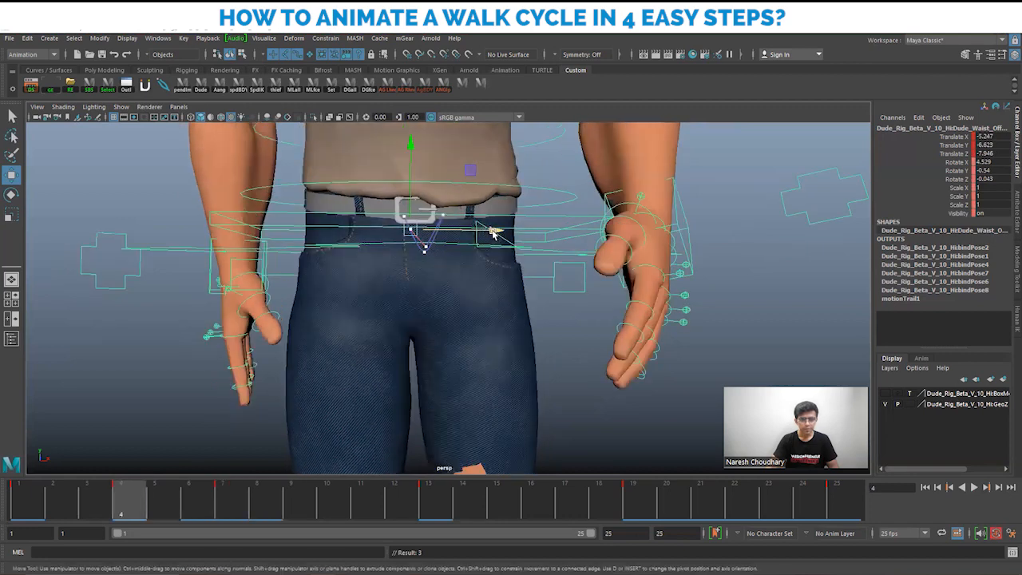
drag(491, 231, 488, 231)
drag(407, 150, 406, 146)
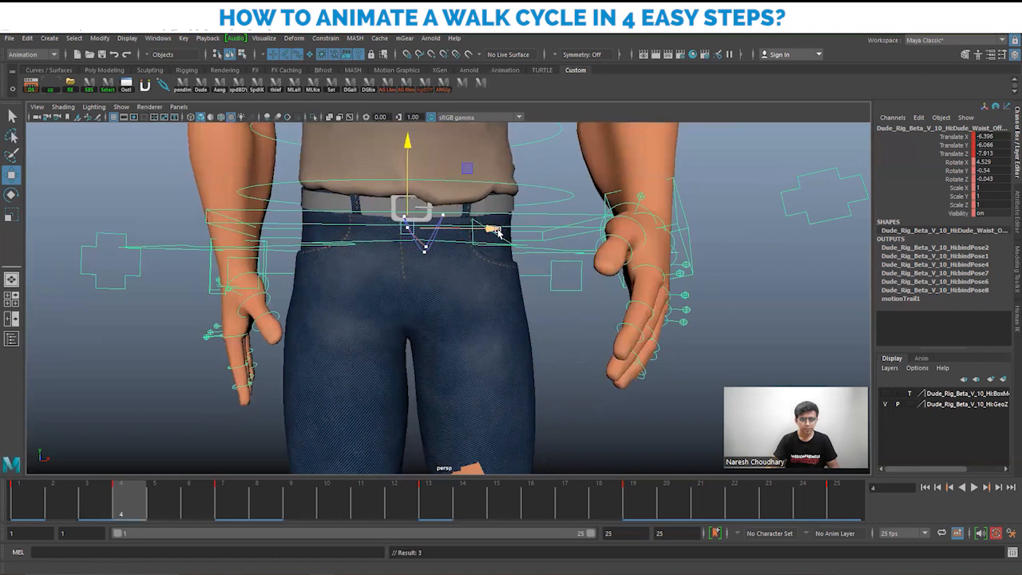
drag(495, 231, 501, 233)
key(s)
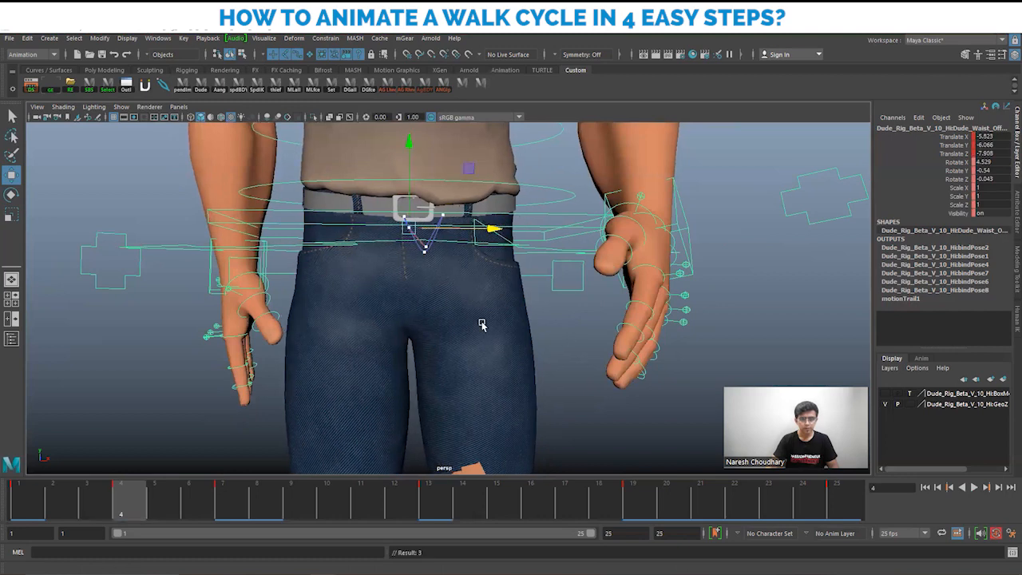
Step: Move the waist control to about -4.72 in Translate X on frame 3 and about -2.8 on frame 2
scroll(482, 324, down, 2)
mouse_move(479, 322)
alt+mouse_down()
mouse_move(504, 326)
mouse_move(494, 325)
alt+mouse_up()
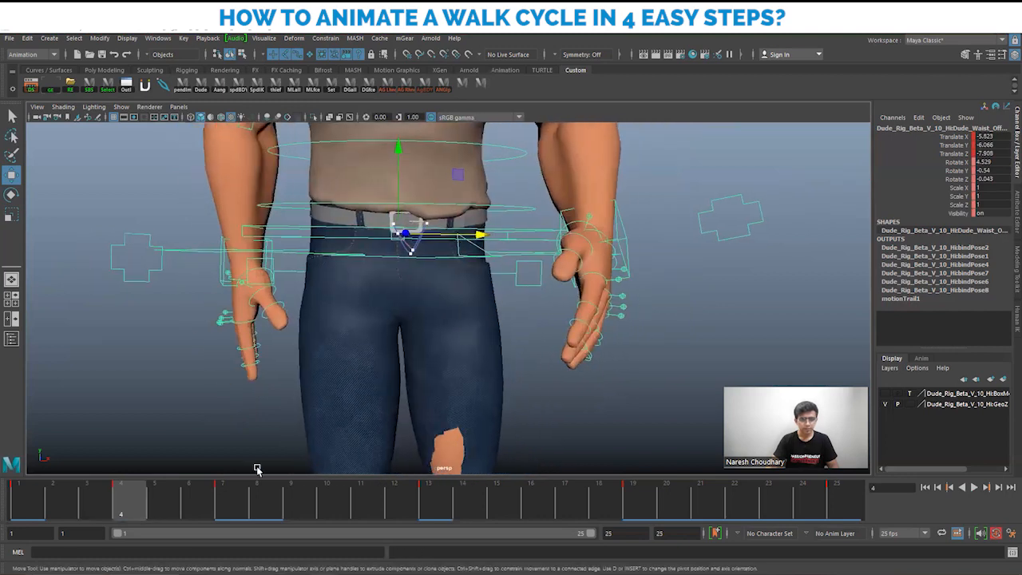
click(19, 513)
drag(49, 513, 85, 503)
alt+right_drag(497, 296, 479, 238)
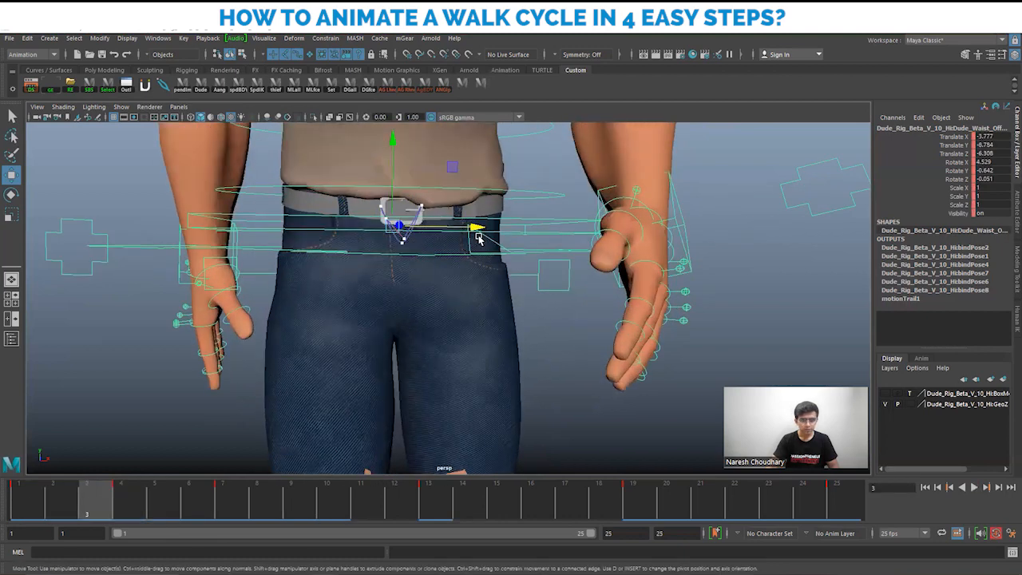
drag(480, 230, 477, 229)
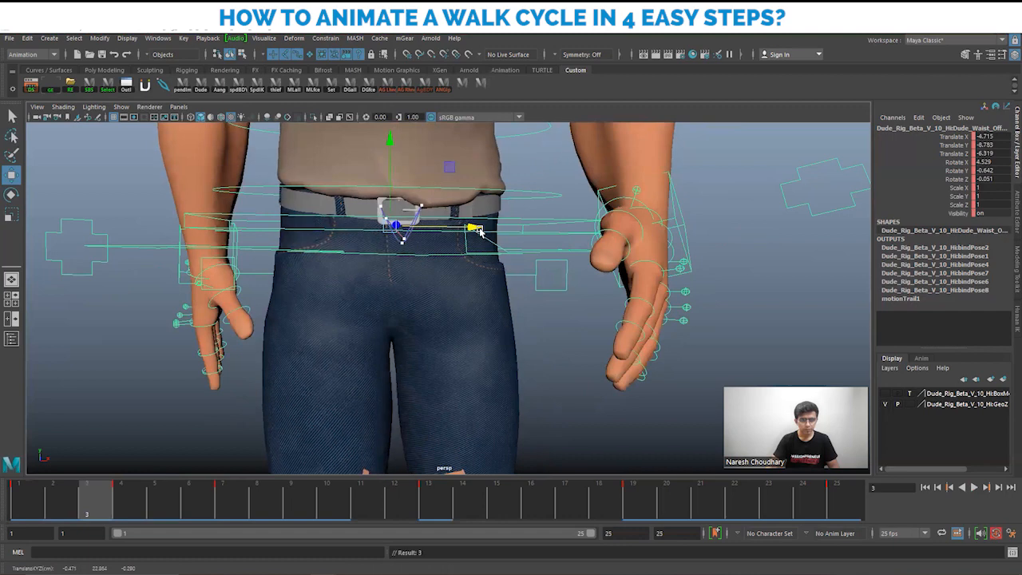
click(55, 512)
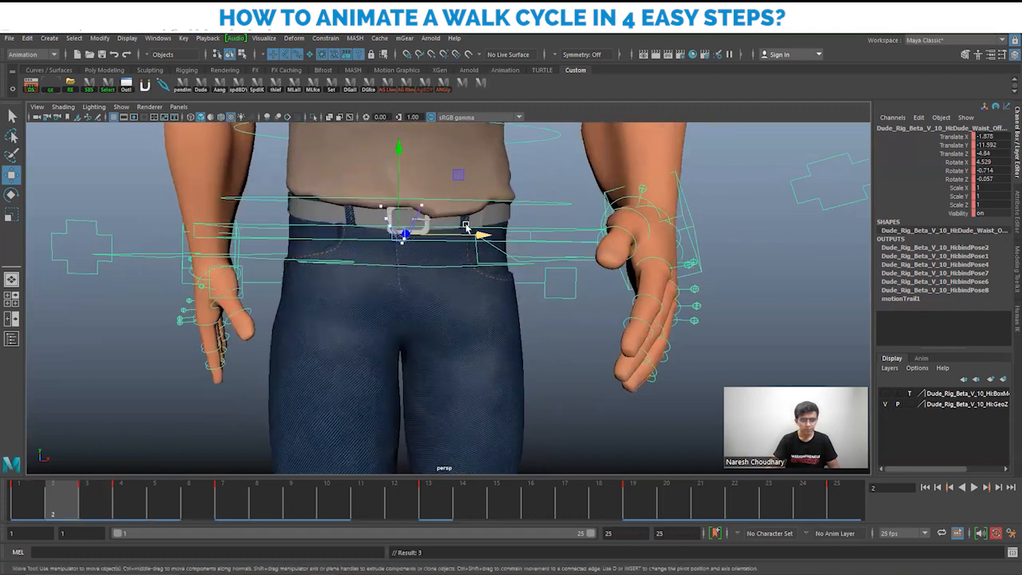
drag(481, 230, 471, 231)
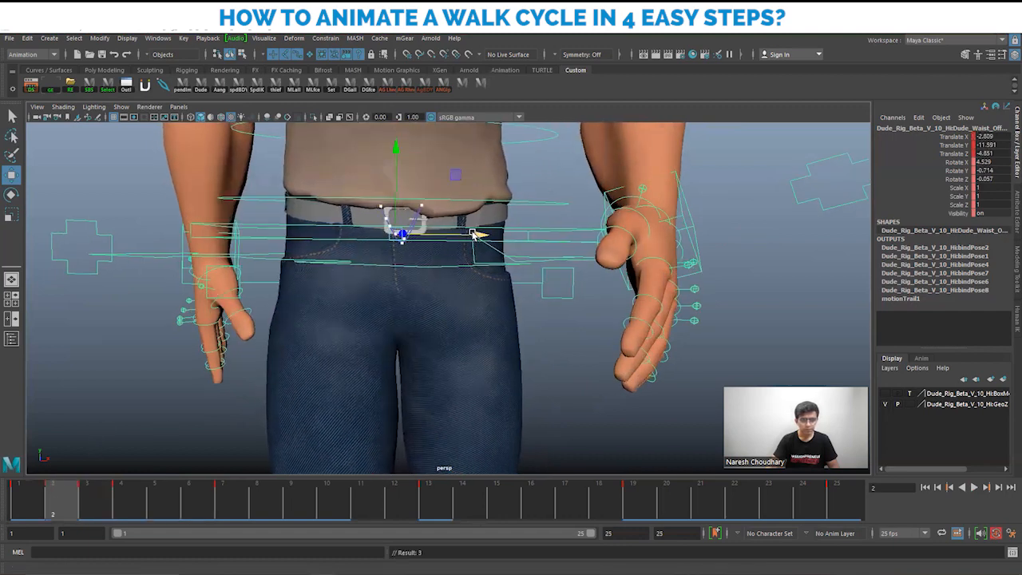
Step: Delete the waist control's key on frame 3 and compare its pose on frames 1 and 3
click(104, 490)
right_click(106, 490)
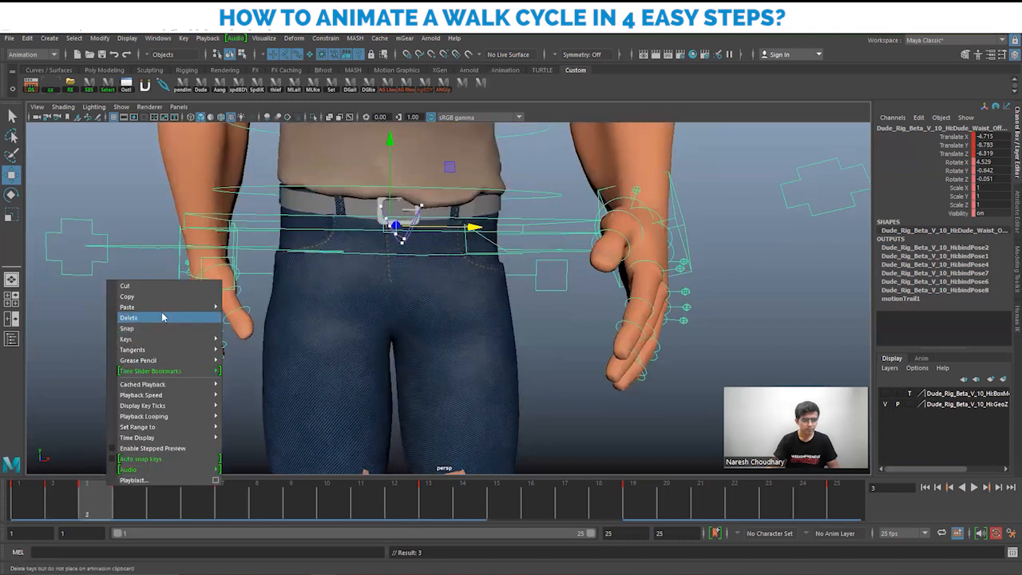
click(162, 318)
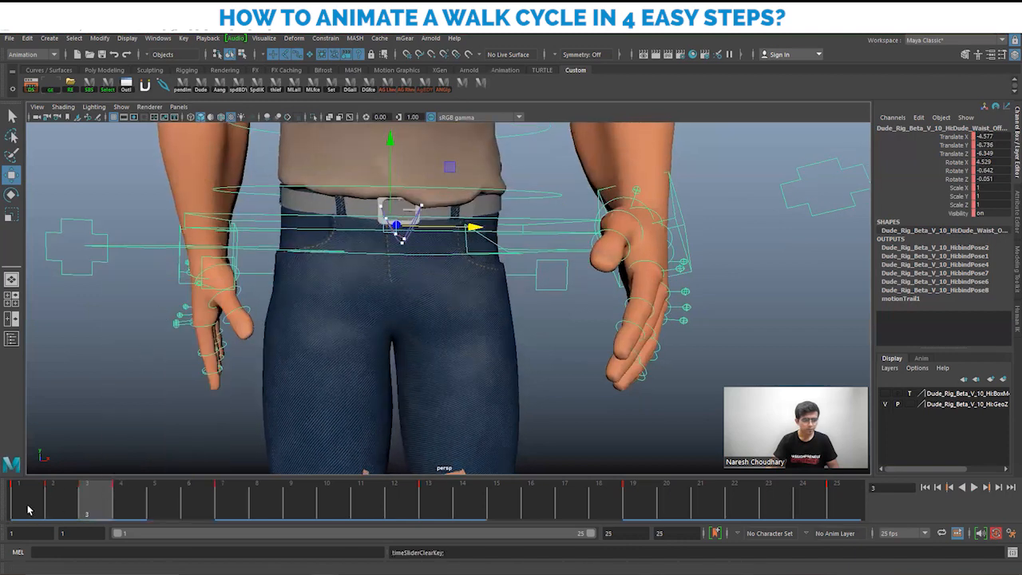
click(28, 508)
click(87, 503)
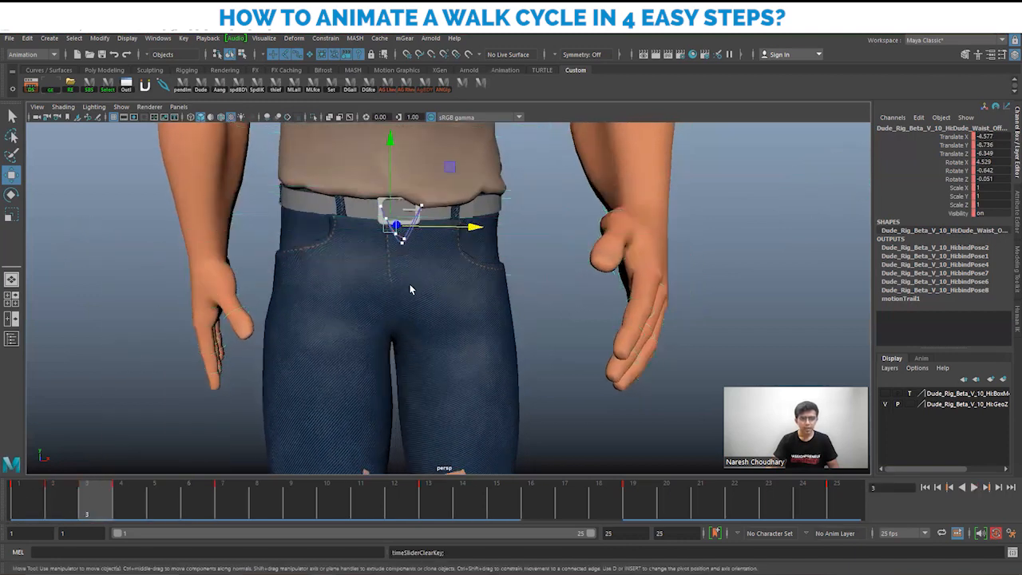
Step: Examine the shape of the waist control's motion trail up close from the front and the side on frame 3
scroll(203, 238, up, 5)
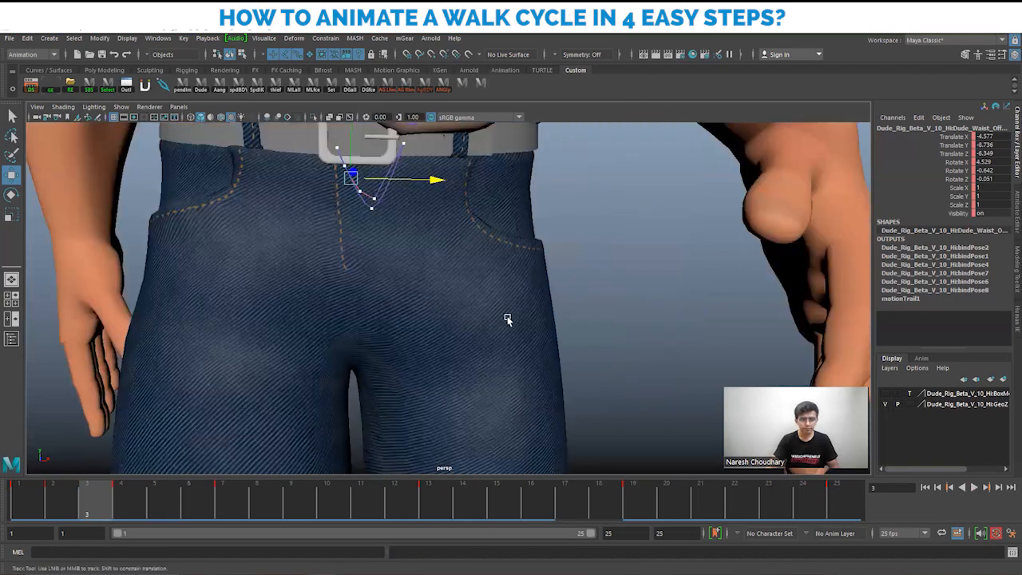
alt+drag(505, 319, 361, 310)
key(bracketleft)
key(bracketleft)
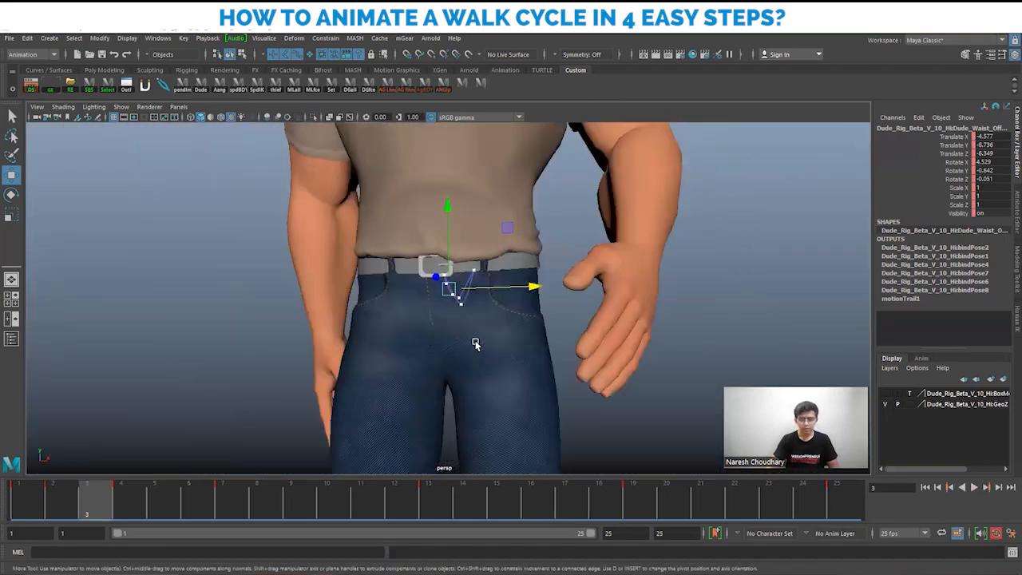
key(bracketright)
key(bracketright)
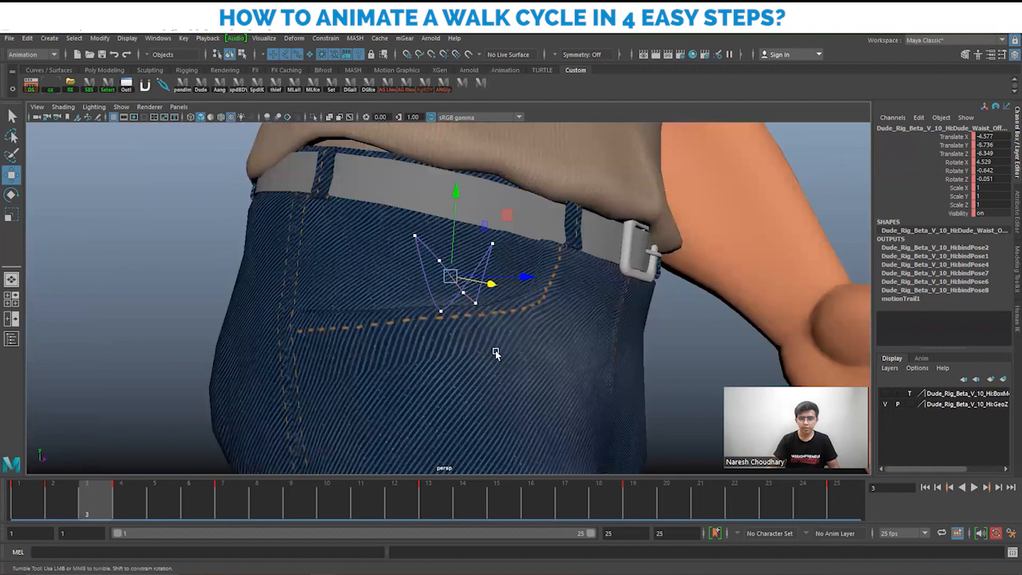
alt+drag(495, 351, 405, 359)
alt+drag(340, 349, 492, 330)
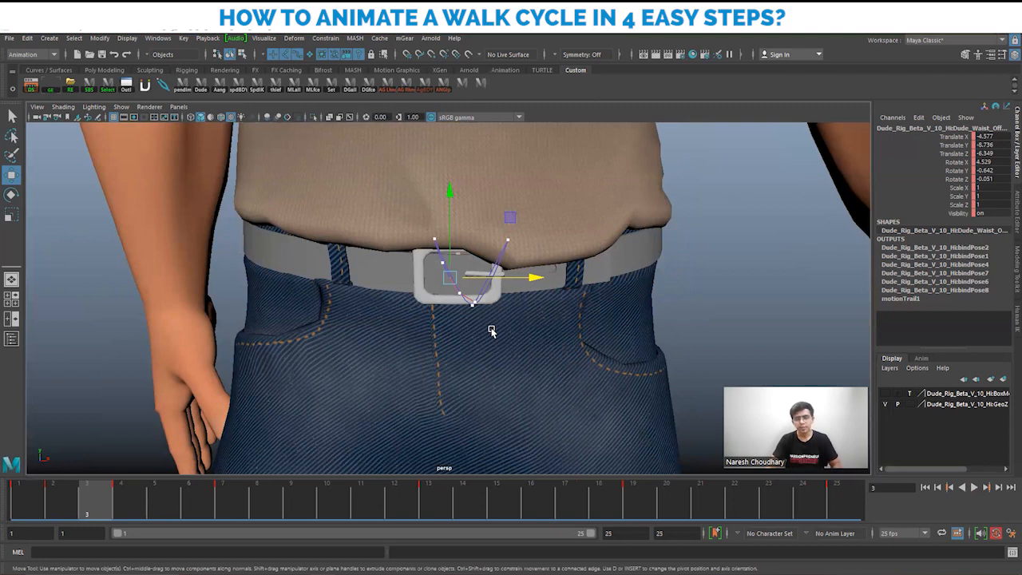
scroll(504, 346, down, 4)
alt+middle_drag(570, 355, 546, 355)
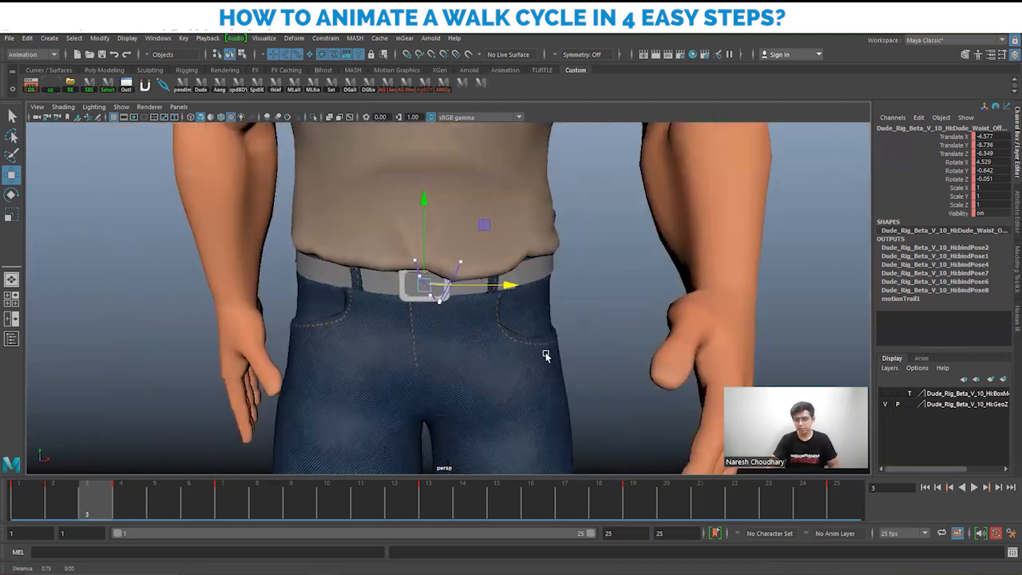
alt+drag(546, 355, 507, 335)
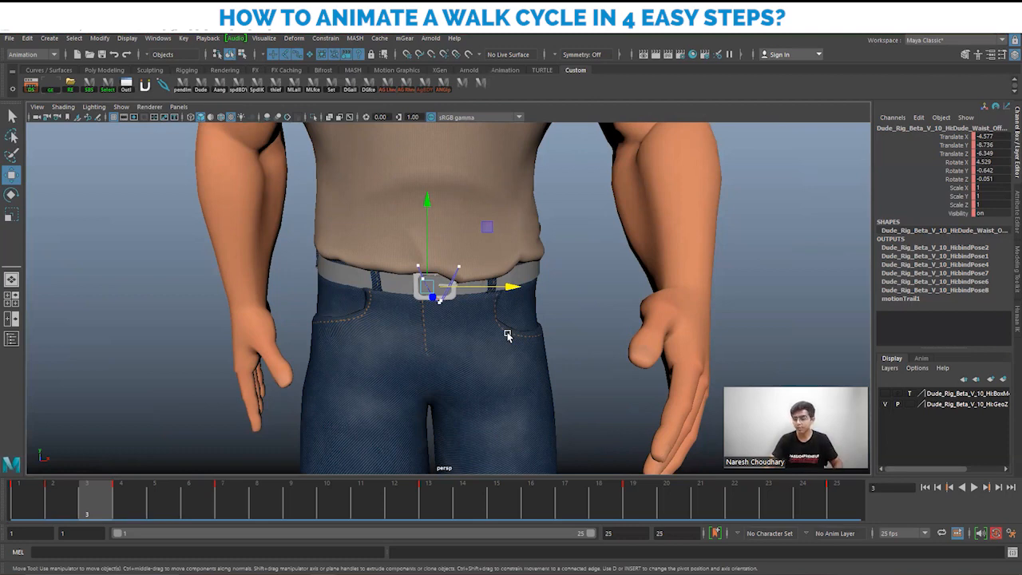
alt+right_drag(411, 364, 483, 364)
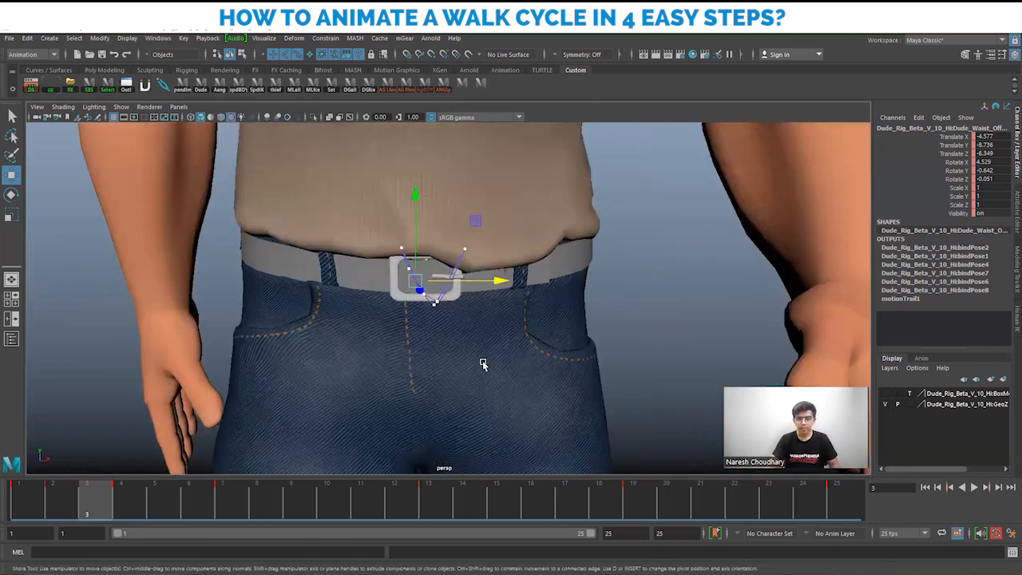
alt+drag(483, 364, 443, 345)
alt+right_drag(444, 345, 535, 383)
alt+middle_drag(430, 337, 465, 351)
alt+drag(356, 281, 388, 278)
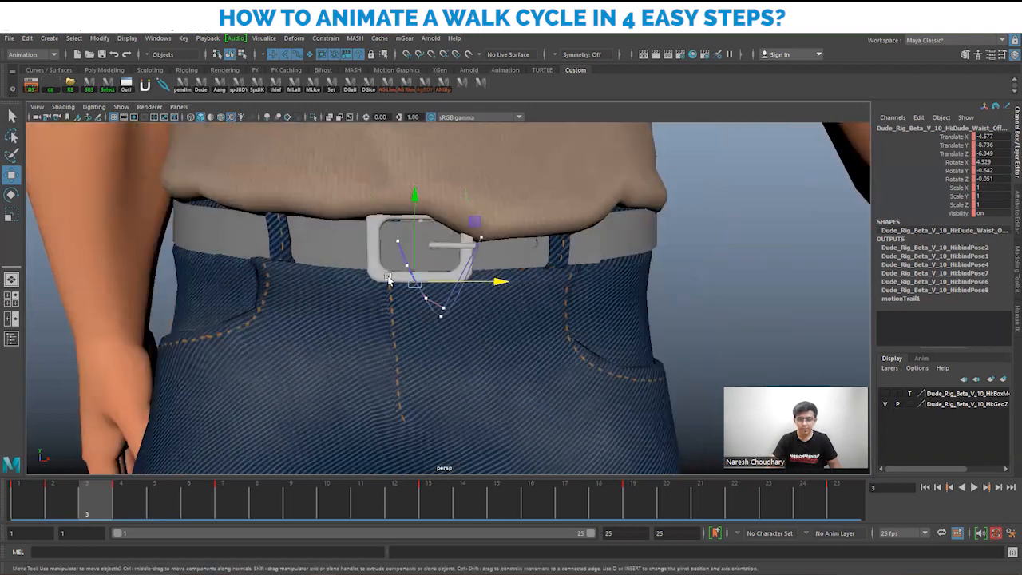
Step: On frame 4, move the waist control to about -6.44 in Translate X and -5.37 in Translate Y
click(28, 511)
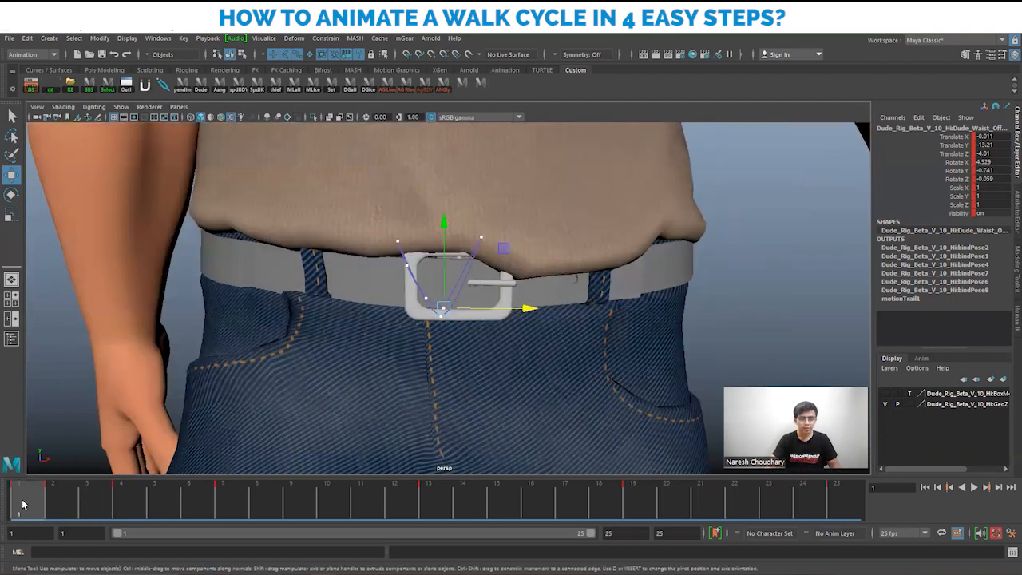
drag(23, 505, 105, 505)
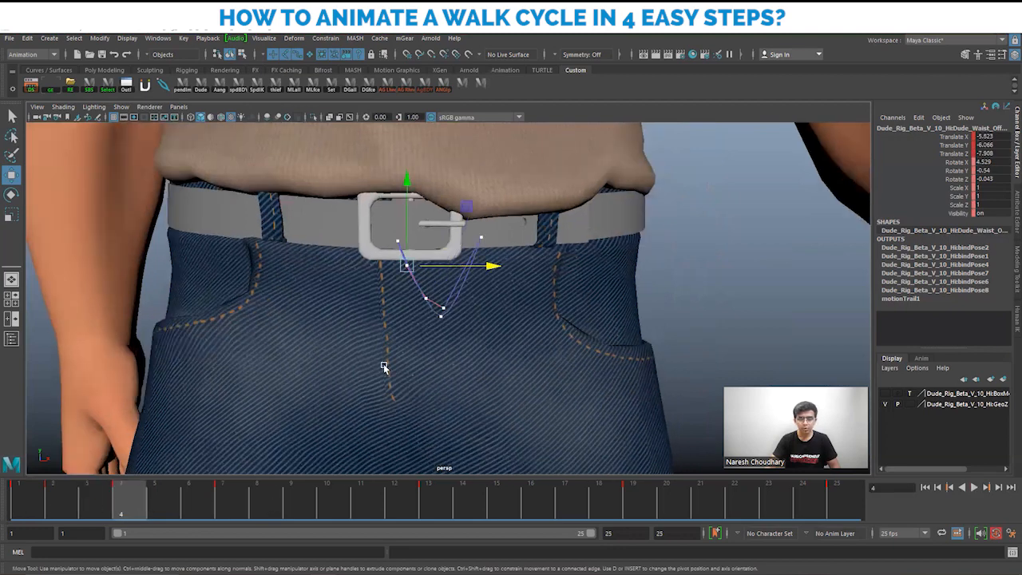
drag(493, 265, 486, 266)
drag(411, 201, 414, 193)
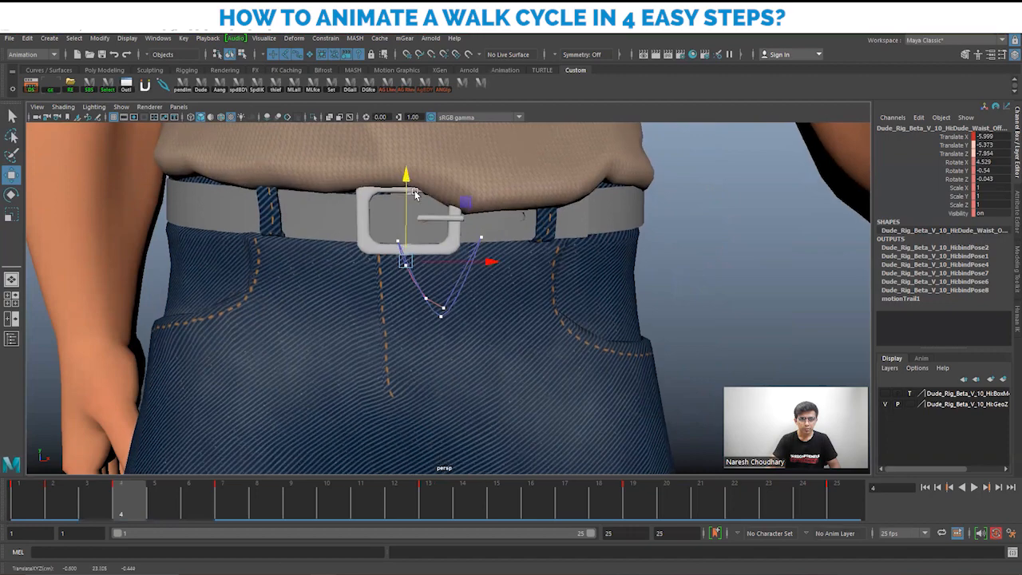
drag(492, 265, 493, 266)
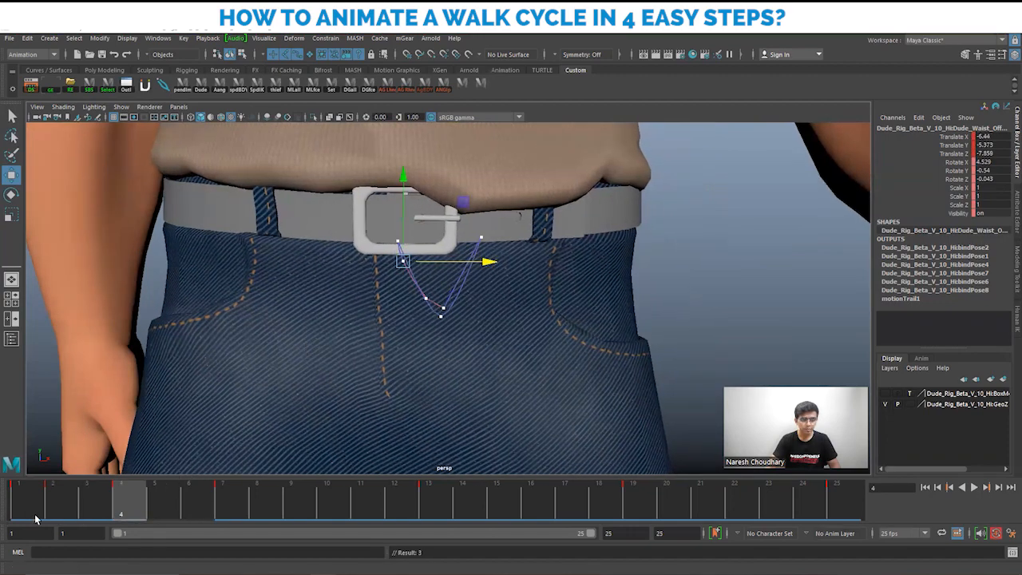
Step: Review the waist's path along the motion trail from frame 1 to frame 9 and play the walk cycle
click(34, 515)
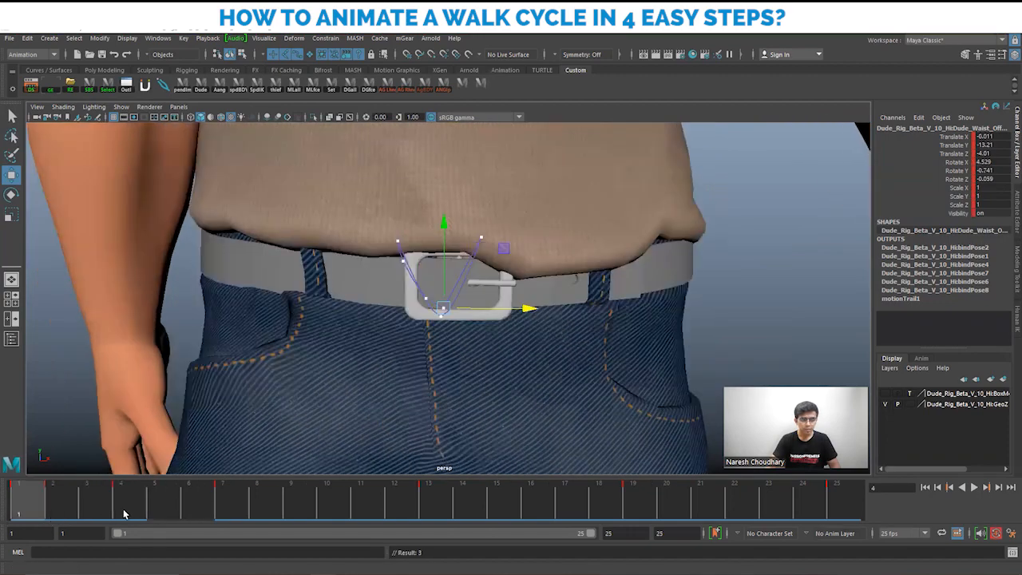
click(124, 514)
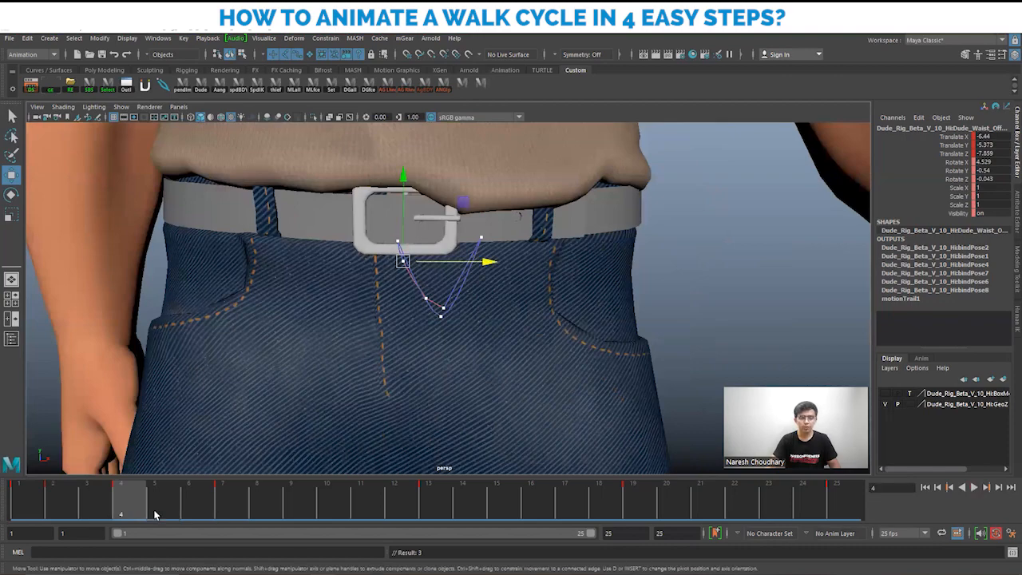
drag(139, 499, 197, 505)
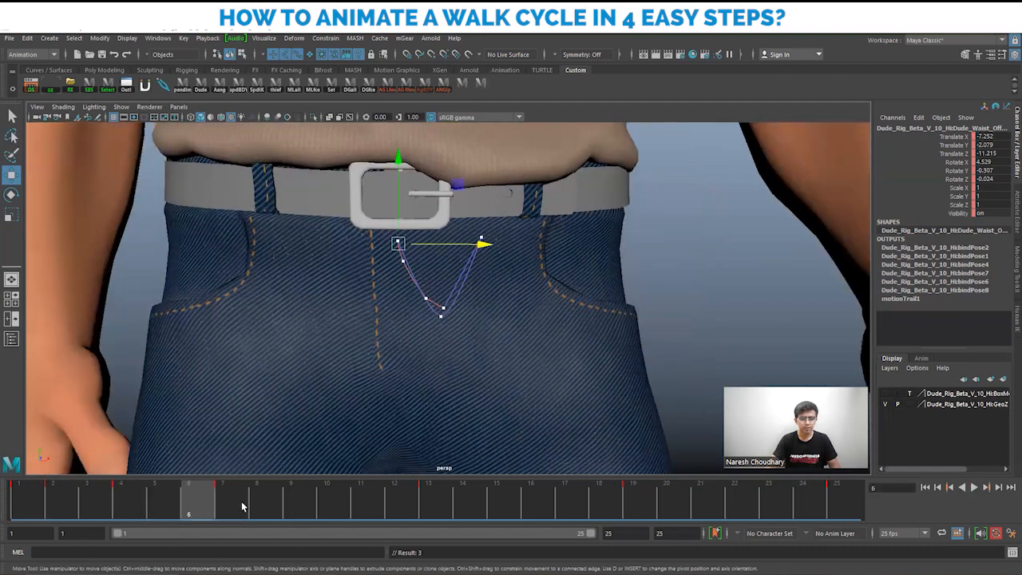
click(232, 501)
click(267, 501)
click(288, 489)
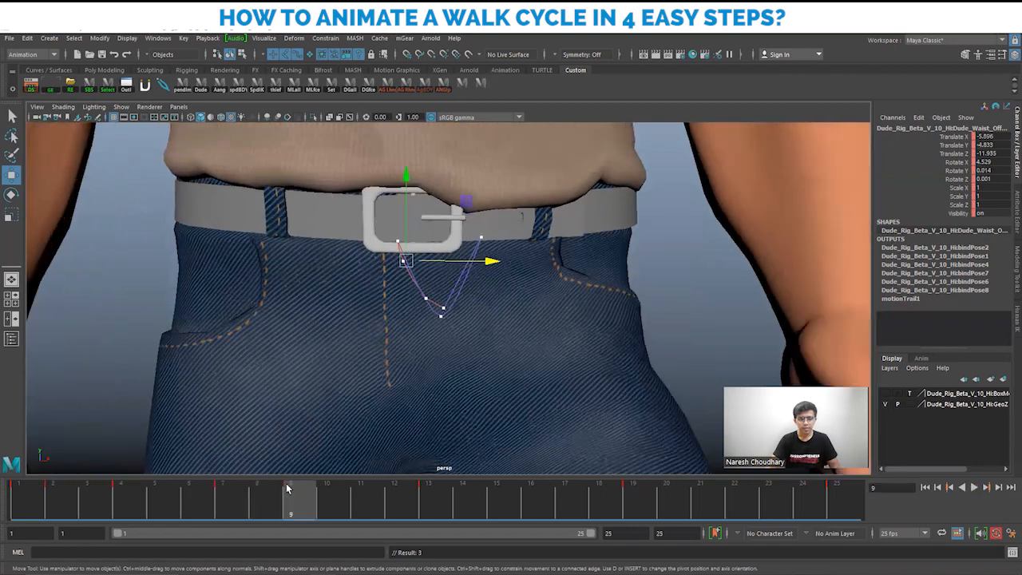
key(alt+v)
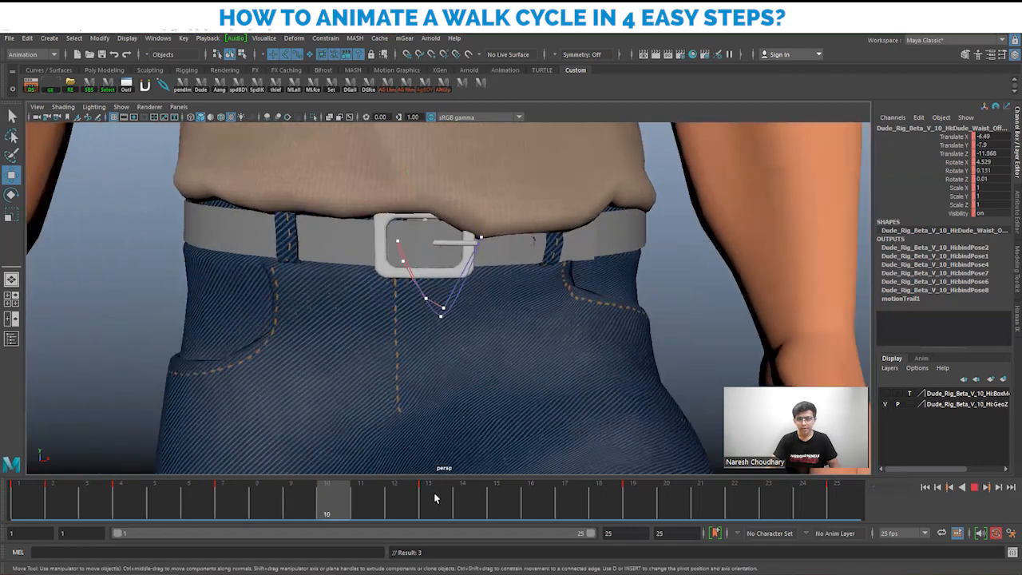
Step: Check the waist's movement from frame 3 to frame 6, and move its control to about -7.61 in Translate X on frame 6
click(83, 505)
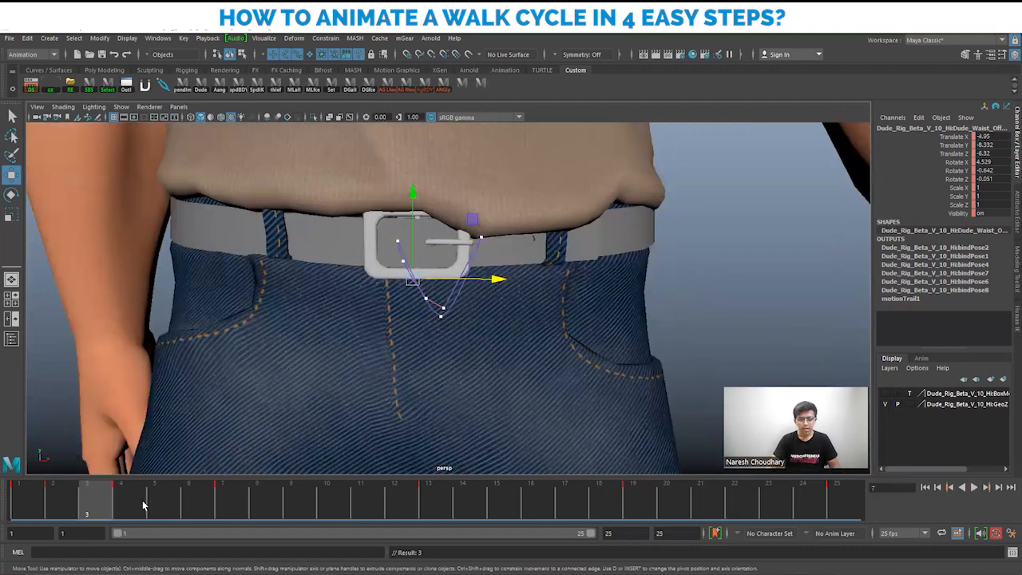
drag(178, 499, 202, 497)
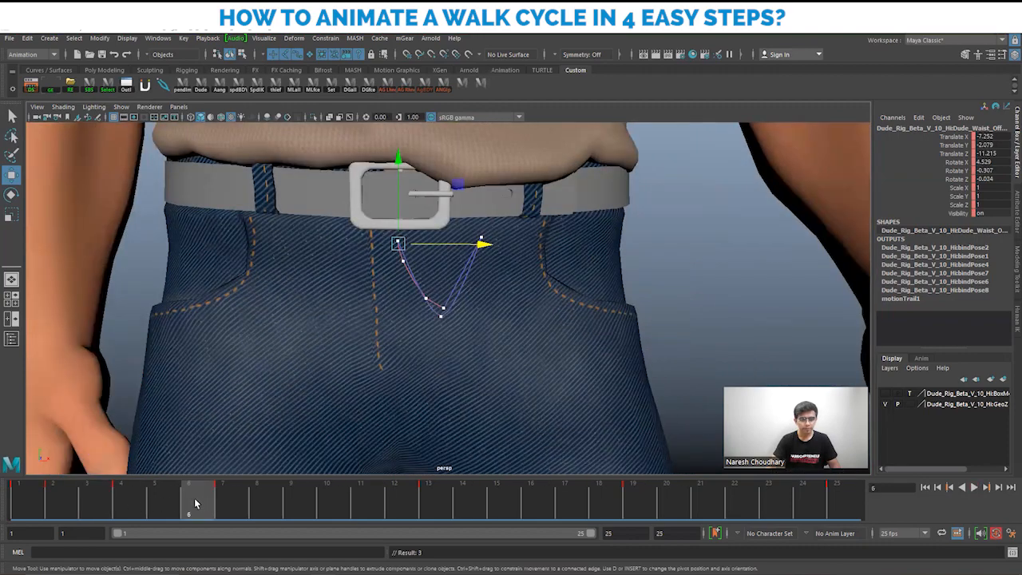
drag(96, 500, 197, 503)
drag(483, 251, 492, 250)
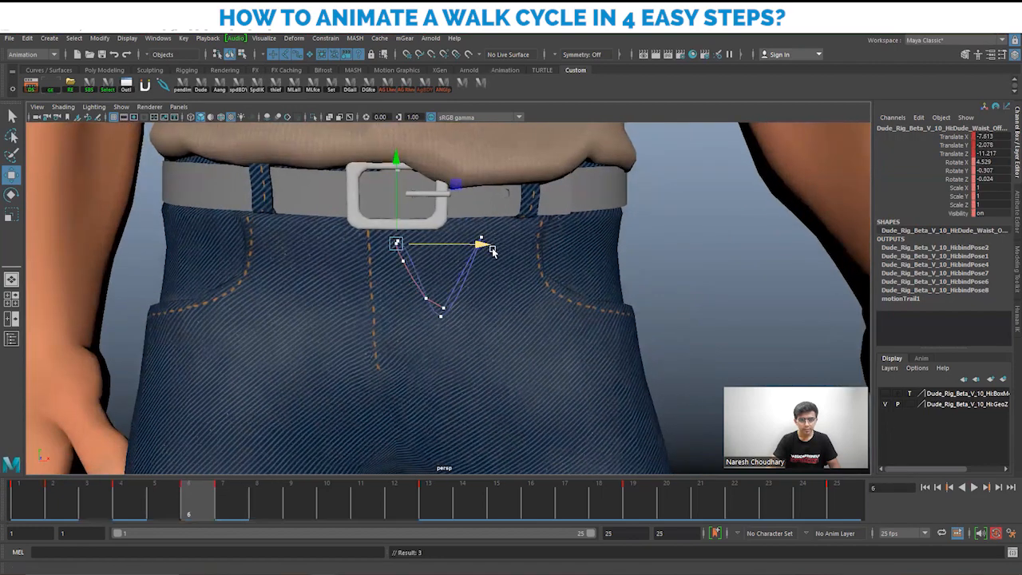
Step: On frame 8, move the waist control to about -6.03 in Translate X and -2.30 in Translate Y
click(257, 499)
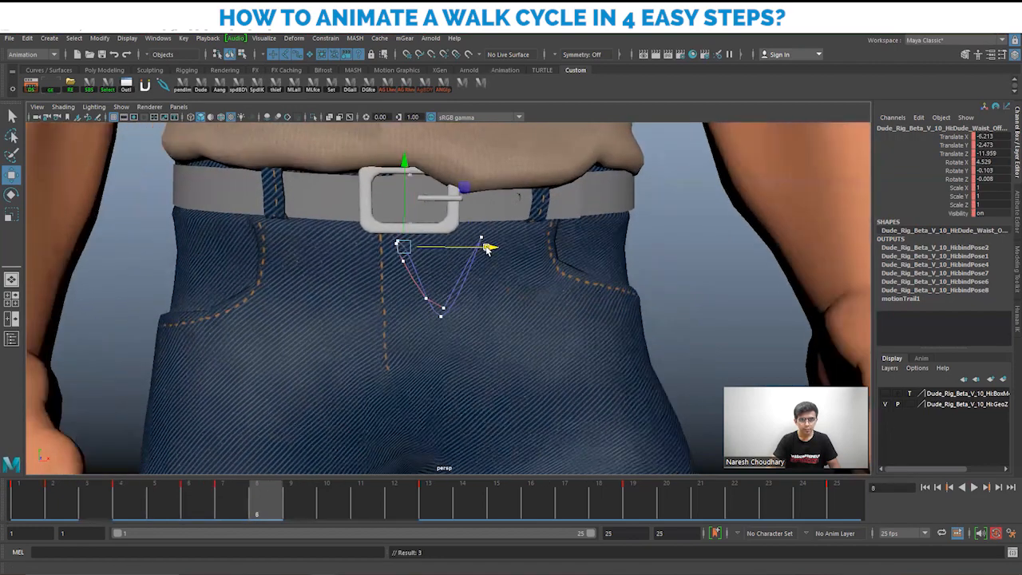
drag(487, 249, 485, 249)
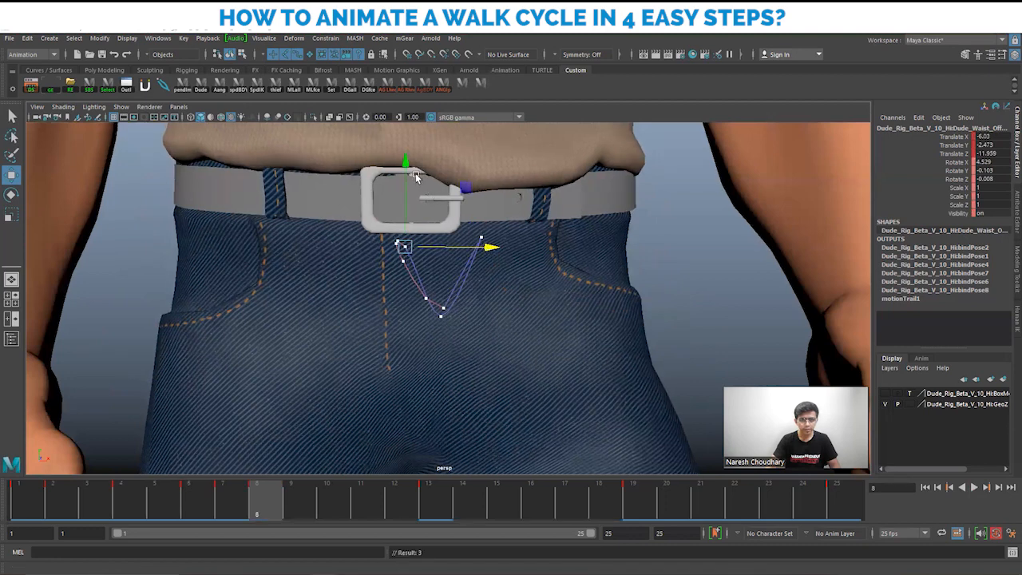
drag(405, 165, 405, 163)
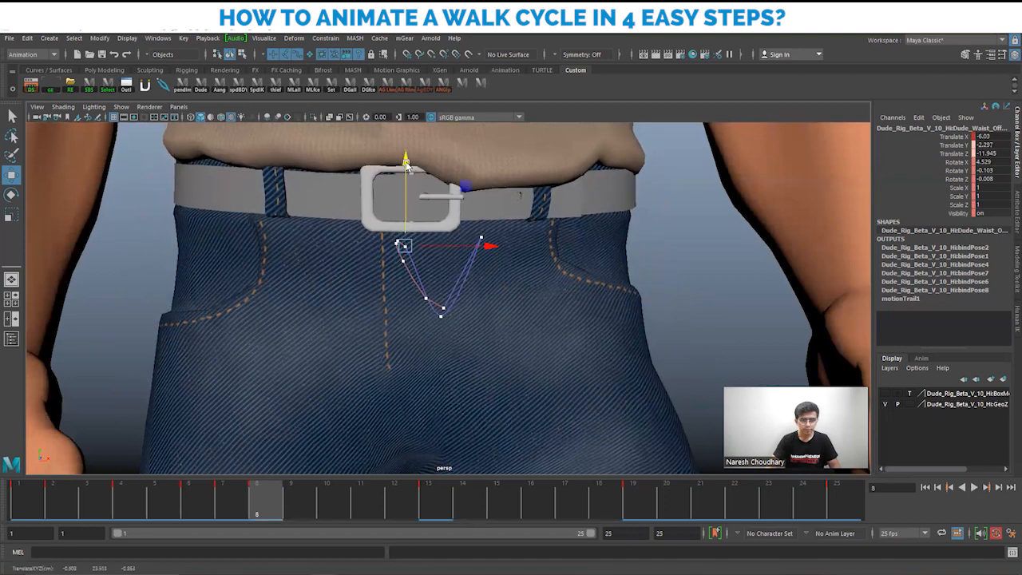
Step: On frame 8, refine the waist control to about -6.49 in Translate X and -1.94 in Translate Y, and key its translation
drag(490, 246, 500, 249)
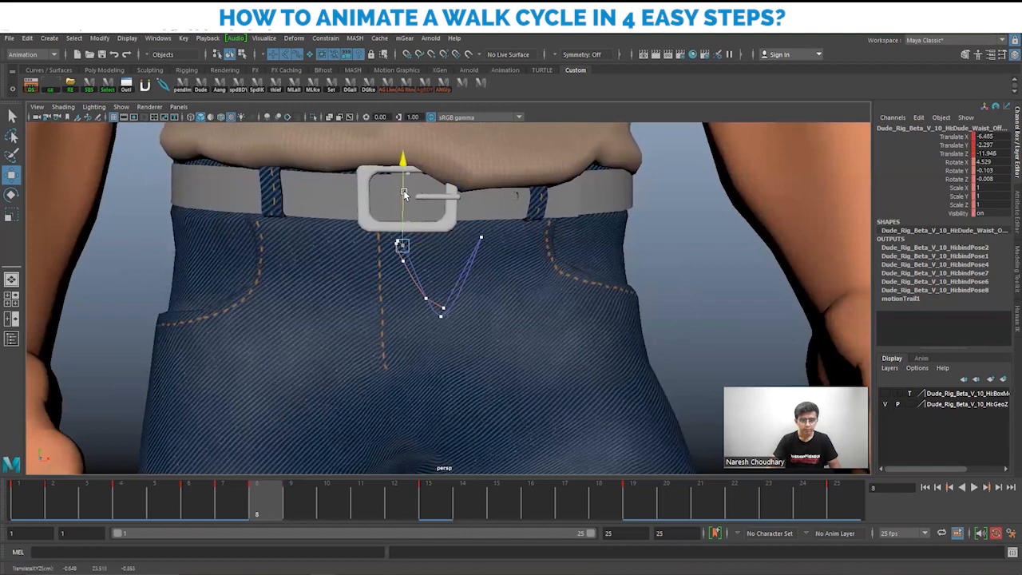
drag(404, 193, 404, 190)
key(shift+w)
Step: On frame 6, lower the waist control to about -2.19 in Translate Y and key its translation
click(228, 510)
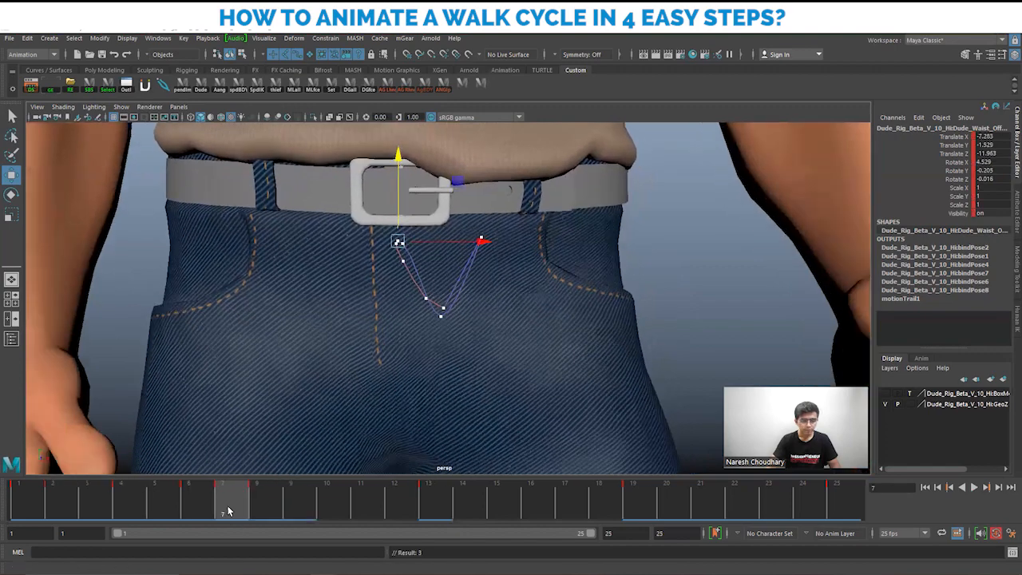
scroll(479, 336, up, 5)
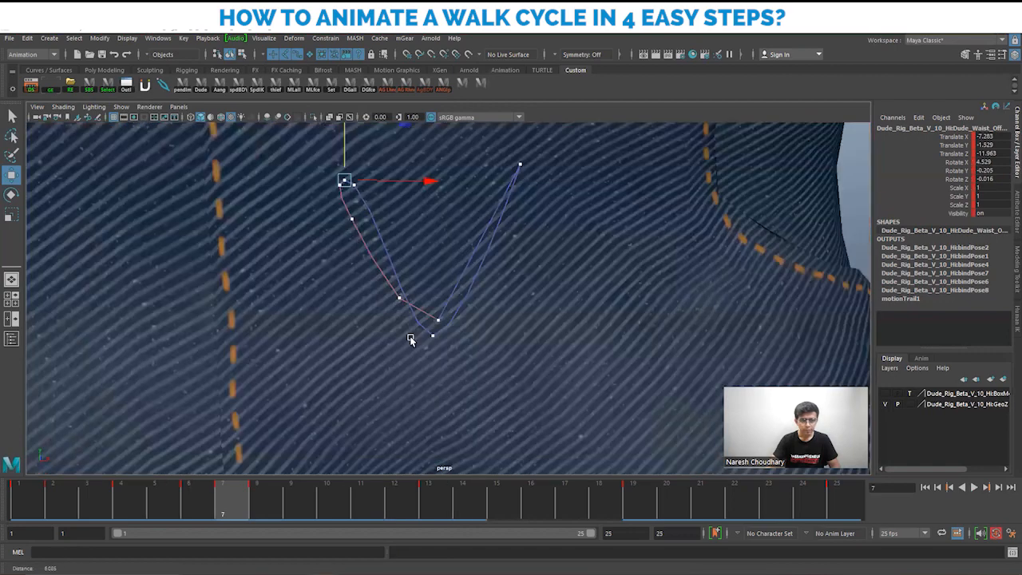
scroll(431, 345, up, 6)
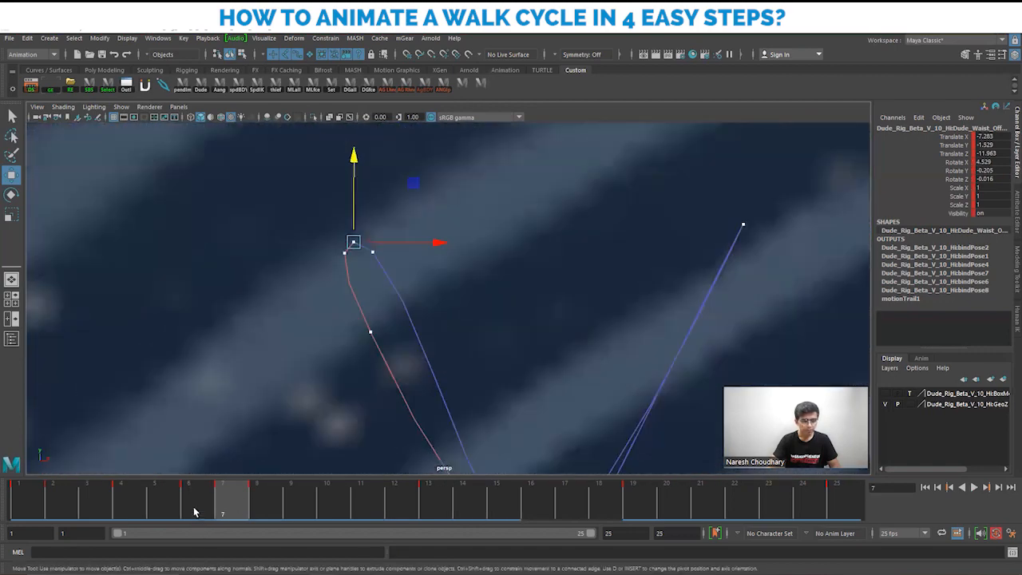
click(194, 512)
drag(347, 171, 345, 175)
key(shift+w)
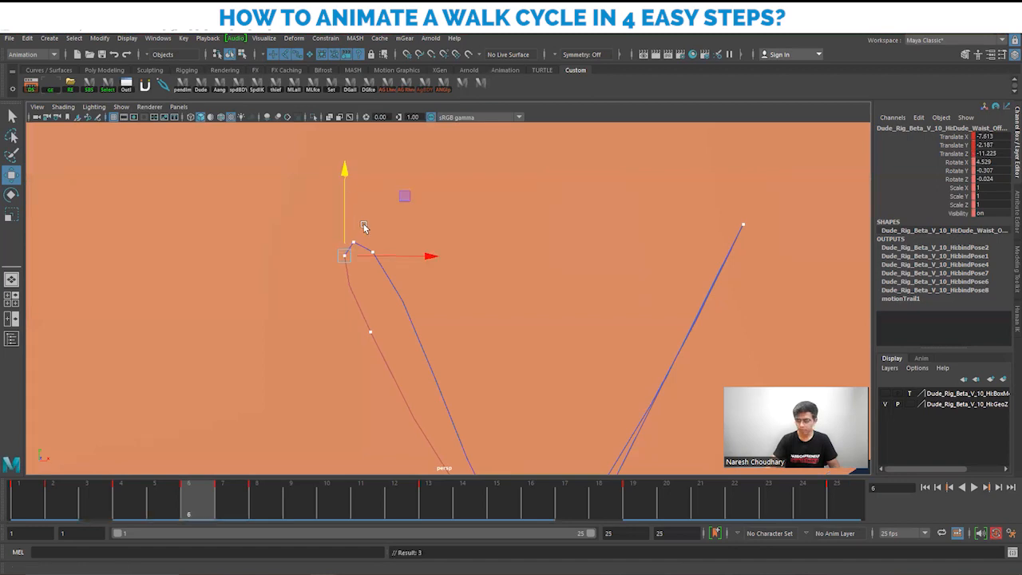
Step: Review the waist's movement from frame 3 to frame 8 and examine the upper bend of its motion trail up close
scroll(511, 390, down, 6)
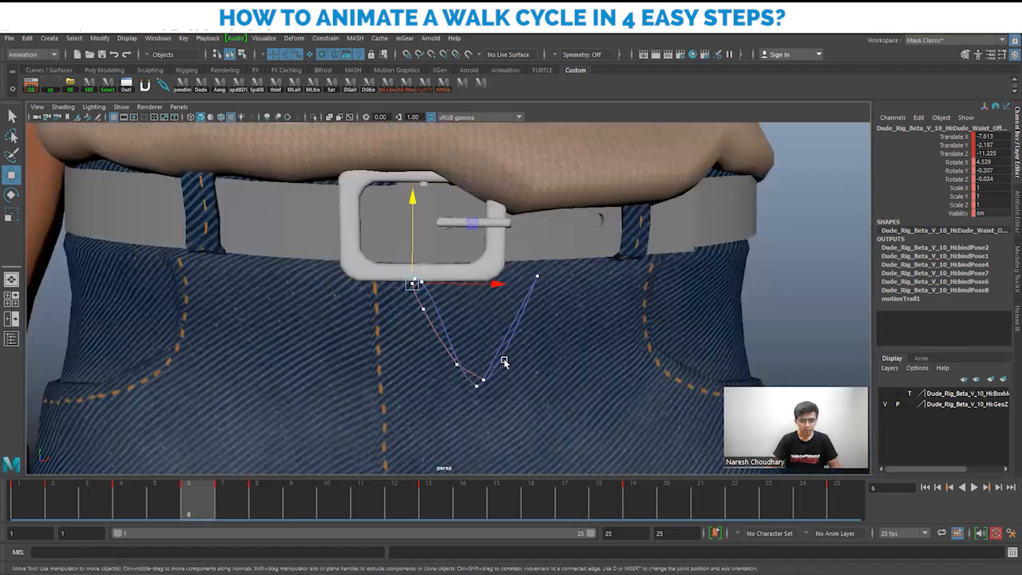
scroll(485, 344, down, 1)
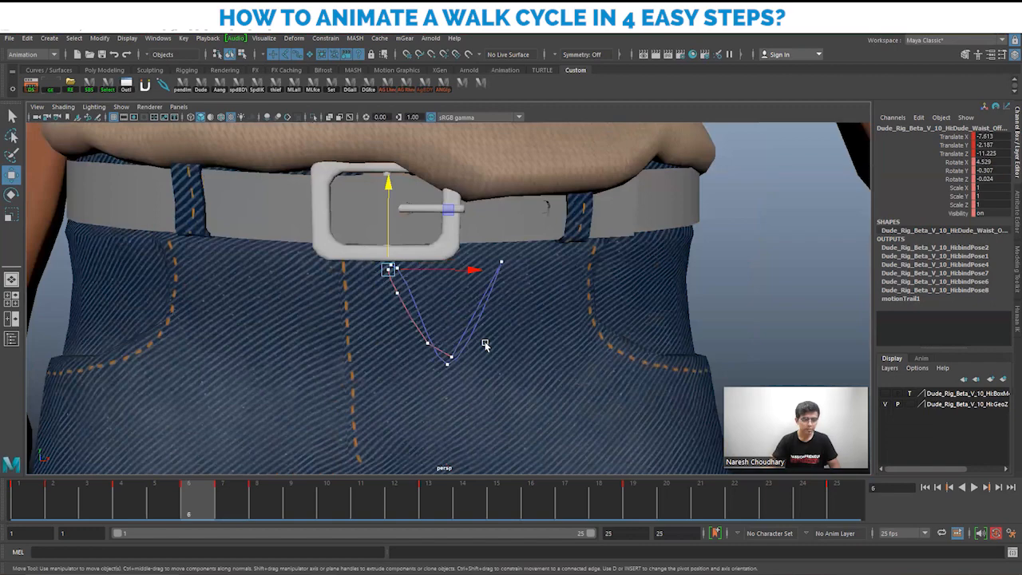
scroll(330, 312, down, 4)
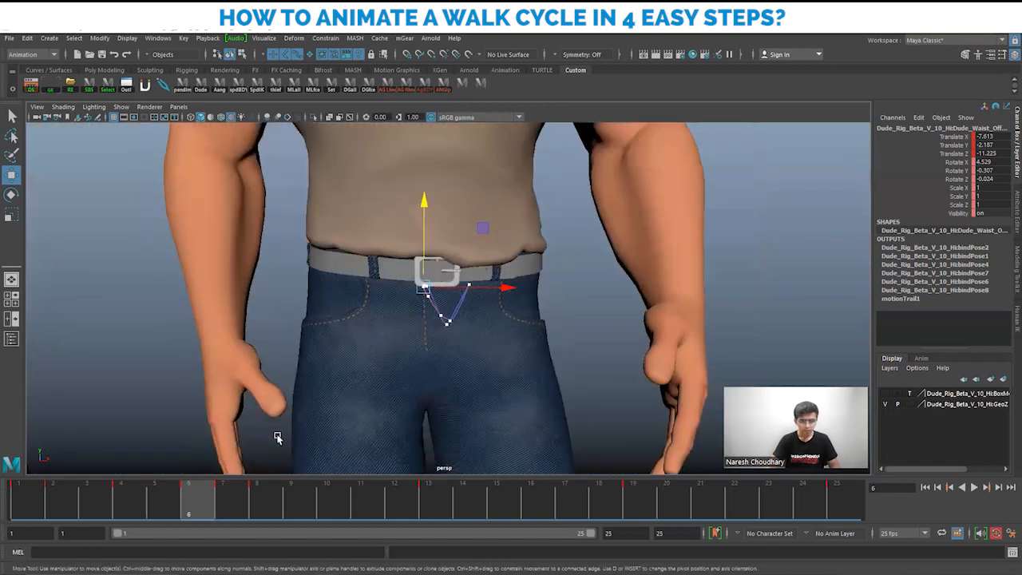
drag(96, 490, 264, 508)
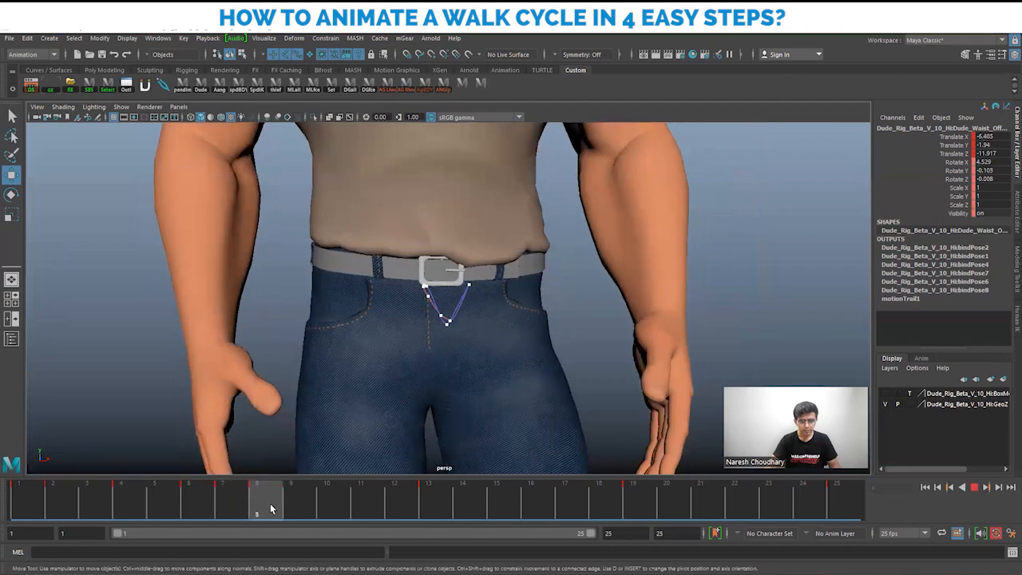
alt+drag(465, 340, 440, 331)
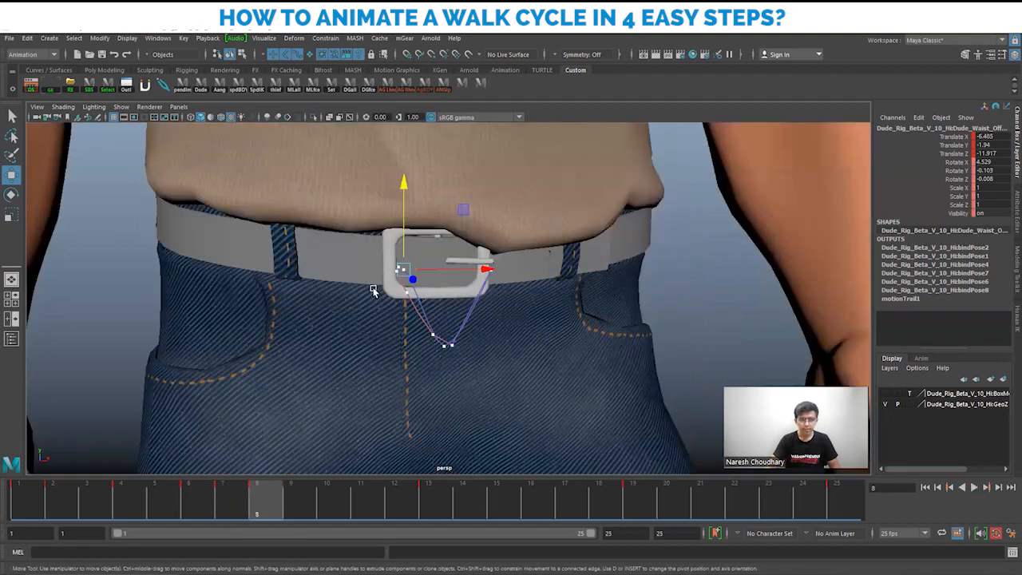
alt+right_drag(401, 303, 427, 340)
alt+middle_drag(252, 211, 284, 251)
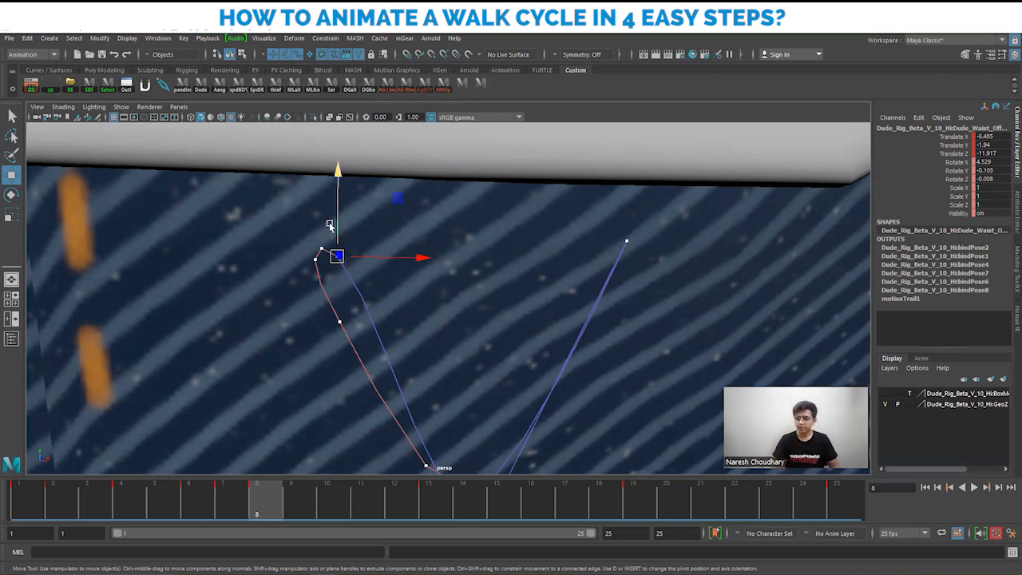
Step: Compare the waist's position on frames 5, 6 and 7 against its motion trail and play the walk cycle
alt+right_drag(426, 401, 206, 330)
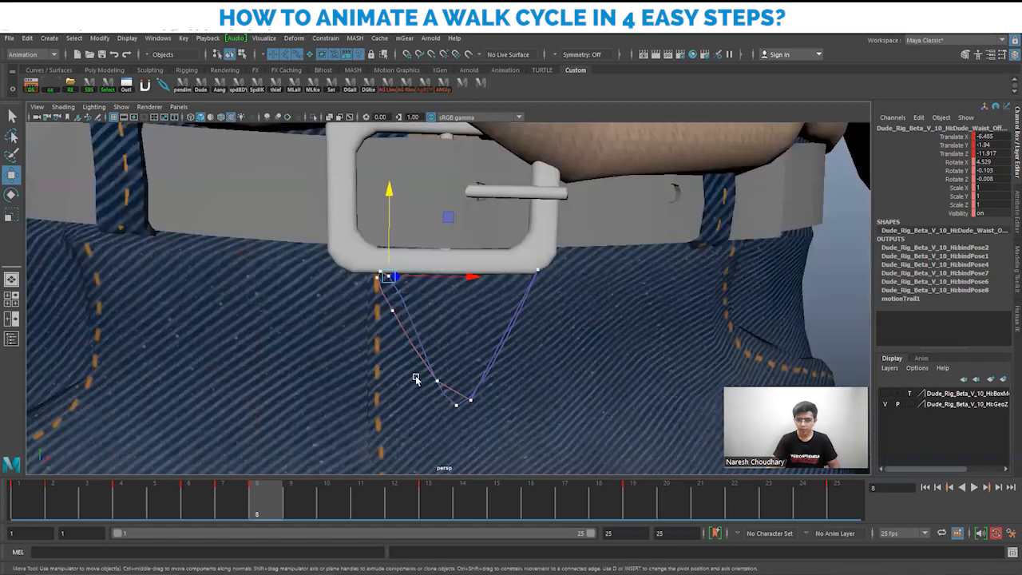
scroll(474, 401, down, 1)
scroll(460, 392, down, 2)
click(182, 504)
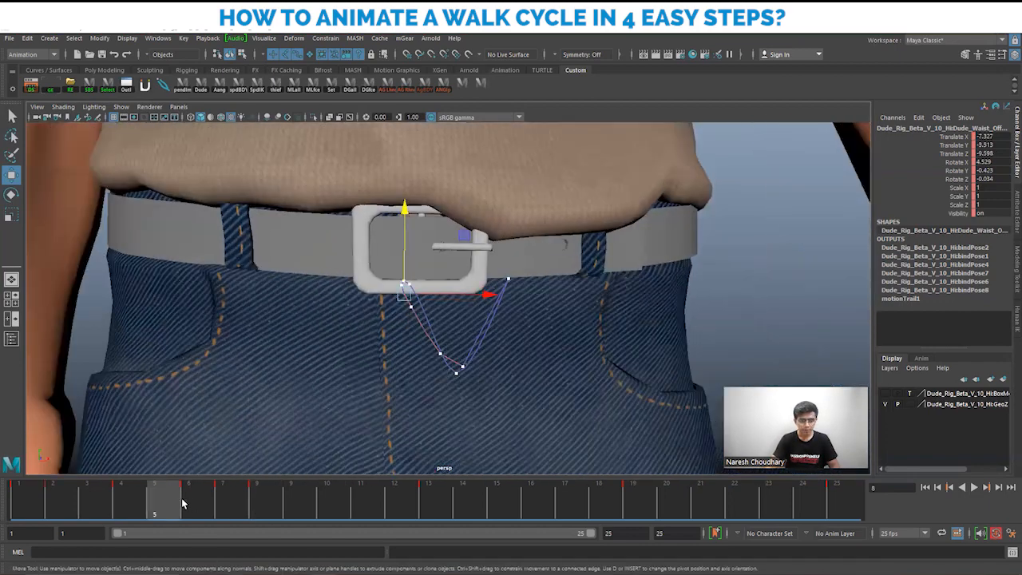
click(211, 505)
click(234, 506)
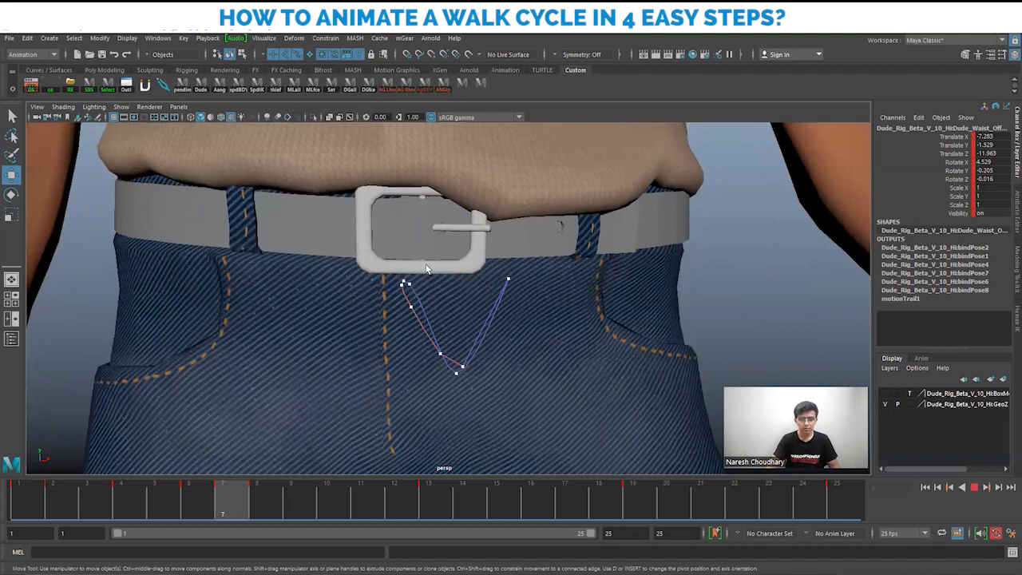
click(404, 283)
key(alt+v)
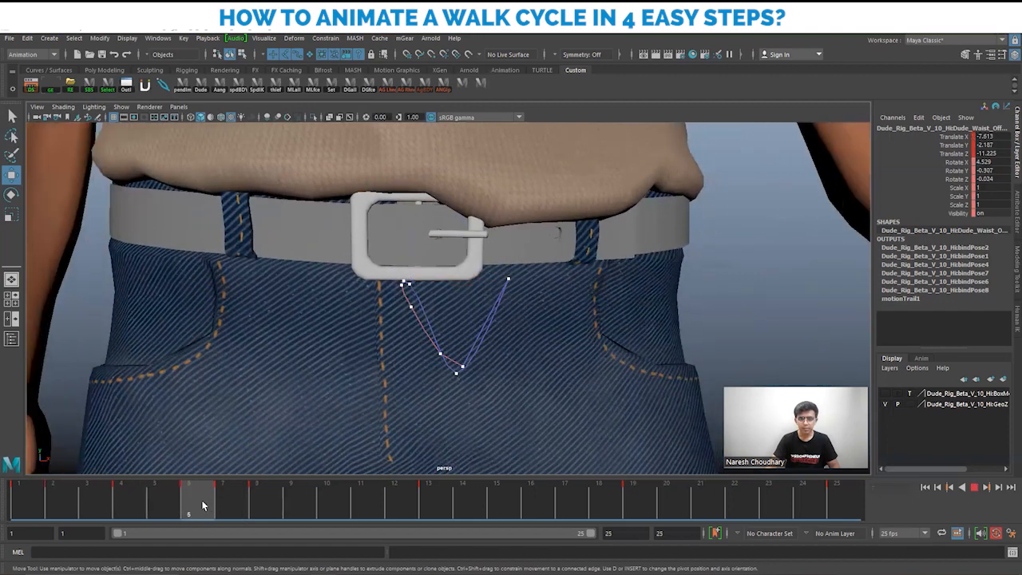
click(233, 502)
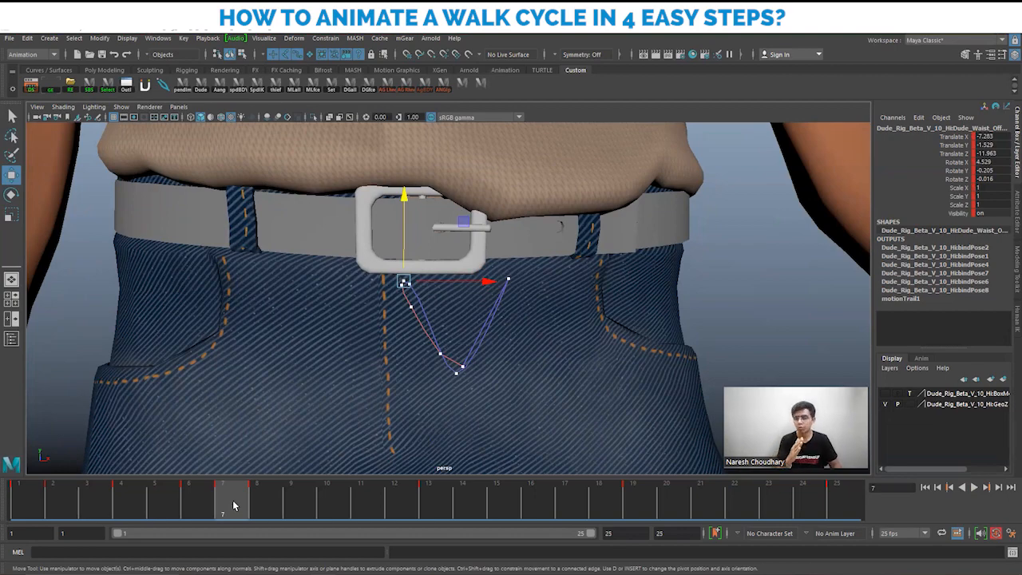
Step: Check the hip movement on the figure from frame 1 to frame 8, and follow the waist's trail up close to frame 13
scroll(359, 281, down, 6)
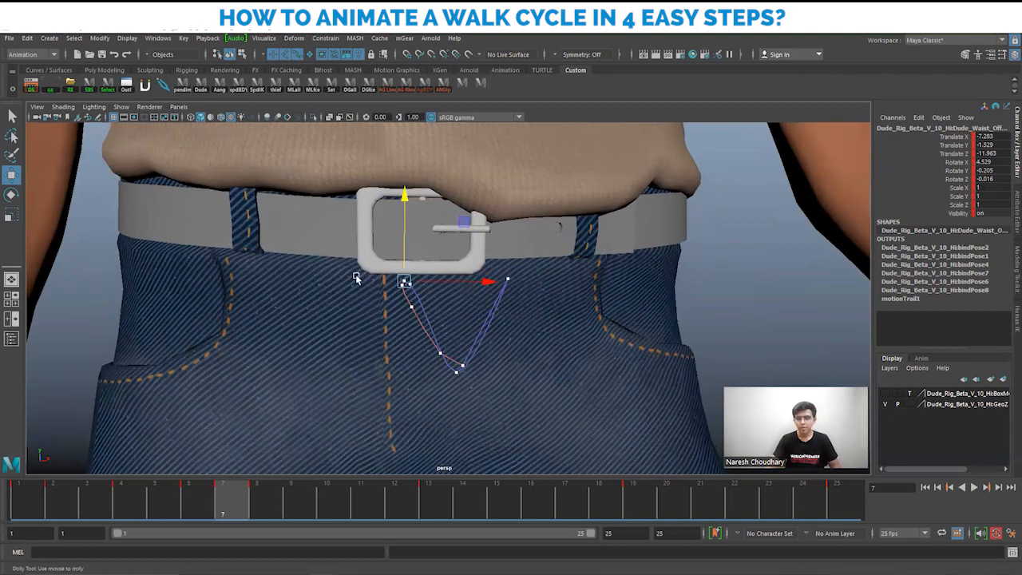
scroll(532, 351, up, 3)
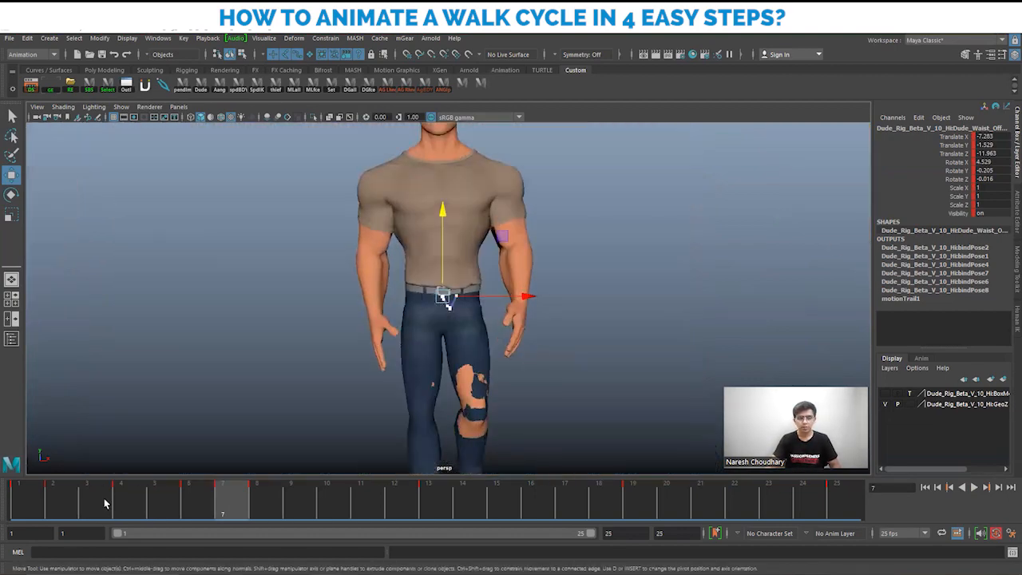
drag(29, 507, 257, 509)
alt+right_drag(263, 225, 650, 373)
alt+right_drag(318, 262, 435, 313)
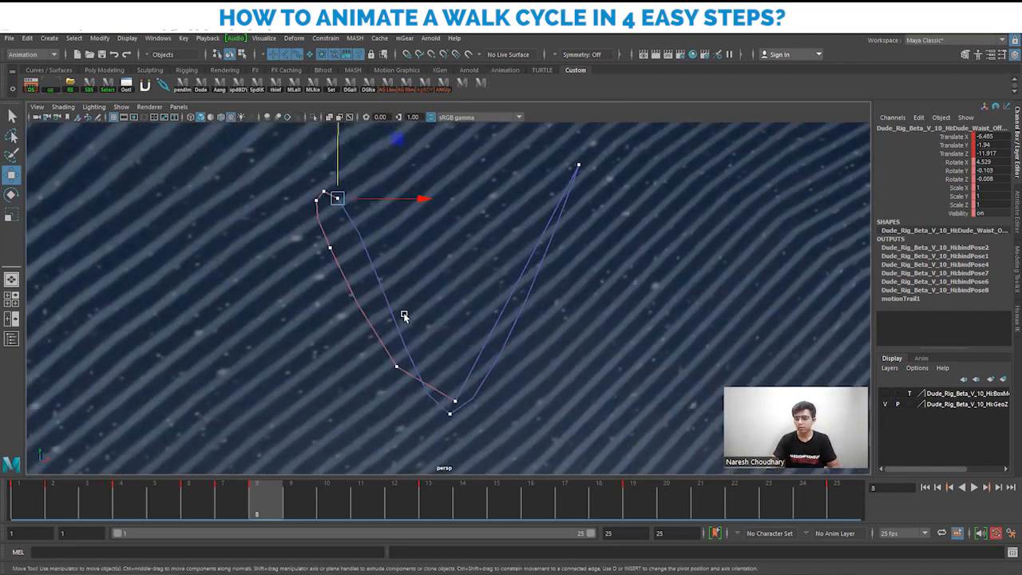
drag(131, 504, 434, 508)
scroll(513, 399, down, 2)
alt+middle_drag(546, 398, 550, 362)
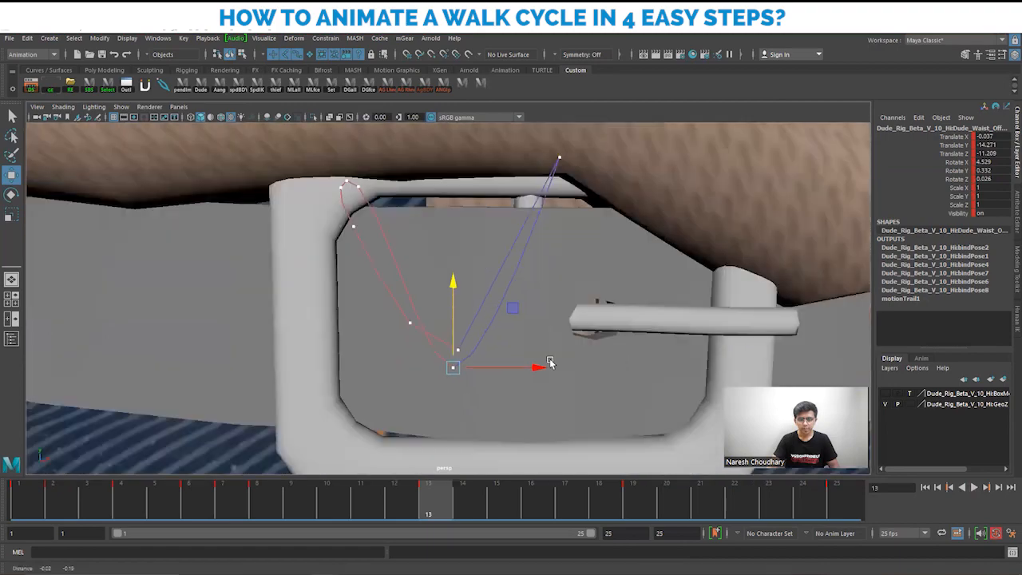
alt+right_drag(550, 363, 445, 362)
Step: On frame 11, move the waist control to about -3.07 in Translate X and -10.91 in Translate Y, and key its translation
drag(403, 506, 340, 506)
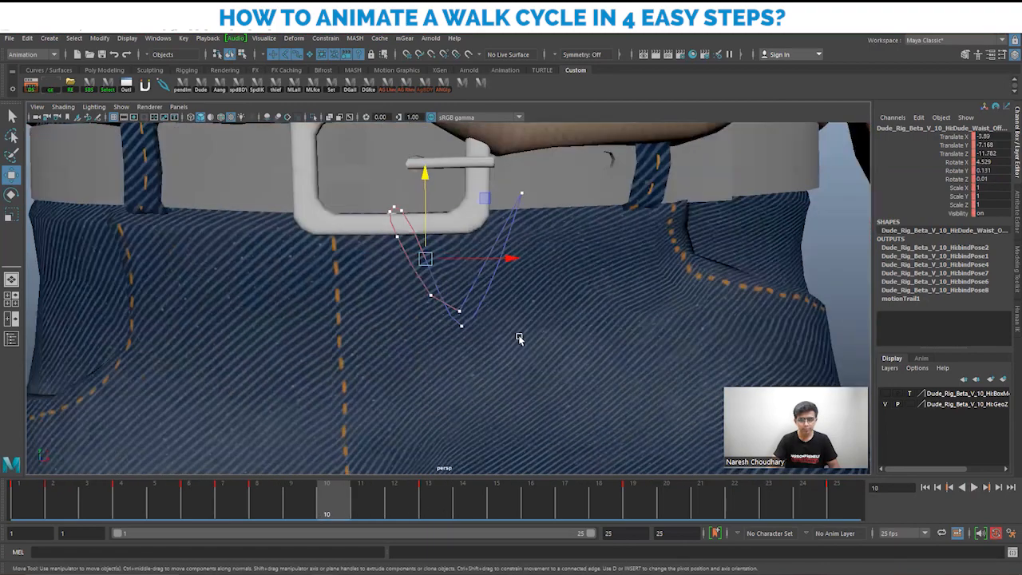
key(alt+period)
drag(437, 206, 436, 211)
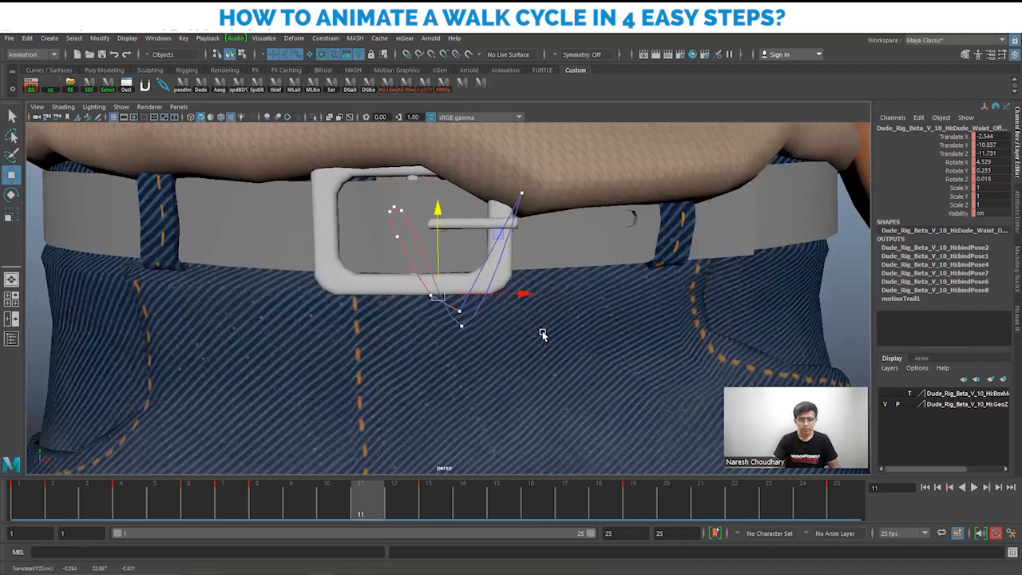
drag(525, 297, 525, 296)
key(shift+w)
key(shift+w)
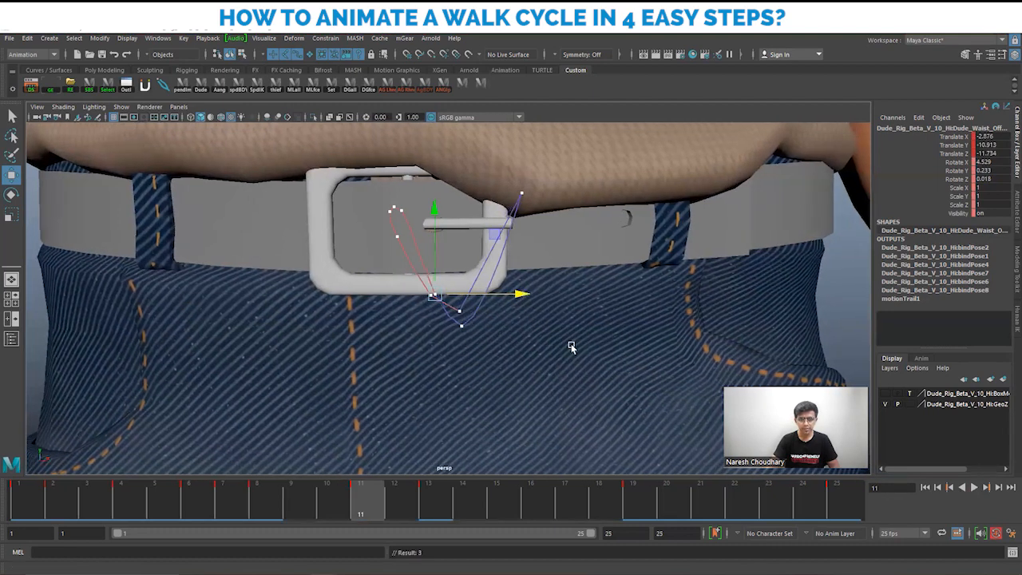
alt+right_drag(571, 344, 554, 333)
alt+drag(559, 326, 629, 335)
alt+drag(569, 327, 526, 307)
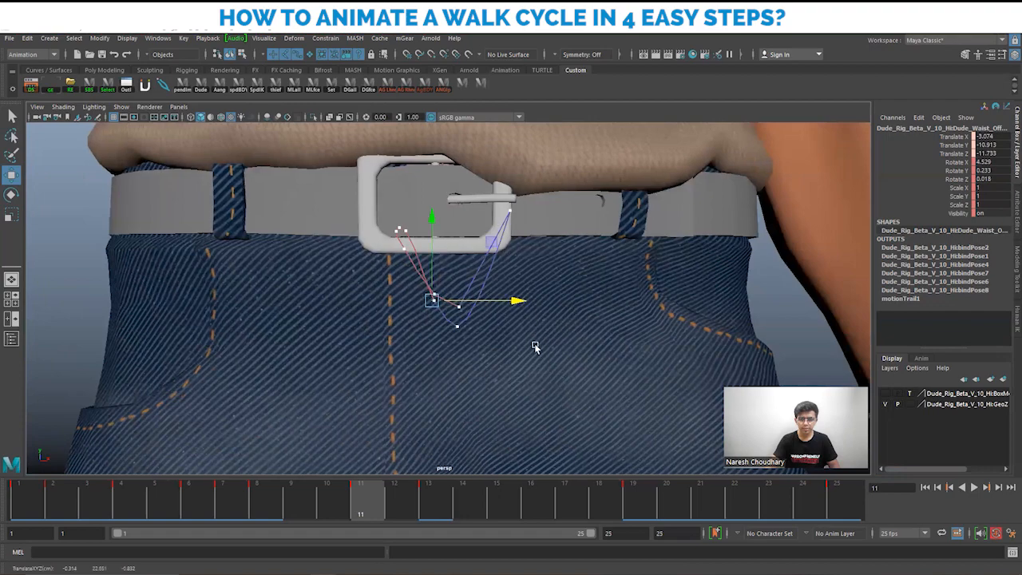
alt+right_drag(536, 347, 484, 340)
Step: On frame 15, move the waist control to about 3.03 in Translate X and -11.05 in Translate Y
drag(363, 502, 497, 501)
alt+drag(521, 284, 573, 299)
alt+drag(511, 336, 512, 337)
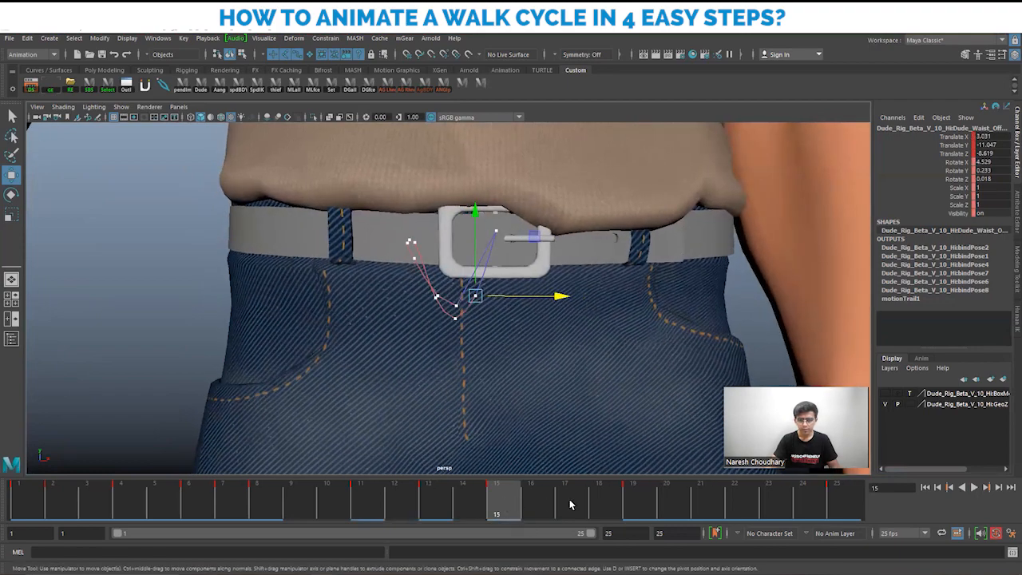
key(alt+v)
key(alt+v)
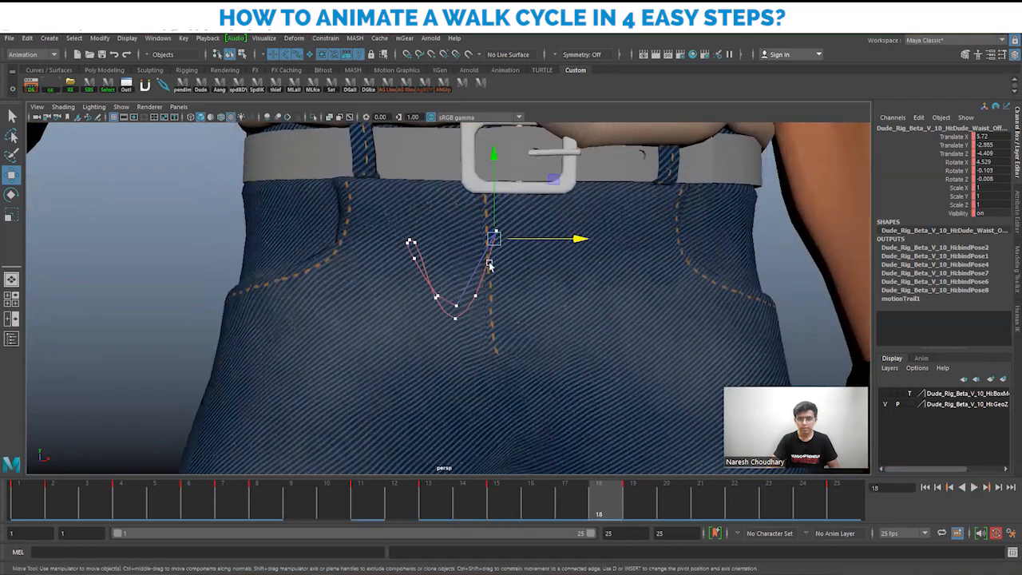
Step: On frame 17, move the waist control to about 6.24 in Translate X and -4.6 in Translate Y
click(616, 511)
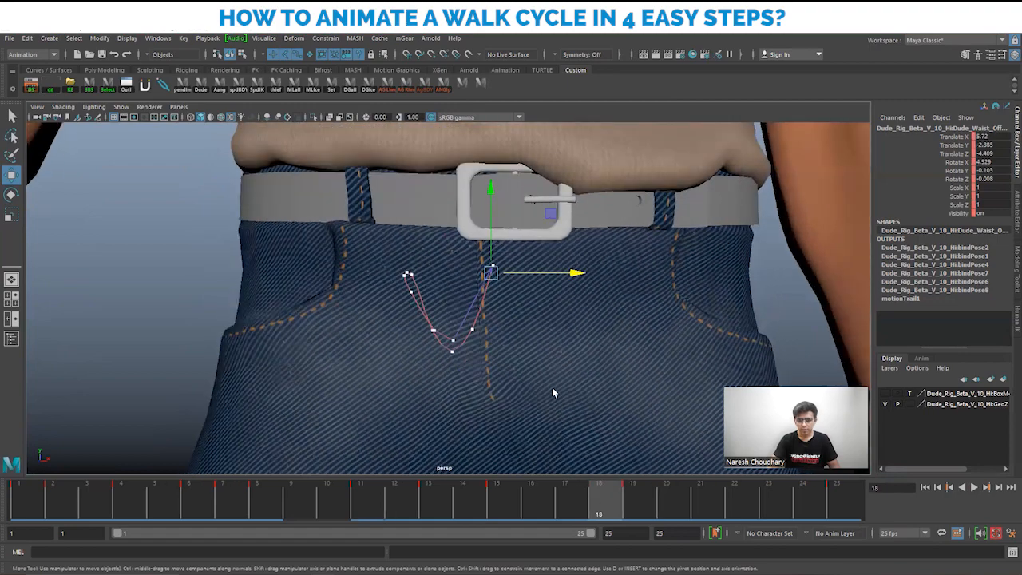
click(569, 503)
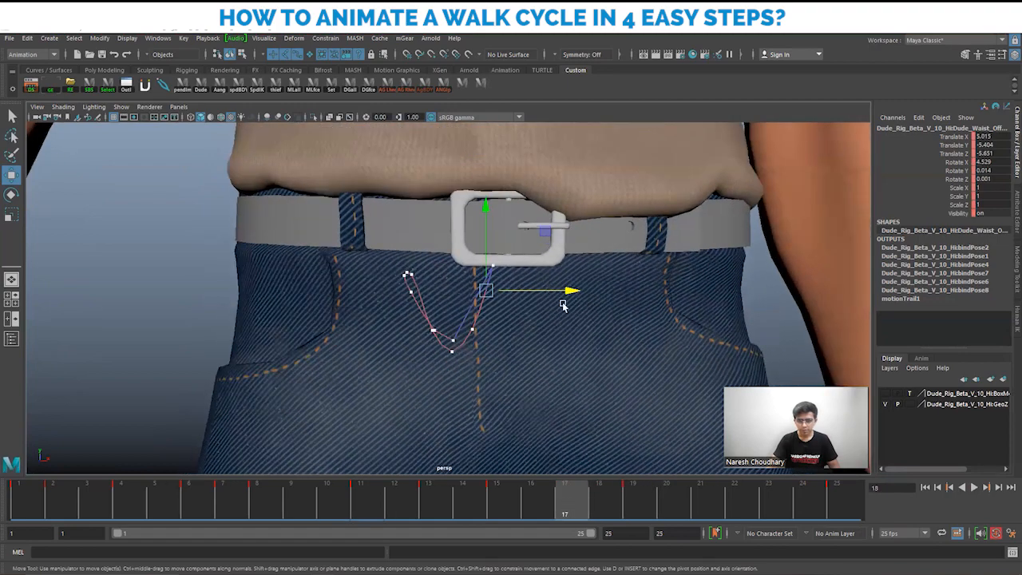
drag(572, 294, 575, 293)
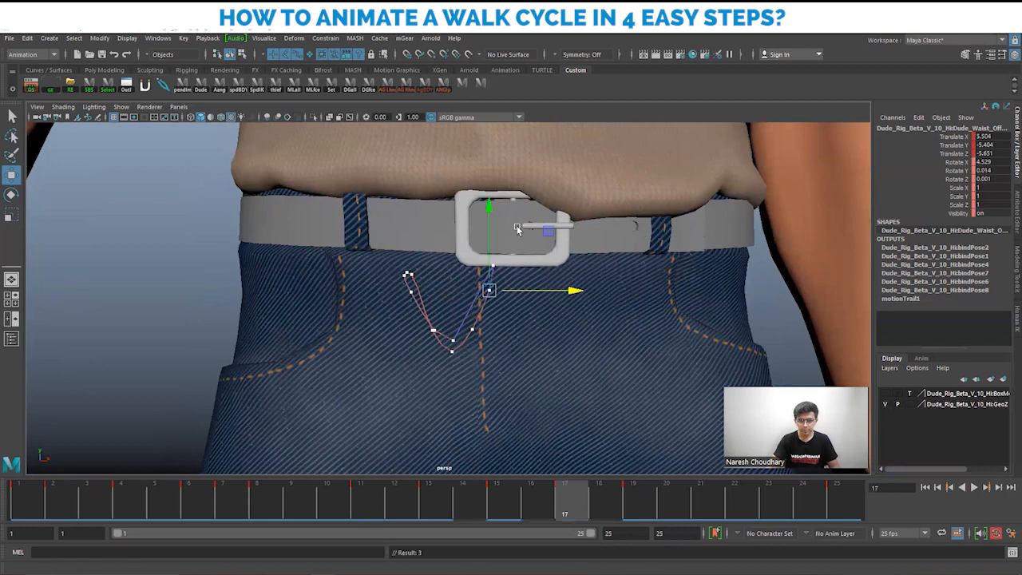
drag(487, 204, 488, 200)
drag(571, 286, 578, 288)
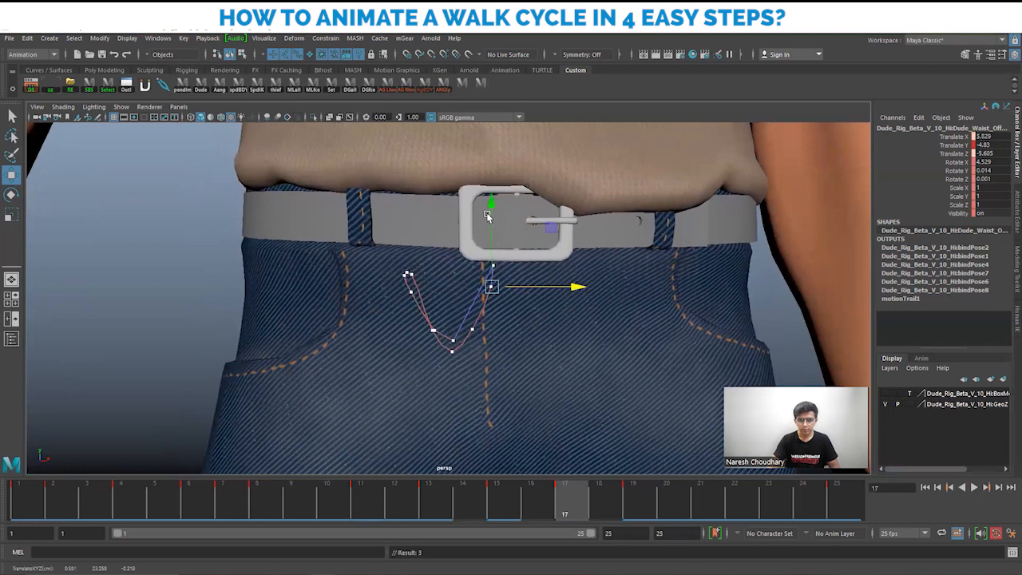
drag(490, 206, 490, 199)
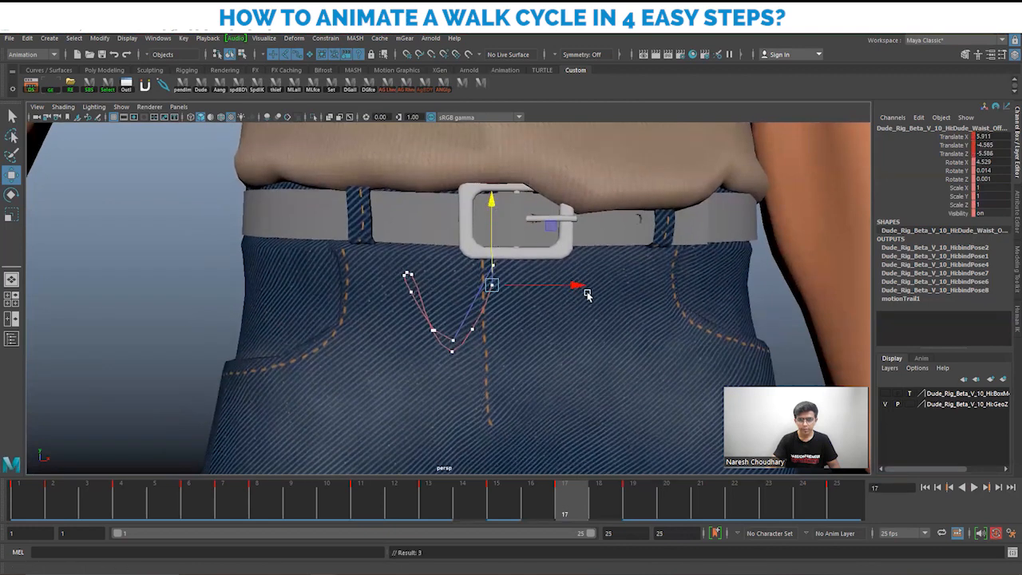
drag(580, 288, 580, 289)
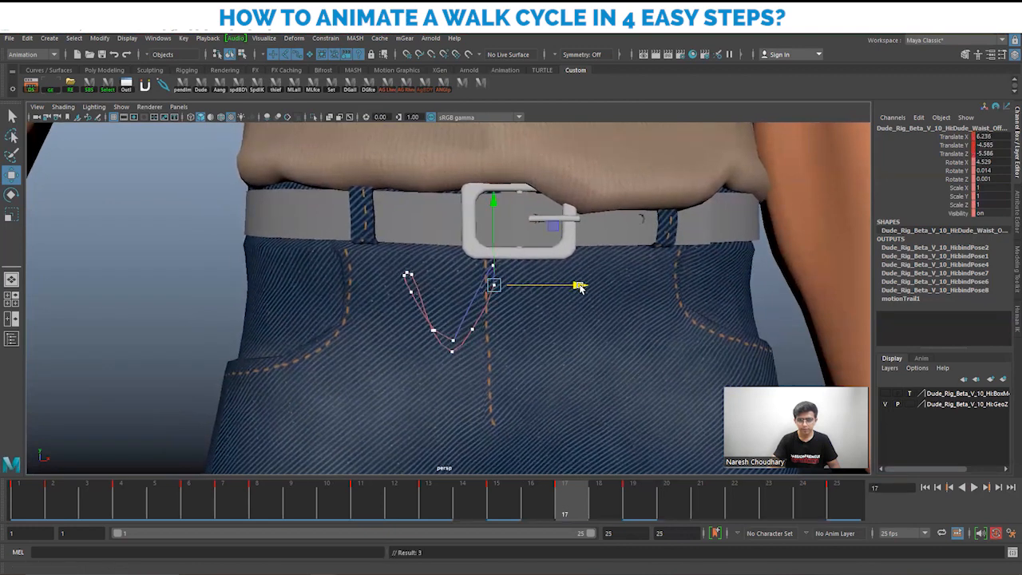
Step: On frame 18, move the waist control to about 6.35 in Translate X
click(594, 504)
scroll(548, 333, up, 3)
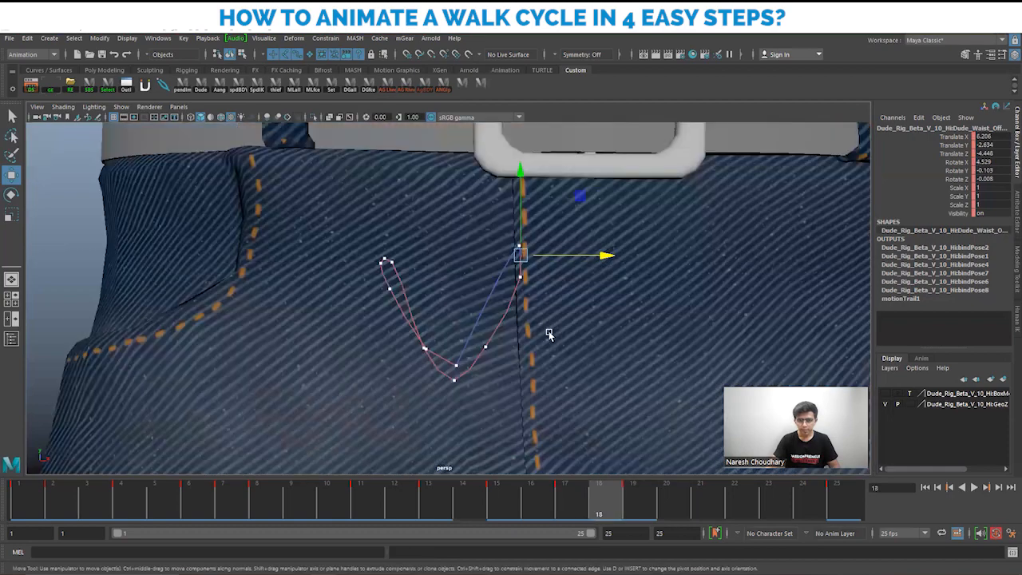
scroll(592, 293, up, 1)
drag(592, 292, 594, 294)
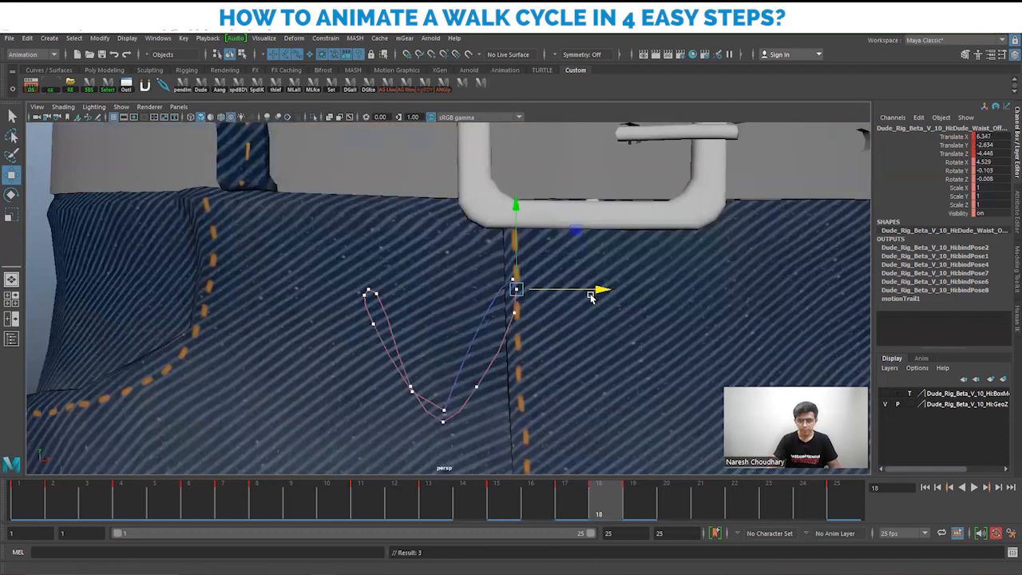
Step: On frame 20, move the waist control to about 5.2 in Translate X and -2.21 in Translate Y
click(632, 504)
click(668, 503)
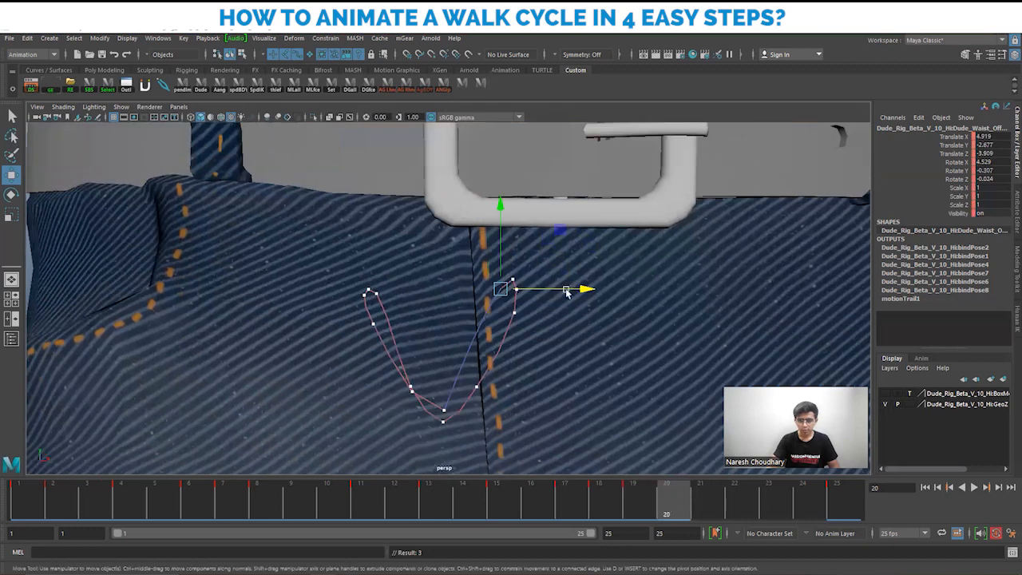
drag(500, 236, 500, 231)
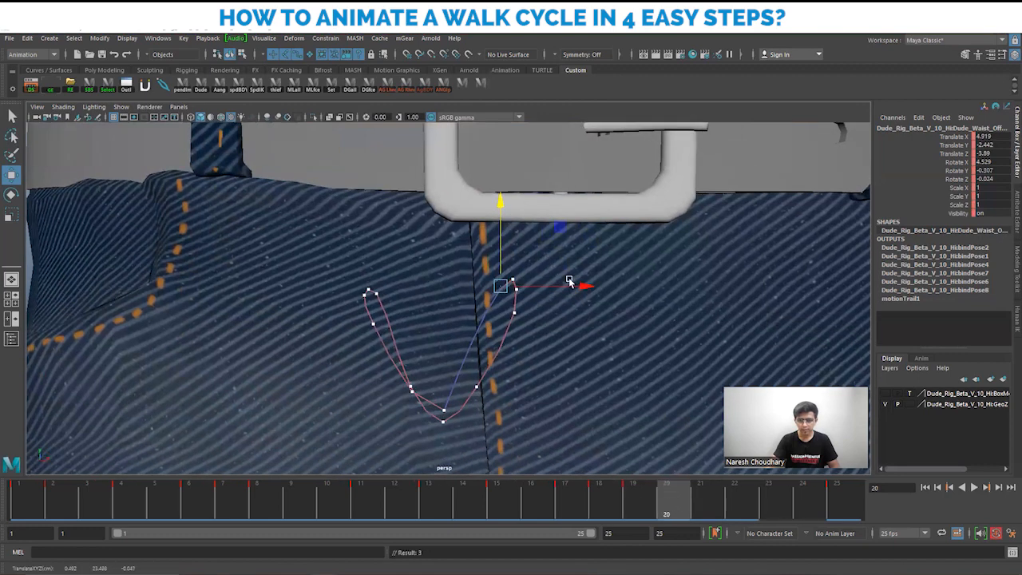
drag(585, 289, 593, 288)
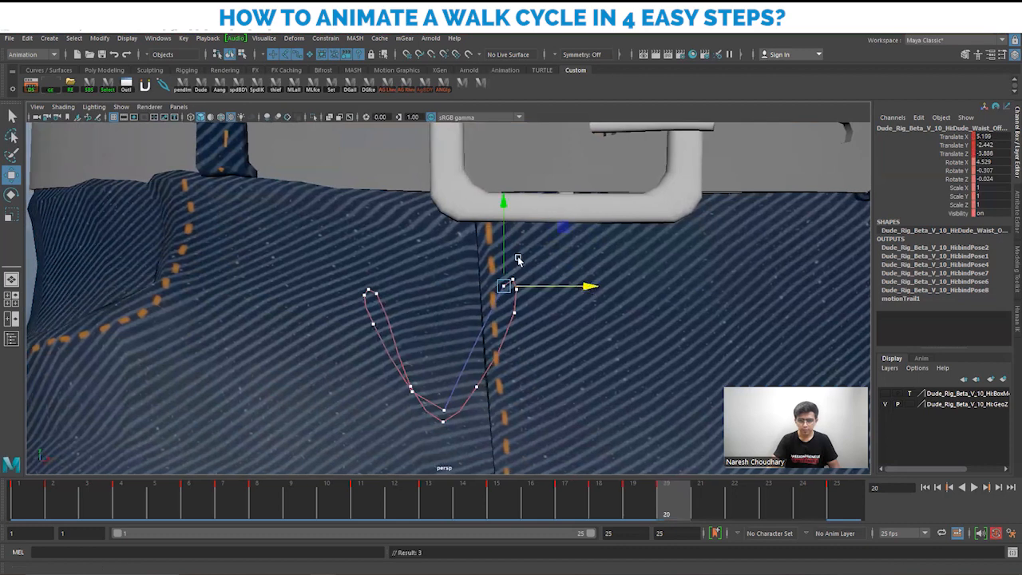
drag(503, 243, 503, 235)
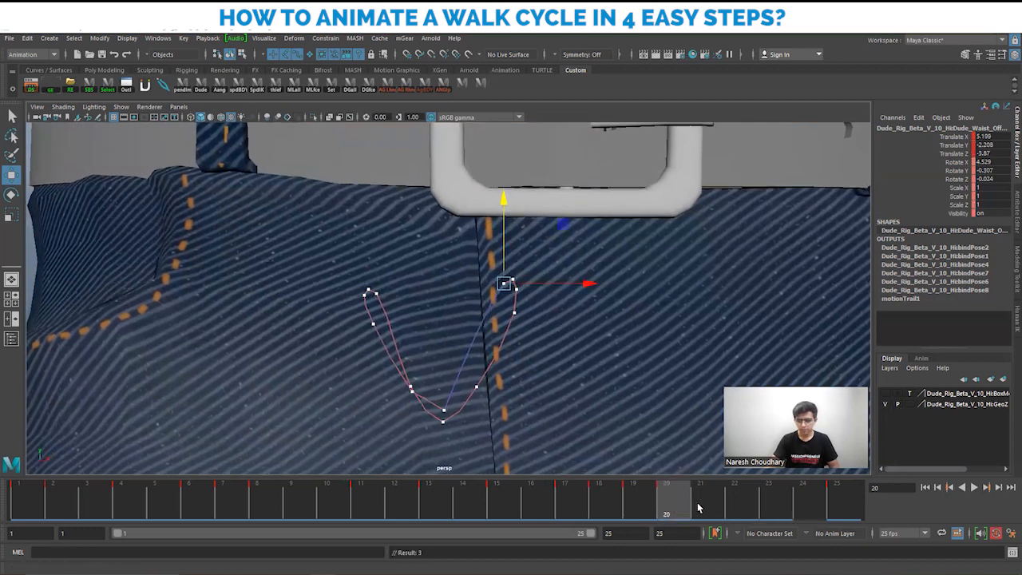
Step: On frame 22, move the waist control to about 3.49 in Translate X and -7.68 in Translate Y
drag(700, 508, 754, 508)
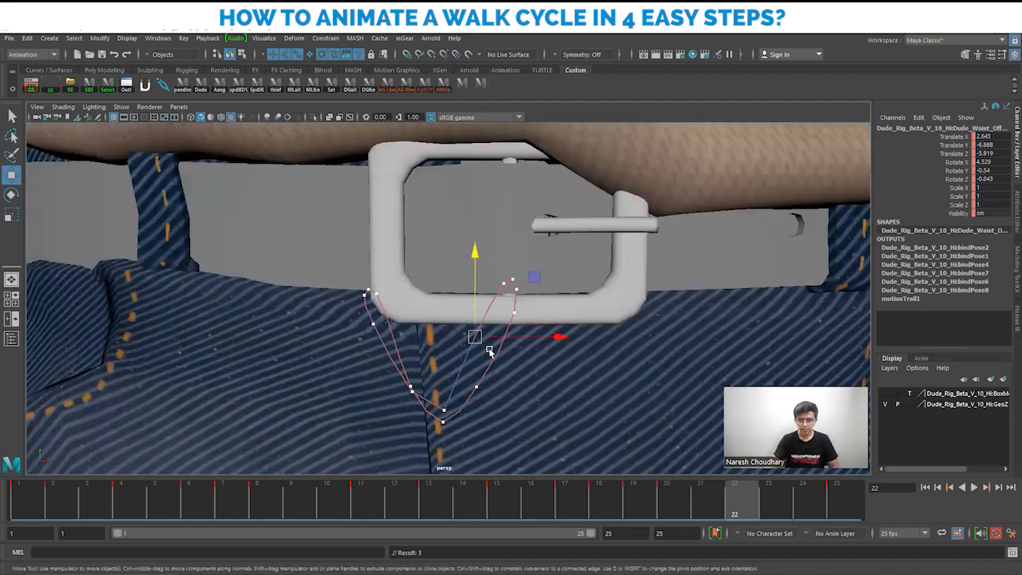
scroll(488, 349, down, 2)
drag(470, 244, 563, 341)
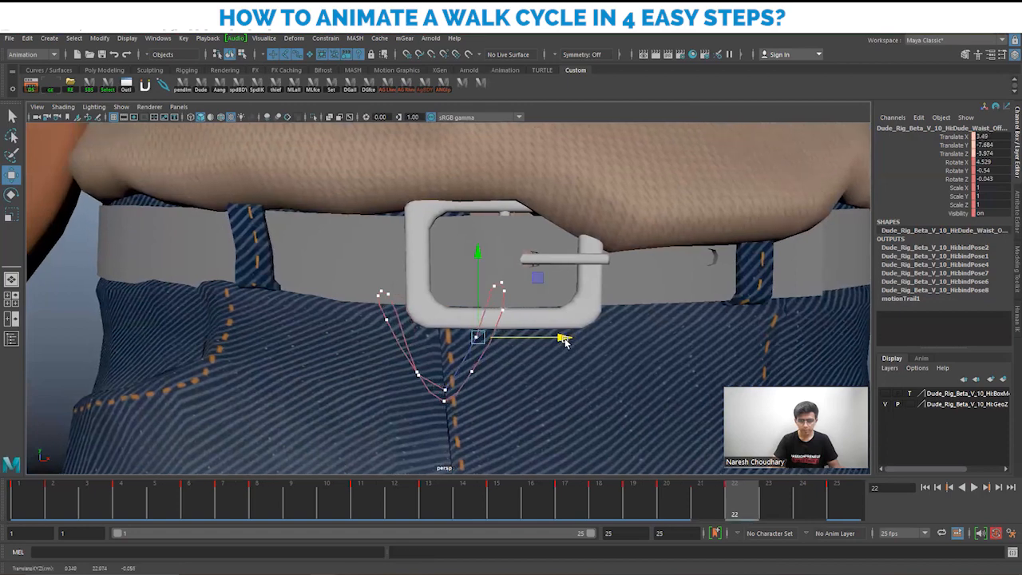
scroll(471, 377, down, 2)
mouse_move(471, 377)
alt+mouse_down()
mouse_move(531, 406)
mouse_move(472, 389)
alt+mouse_up()
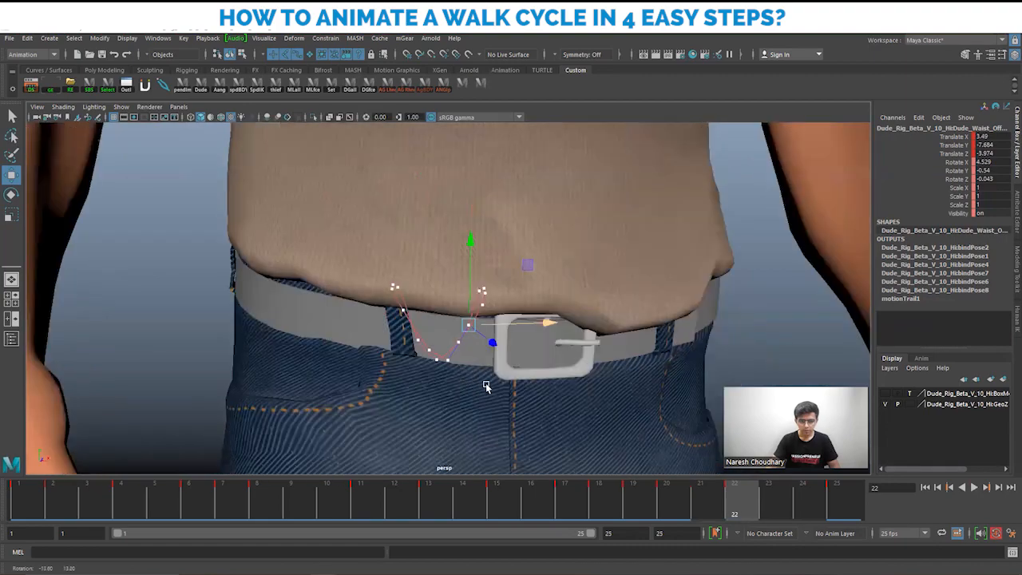
key(bracketleft)
key(bracketleft)
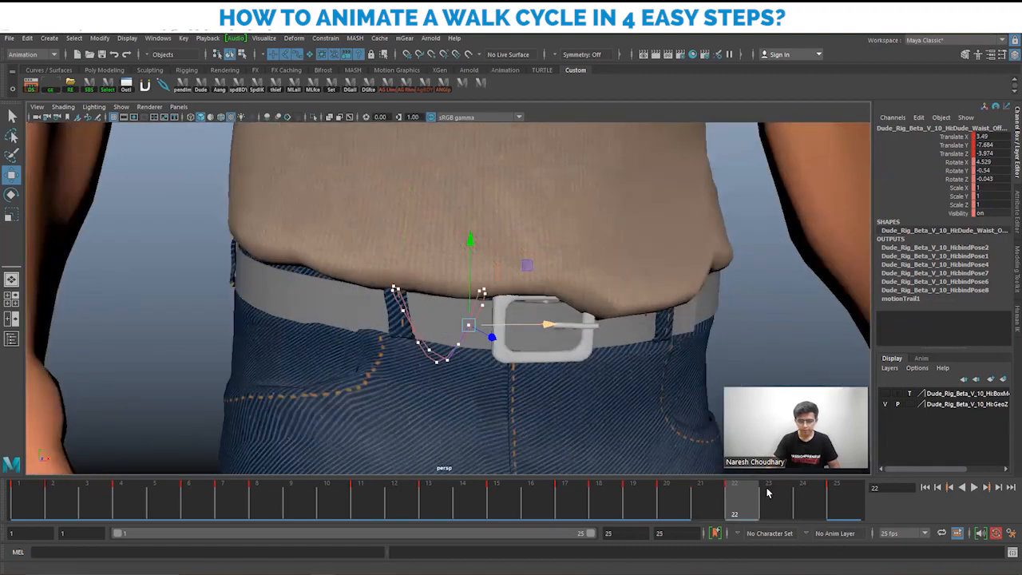
Step: On frame 24, move the waist control to about 1.04 in Translate X and key its translation
drag(767, 492, 806, 491)
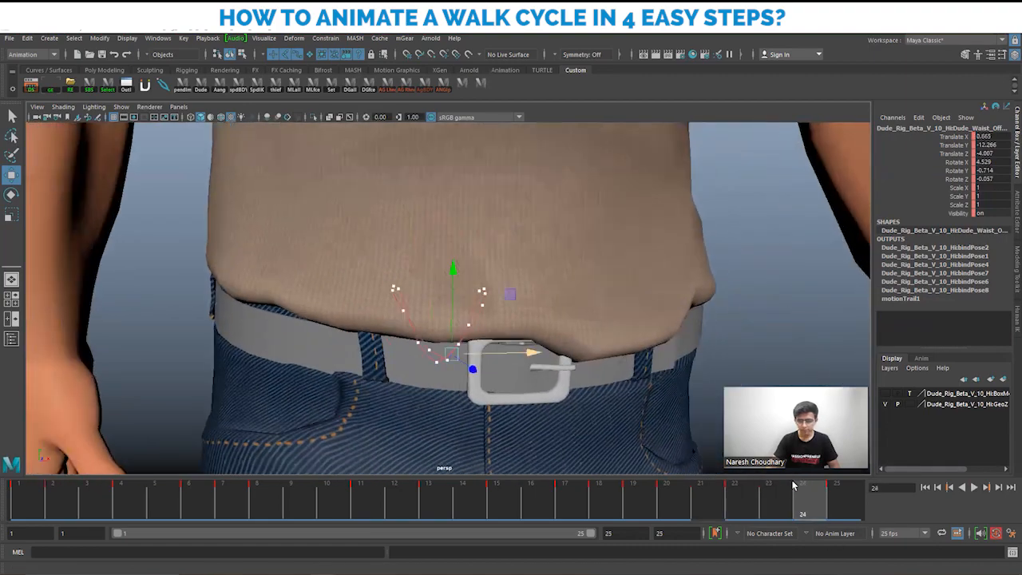
alt+drag(495, 331, 545, 374)
key(bracketleft)
key(shift+w)
key(bracketleft)
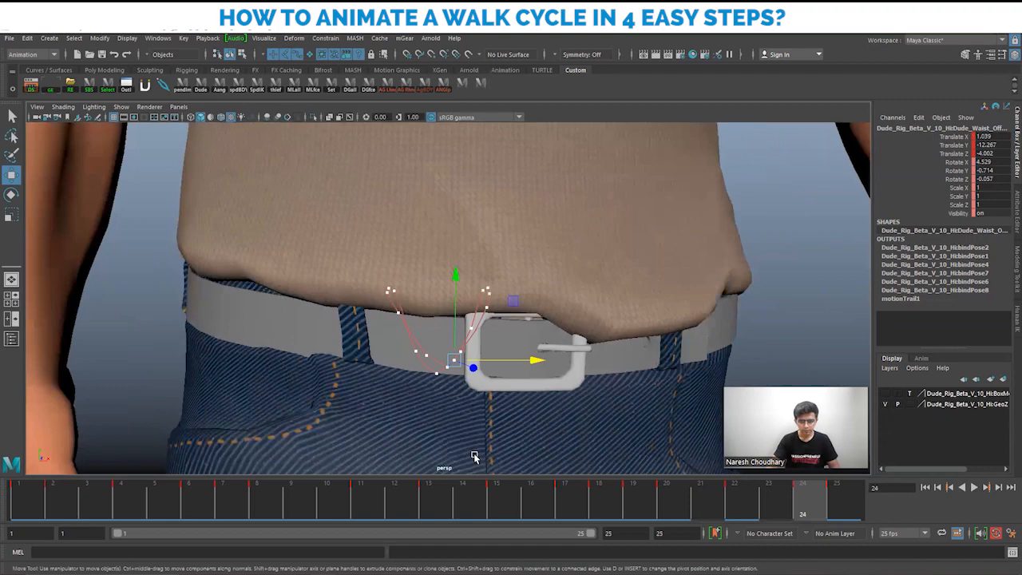
Step: On frame 2, nudge the waist control in Translate X and Translate Y to smooth the lower arc of its motion trail
click(26, 509)
click(50, 508)
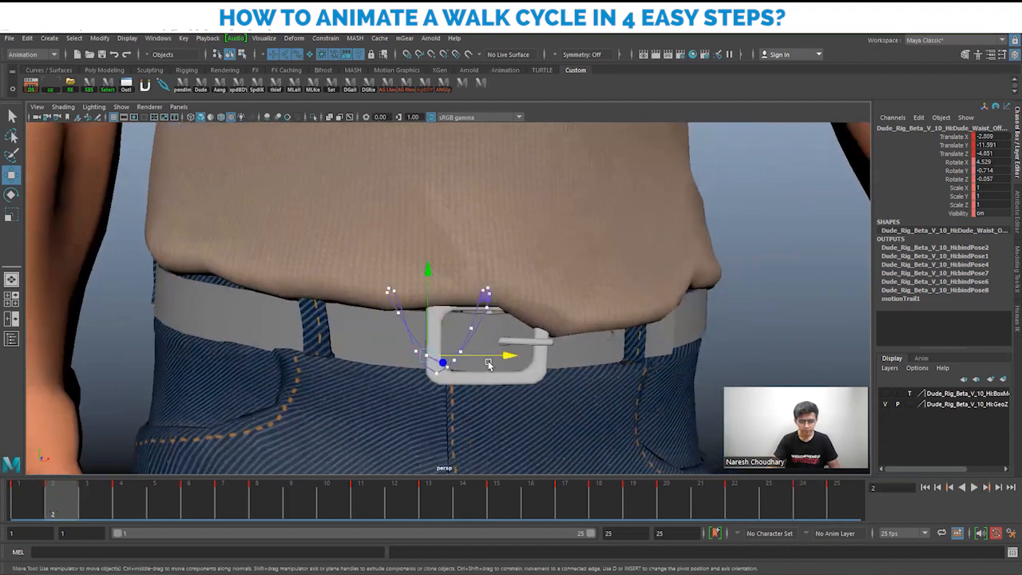
mouse_move(485, 361)
alt+mouse_down()
mouse_move(495, 347)
mouse_move(478, 362)
alt+mouse_up()
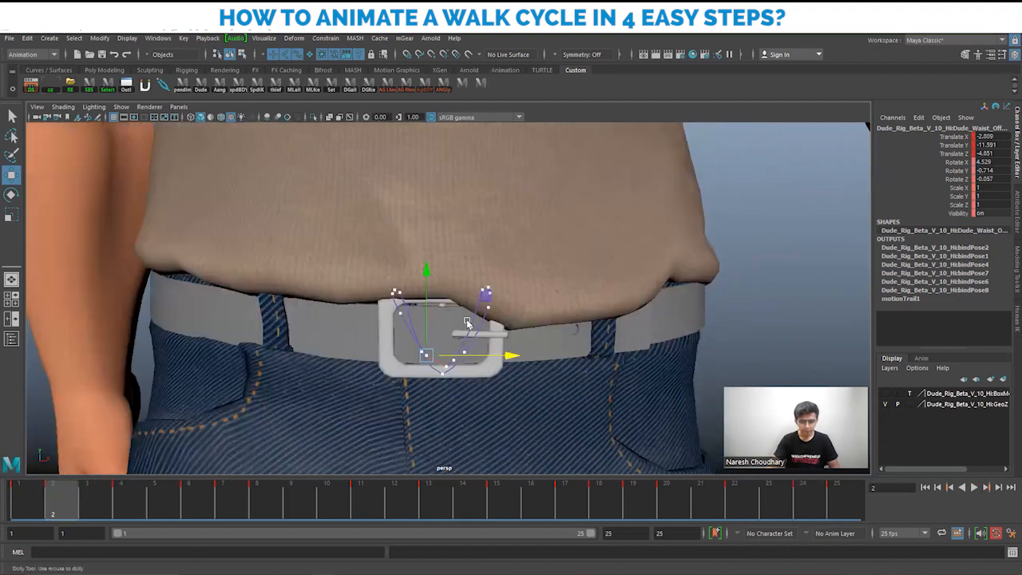
key(f)
alt+drag(464, 318, 490, 333)
scroll(245, 391, up, 2)
drag(410, 252, 507, 364)
Step: On frame 24, refine the waist control to about 1.27 in Translate X and -12.04 in Translate Y
click(801, 497)
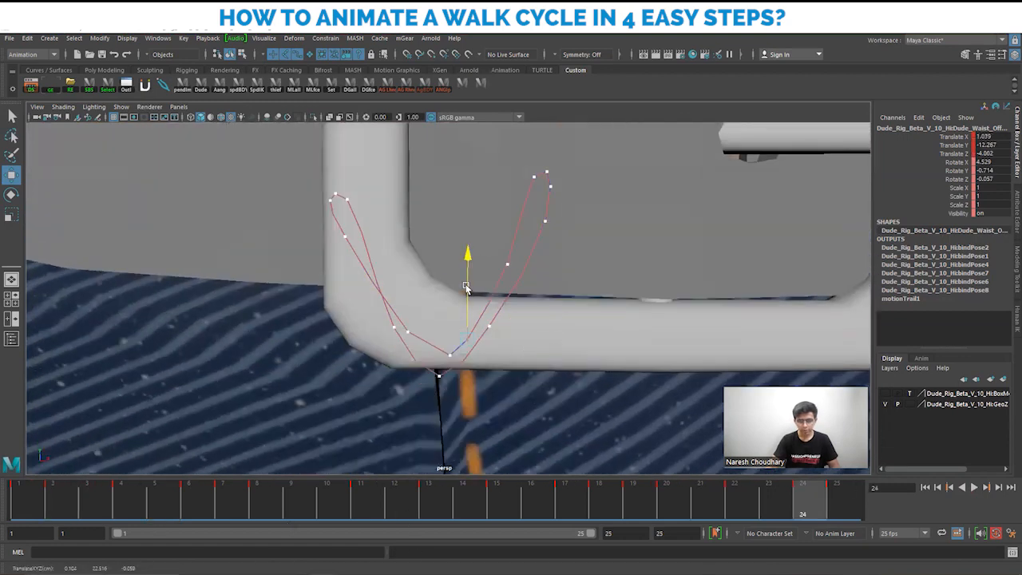
drag(466, 286, 534, 319)
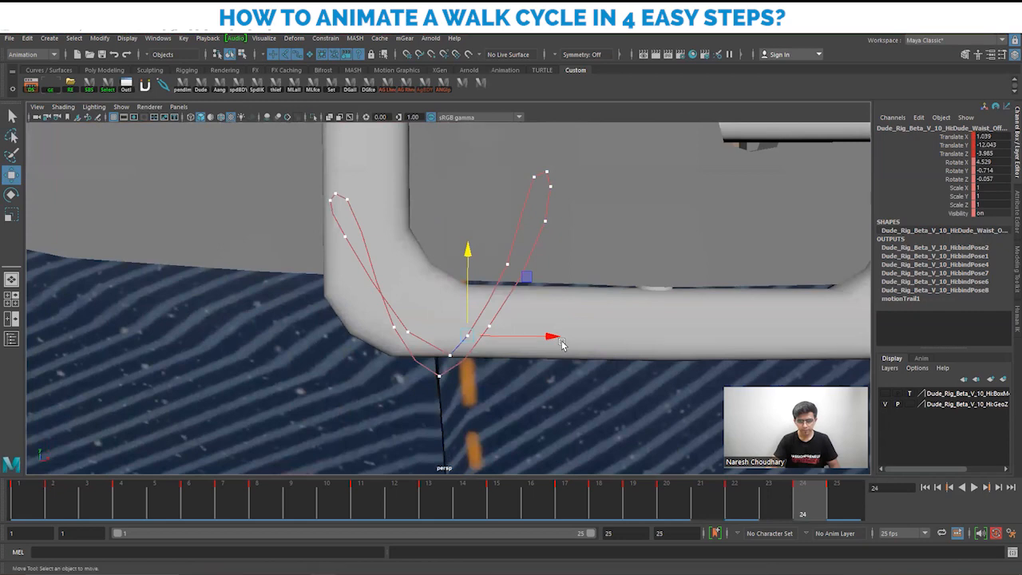
click(544, 338)
key(ctrl+z)
mouse_move(548, 338)
mouse_down()
mouse_move(604, 374)
mouse_move(554, 372)
mouse_move(563, 341)
mouse_up()
alt+drag(492, 370, 505, 365)
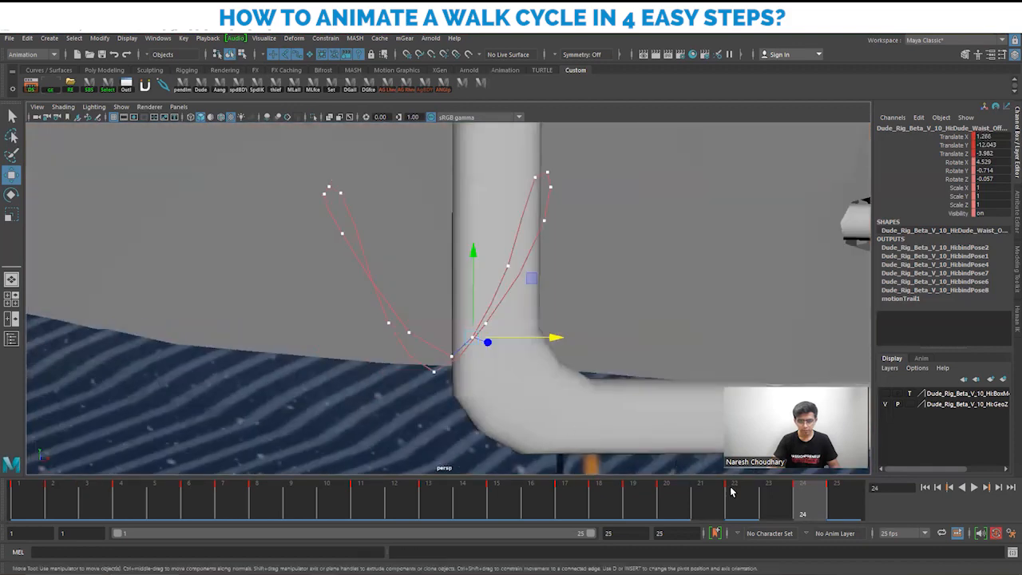
Step: On frame 25, move the waist control to about -12.88 in Translate Y, and copy that pose to frame 1 as a key
click(826, 496)
scroll(412, 328, down, 1)
drag(452, 273, 452, 269)
alt+drag(512, 315, 449, 262)
scroll(575, 368, down, 7)
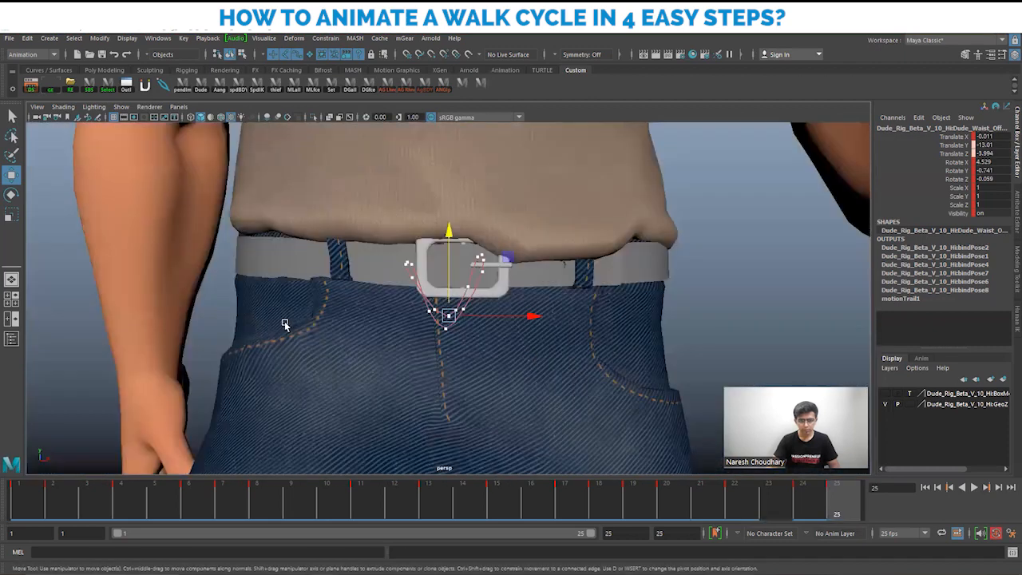
scroll(528, 376, down, 7)
alt+drag(528, 376, 655, 386)
scroll(265, 319, up, 8)
scroll(266, 320, up, 5)
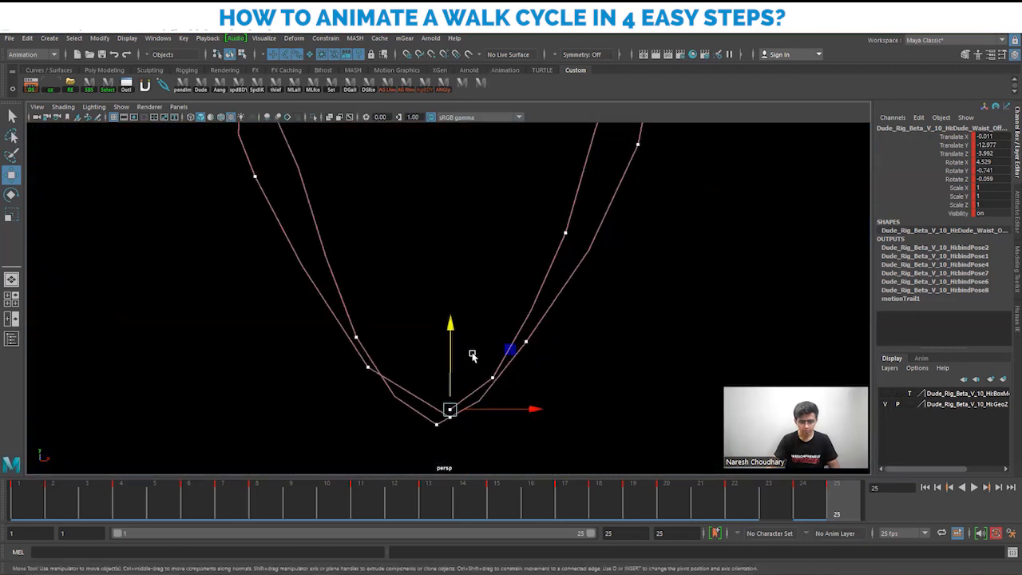
drag(451, 333, 451, 330)
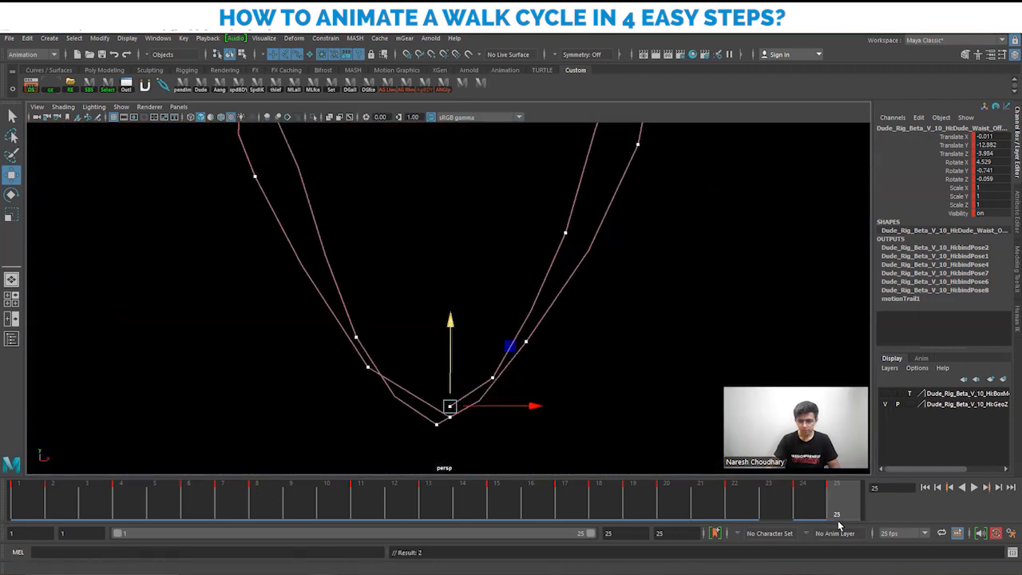
middle_drag(129, 501, 15, 507)
key(s)
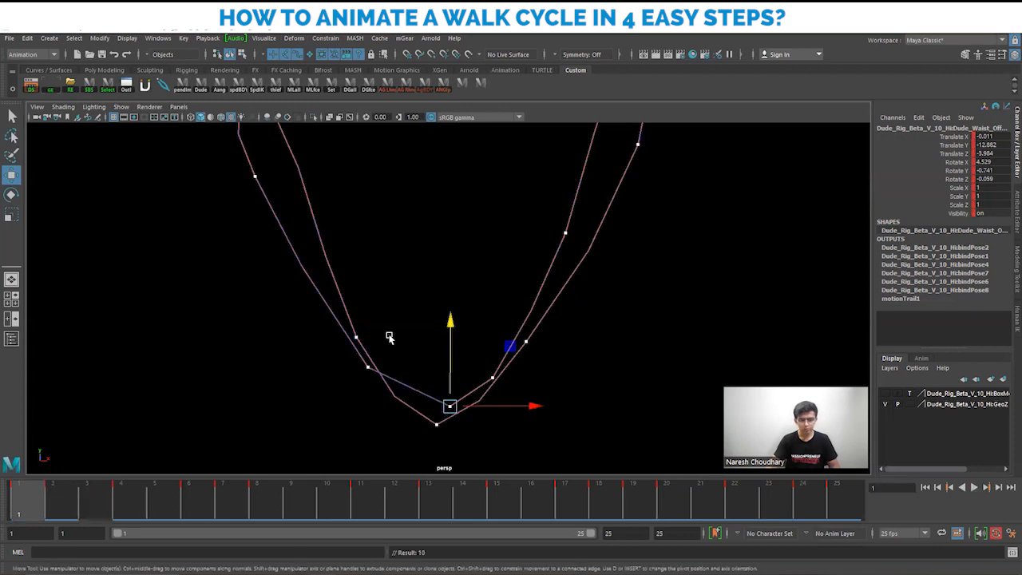
Step: Examine the waist's motion trail close up and from several angles to check the smoothness of its arcs
alt+right_drag(573, 413, 413, 374)
alt+drag(414, 373, 345, 356)
alt+drag(586, 389, 442, 361)
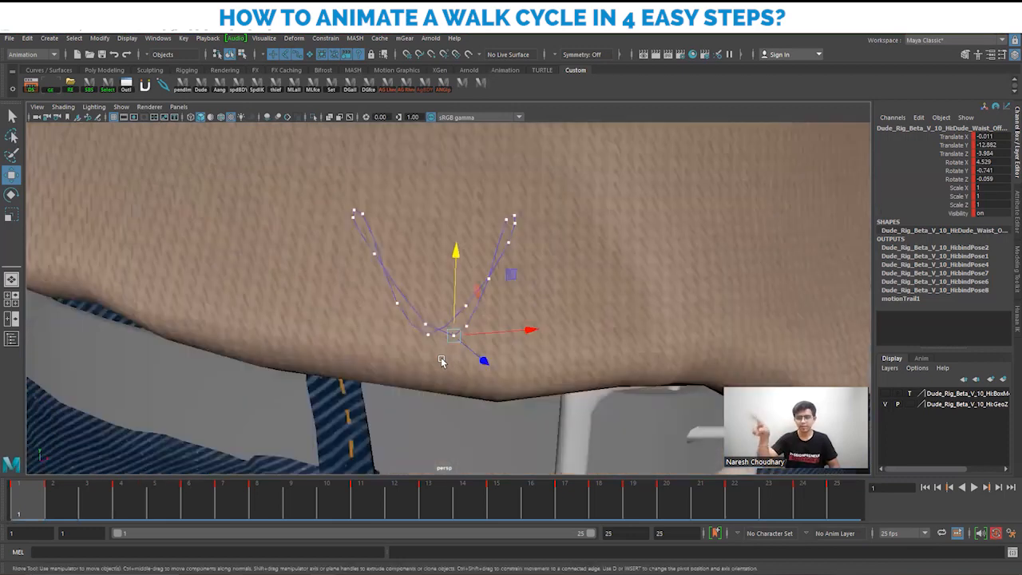
alt+right_drag(506, 381, 388, 242)
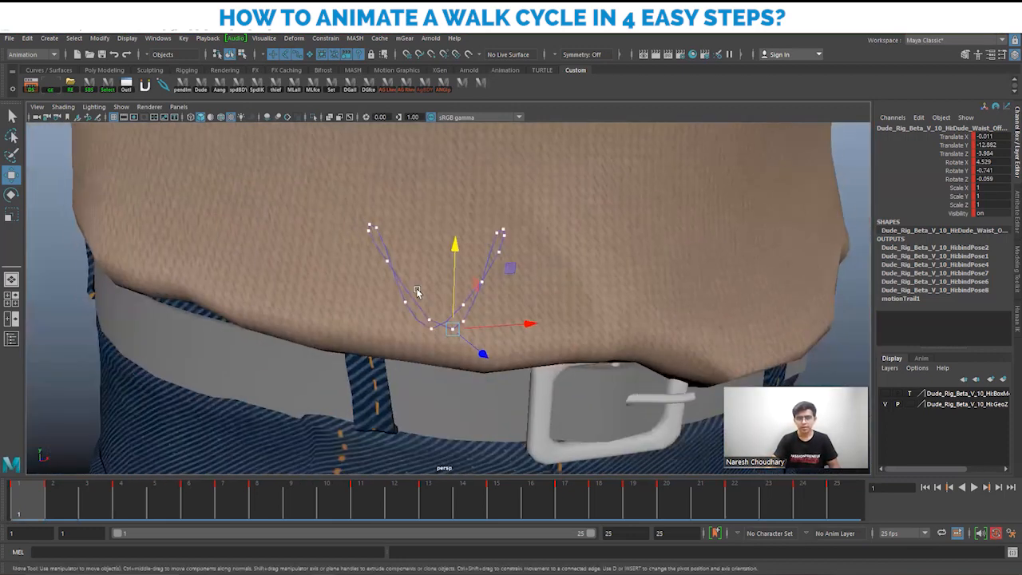
scroll(311, 180, up, 3)
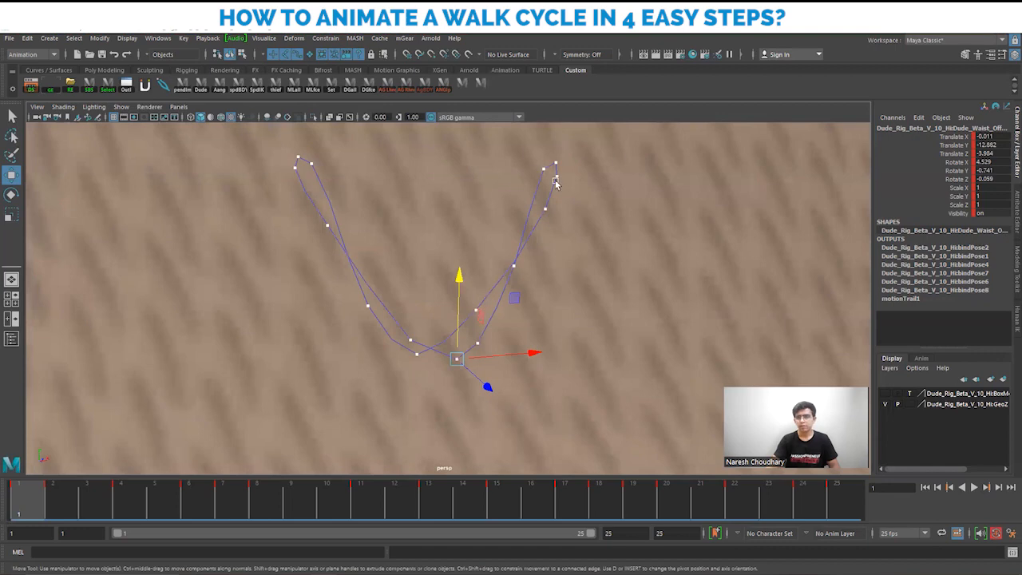
scroll(556, 293, down, 2)
alt+drag(552, 293, 533, 281)
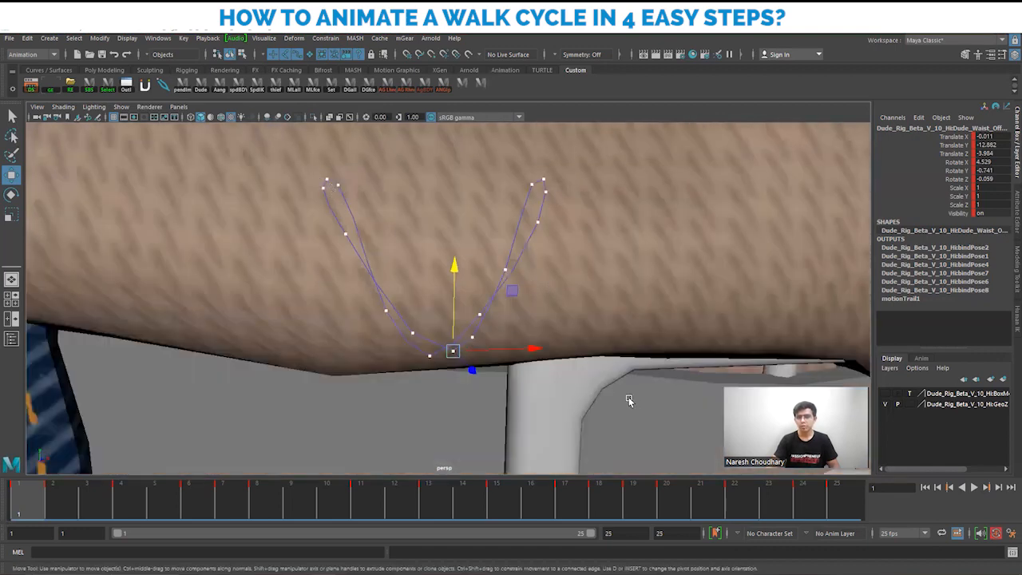
alt+right_drag(629, 399, 240, 264)
scroll(542, 333, down, 8)
scroll(280, 314, up, 5)
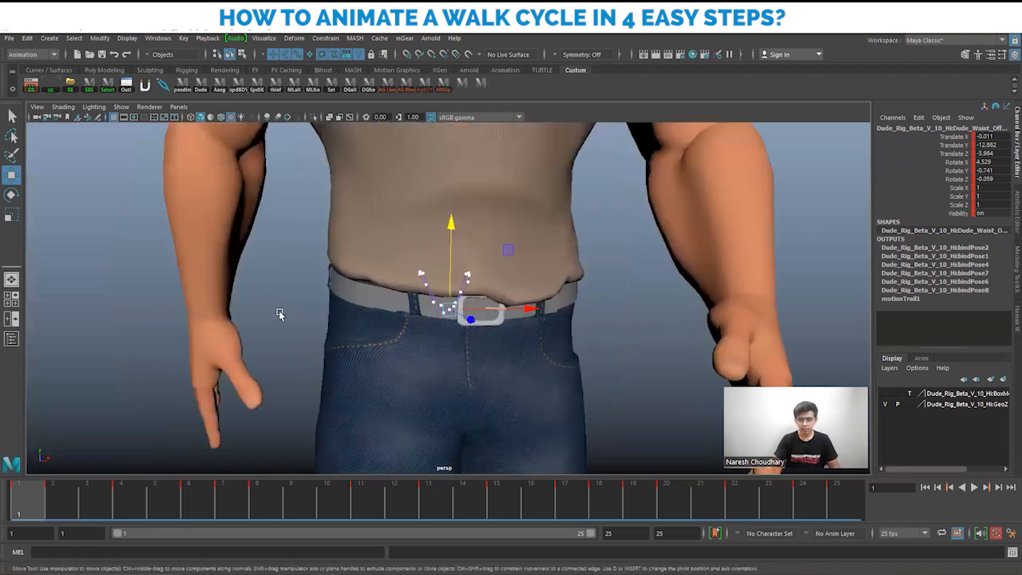
scroll(469, 333, up, 3)
scroll(526, 327, up, 3)
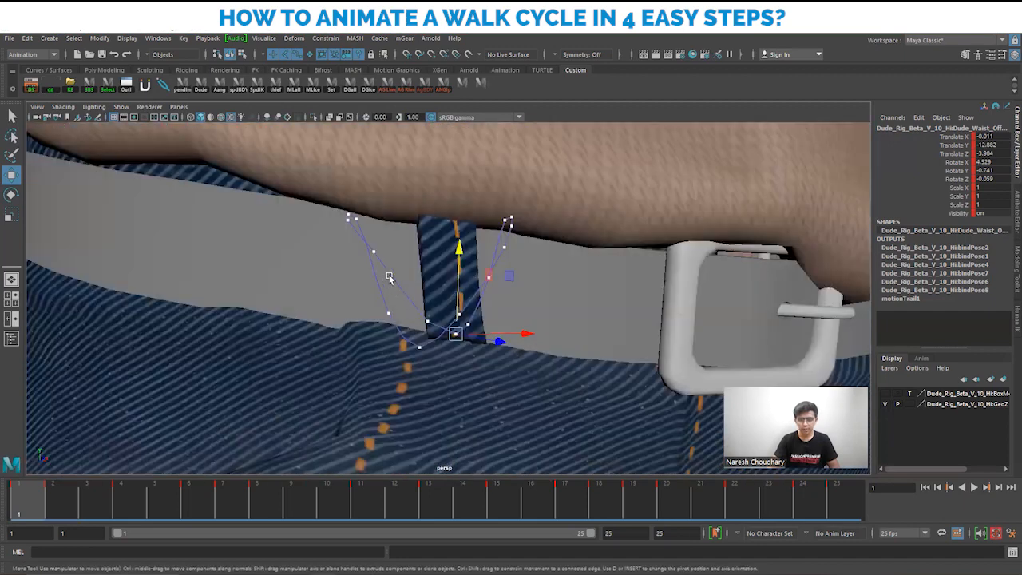
Step: Select the waist's motion trail and delete it from the scene
click(389, 277)
scroll(325, 301, up, 3)
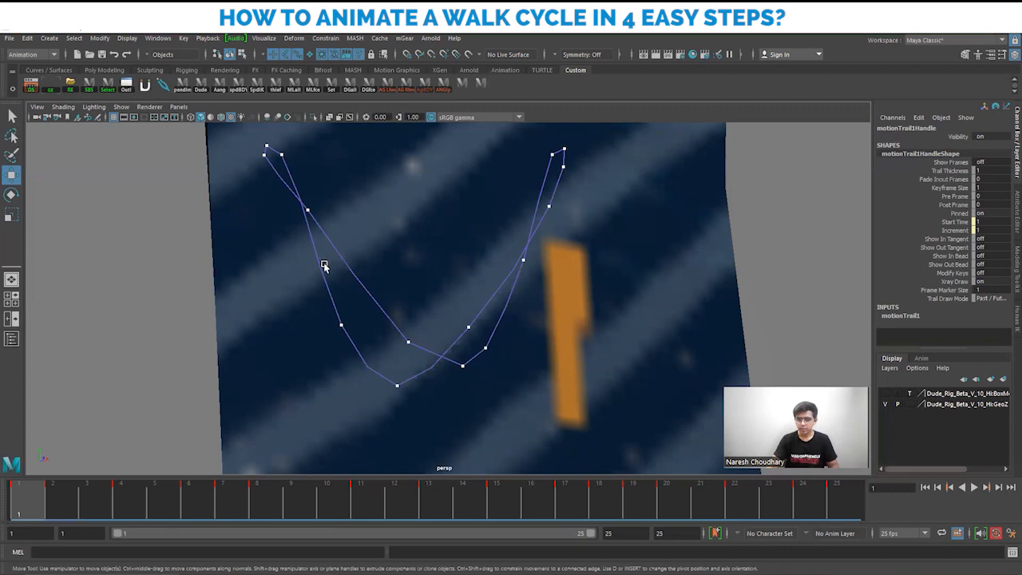
click(369, 291)
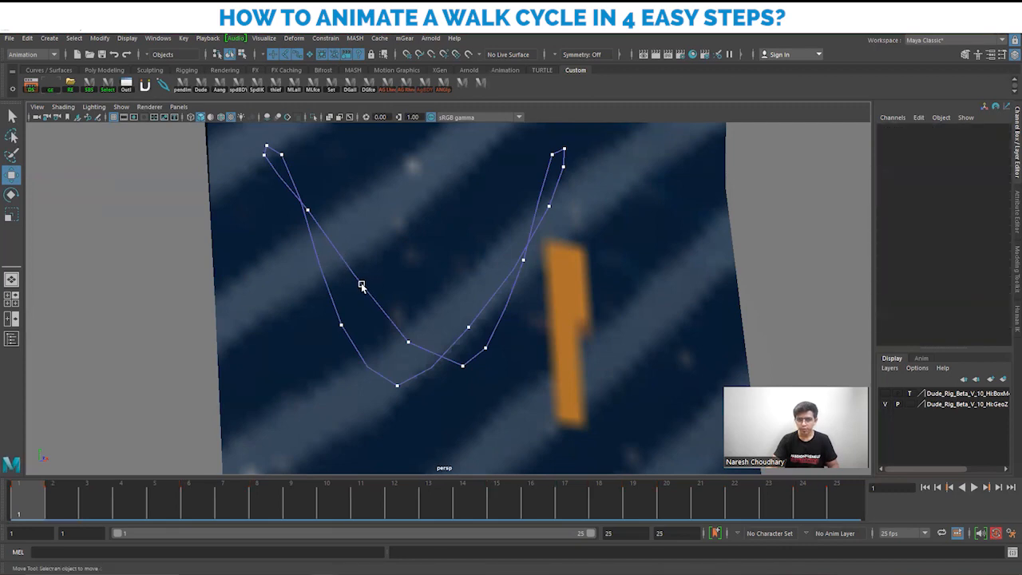
click(361, 284)
click(380, 272)
click(360, 283)
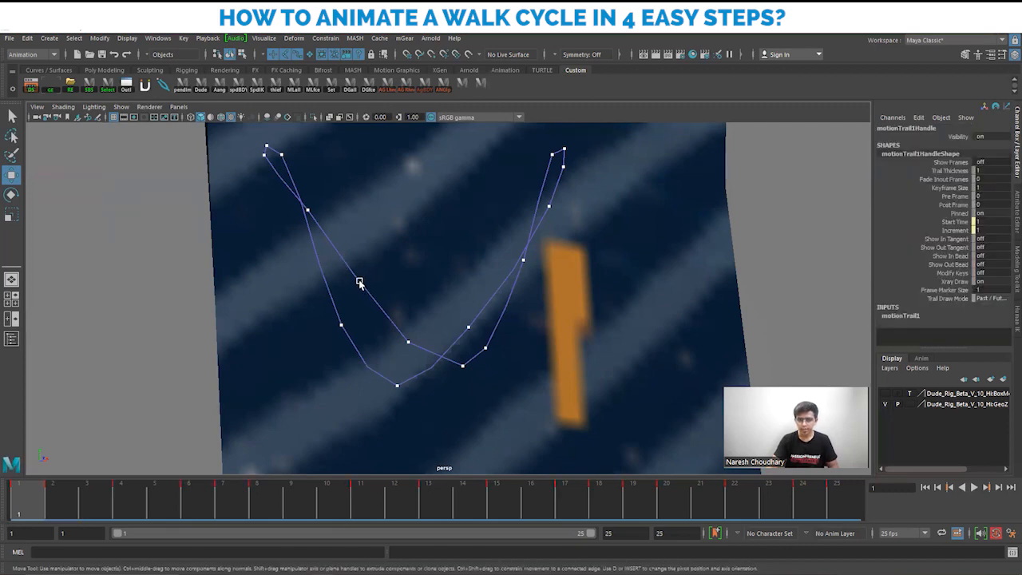
key(Delete)
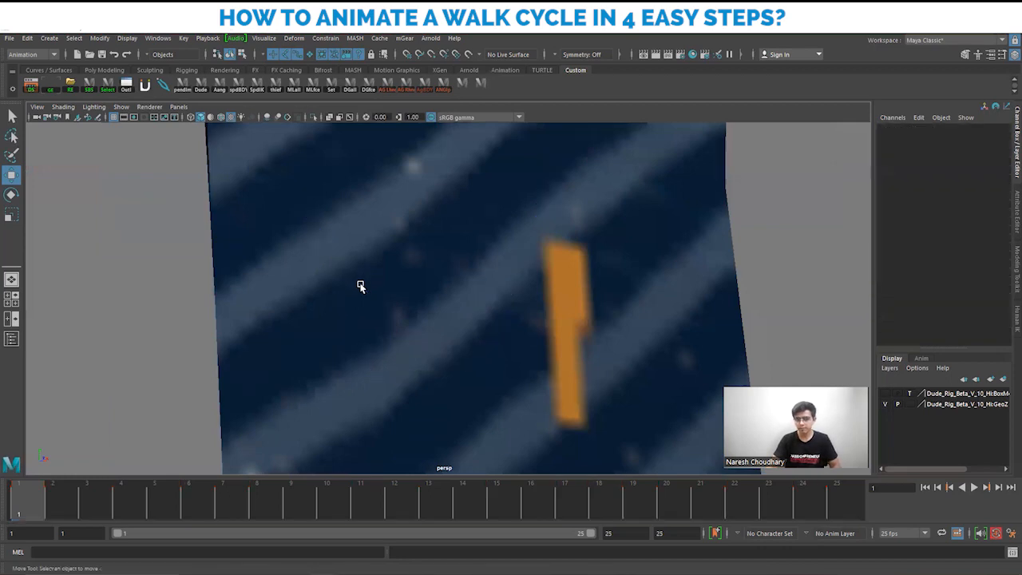
Step: Play back the walk cycle from the front to review the polished waist movement, and stop the playback
scroll(324, 298, down, 3)
scroll(527, 319, down, 8)
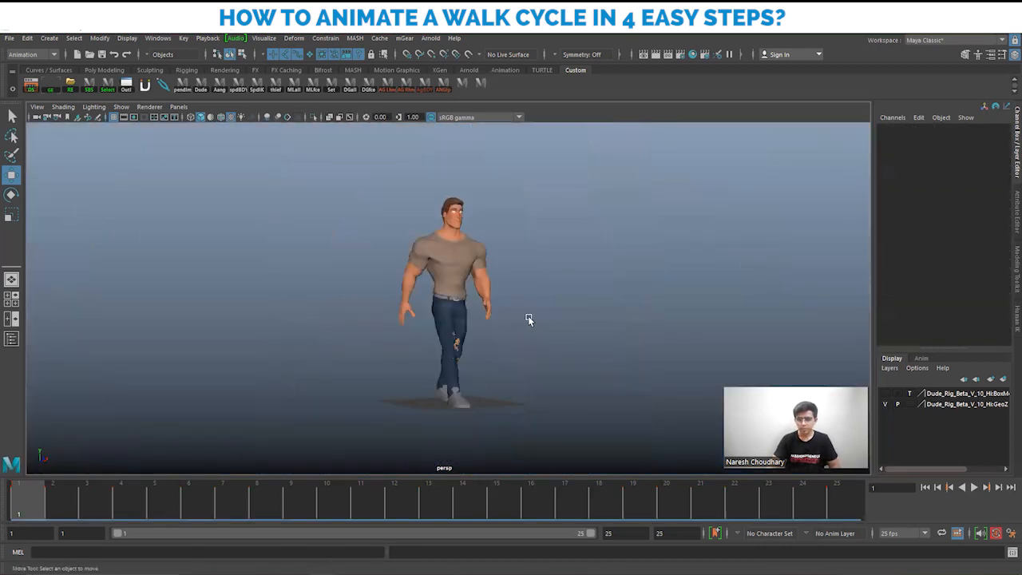
alt+drag(513, 305, 496, 305)
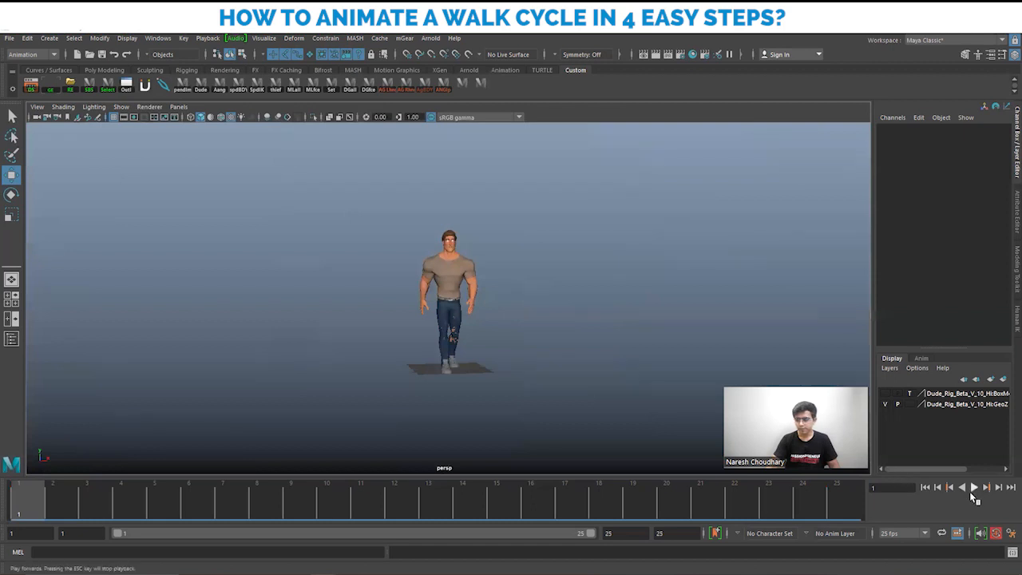
click(975, 487)
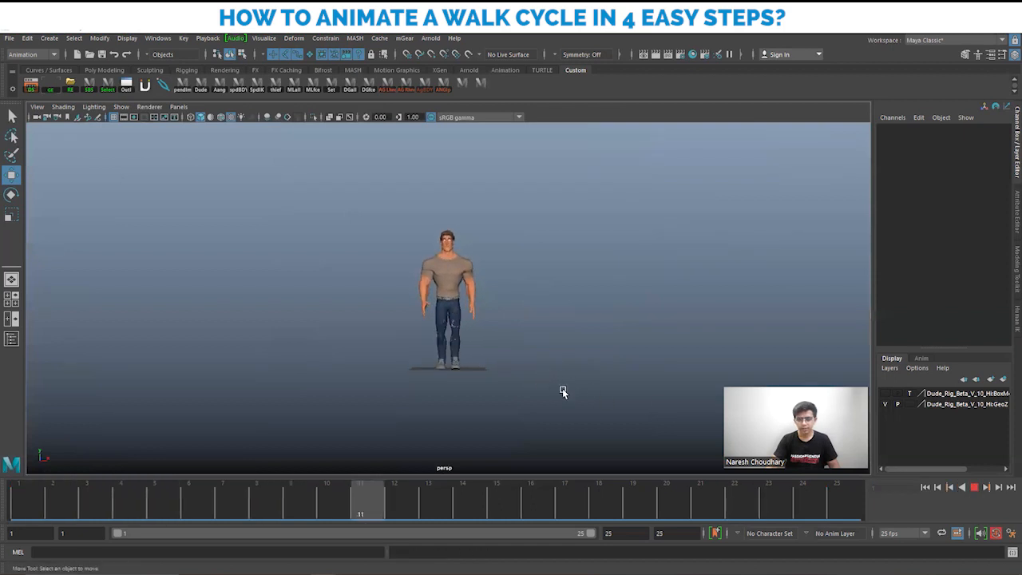
scroll(571, 402, up, 5)
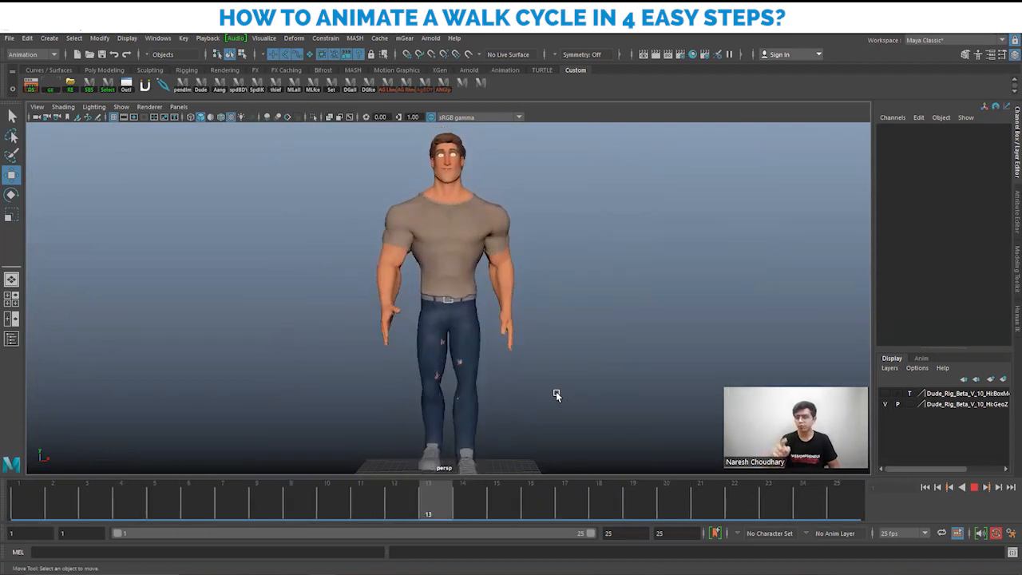
click(975, 487)
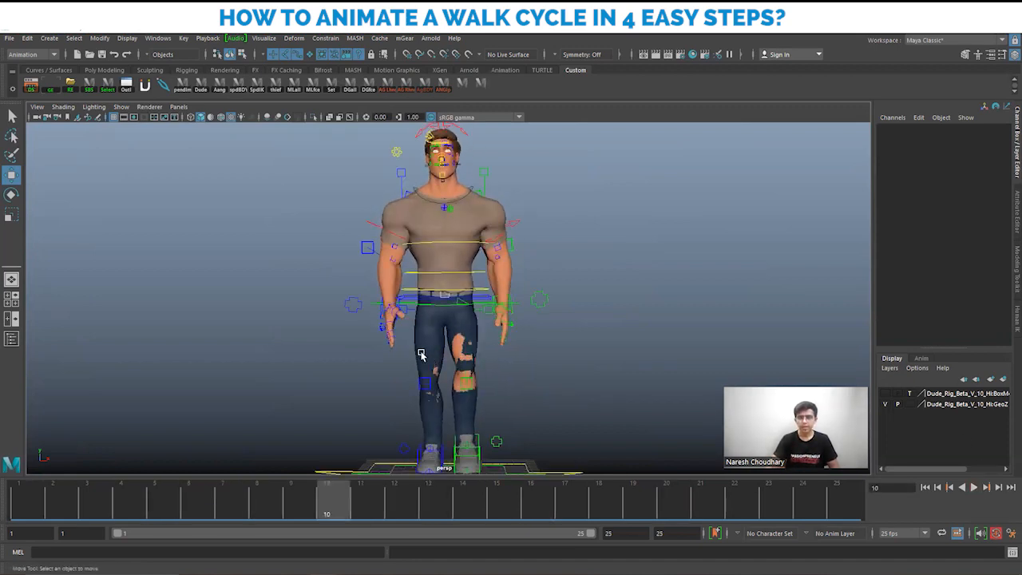
alt+right_drag(172, 321, 388, 363)
alt+middle_drag(388, 363, 383, 401)
alt+drag(383, 401, 486, 378)
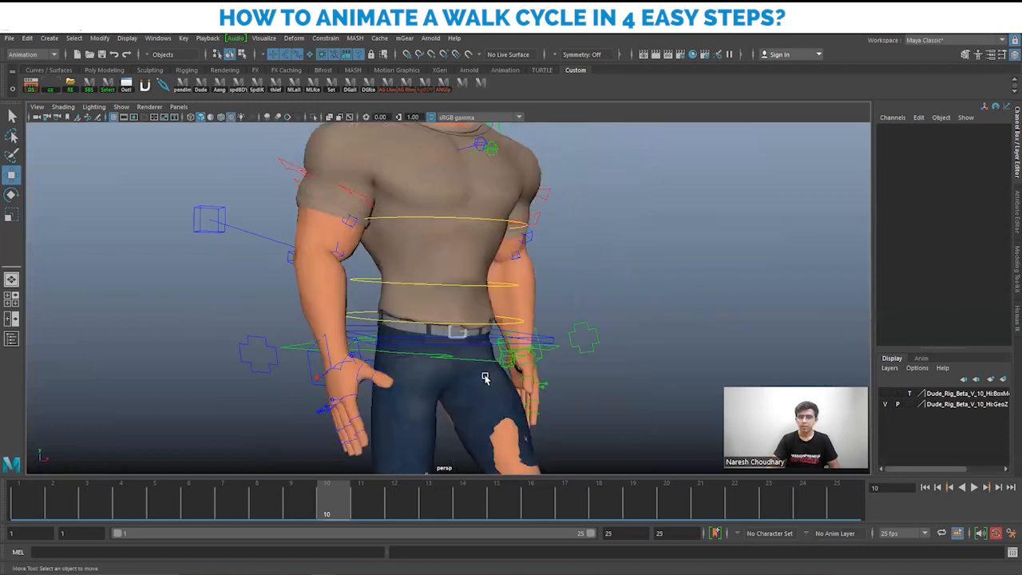
Step: Select the character's left hand control and turn to a full side view of the body
alt+right_drag(487, 379, 459, 334)
alt+drag(459, 334, 546, 336)
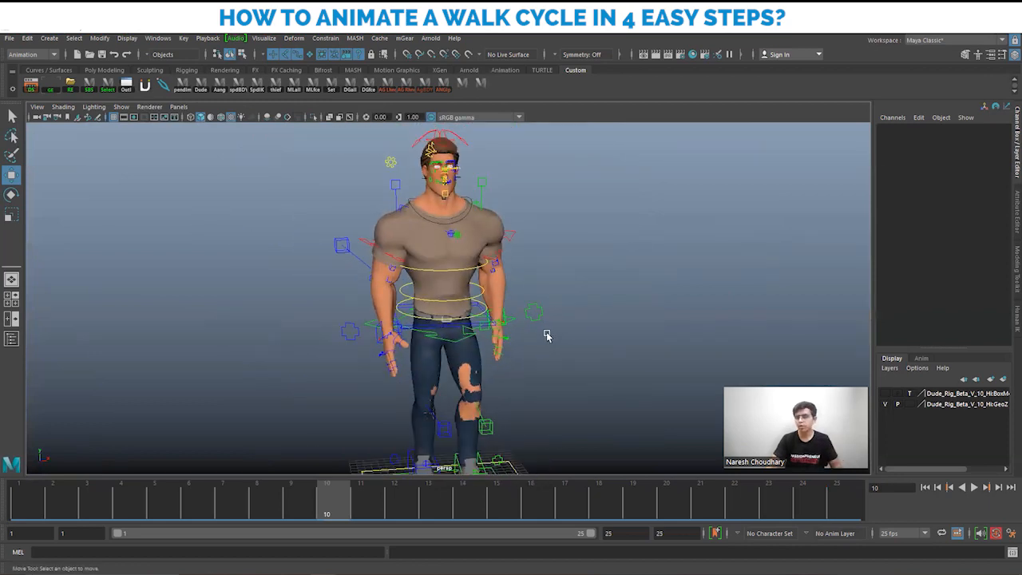
alt+drag(485, 321, 520, 392)
alt+right_drag(520, 392, 517, 335)
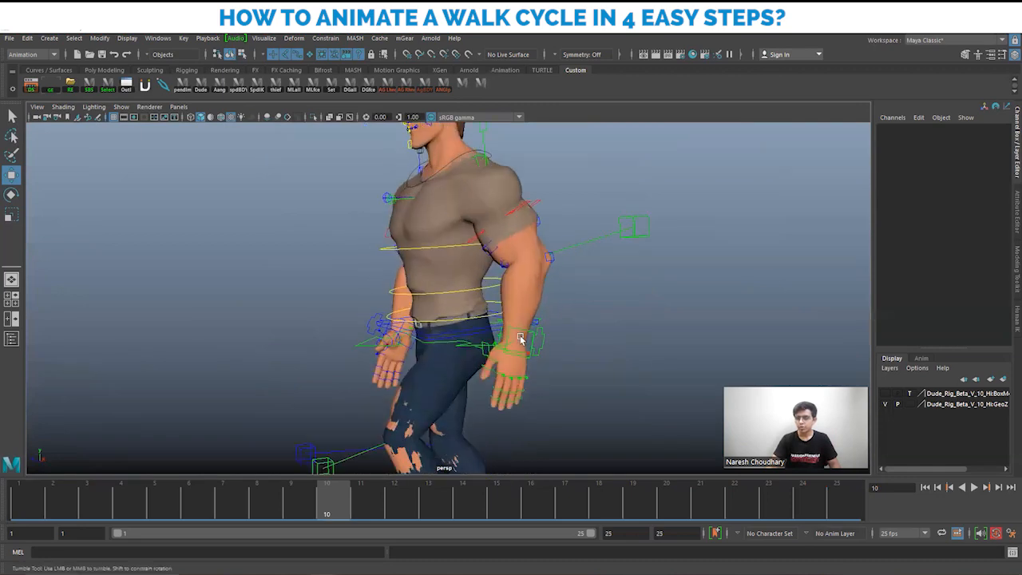
click(535, 342)
alt+right_drag(590, 388, 537, 348)
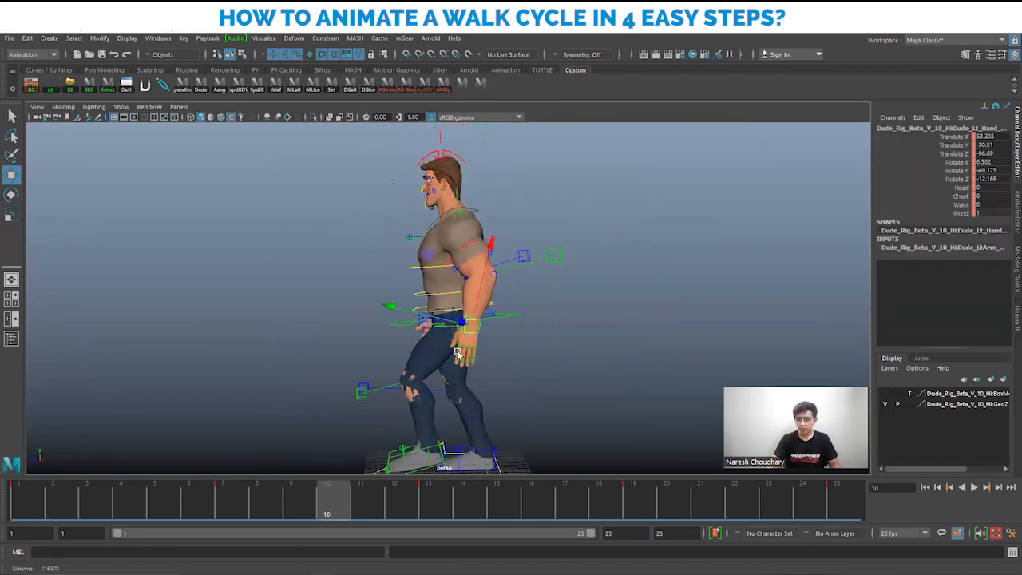
alt+drag(536, 348, 516, 337)
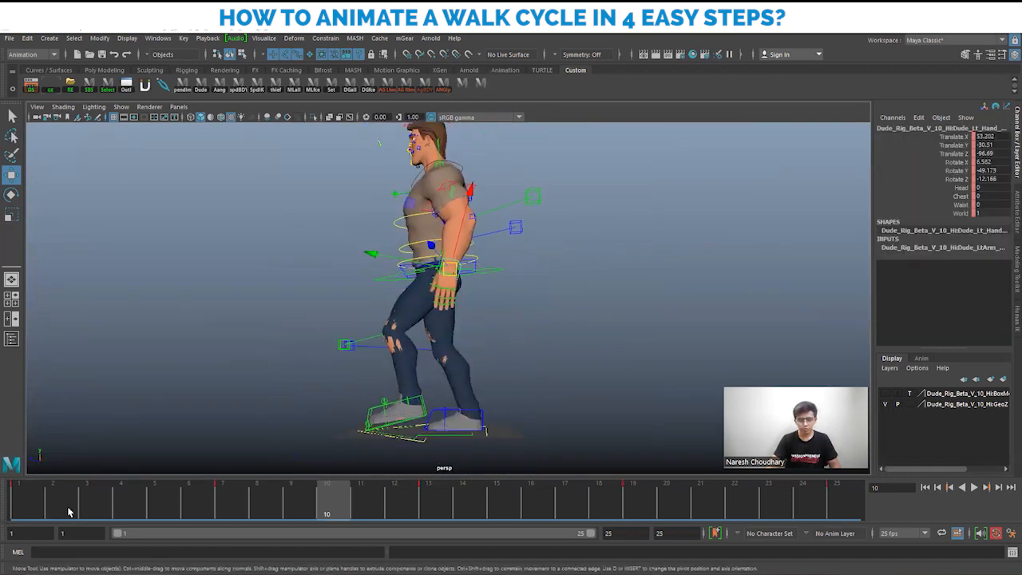
Step: Scrub between frames 1 and 7 from the side to examine the left hand's swing
click(24, 509)
key(alt+v)
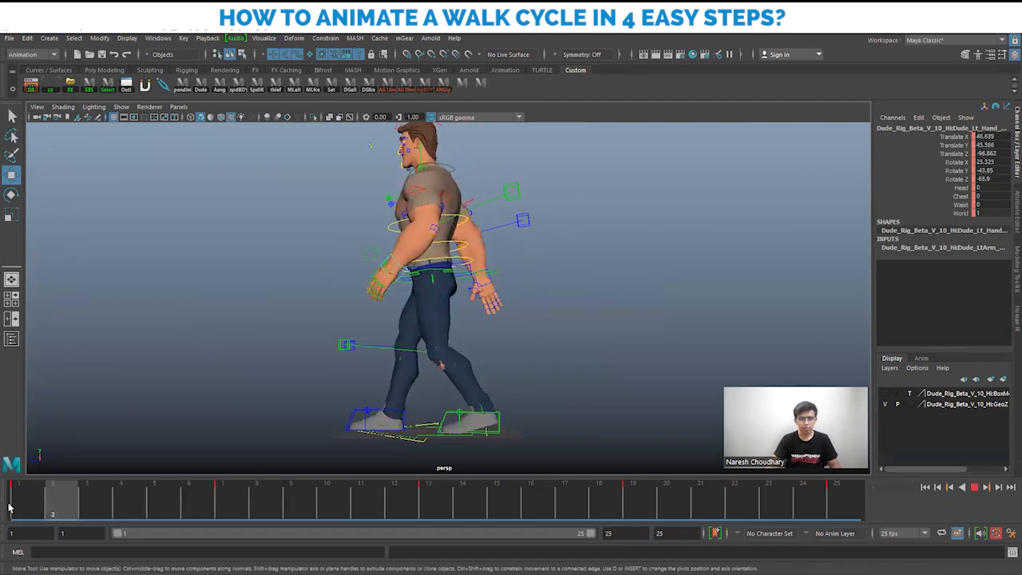
drag(70, 507, 216, 507)
alt+drag(558, 368, 559, 377)
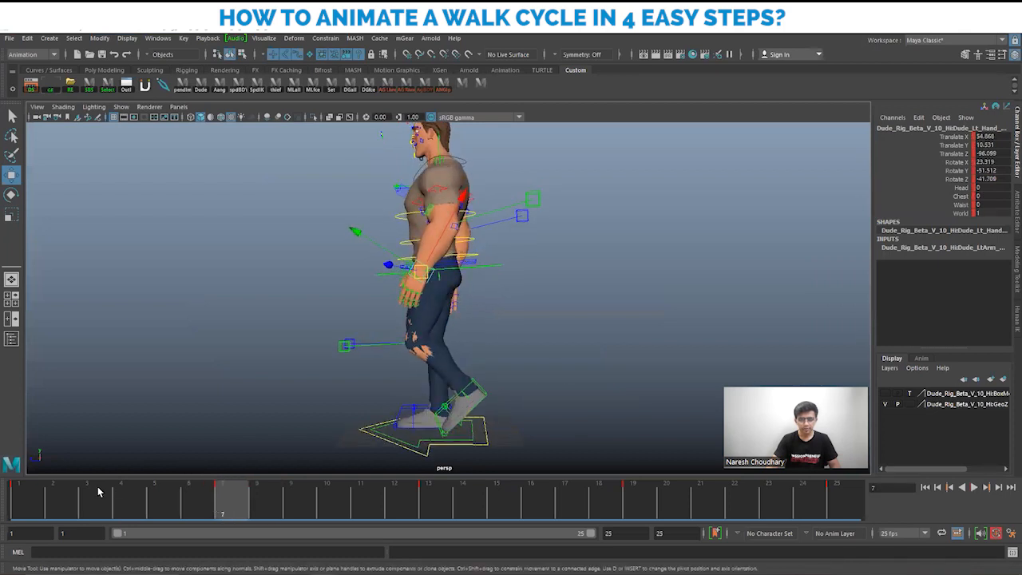
click(20, 513)
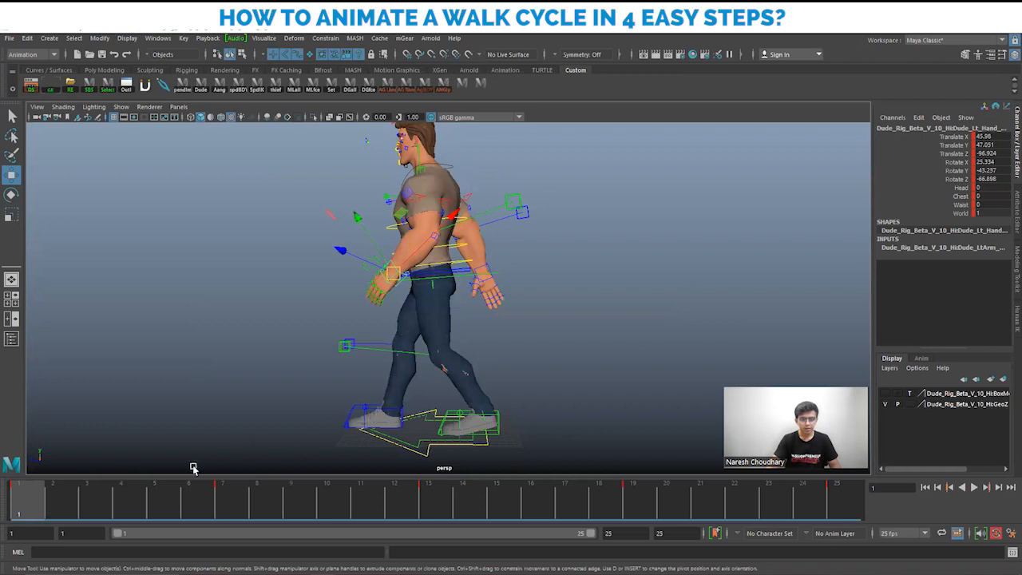
drag(32, 507, 223, 507)
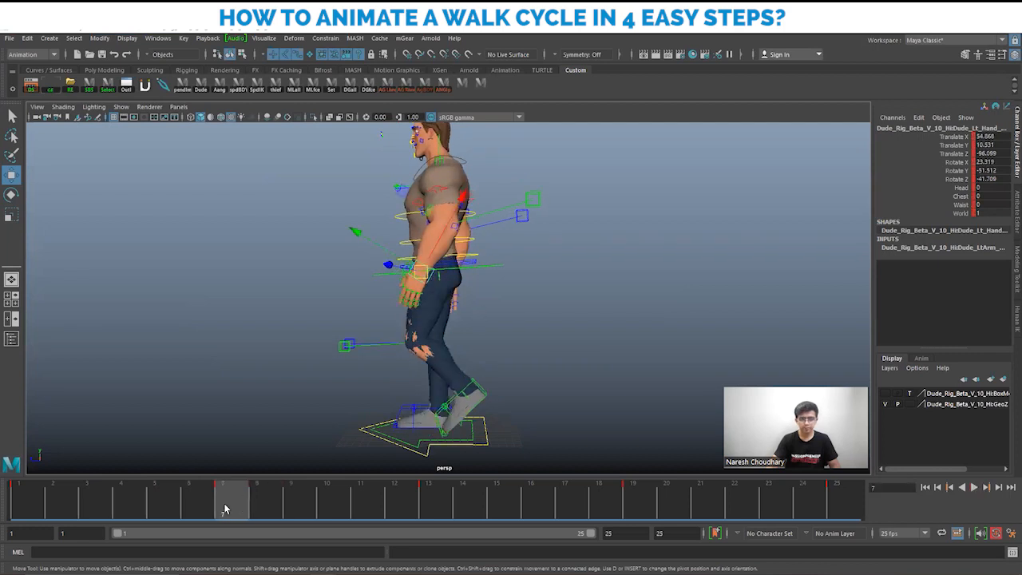
Step: On frame 4, raise the left hand control and rotate it to about 29.04 in X, -45.45 in Y and -64.45 in Z
click(44, 503)
drag(43, 503, 113, 497)
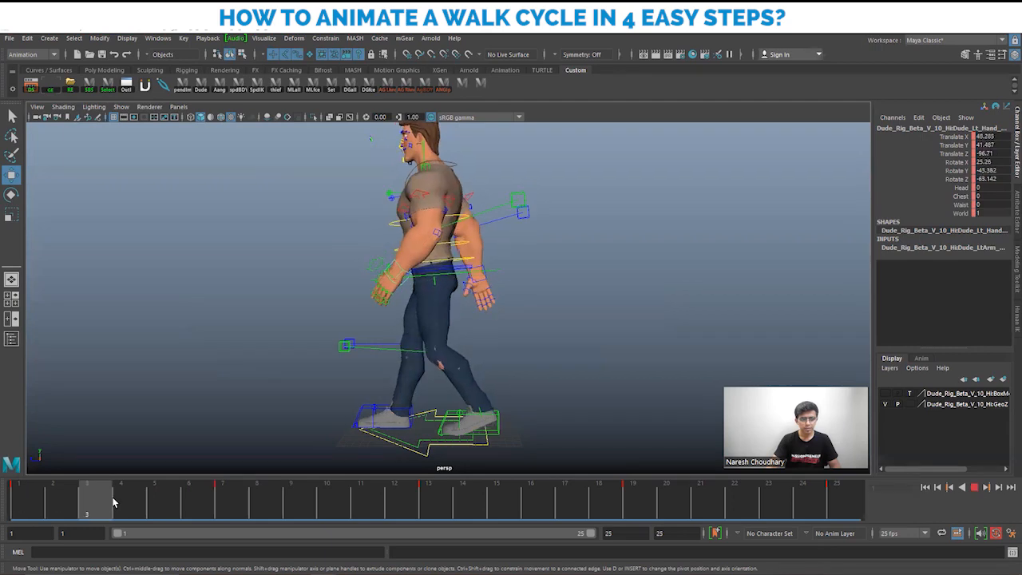
key(e)
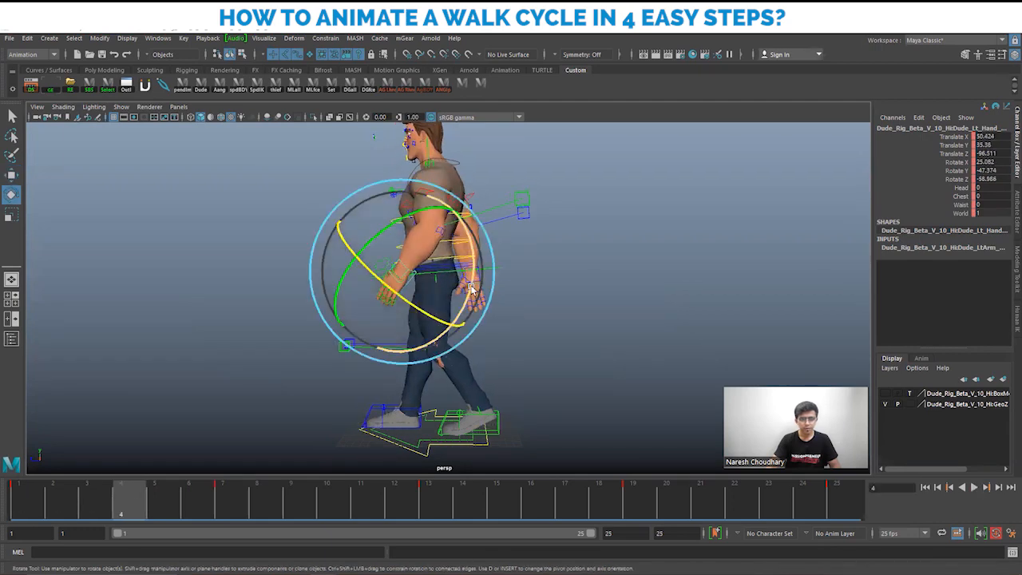
drag(471, 287, 472, 297)
key(w)
drag(406, 274, 396, 268)
key(shift+w)
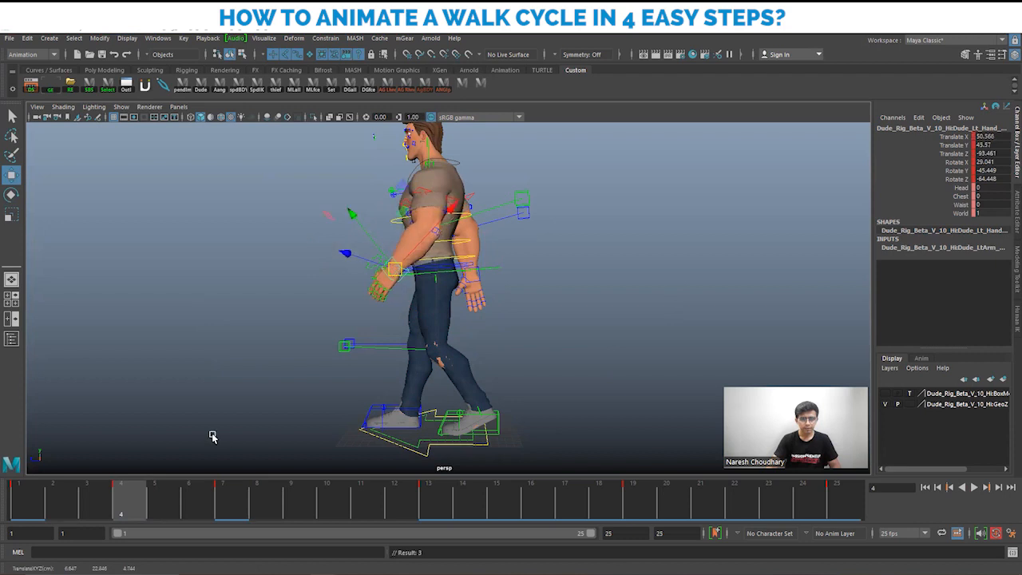
Step: Refine the left hand on frame 4 to about 52.03, 48.73, -90.48 in translation and 34.41, -41.98, -72.21 in rotation
click(32, 506)
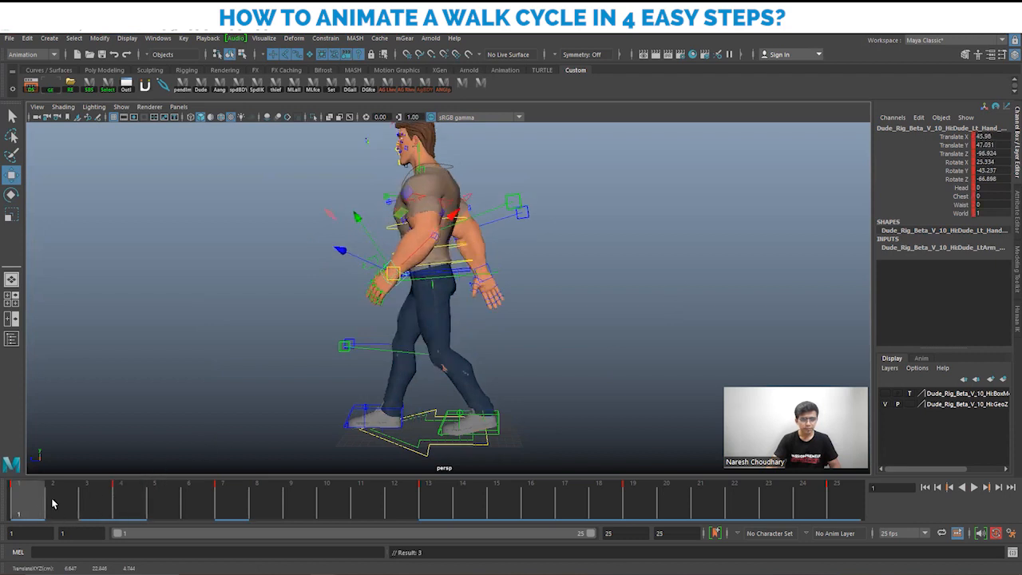
click(53, 503)
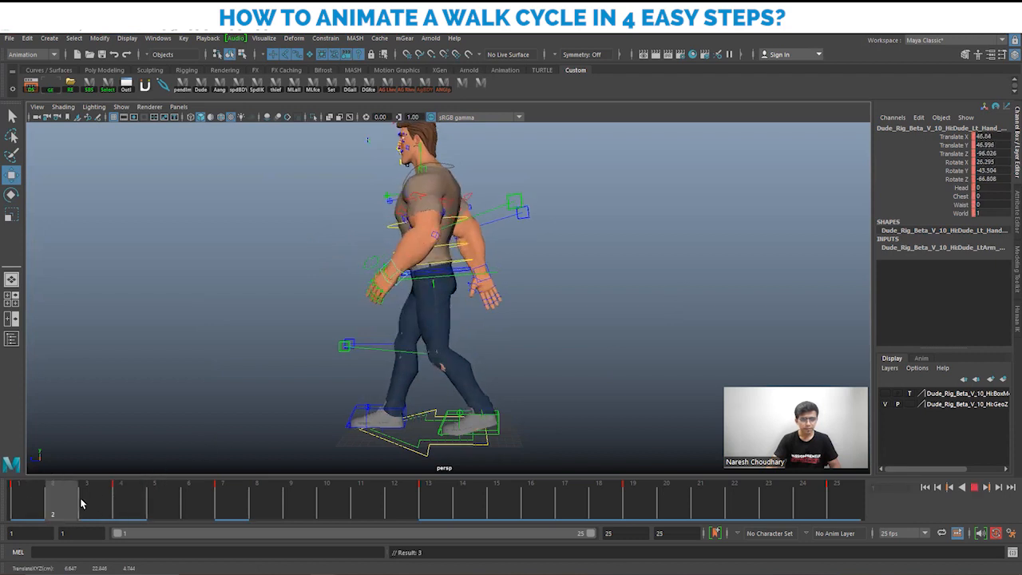
click(109, 503)
click(120, 503)
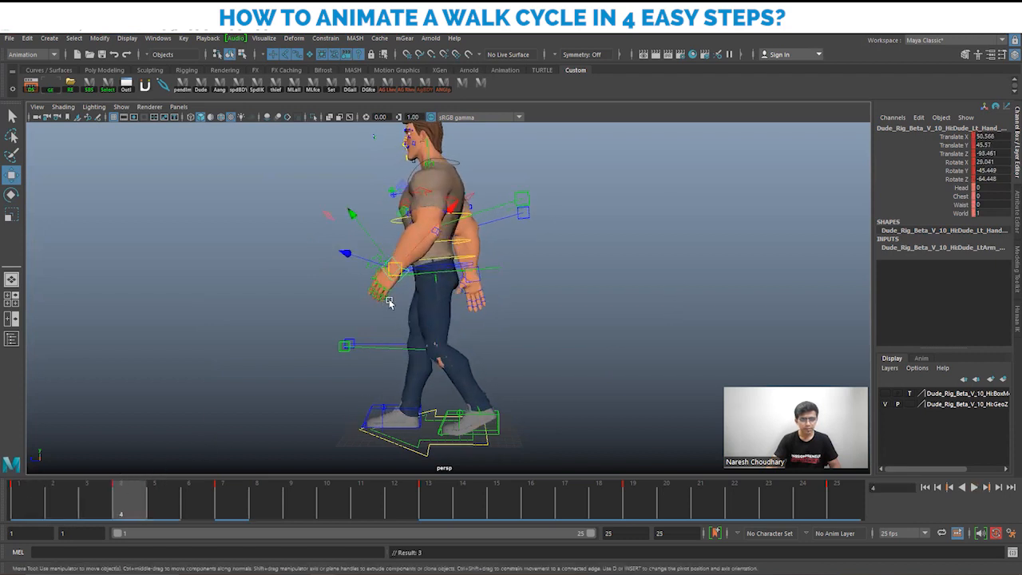
drag(392, 271, 391, 268)
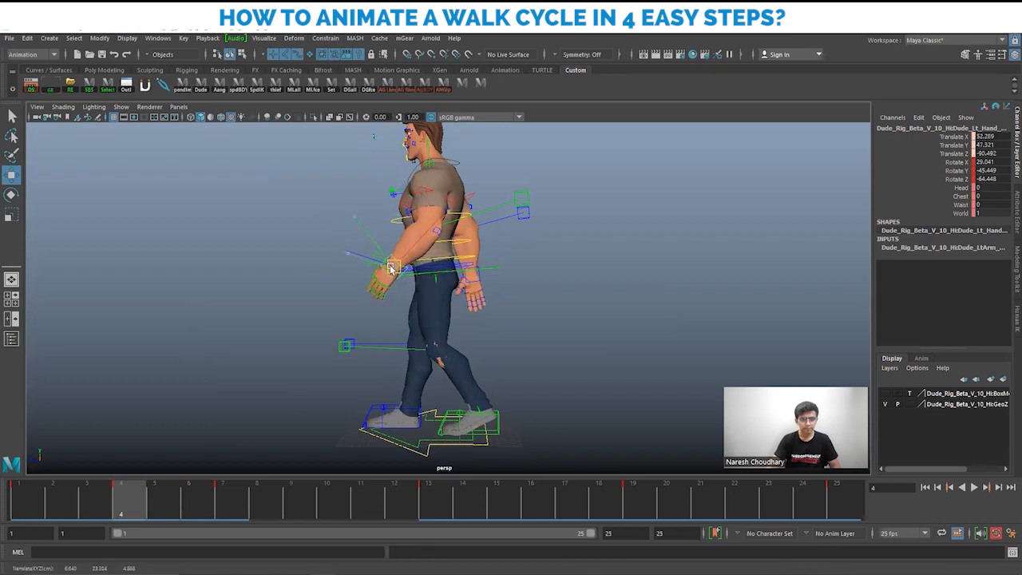
key(e)
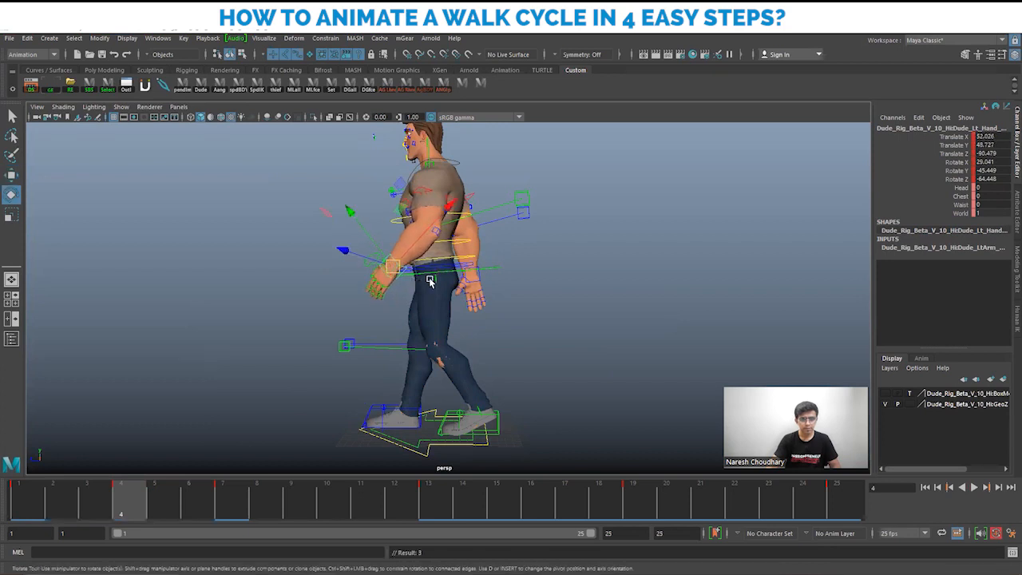
drag(416, 291, 412, 300)
key(w)
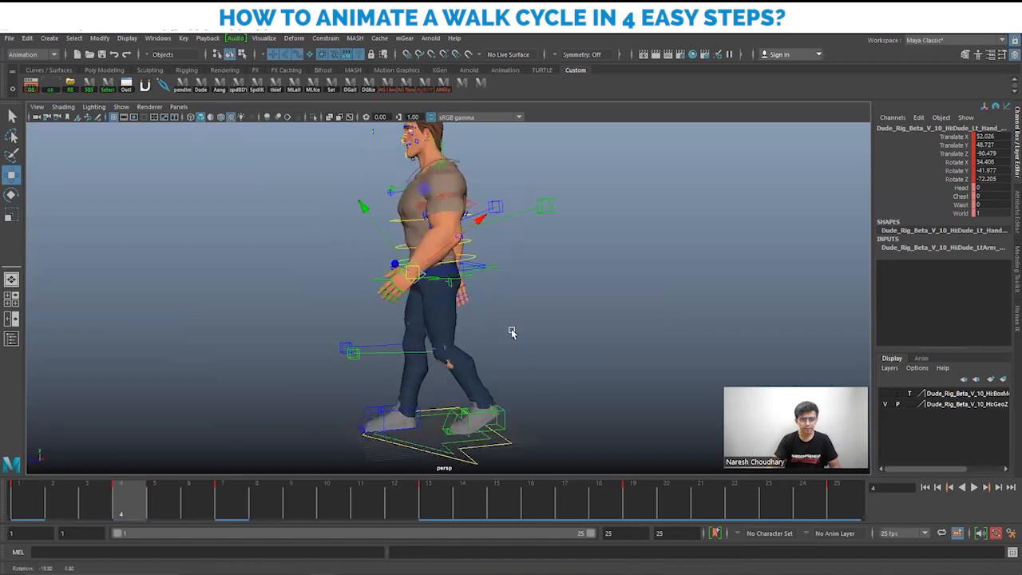
Step: Check the swing up to frame 7 and move the left hand on frame 4 to about 44.81, 54.46, -90.59
click(14, 507)
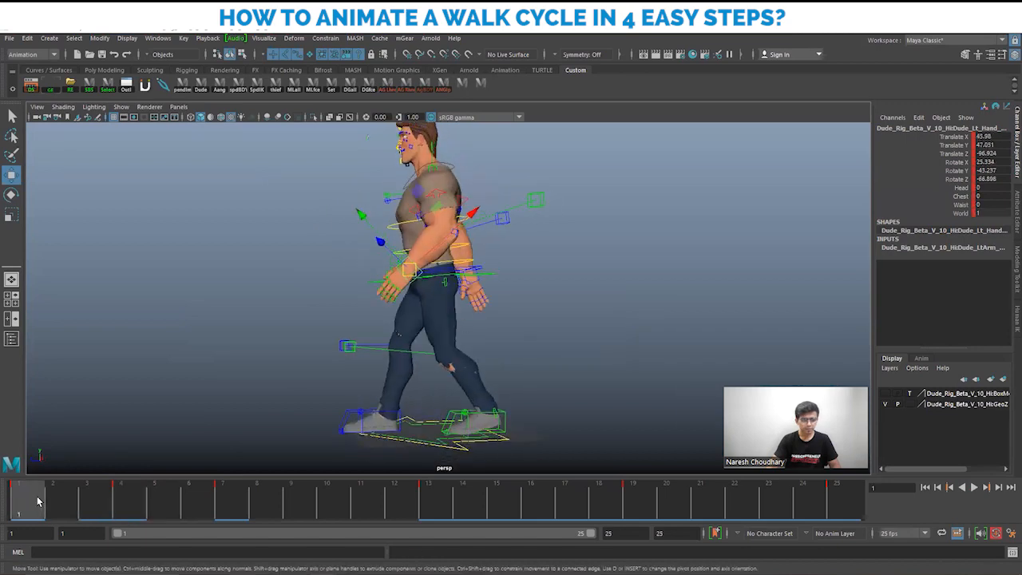
drag(86, 502, 223, 511)
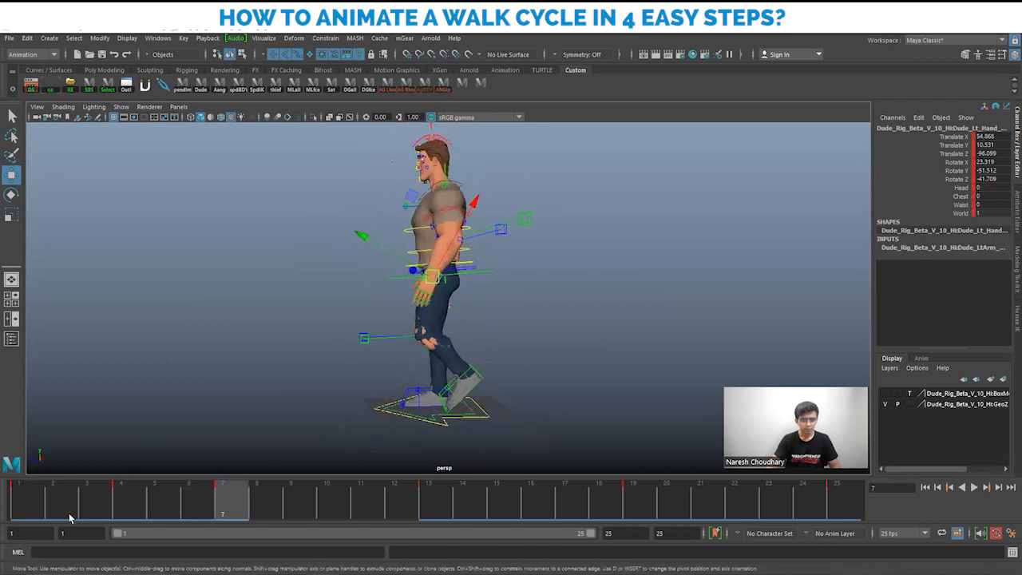
drag(22, 502, 120, 507)
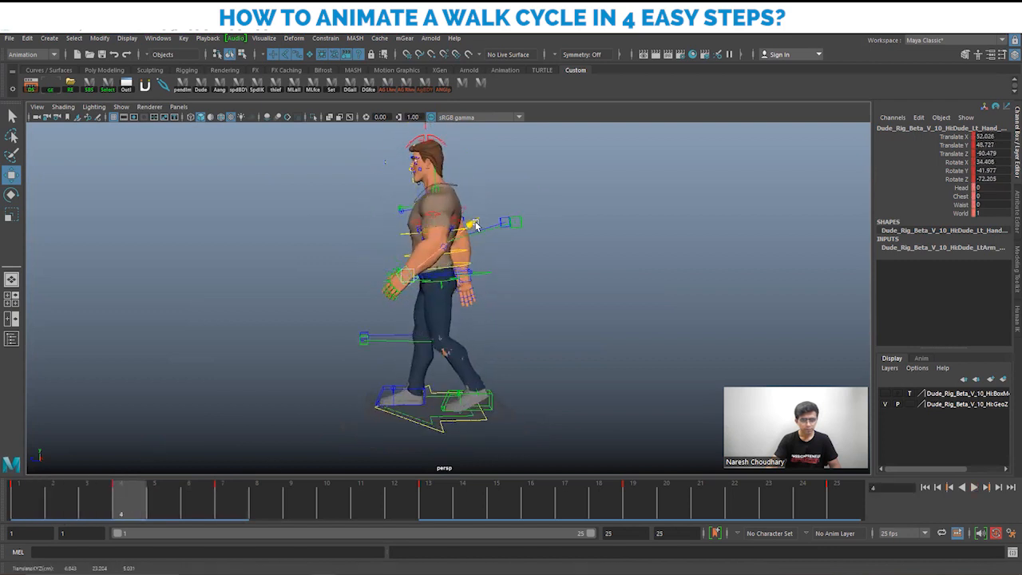
drag(477, 226, 367, 325)
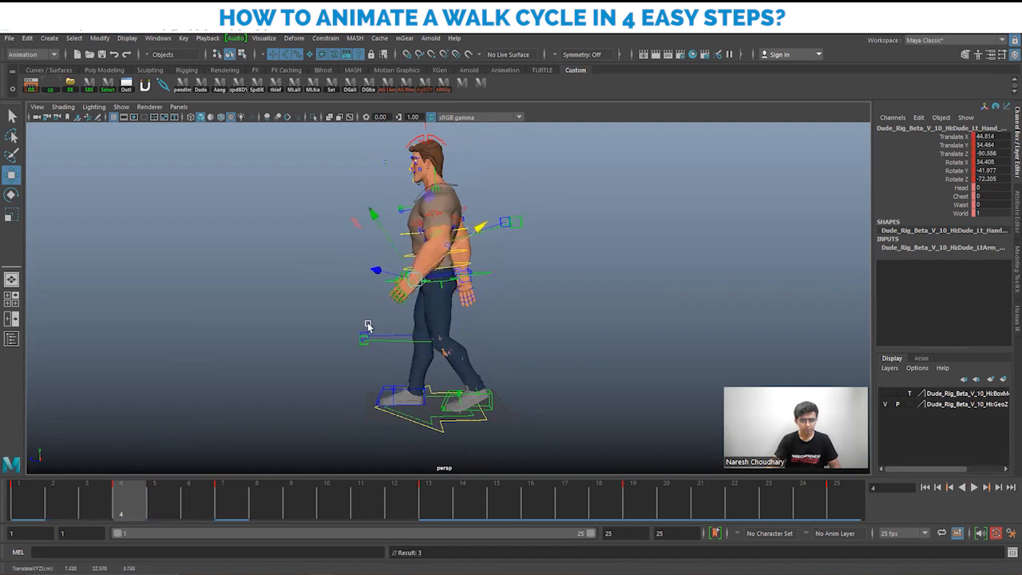
Step: Shift the left hand's key from frame 7 to frame 9 and scrub through the changed swing
click(19, 509)
drag(90, 503, 224, 515)
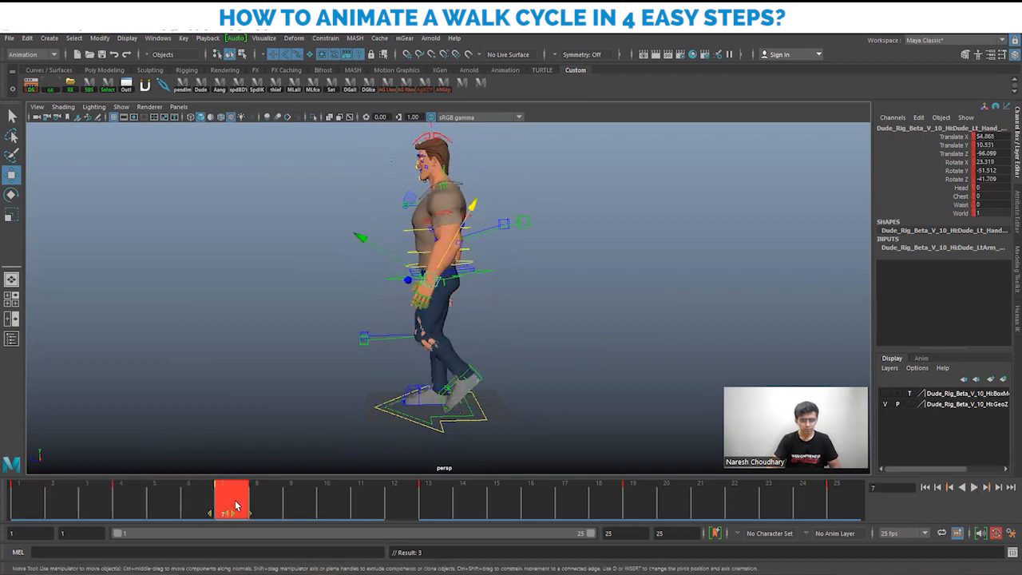
key(alt+v)
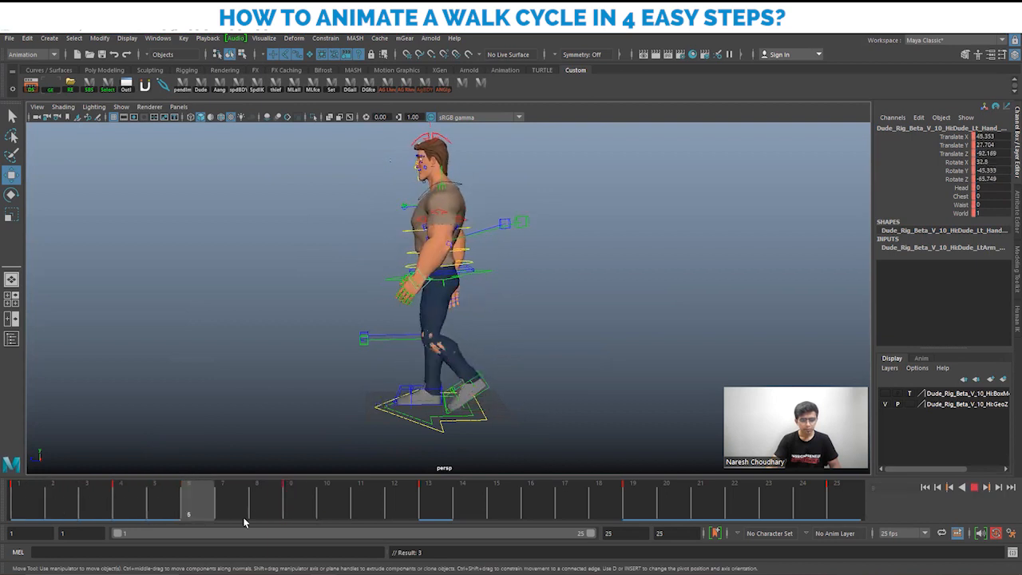
key(alt+v)
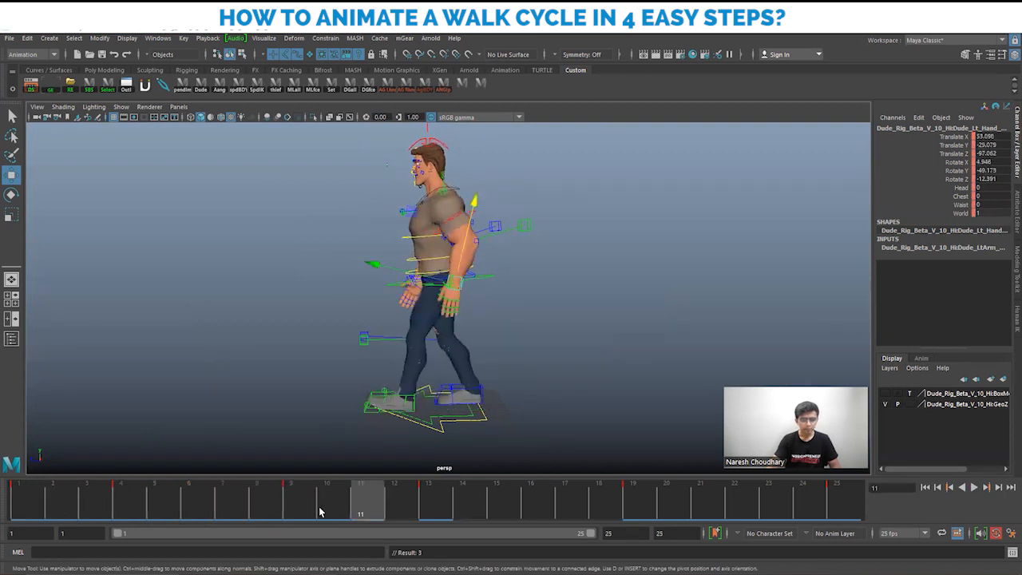
Step: On frame 9, move the left hand control to about 50.47, 0.21, -96.95 in translation
click(300, 504)
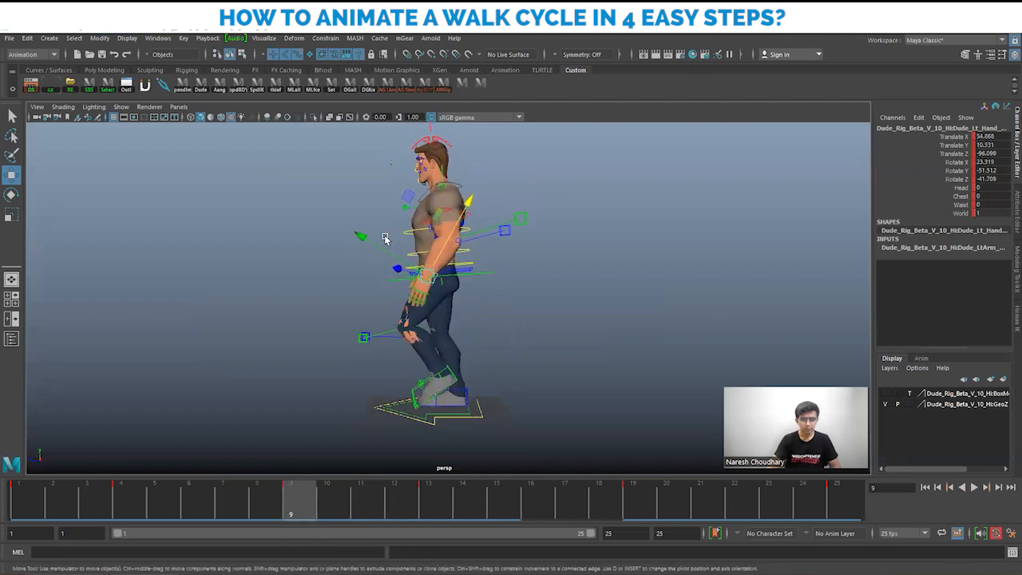
drag(372, 244, 383, 252)
alt+drag(449, 290, 458, 270)
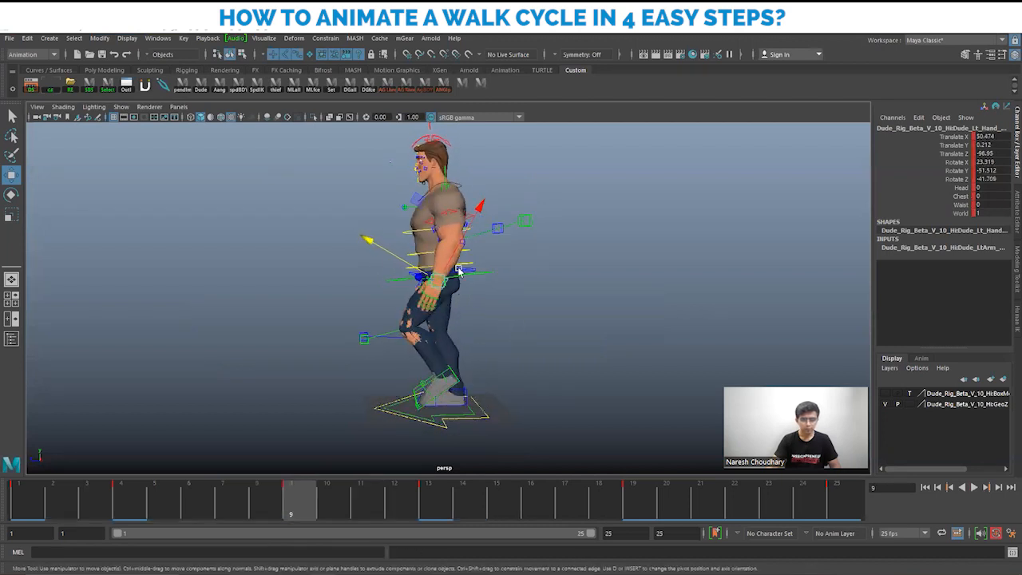
Step: On frame 7, move the left hand control to about 49.57, 15.07, -93.64 in translation
key(alt+v)
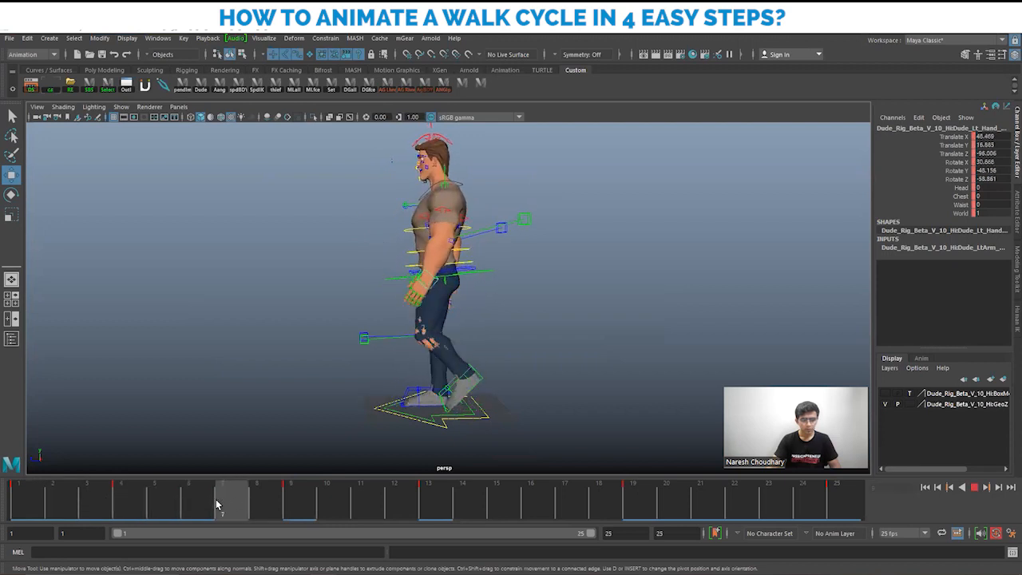
key(alt+v)
drag(457, 241, 411, 313)
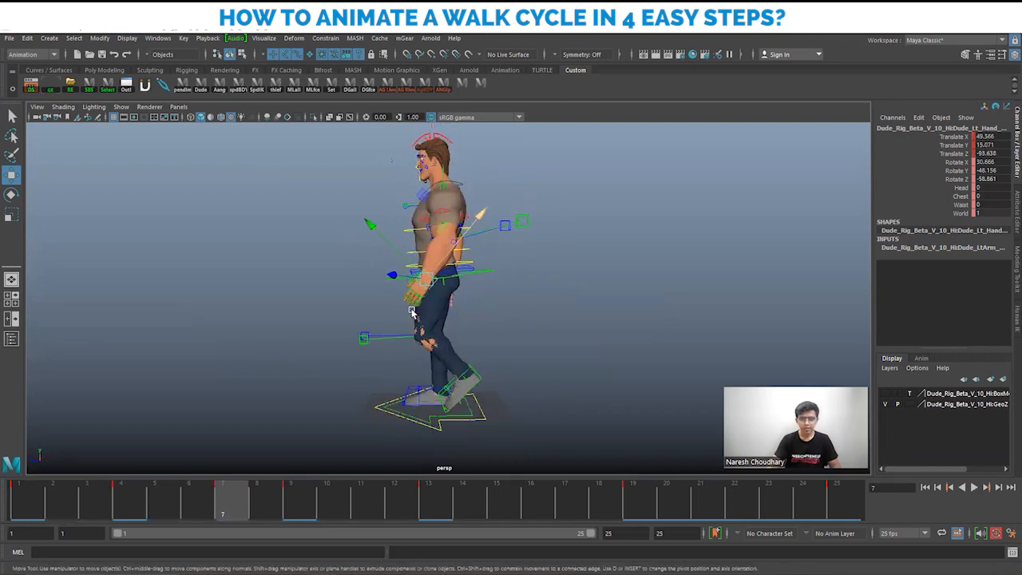
Step: Scrub from frame 1 to frame 13 to review the left hand's adjusted swing, and return to frame 1
drag(22, 503, 431, 511)
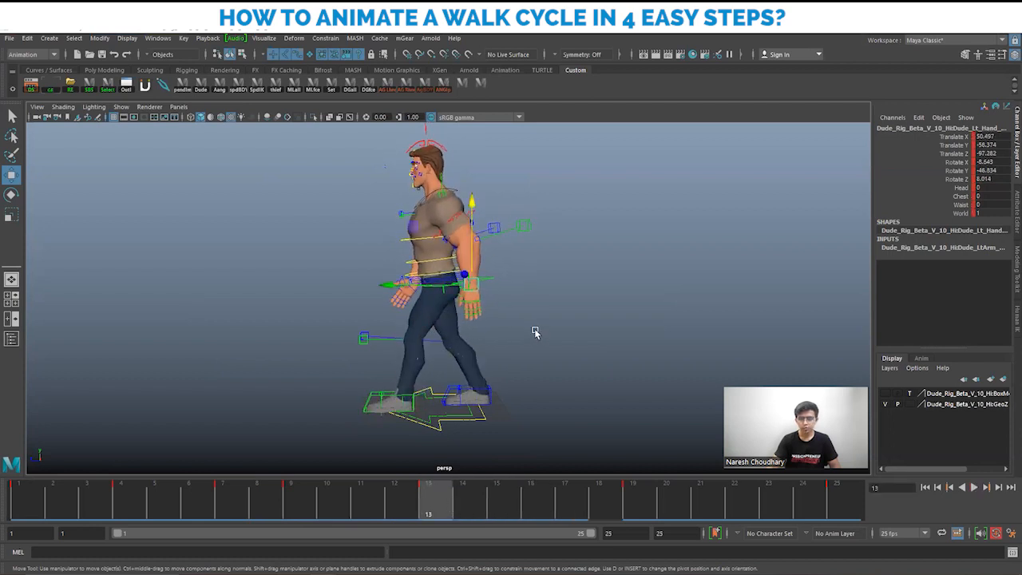
alt+right_drag(535, 331, 537, 372)
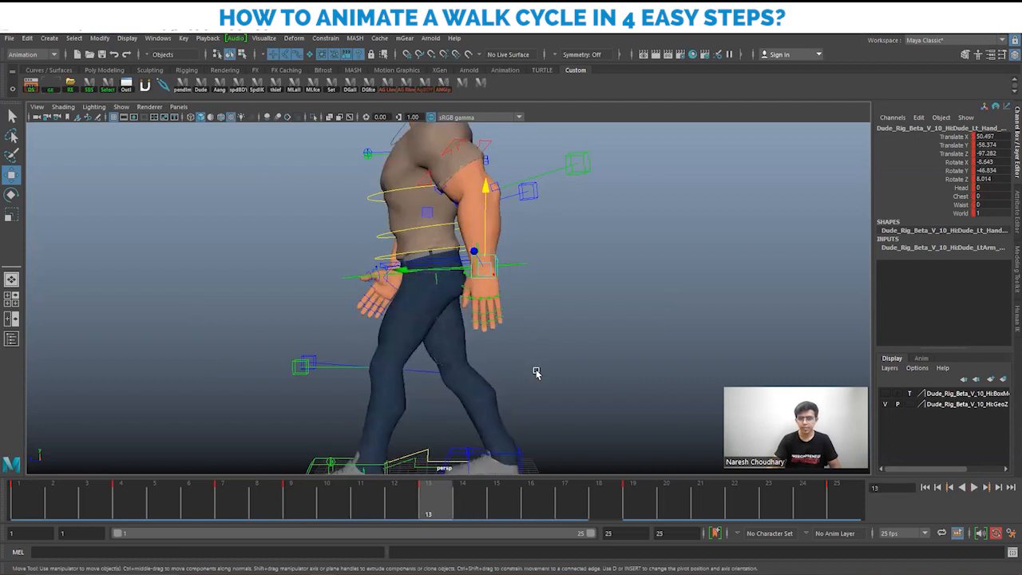
click(11, 515)
Step: Select the waist control and inspect the torso pose on frame 1 up close
alt+right_drag(495, 253, 450, 326)
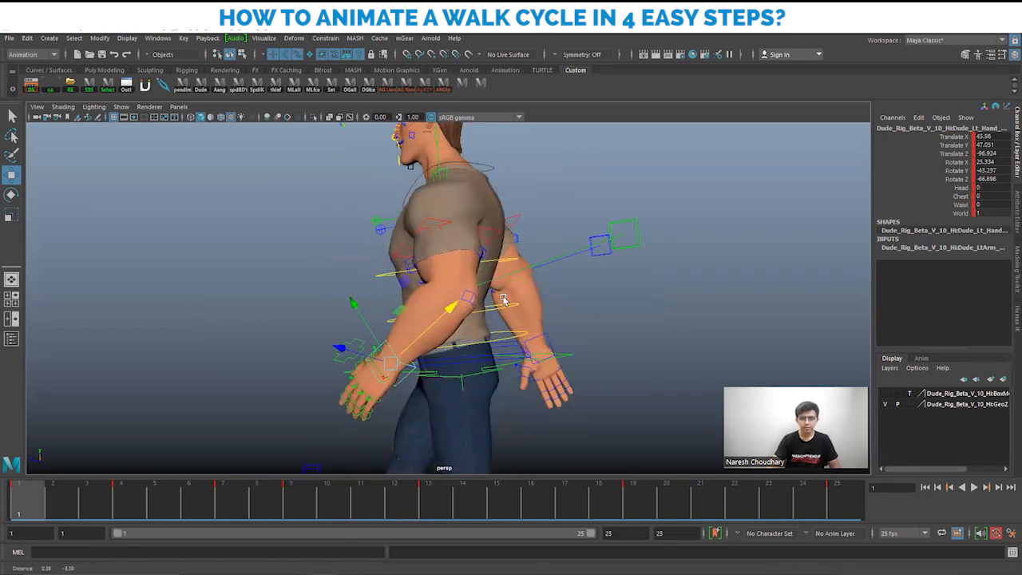
alt+drag(450, 326, 467, 330)
alt+drag(314, 281, 543, 343)
alt+right_drag(543, 343, 519, 371)
alt+drag(520, 371, 500, 357)
click(500, 356)
alt+right_drag(449, 368, 451, 352)
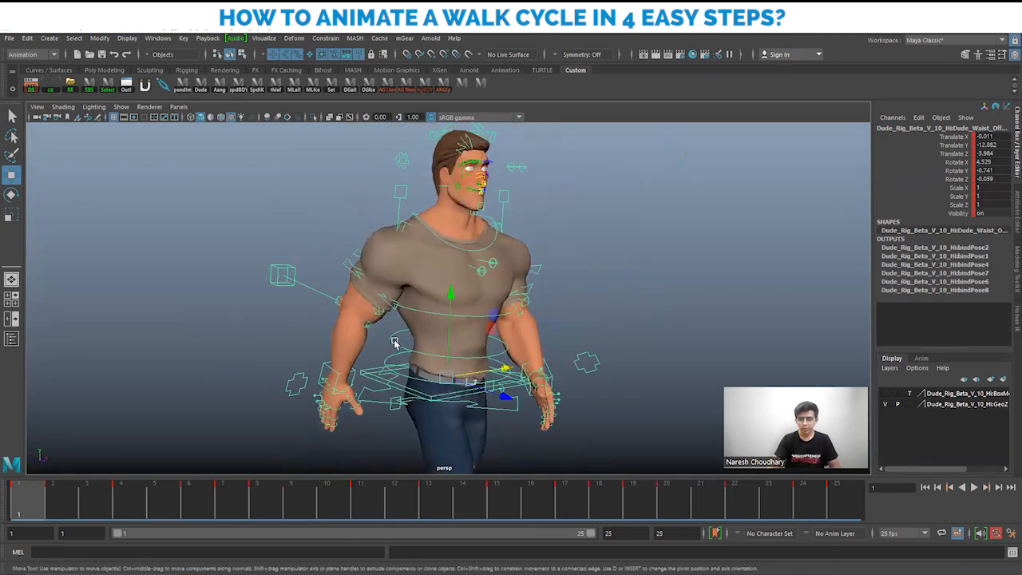
click(405, 310)
click(405, 310)
Step: Select the head control and examine the head and upper body from the front at several distances
alt+right_drag(314, 317, 264, 307)
alt+drag(591, 351, 505, 323)
click(465, 226)
alt+drag(442, 335, 452, 345)
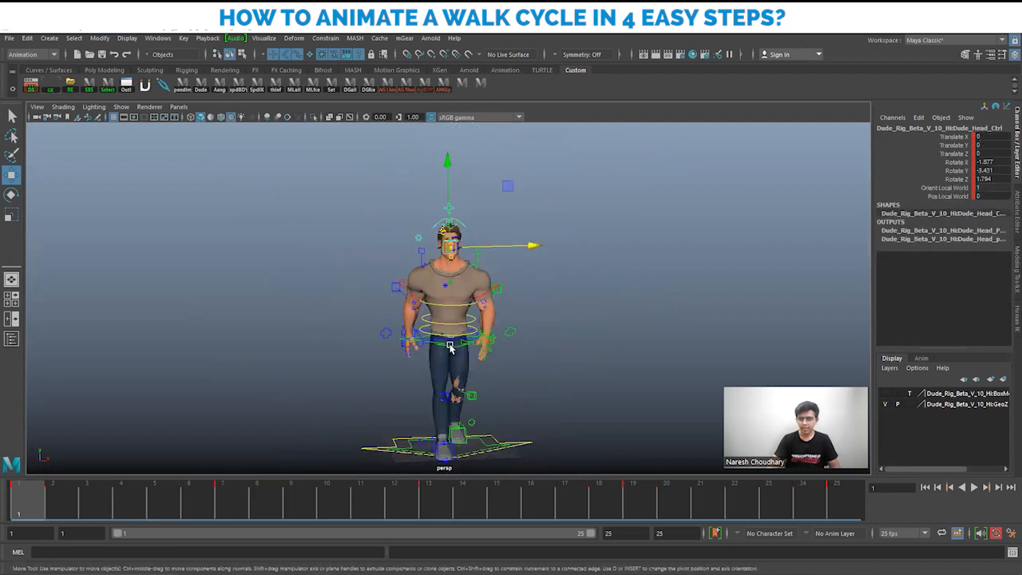
alt+right_drag(452, 344, 527, 348)
alt+drag(519, 347, 534, 345)
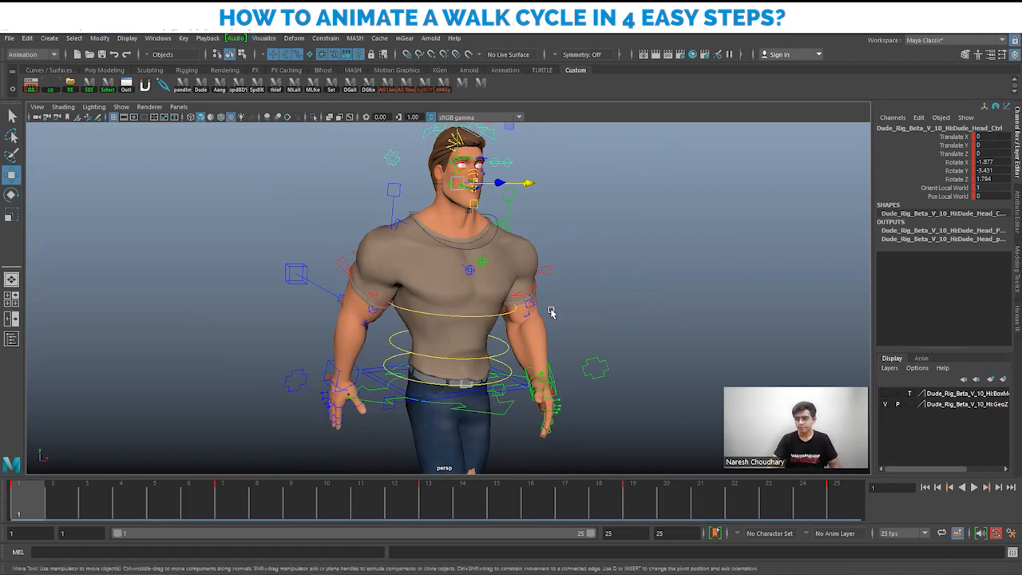
alt+right_drag(591, 402, 532, 345)
alt+drag(532, 345, 495, 340)
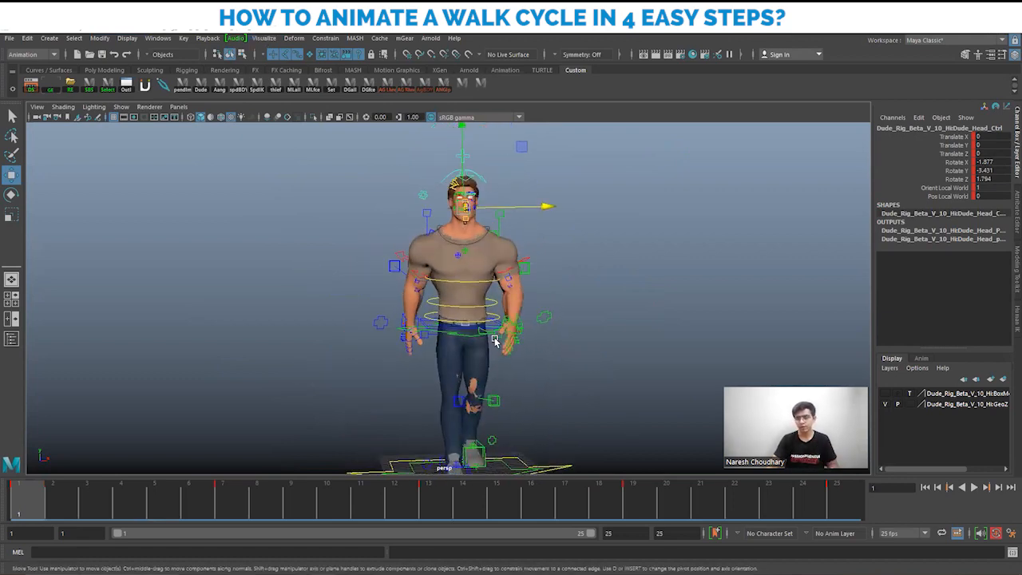
Step: Examine the character's head and face on frame 1 from the front and in three-quarter view at close range
alt+right_drag(254, 210, 525, 223)
alt+middle_drag(551, 135, 511, 311)
alt+right_drag(511, 312, 527, 365)
alt+middle_drag(523, 132, 515, 307)
alt+right_drag(515, 308, 481, 265)
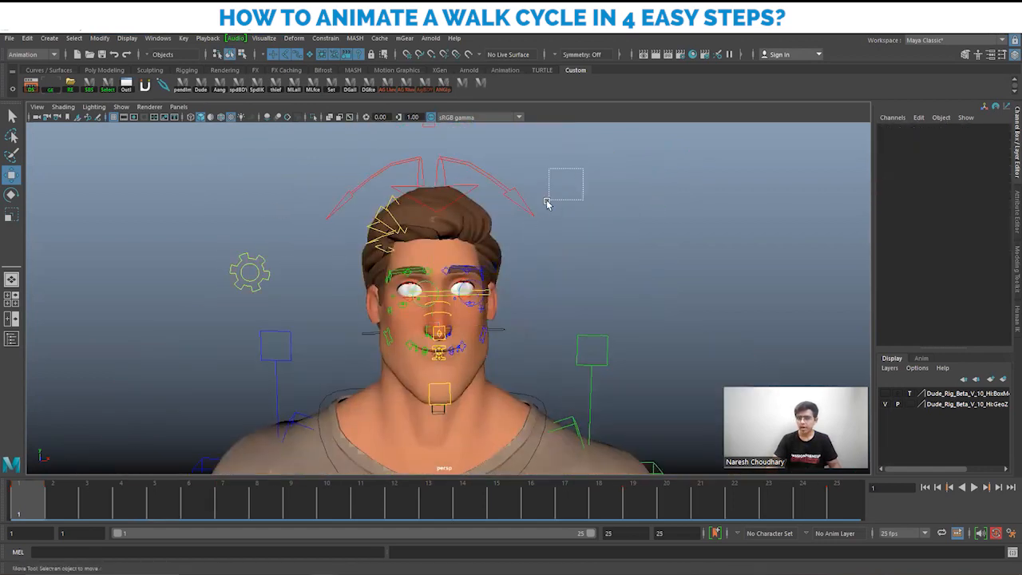
scroll(421, 391, up, 2)
alt+middle_drag(421, 391, 472, 309)
alt+drag(472, 309, 684, 365)
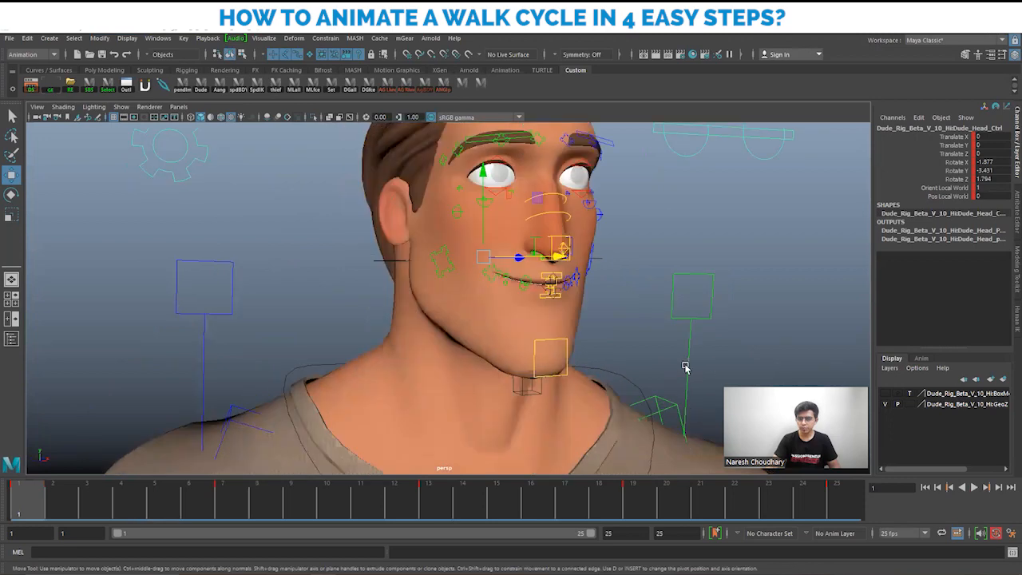
alt+middle_drag(684, 364, 589, 379)
alt+right_drag(495, 379, 277, 263)
Step: Examine the full-body pose on frame 1 from the side and at an angle, with the rig controls shown and hidden
alt+drag(575, 296, 383, 335)
alt+middle_drag(631, 324, 671, 239)
alt+right_drag(606, 320, 478, 331)
alt+middle_drag(479, 331, 478, 257)
alt+drag(523, 298, 447, 299)
alt+right_drag(447, 298, 559, 328)
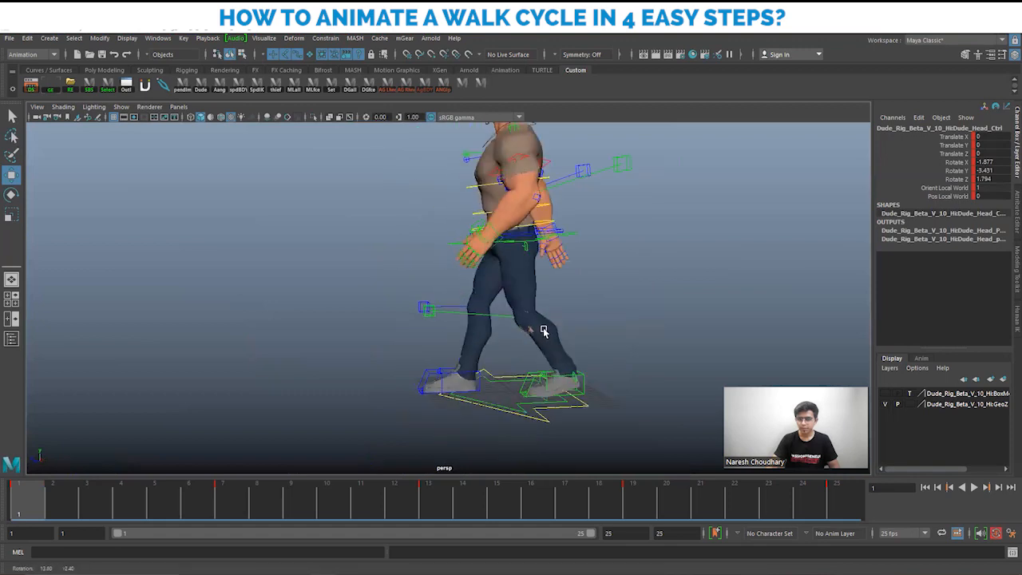
alt+middle_drag(543, 278, 477, 337)
alt+drag(476, 337, 555, 338)
key(alt+1)
alt+right_drag(525, 356, 326, 326)
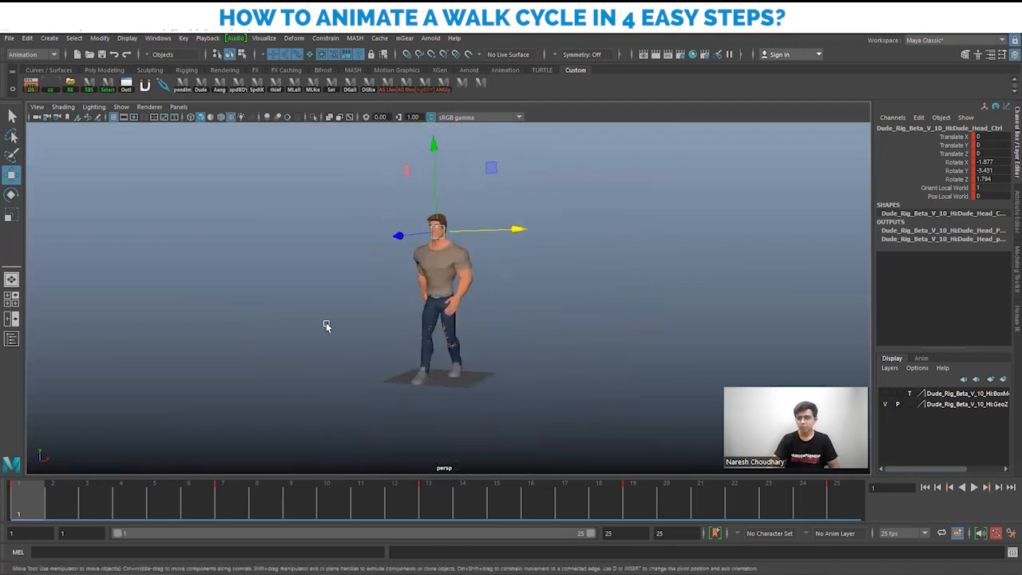
alt+drag(326, 326, 420, 324)
key(alt+1)
Step: Compare the character's full-body silhouette on frame 1 between side, three-quarter and front views
alt+drag(358, 343, 471, 351)
alt+right_drag(471, 351, 586, 367)
alt+drag(585, 368, 344, 363)
alt+right_drag(549, 369, 429, 321)
alt+drag(429, 322, 420, 341)
alt+right_drag(420, 342, 455, 343)
alt+middle_drag(454, 343, 488, 338)
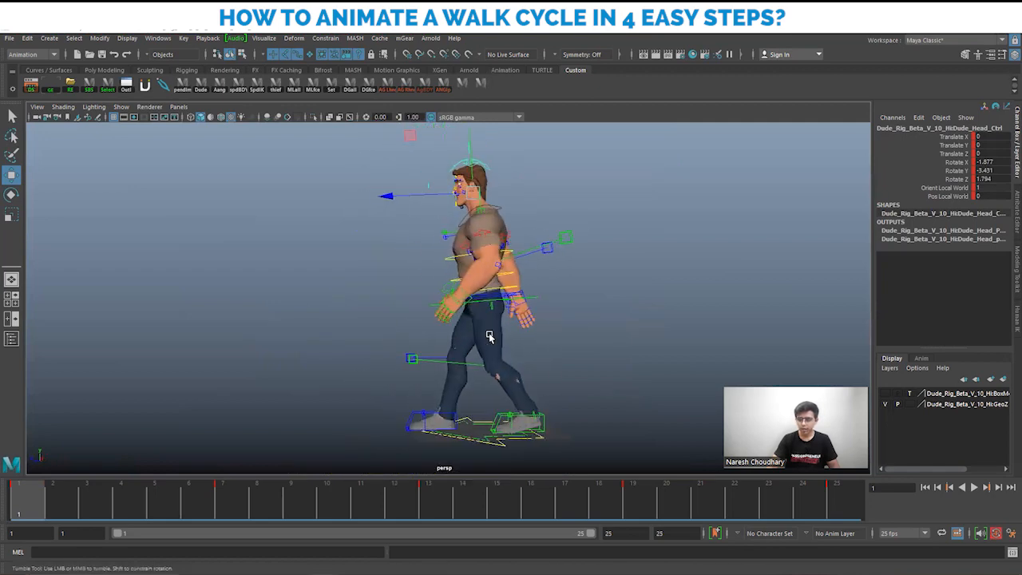
alt+drag(488, 338, 524, 340)
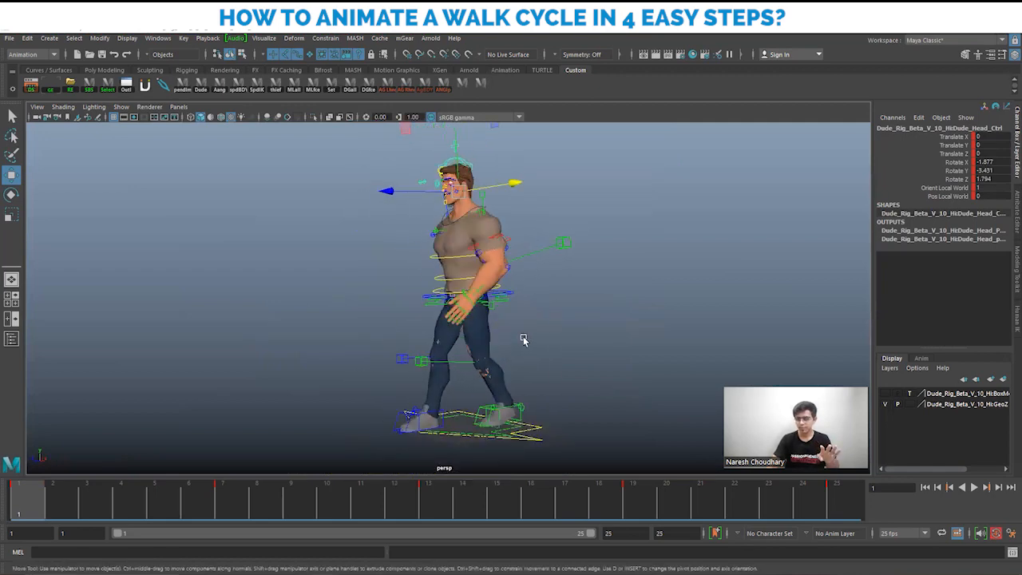
alt+right_drag(459, 325, 471, 346)
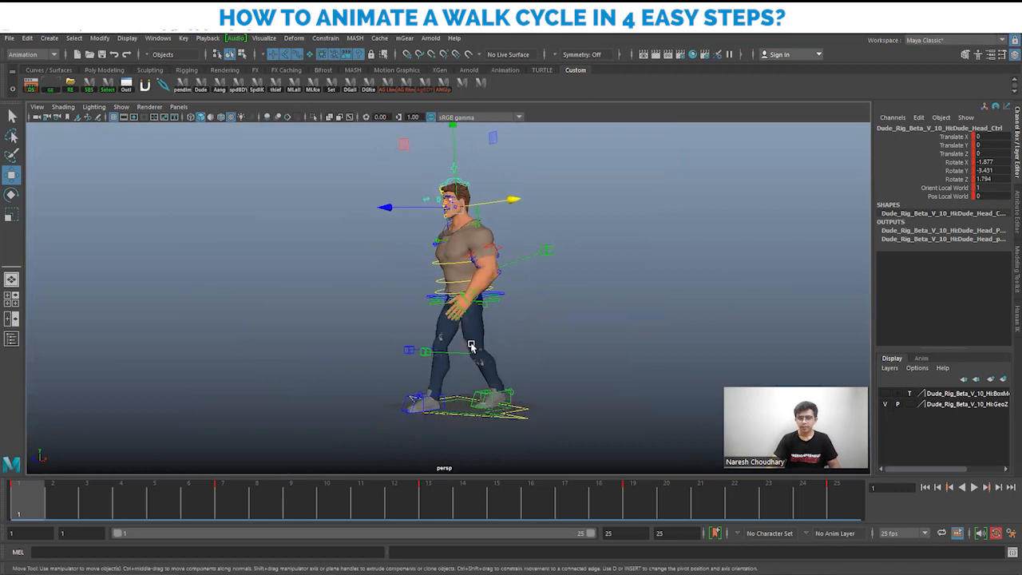
alt+drag(471, 346, 564, 354)
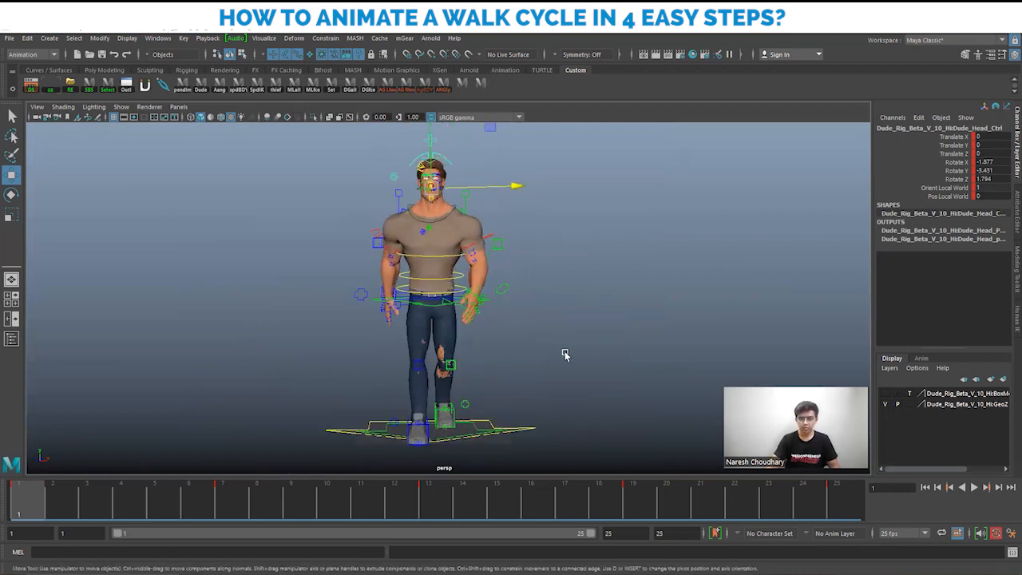
alt+drag(516, 332, 503, 327)
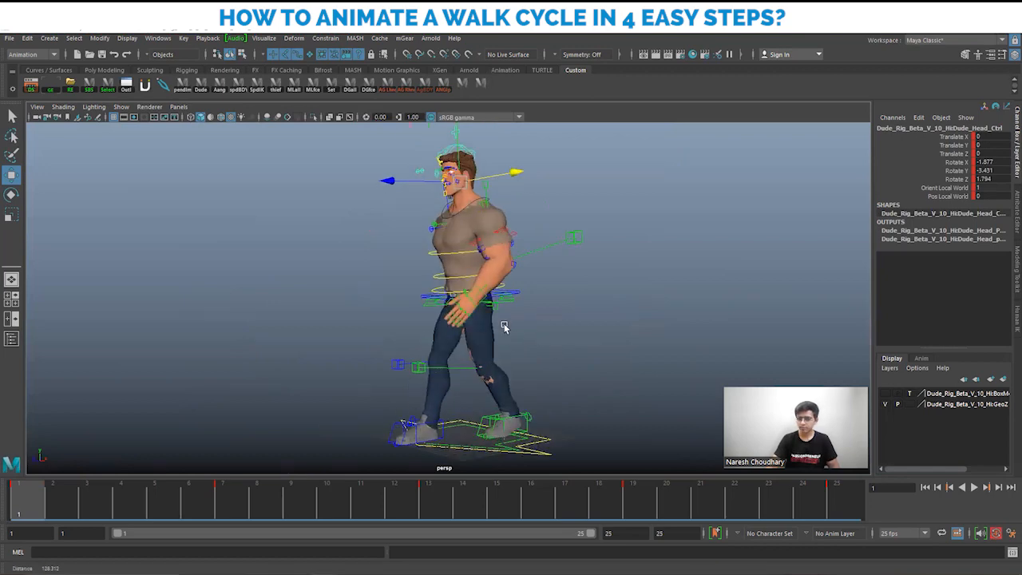
Step: Select the left hand control and scrub from frame 1 to frame 6 to review its swing in side view
alt+right_drag(503, 327, 483, 289)
click(495, 294)
key(f)
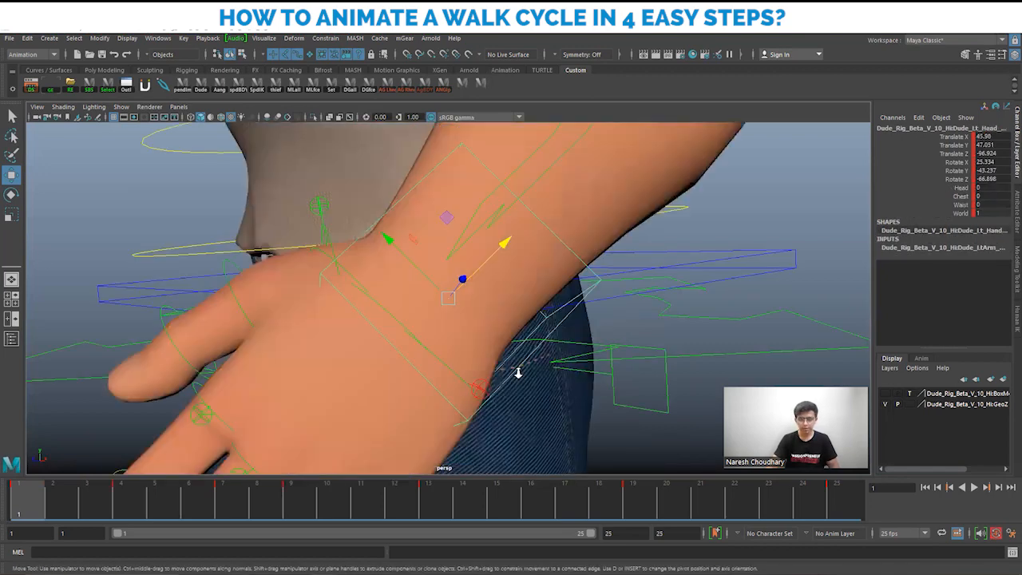
alt+right_drag(517, 368, 399, 266)
alt+drag(399, 266, 376, 283)
alt+right_drag(376, 282, 518, 312)
alt+drag(518, 312, 506, 312)
alt+middle_drag(423, 274, 404, 274)
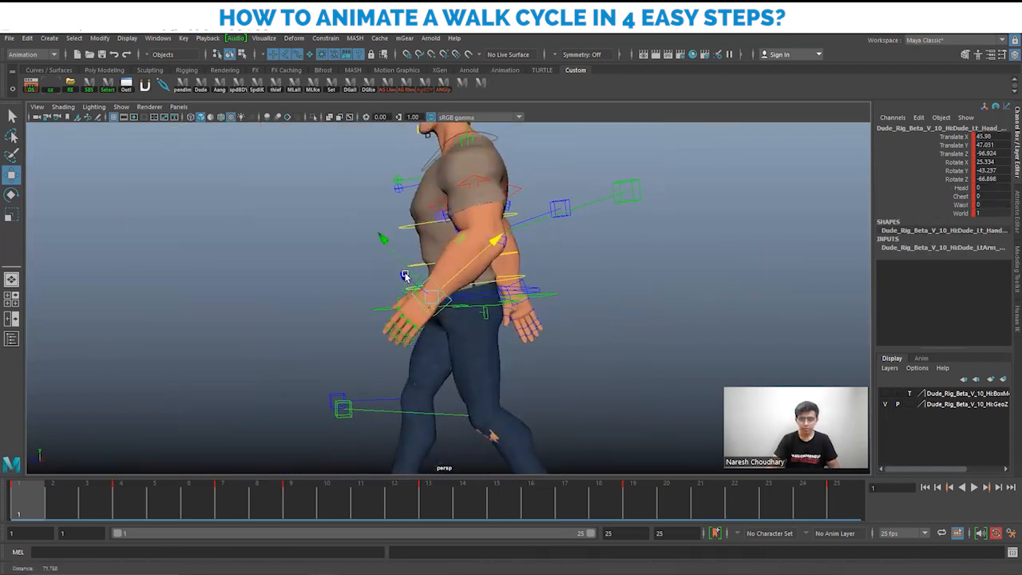
scroll(447, 298, down, 3)
alt+middle_drag(474, 299, 449, 309)
drag(32, 509, 205, 507)
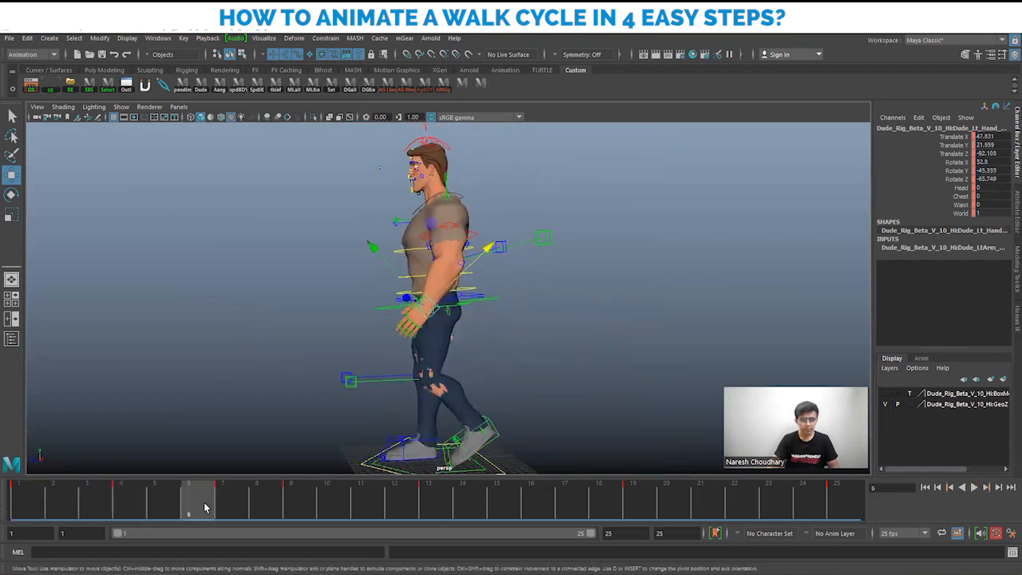
Step: Undo the recent waist and left hand edits, back through the left hand's moves and rotation on frame 4
key(ctrl+z)
key(ctrl+z)
key(ctrl+z)
key(ctrl+z)
key(ctrl+z)
key(ctrl+z)
key(ctrl+z)
key(ctrl+z)
key(ctrl+z)
key(ctrl+z)
key(ctrl+z)
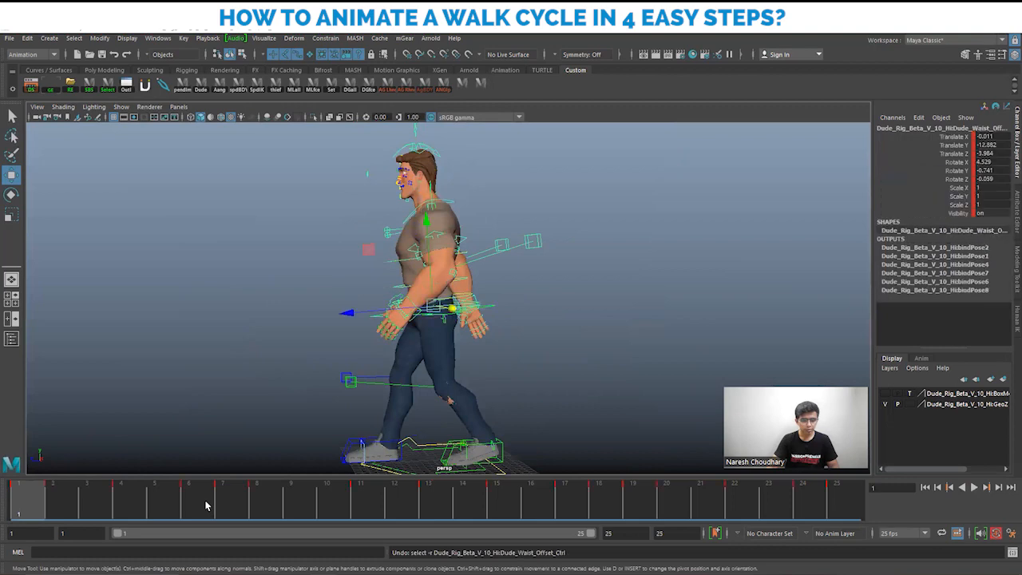
key(ctrl+z)
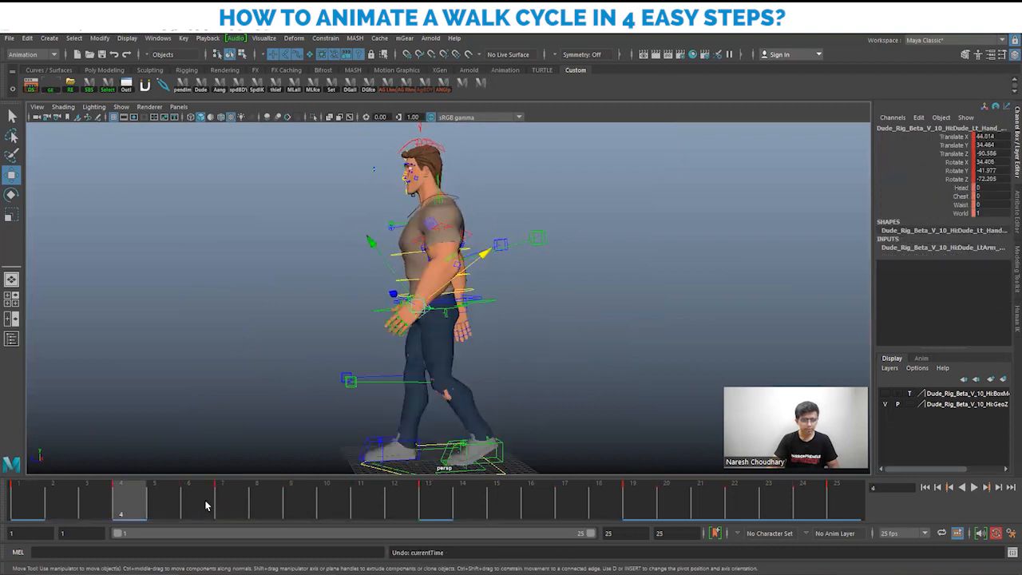
key(ctrl+z)
key(ctrl+z)
key(ctrl+z)
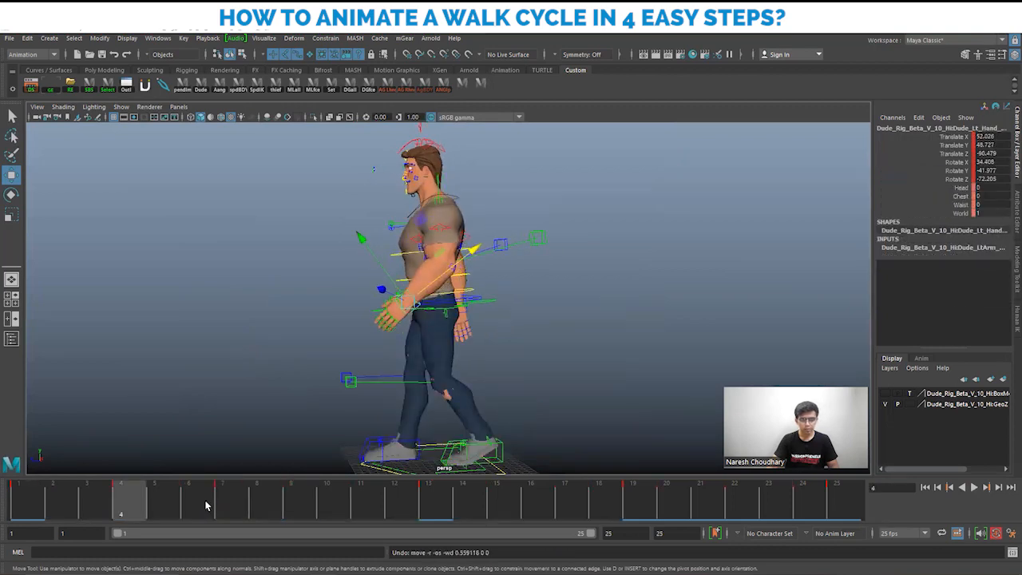
key(ctrl+z)
key(ctrl+z)
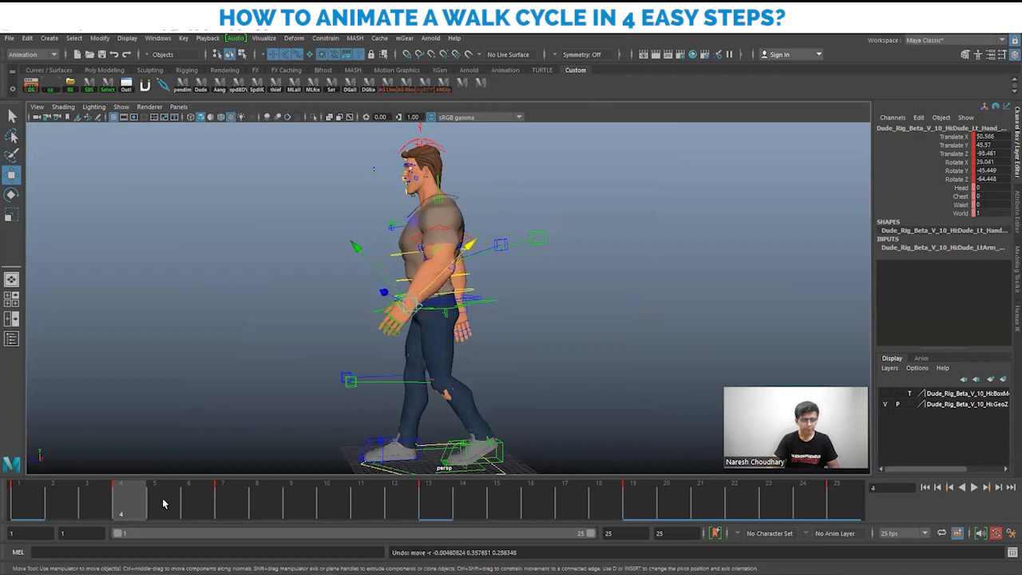
key(ctrl+z)
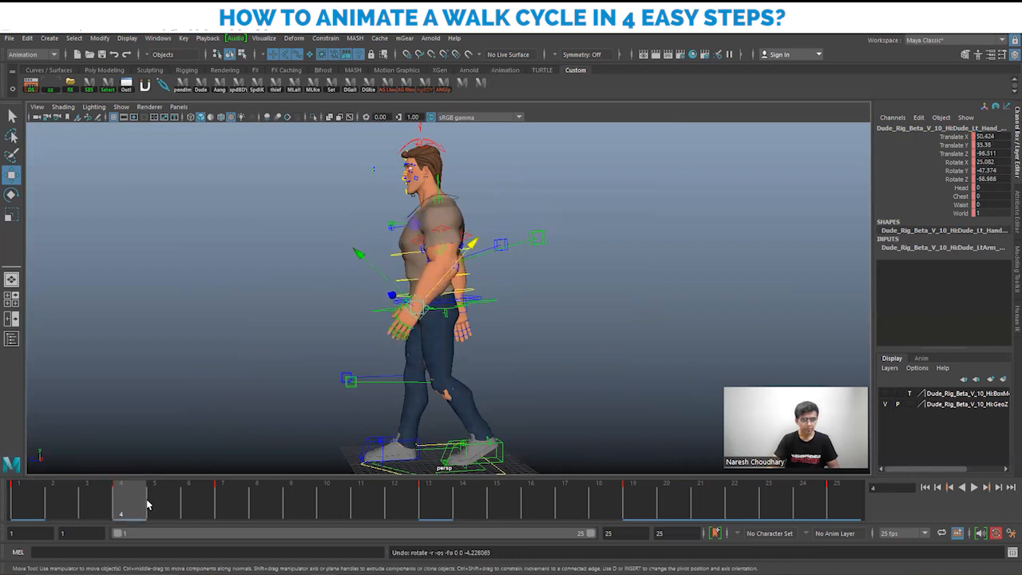
Step: Create a motion trail for the left hand control with the timeline on frame 1
click(22, 503)
alt+right_drag(443, 395, 426, 392)
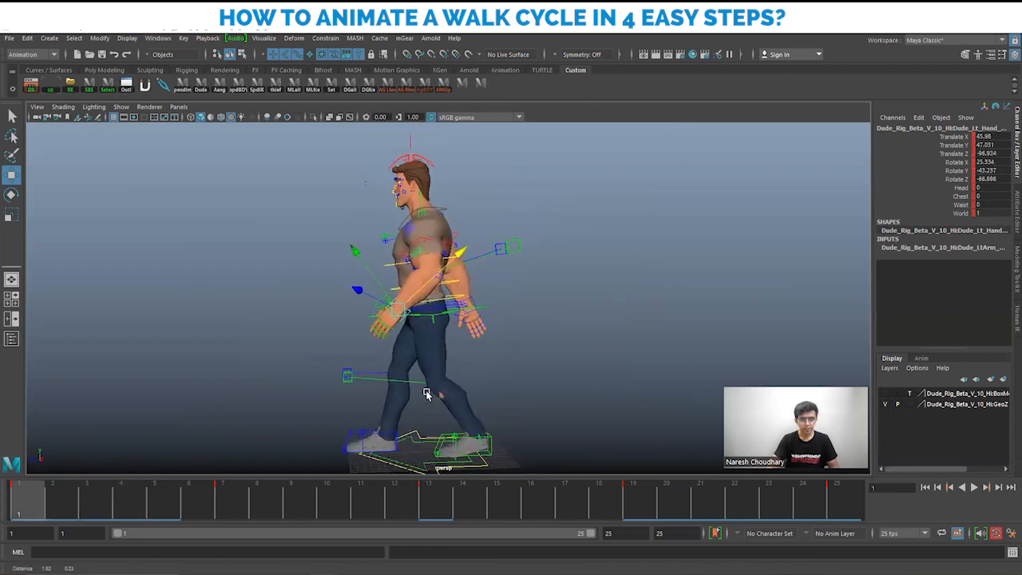
alt+middle_drag(426, 392, 424, 392)
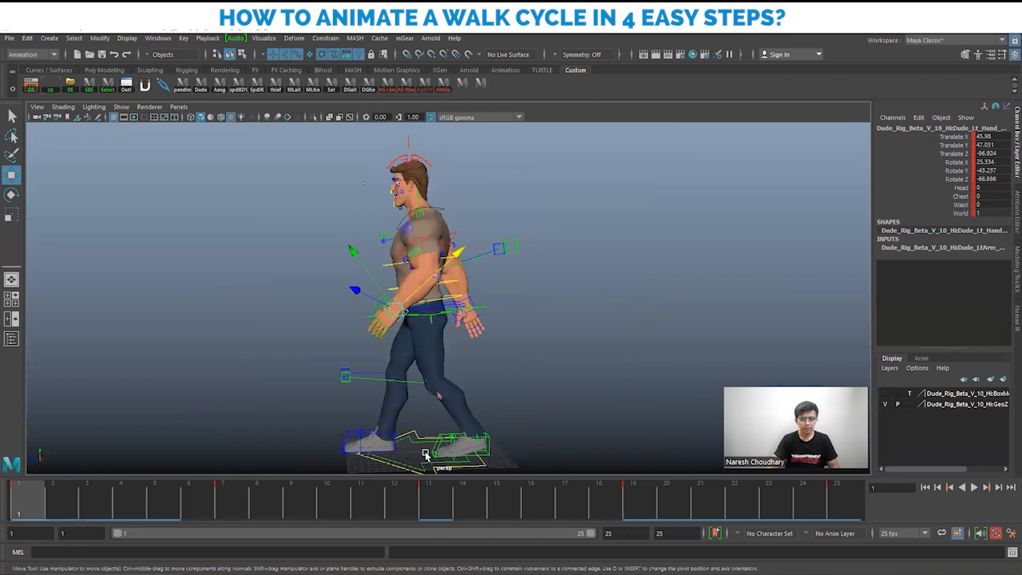
click(260, 40)
click(305, 65)
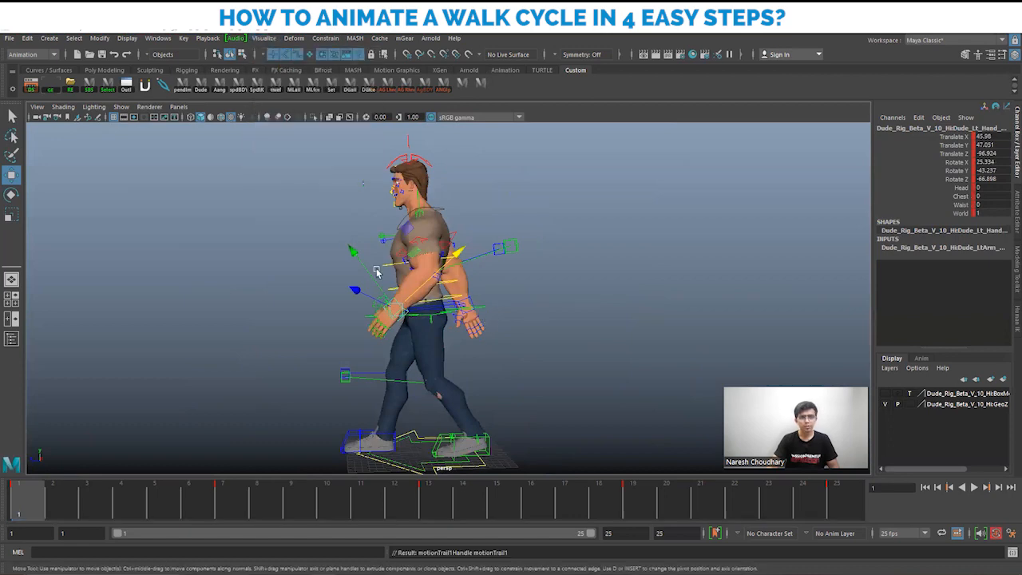
Step: Hide the rig's control curves and examine the left hand's motion trail up close from the side
scroll(454, 353, up, 6)
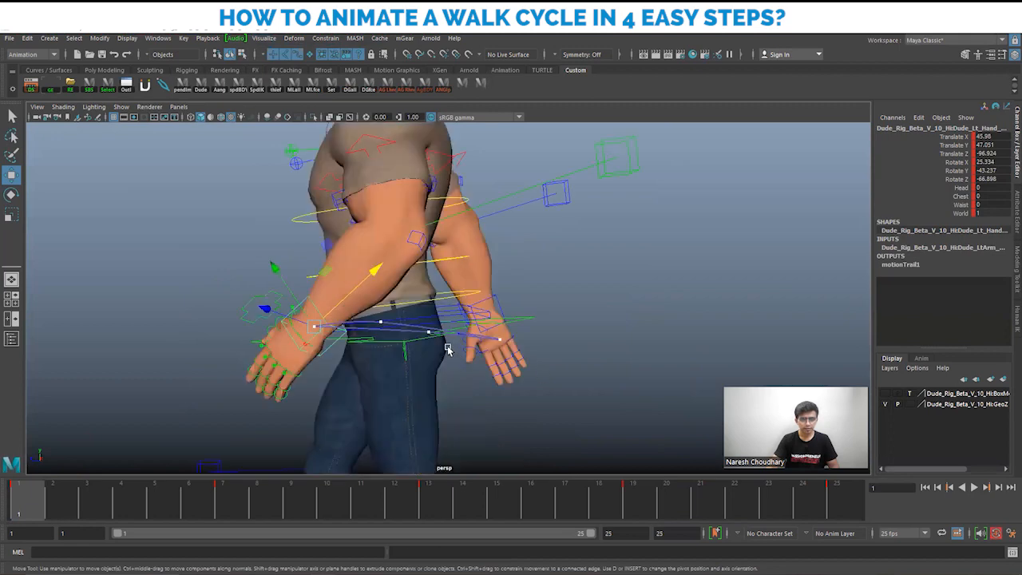
alt+middle_drag(428, 310, 472, 283)
key(alt+1)
alt+right_drag(358, 328, 415, 359)
alt+middle_drag(531, 395, 497, 324)
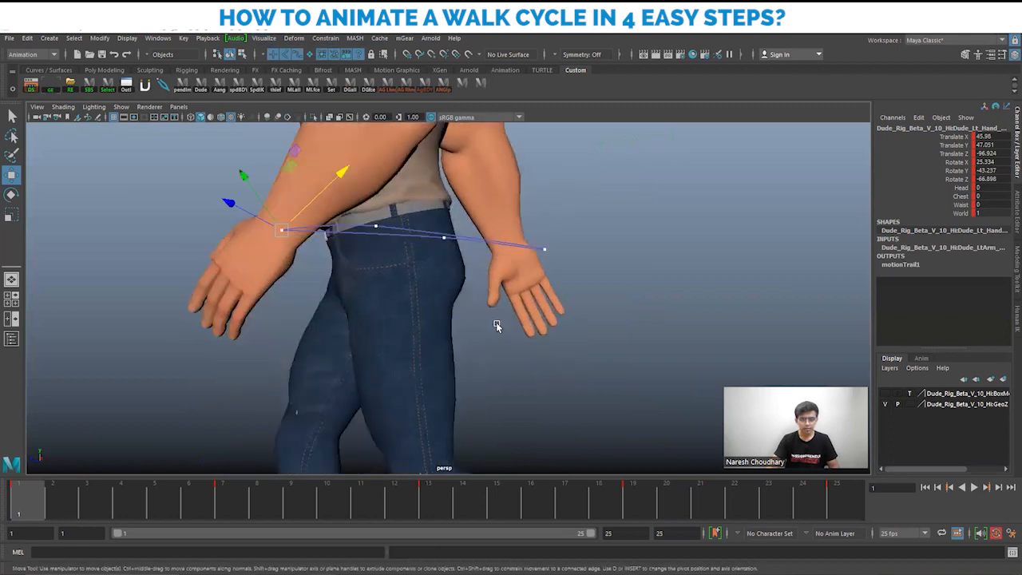
alt+right_drag(497, 324, 329, 291)
mouse_move(330, 291)
alt+mouse_down()
mouse_move(416, 337)
mouse_move(335, 293)
alt+mouse_up()
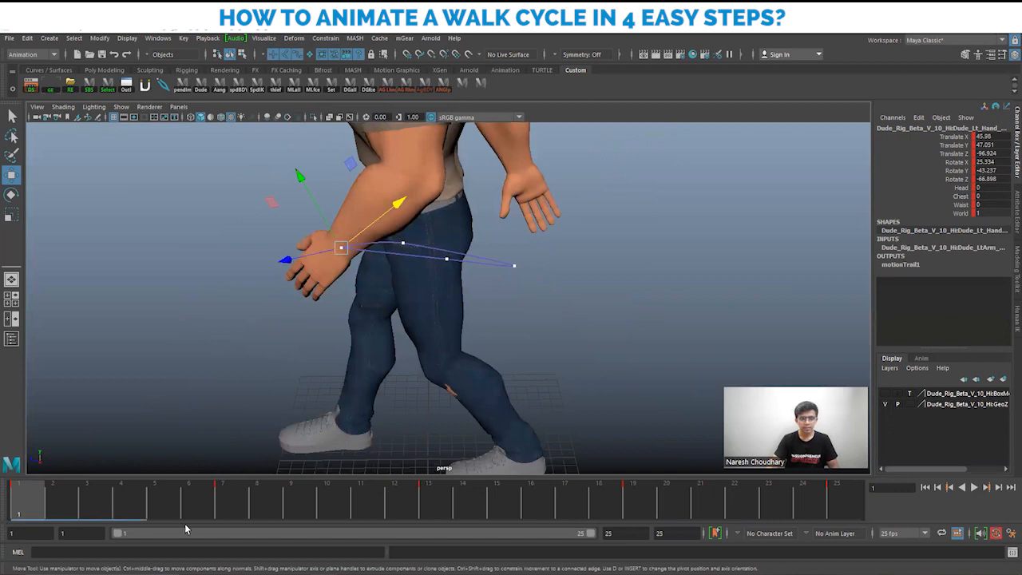
Step: Play and scrub through the cycle to compare the left hand's swing with its motion trail, ending on frame 13
drag(68, 506, 87, 503)
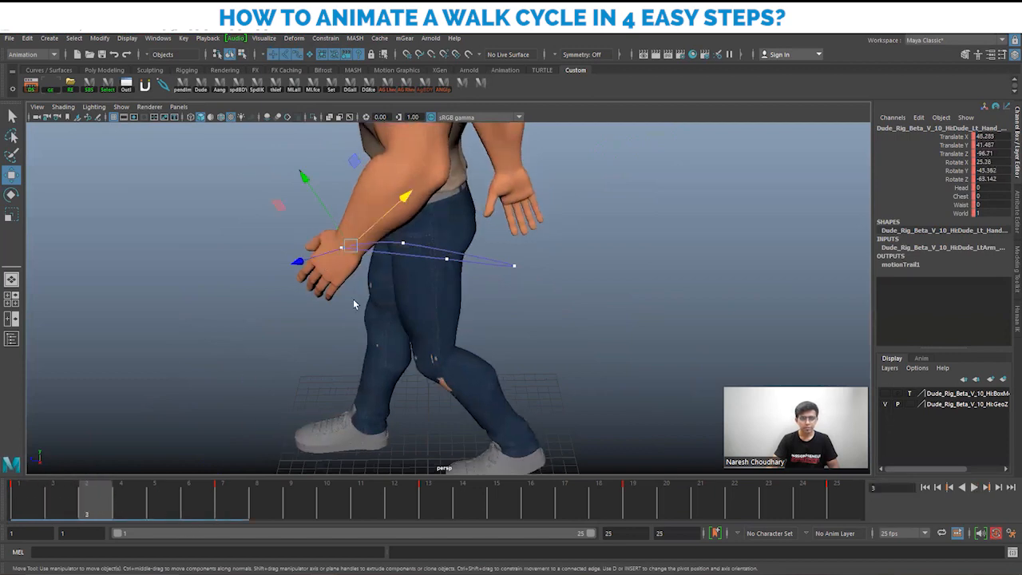
key(alt+v)
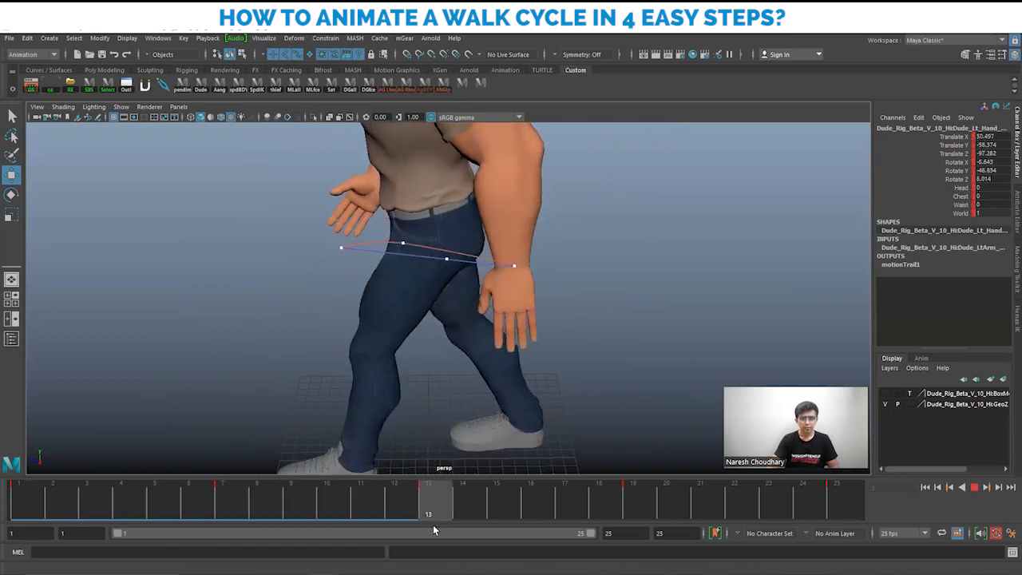
key(alt+v)
drag(435, 508, 589, 488)
alt+drag(451, 272, 508, 270)
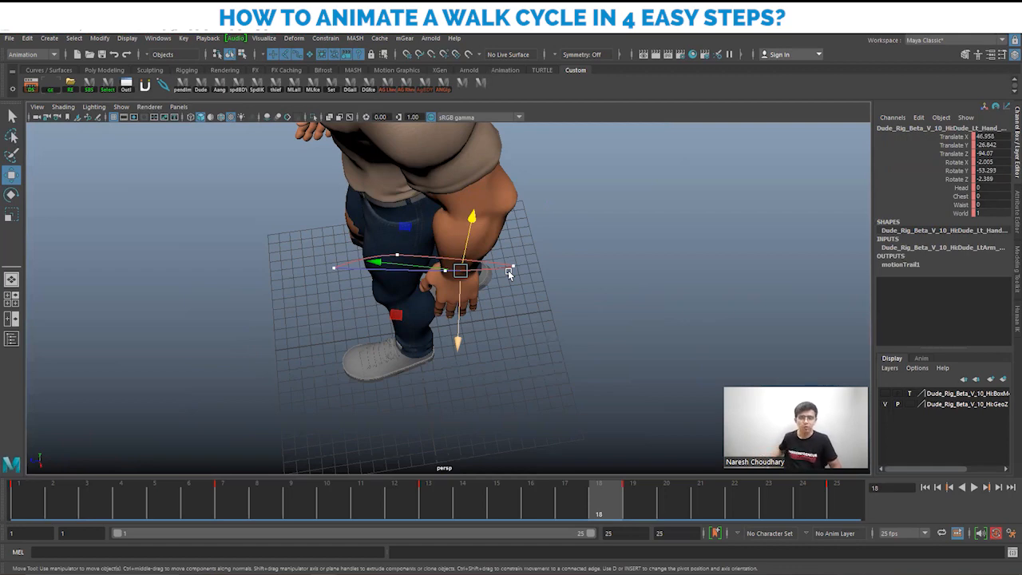
alt+right_drag(565, 383, 253, 309)
alt+drag(252, 309, 279, 343)
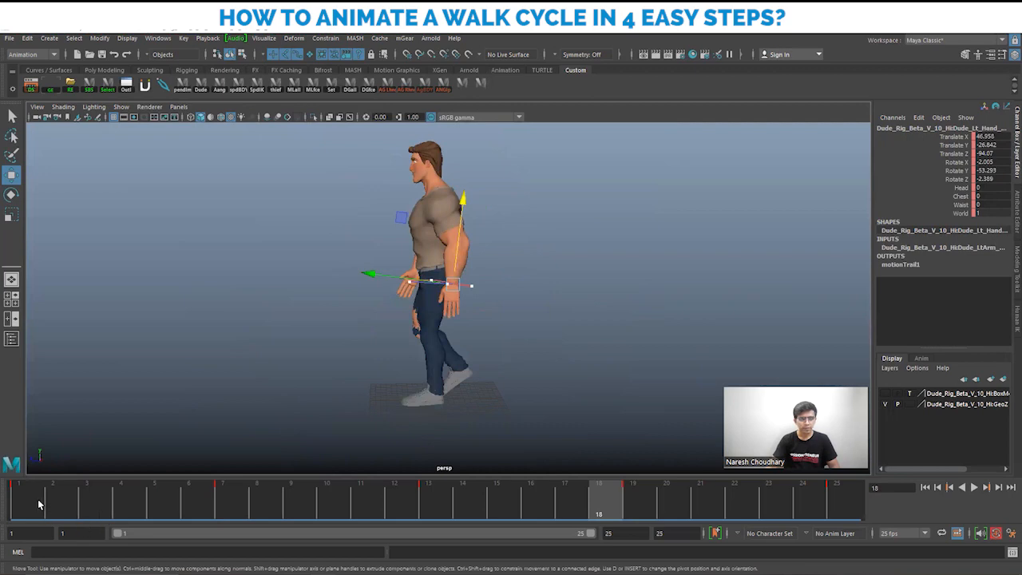
mouse_move(39, 505)
mouse_down()
mouse_move(470, 527)
mouse_move(325, 512)
mouse_move(524, 509)
mouse_move(222, 502)
mouse_move(488, 506)
mouse_move(410, 501)
mouse_move(426, 492)
mouse_up()
alt+right_drag(246, 230, 436, 326)
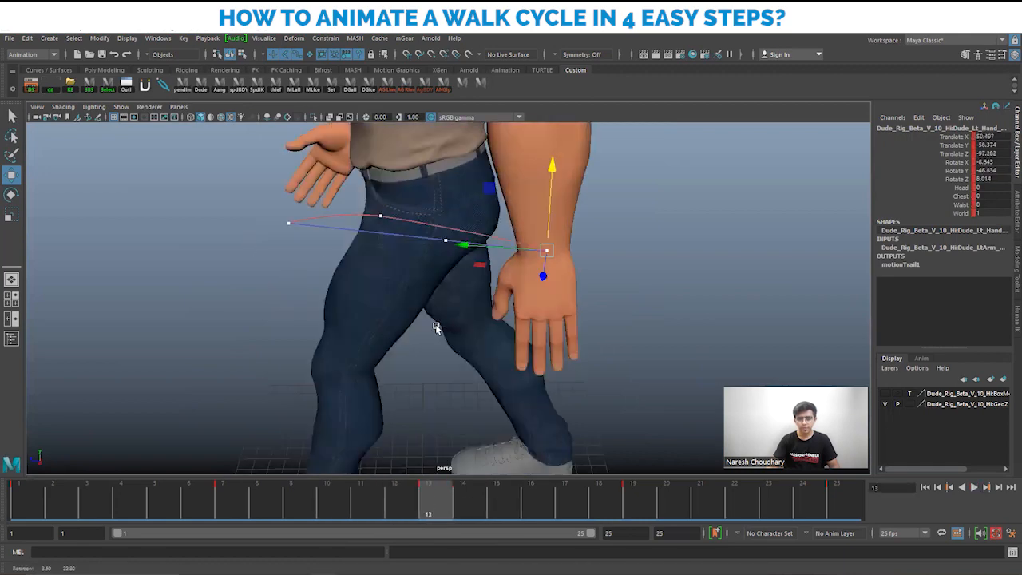
Step: On frame 16, move the left hand control to about 45.43, -48.81, -92.95 and key its translation
click(501, 502)
click(533, 496)
alt+drag(533, 272, 600, 298)
drag(428, 265, 434, 258)
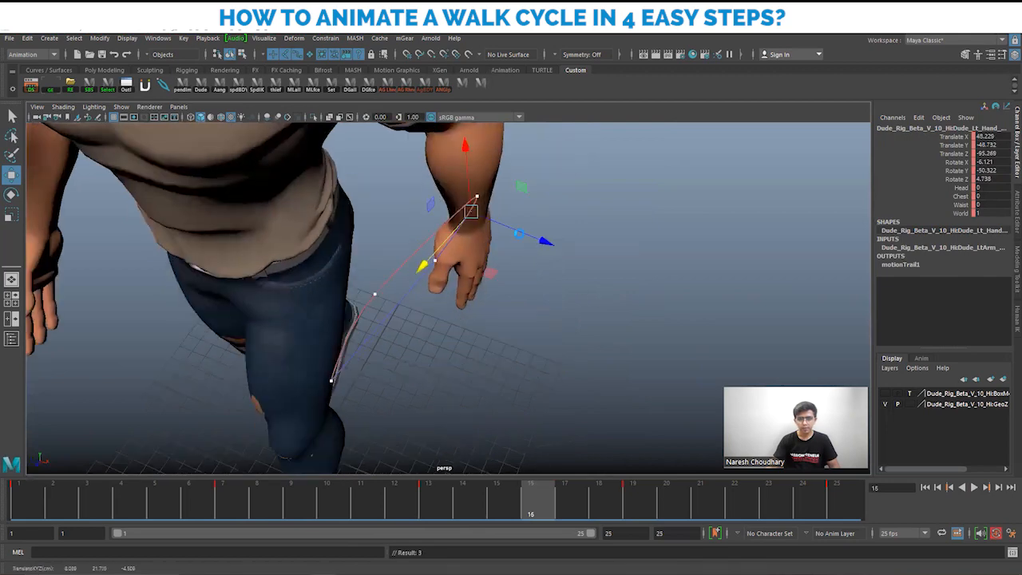
drag(545, 244, 560, 248)
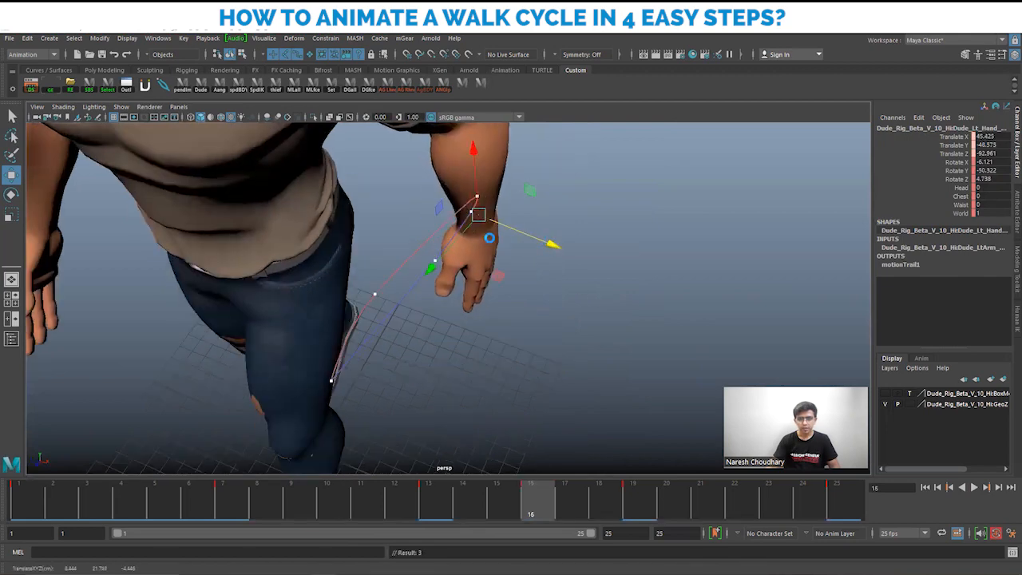
alt+drag(489, 238, 433, 265)
key(shift+w)
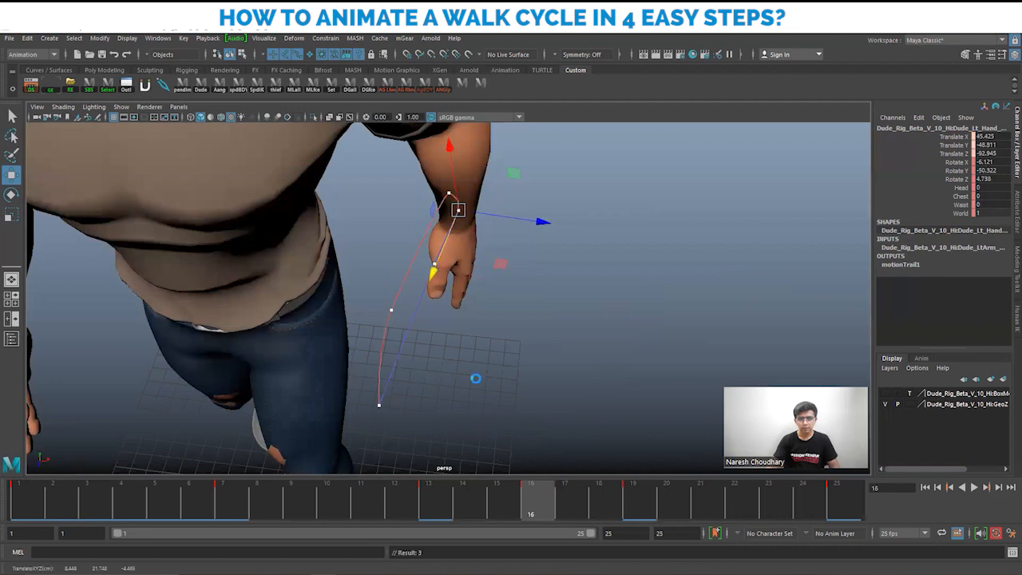
Step: On frame 10, move the left hand control to about 56.12, -38.41, -100.37 in translation to round its arc
click(334, 508)
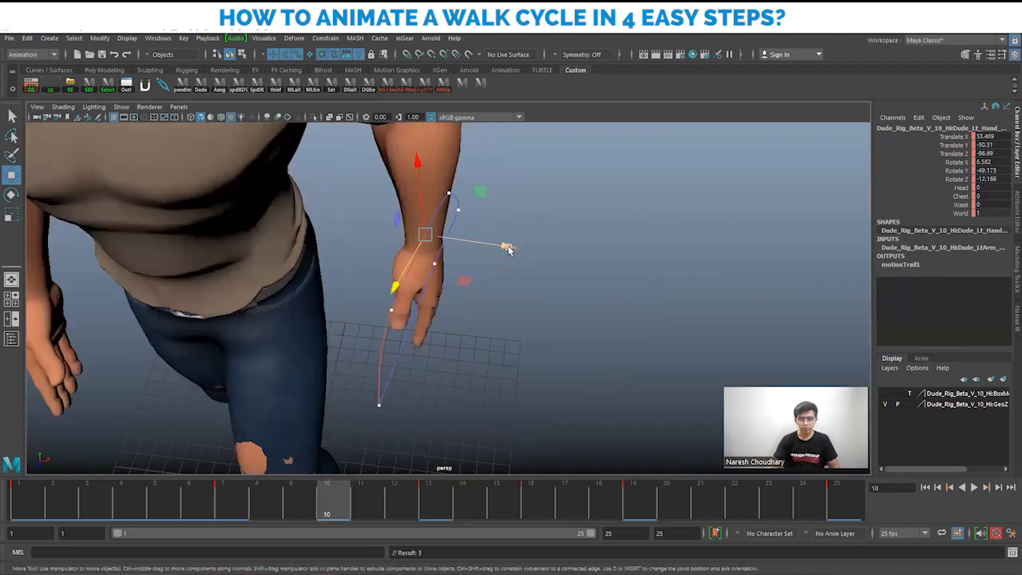
drag(508, 237, 503, 244)
drag(387, 295, 392, 283)
alt+drag(596, 294, 508, 209)
drag(515, 289, 508, 273)
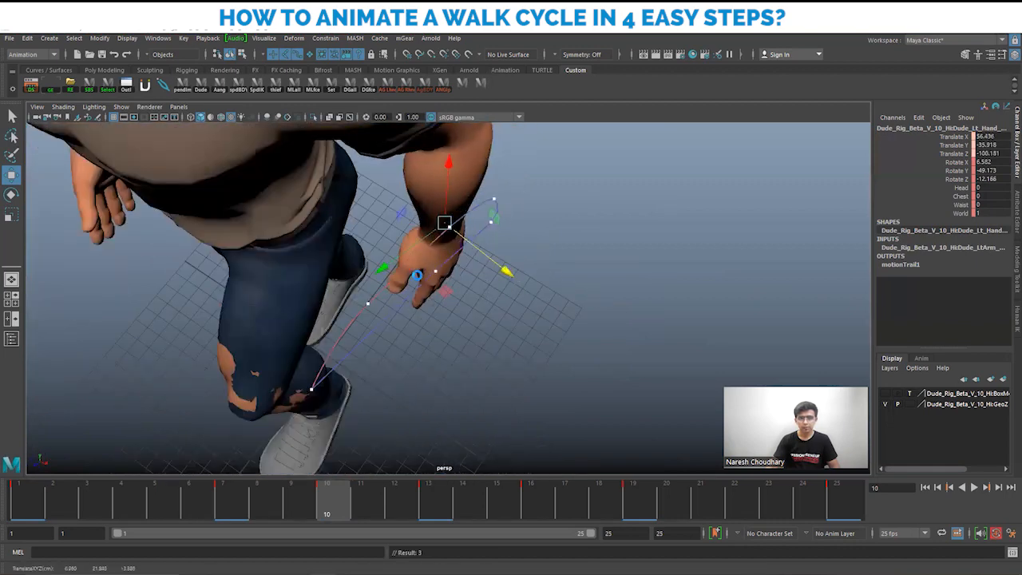
drag(388, 268, 391, 262)
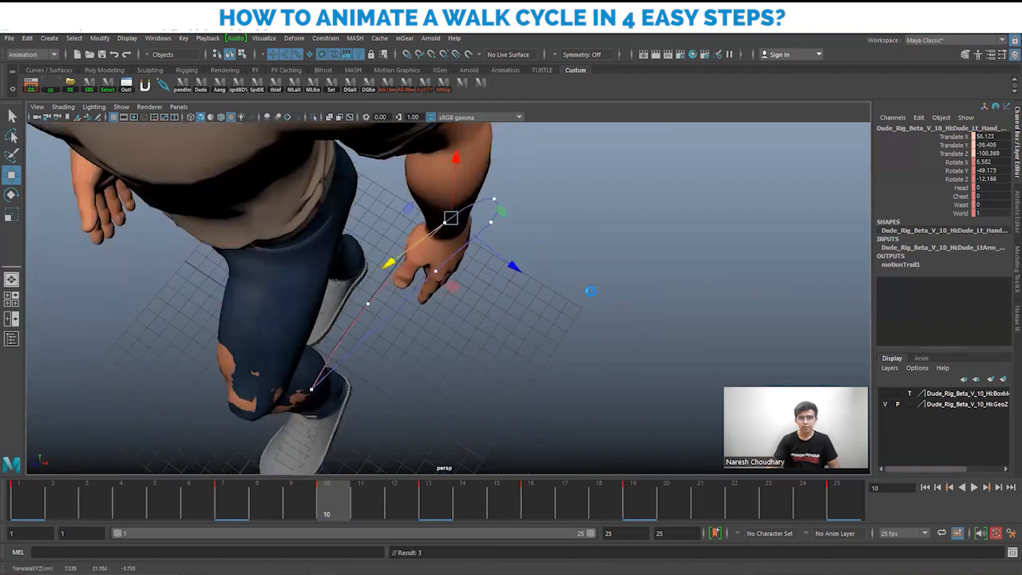
Step: Scrub from frame 4 to frame 17 in side view to review the left hand's adjusted arc
alt+drag(606, 293, 447, 317)
drag(137, 506, 566, 508)
scroll(559, 380, down, 4)
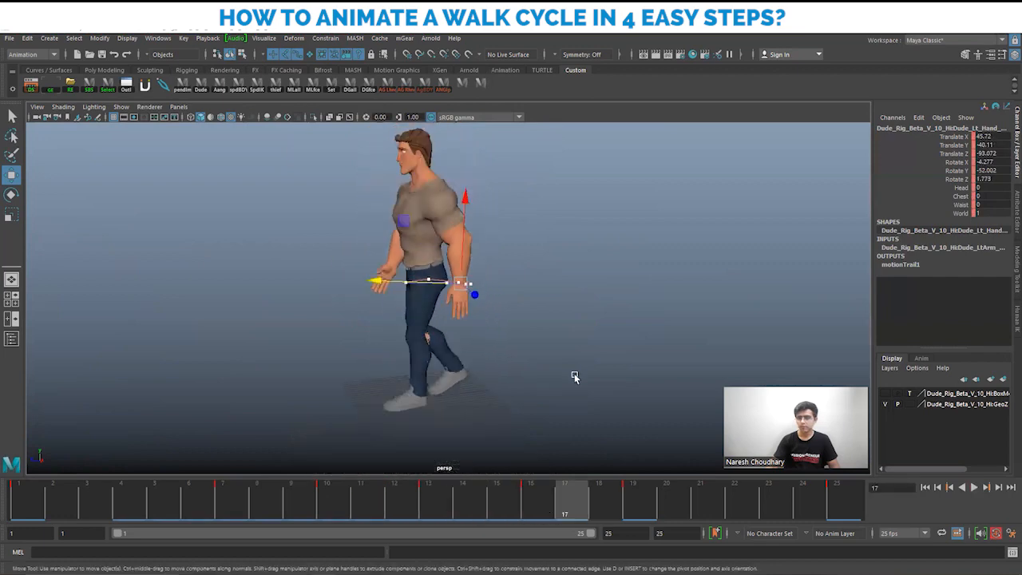
Step: Scrub the walk in side view to frame 16 and adjust the left hand control's rotation there
alt+drag(575, 376, 554, 369)
scroll(551, 370, down, 2)
drag(115, 493, 599, 511)
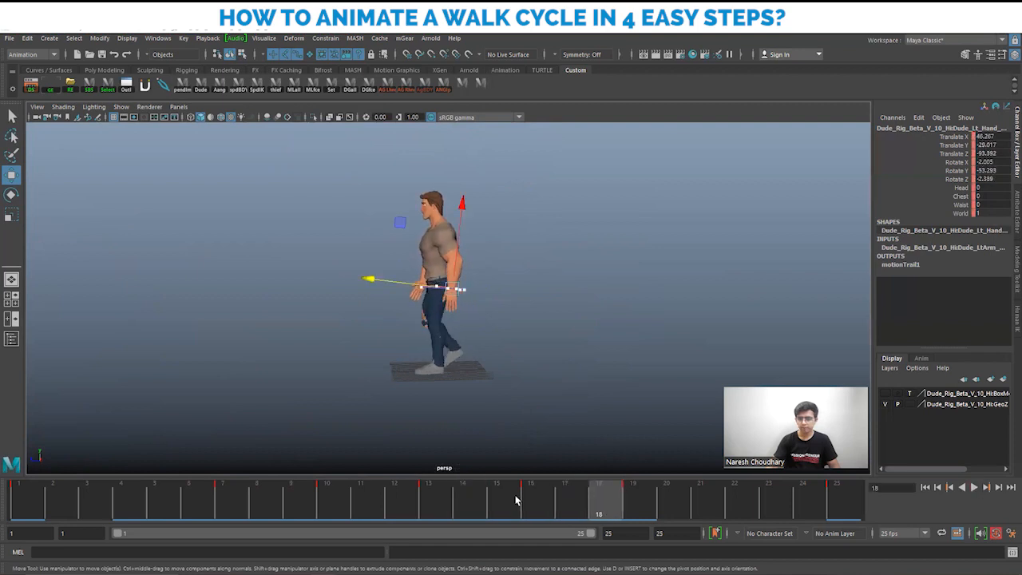
drag(178, 495, 545, 495)
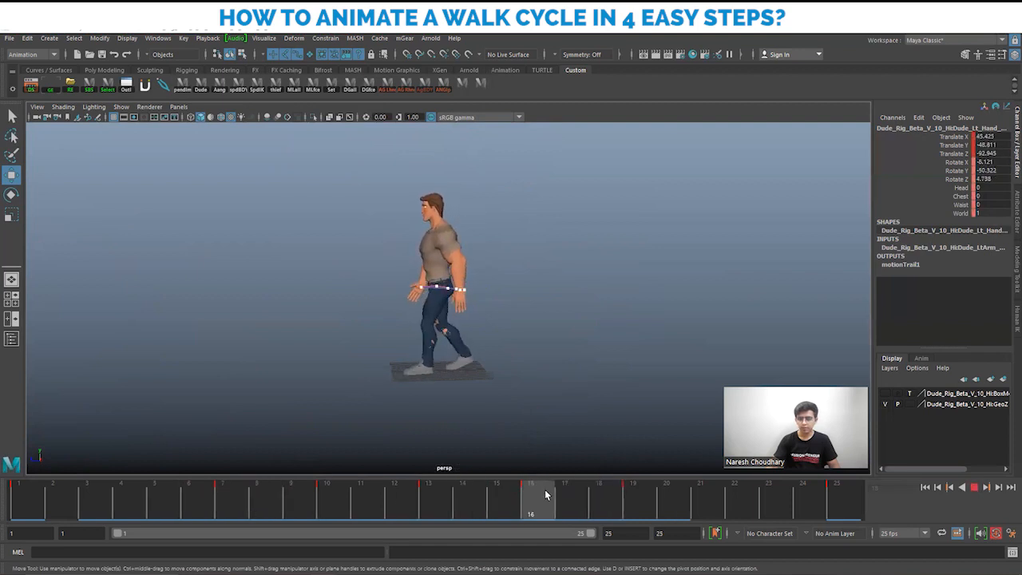
key(e)
drag(527, 331, 535, 314)
key(w)
Step: Scrub repeatedly through the cycle from frame 7 up to frame 25 to review the left hand's swing
click(237, 498)
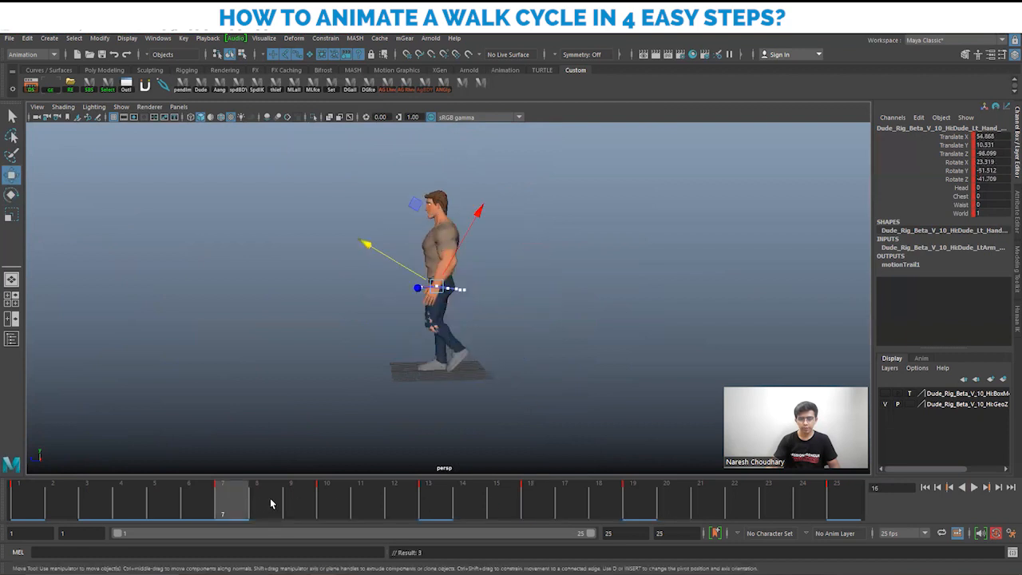
drag(269, 498, 559, 512)
drag(388, 501, 583, 504)
drag(330, 497, 604, 498)
drag(122, 499, 788, 517)
Step: Show the rig controls and examine the left hand's motion trail up close while scrubbing between frames 1 and 7
alt+right_drag(198, 283, 278, 325)
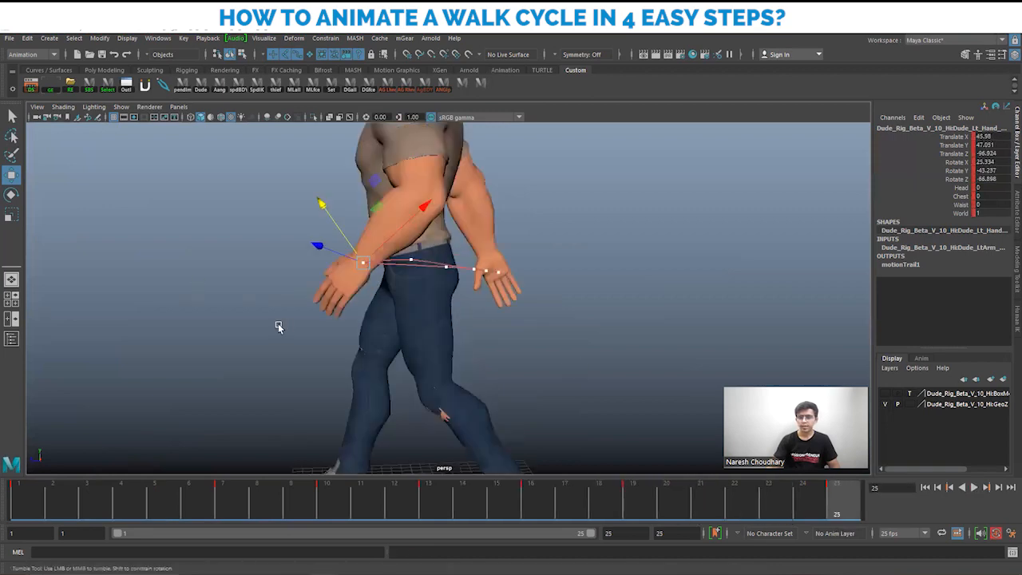
alt+drag(278, 325, 332, 322)
key(alt+1)
alt+right_drag(333, 322, 520, 304)
alt+middle_drag(293, 242, 300, 262)
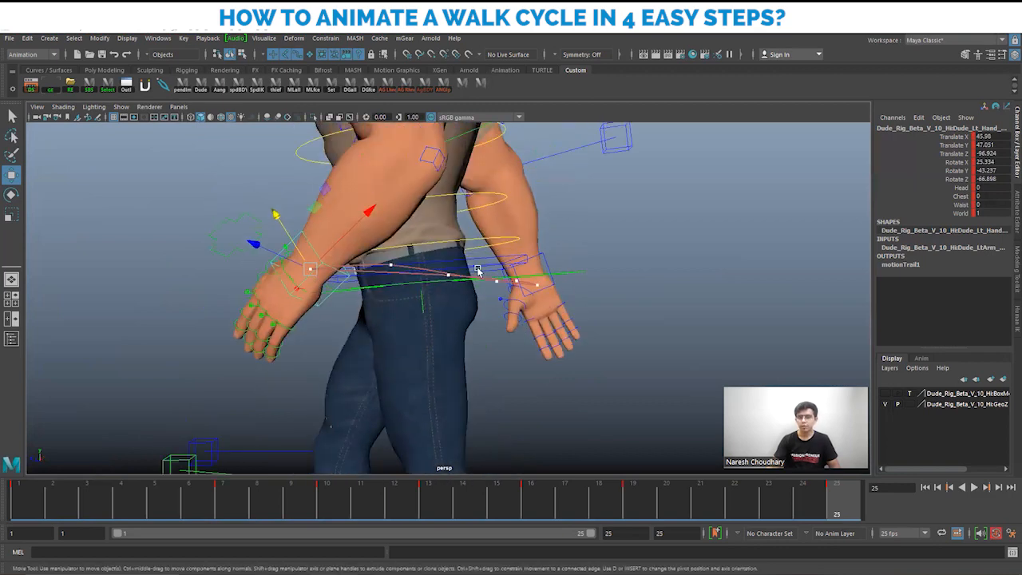
drag(21, 498, 218, 505)
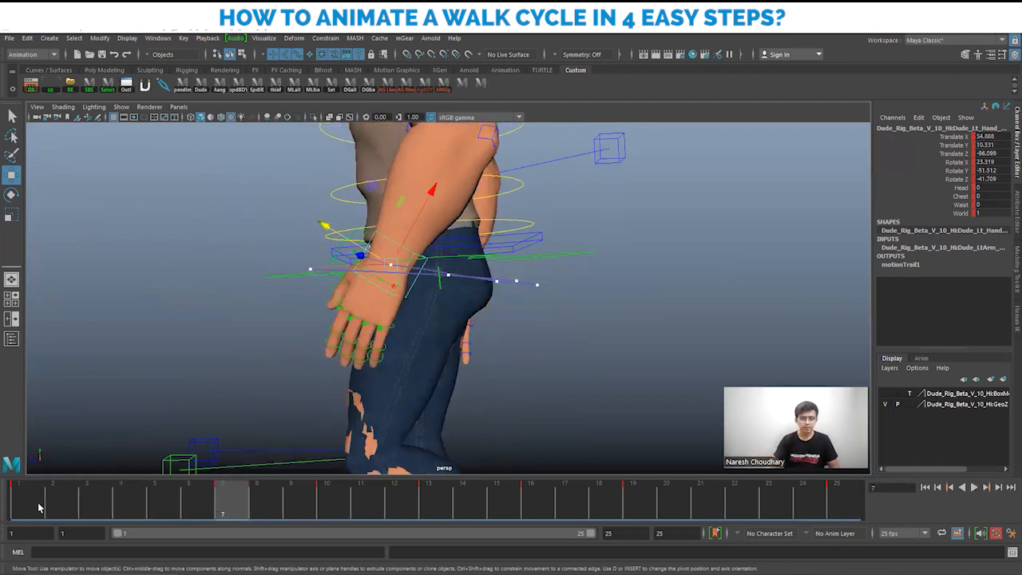
drag(38, 508, 11, 509)
Step: Hide the rig controls, deselect the hand control, and play the walk cycle from the front, stopping on frame 14
scroll(71, 245, down, 6)
alt+drag(71, 244, 280, 309)
key(alt+1)
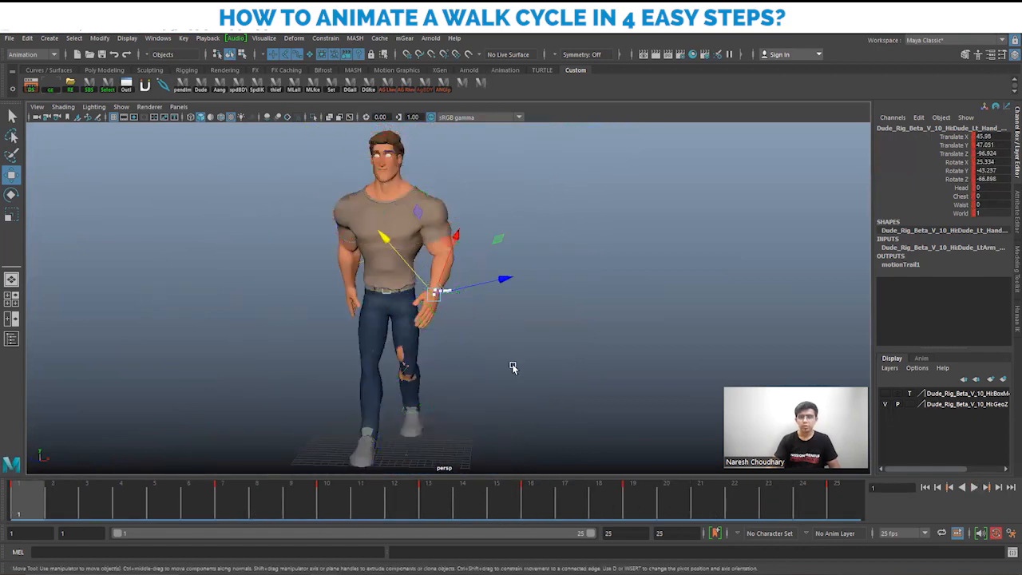
alt+right_drag(512, 367, 486, 364)
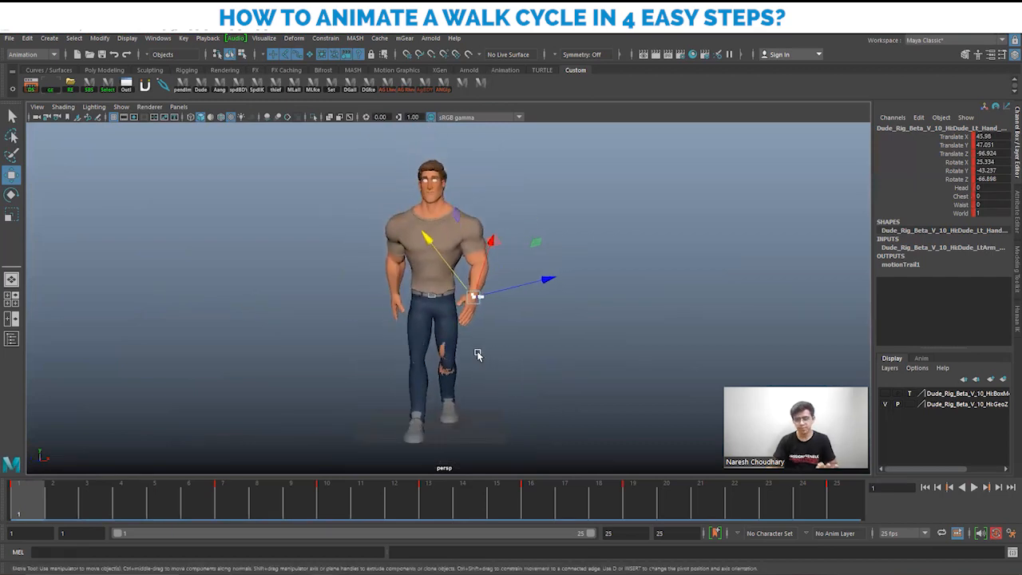
click(527, 352)
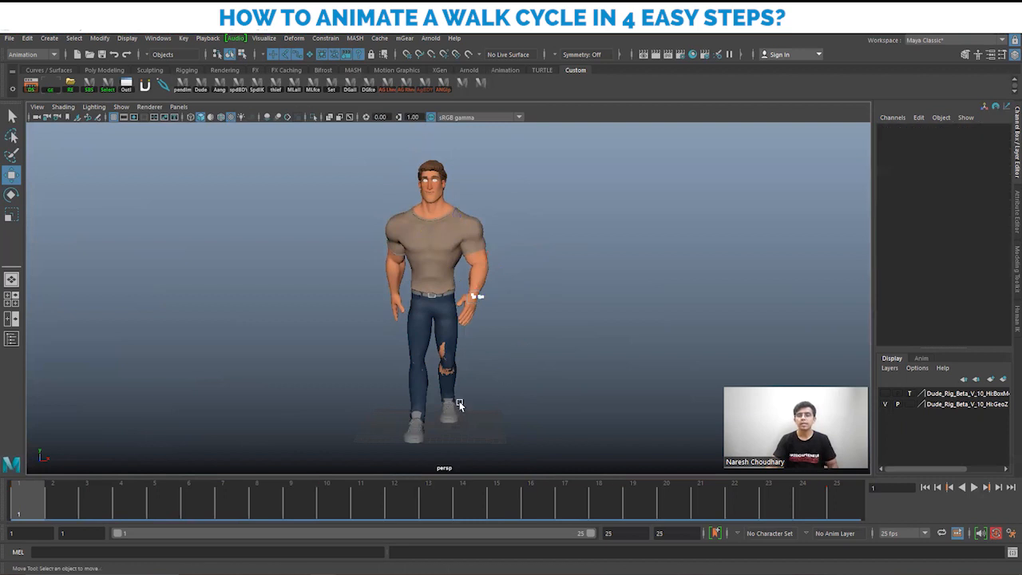
click(973, 487)
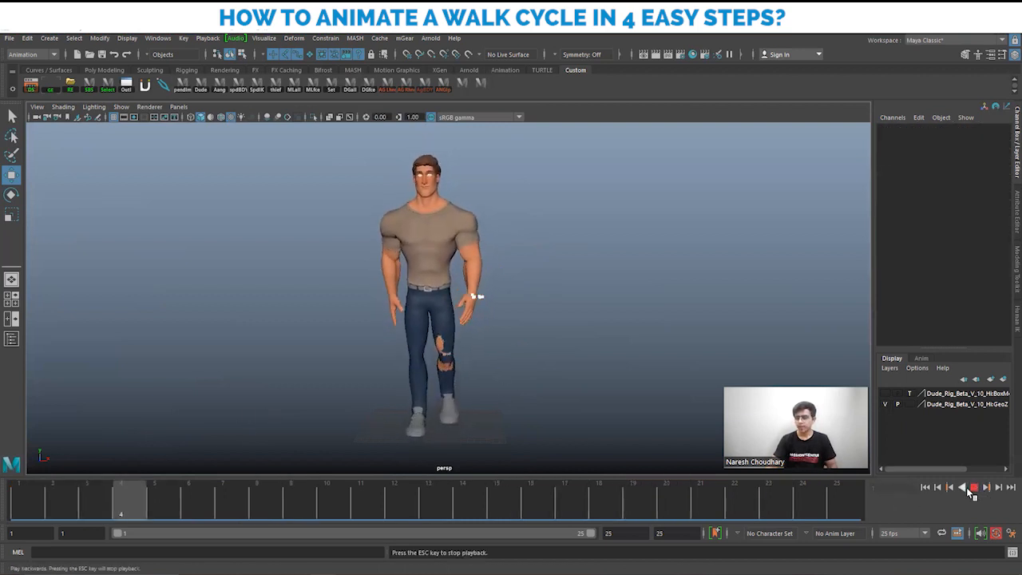
click(961, 487)
click(961, 487)
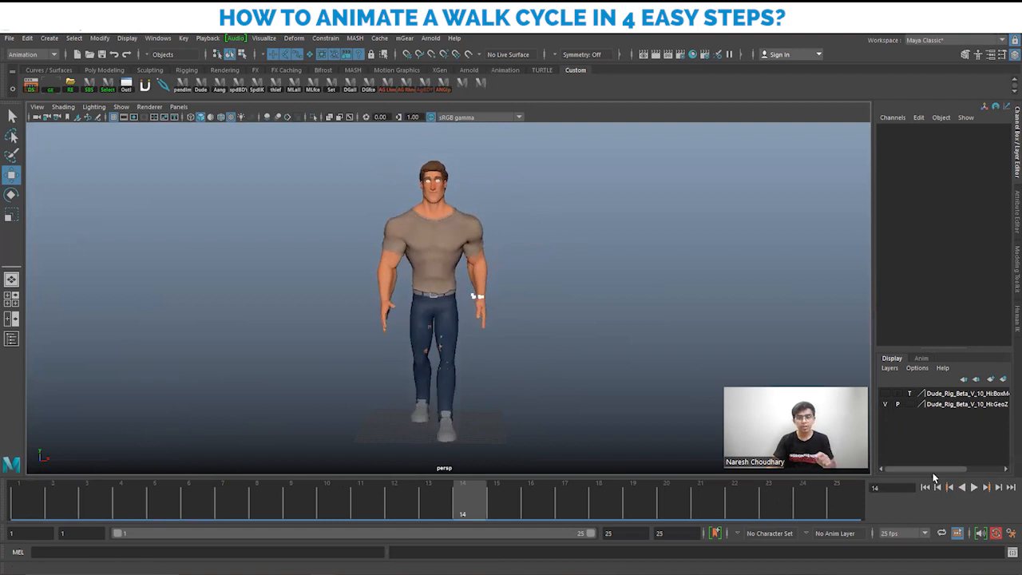